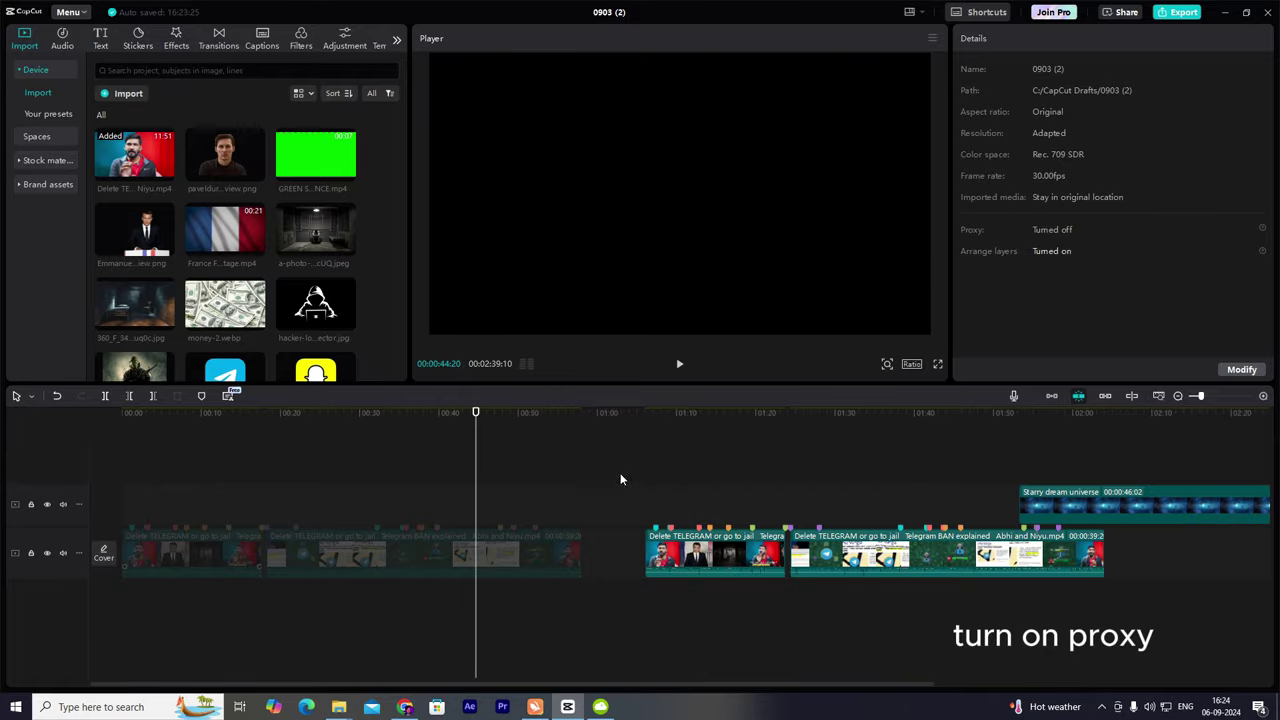
Turn on the proxy in the project's performance settings and save the project settings.
click(1245, 369)
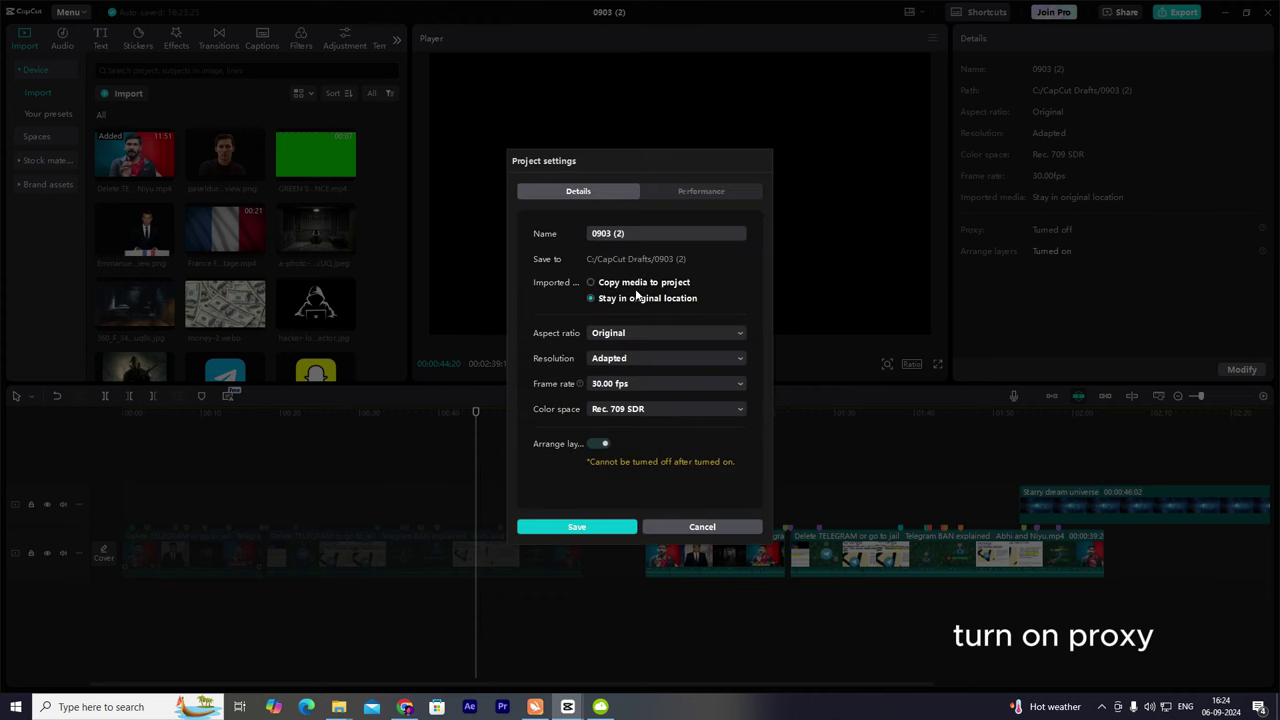
click(702, 190)
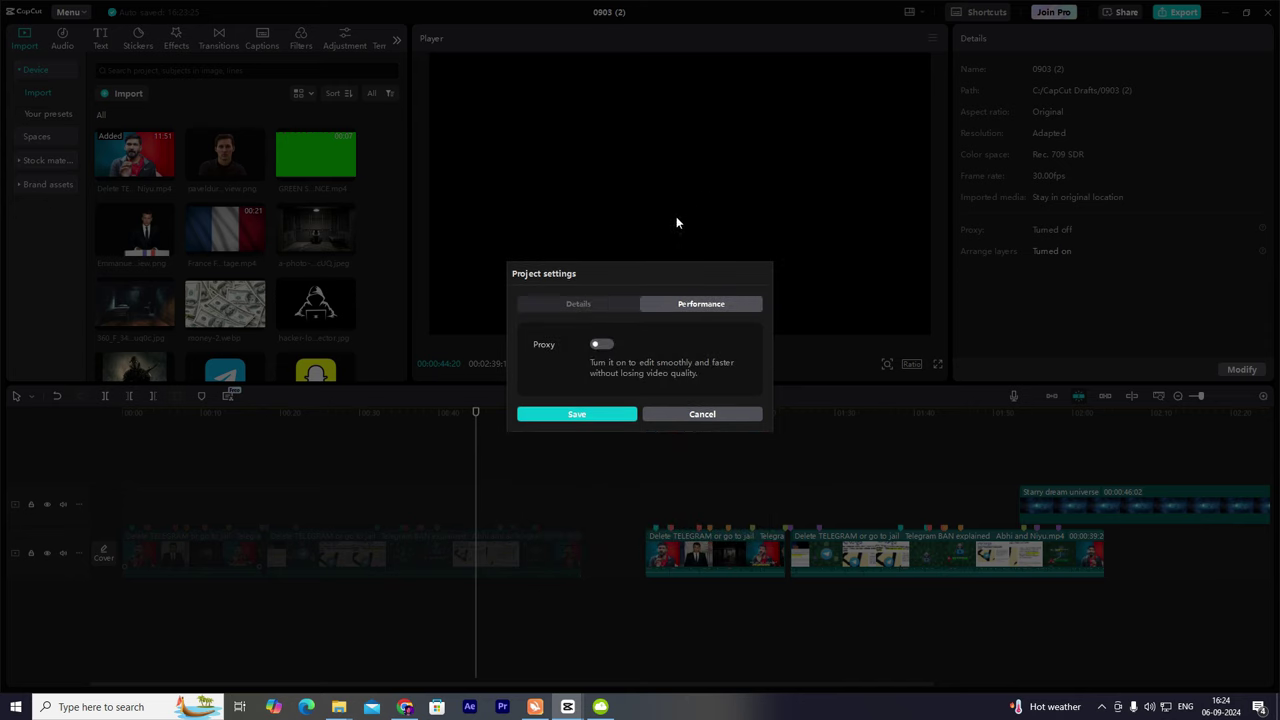
click(600, 343)
click(577, 431)
Add the dark prison cell image to a track above the main video and trim its end to 00:00:03:04.
scroll(225, 250, down, 2)
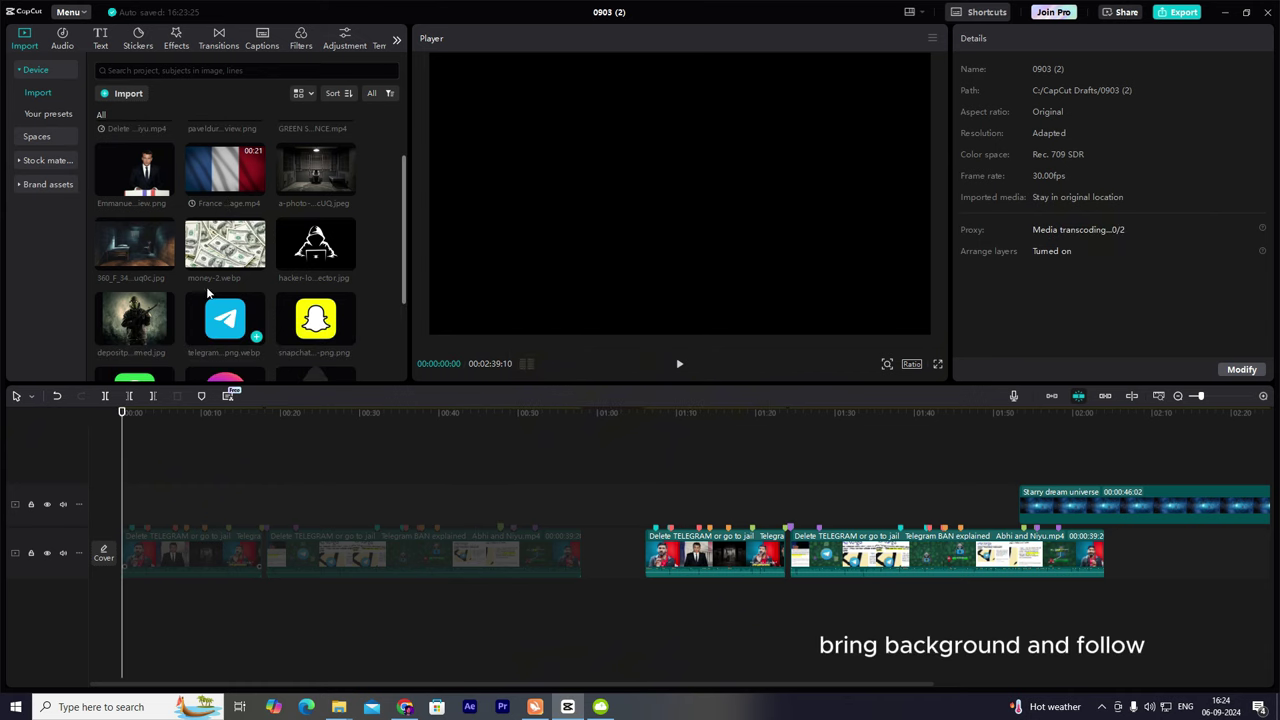
drag(135, 245, 199, 471)
click(1263, 397)
click(169, 461)
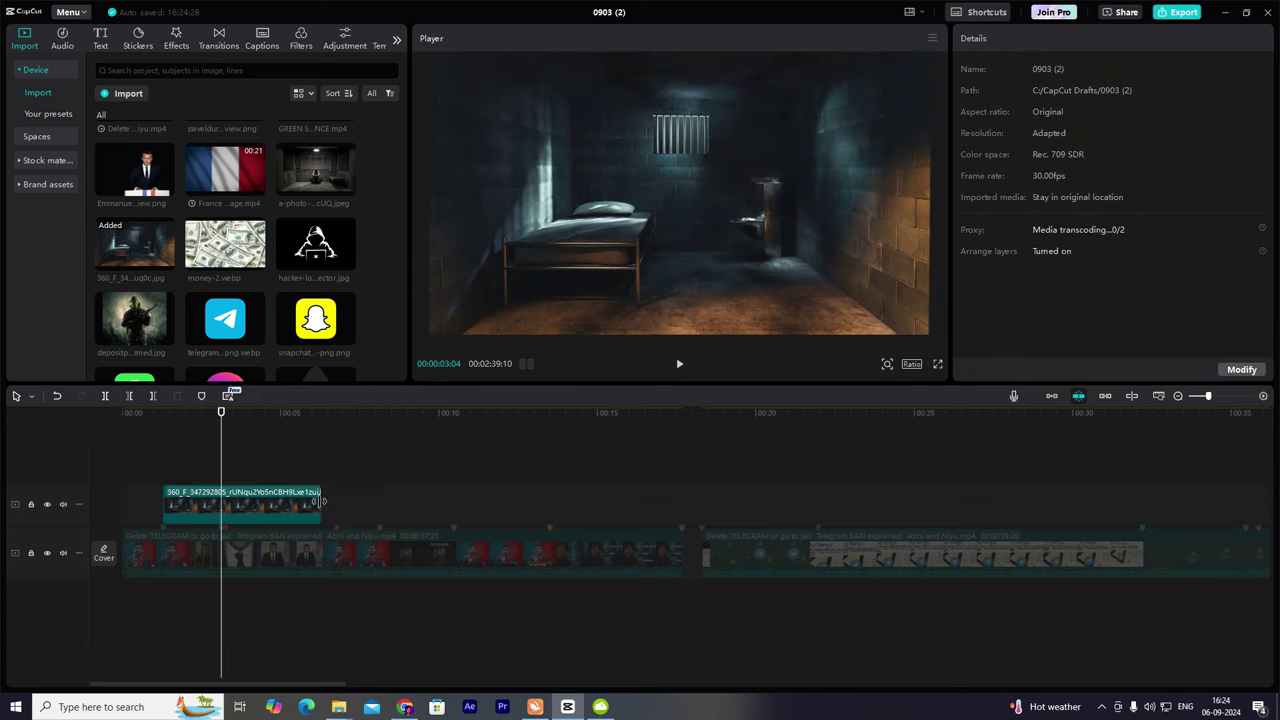
drag(318, 501, 221, 501)
Apply a vignette of 19 to the prison cell image.
click(197, 468)
click(205, 505)
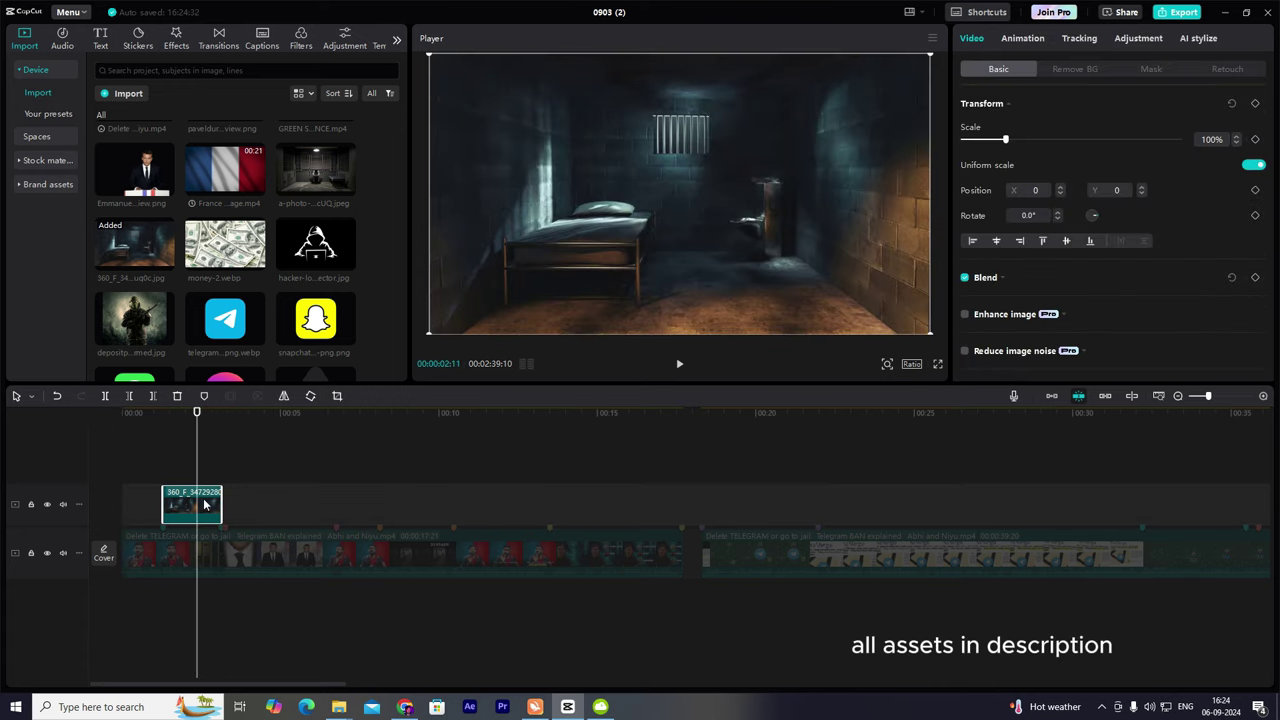
click(1178, 396)
drag(1119, 470, 845, 454)
click(165, 458)
click(167, 503)
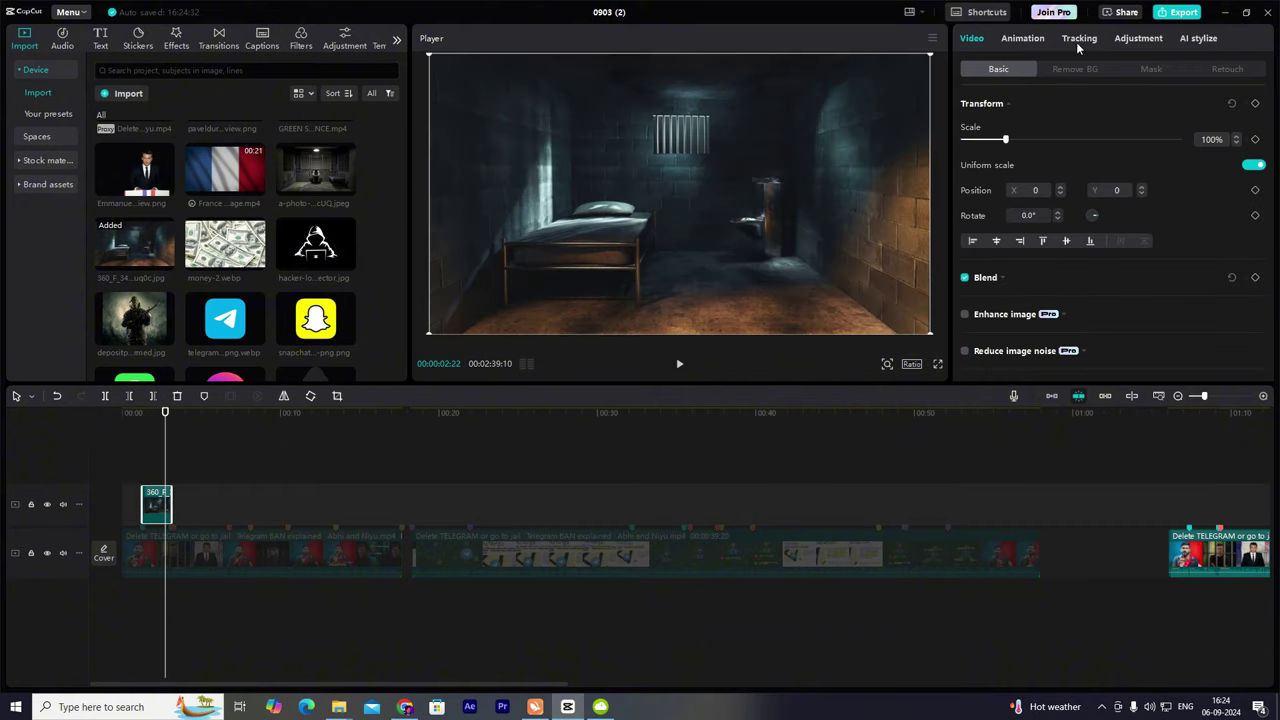
click(1138, 38)
scroll(1119, 322, down, 5)
drag(1071, 350, 1109, 362)
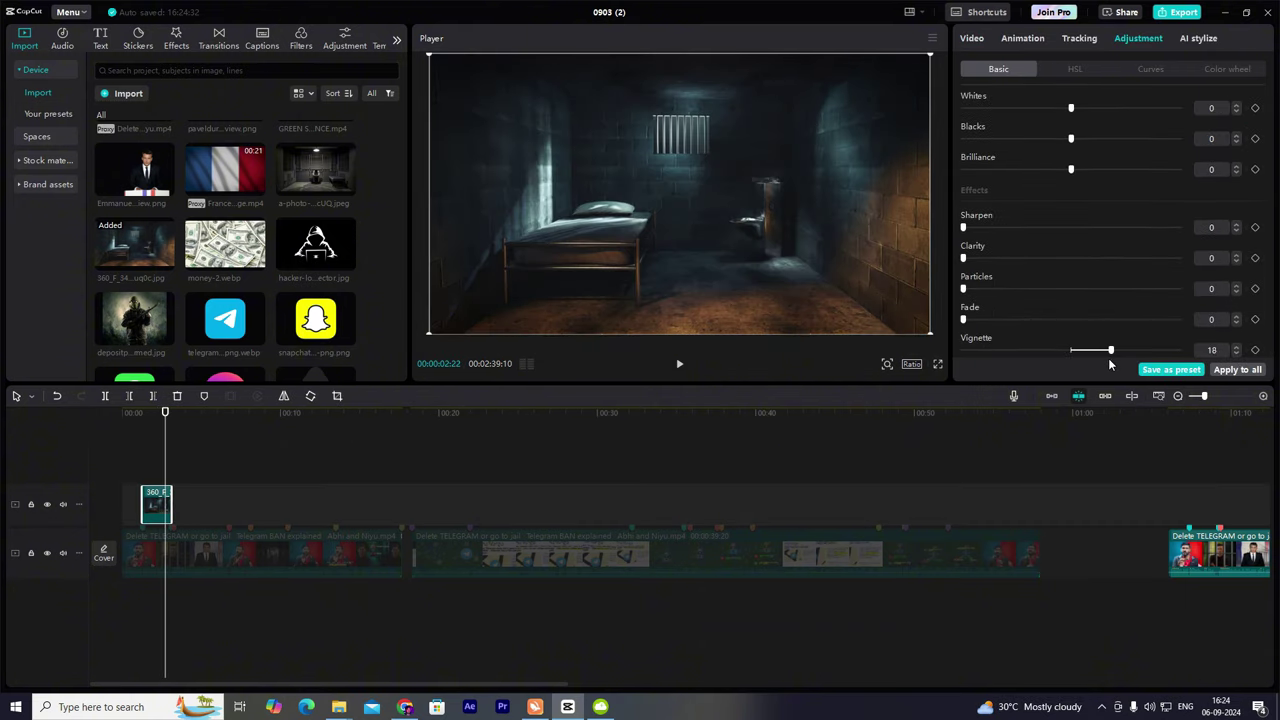
Layer the portrait image above the prison cell with the same duration, scaled to 109% and positioned at X 100, Y 0.
scroll(248, 307, down, 3)
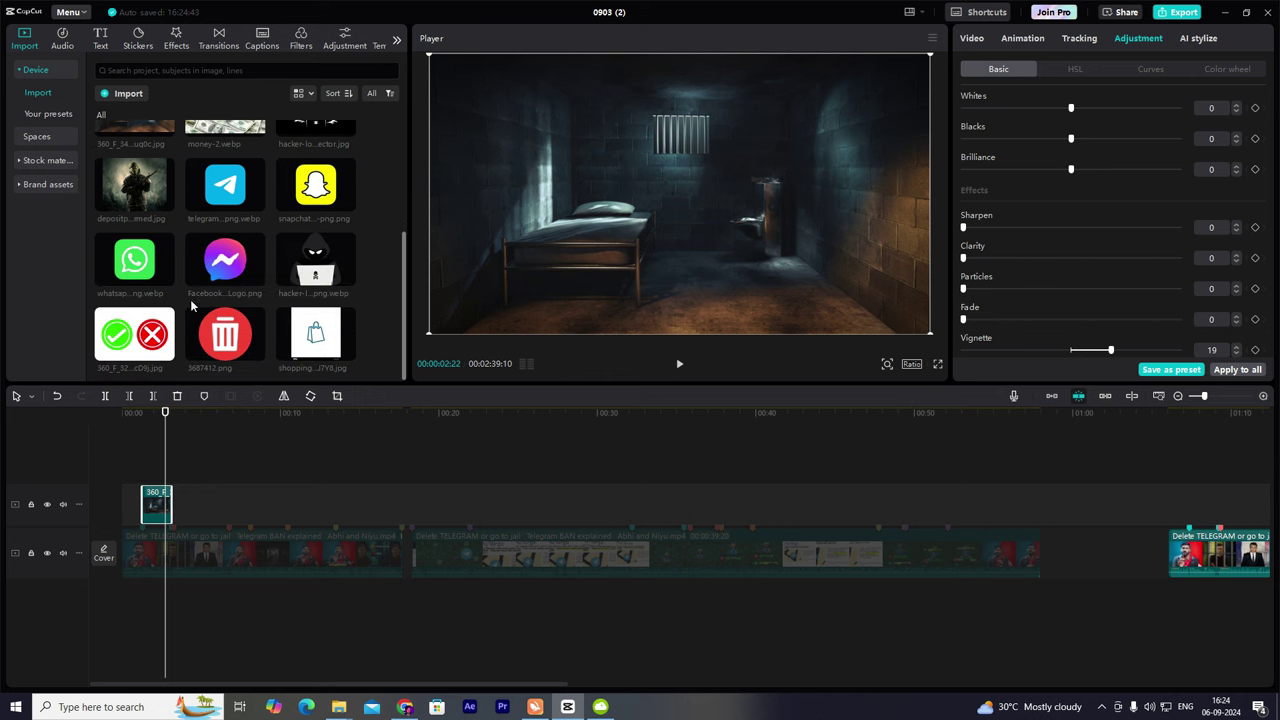
scroll(194, 306, up, 5)
drag(226, 171, 150, 474)
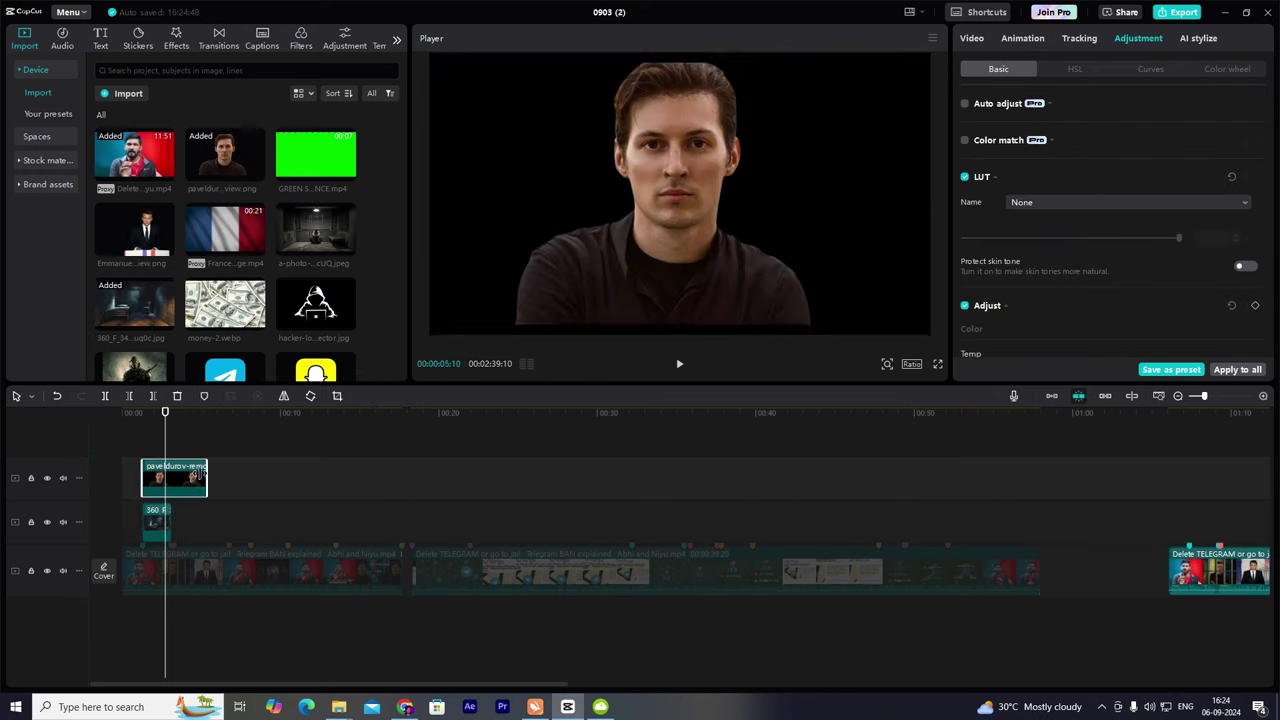
drag(638, 272, 646, 246)
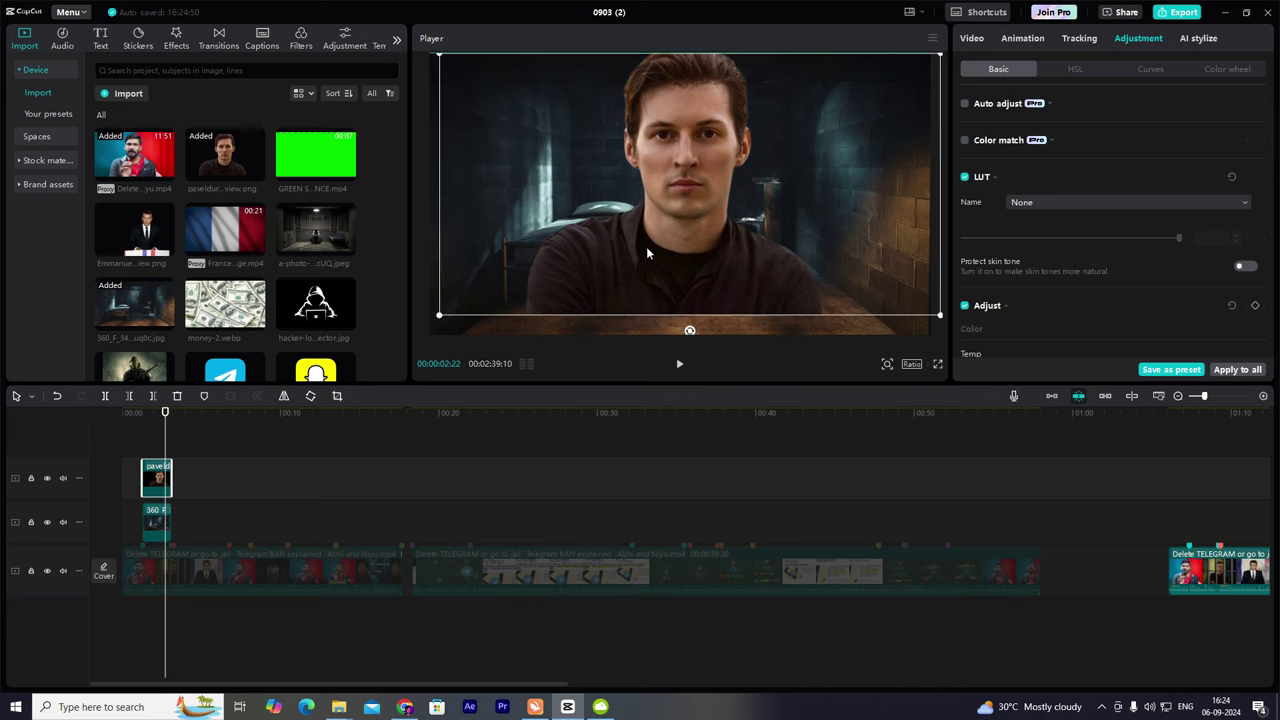
drag(439, 315, 418, 339)
drag(630, 201, 631, 219)
Raise the portrait's exposure to 14 and its contrast to 19.
click(151, 448)
click(154, 446)
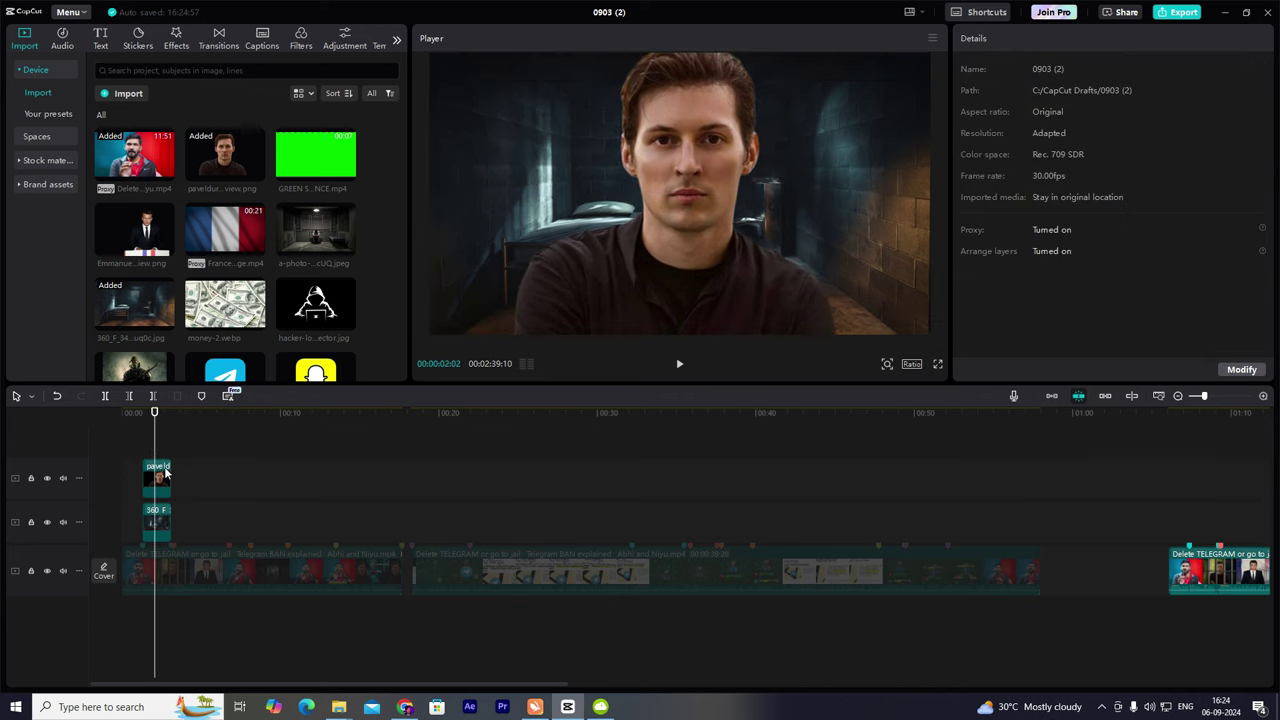
click(166, 470)
scroll(1062, 262, down, 5)
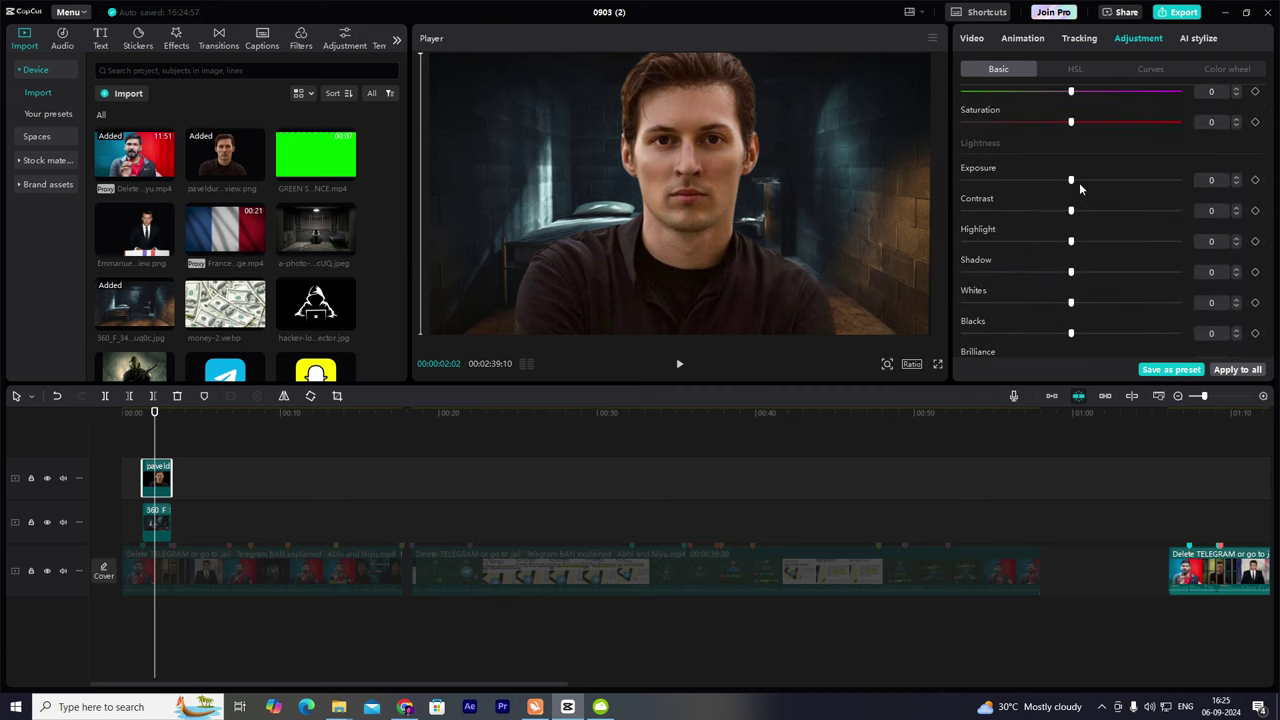
drag(1071, 180, 1110, 219)
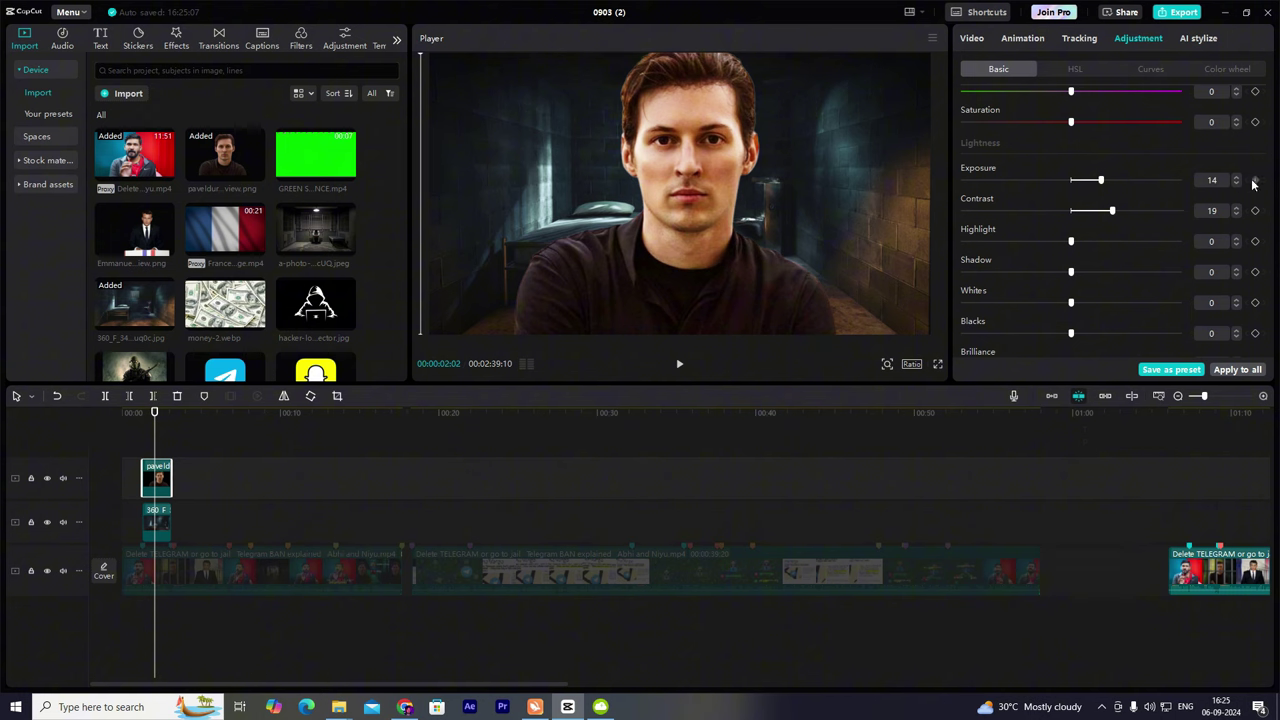
Add transform keyframes at 00:00:01:09 to both the portrait and the prison cell image.
click(150, 455)
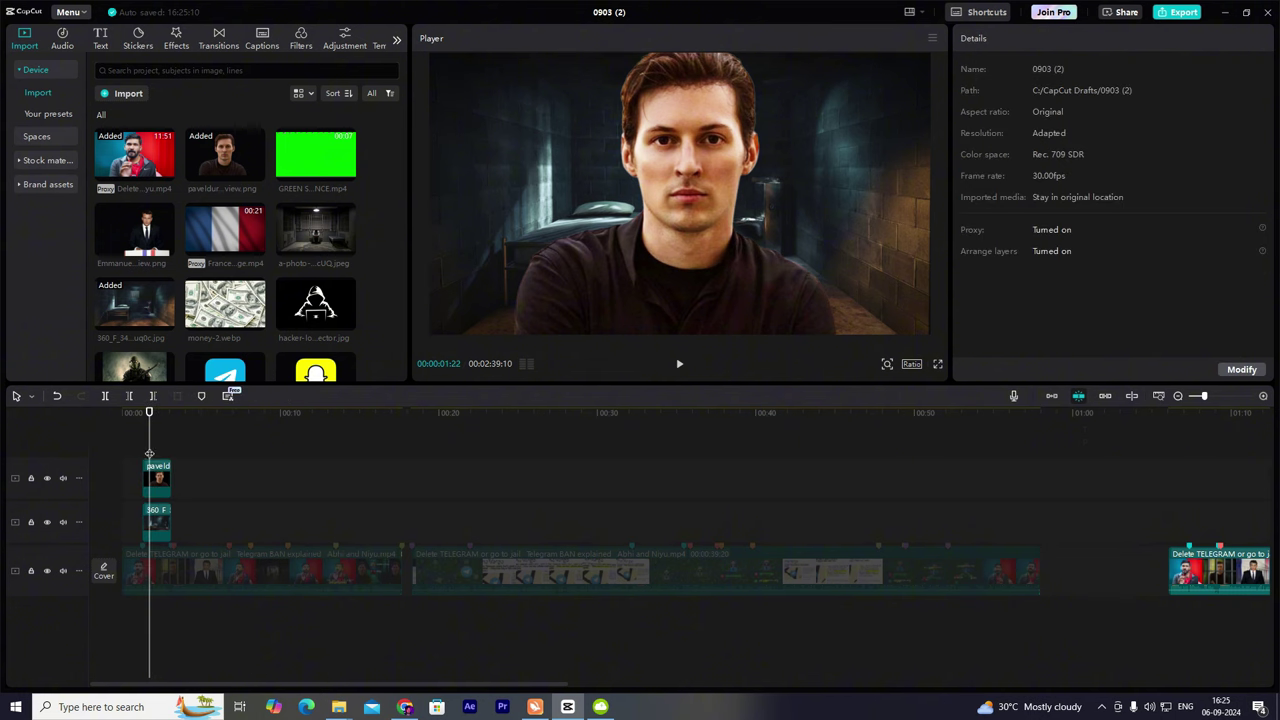
click(155, 484)
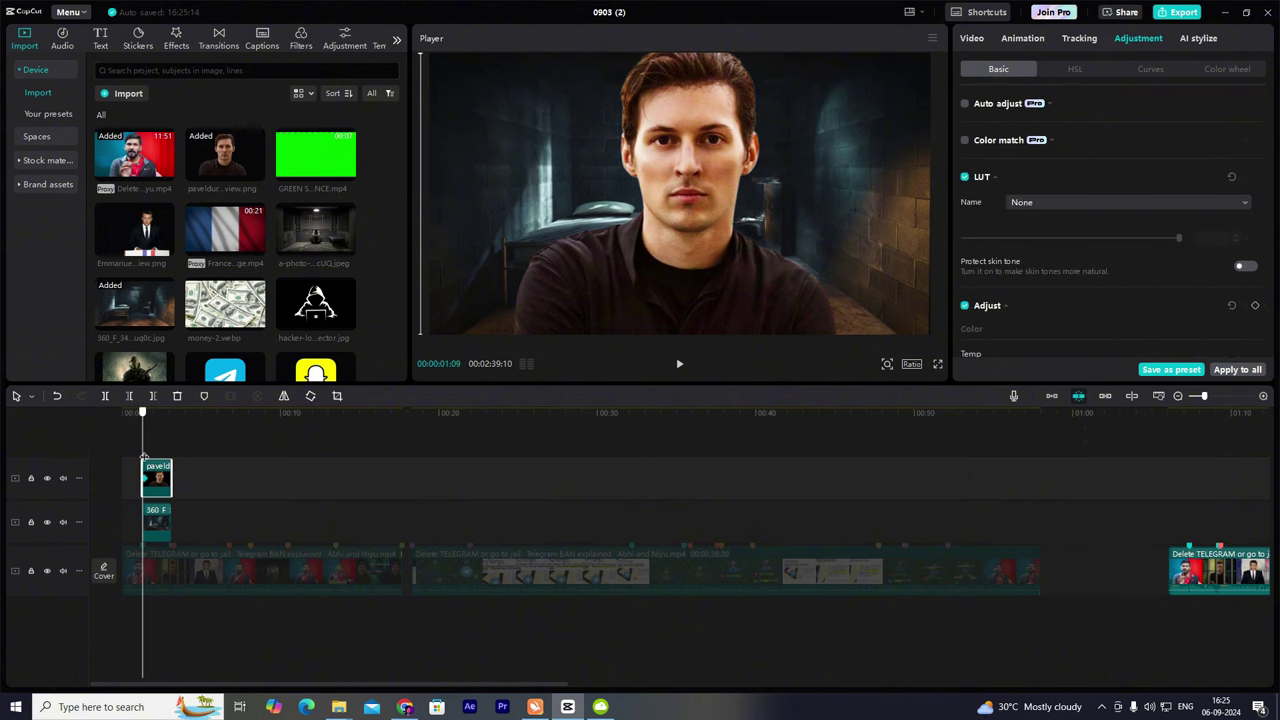
click(154, 522)
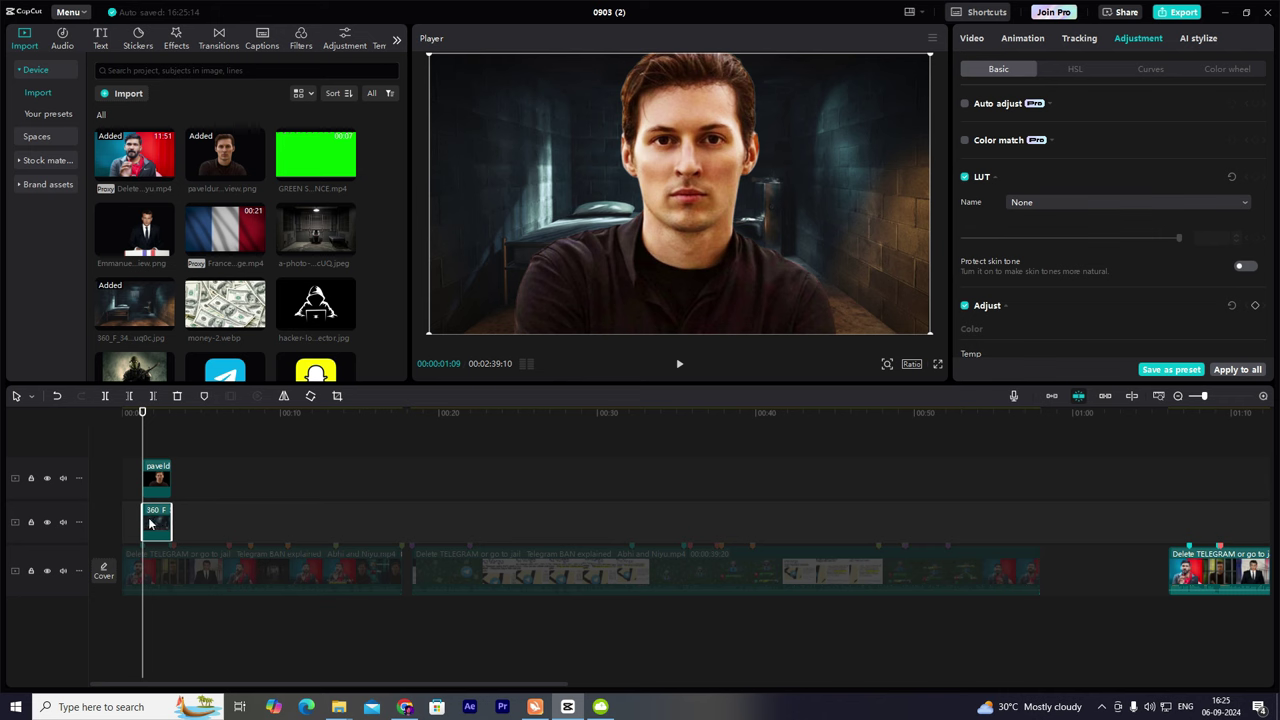
click(972, 39)
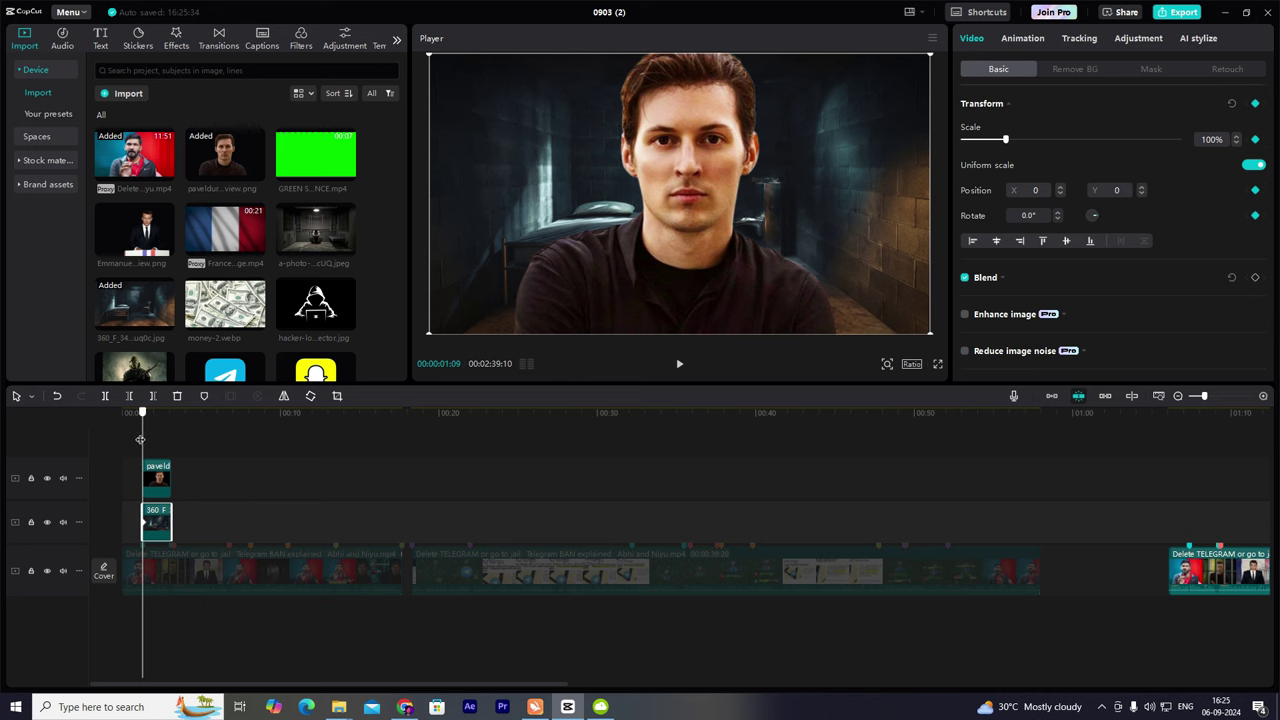
At 00:00:02:18, enlarge the prison cell image slightly and add a transform keyframe to the portrait.
drag(140, 439, 163, 450)
drag(928, 331, 967, 372)
click(164, 477)
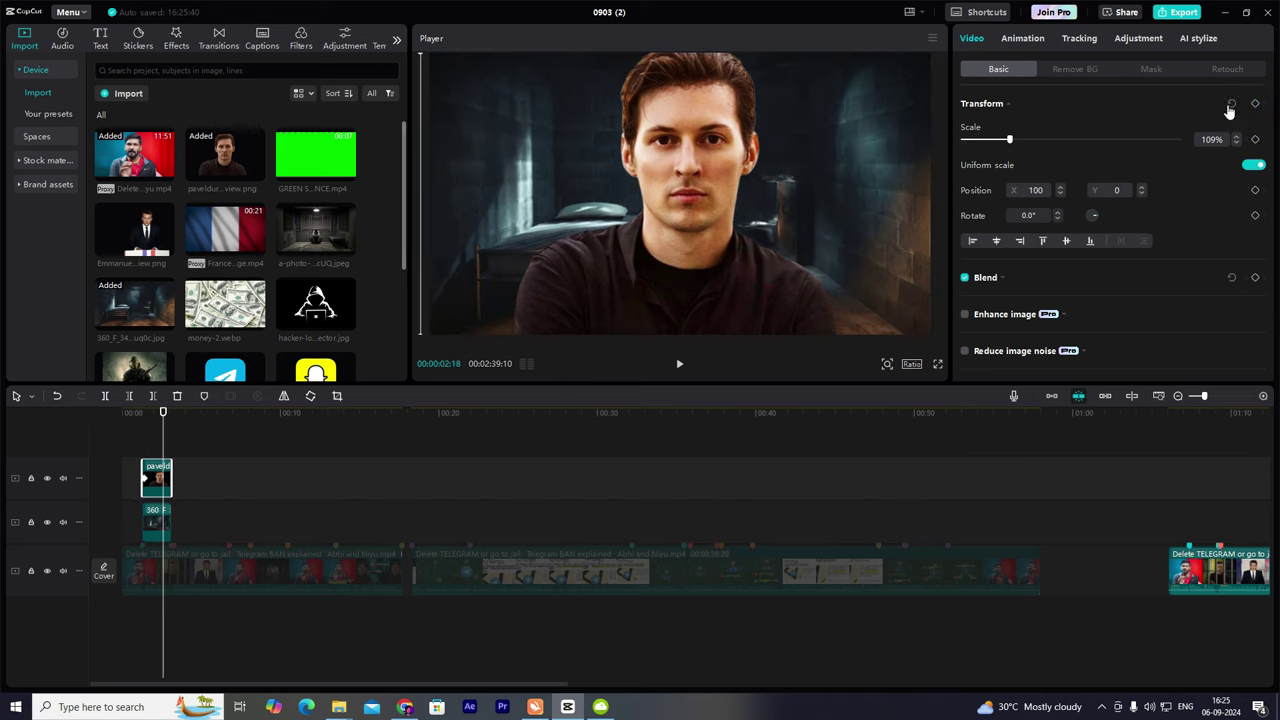
Set the portrait's scale to 197% at its first keyframe, 00:00:01:09, and preview the zoom-out.
click(142, 436)
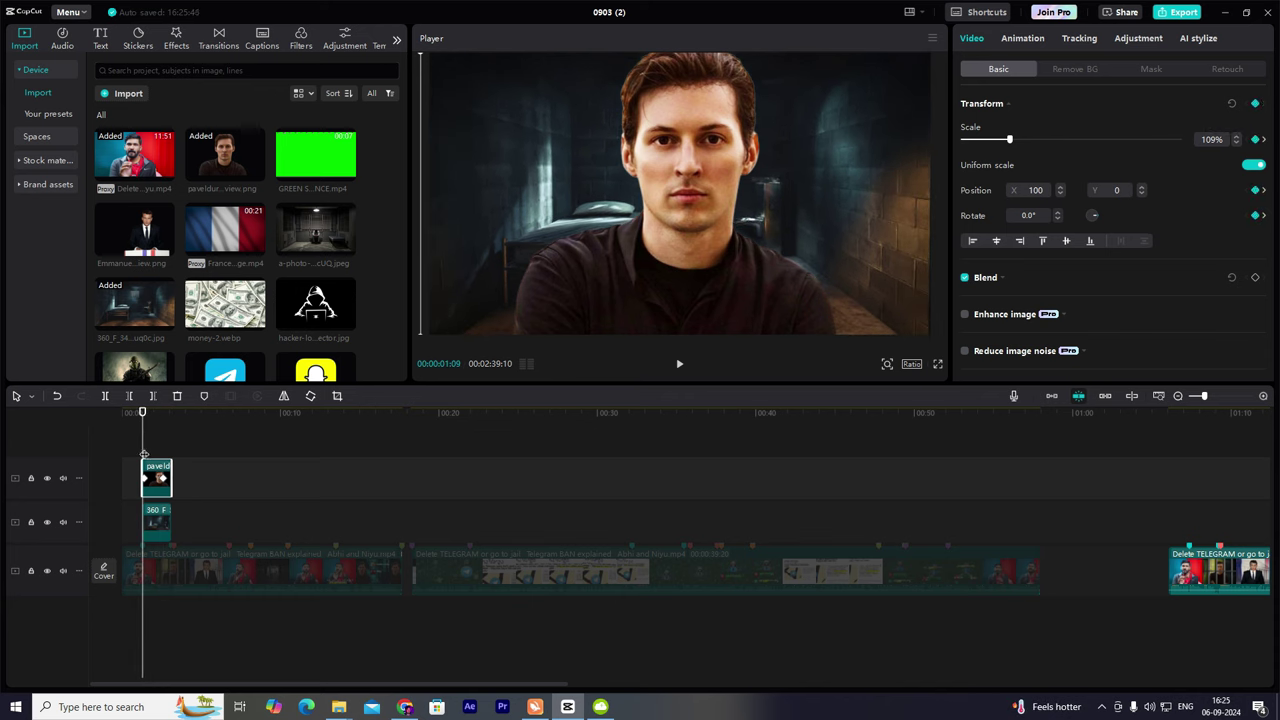
drag(143, 453, 164, 458)
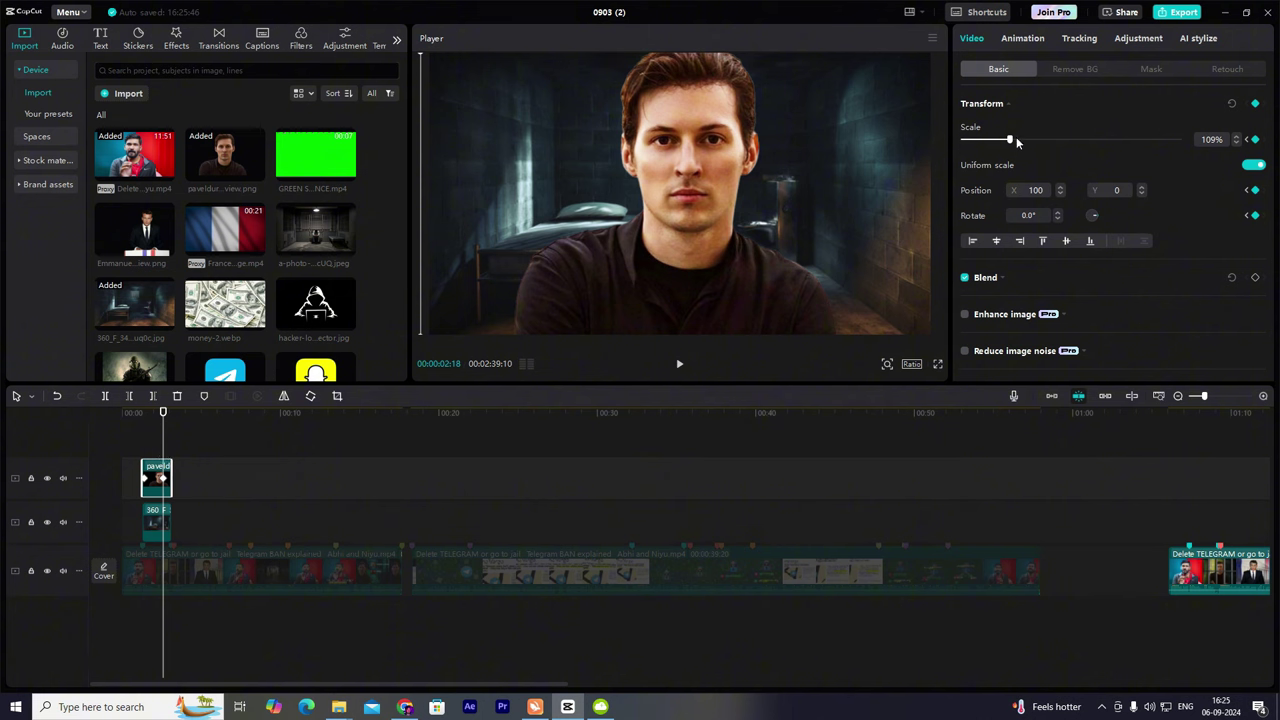
click(143, 437)
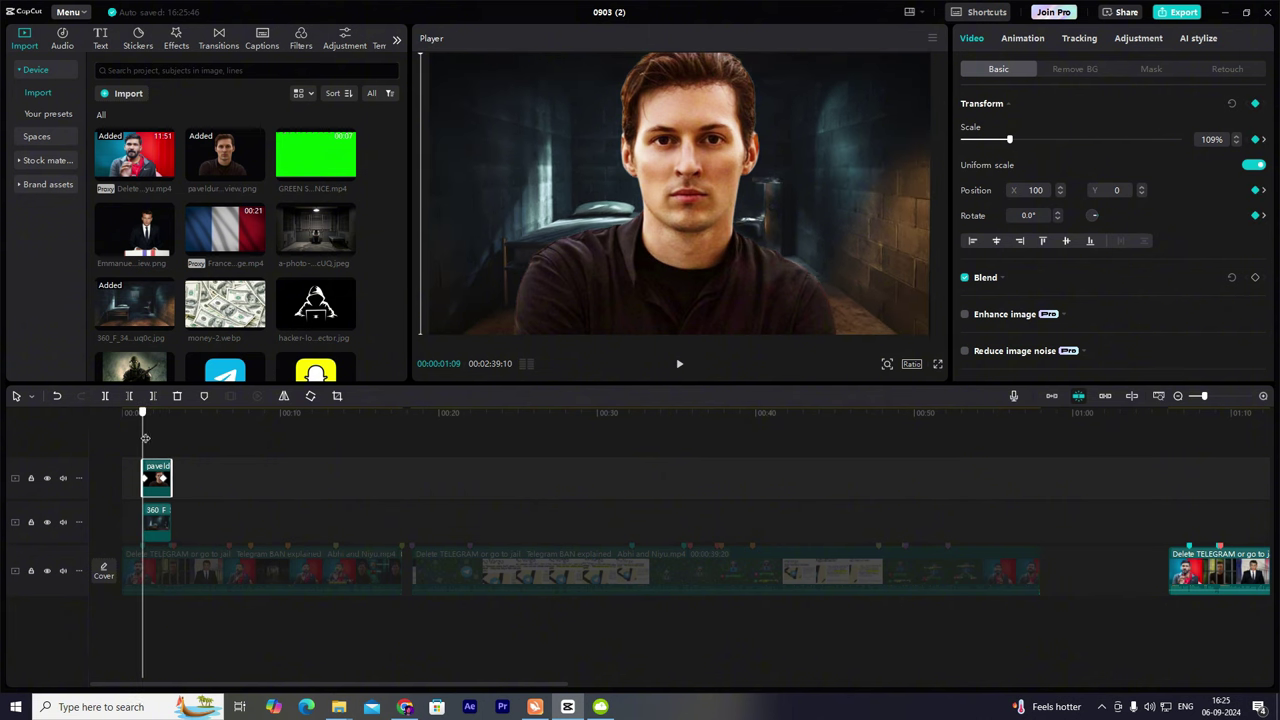
drag(1010, 141, 1047, 141)
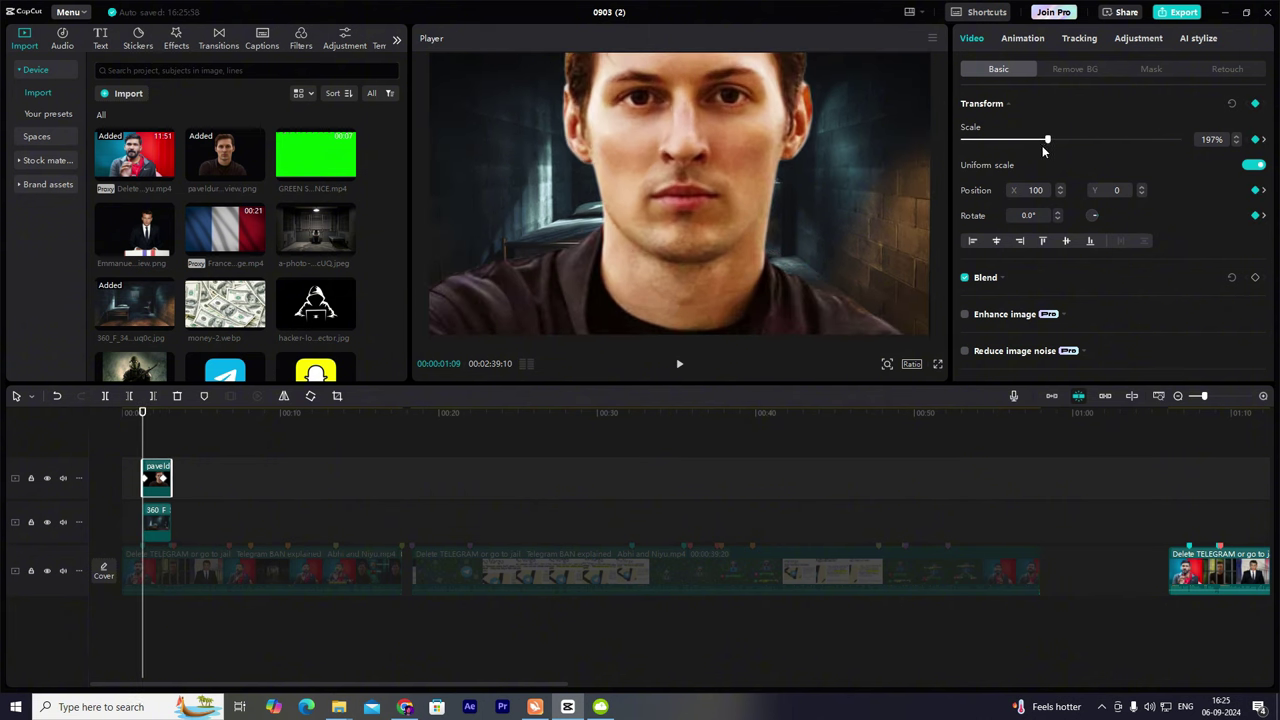
key(space)
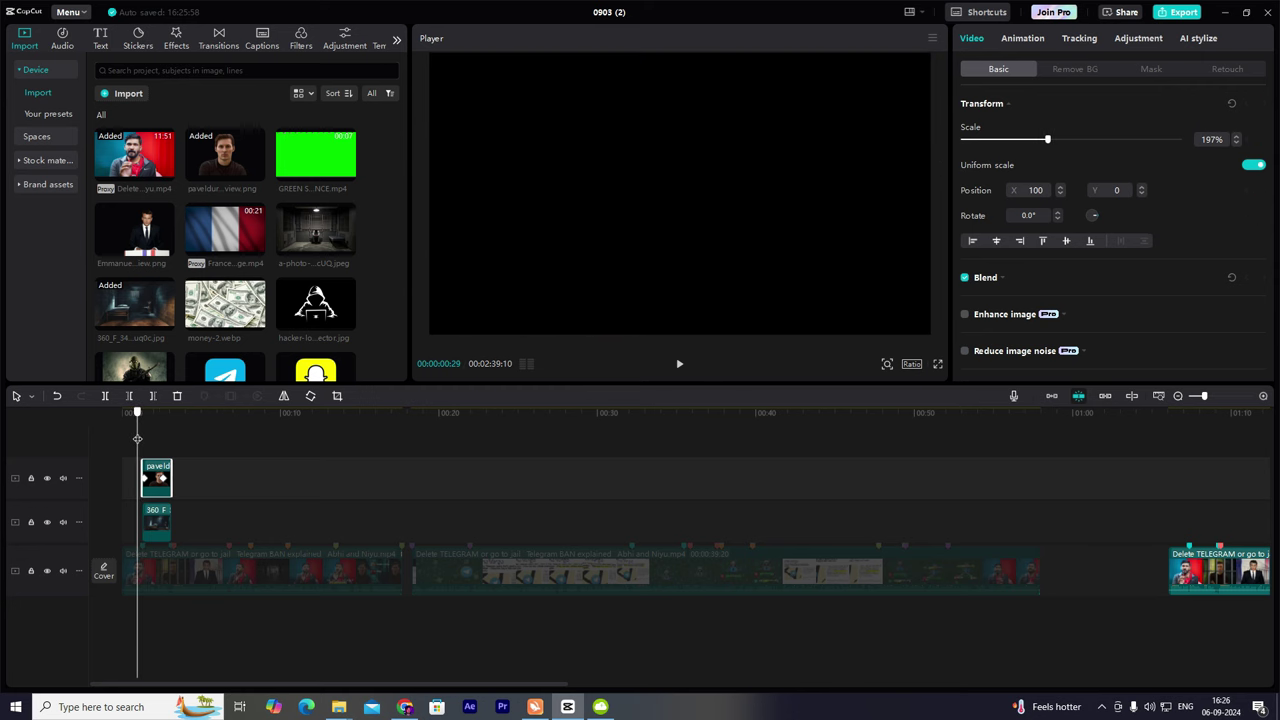
click(198, 464)
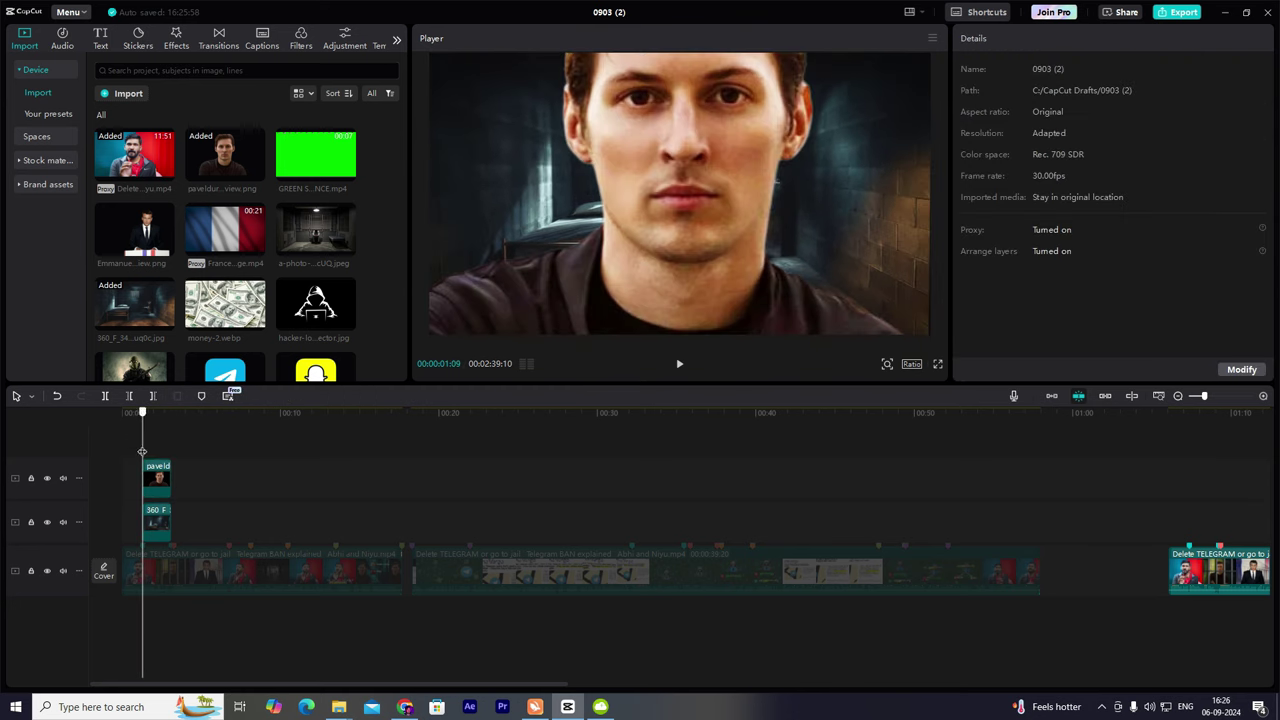
Place the green screen jail fence clip on top at 00:00:01:09 and chroma-key its green with intensity 58.
drag(315, 155, 160, 470)
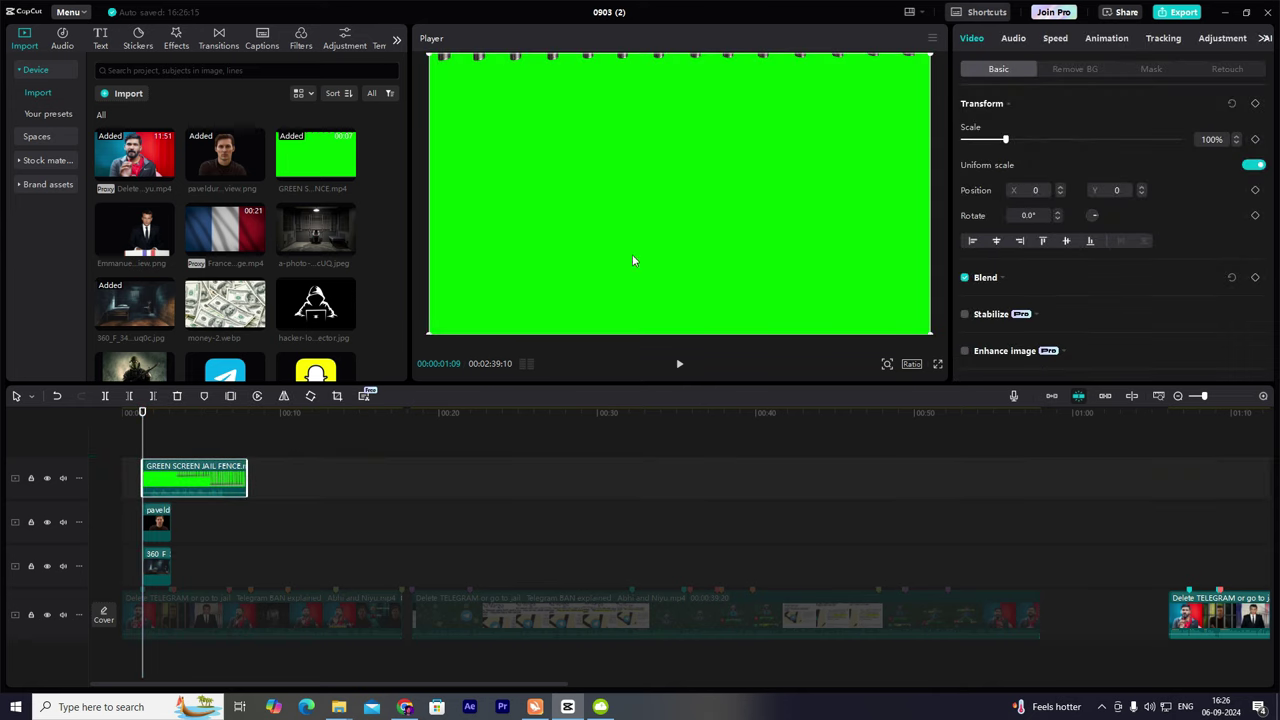
click(1075, 69)
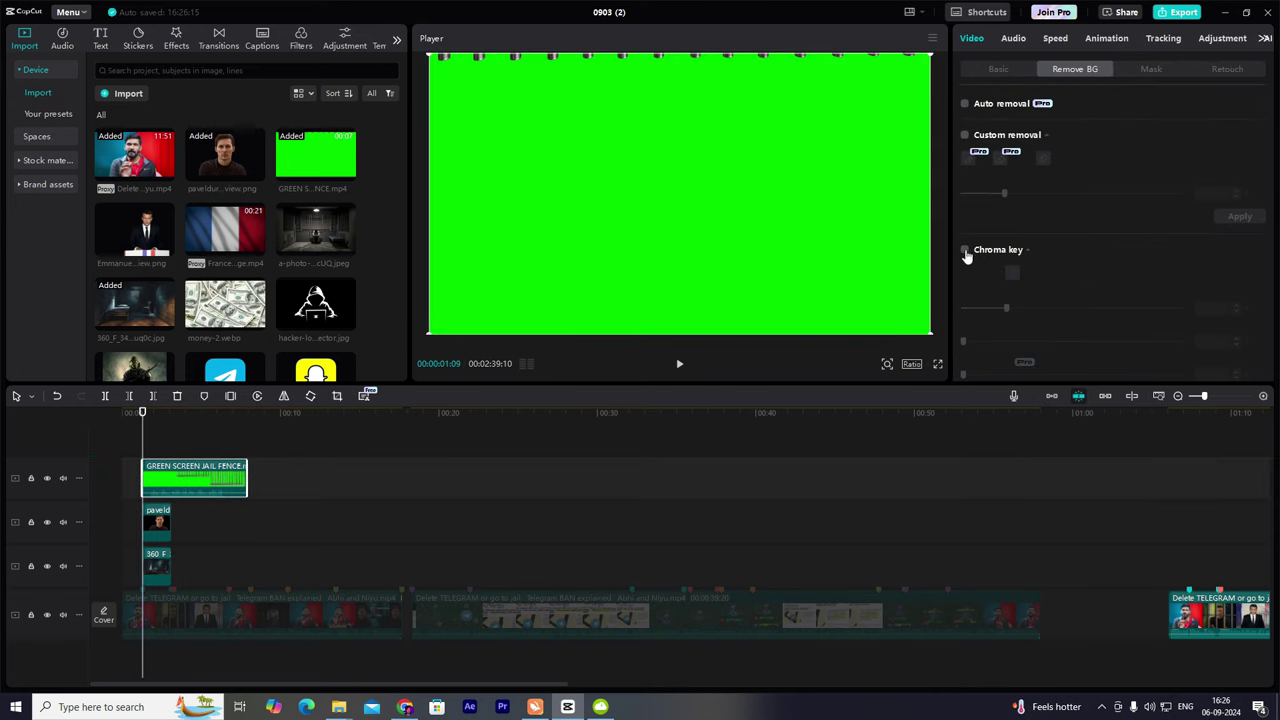
click(1014, 273)
click(849, 175)
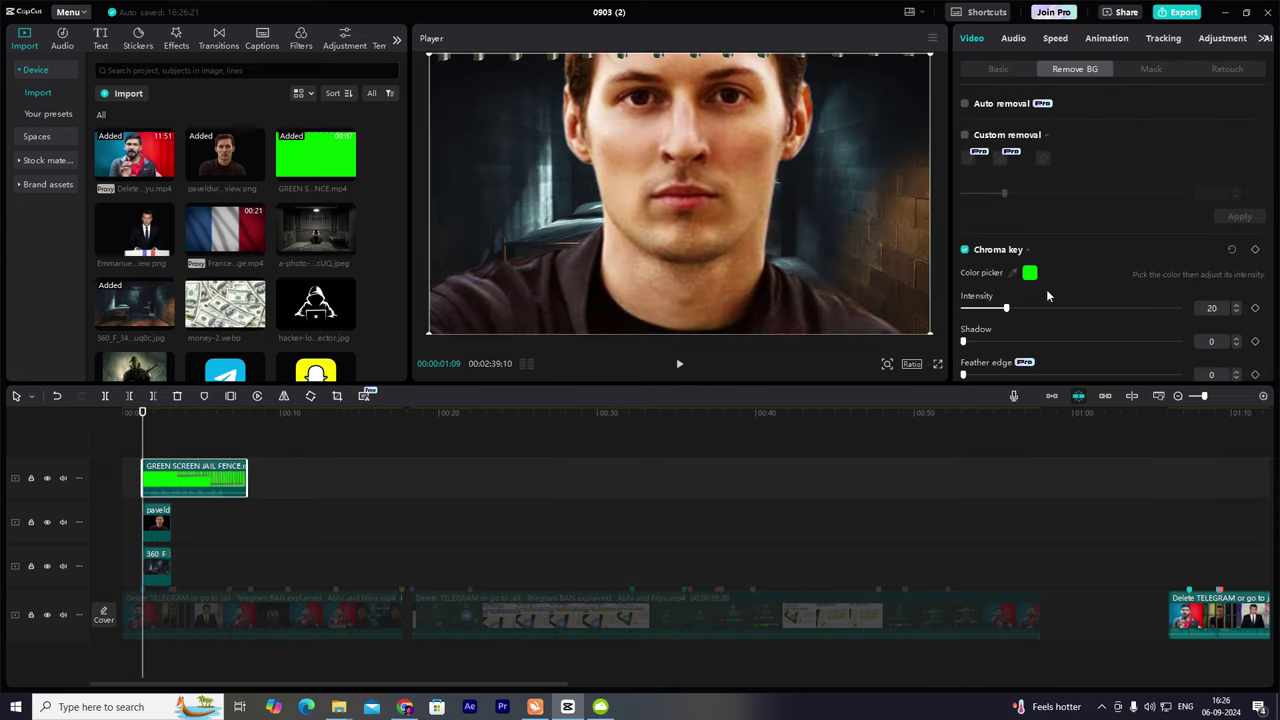
key(space)
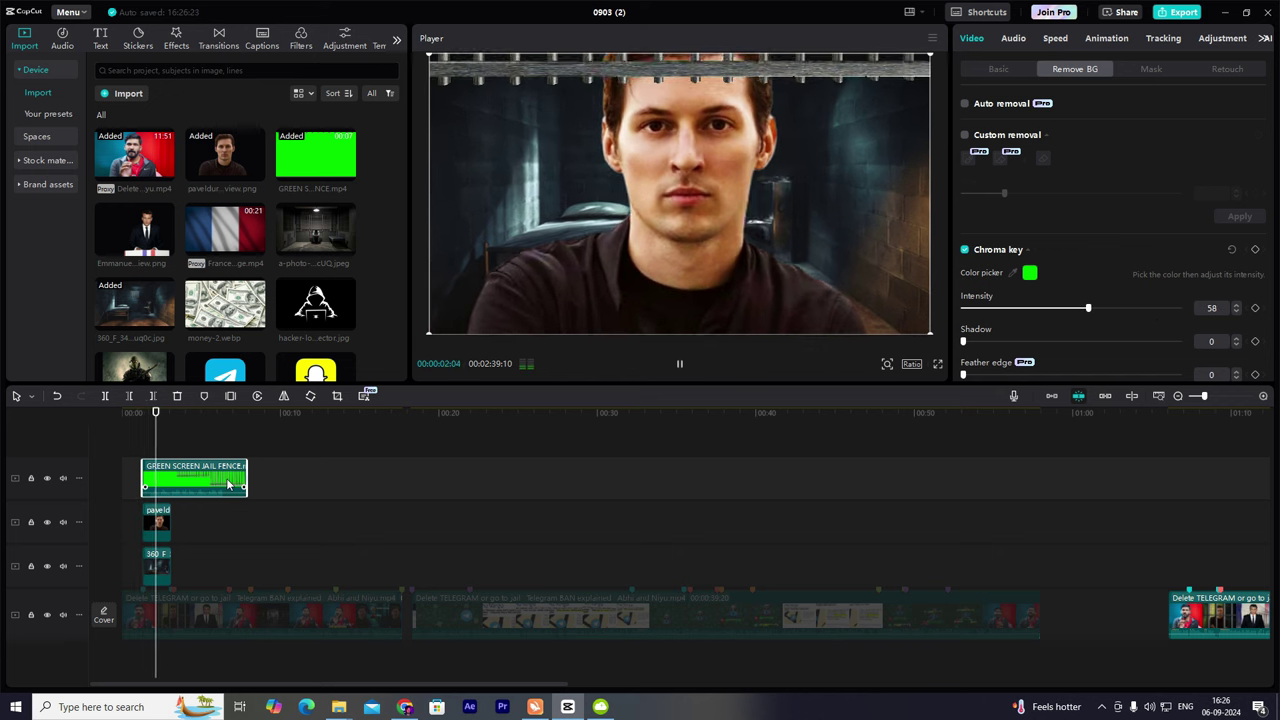
key(space)
Extract the jail fence clip's audio and delete it.
right_click(204, 479)
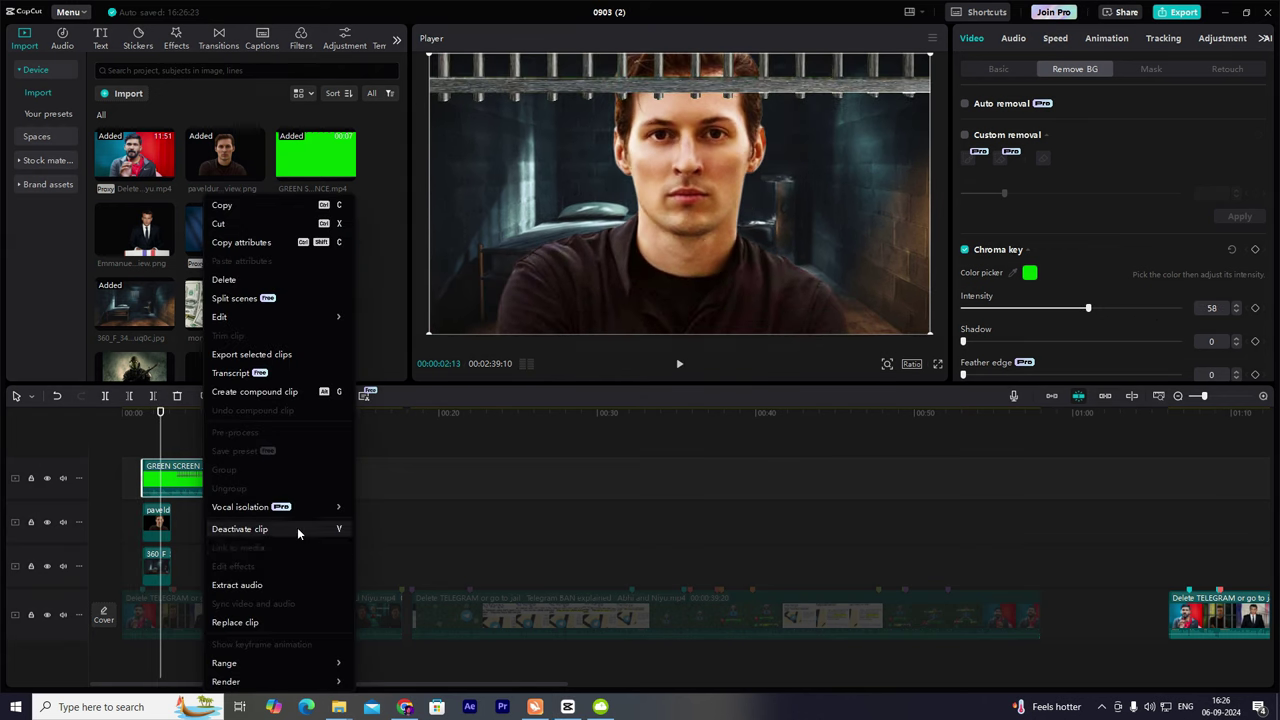
click(240, 585)
key(Delete)
Speed up the jail fence clip and play back the result.
click(195, 480)
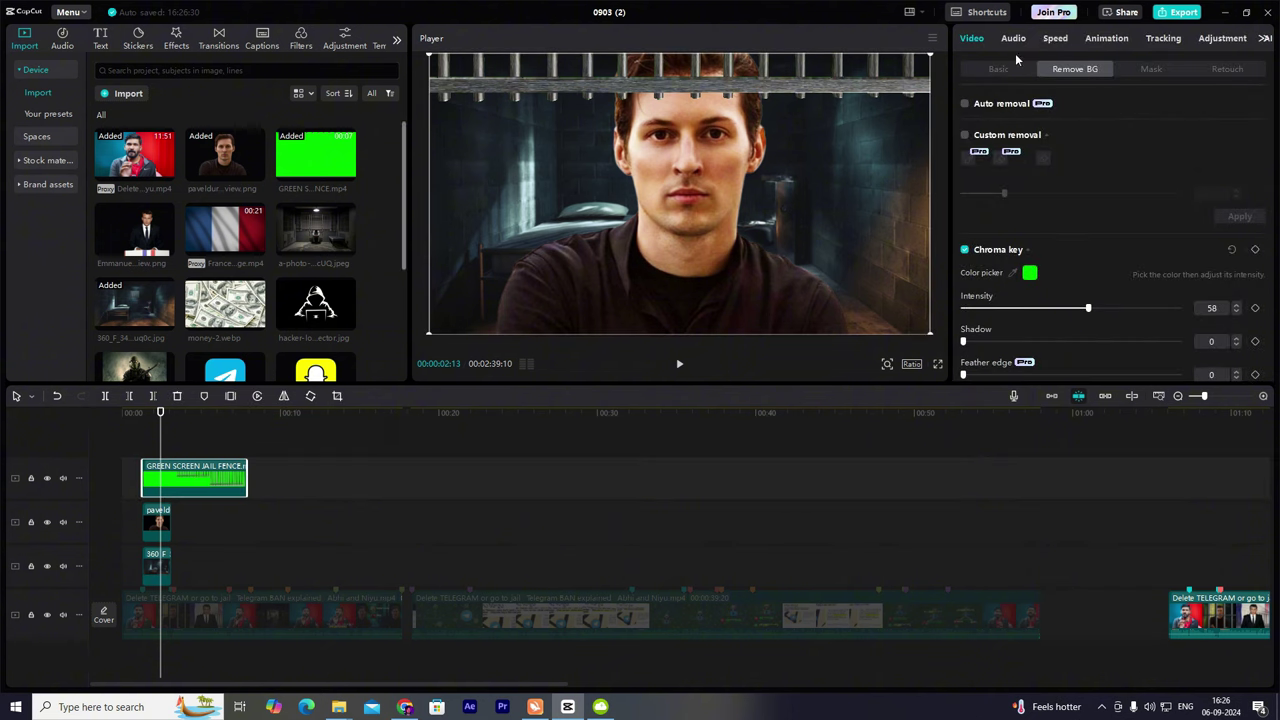
click(1055, 38)
click(145, 448)
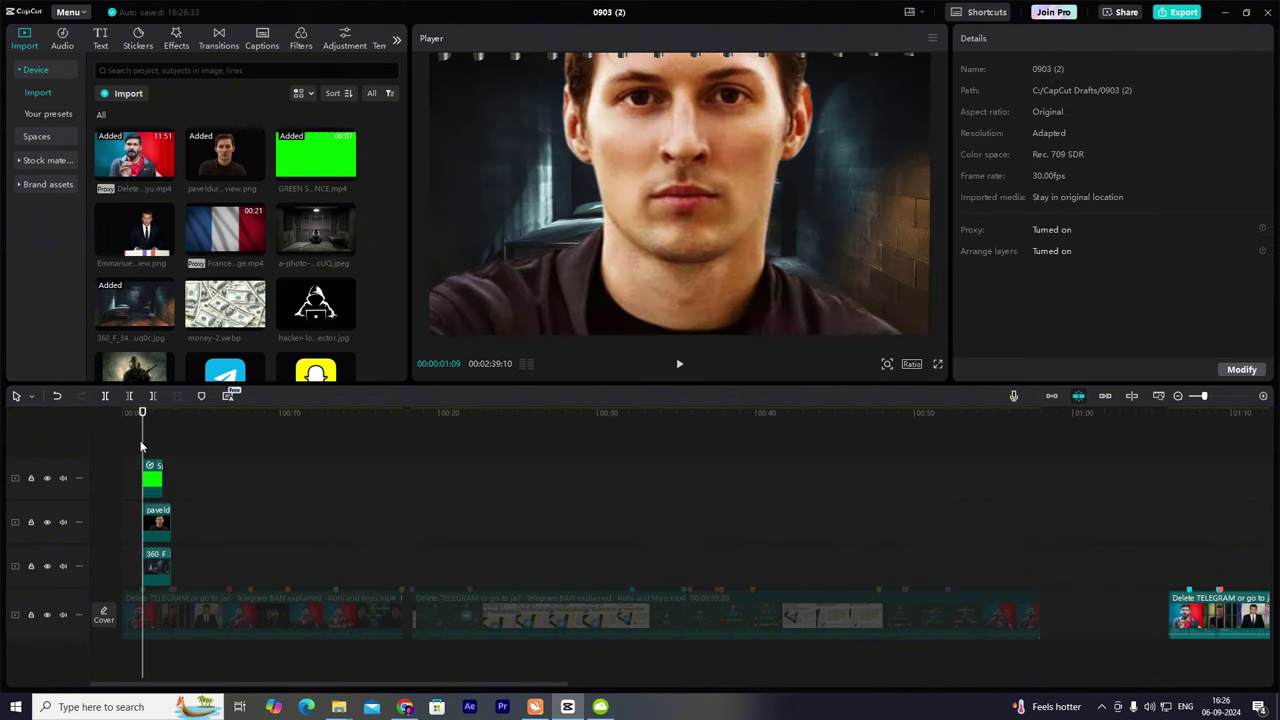
key(space)
key(space)
At 00:00:02:06, enlarge the jail fence so the bars extend past the frame edges.
click(157, 443)
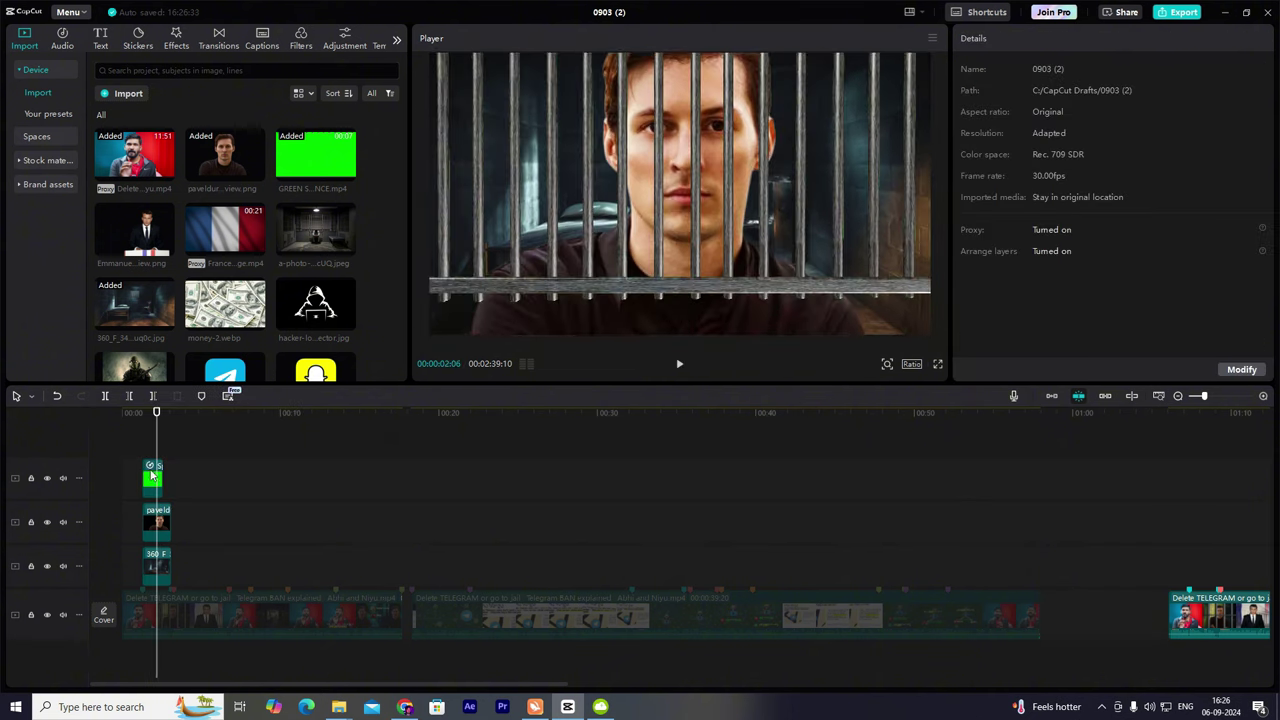
click(152, 479)
drag(931, 333, 957, 368)
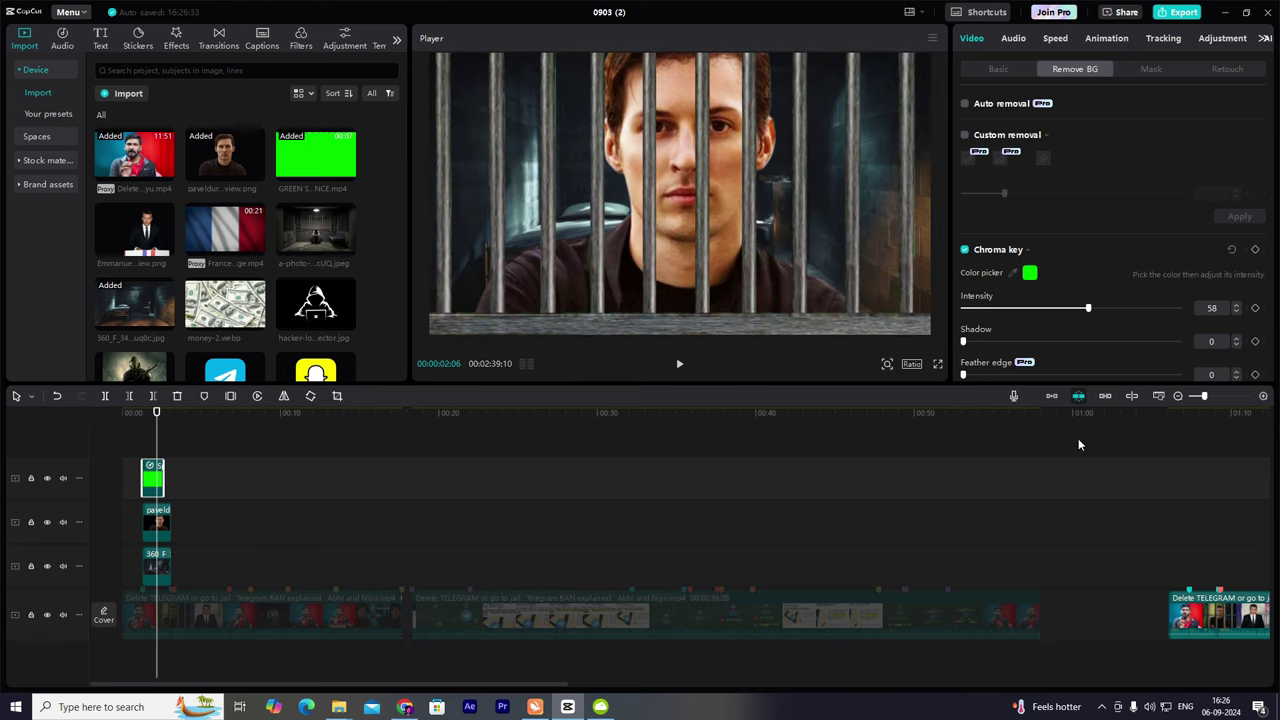
Set the jail fence clip's speed to 4.0x.
click(142, 448)
click(155, 478)
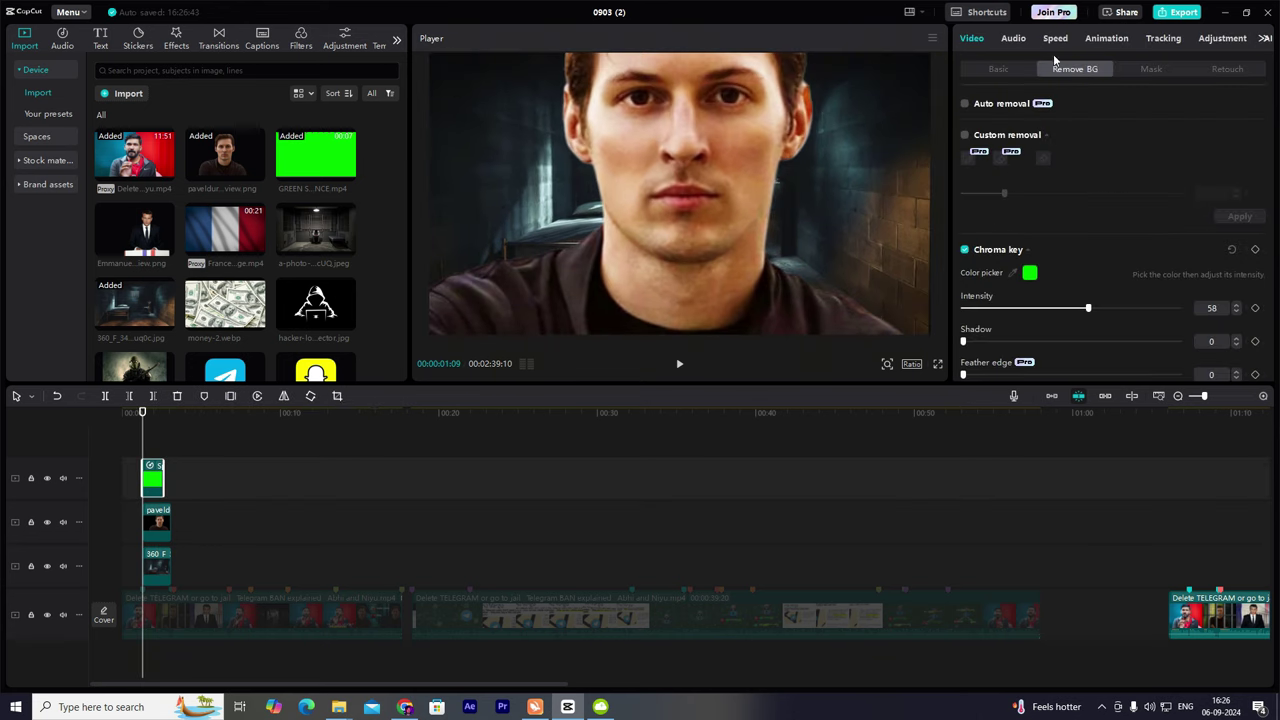
click(1055, 38)
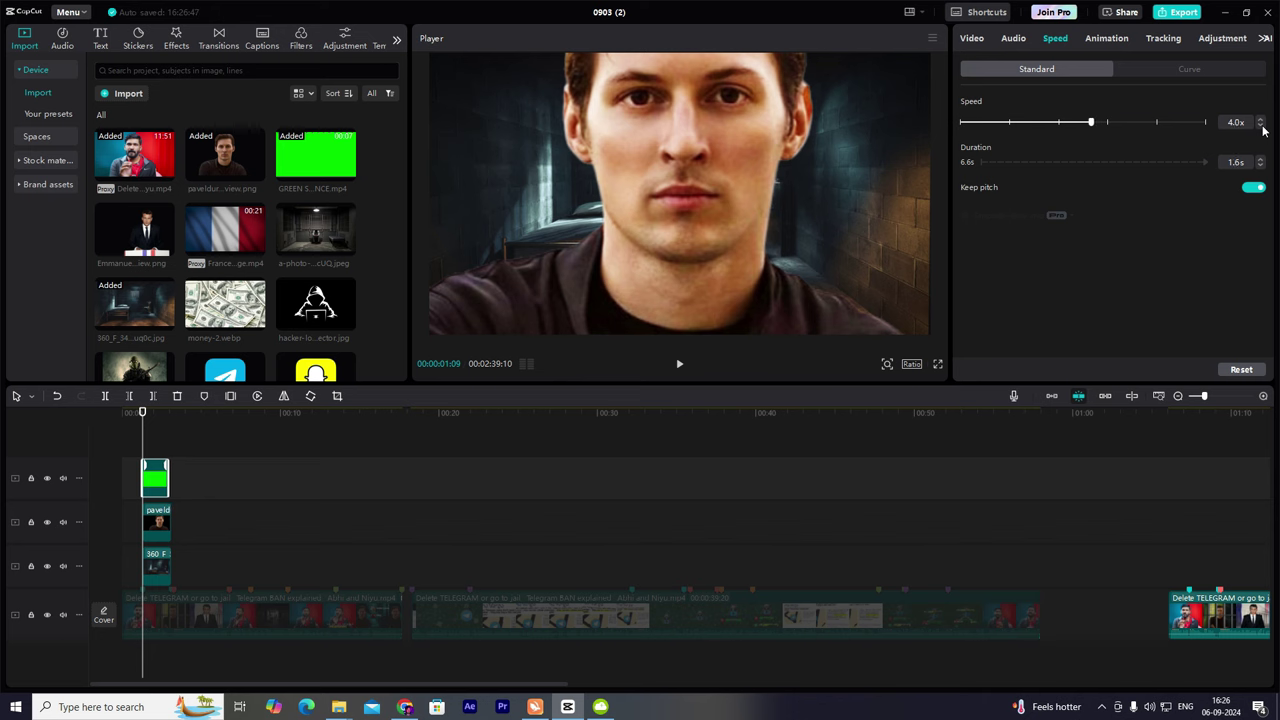
Play back the scene and slow the jail fence clip to 3.6x to close the gap near 00:00:03:04.
click(150, 444)
key(space)
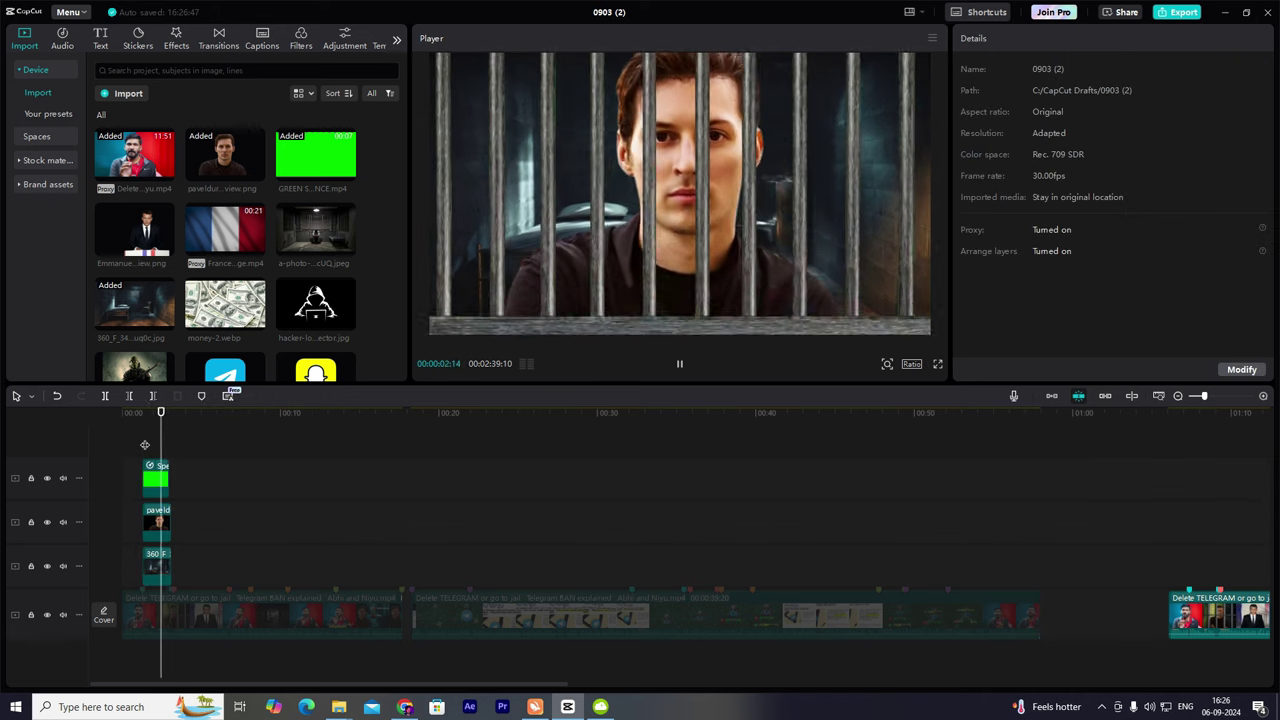
drag(150, 444, 170, 448)
click(166, 470)
click(155, 478)
click(1057, 40)
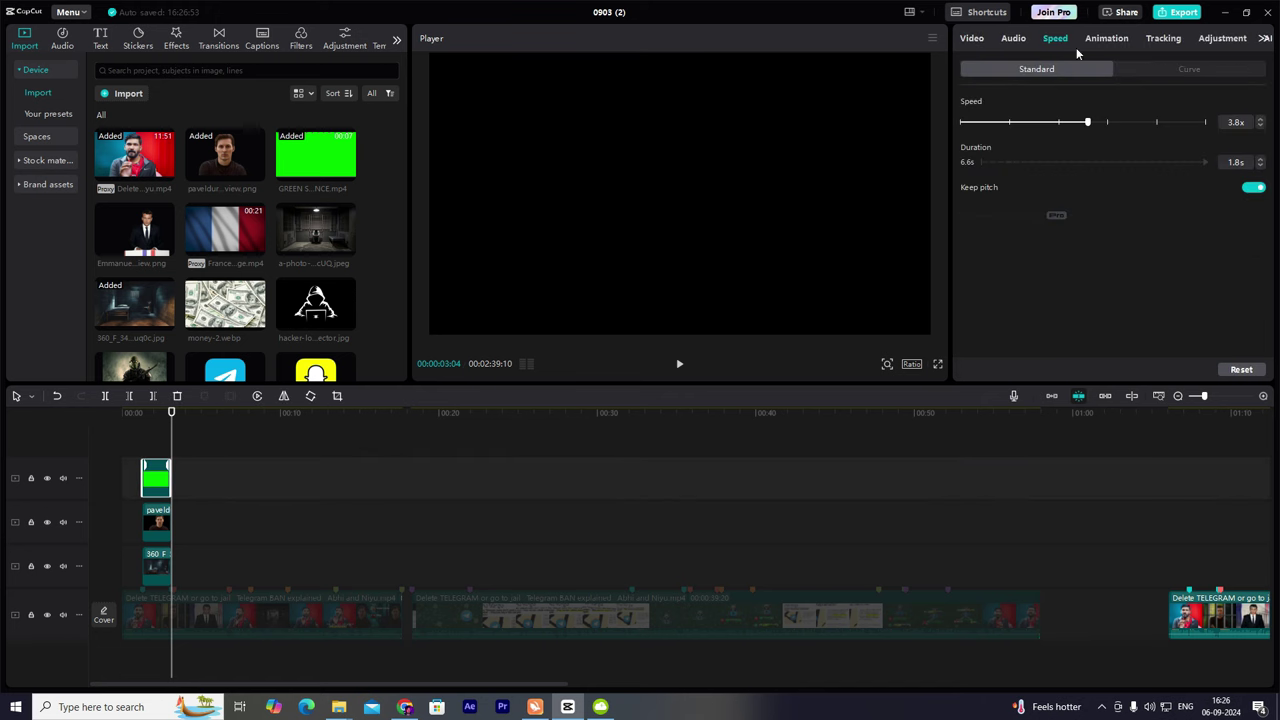
click(1261, 126)
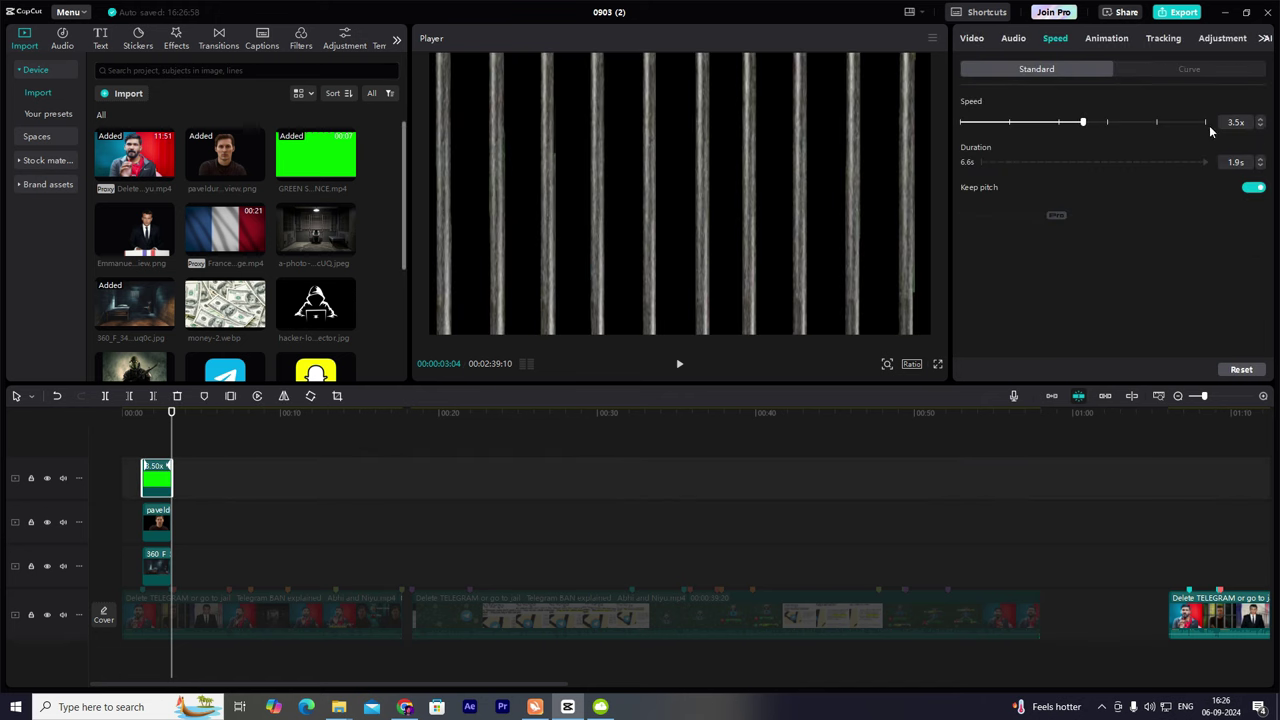
click(96, 504)
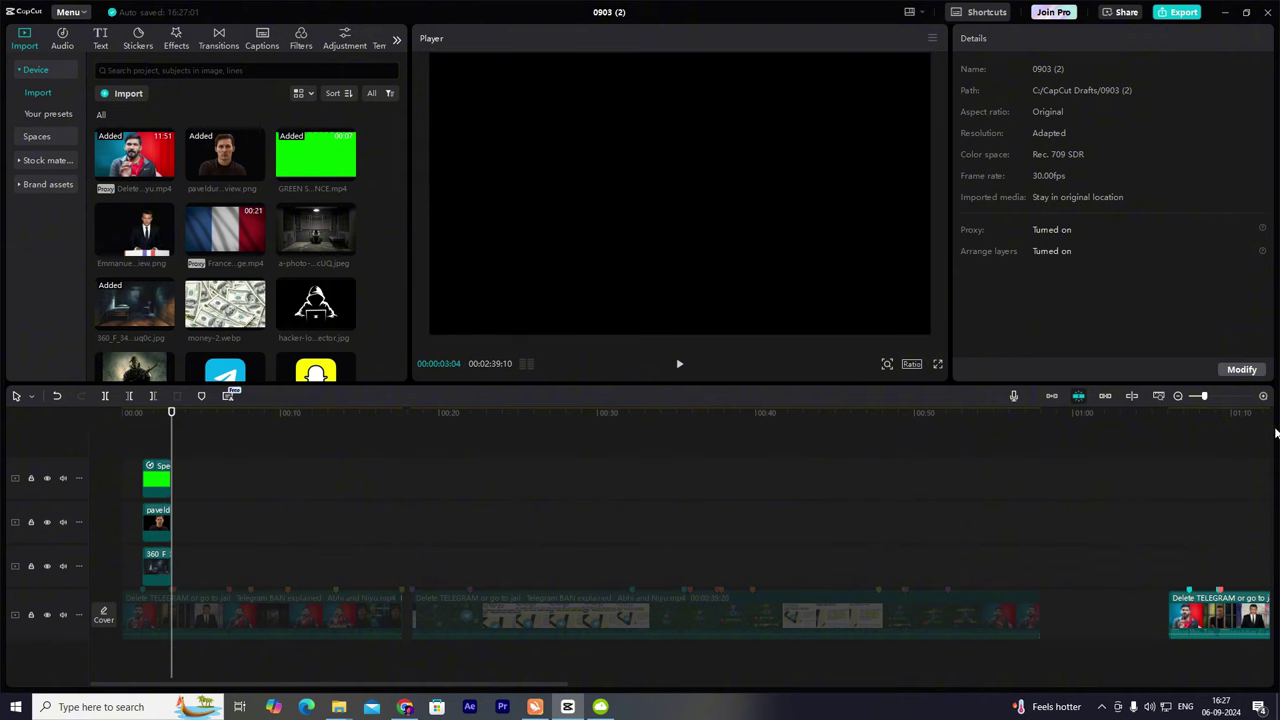
Set the jail fence clip's speed to 3.5x and trim its end level with the portrait and cell background.
click(1262, 396)
click(1262, 398)
click(1262, 398)
click(155, 483)
click(1057, 40)
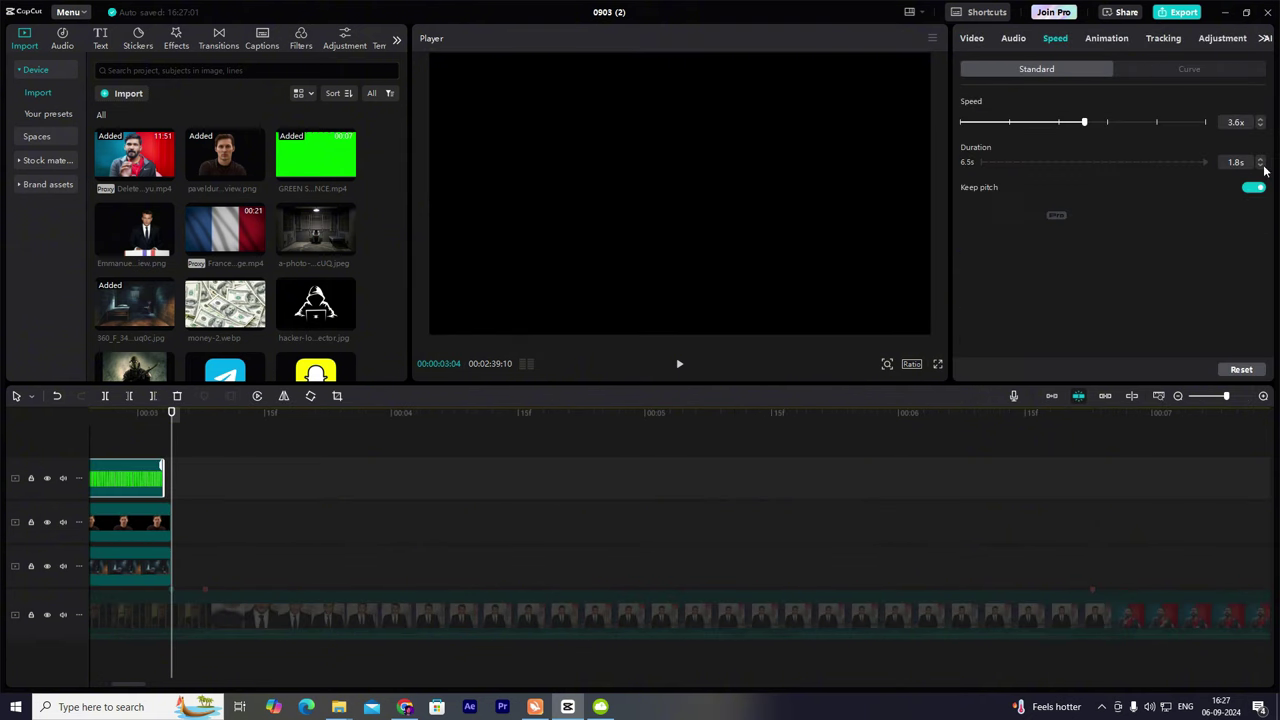
click(1261, 126)
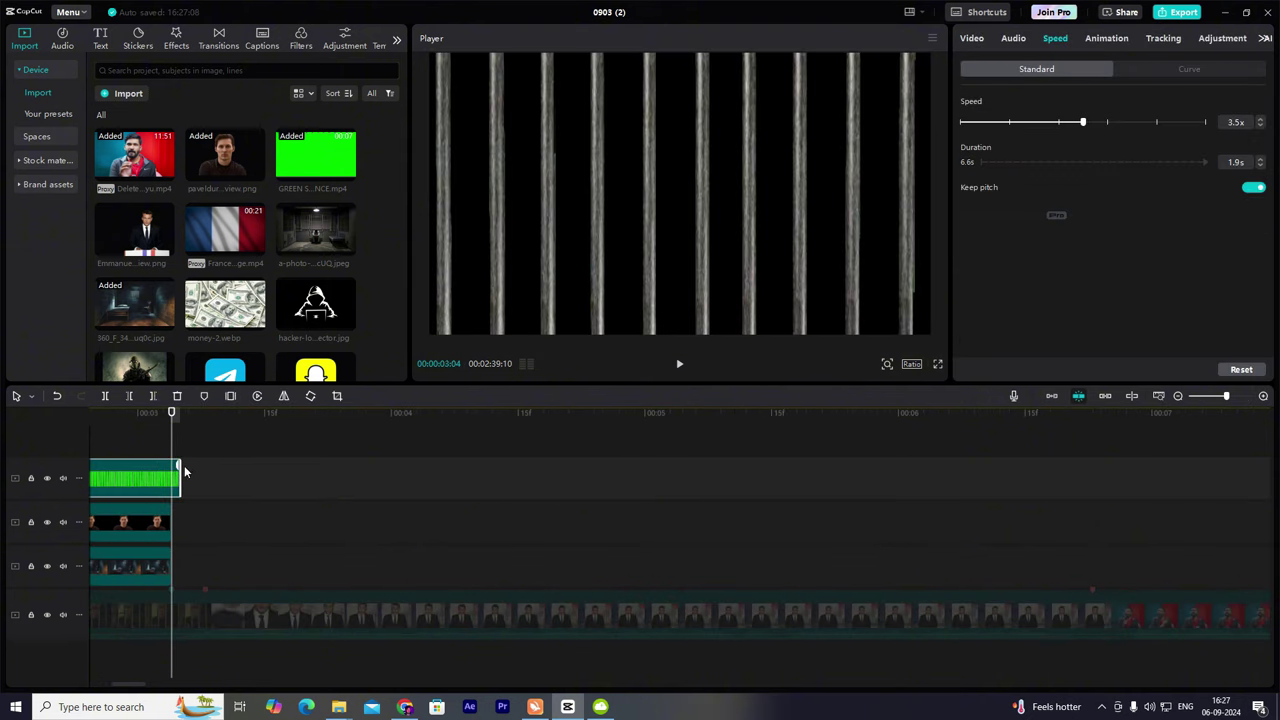
click(184, 472)
Play back the prison scene with the retimed jail fence.
click(1178, 397)
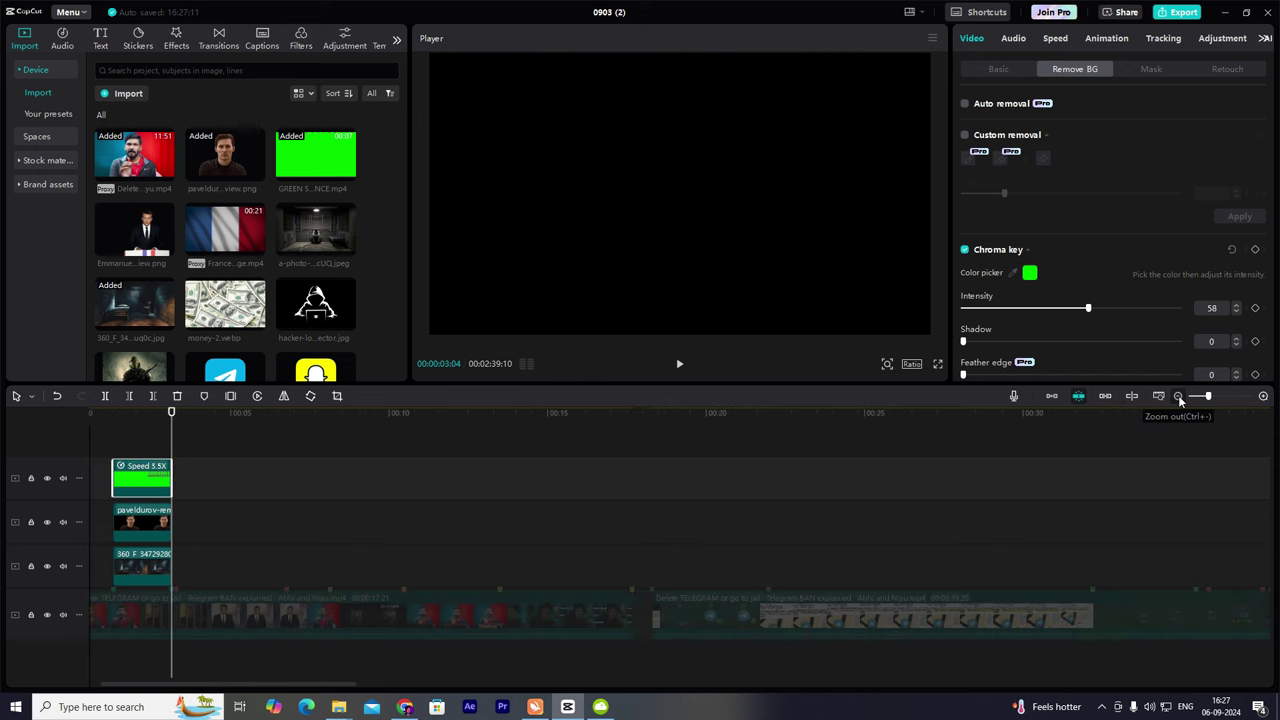
click(1179, 399)
click(134, 443)
key(space)
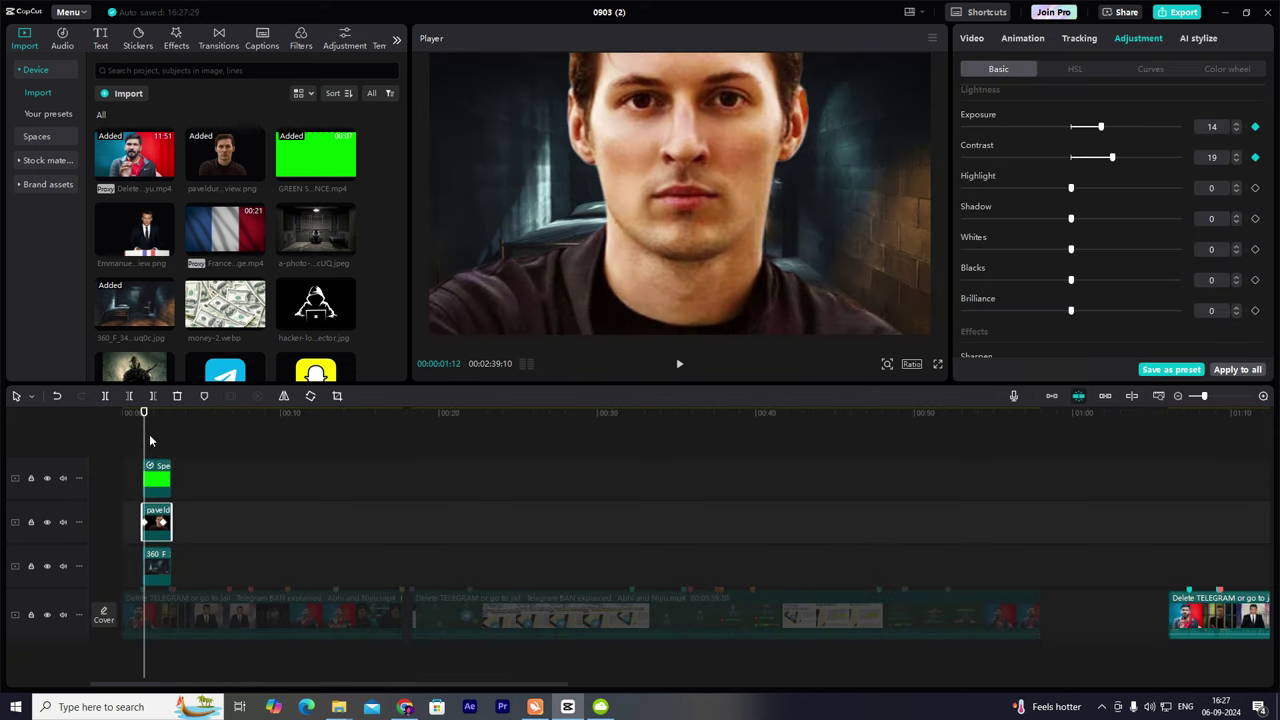
Keyframe changes to the portrait's exposure and contrast at 00:00:02:23 and play back the scene.
drag(150, 441, 472, 474)
click(1264, 397)
click(1264, 397)
click(1264, 397)
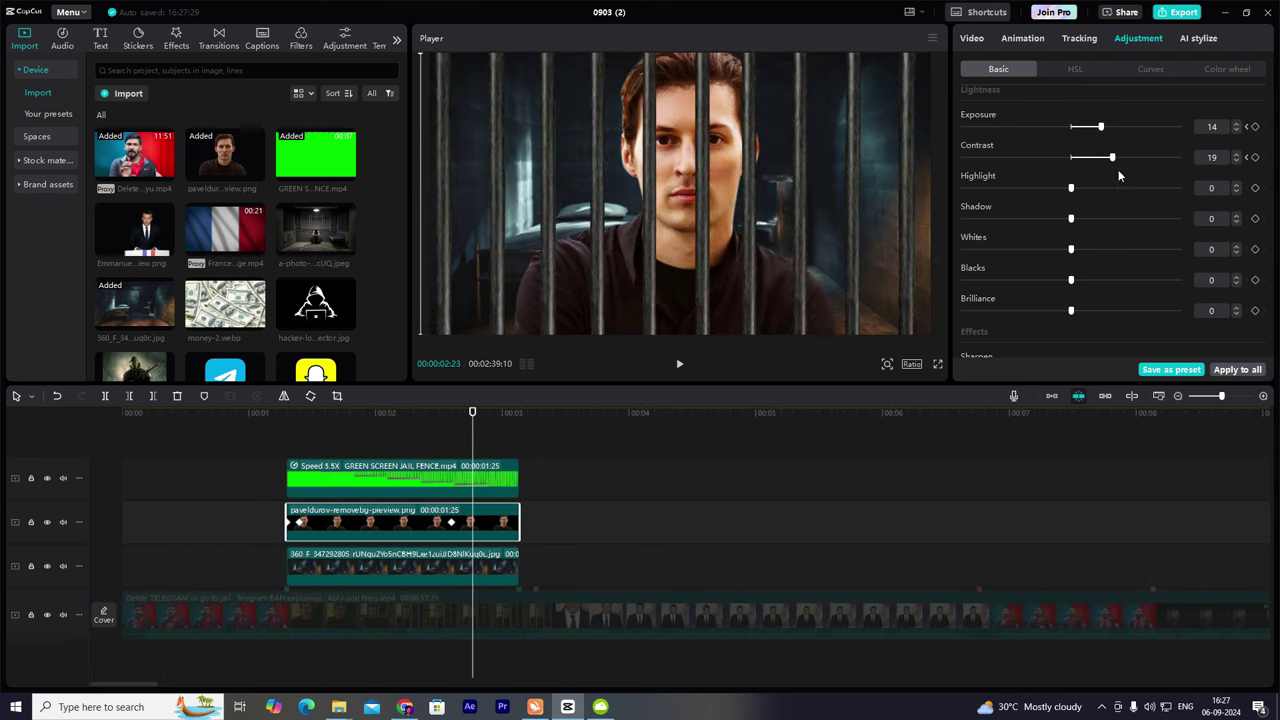
click(1256, 159)
drag(1102, 128, 1145, 171)
click(287, 438)
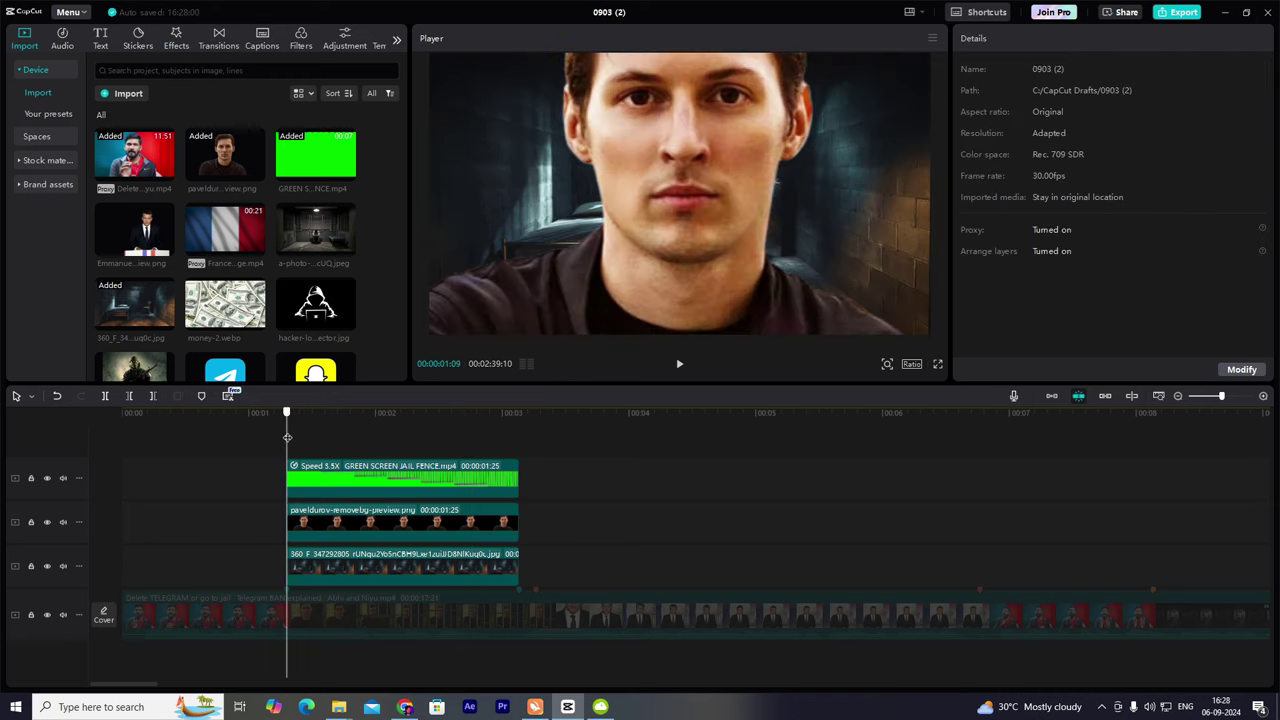
key(space)
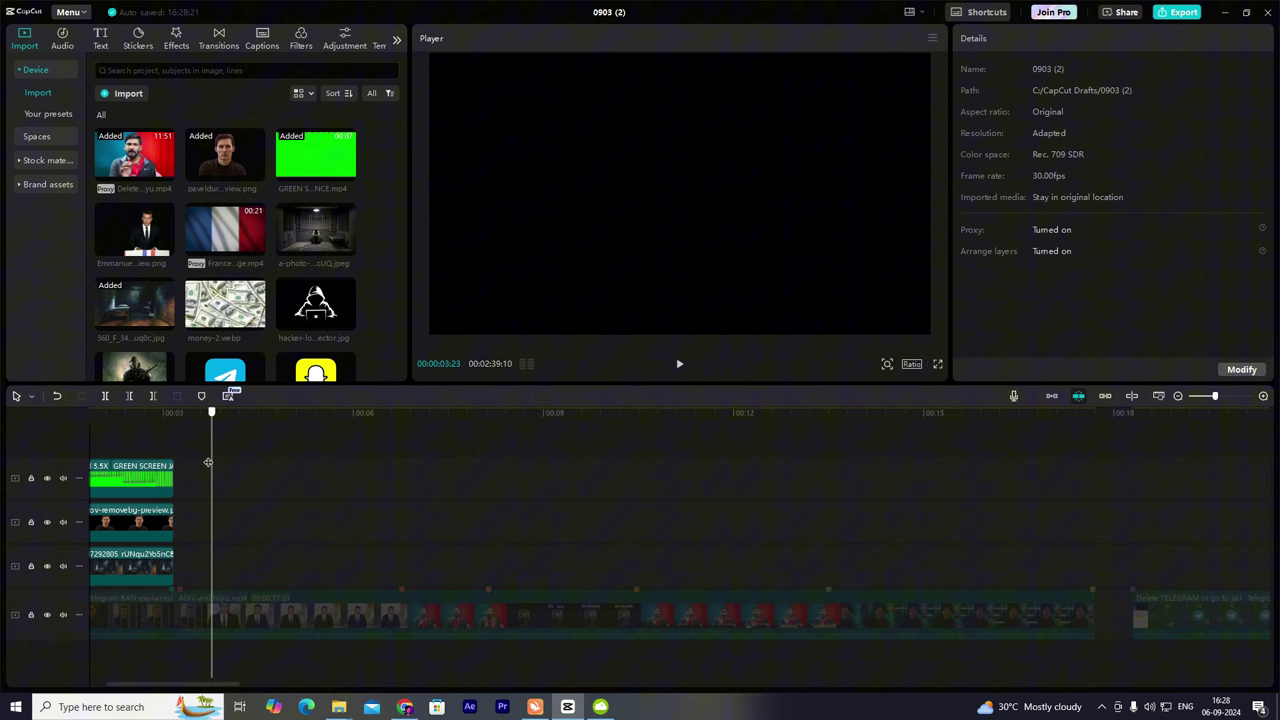
Add the Emmanuel Macron cutout image directly after the prison scene, starting at 00:00:03:05.
drag(210, 462, 171, 460)
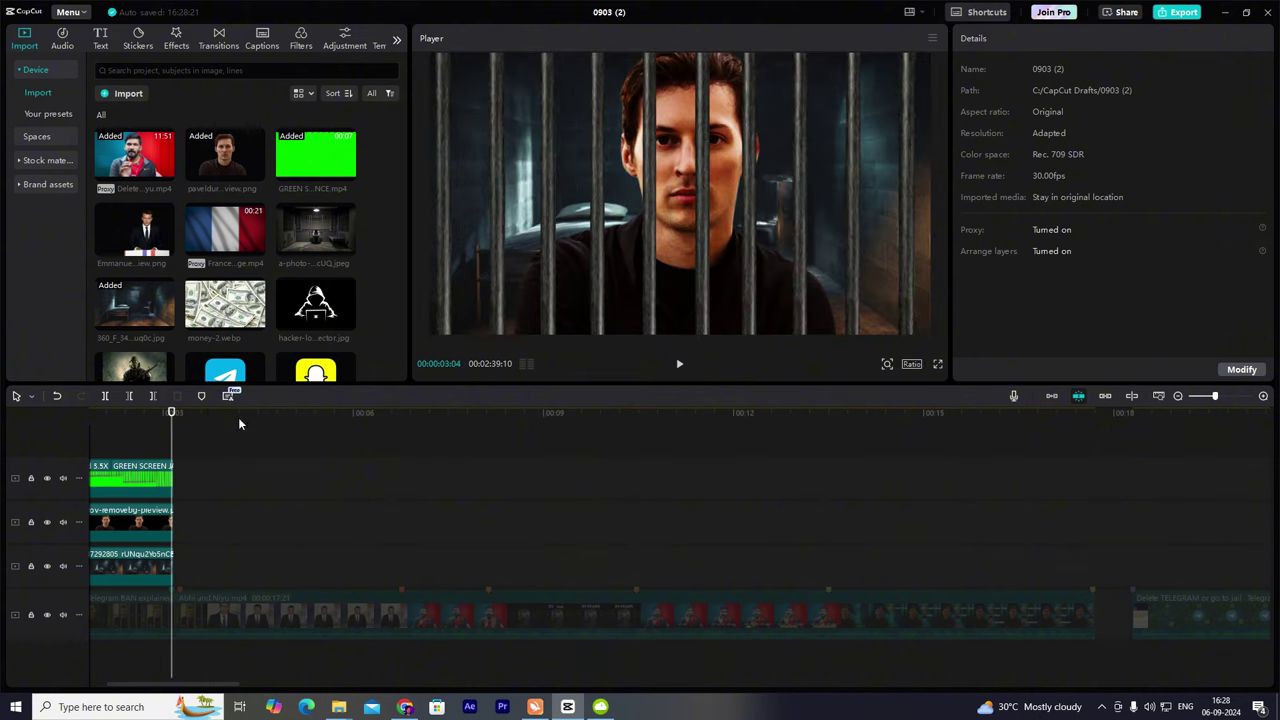
drag(140, 228, 196, 565)
click(195, 477)
click(1263, 396)
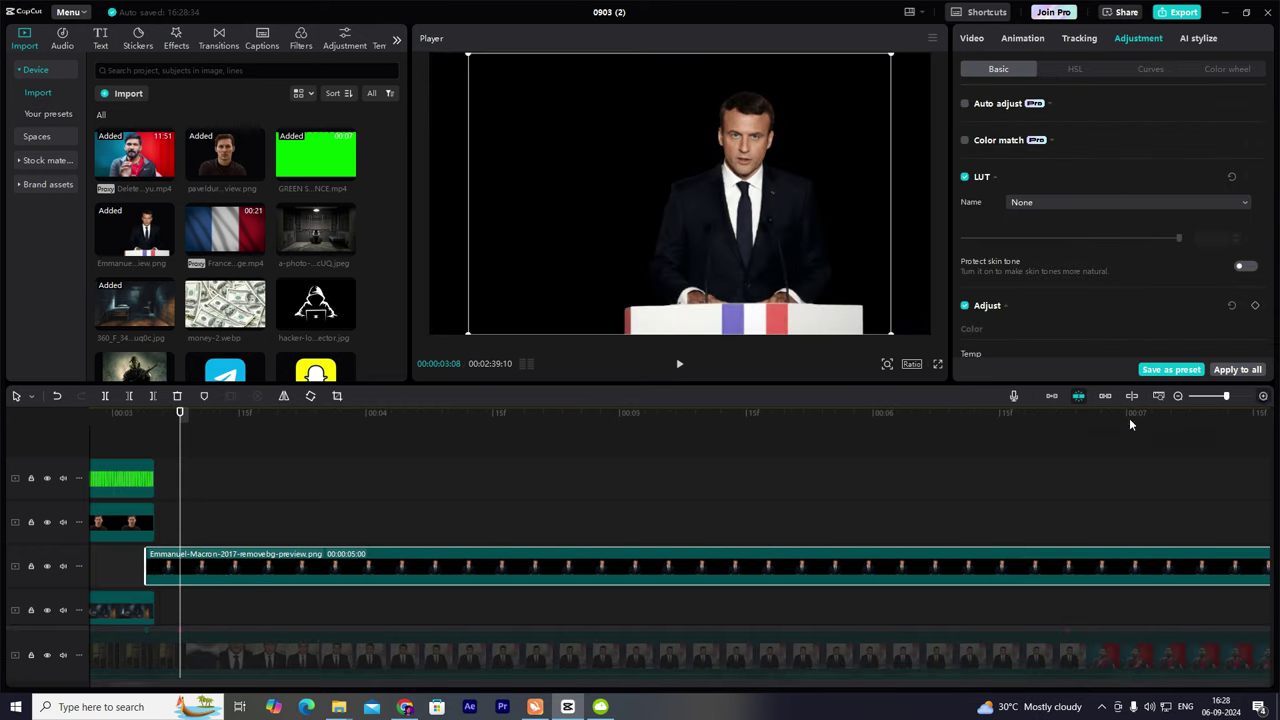
click(160, 478)
drag(160, 478, 154, 478)
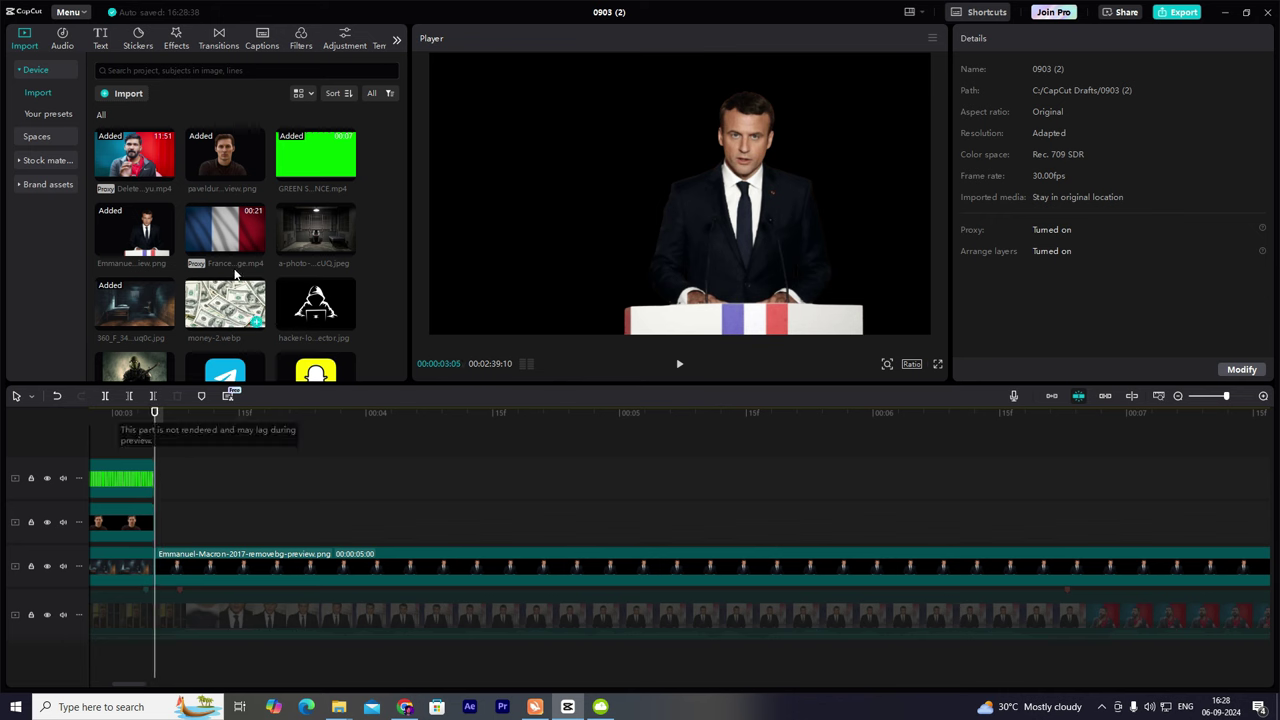
Place the France flag video beneath the Macron image at 00:00:03:05 and set its vignette to 22.
drag(222, 232, 207, 569)
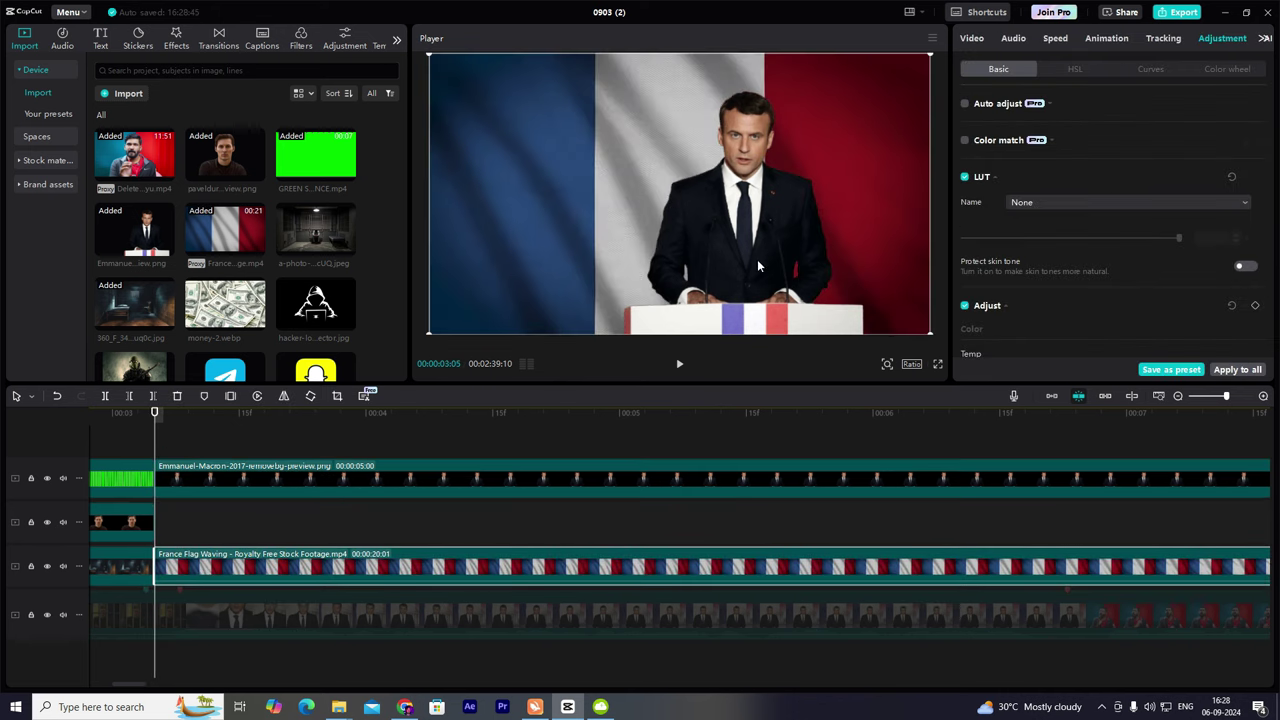
scroll(1140, 270, down, 10)
drag(1071, 350, 1117, 352)
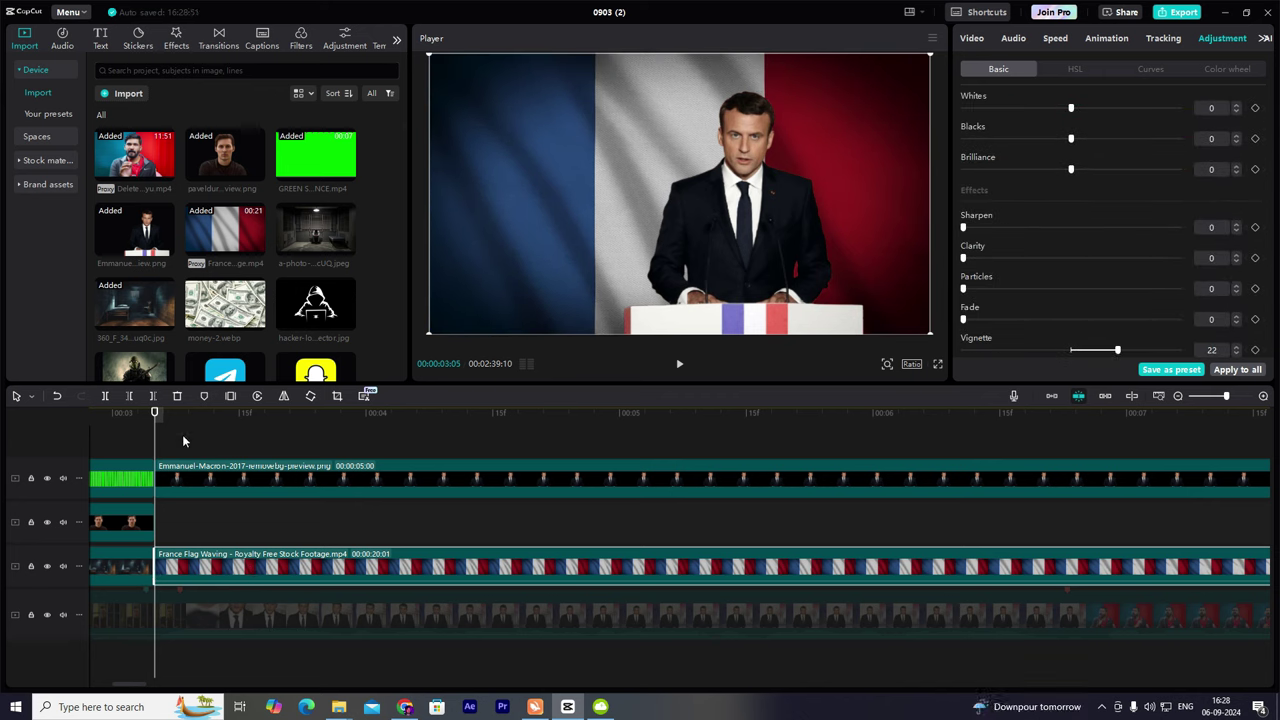
Adjust the Macron image's exposure and contrast.
click(331, 487)
scroll(1113, 264, up, 5)
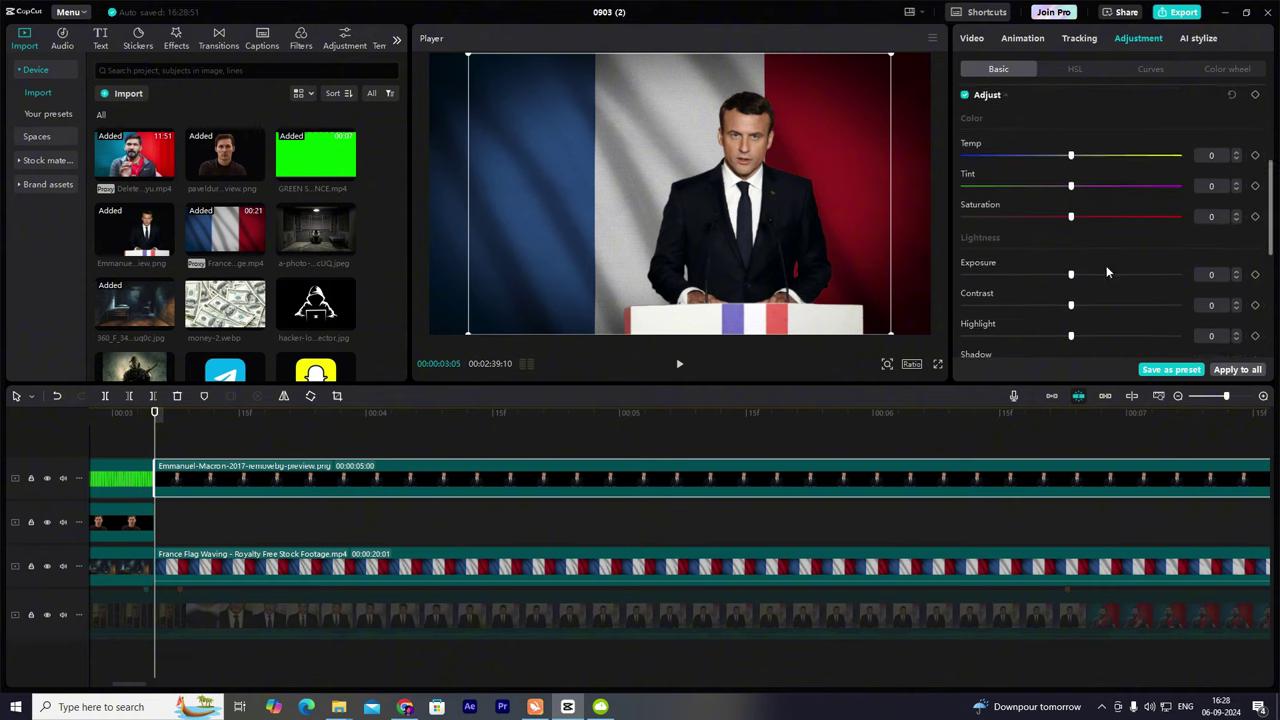
scroll(1106, 272, down, 1)
drag(1071, 265, 1057, 296)
Lower the France flag clip's opacity to 69%.
click(244, 567)
scroll(1117, 276, down, 4)
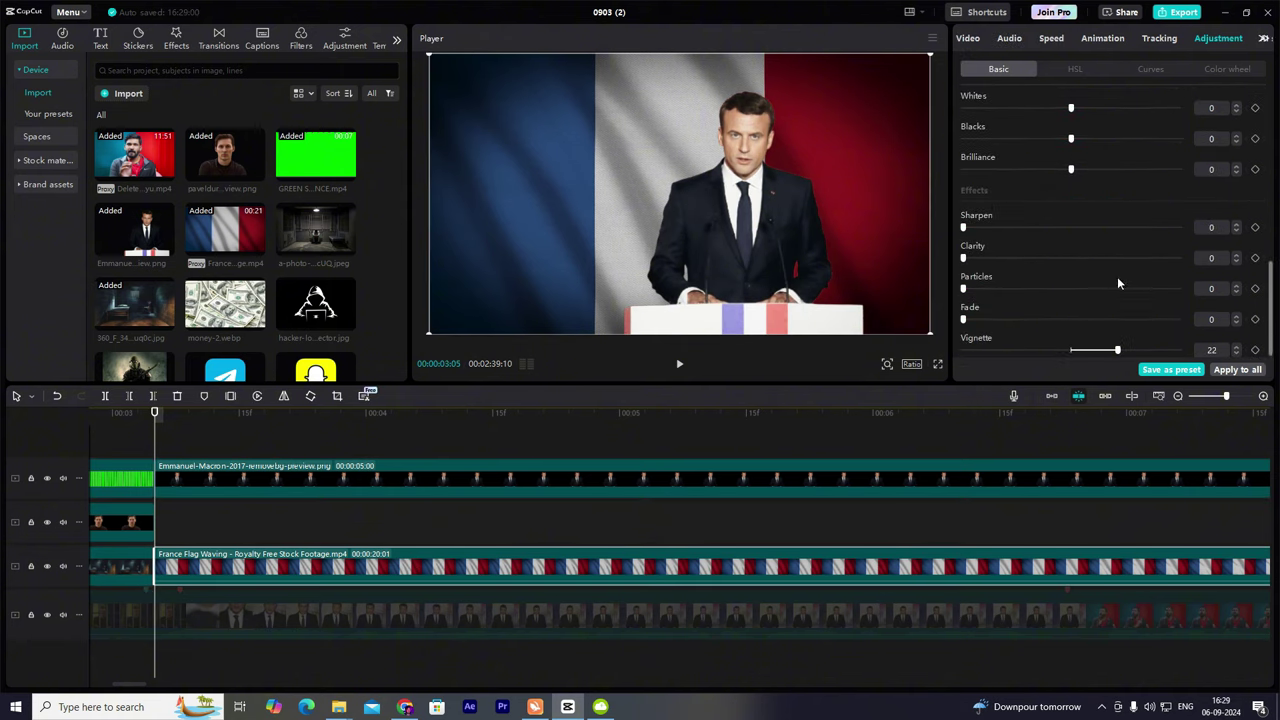
scroll(1117, 276, up, 4)
click(972, 38)
scroll(1097, 288, down, 5)
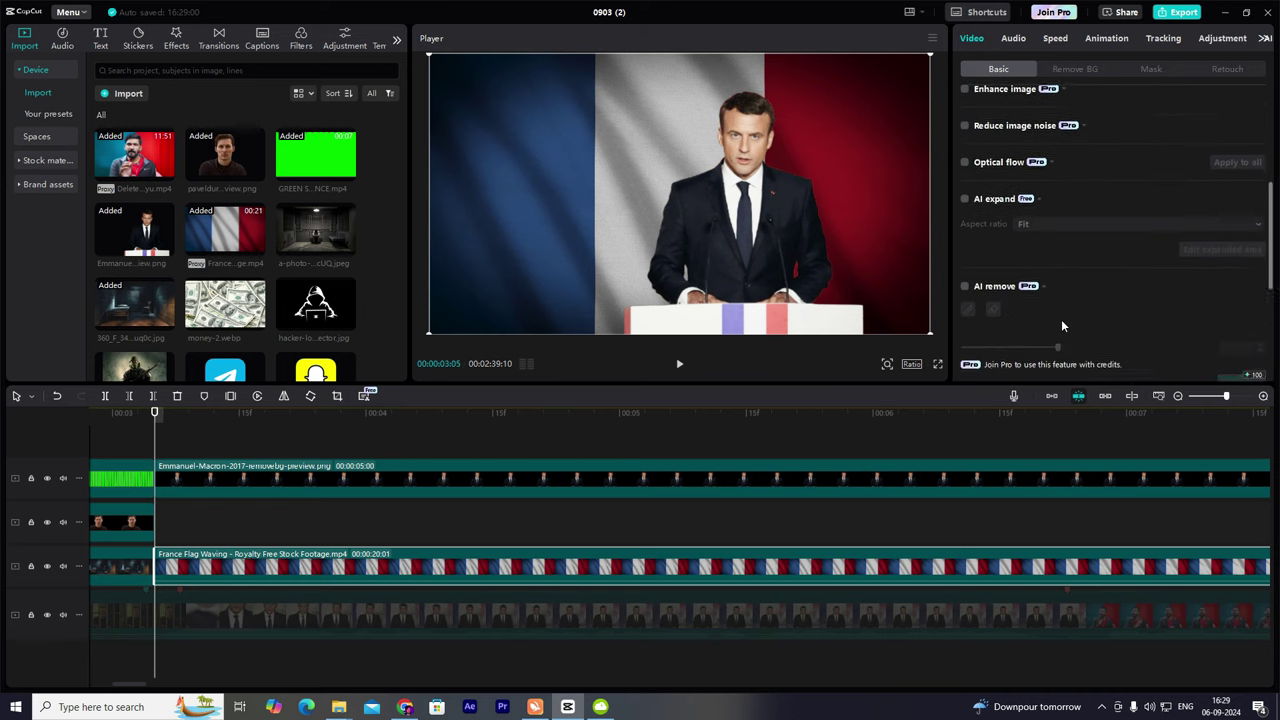
scroll(1061, 319, up, 5)
click(1003, 277)
drag(1181, 339, 1112, 347)
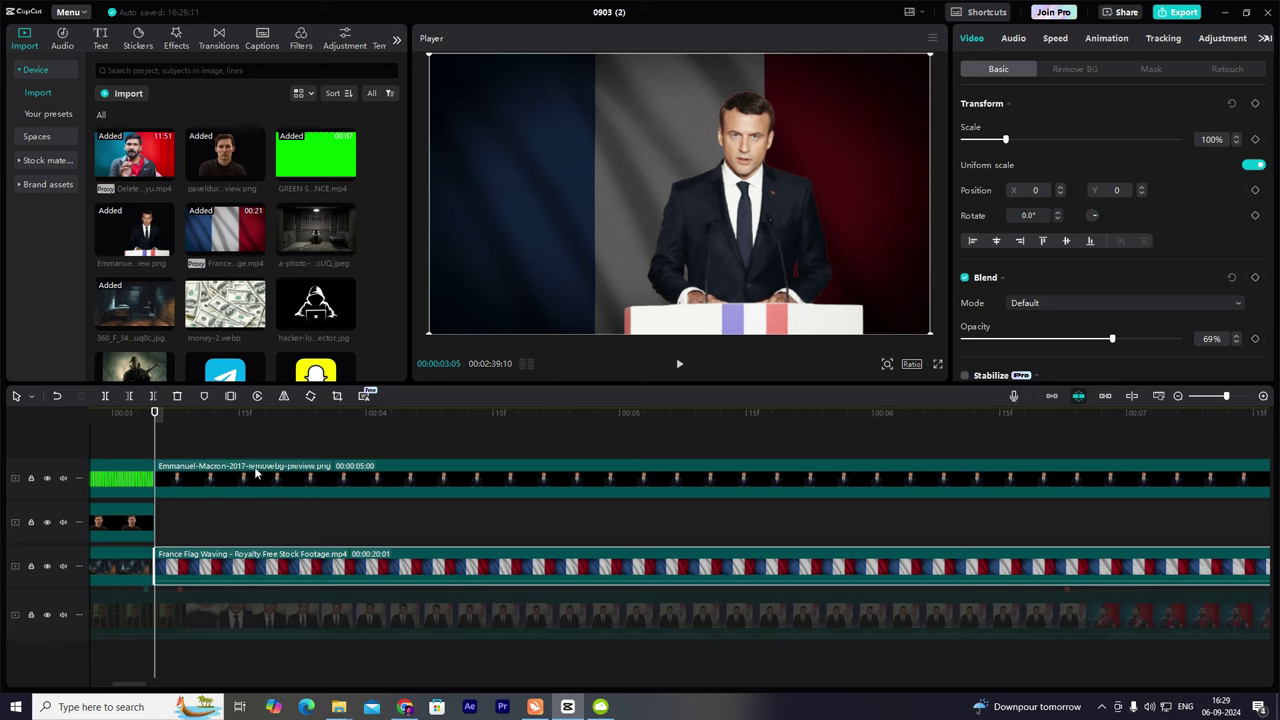
Split the Macron image and France flag clips at 00:00:06:23 and delete the remainders.
click(140, 441)
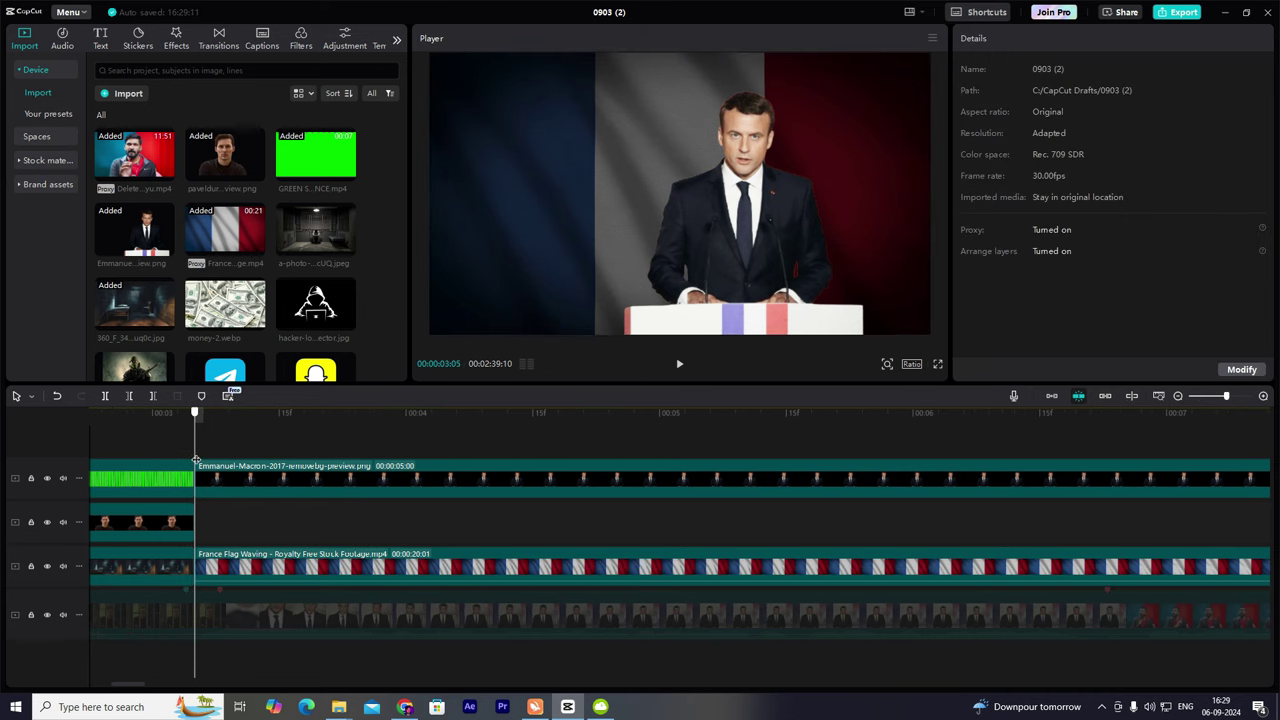
click(1180, 397)
click(1180, 397)
click(1180, 397)
drag(196, 437, 252, 437)
click(267, 480)
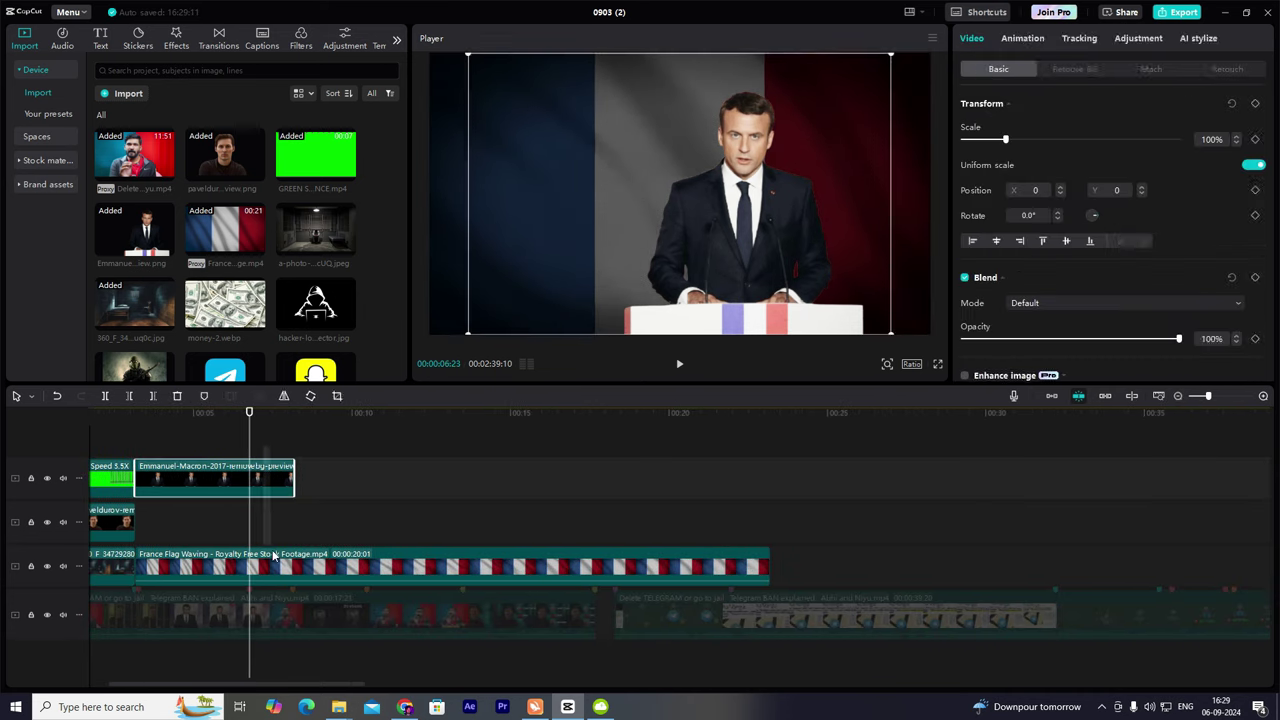
ctrl+click(273, 557)
key(ctrl+b)
key(Delete)
Enlarge the Macron image to a scale of 225%.
drag(176, 445, 243, 476)
click(174, 478)
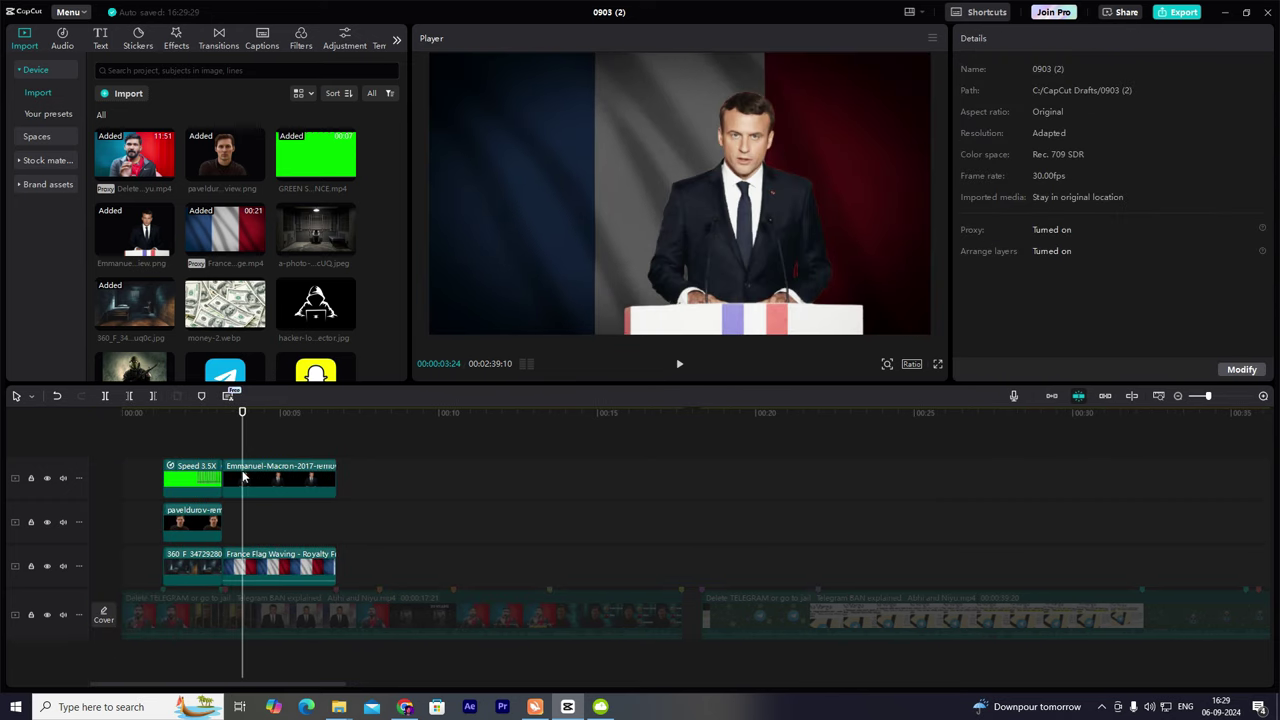
click(243, 477)
drag(891, 332, 1156, 506)
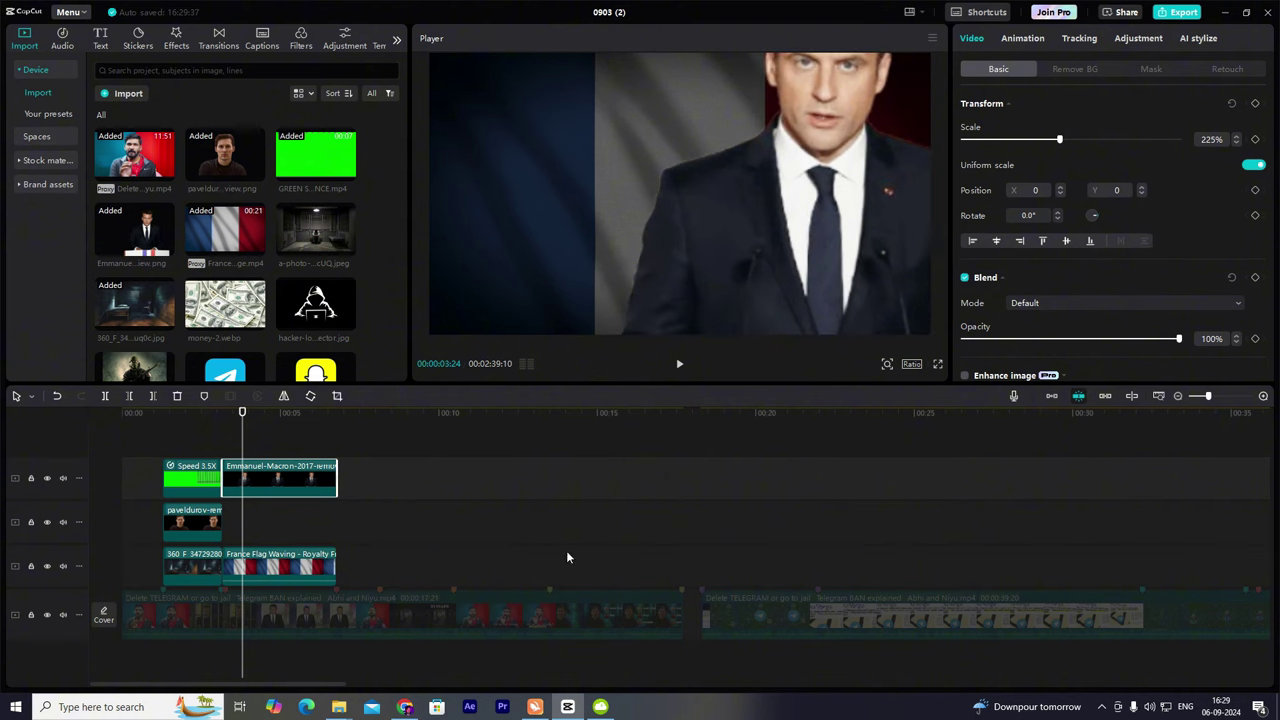
Animate the Macron image from a transform keyframe at 00:00:03:05 to 101% scale at 00:00:05:10, and preview the zoom-out.
drag(245, 448, 222, 441)
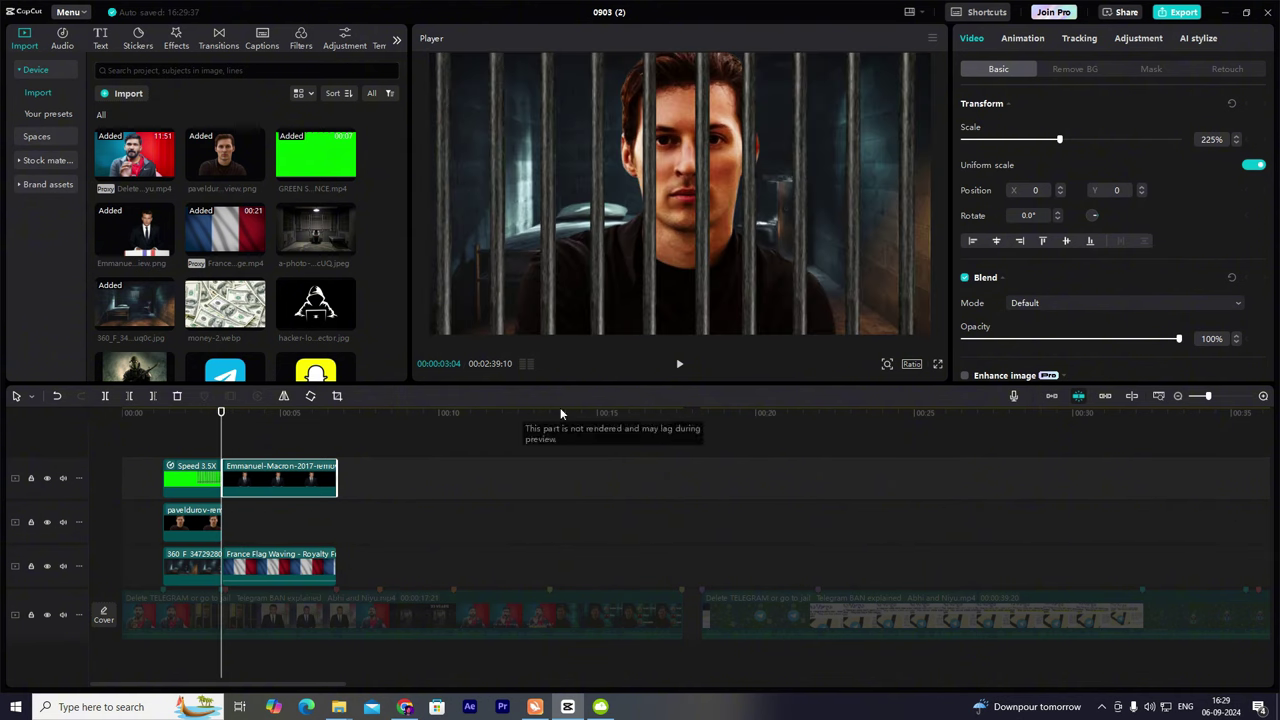
click(226, 430)
click(1263, 397)
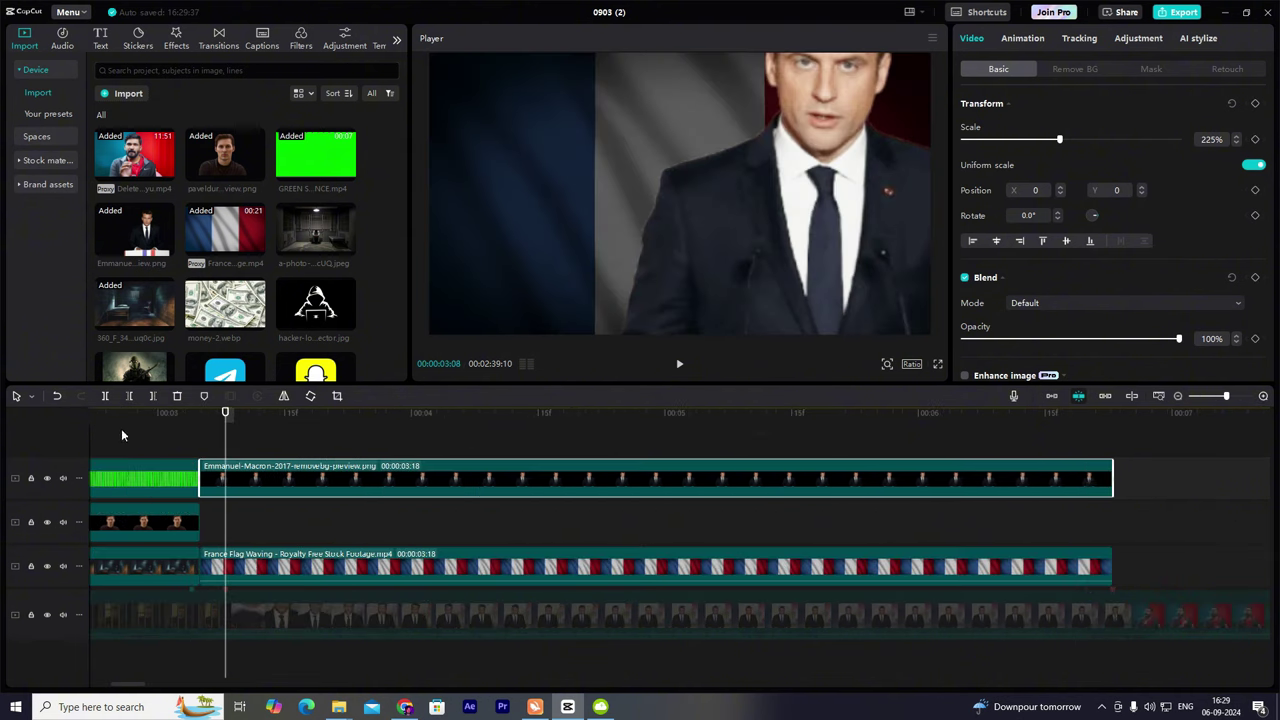
click(203, 435)
click(241, 480)
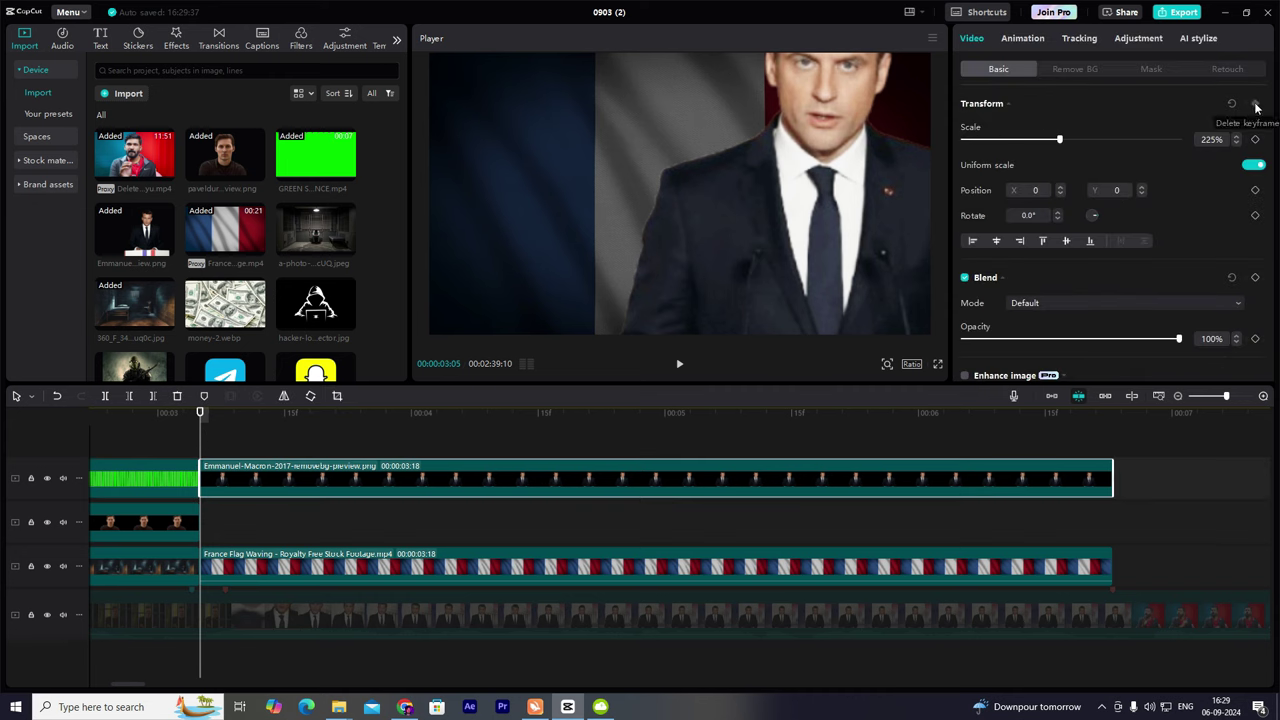
click(1256, 104)
click(749, 472)
drag(1061, 140, 1006, 142)
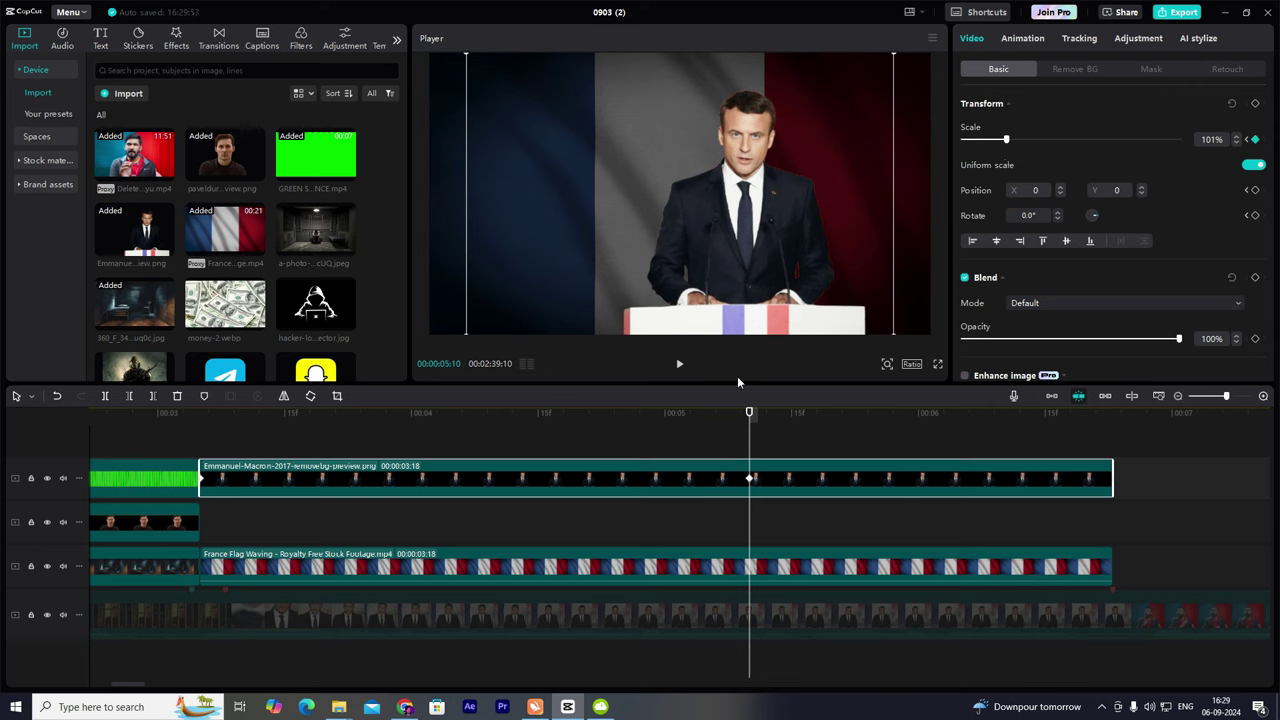
click(207, 430)
key(space)
Animate the flag clip's scale from 100% at 00:00:03:05 to 149% at 00:00:05:10 and play back the scene.
click(231, 528)
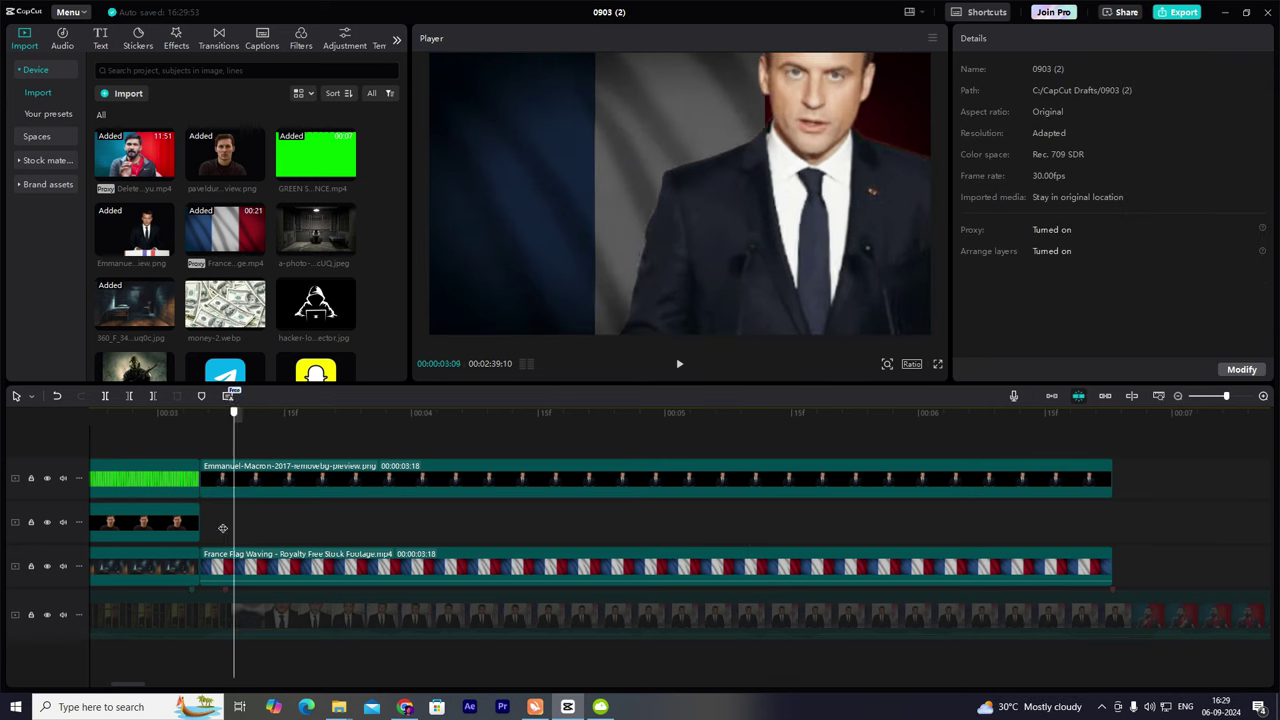
drag(222, 528, 200, 529)
click(296, 563)
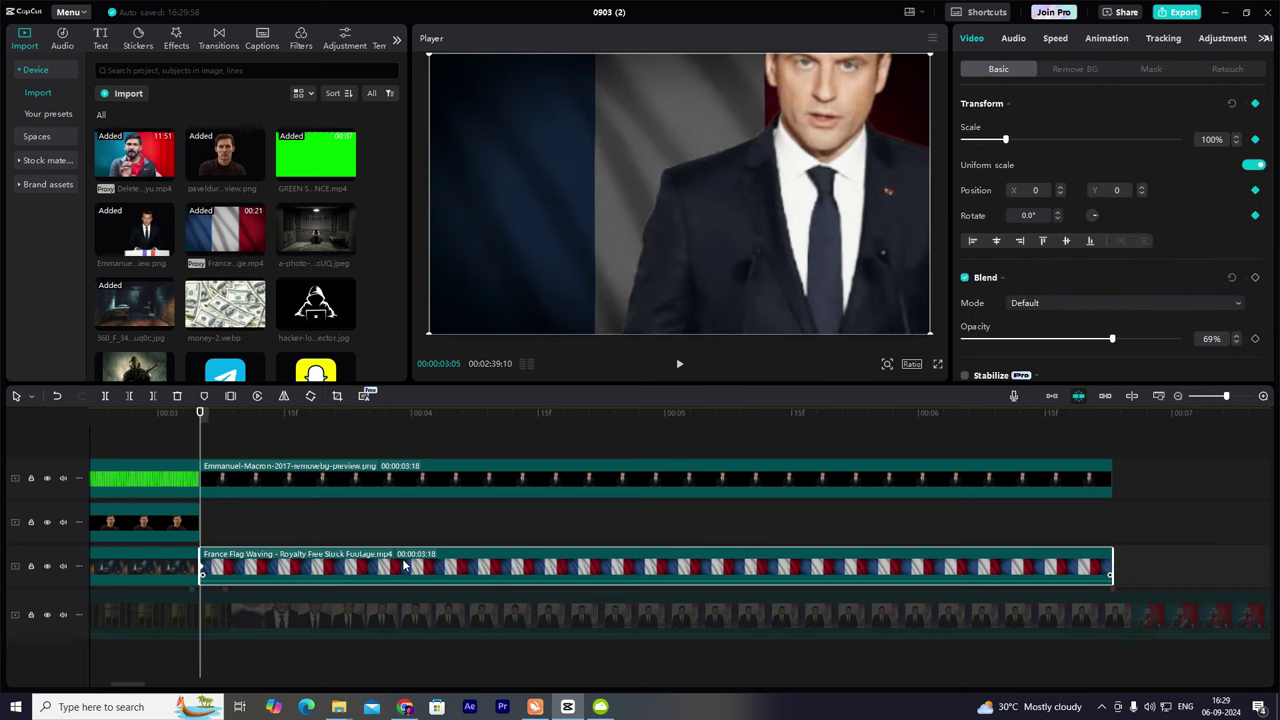
click(240, 476)
drag(199, 433, 750, 426)
click(774, 576)
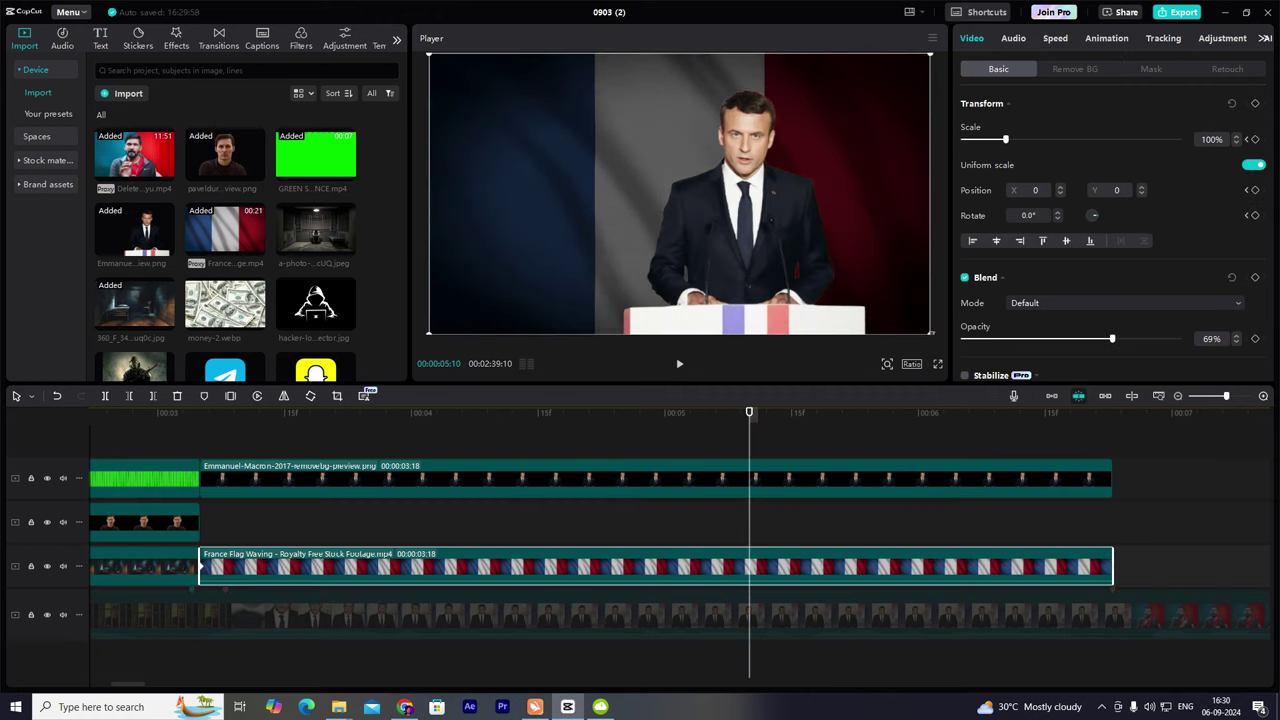
click(197, 442)
key(space)
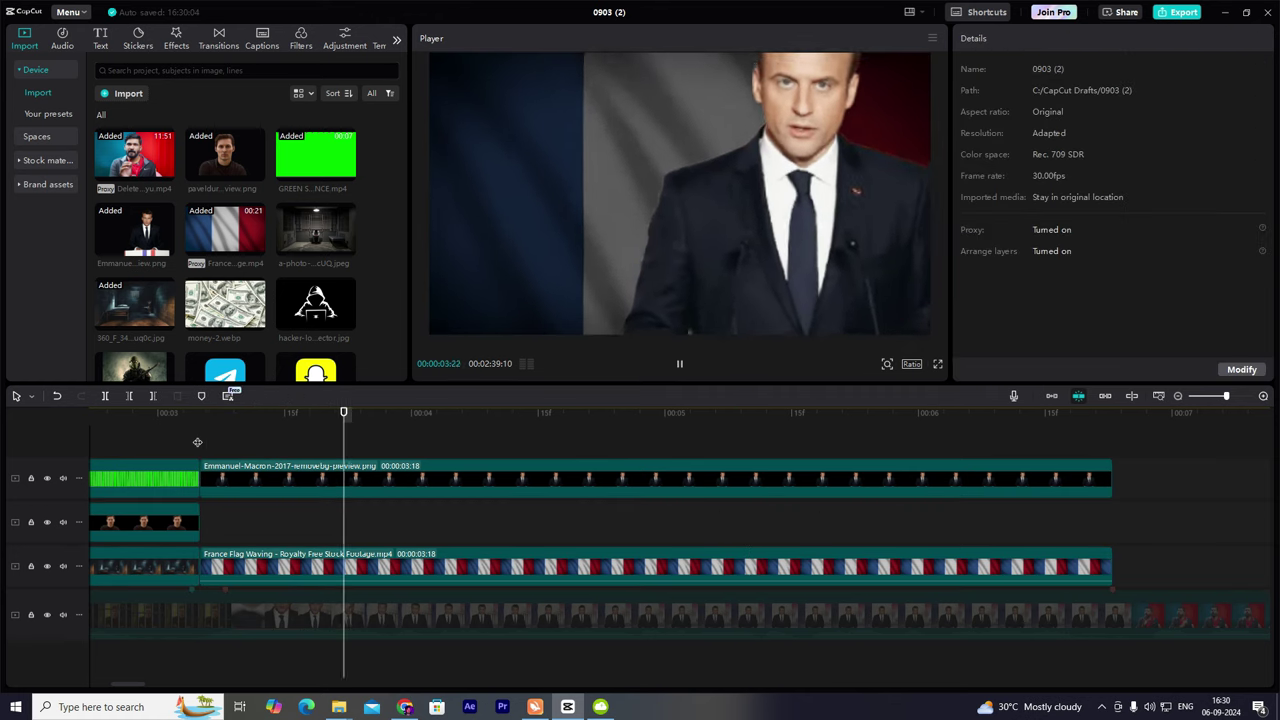
key(space)
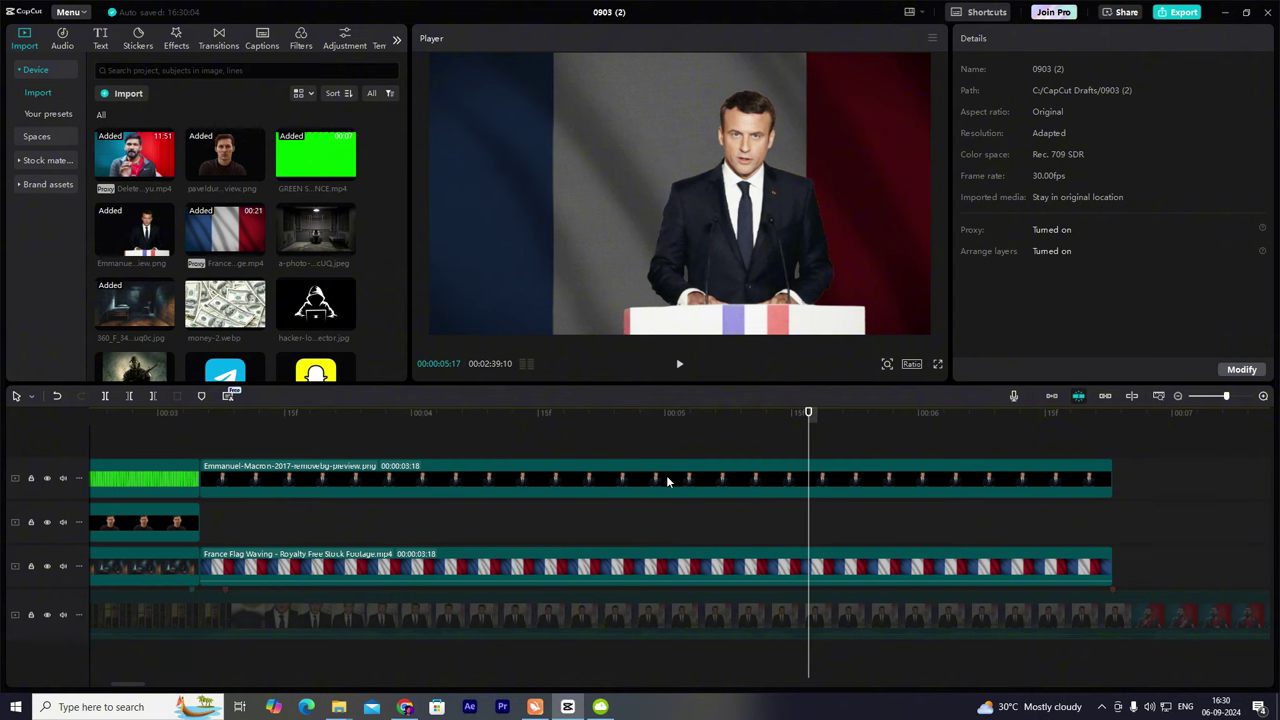
Apply an easing curve to the Macron image's scale keyframes.
click(667, 479)
double_click(665, 472)
click(224, 461)
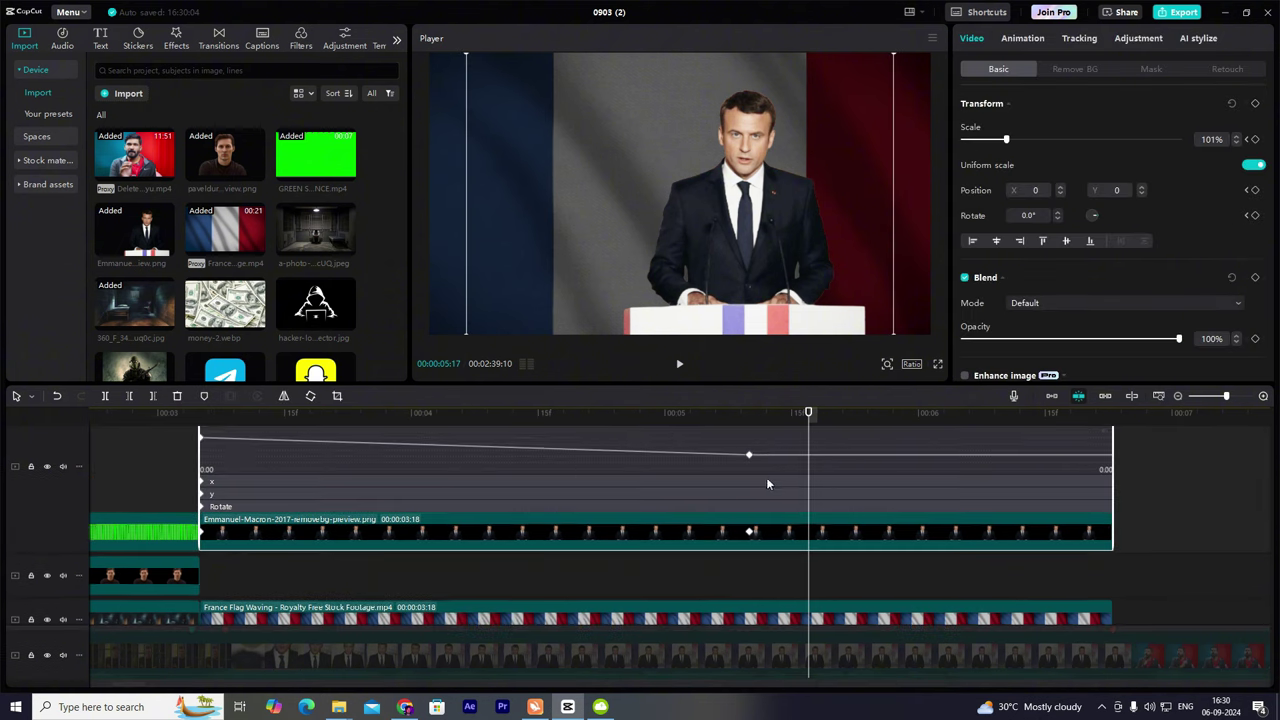
Apply an easing curve to the France flag clip's scale keyframes and play back the Macron scene.
click(660, 565)
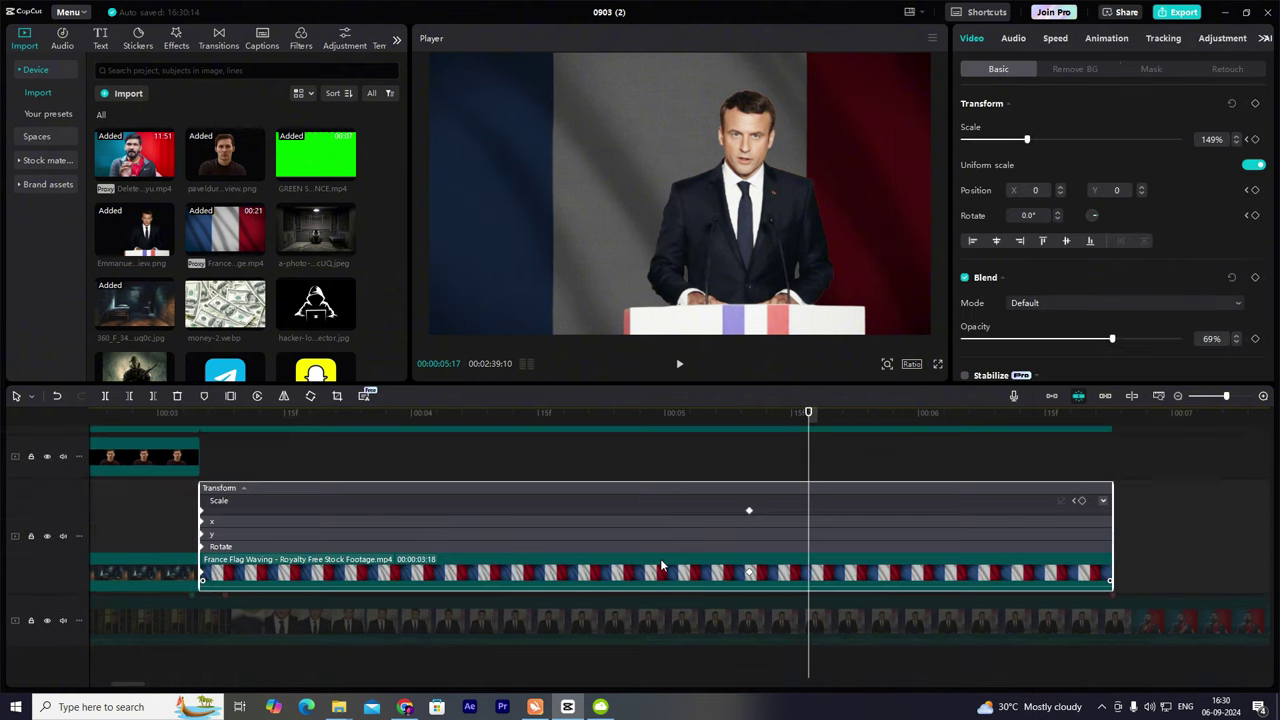
click(629, 505)
click(749, 470)
click(657, 446)
drag(272, 414, 200, 434)
key(space)
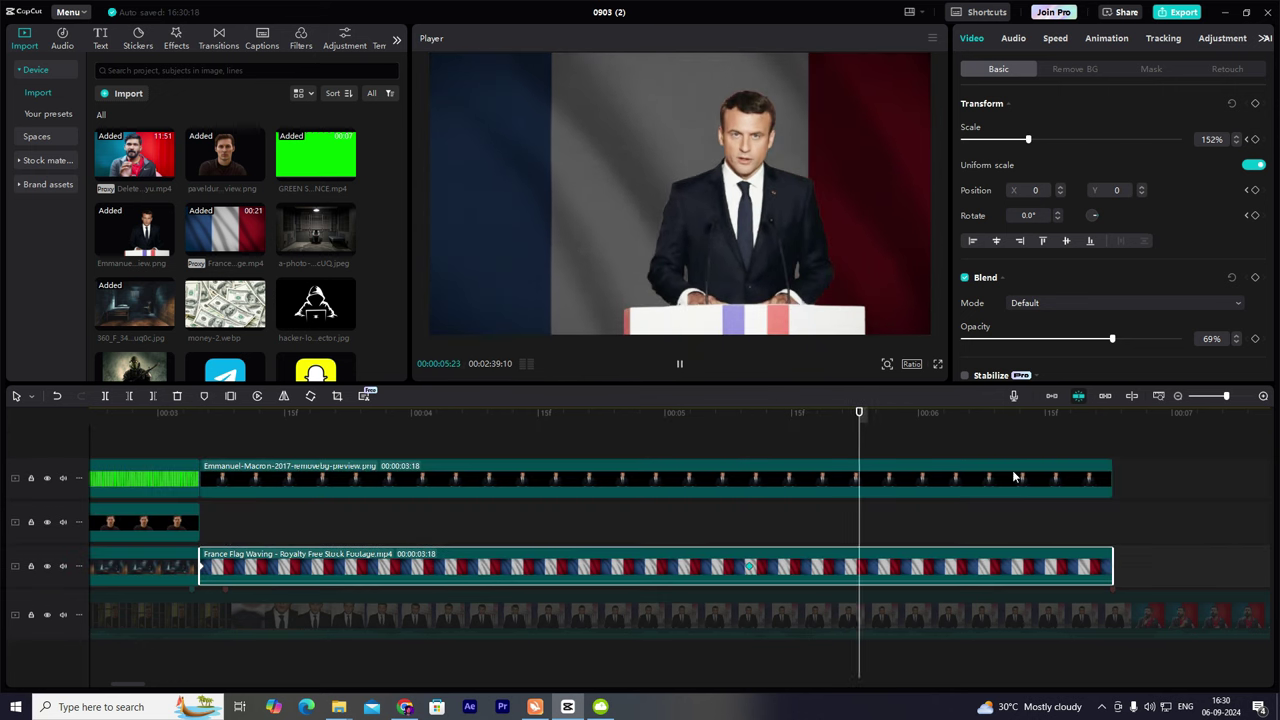
key(space)
Apply easing curves to the transform keyframes of the portrait cutout in the jail bars scene.
click(1177, 396)
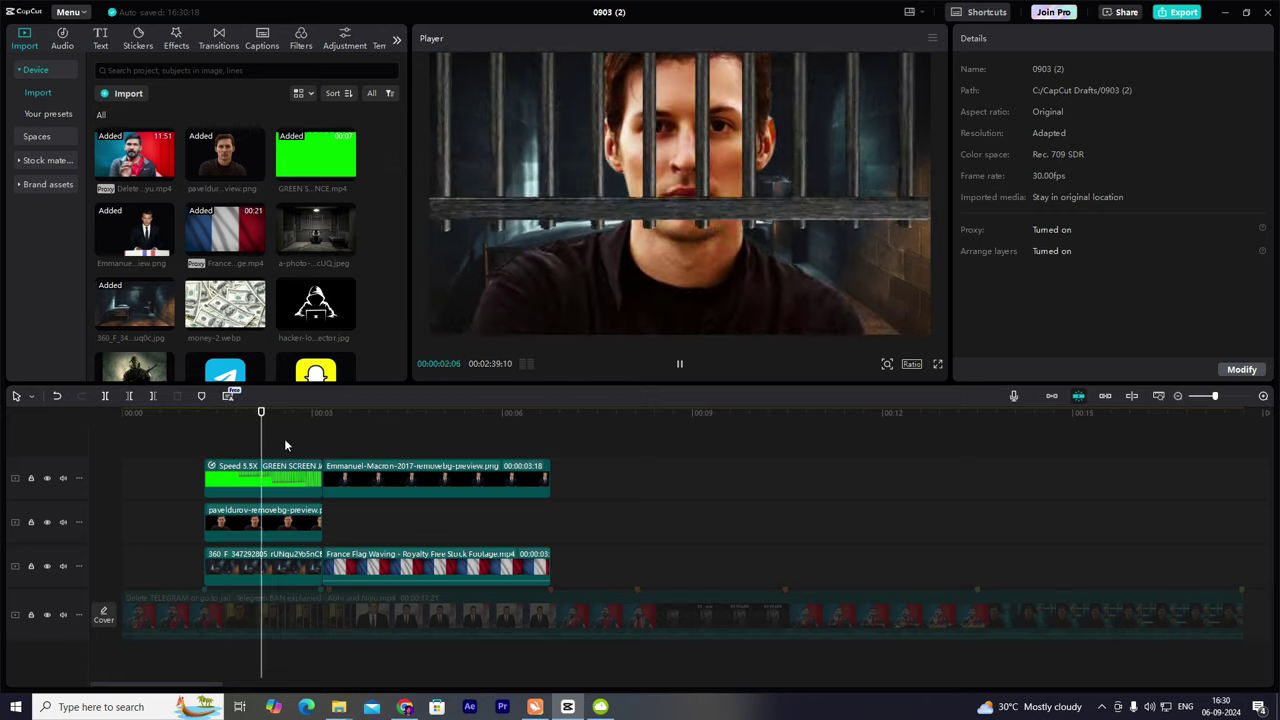
key(space)
click(277, 523)
double_click(275, 520)
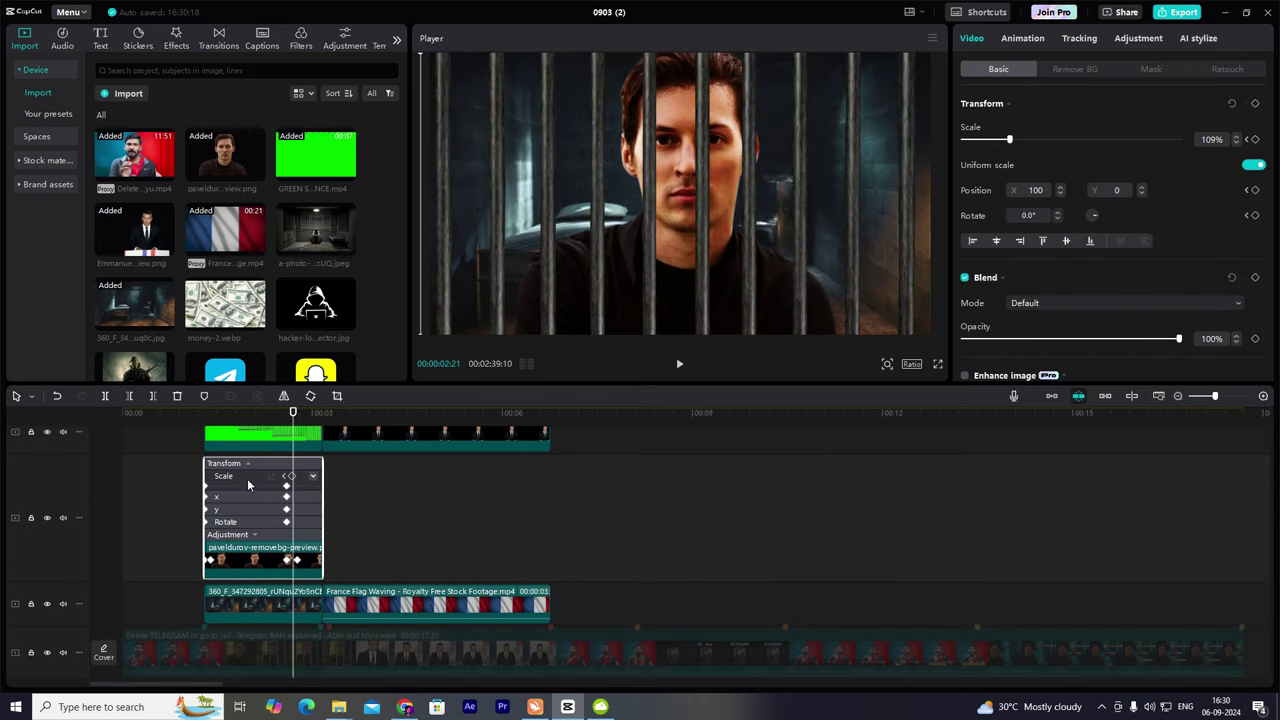
click(260, 466)
click(242, 545)
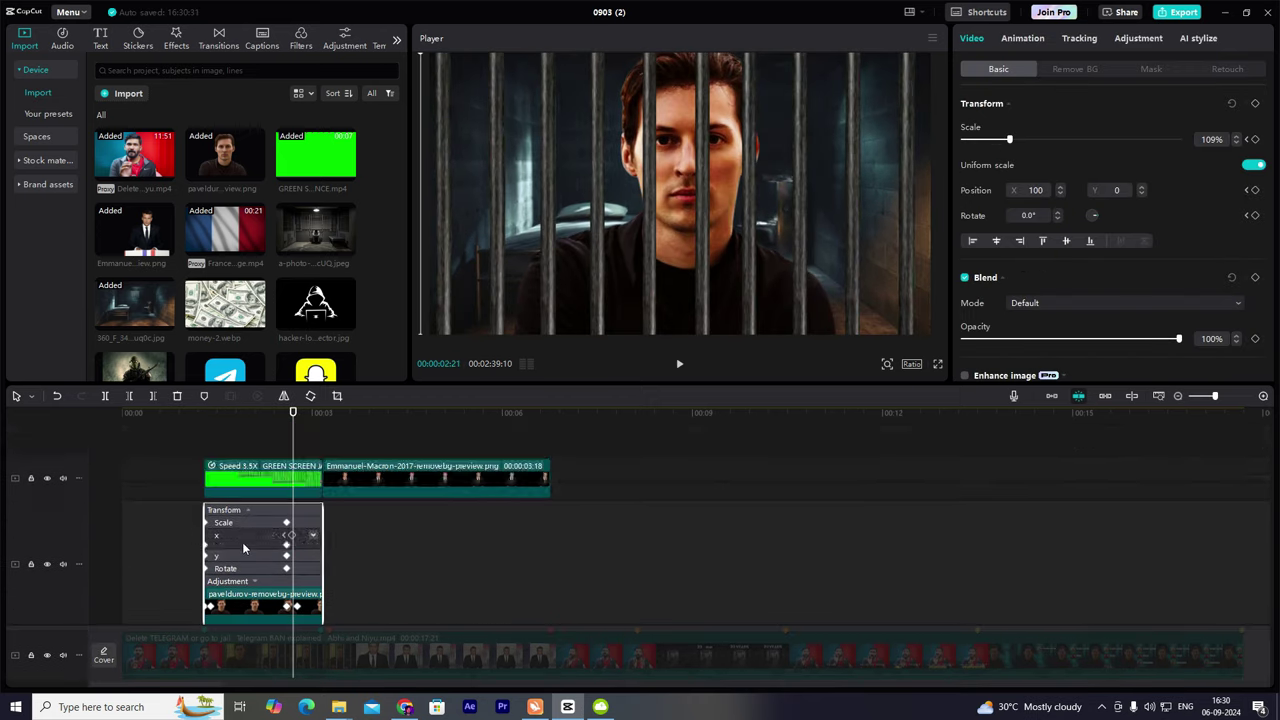
click(243, 552)
Apply an easing curve to the scale keyframes of the background behind the portrait and play back both scenes.
double_click(243, 592)
click(244, 583)
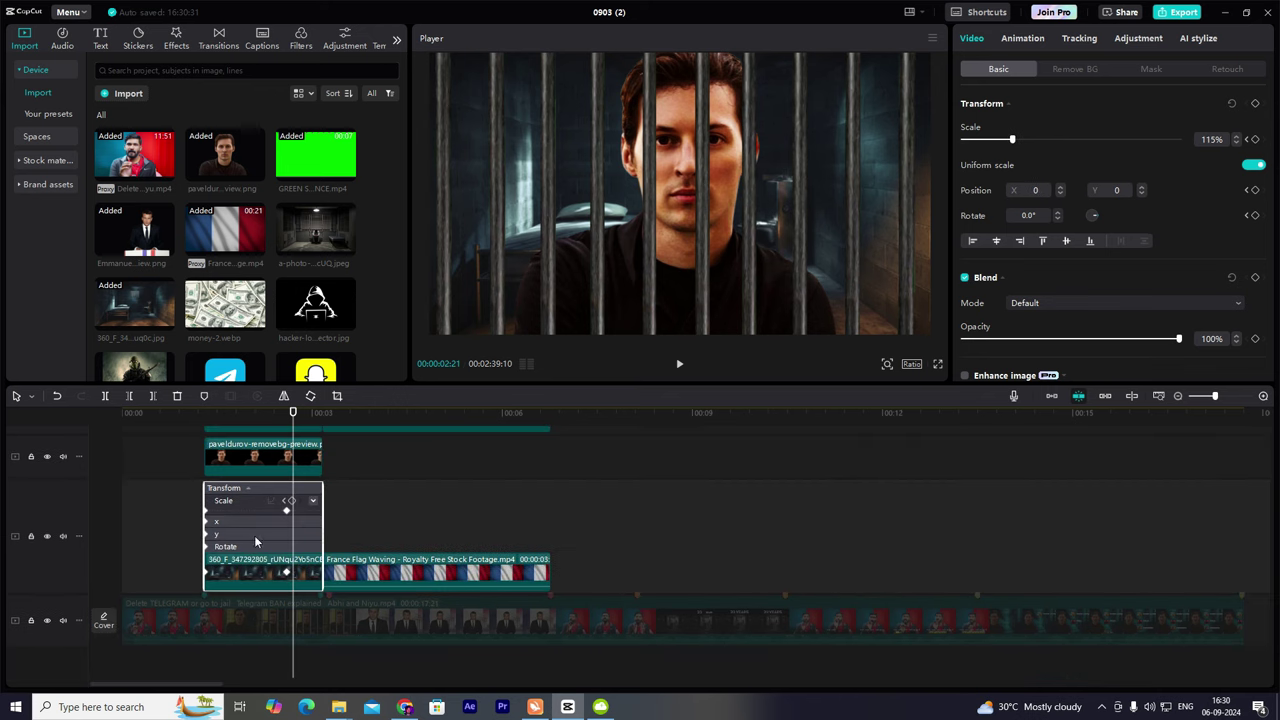
click(207, 441)
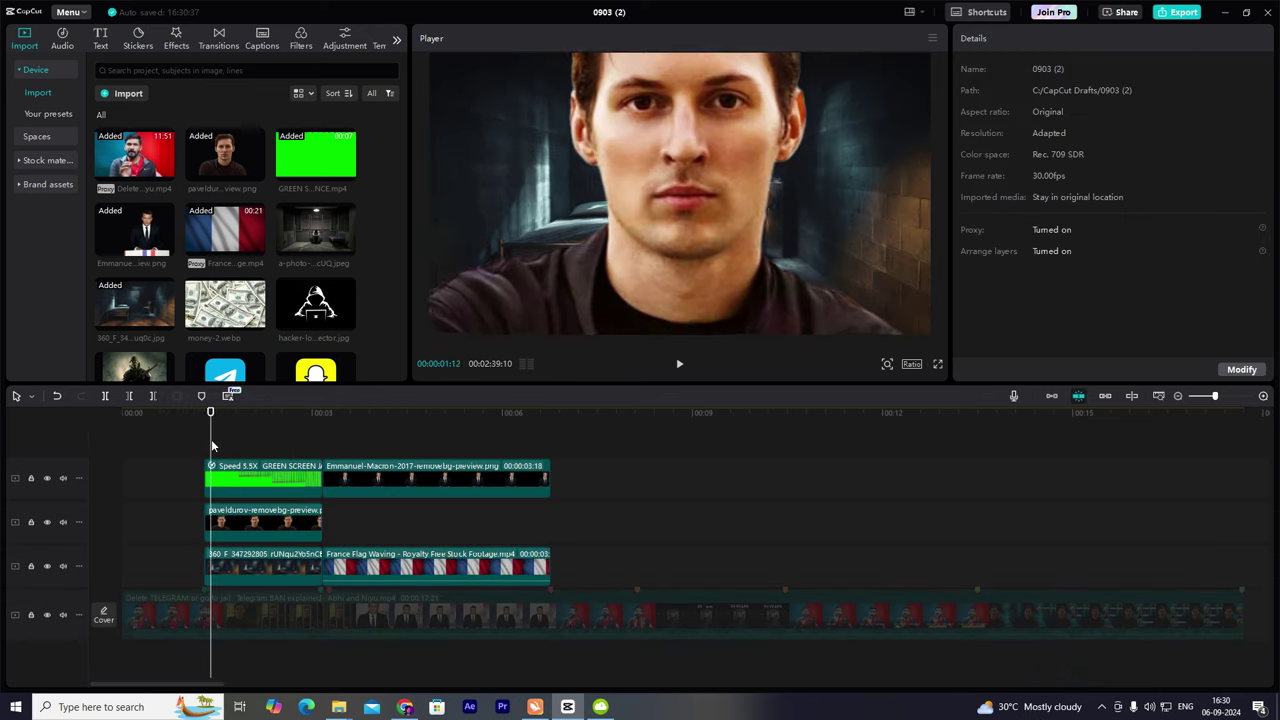
key(space)
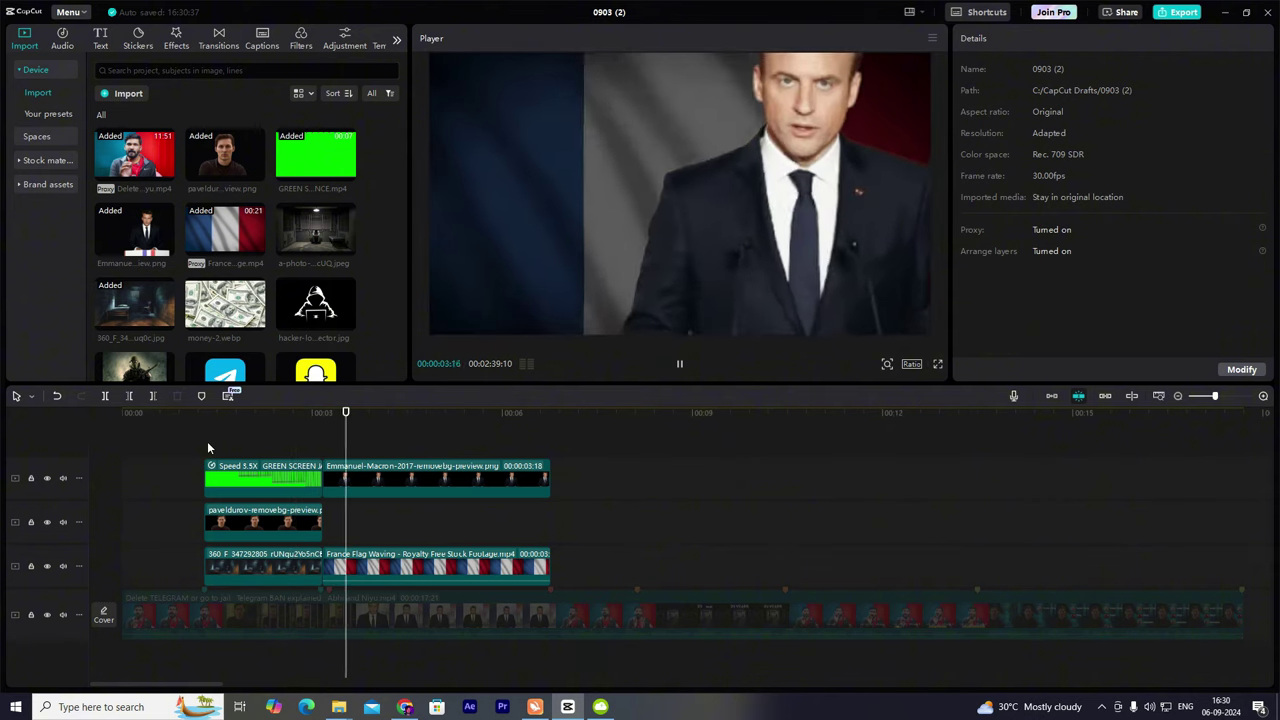
click(322, 462)
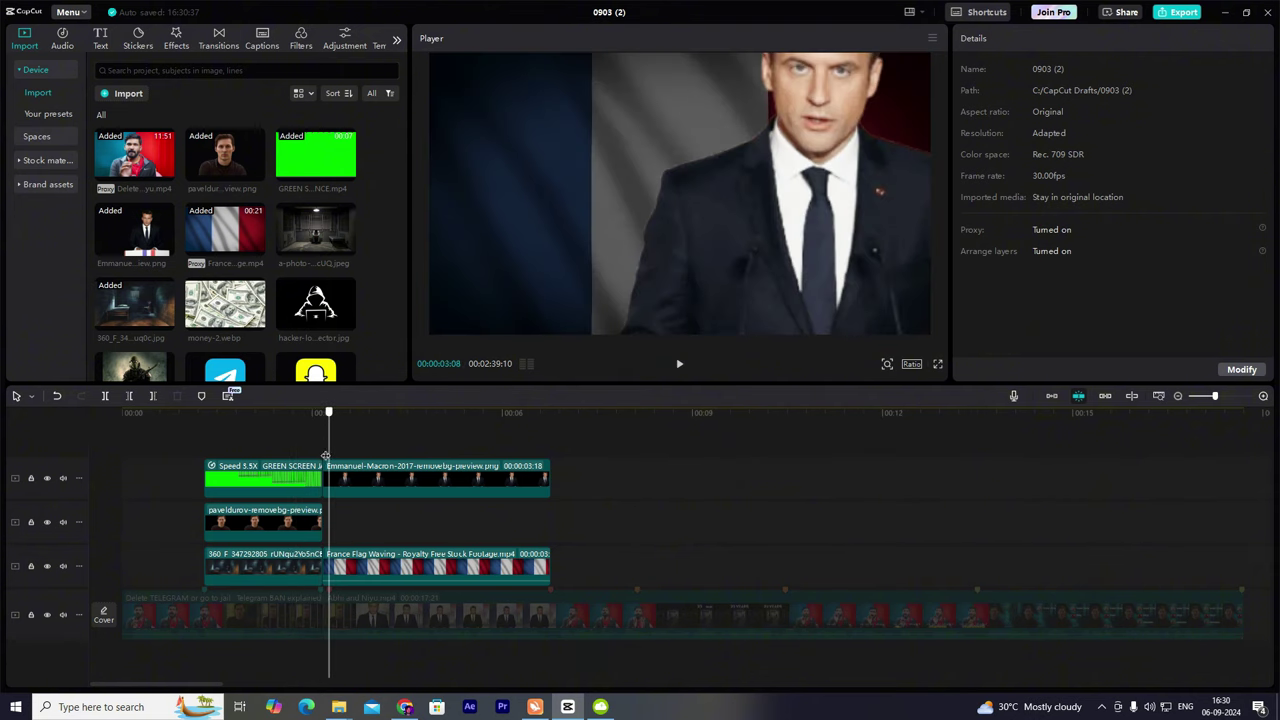
Combine the Macron image and the France flag clip into one compound clip.
click(481, 475)
click(558, 472)
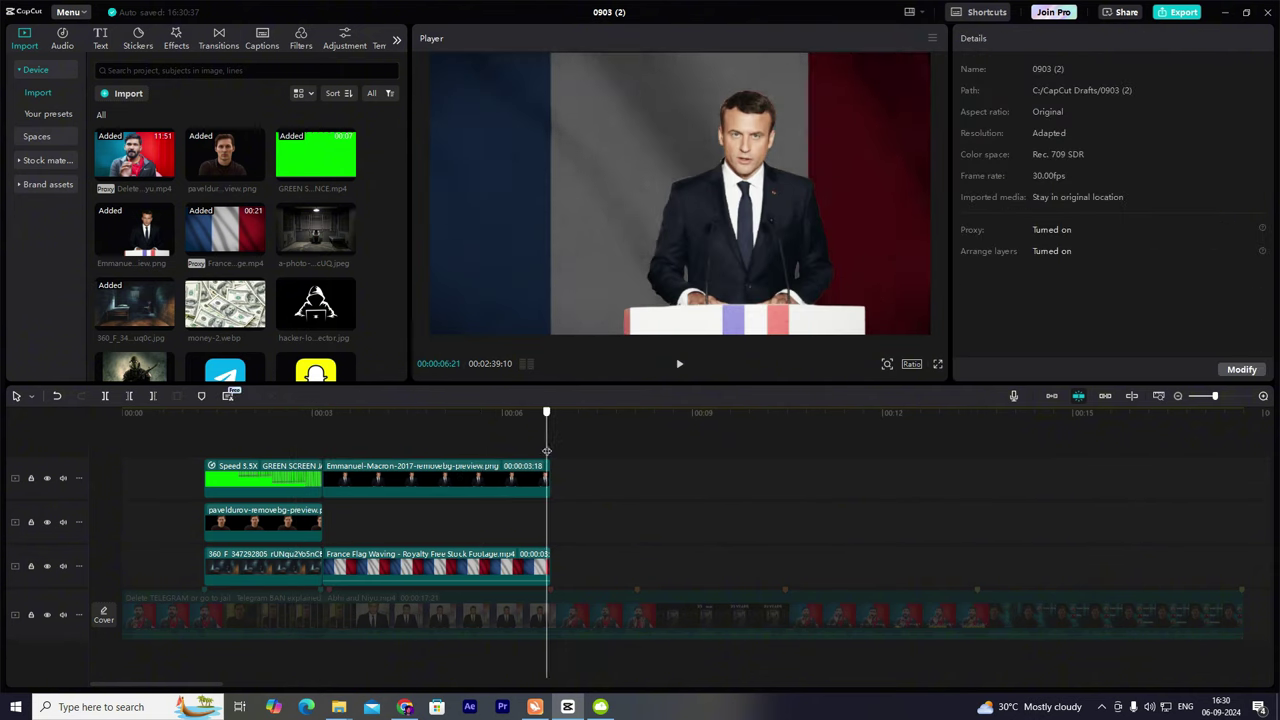
drag(551, 478, 1112, 506)
scroll(1112, 506, down, 2)
click(148, 448)
click(226, 484)
ctrl+click(228, 571)
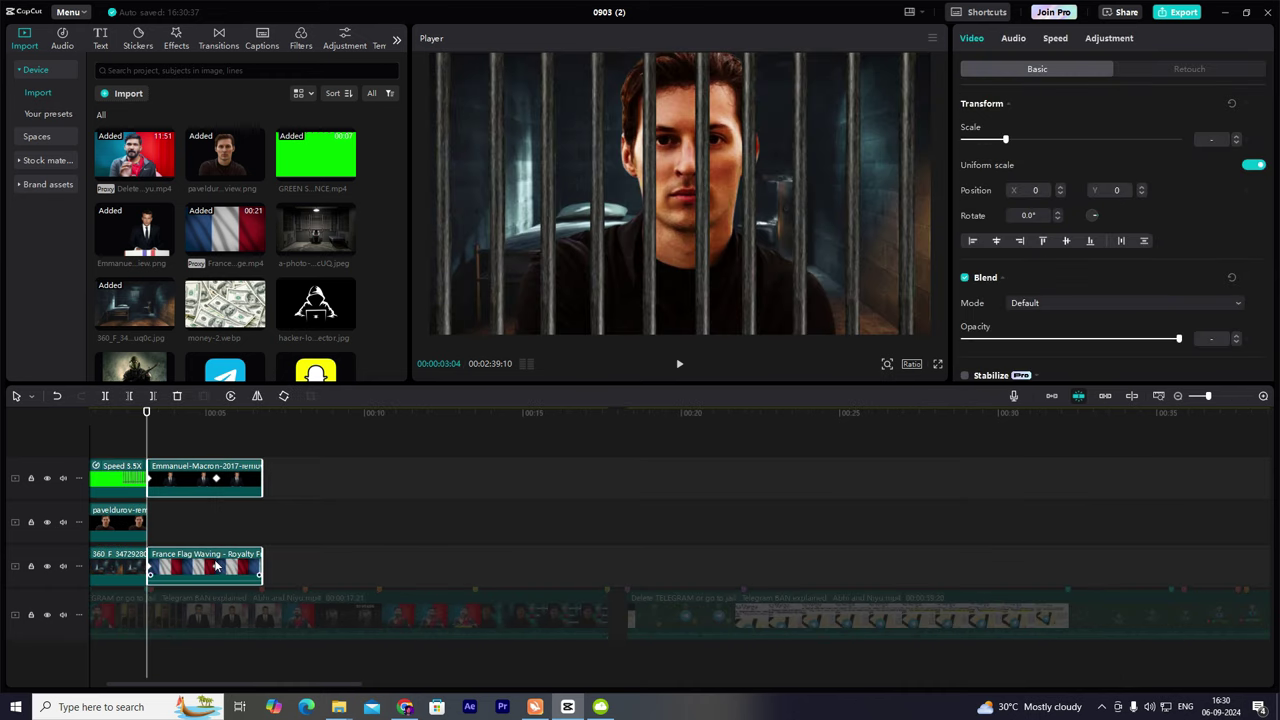
key(alt+g)
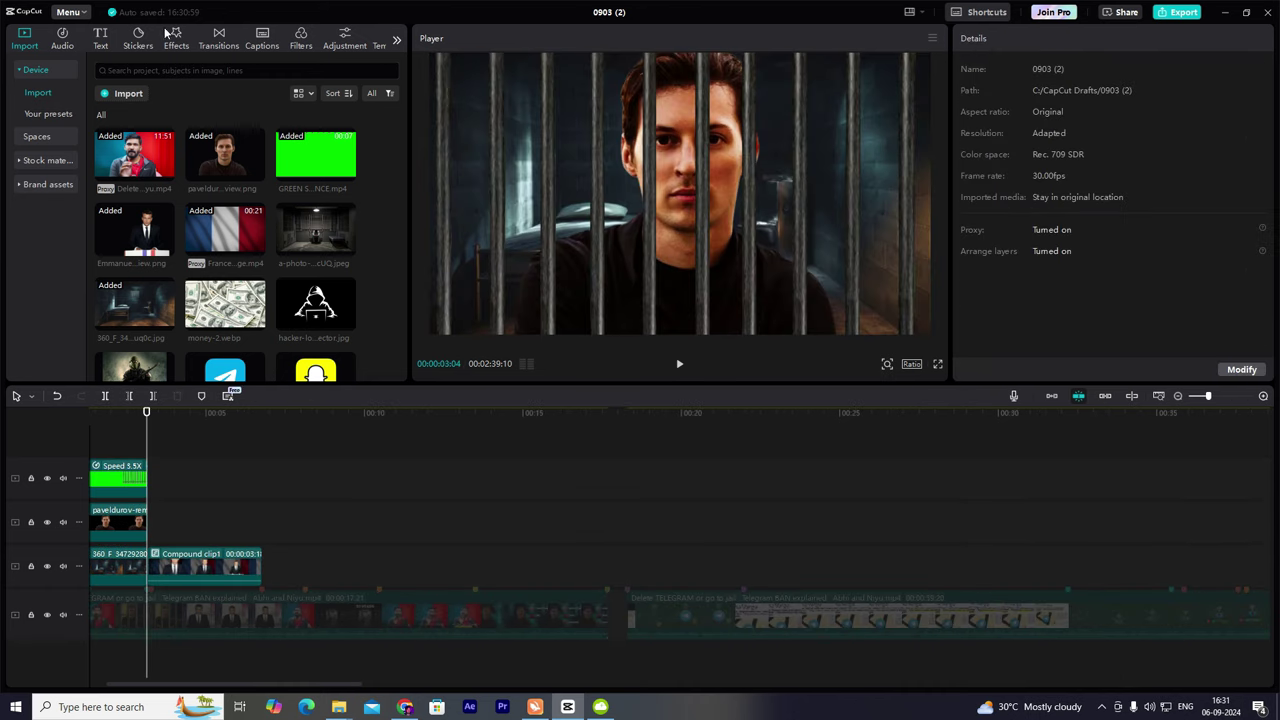
Add the Blur video effect above the compound clip and extend it to the compound clip's end.
click(176, 40)
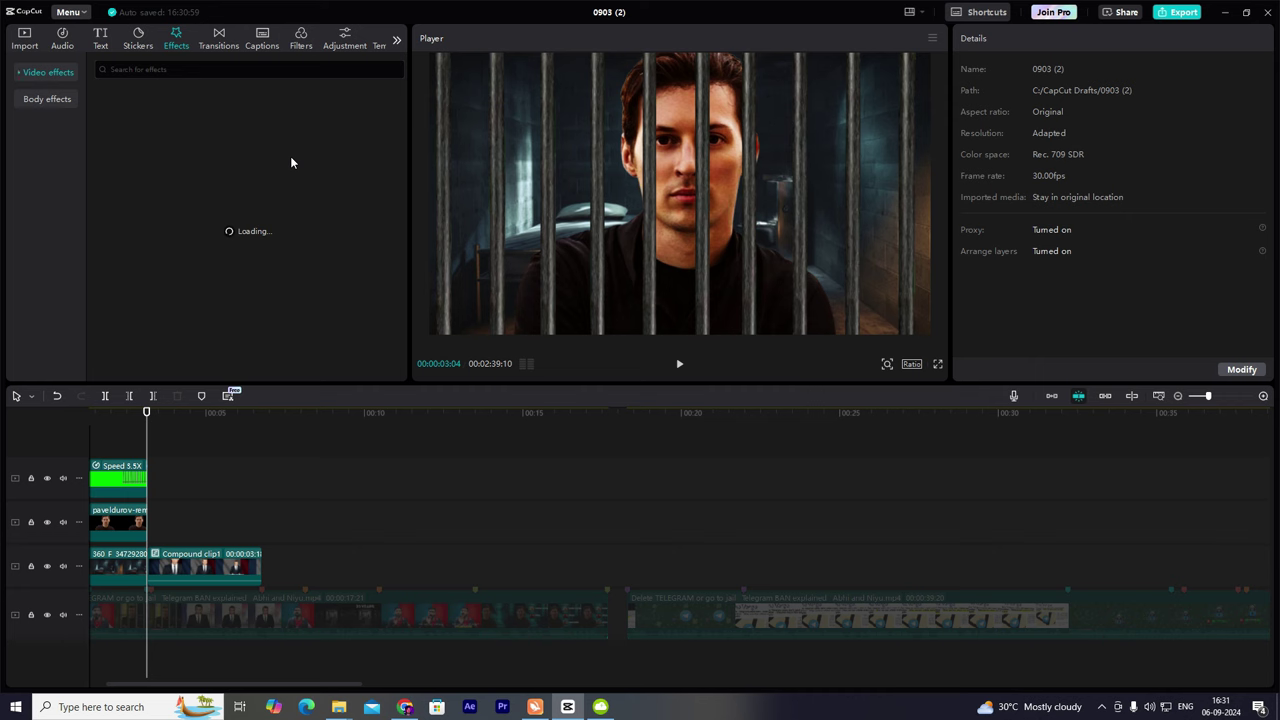
drag(328, 130, 147, 510)
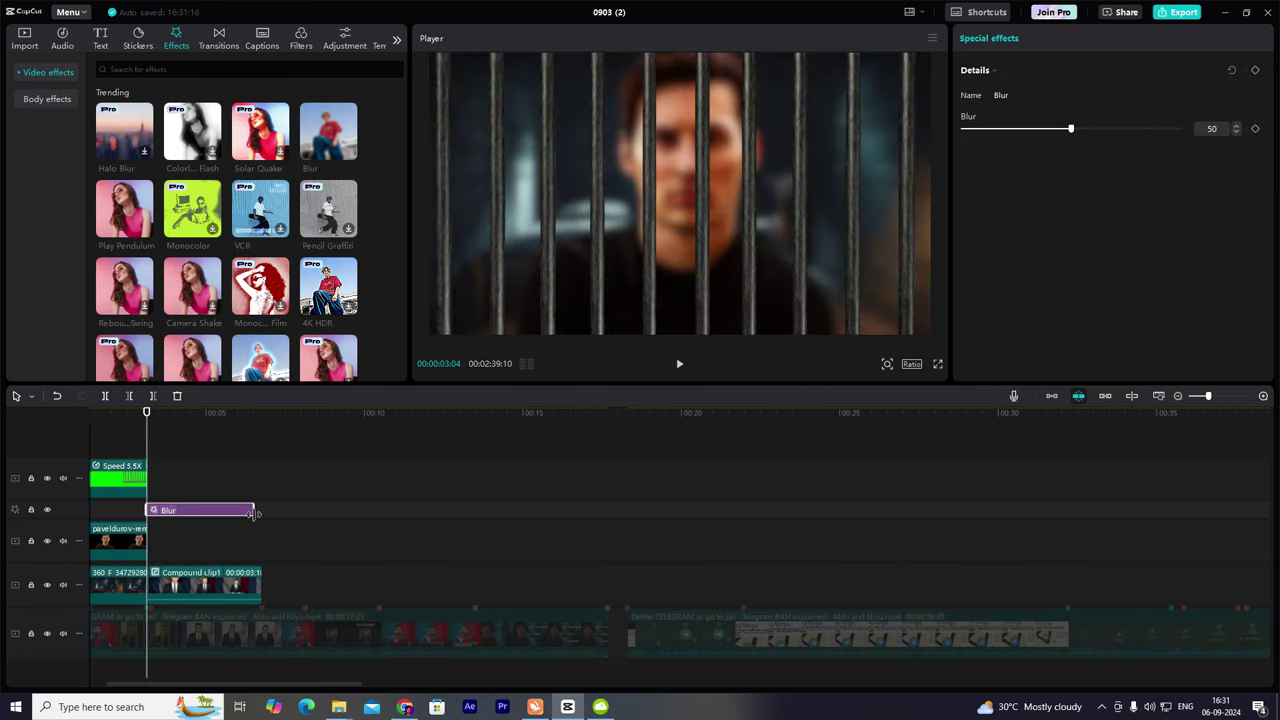
drag(254, 513, 262, 513)
Animate the Blur effect from a keyframe of 50 at 00:00:03:05 down to a sharp picture.
click(1264, 397)
click(156, 492)
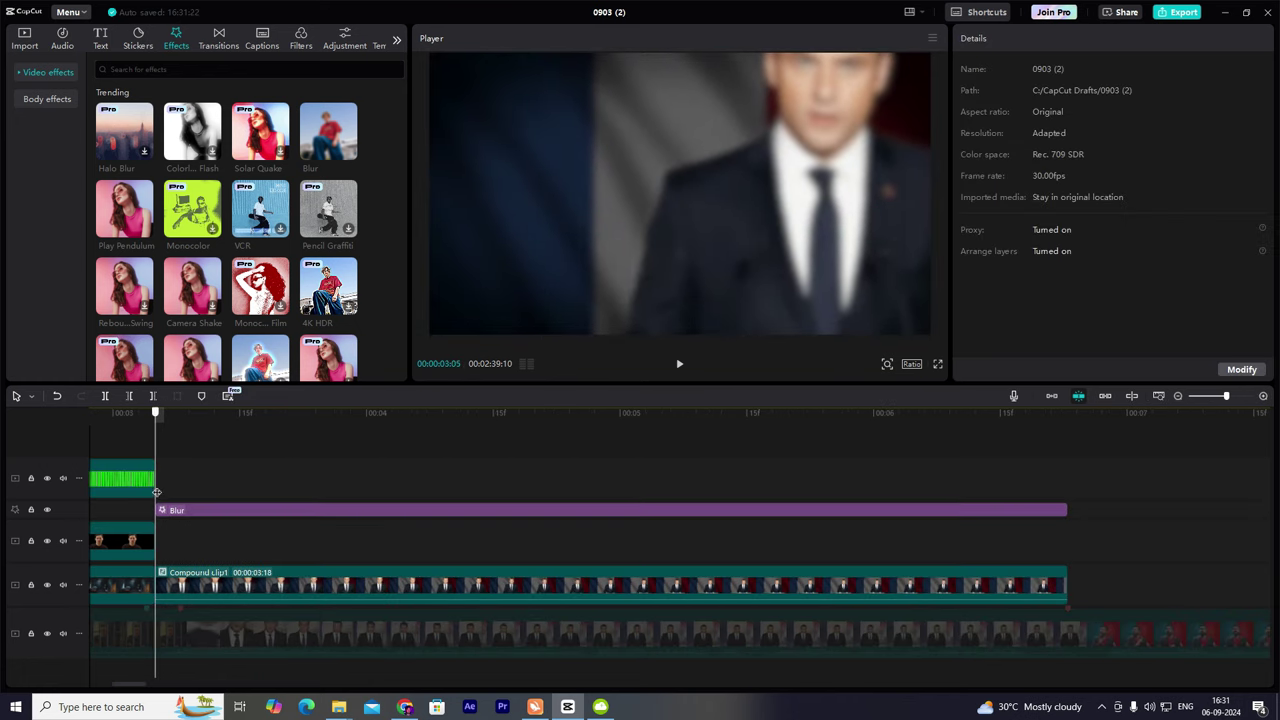
click(160, 510)
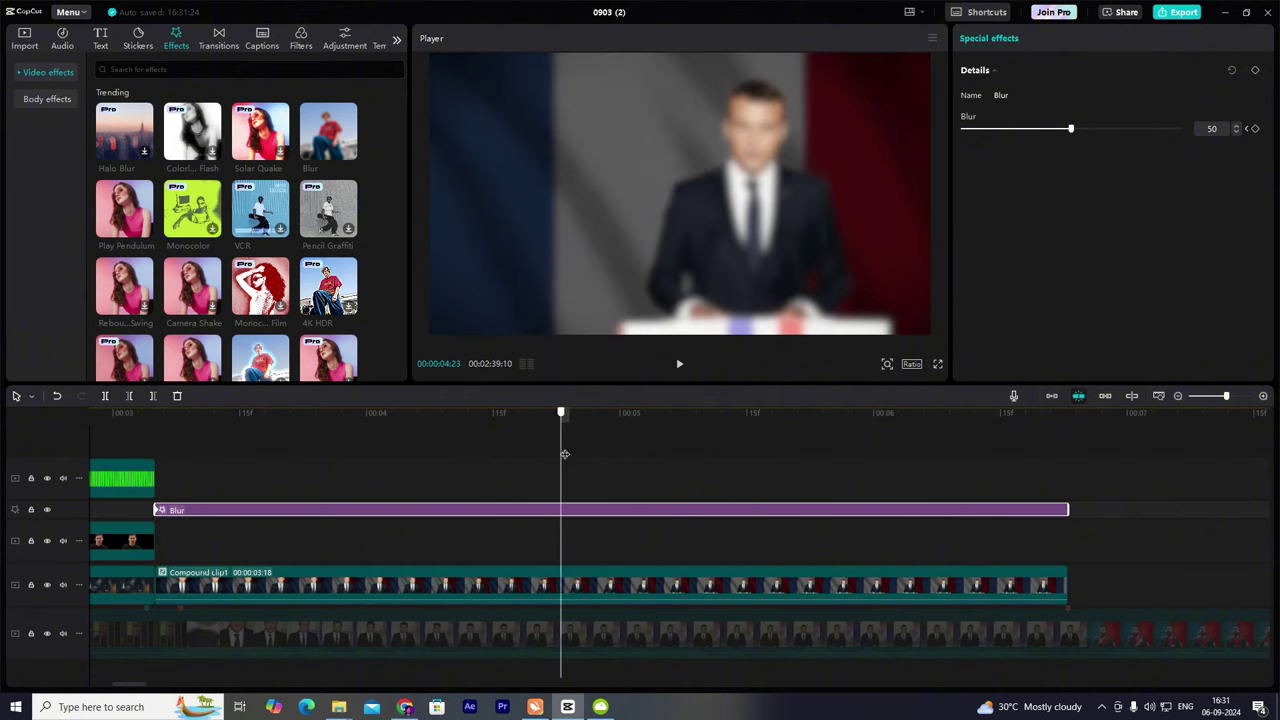
click(159, 467)
drag(159, 467, 1067, 480)
Play back the Macron scene from its start to check the blur-to-sharp transition through 00:00:06:23.
click(1177, 397)
click(1177, 397)
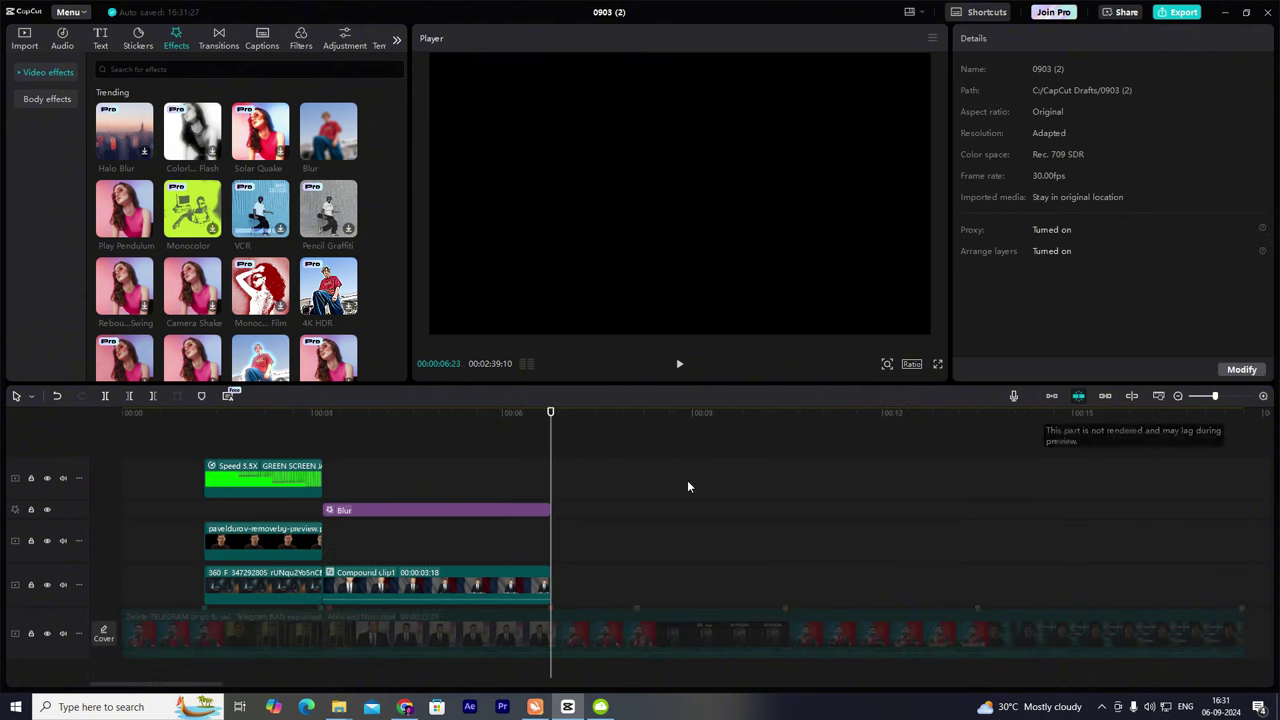
click(327, 487)
key(space)
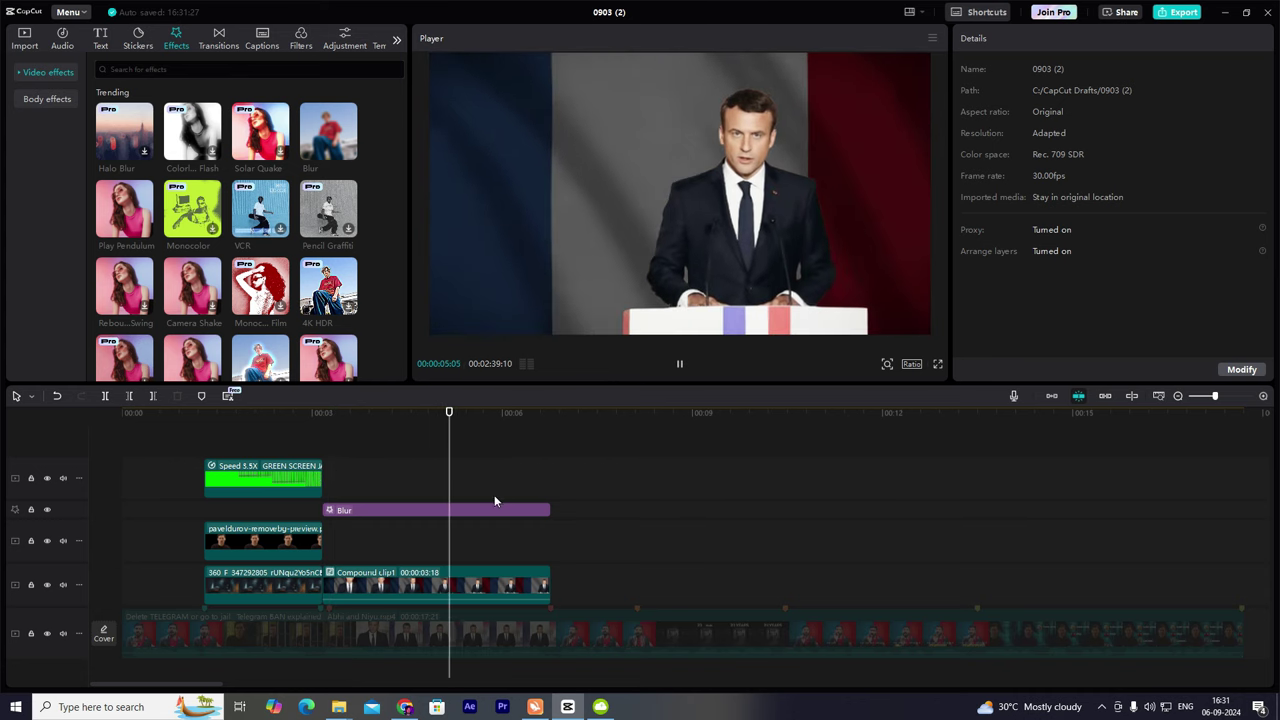
key(space)
click(339, 478)
drag(339, 478, 549, 516)
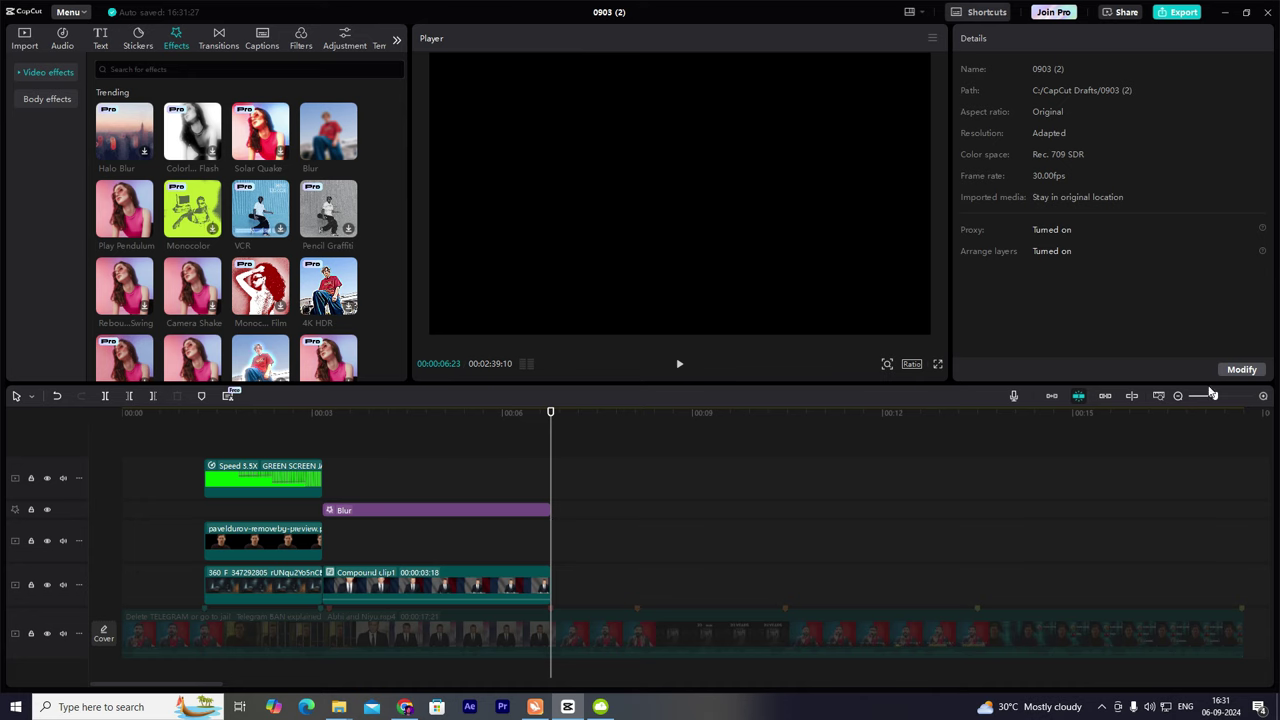
Place the image of the person sitting in a jail cell on the compound clip's track, after a gap.
click(1178, 396)
click(1178, 396)
scroll(287, 520, up, 2)
click(25, 39)
drag(296, 232, 218, 577)
click(187, 545)
Trim the end of the jail cell image at the playhead.
click(1180, 396)
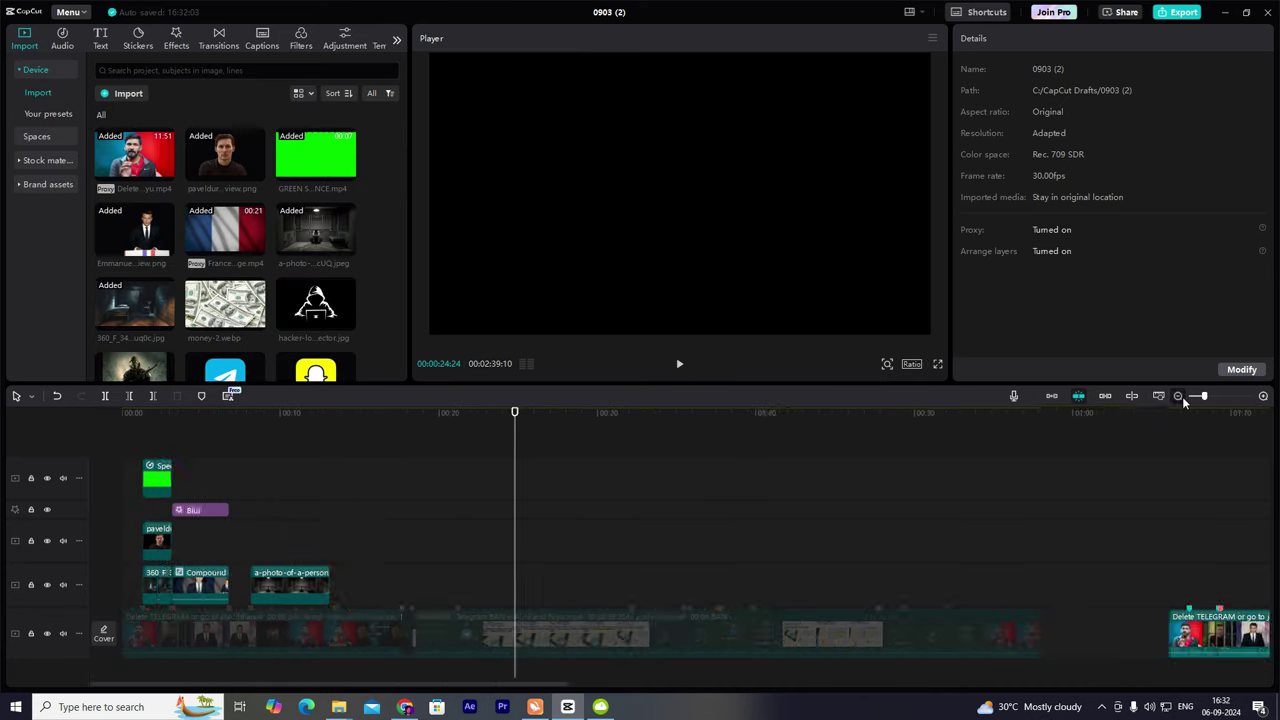
click(1180, 396)
click(786, 500)
drag(786, 500, 205, 491)
click(222, 586)
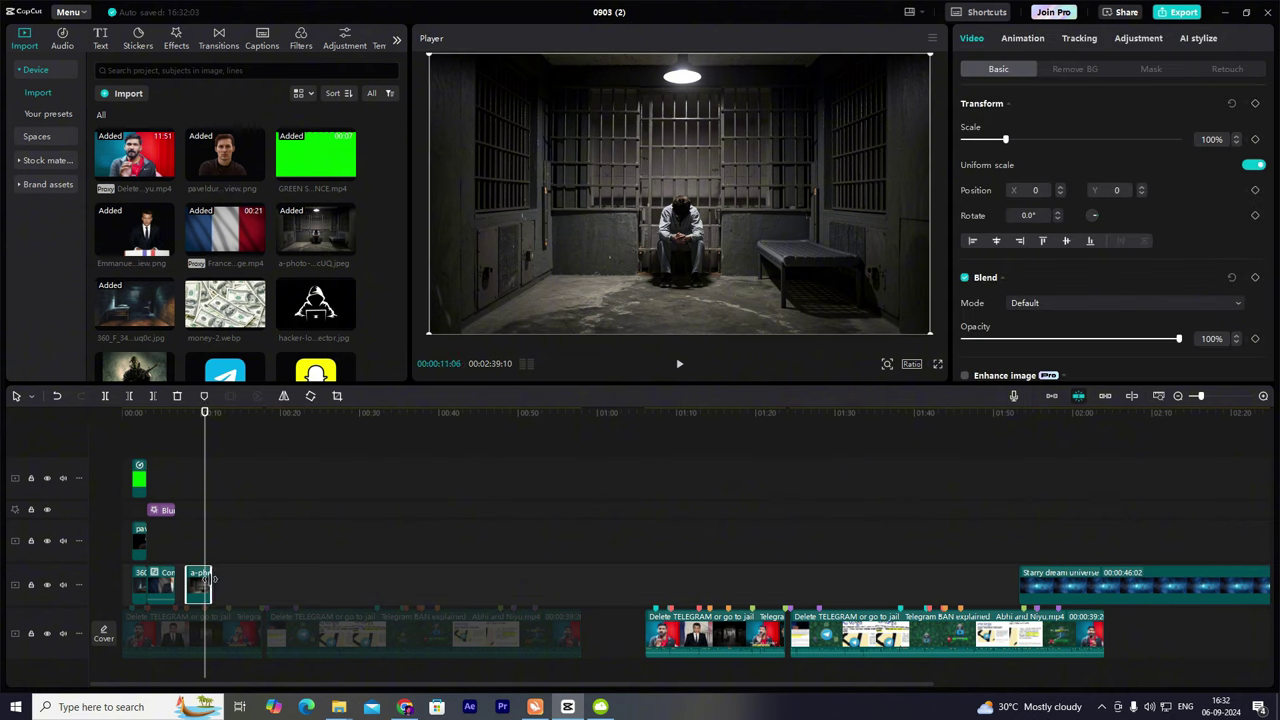
key(w)
Set the jail cell image's vignette to 5 and add a vignette keyframe near the clip's start.
drag(201, 543, 194, 543)
scroll(1094, 311, down, 10)
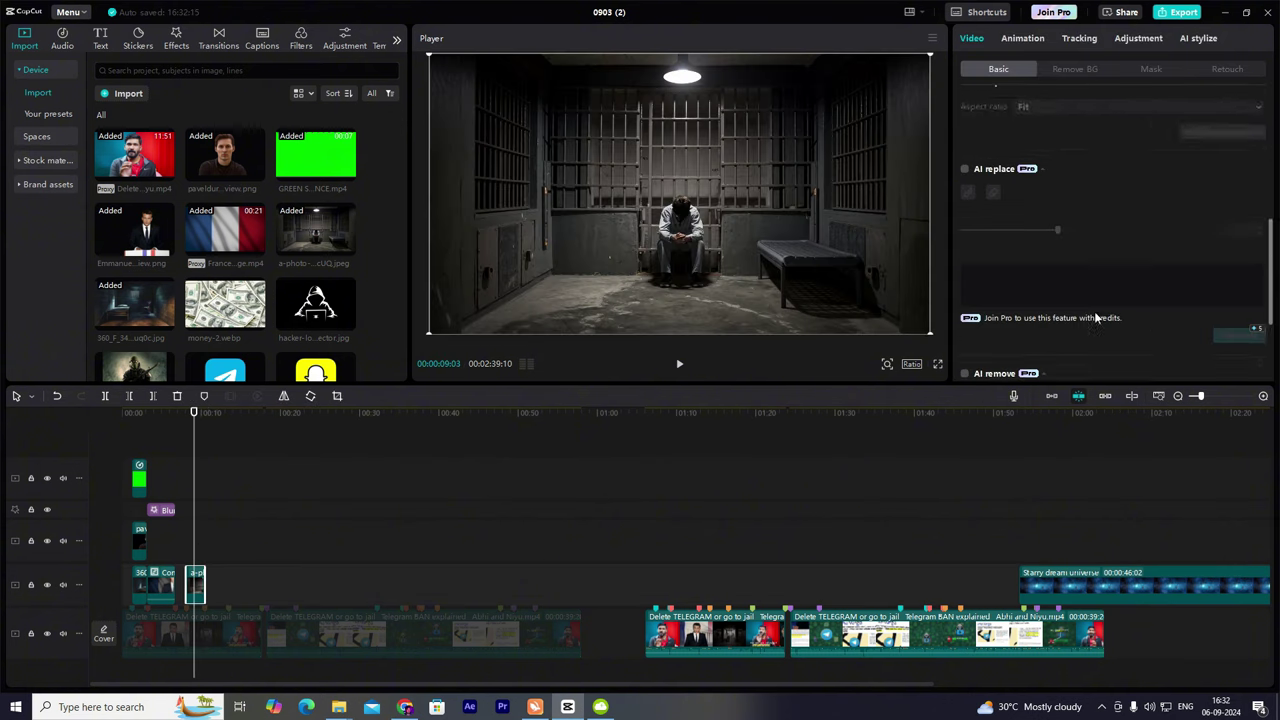
click(1143, 41)
scroll(1062, 326, down, 2)
scroll(1063, 327, down, 5)
mouse_move(1073, 350)
mouse_down()
mouse_move(1170, 350)
mouse_move(1080, 362)
mouse_up()
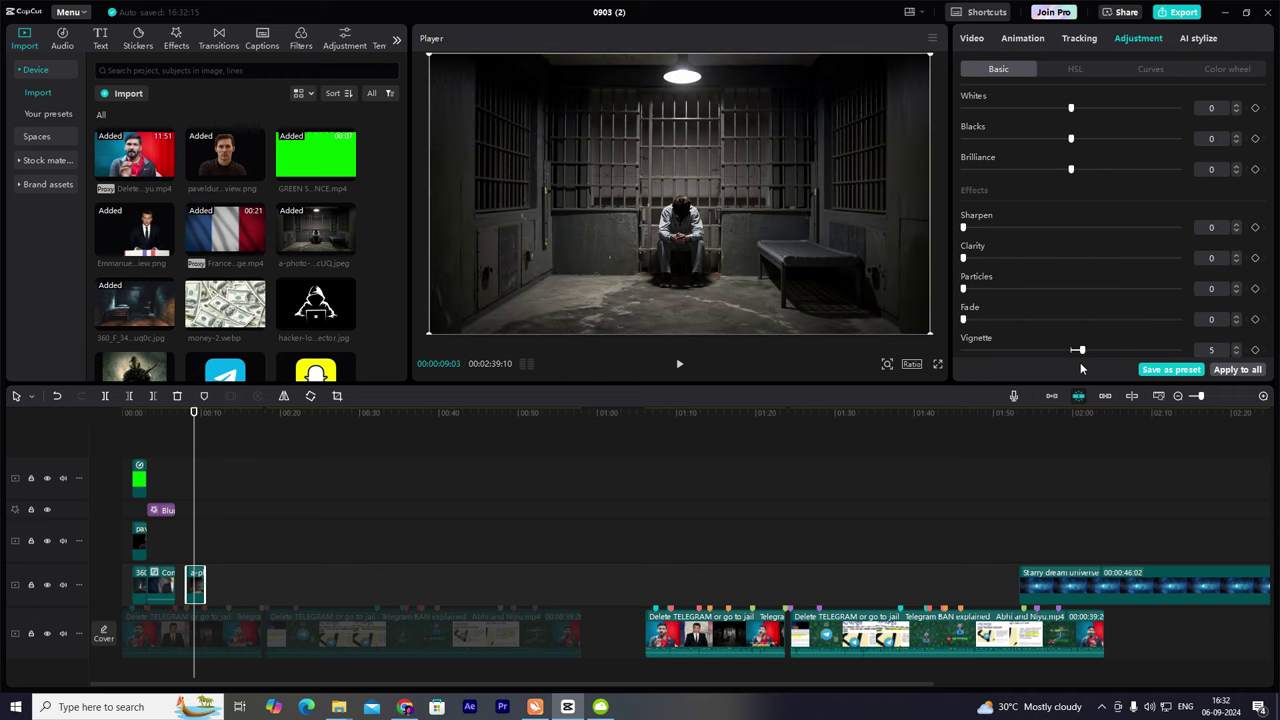
click(1255, 350)
Strengthen the jail cell image's vignette at 00:00:10:04 and play back the darkening.
click(1265, 397)
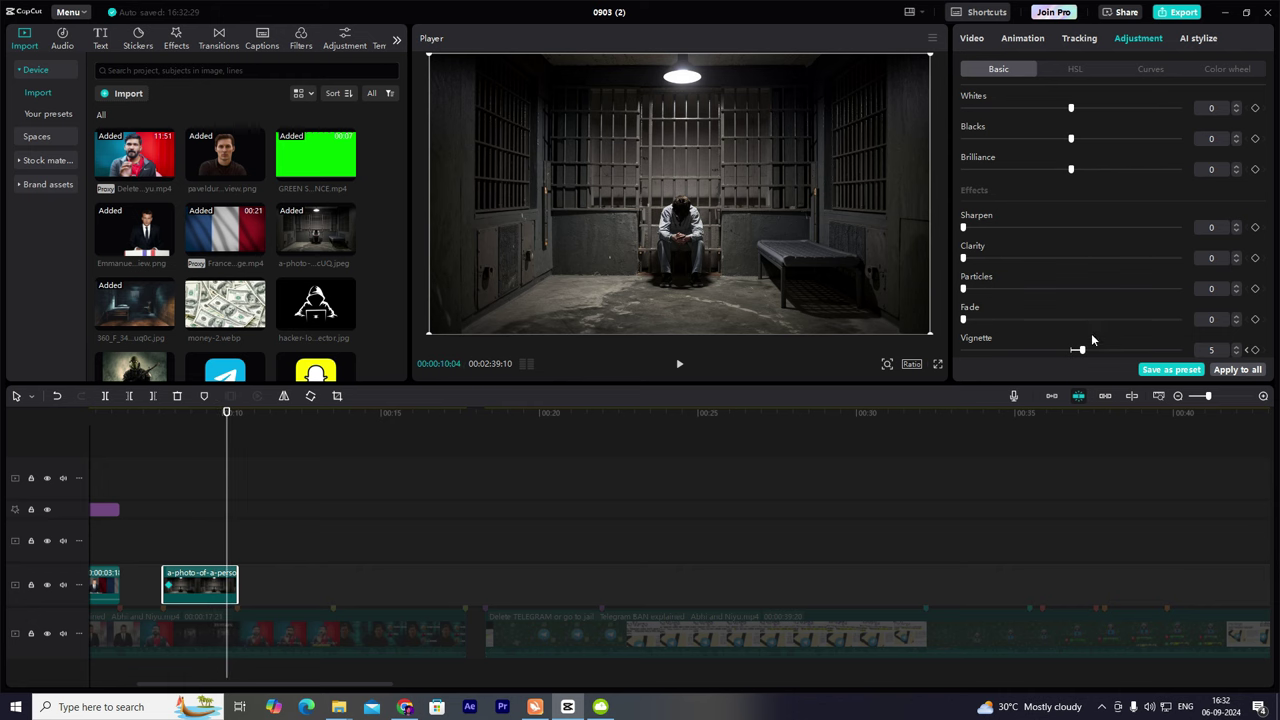
drag(1082, 350, 1166, 350)
click(178, 542)
drag(178, 542, 169, 540)
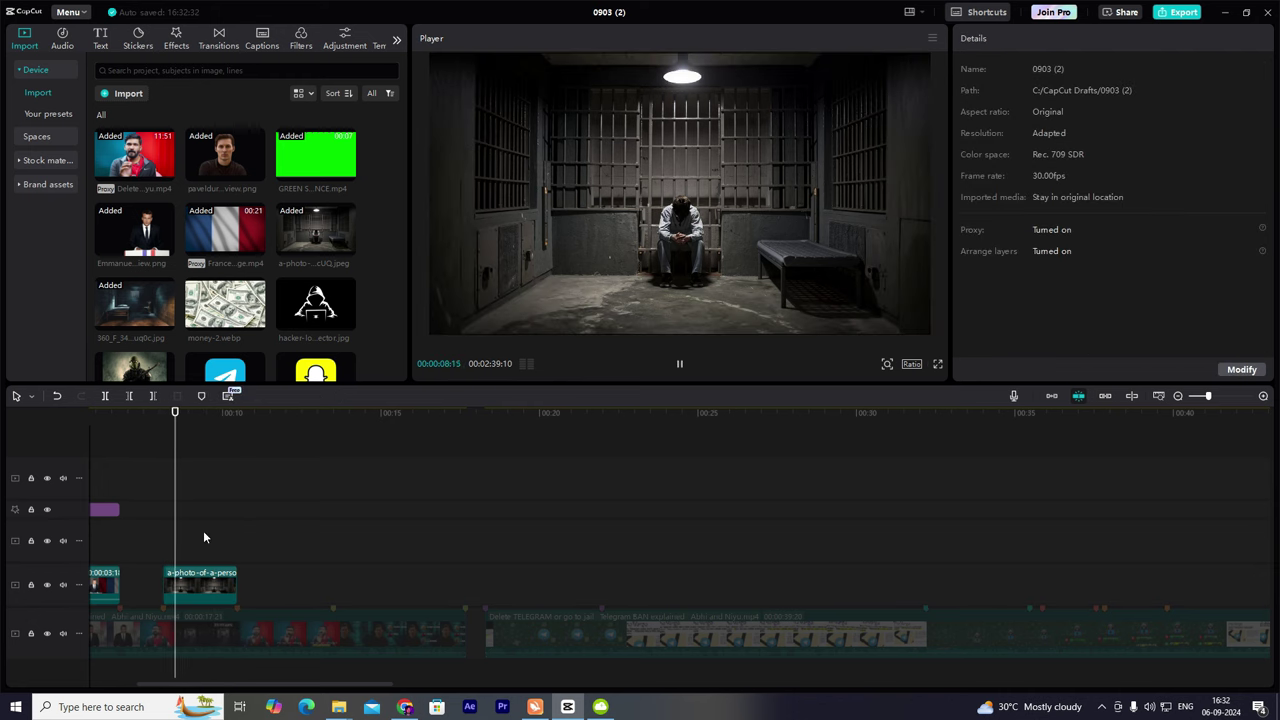
Animate the jail cell image's scale from a transform keyframe of 100% at 00:00:08:04 to 126% at 00:00:10:04.
click(164, 537)
click(192, 583)
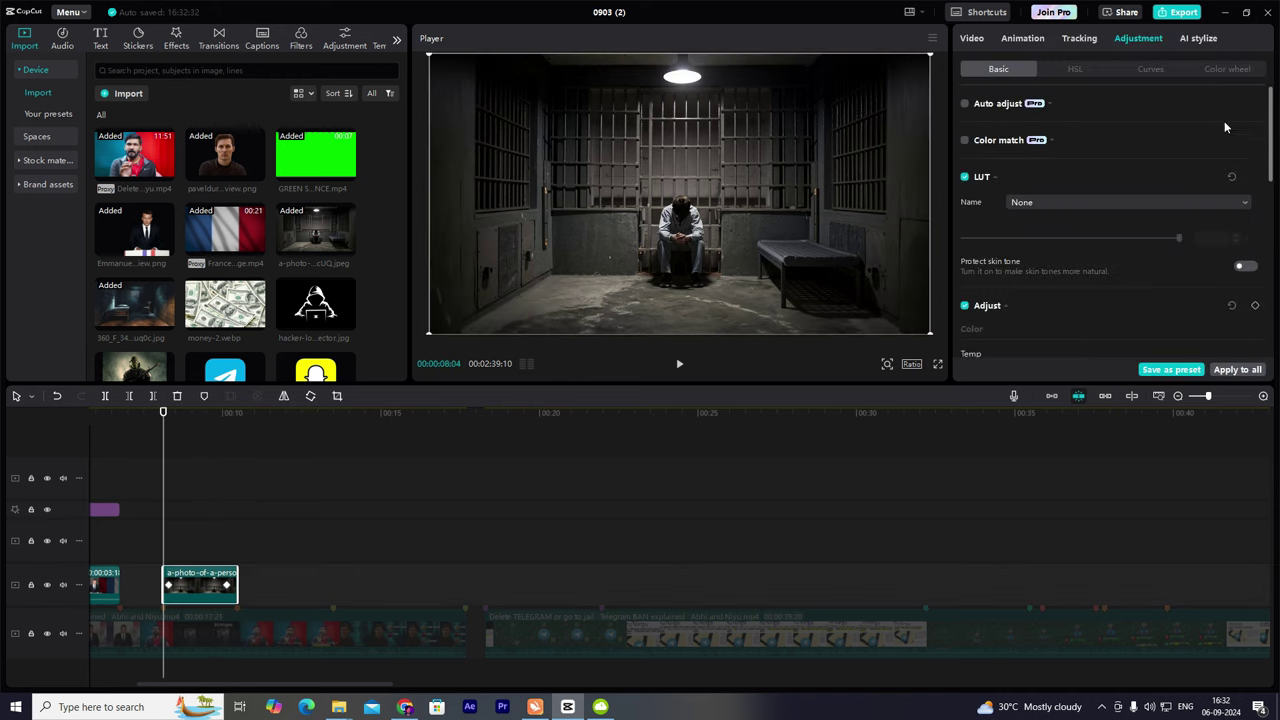
click(986, 39)
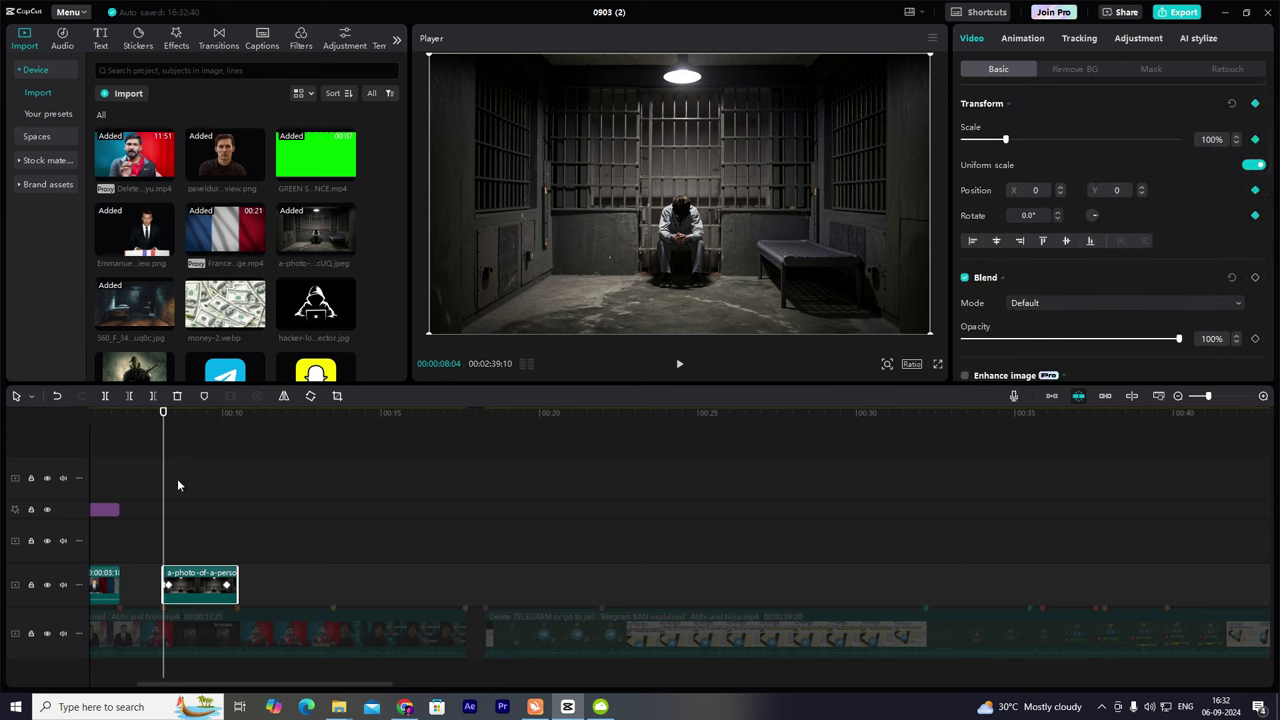
click(221, 502)
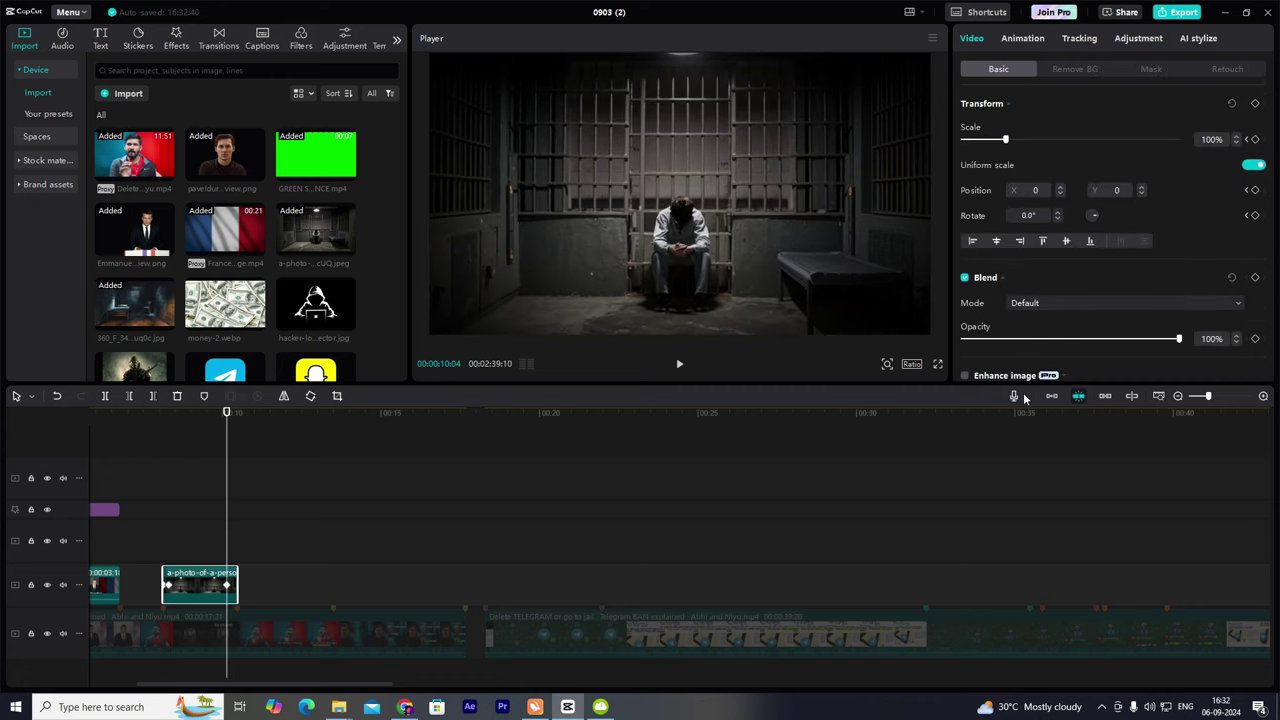
click(201, 591)
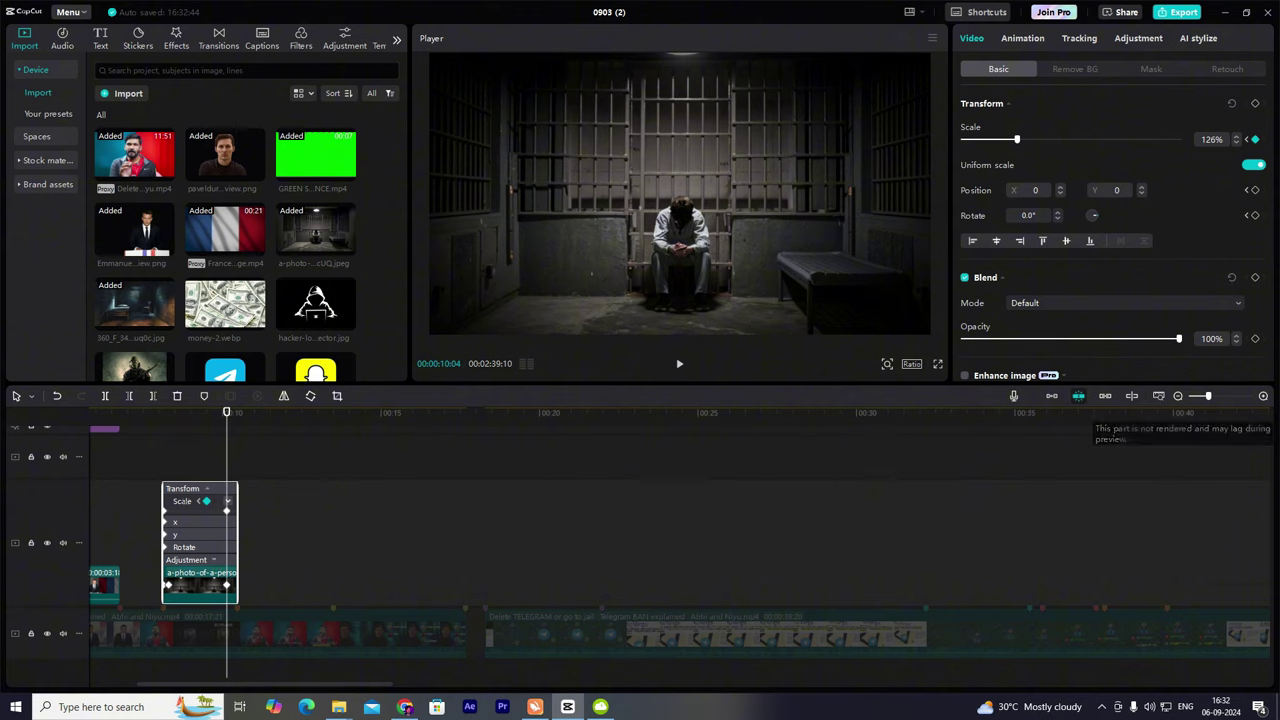
Apply an easing curve to the jail cell image's scale keyframes and play back the clip from 00:00:08:04.
click(1262, 397)
click(238, 501)
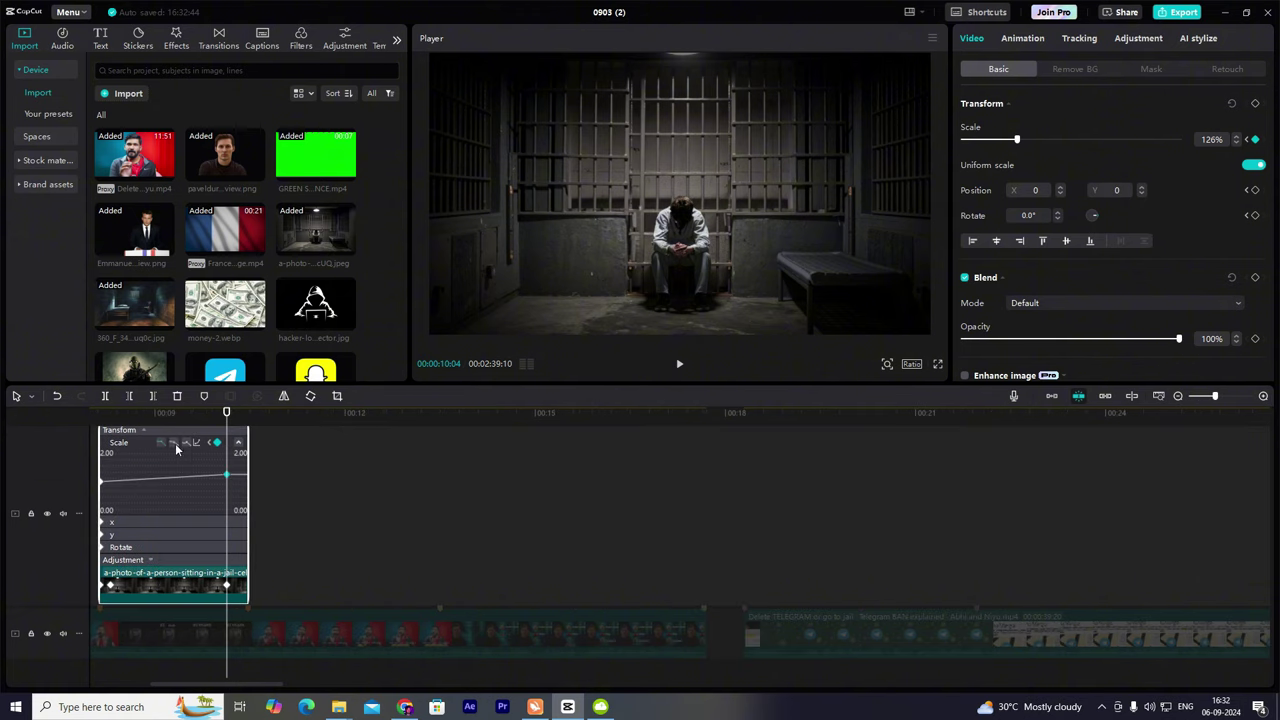
drag(227, 470, 620, 517)
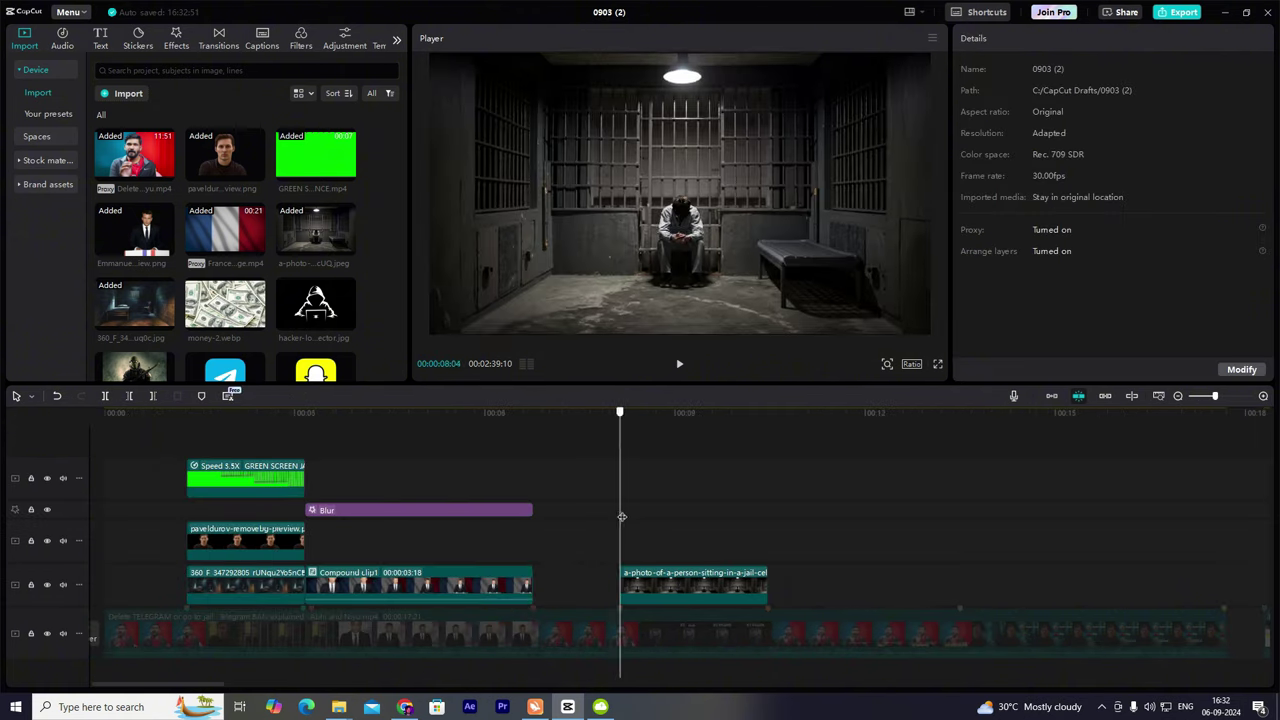
key(space)
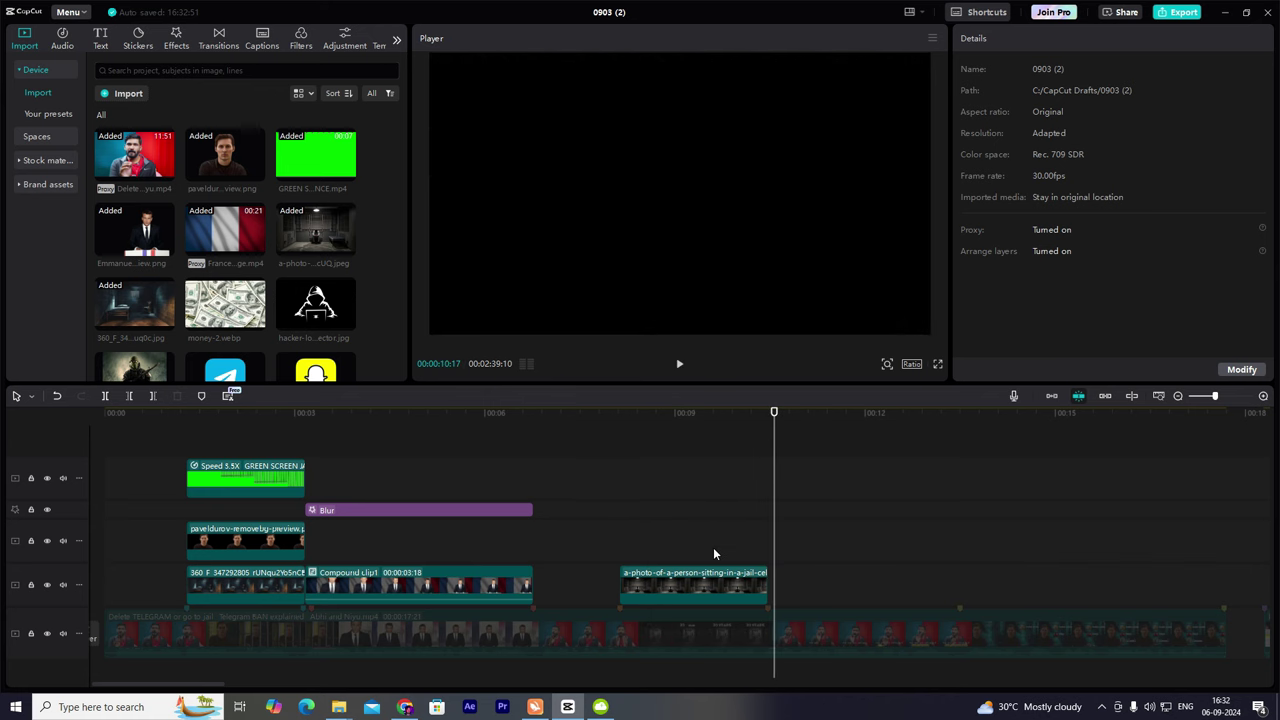
click(748, 585)
click(620, 530)
key(space)
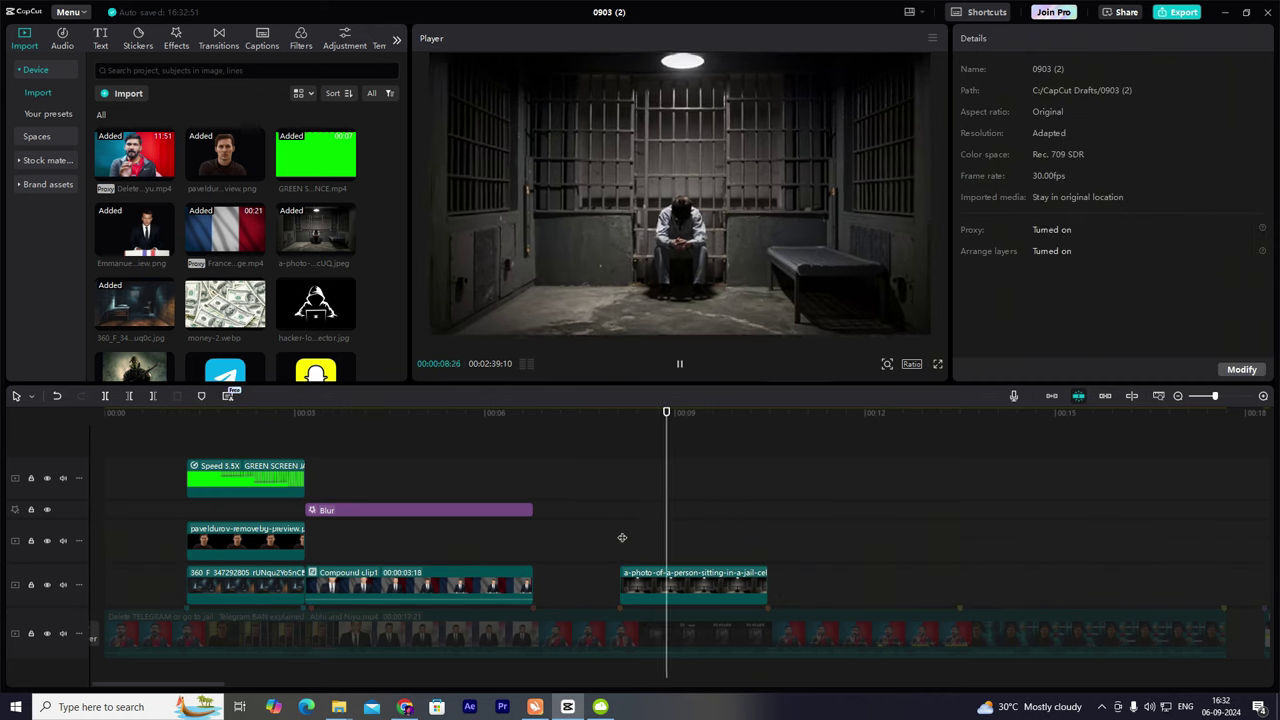
click(622, 537)
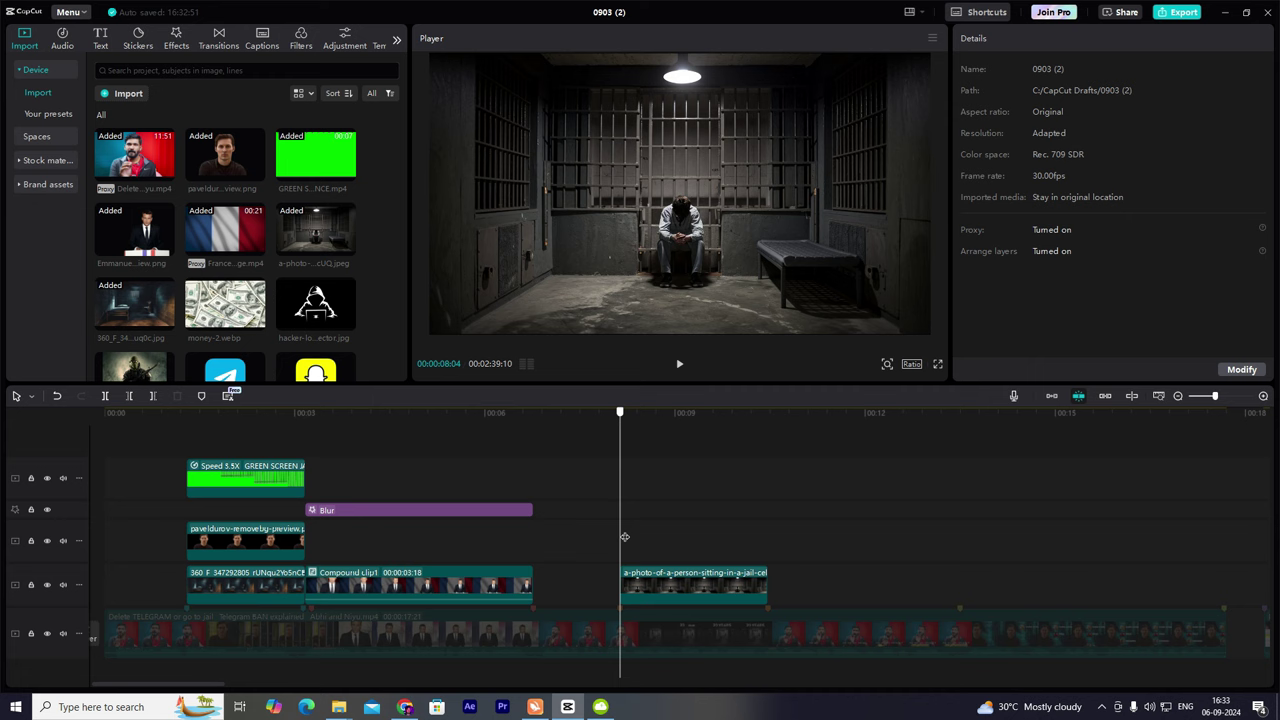
Add a default text clip reading "20 Years" above the jail cell image, spanning the image clip's full length.
click(100, 38)
drag(123, 107, 768, 531)
drag(1012, 101, 808, 88)
text(2)
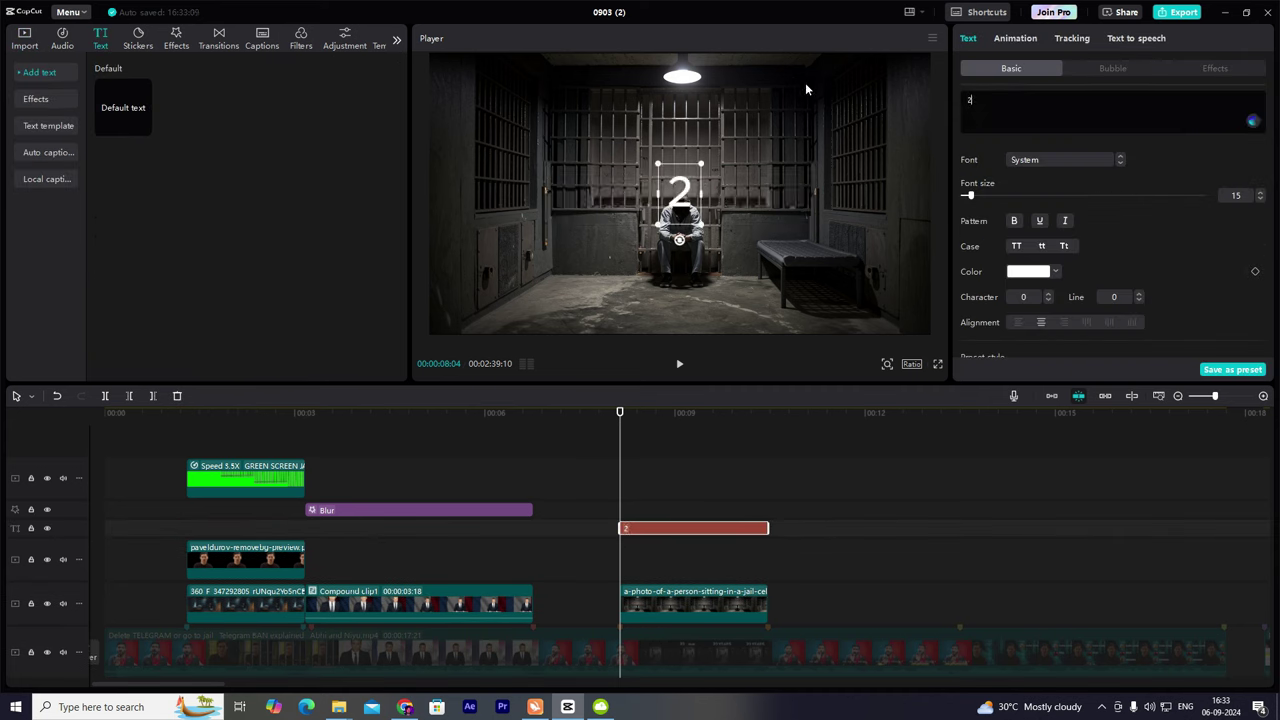
text(0 Years)
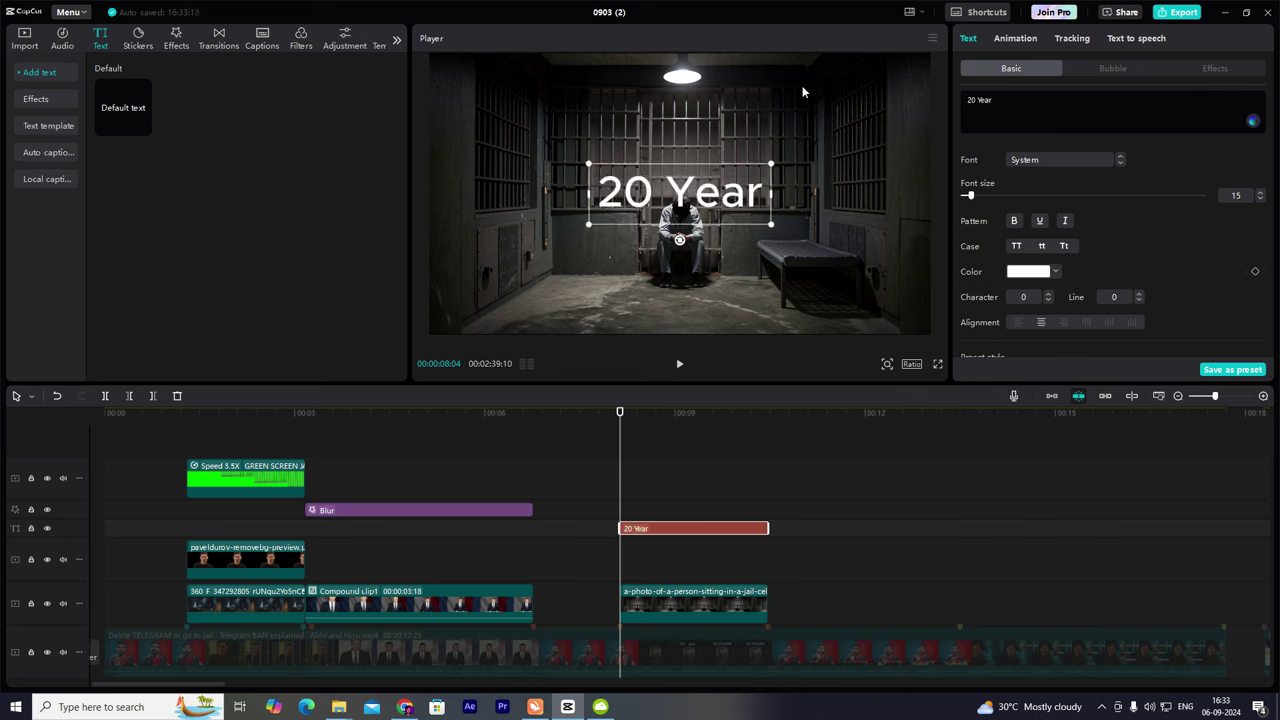
Set the "20 Years" text in Montserrat ExtraBold, enlarge it to about twice its size and move it above the seated prisoner.
click(1090, 161)
click(1086, 241)
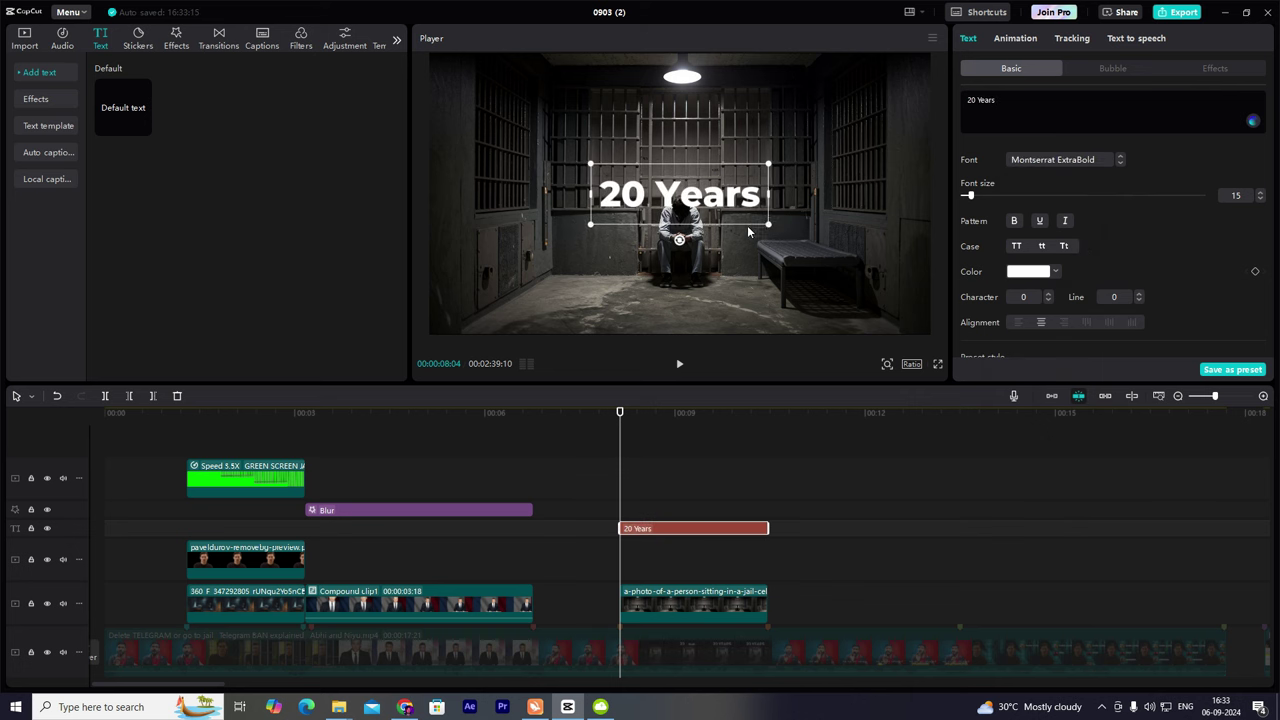
drag(768, 227, 924, 288)
drag(775, 212, 775, 142)
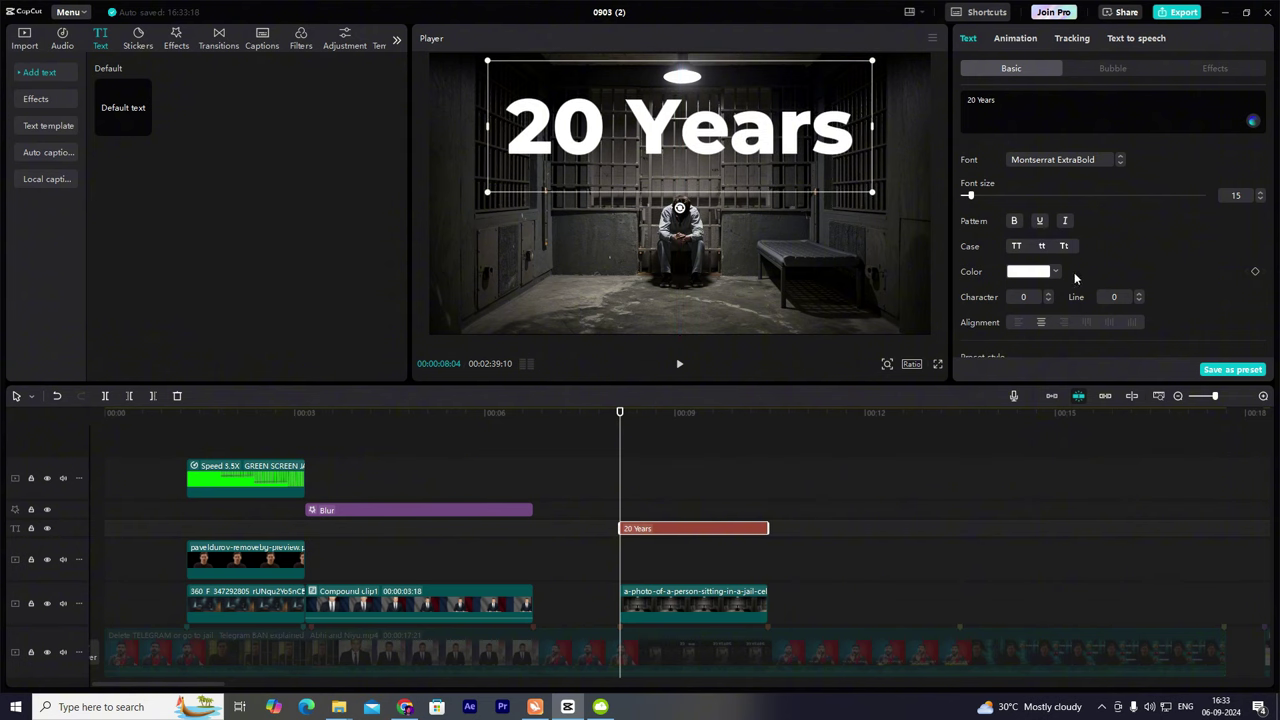
Turn on the "20 Years" text's shadow and add shadow opacity and bluriness keyframes at 00:00:08:04.
scroll(1044, 278, down, 6)
click(965, 302)
scroll(1040, 290, down, 3)
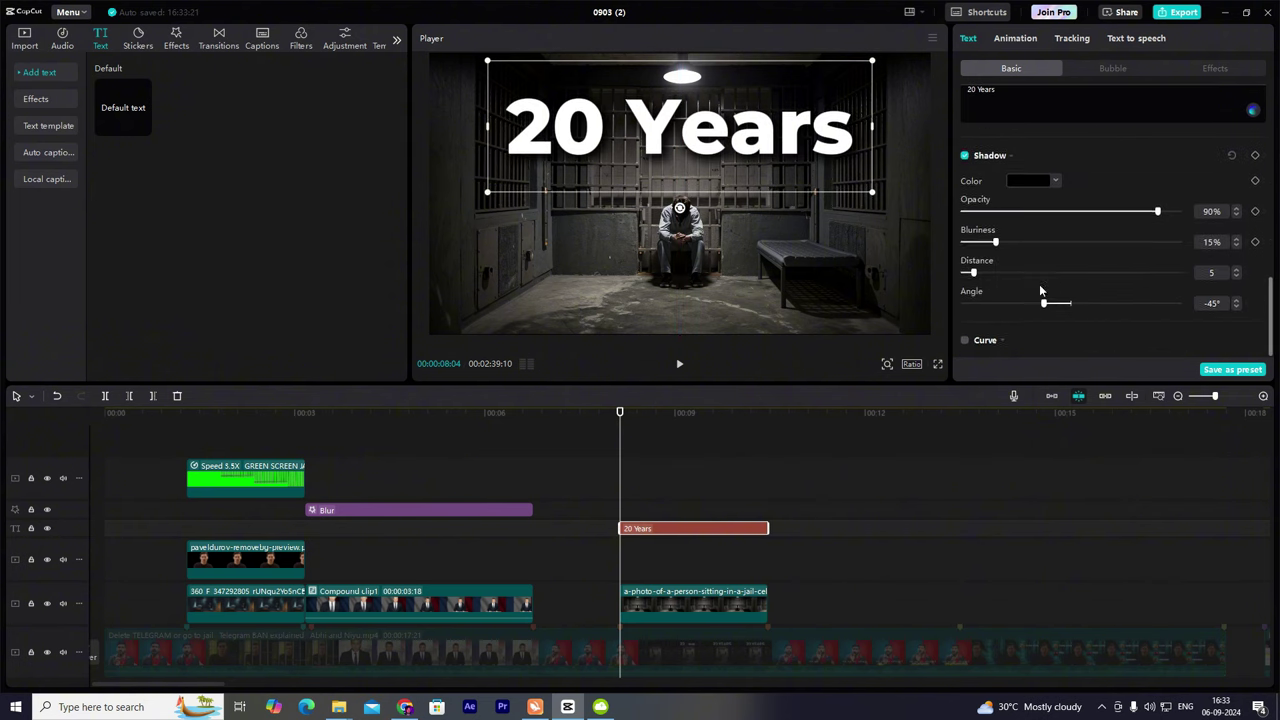
mouse_move(996, 242)
mouse_down()
mouse_move(1137, 242)
mouse_move(996, 242)
mouse_up()
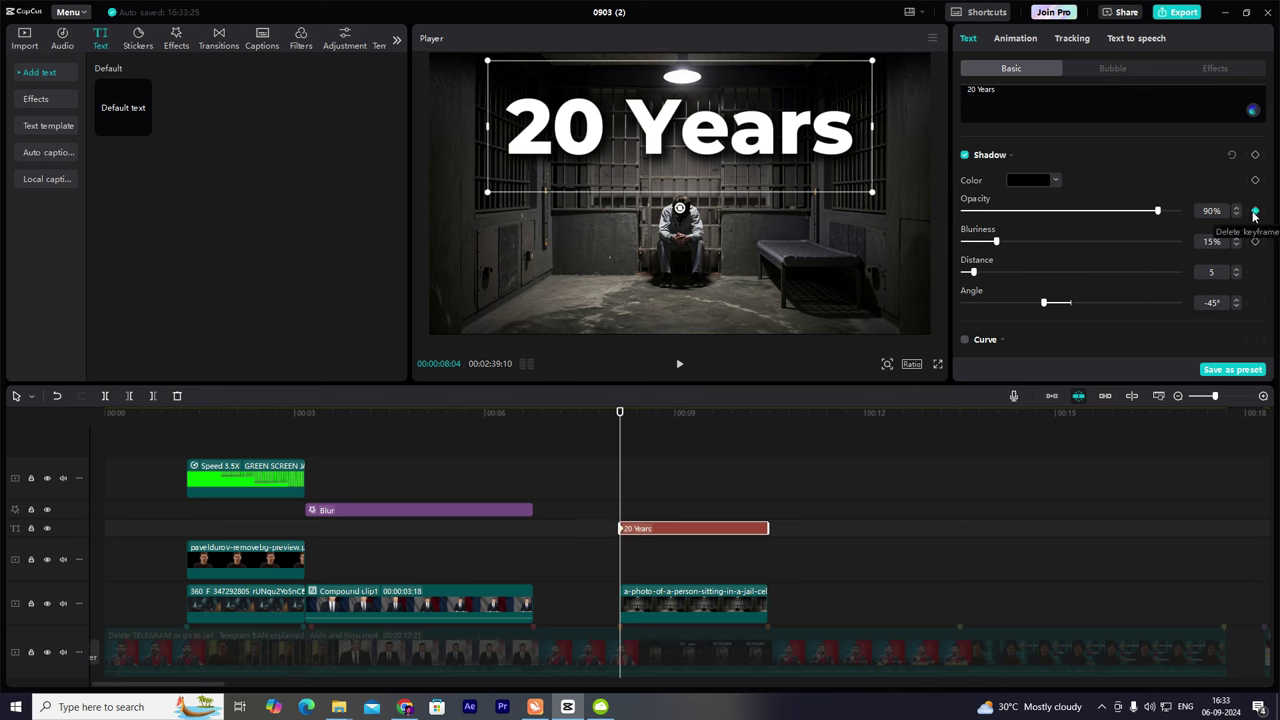
click(1255, 210)
Raise the text shadow's bluriness to 48% at 00:00:10:04 and play back the title from the start of its clip.
drag(619, 440, 746, 440)
drag(996, 241, 1067, 261)
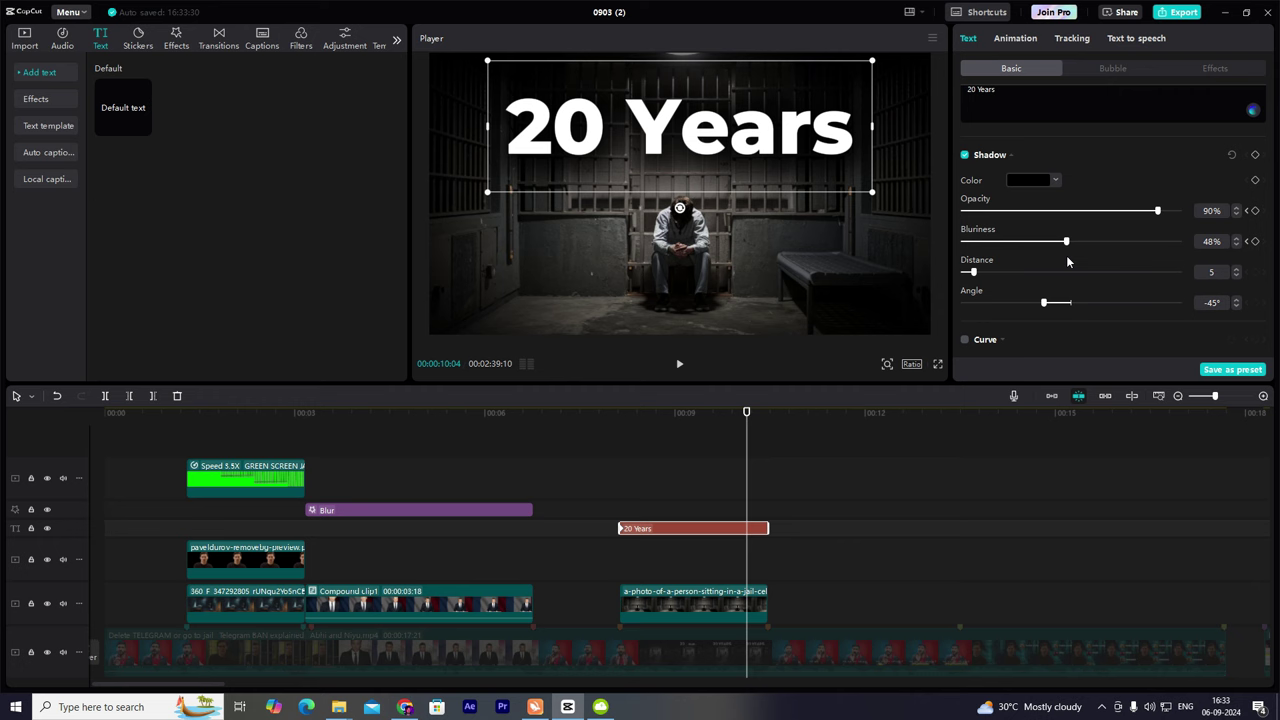
click(620, 477)
key(space)
key(space)
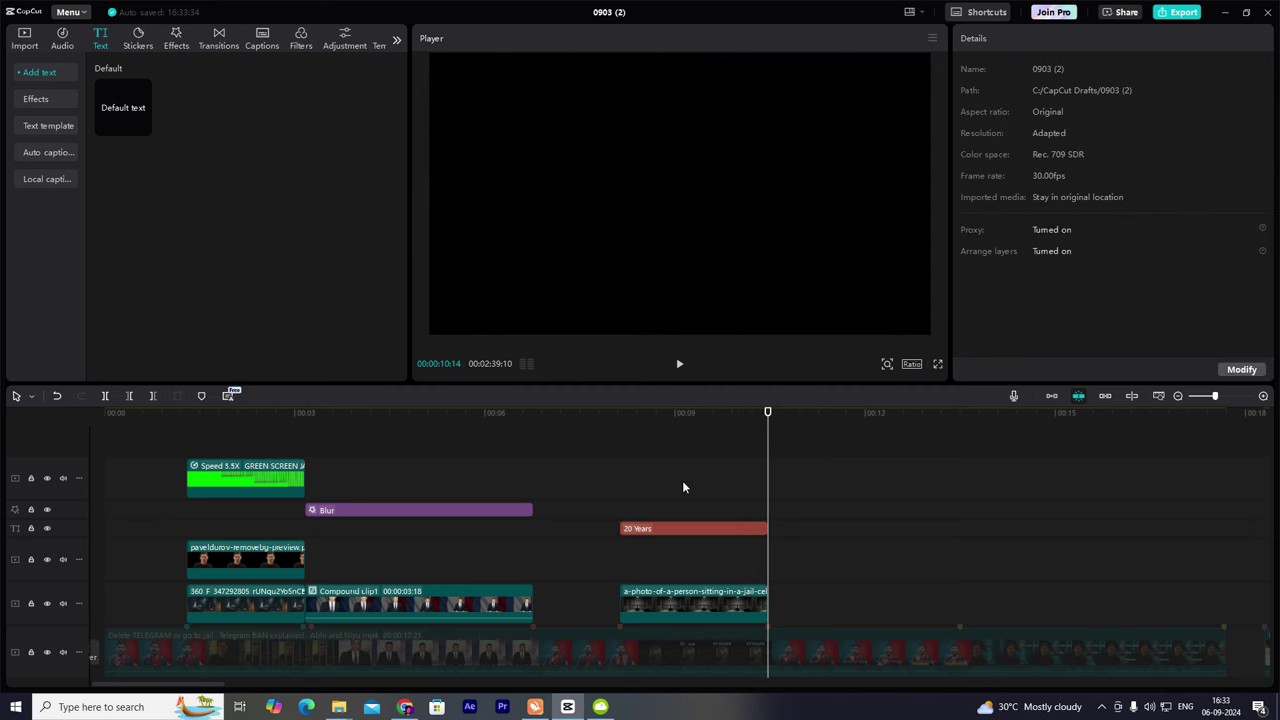
Apply the Fade In entrance animation to the "20 Years" text with a duration of 0.8 s.
drag(768, 484, 624, 518)
click(626, 527)
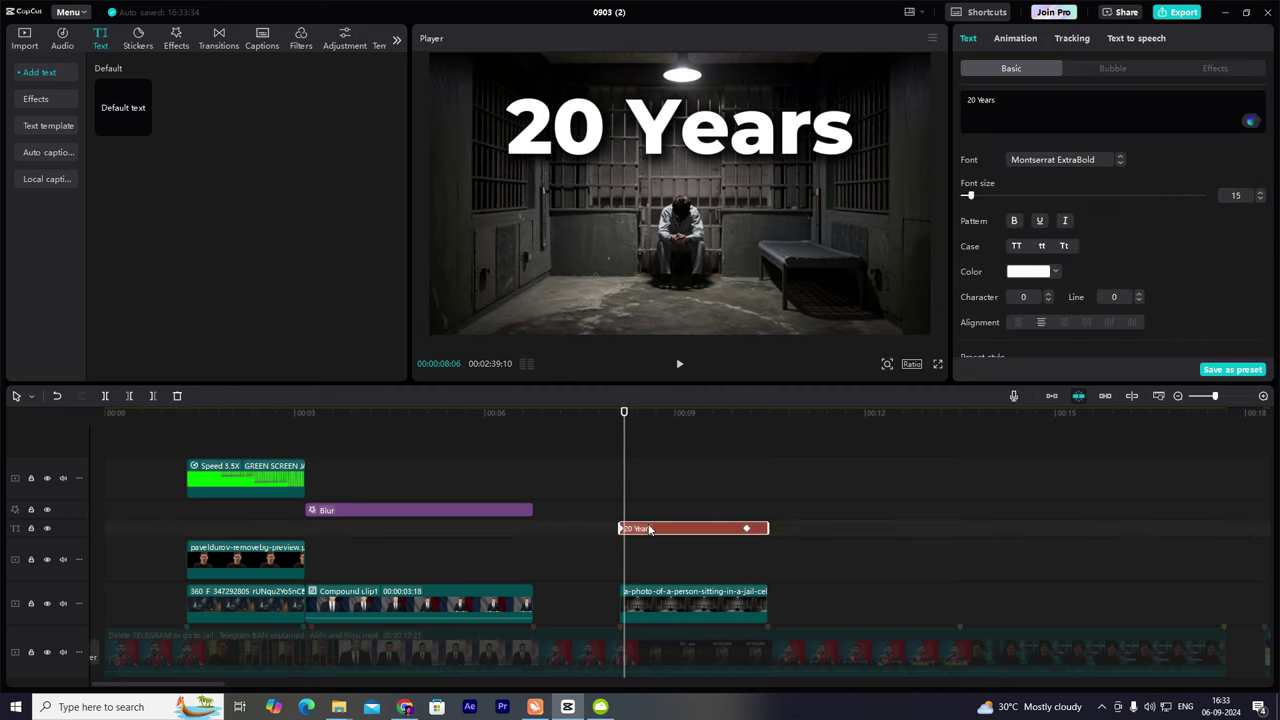
click(1015, 38)
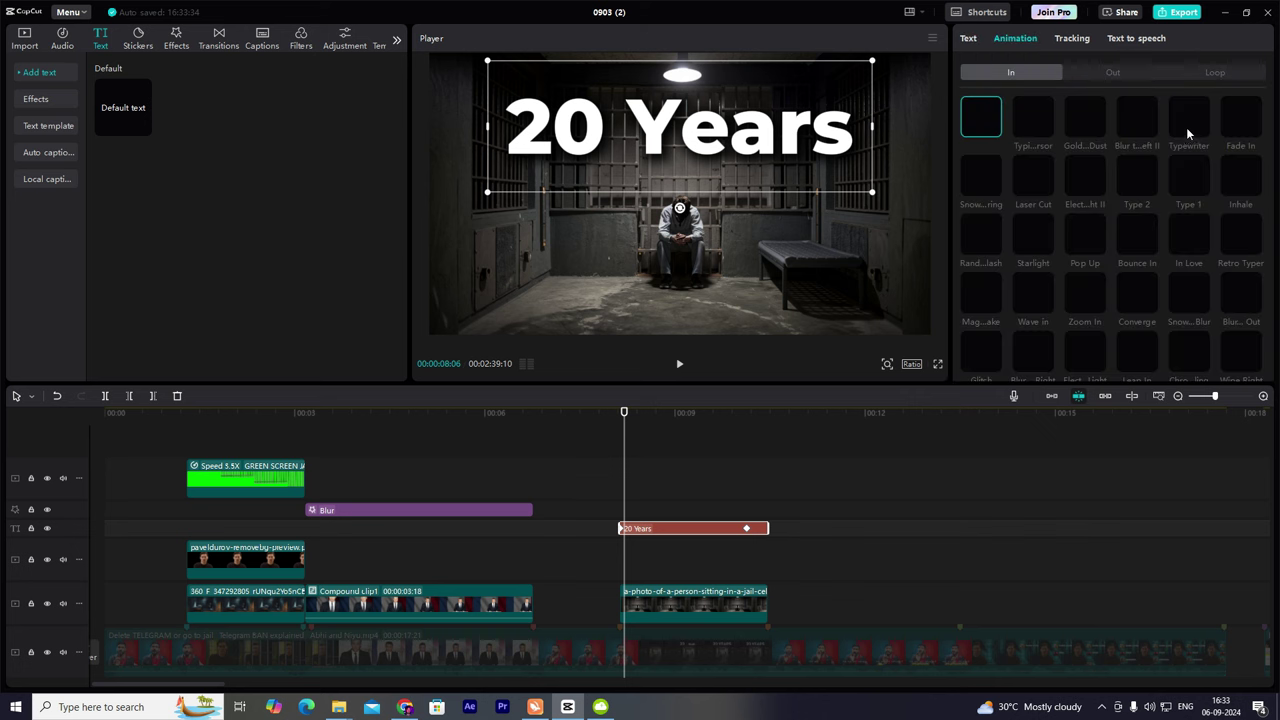
click(1226, 131)
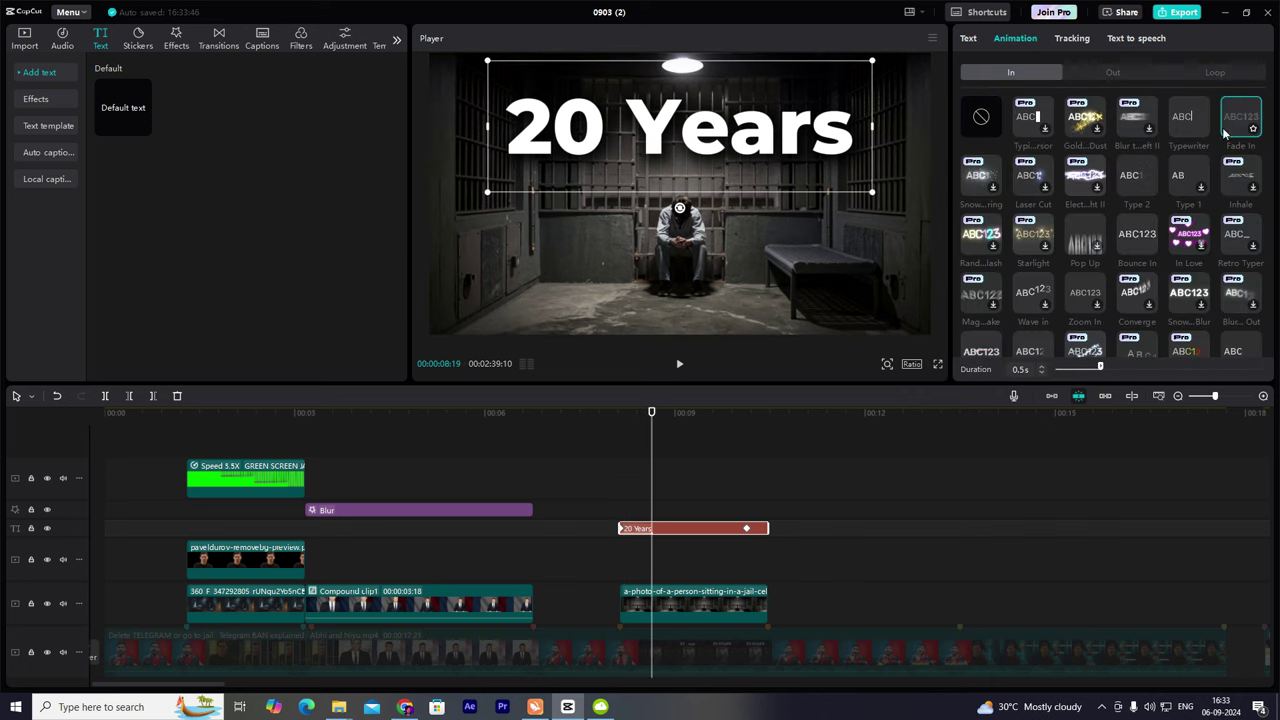
click(1127, 367)
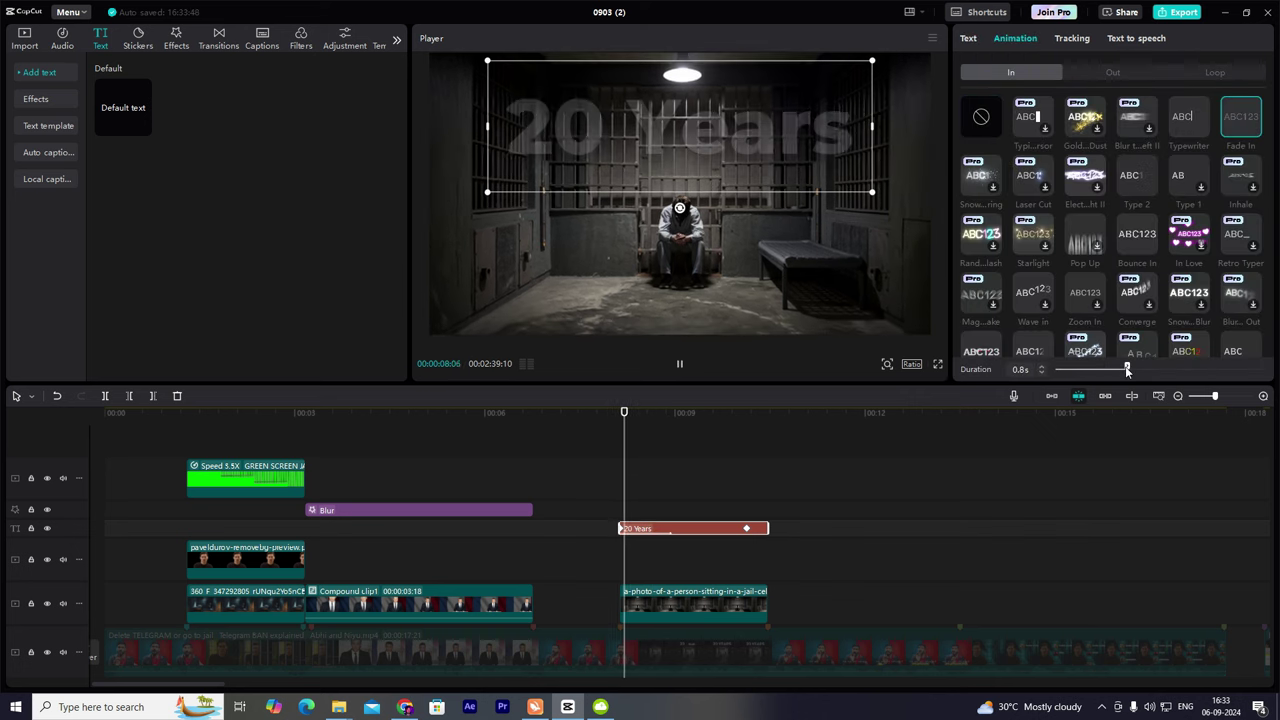
Play back all three scenes from before the portrait clip to the fading "20 Years" title.
click(646, 473)
click(161, 481)
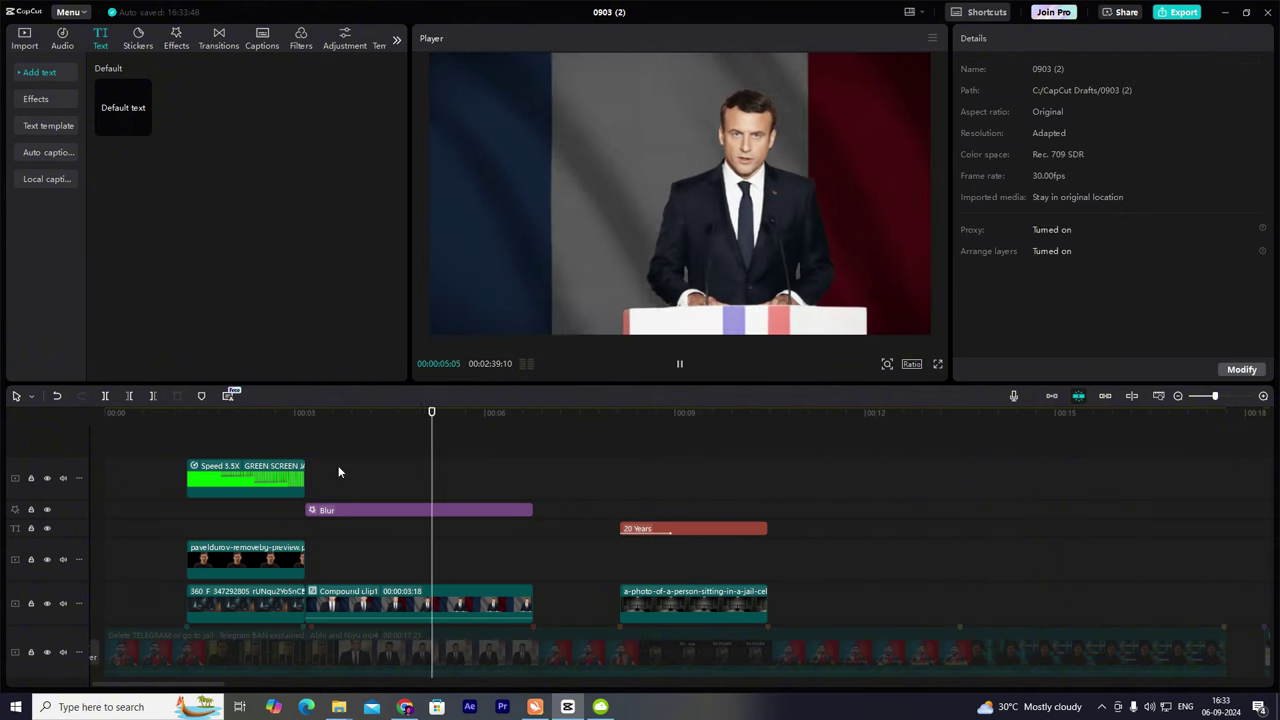
click(1178, 397)
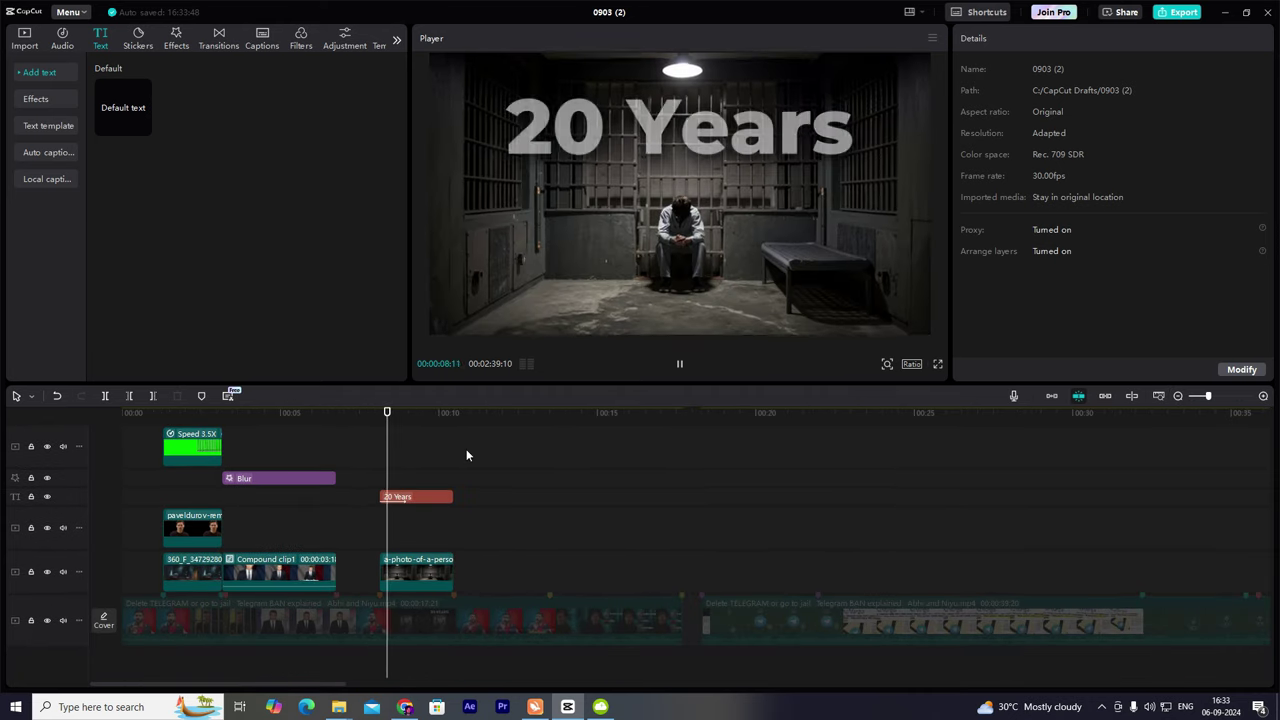
scroll(376, 454, down, 2)
Combine the portrait, its cell background and the green-screen bars into one compound clip and play it back.
click(171, 508)
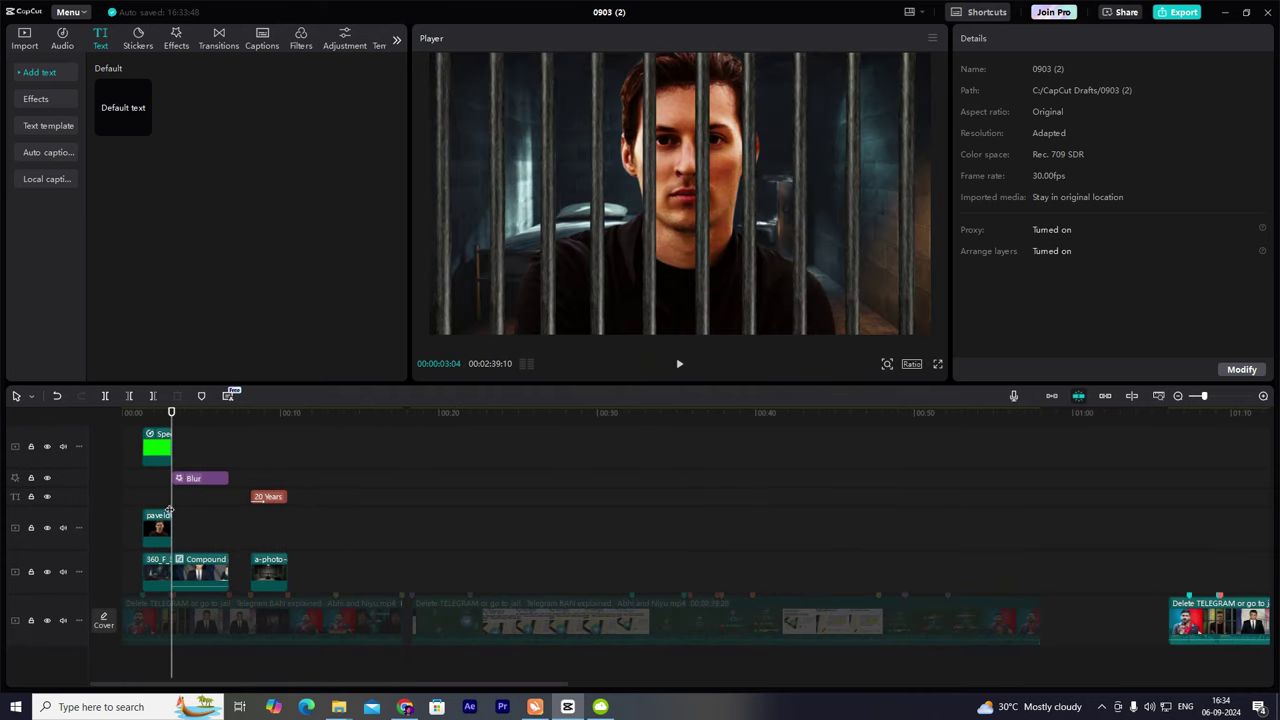
scroll(167, 493, up, 1)
drag(136, 452, 166, 599)
key(Delete)
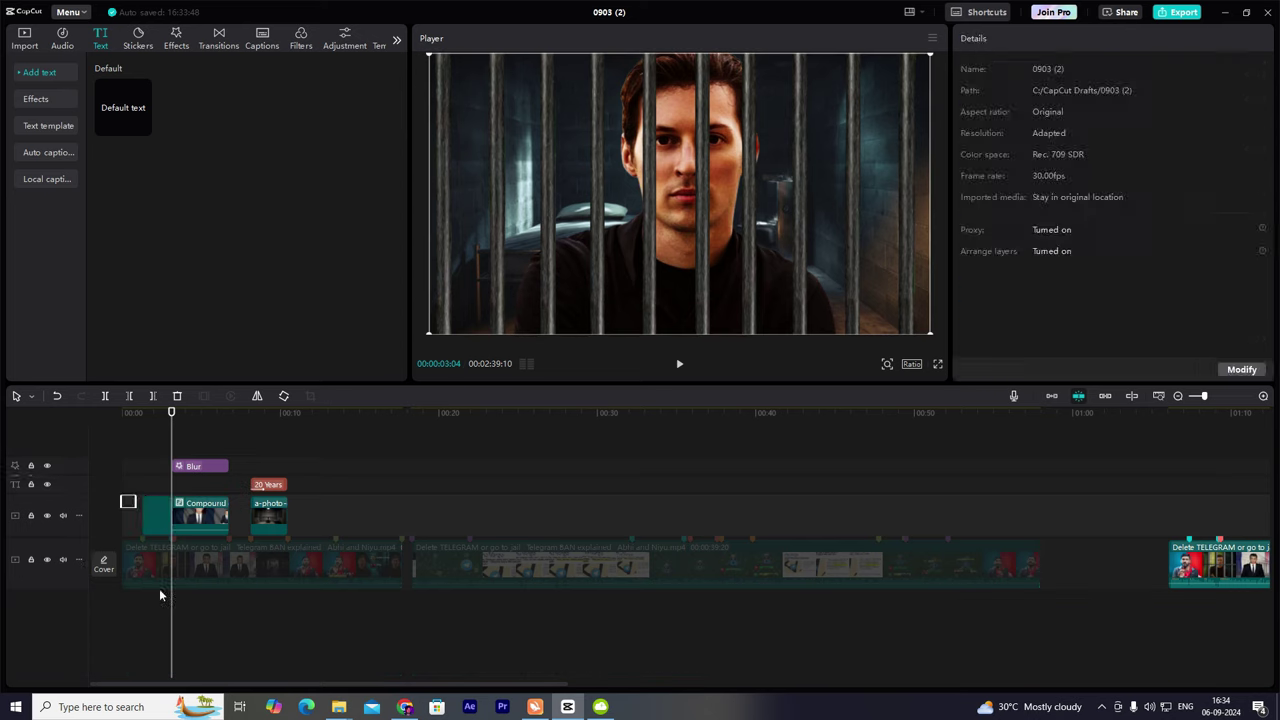
click(142, 475)
key(space)
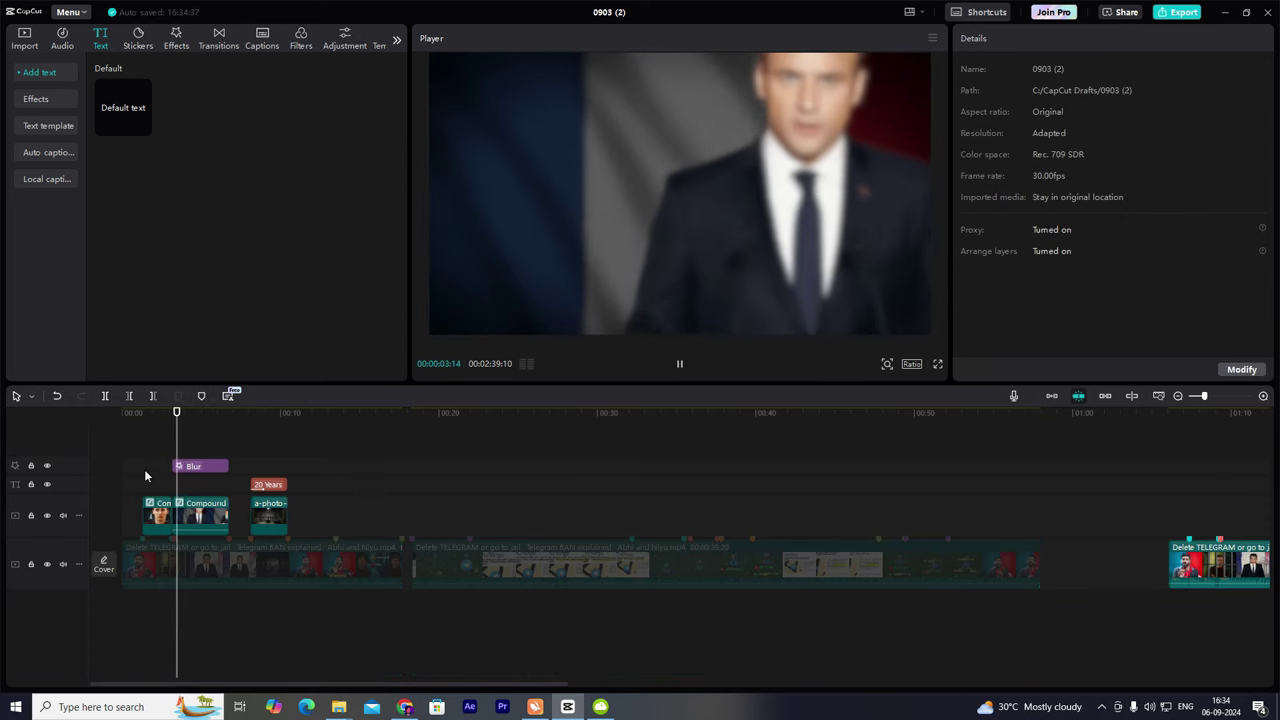
key(space)
Combine the Macron compound clip and its Blur effect into one compound clip.
drag(197, 452, 201, 526)
key(Delete)
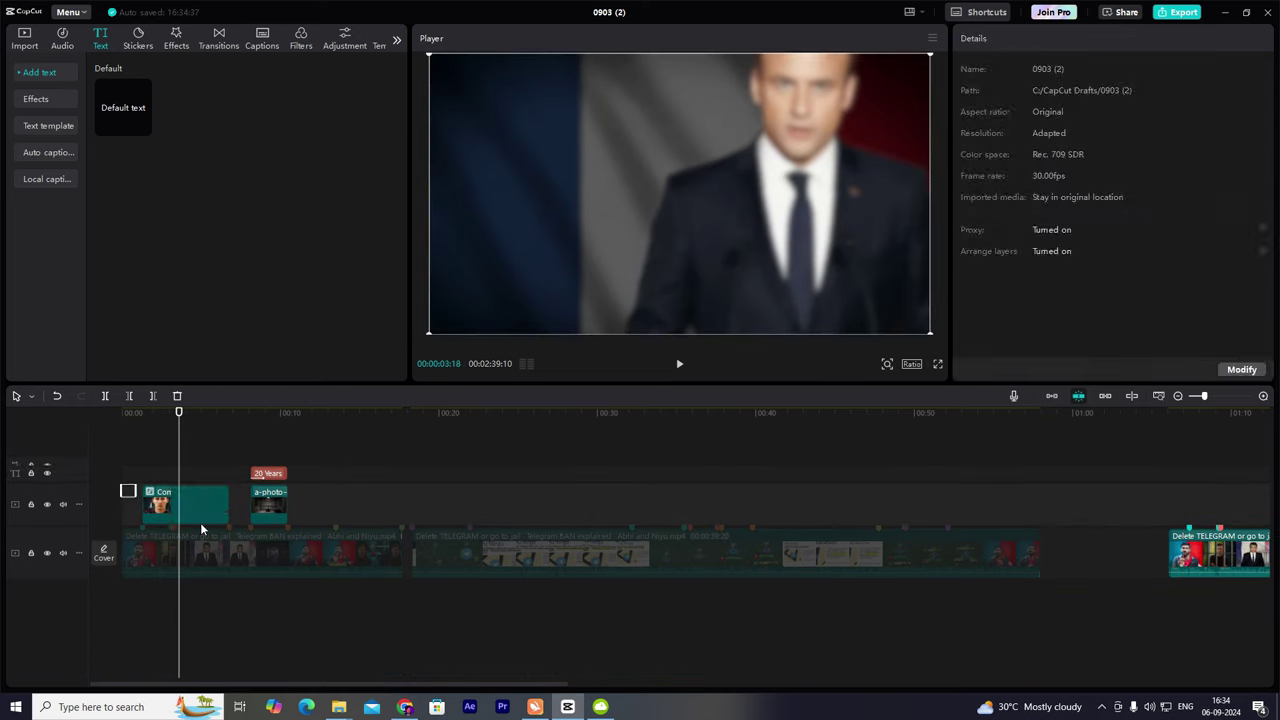
key(ctrl+z)
Place a distortion transition between the portrait and Macron compound clips, previewing Memory 1, and play back the sequence.
click(219, 40)
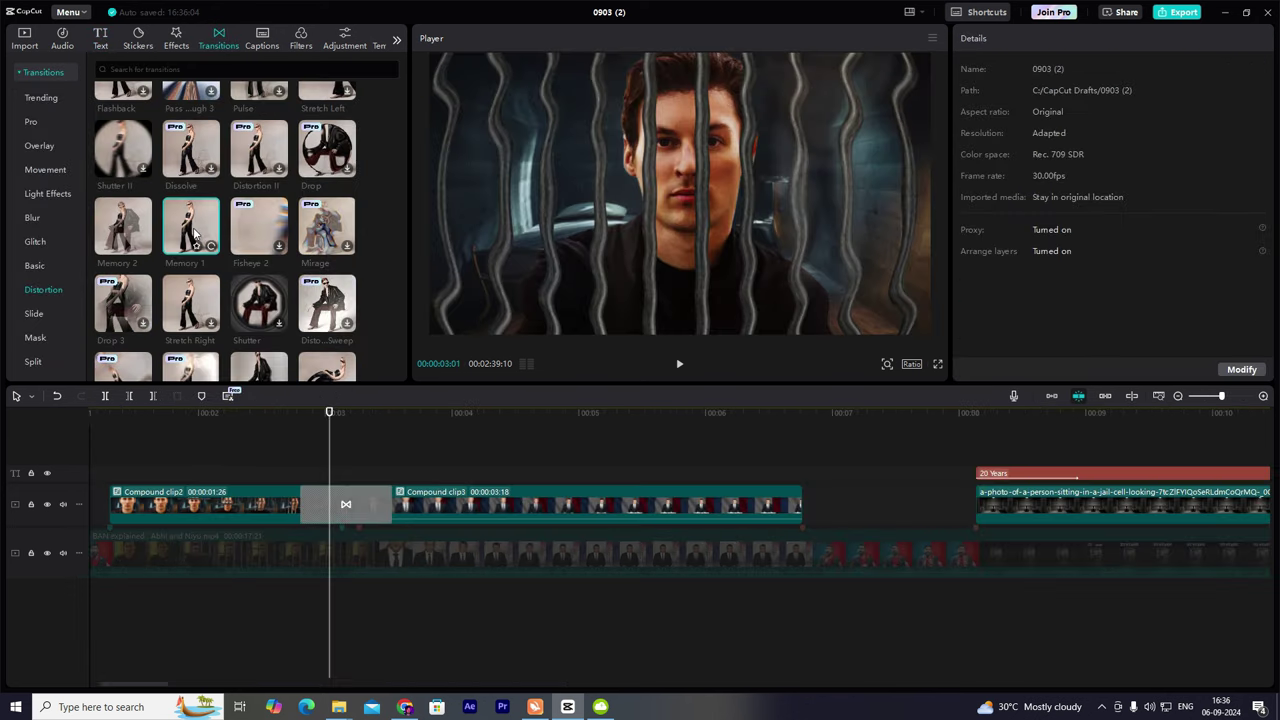
click(195, 232)
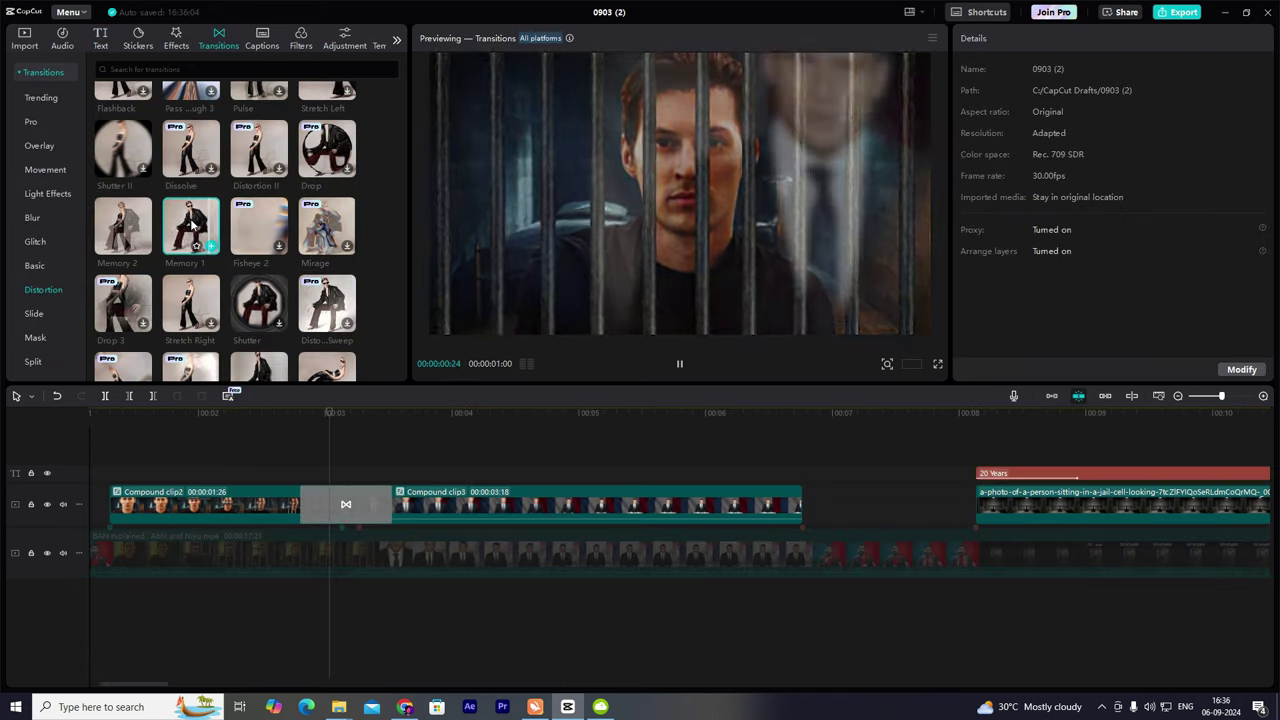
click(302, 460)
key(space)
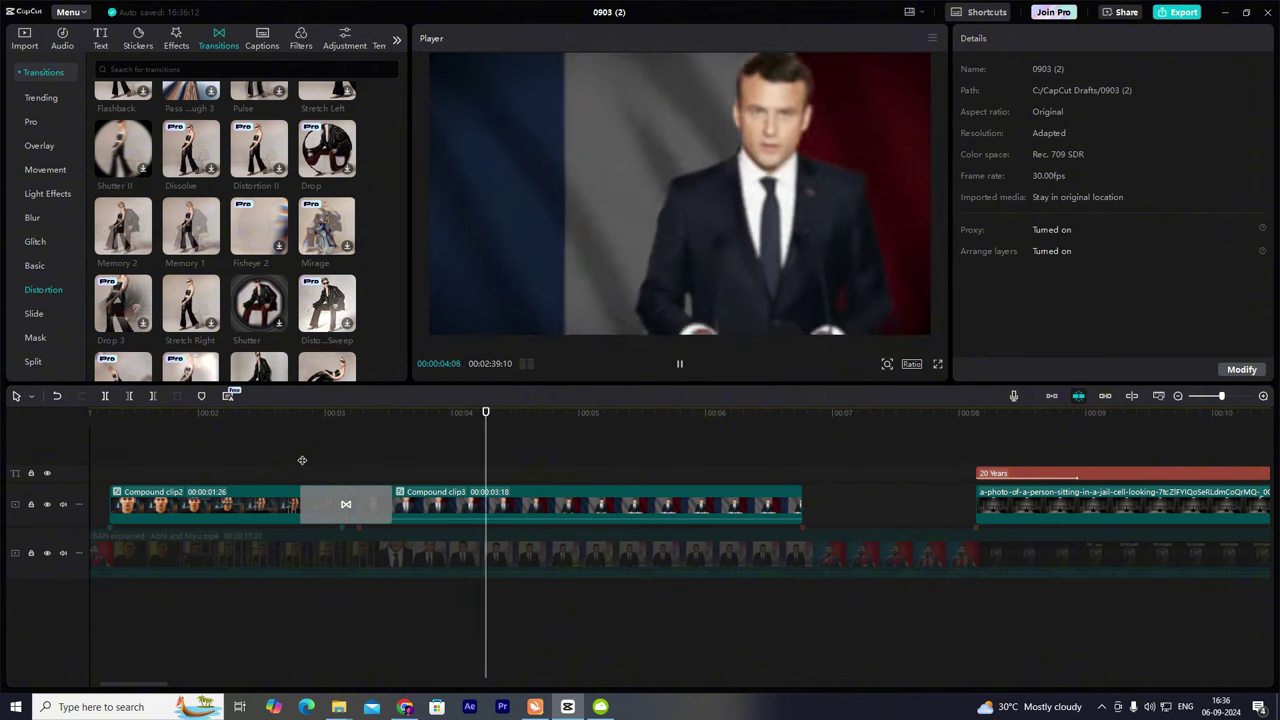
click(177, 453)
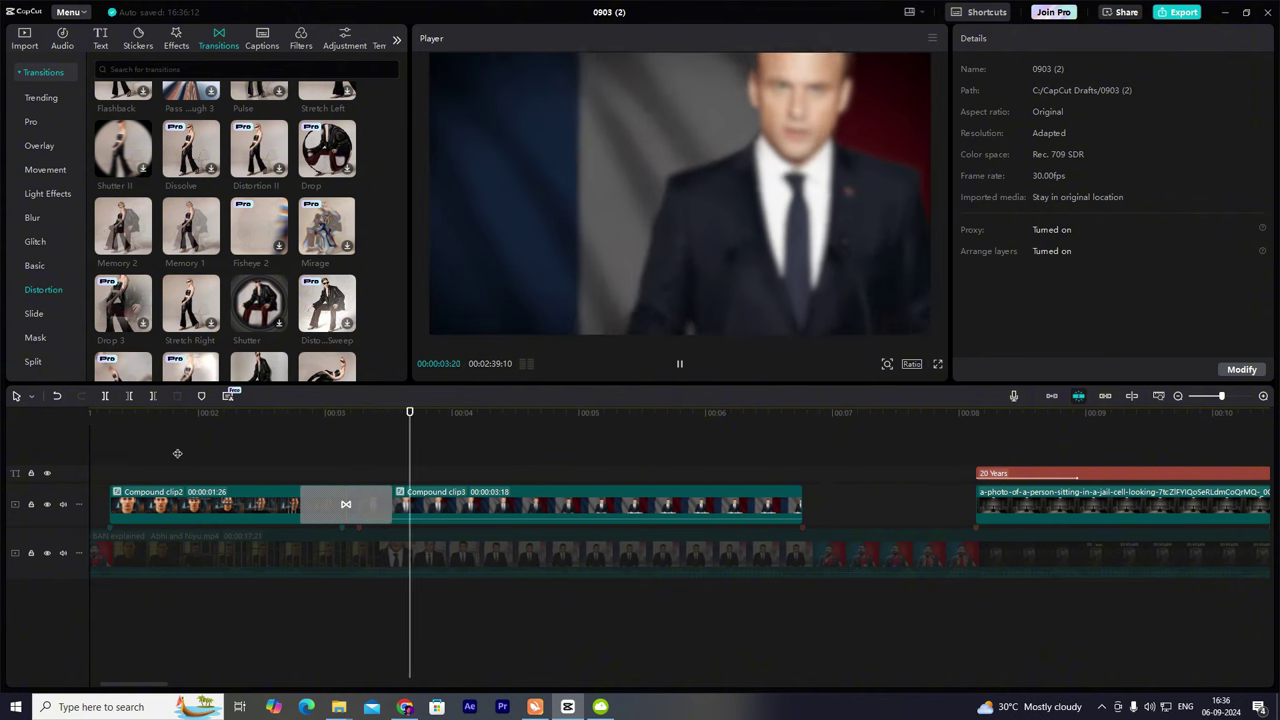
click(1178, 397)
click(621, 443)
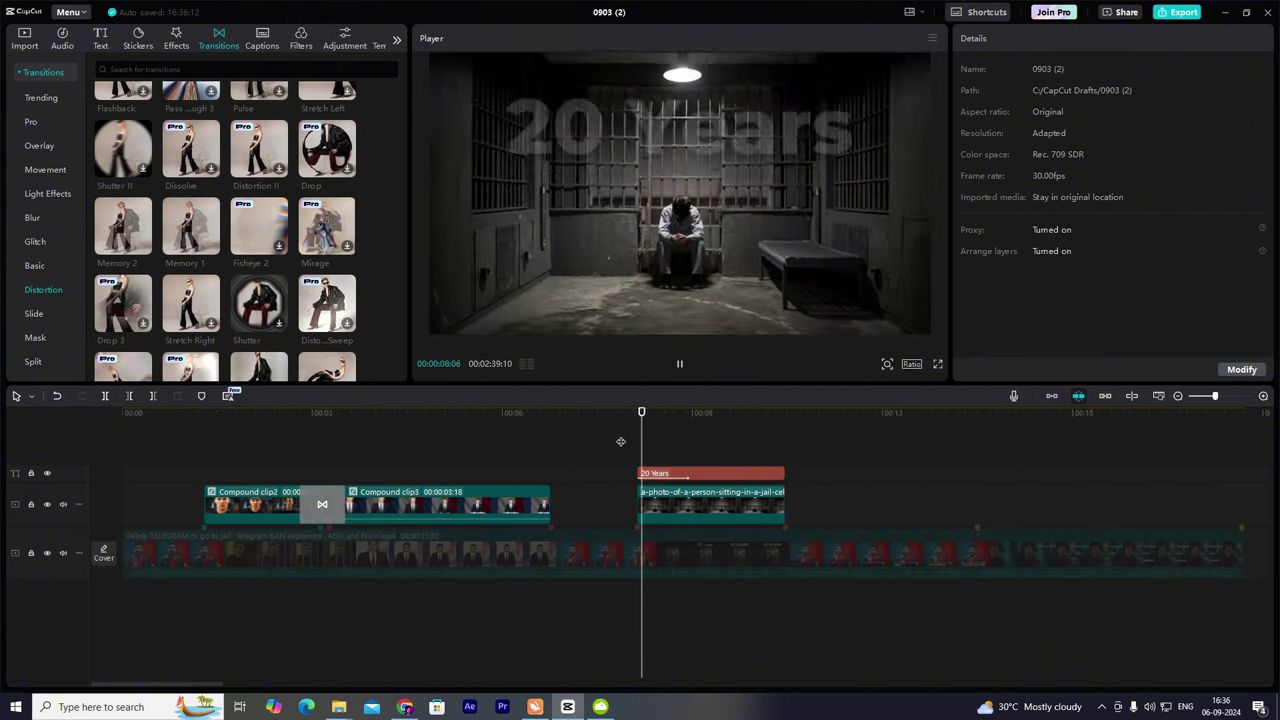
Place the empty prison cell image at 00:00:13:15 and apply the Lost forest style filter to it at intensity 65.
click(1178, 397)
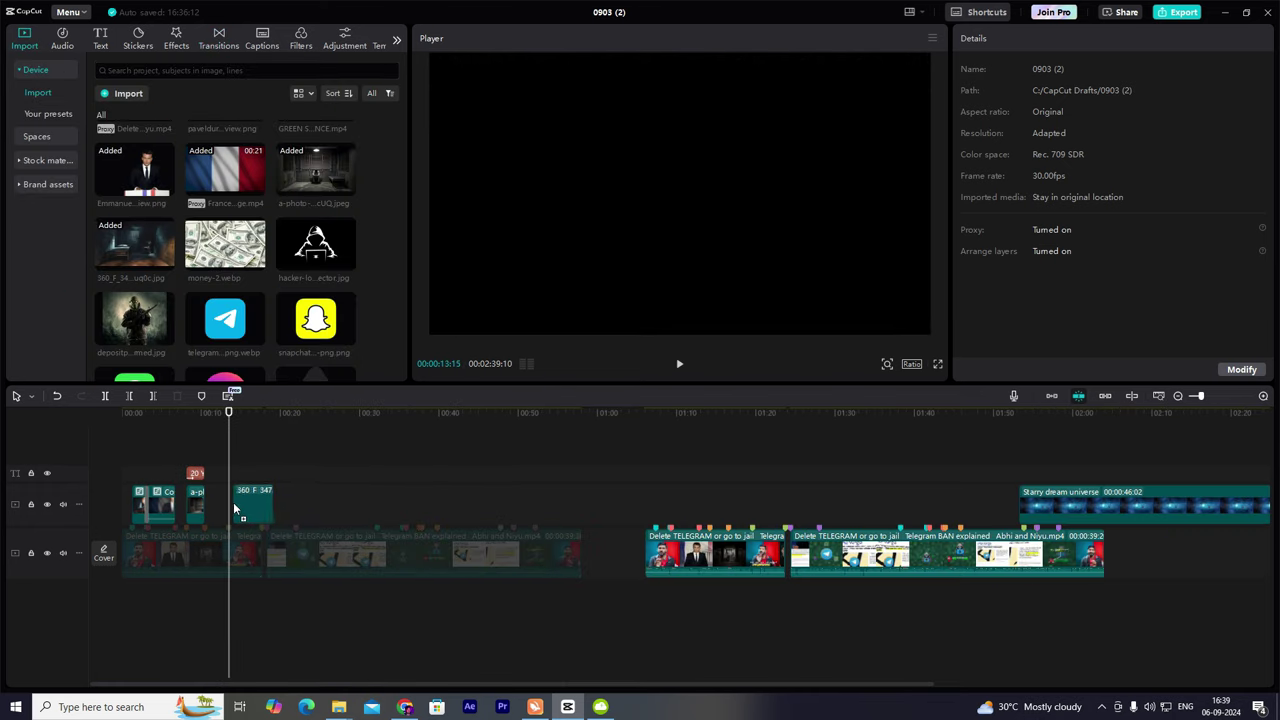
click(233, 502)
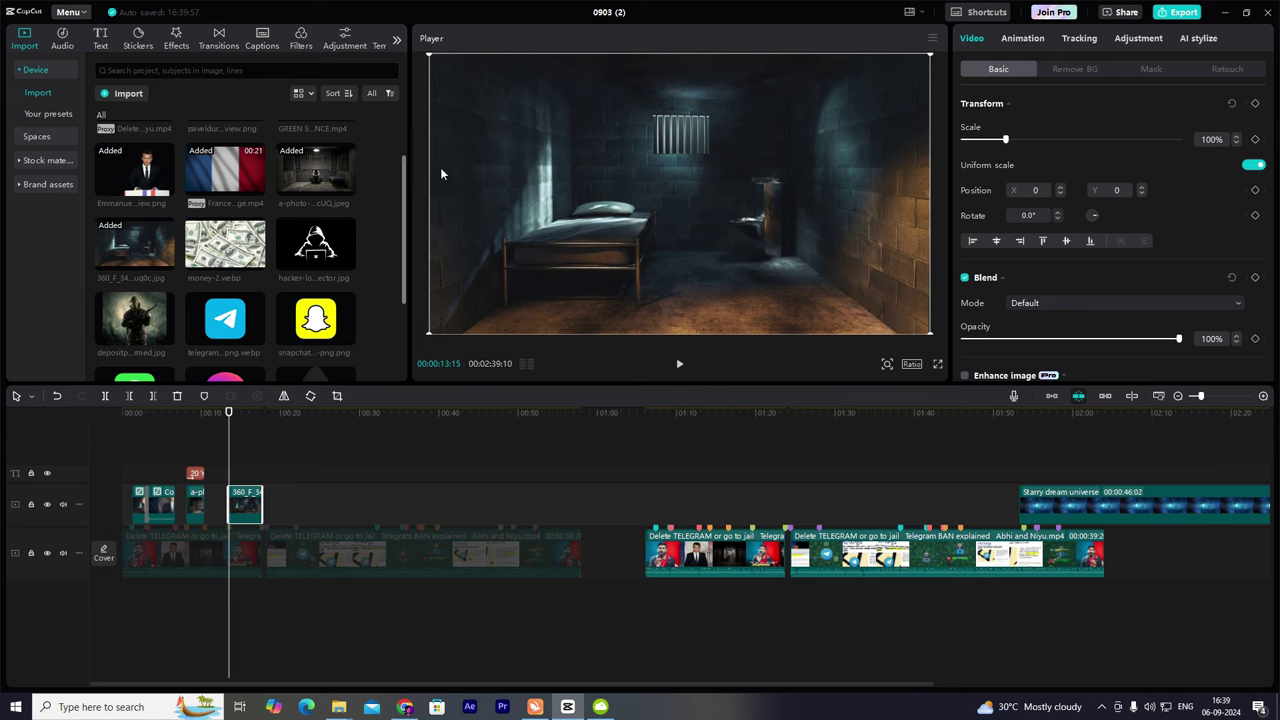
click(301, 45)
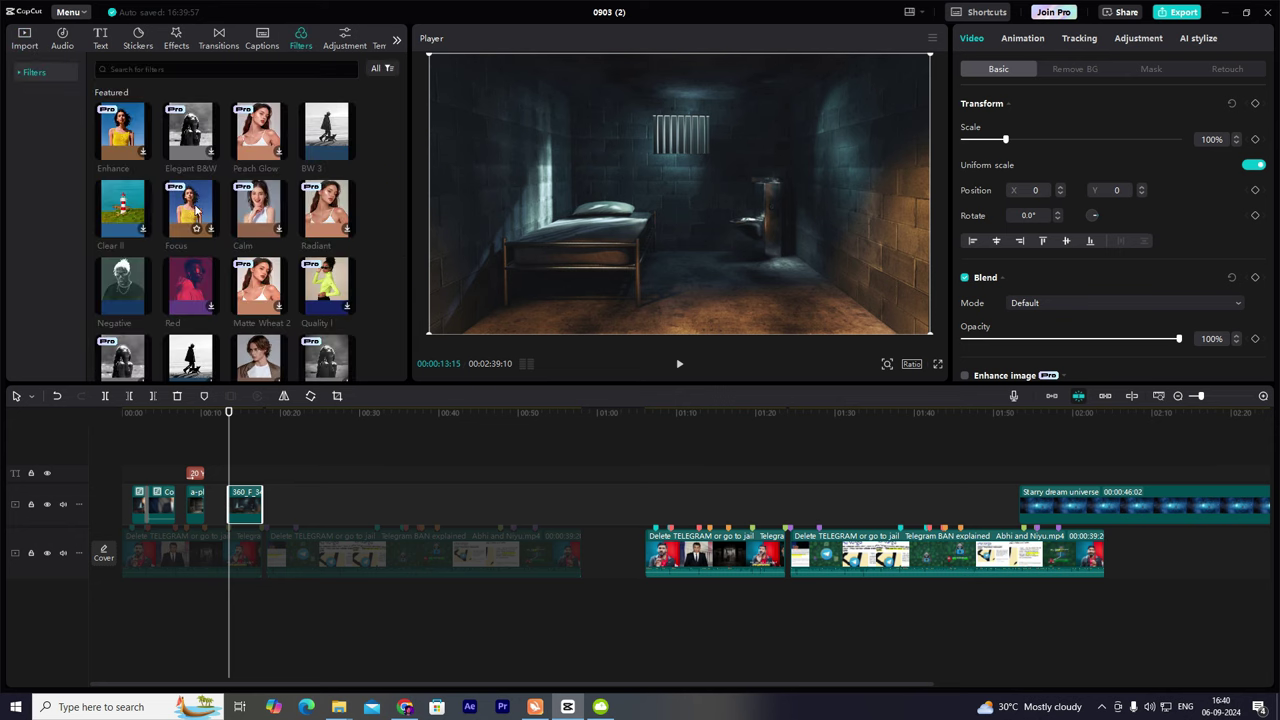
scroll(42, 338, down, 1)
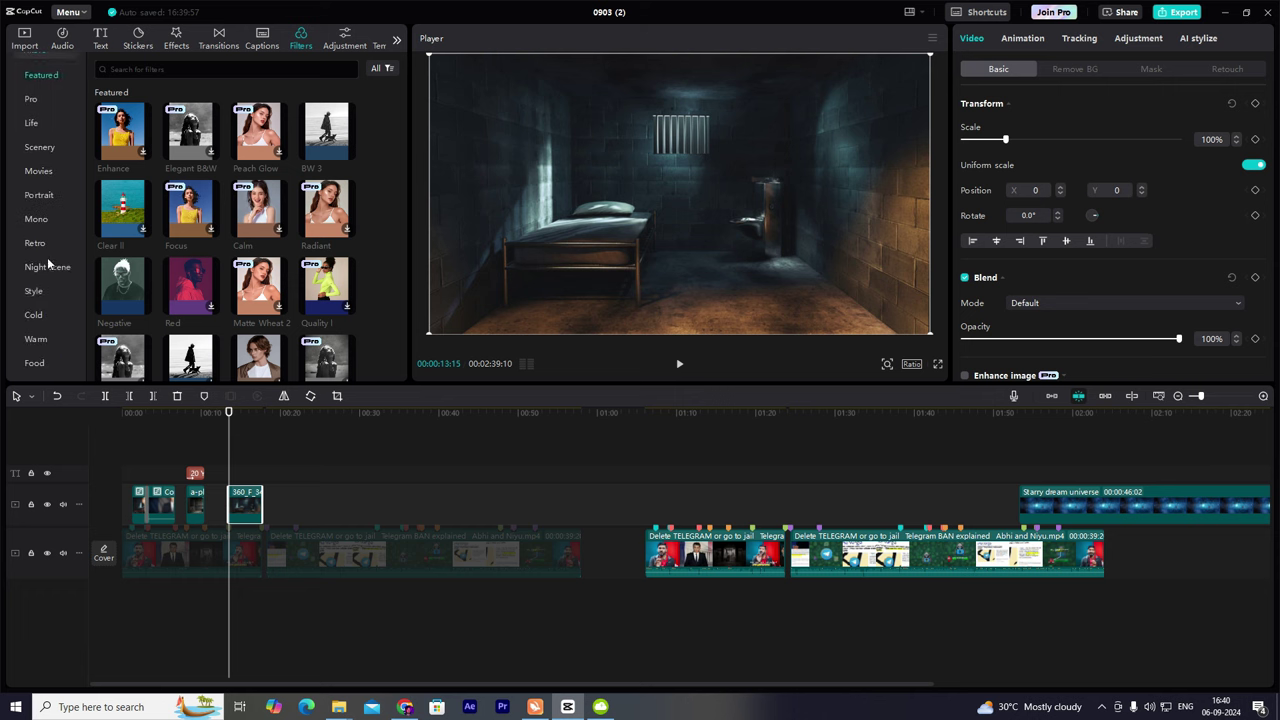
click(40, 292)
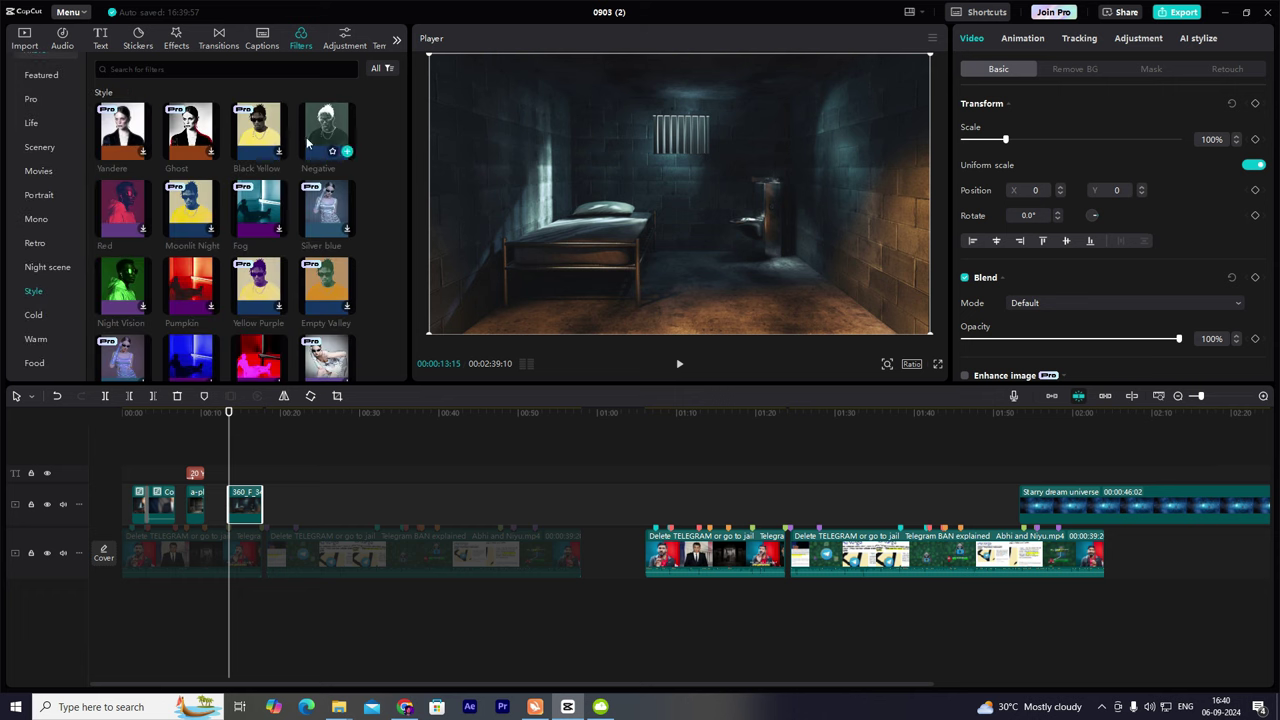
scroll(268, 212, down, 2)
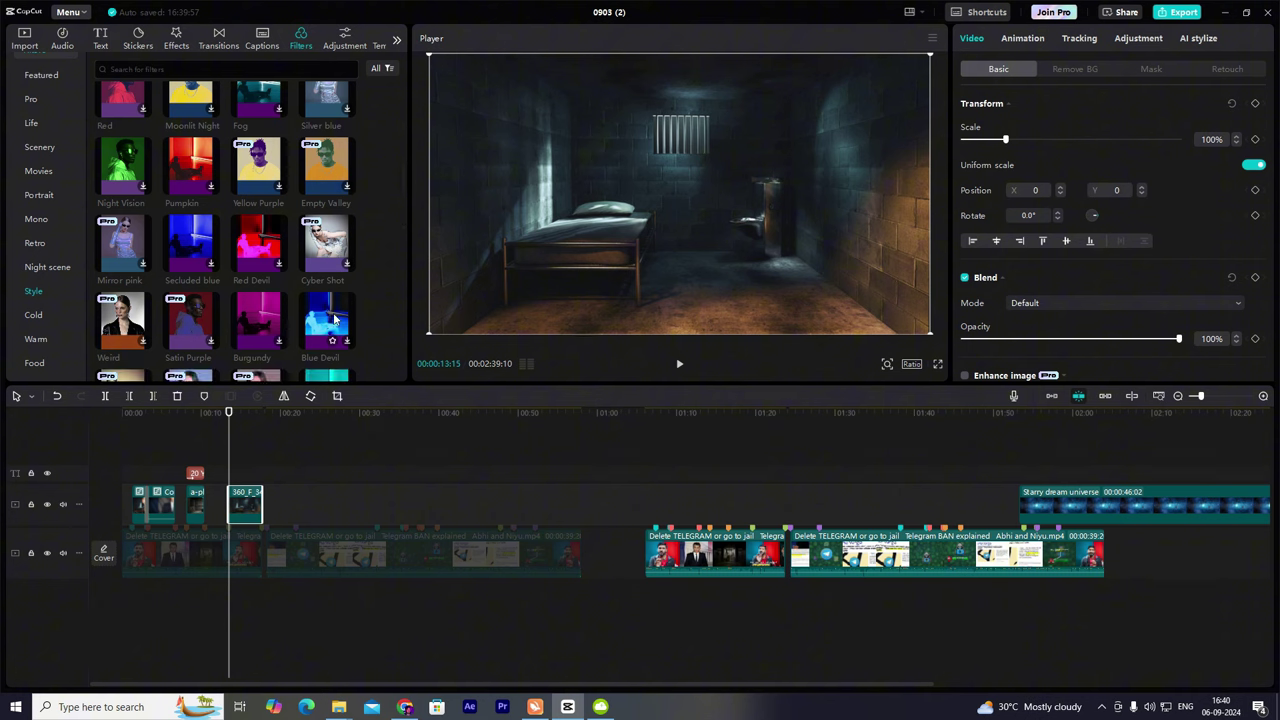
scroll(330, 316, down, 1)
click(346, 357)
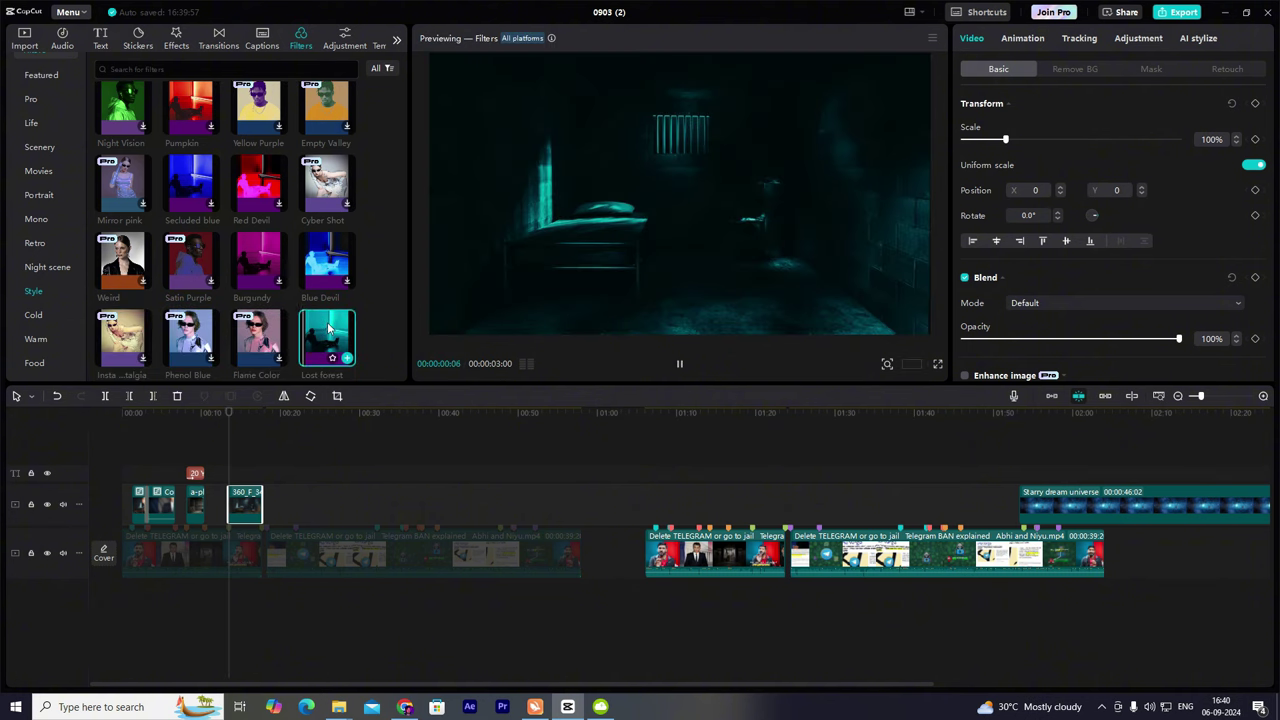
click(1008, 116)
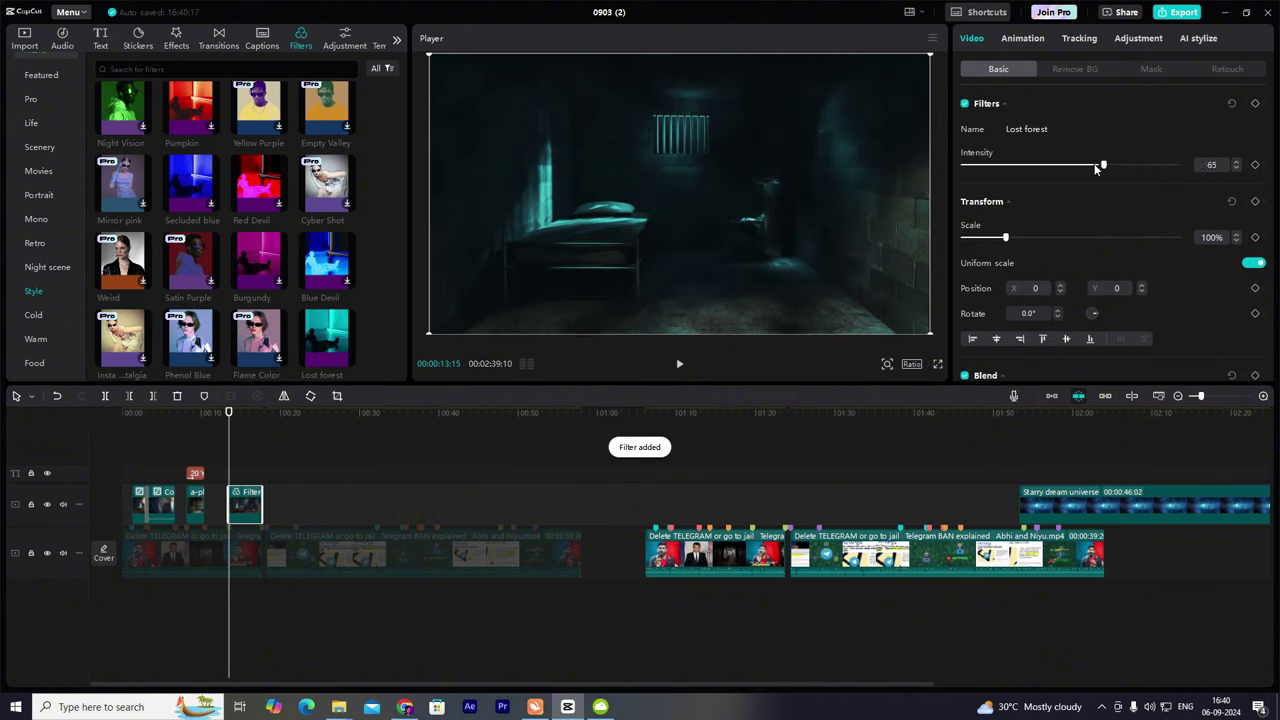
Layer the portrait cutout over the cell at 00:00:13:15, scale it to 125% and move it to X -899, Y -174.
click(24, 40)
drag(225, 155, 228, 472)
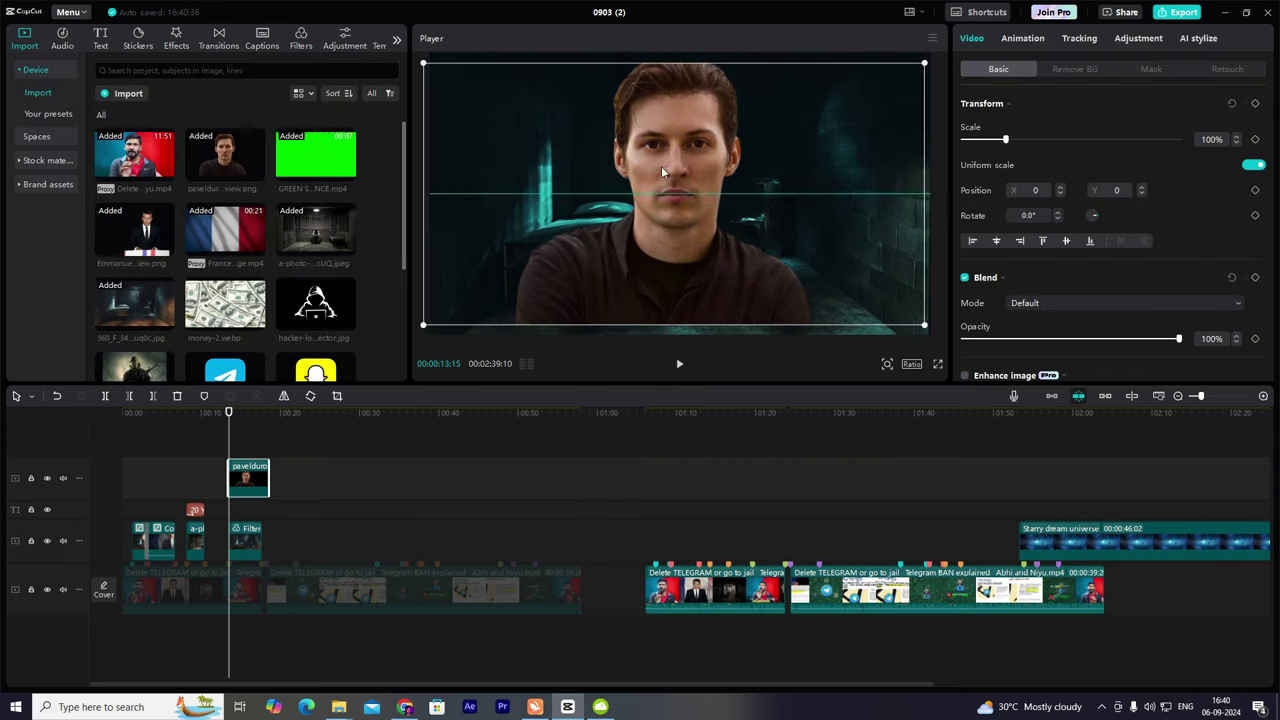
drag(664, 166, 579, 184)
drag(840, 86, 951, 80)
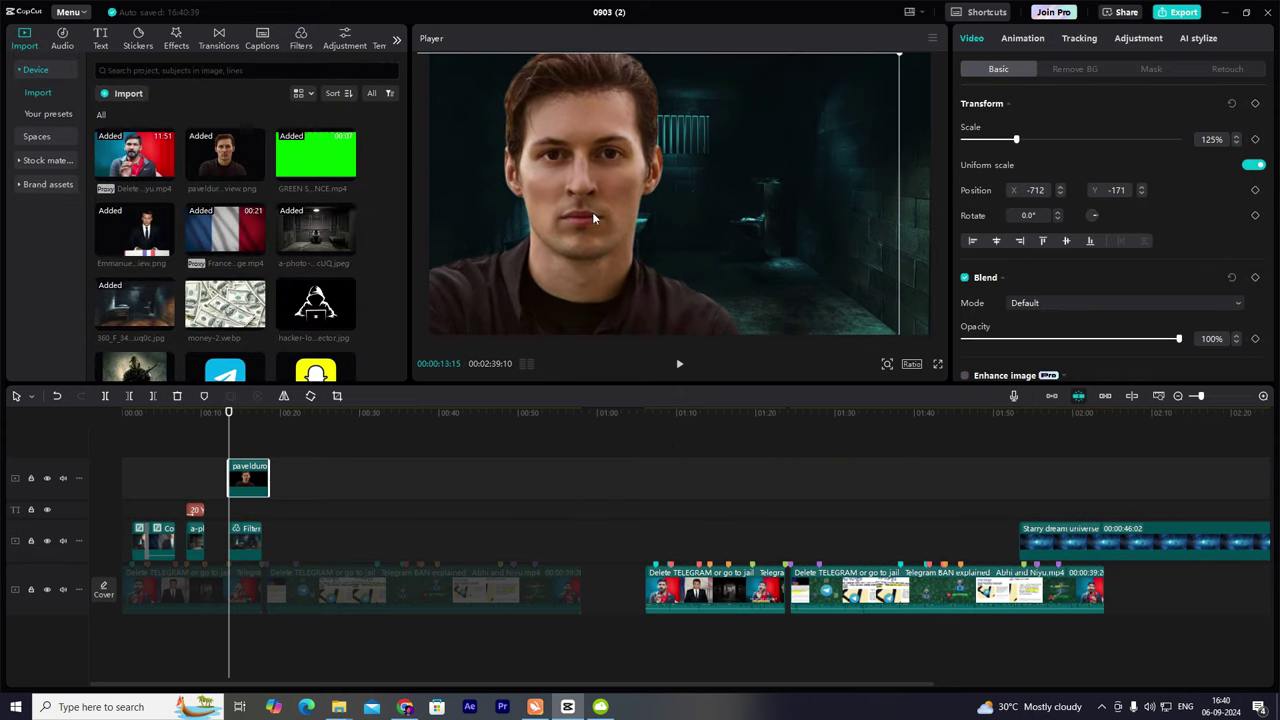
drag(592, 212, 569, 212)
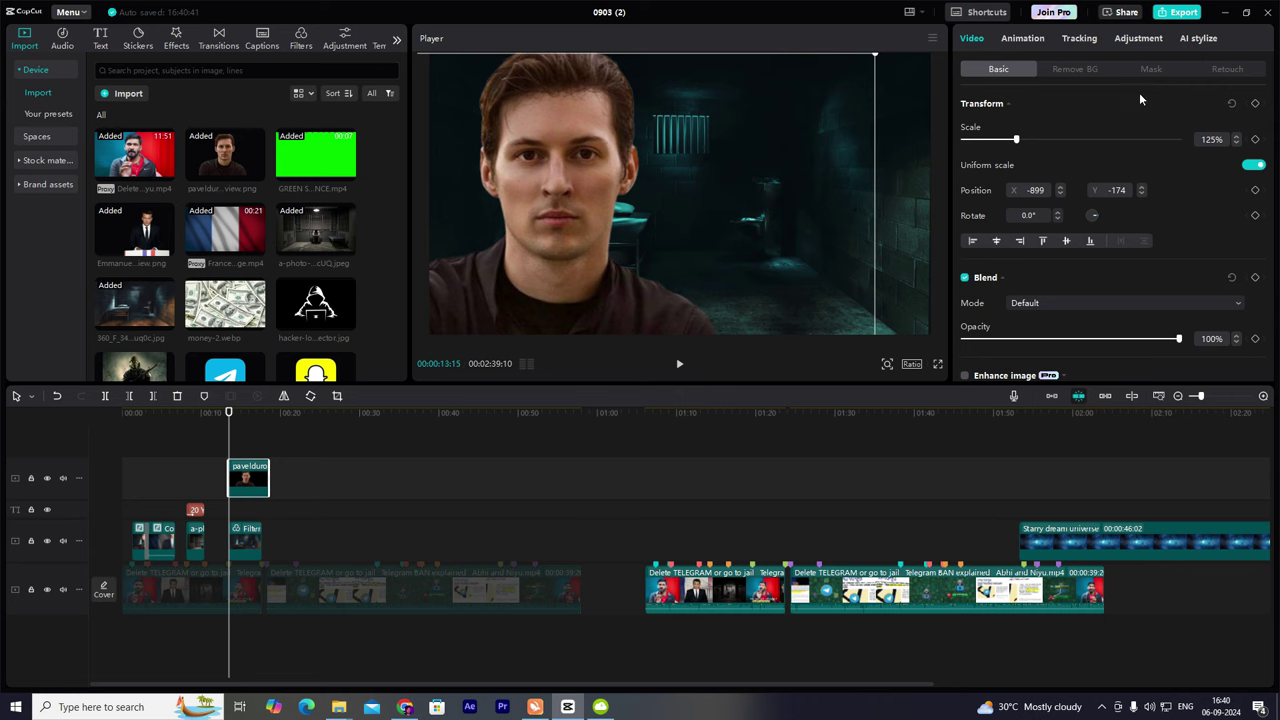
Darken the portrait cutout by lowering its exposure to about -4, and trim its clip to end with the filtered cell clip.
scroll(1110, 199, down, 5)
click(1138, 38)
scroll(1107, 266, down, 3)
scroll(1107, 266, down, 3)
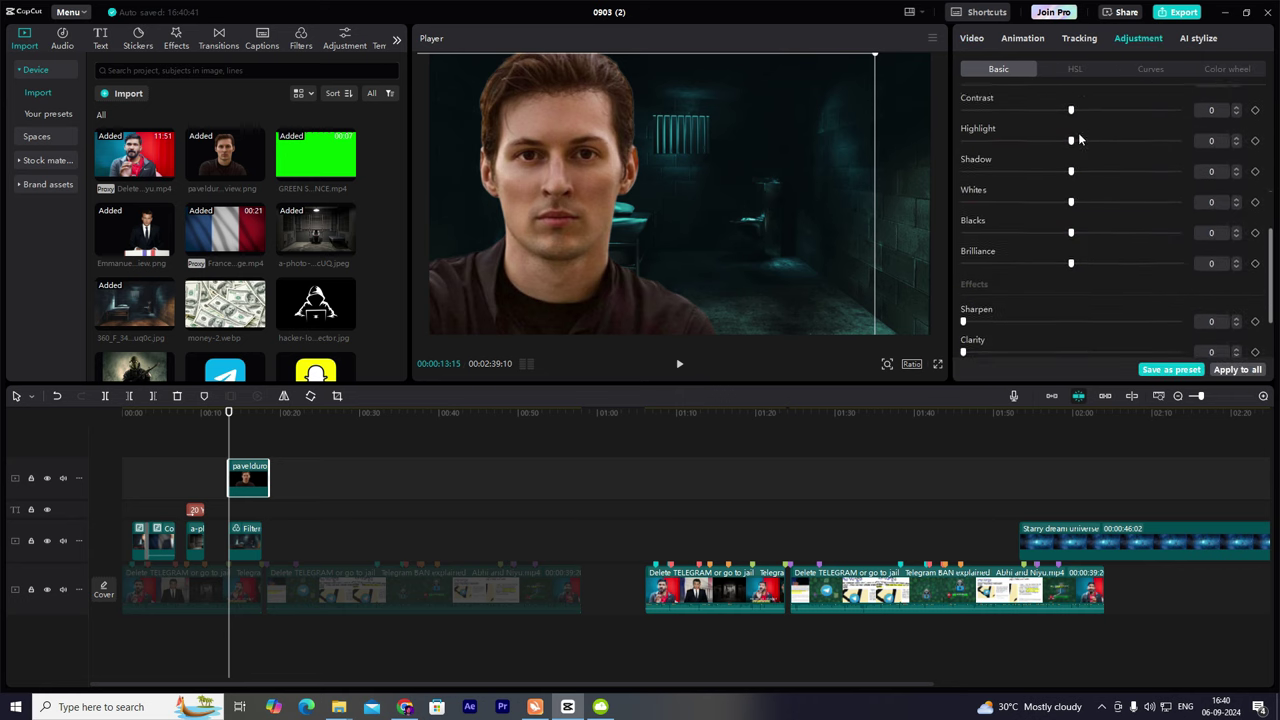
scroll(1090, 200, up, 1)
mouse_move(1071, 124)
mouse_down()
mouse_move(1044, 130)
mouse_move(1069, 140)
mouse_up()
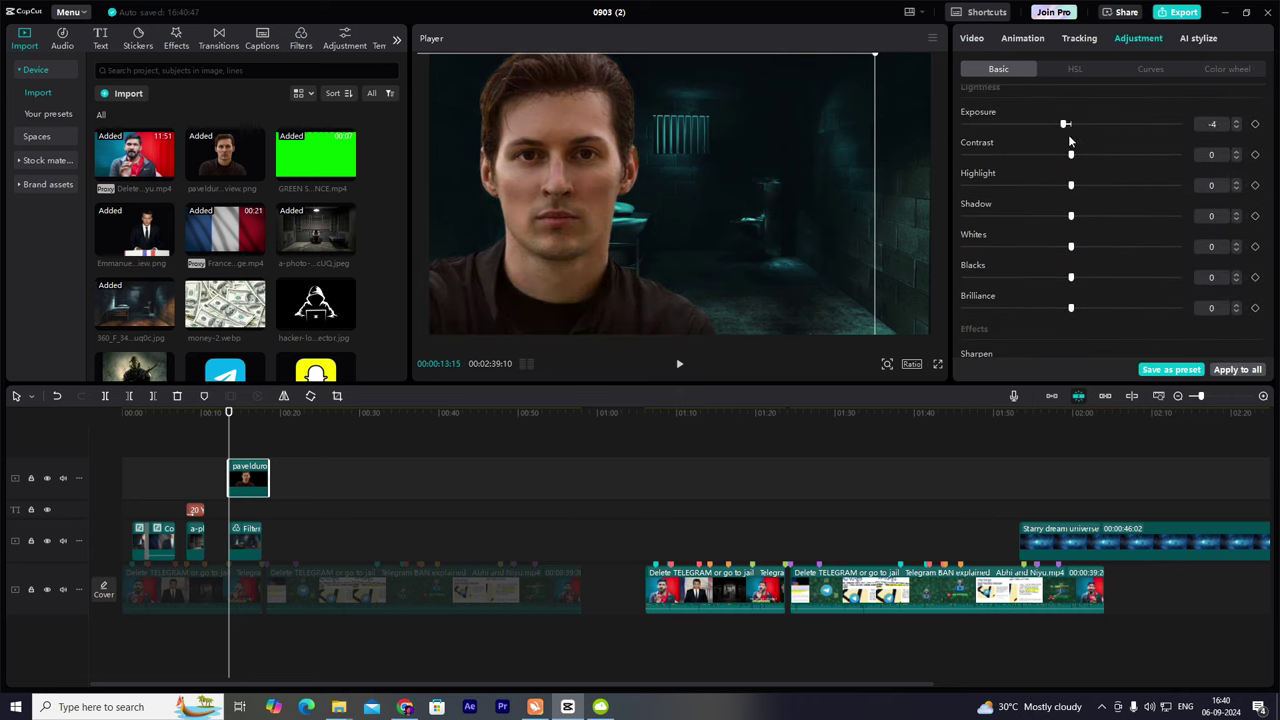
drag(755, 494, 818, 511)
drag(269, 480, 263, 480)
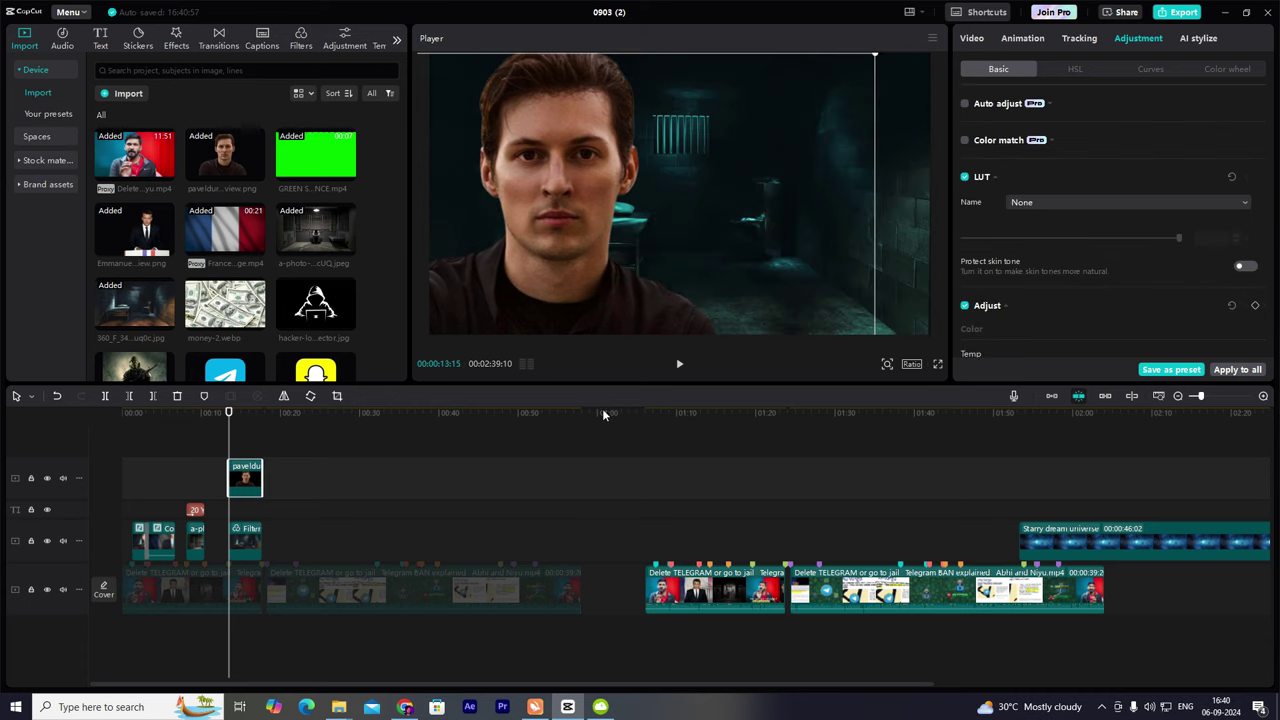
Layer the money-2.webp image above the portrait at 00:00:13:15 and scale it down to 24%.
click(297, 473)
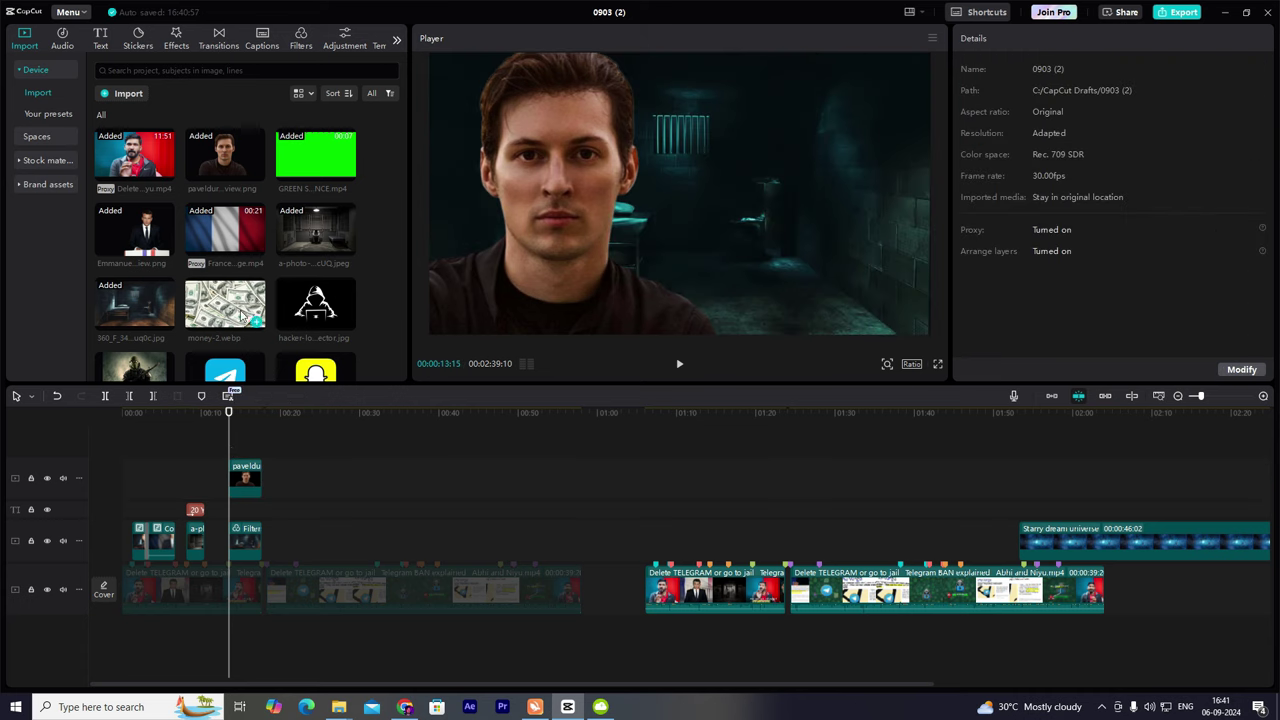
drag(232, 443, 234, 445)
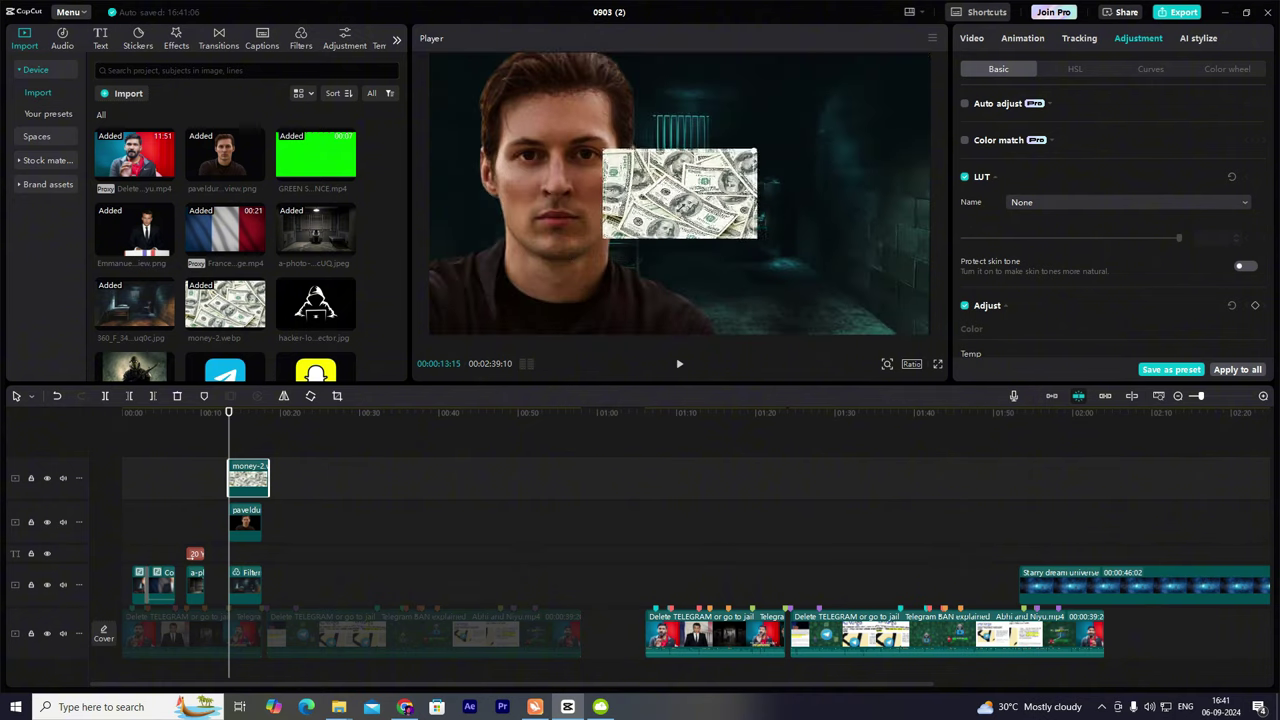
click(972, 39)
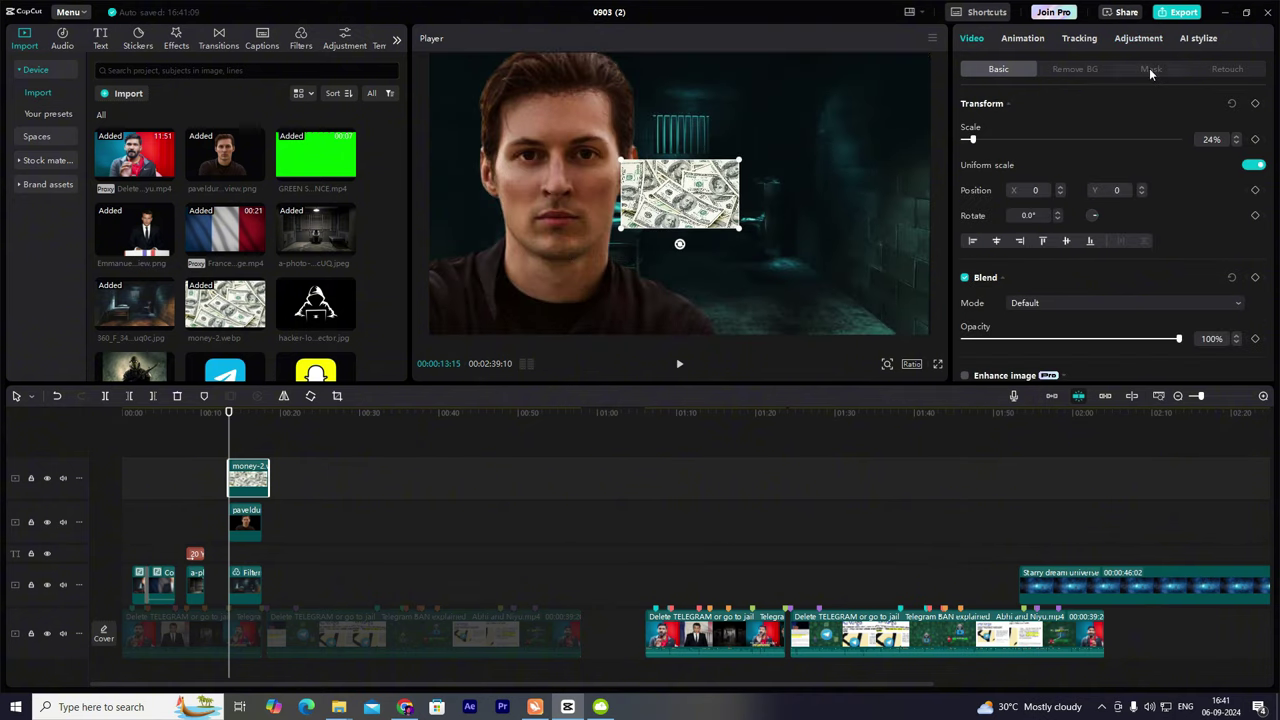
Mask the money image with a round-cornered rectangle sized about 514 by 402, positioned at Y 48.
click(1150, 69)
click(1186, 142)
drag(707, 200, 702, 200)
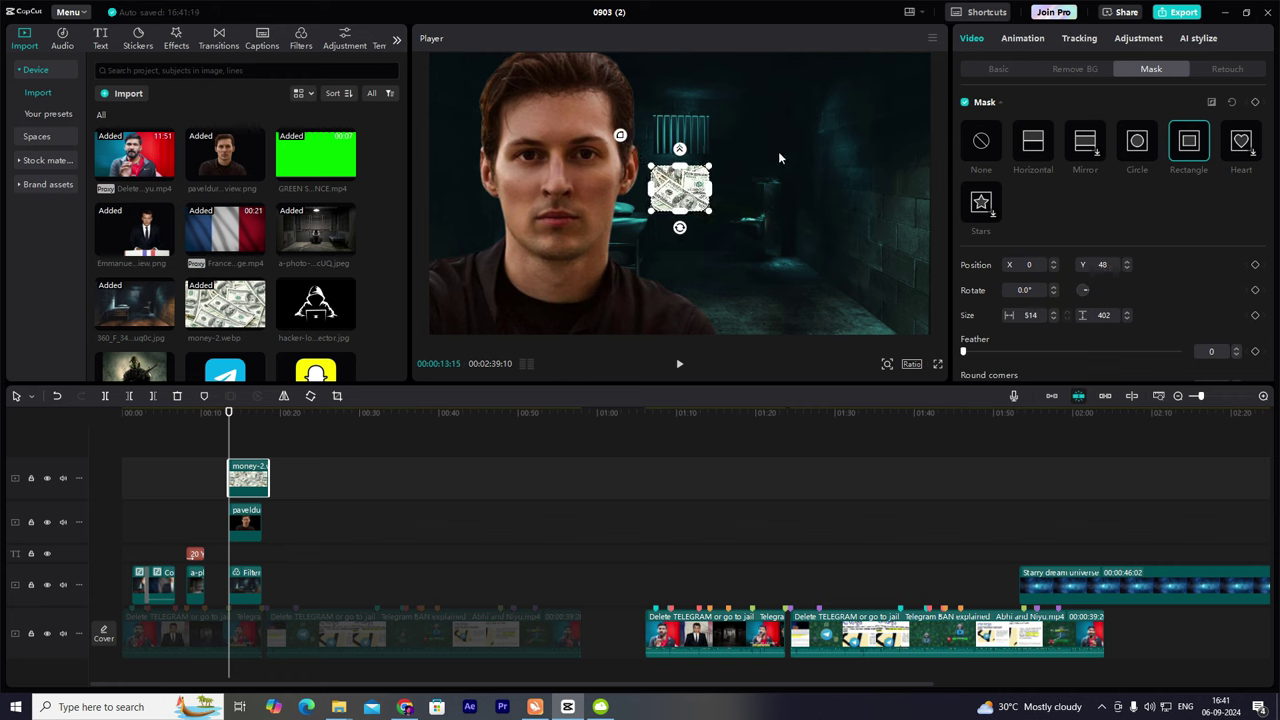
click(249, 438)
click(638, 232)
Set the money image's vignette adjustment to 50.
click(999, 69)
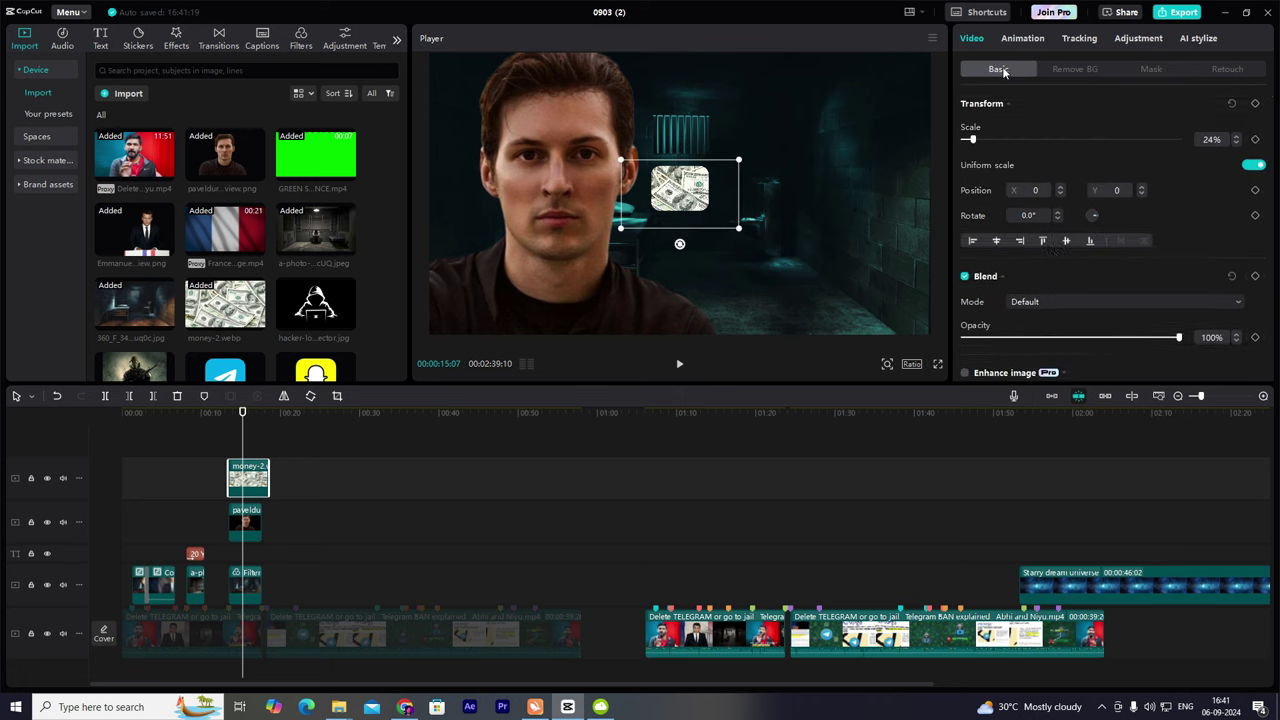
scroll(1062, 274, down, 10)
click(1138, 38)
scroll(1072, 330, down, 10)
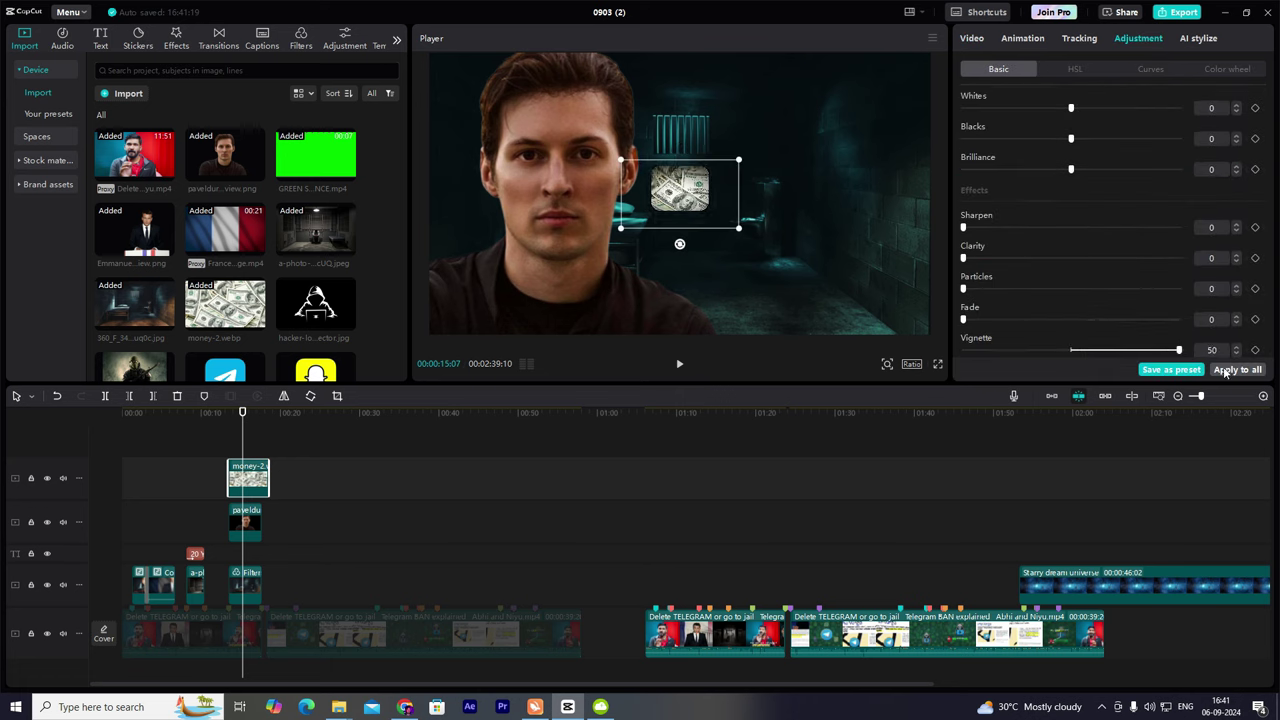
Enlarge the money image slightly, place it to the upper right of the portrait, and trim its clip to match the portrait's.
drag(740, 229, 759, 239)
drag(710, 200, 782, 122)
click(225, 442)
drag(267, 470, 262, 470)
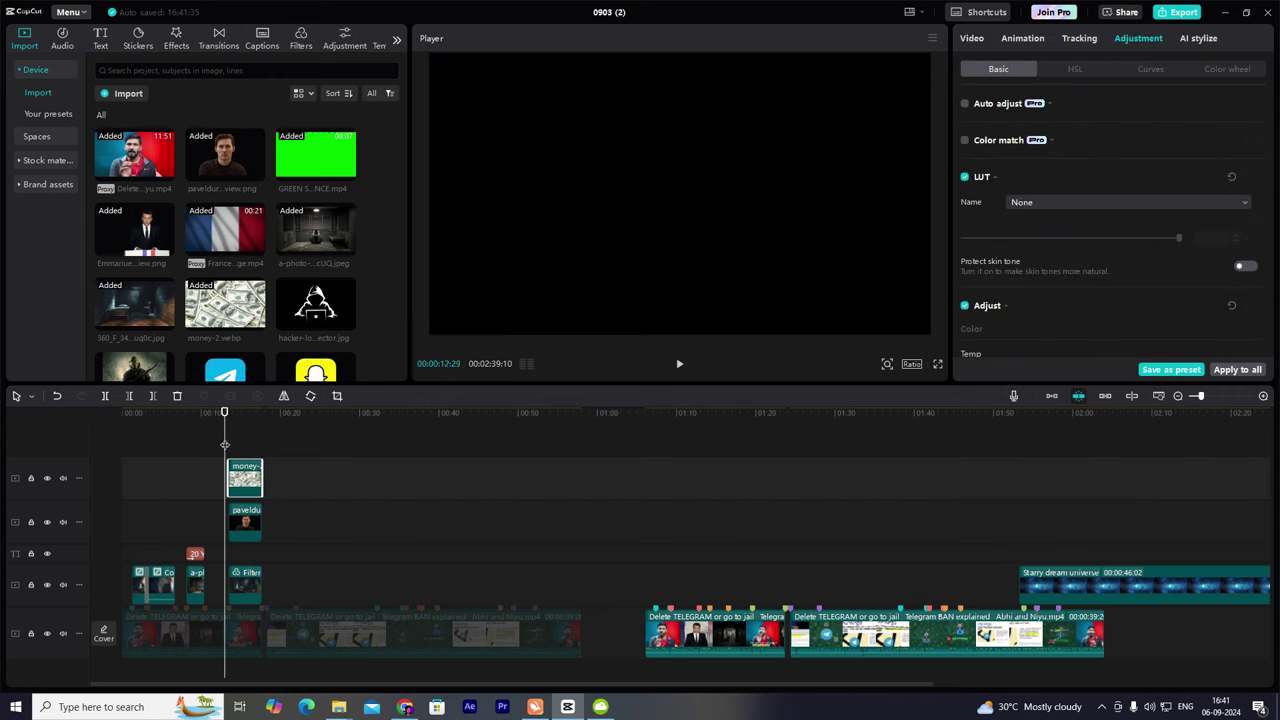
Duplicate the money clip, replace the copy with the hacker image, and place it directly below the money image at matching size.
click(241, 452)
key(ctrl+v)
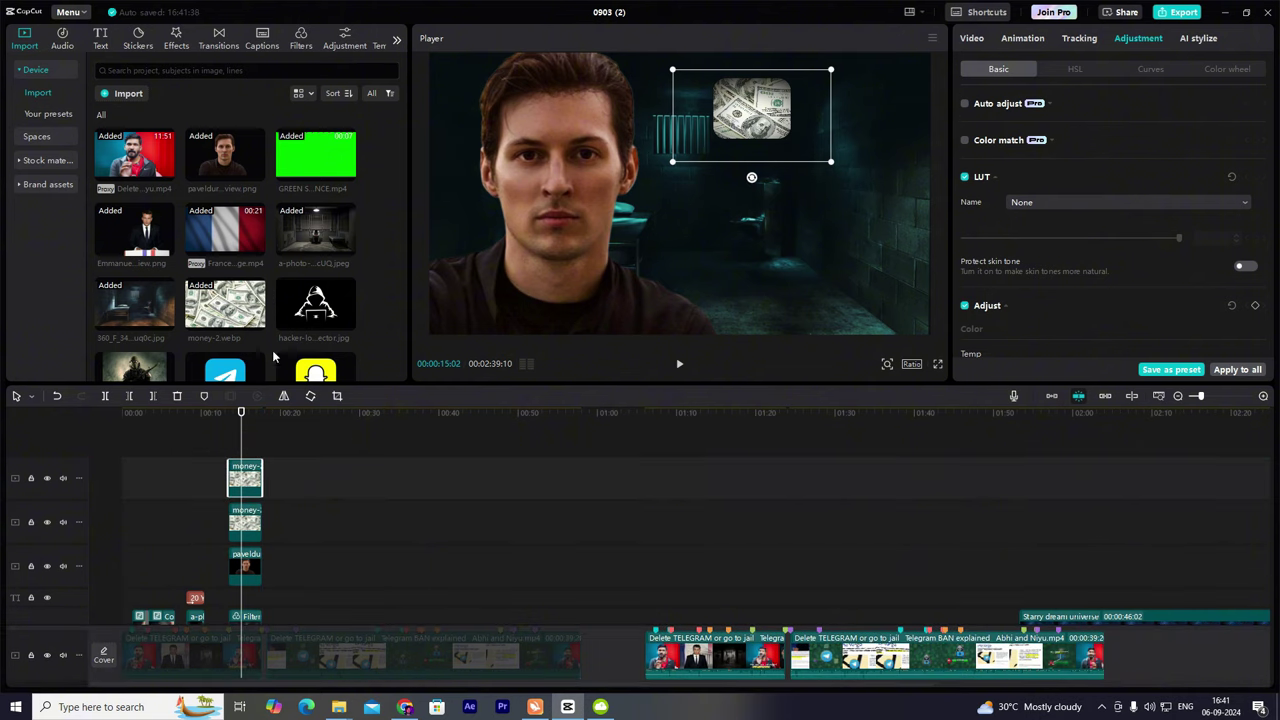
drag(316, 305, 250, 478)
click(686, 467)
drag(754, 130, 752, 202)
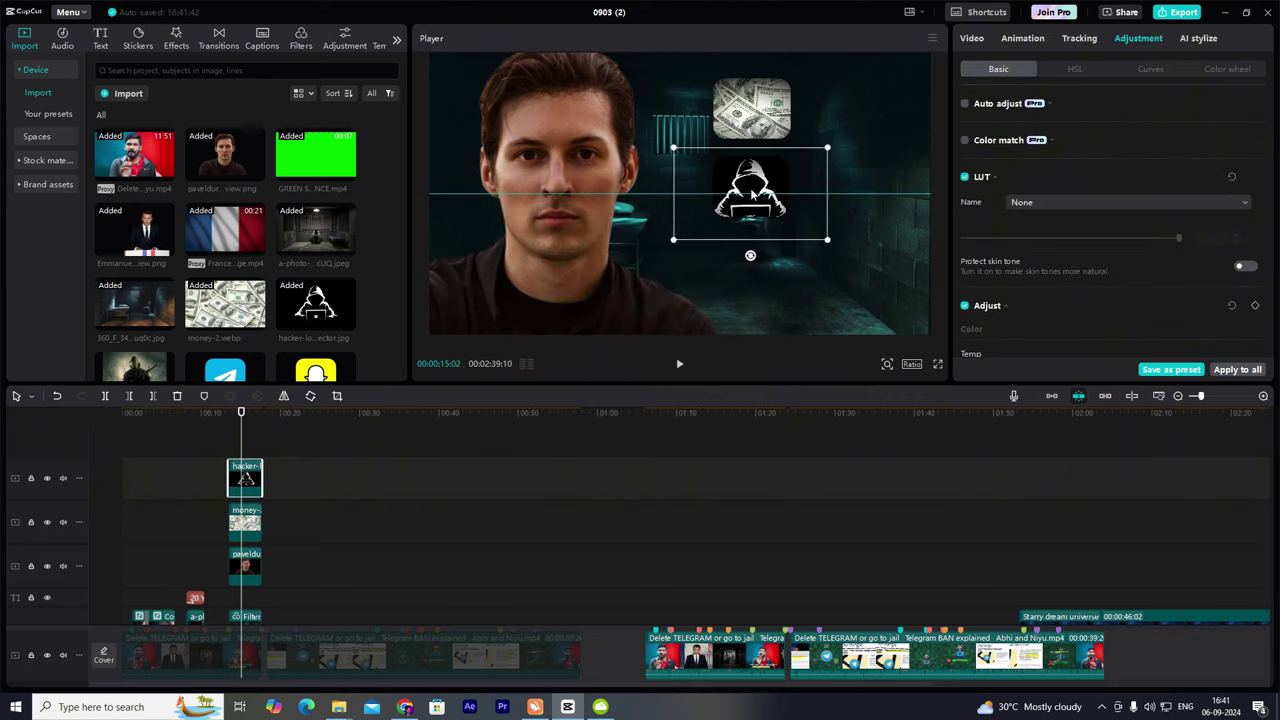
mouse_move(827, 240)
mouse_down()
mouse_move(846, 252)
mouse_move(836, 241)
mouse_up()
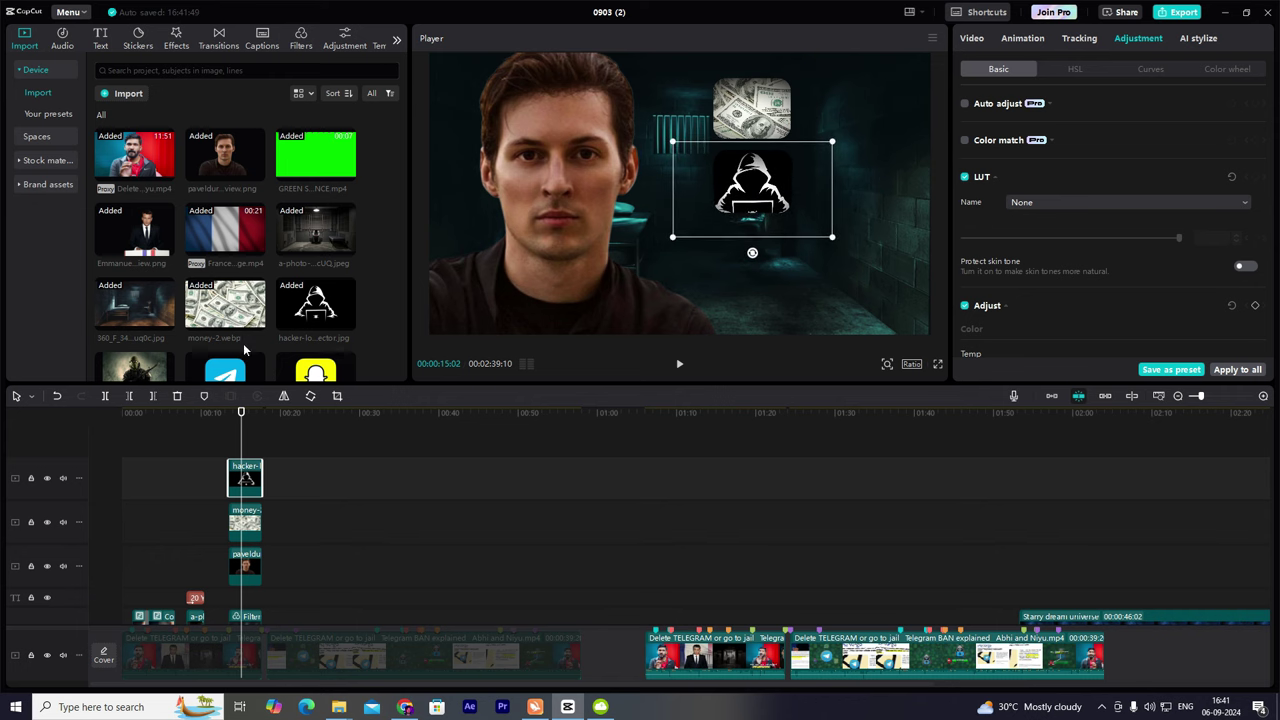
Add another masked copy of the image clip, replace it with the armed soldier image, and place it below the hacker image.
scroll(140, 318, down, 1)
drag(248, 459, 248, 459)
drag(134, 319, 245, 489)
click(679, 492)
drag(772, 162, 772, 251)
drag(830, 211, 763, 253)
Add a text clip at 00:00:13:15 reading "Money Laundering", trimmed to end with the image clips.
click(229, 443)
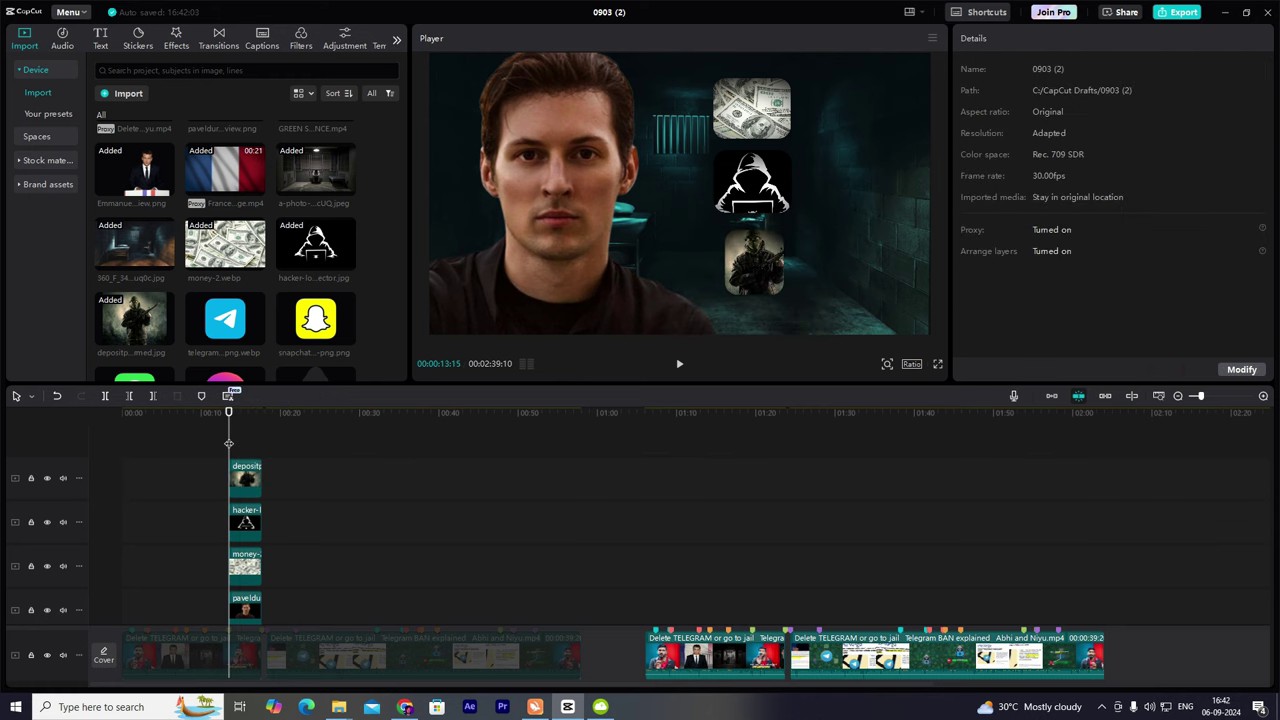
drag(123, 108, 268, 465)
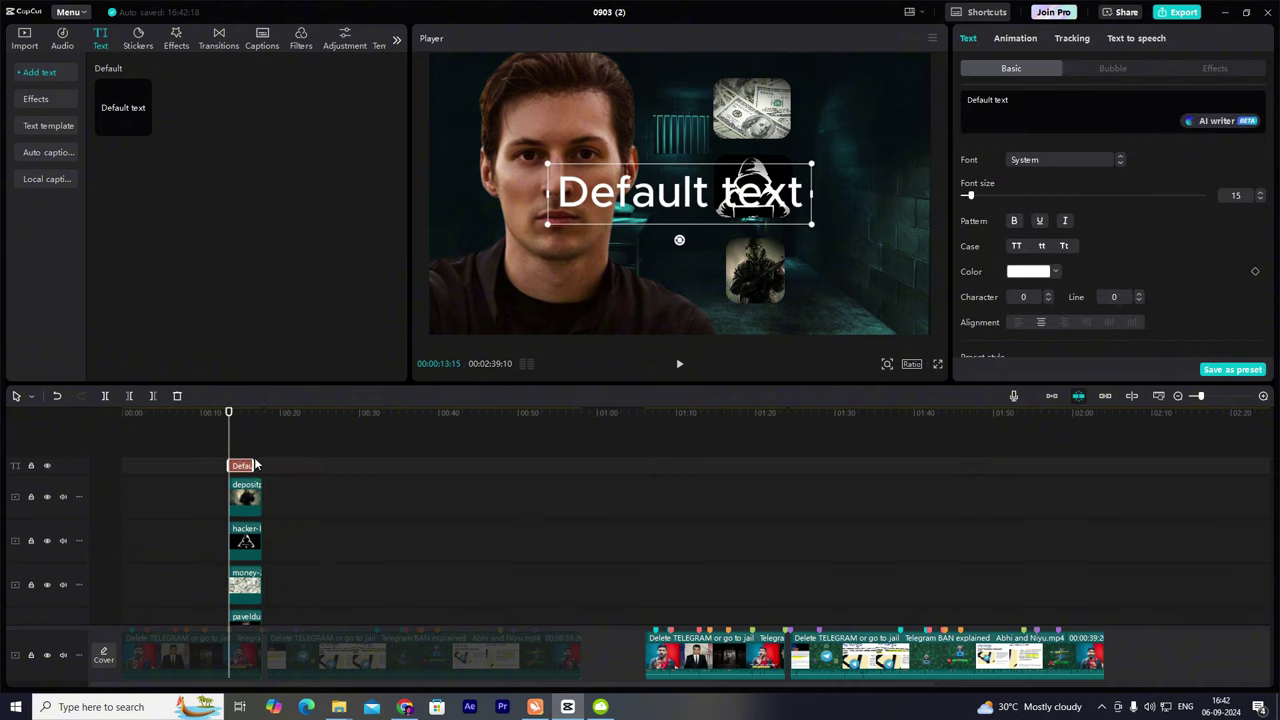
key(ctrl+a)
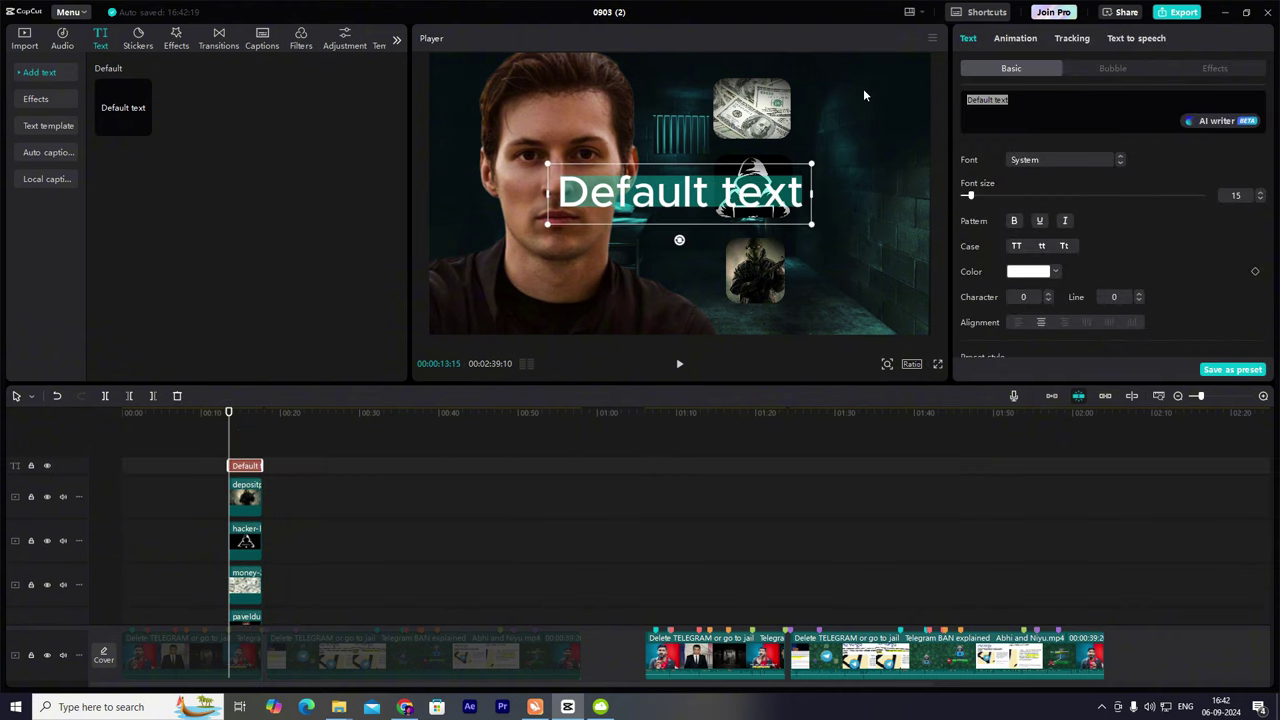
text(Money L)
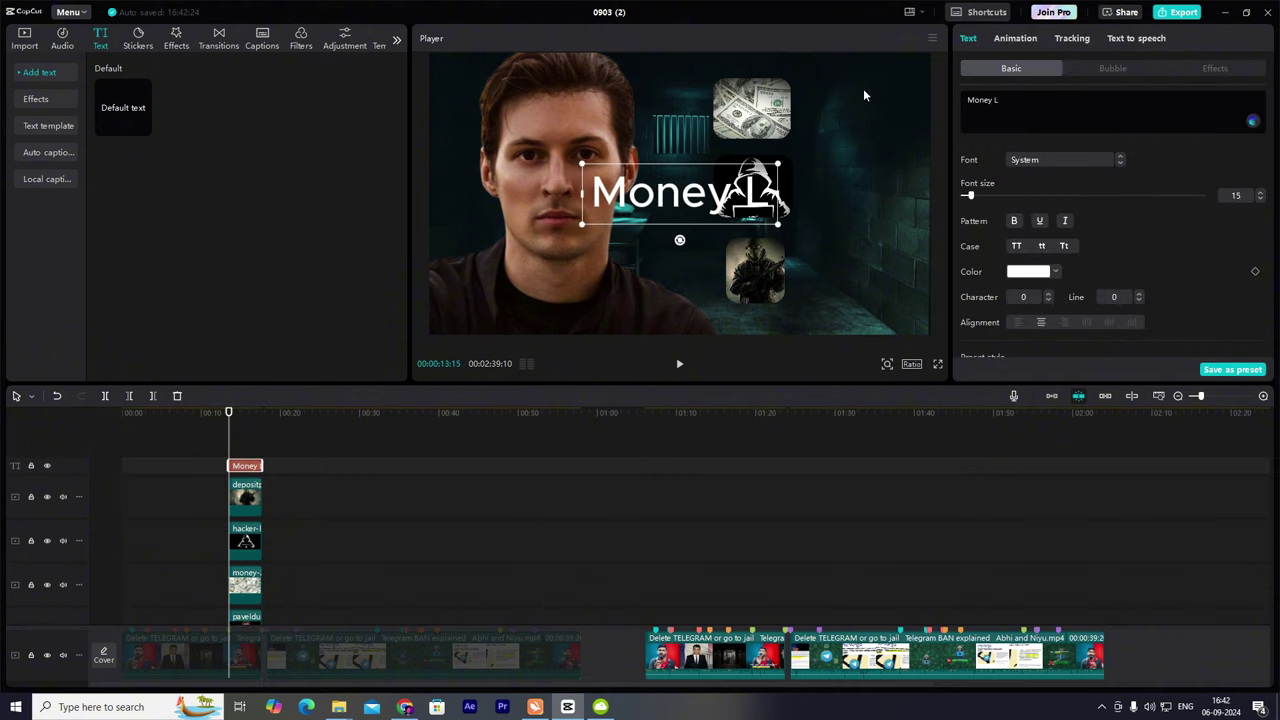
text(aundering)
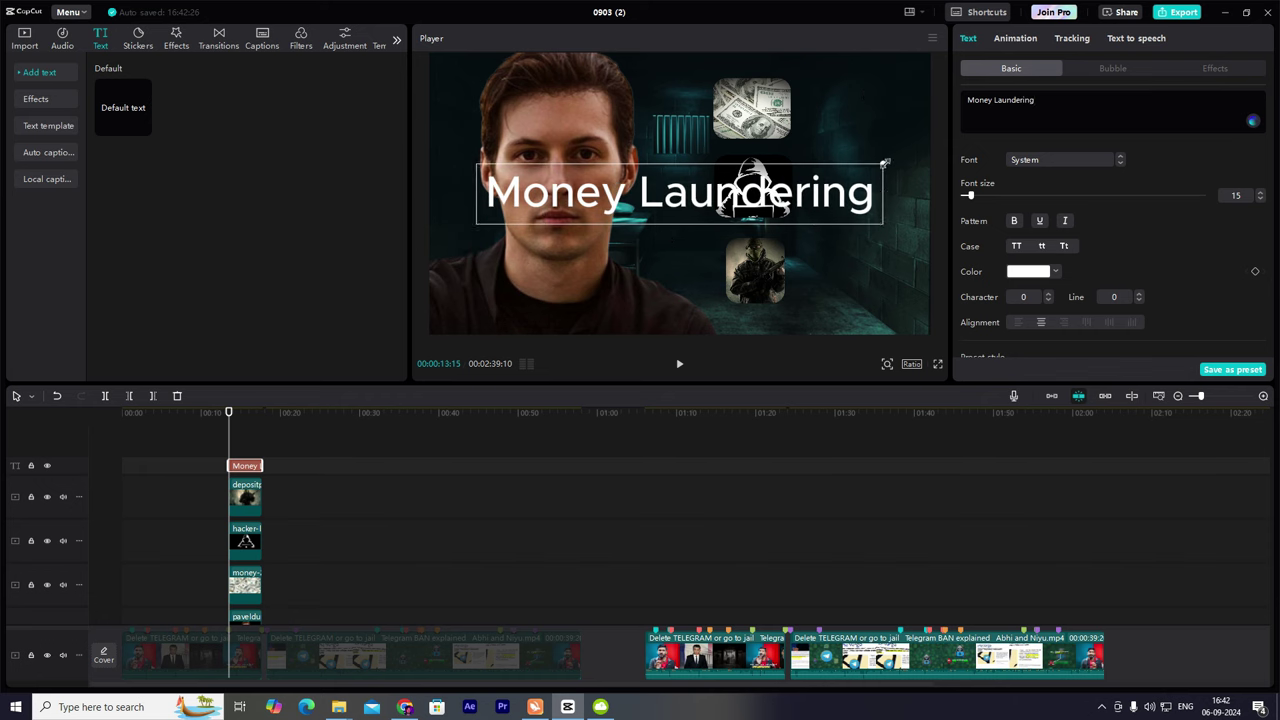
Shrink the "Money Laundering" text and place it to the right of the money image.
click(811, 125)
key(ctrl+z)
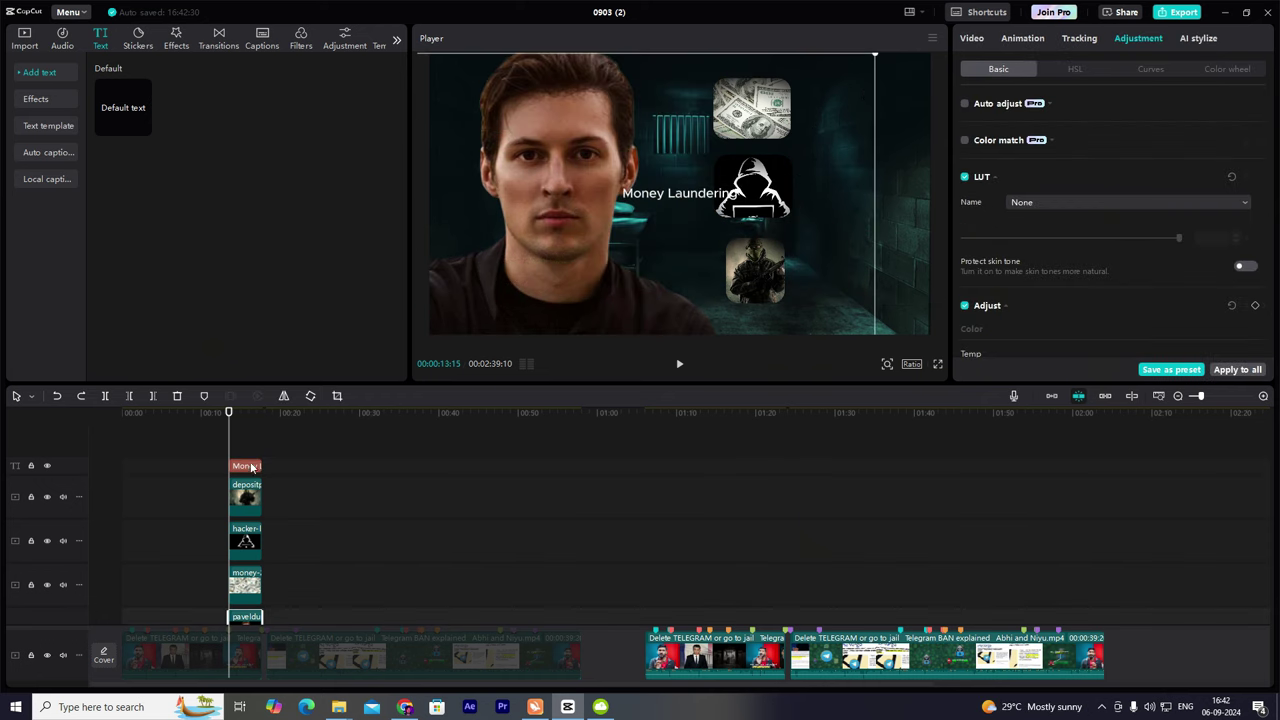
click(688, 199)
drag(688, 199, 866, 107)
Set the "Money Laundering" text to Montserrat ExtraBold and apply the Type 2 entrance animation with a 1.0 s duration.
click(1061, 162)
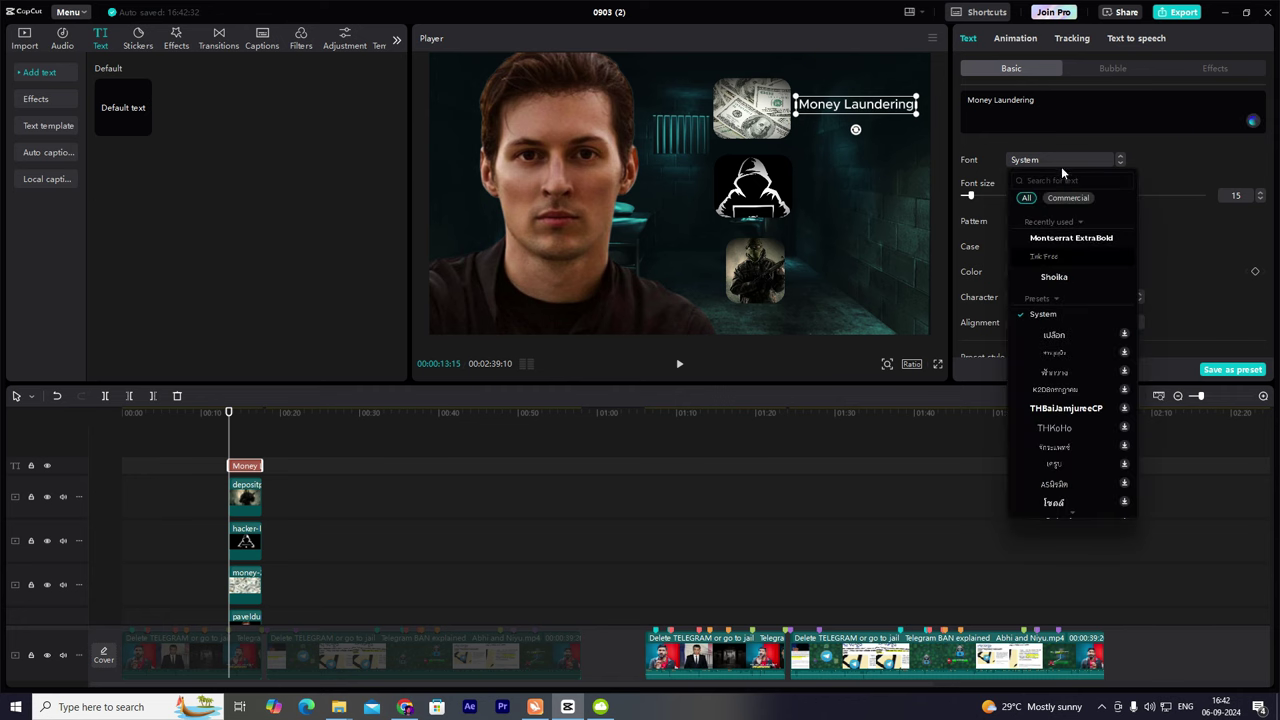
click(1082, 238)
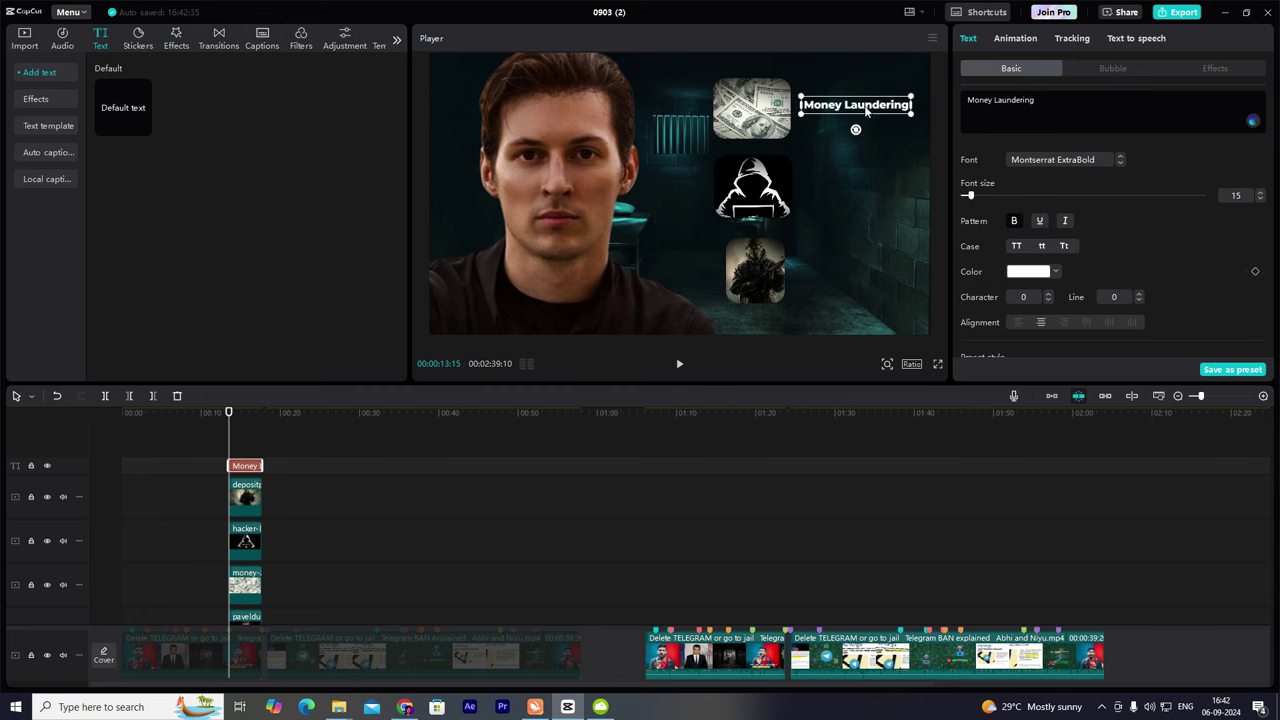
drag(866, 112, 858, 110)
click(1016, 40)
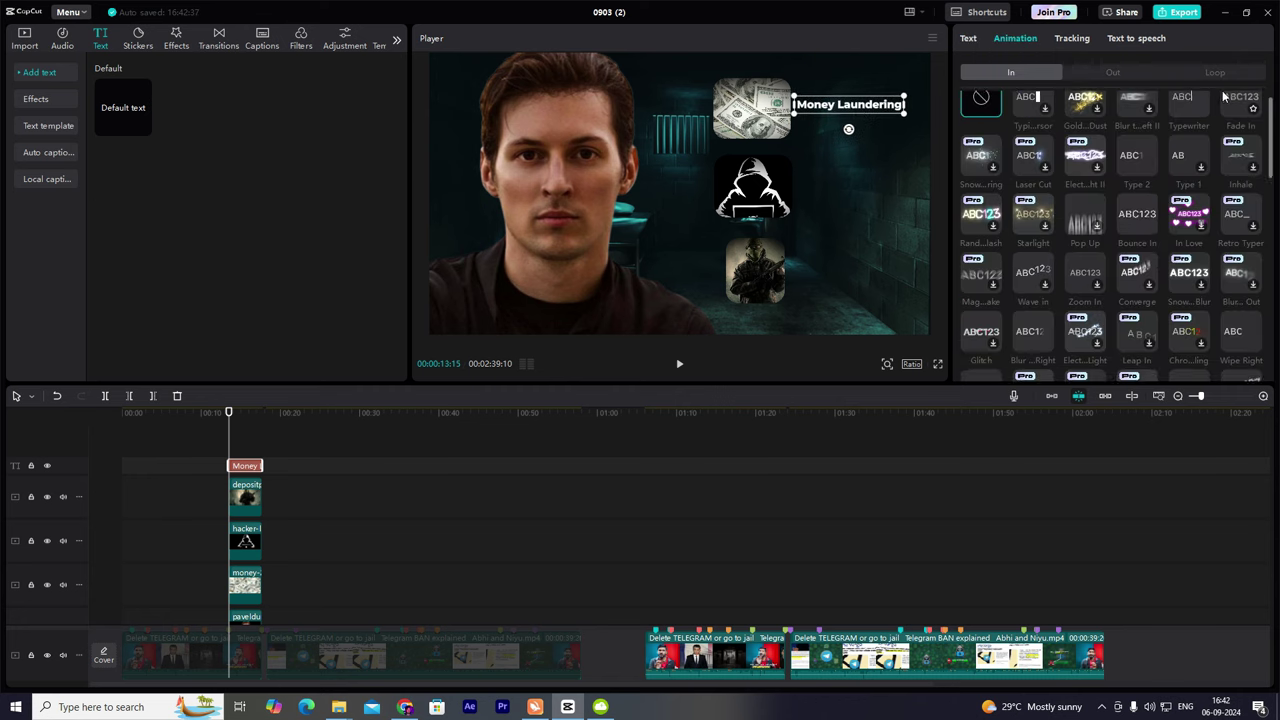
click(1145, 183)
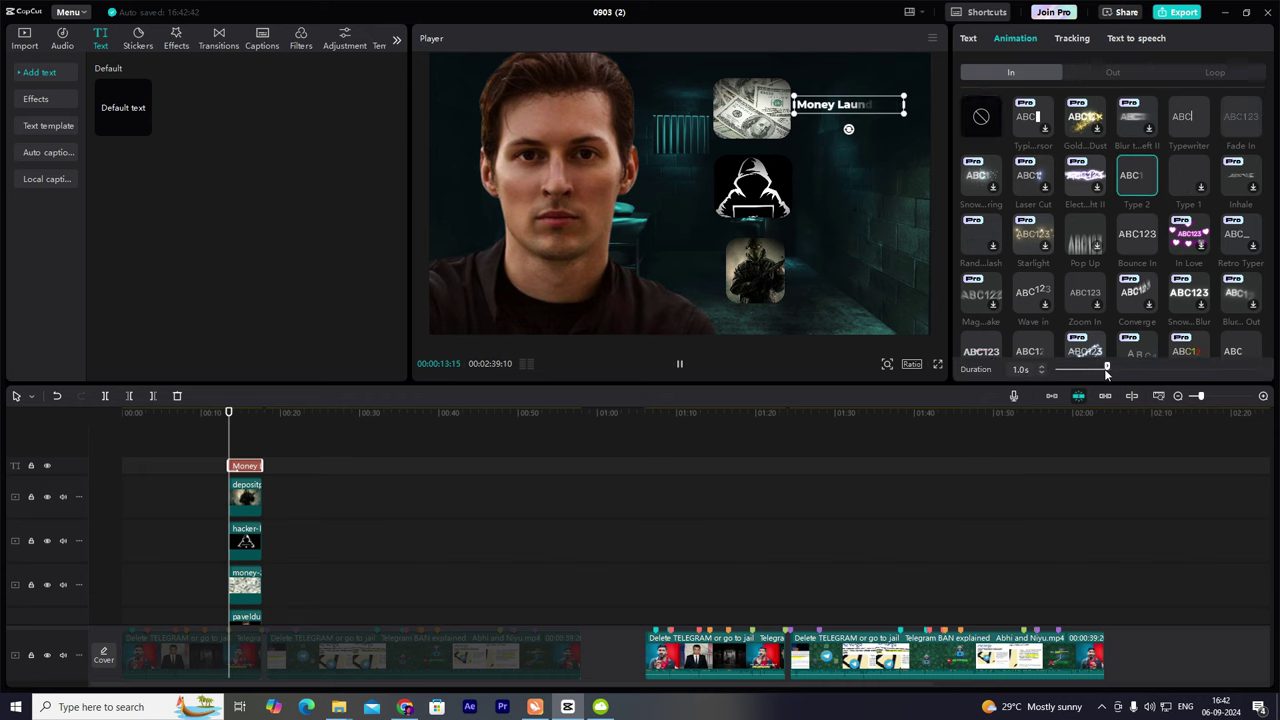
Duplicate the title at 00:00:14:16, change the copy to "Fraud", and place it beside the hacker image.
drag(249, 472, 262, 467)
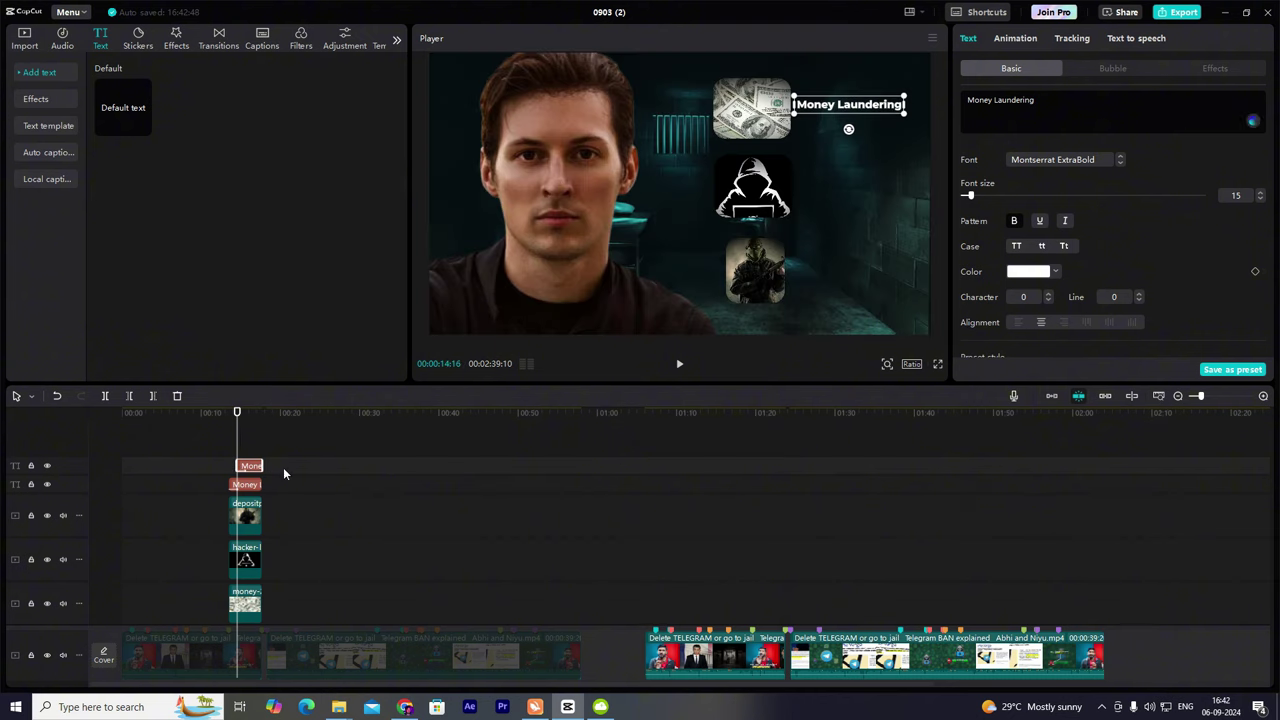
key(ctrl+a)
text(Fr)
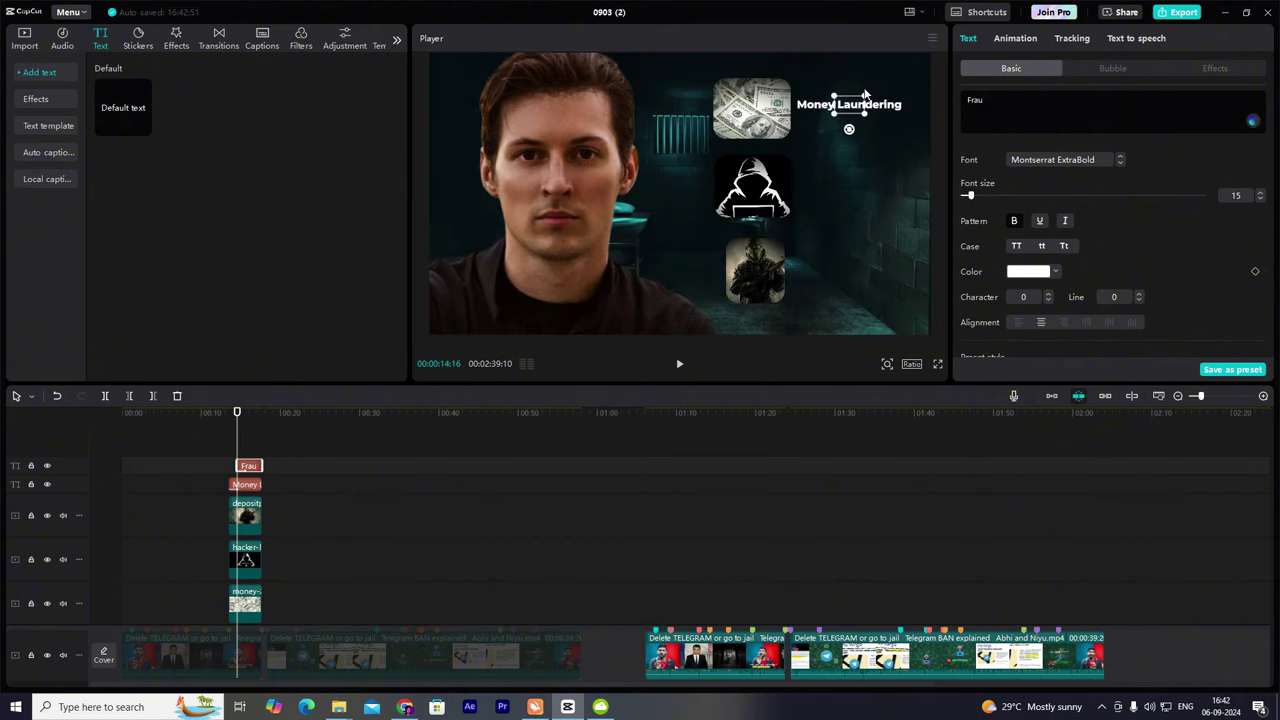
drag(851, 108, 821, 191)
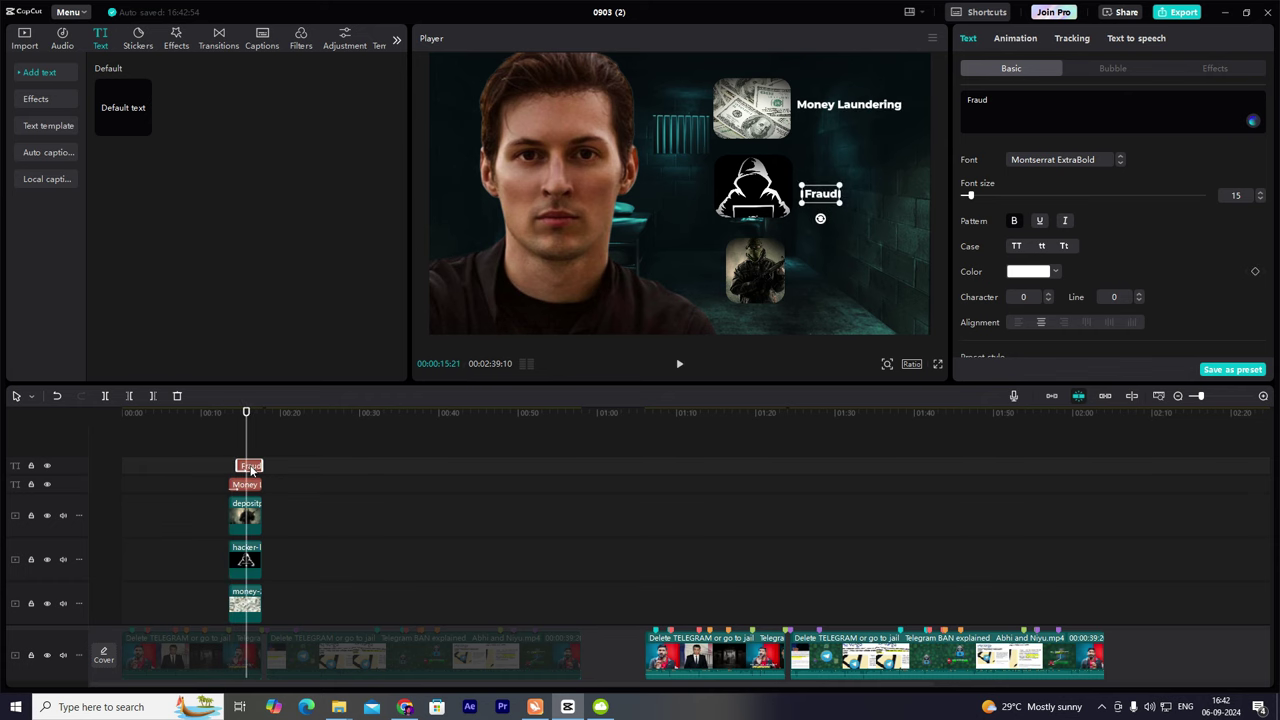
Add a title copy at 00:00:15:21 reading "Terrorism", place it beside the soldier image, and trim it to the scene's end.
key(ctrl+v)
text(Terrorism)
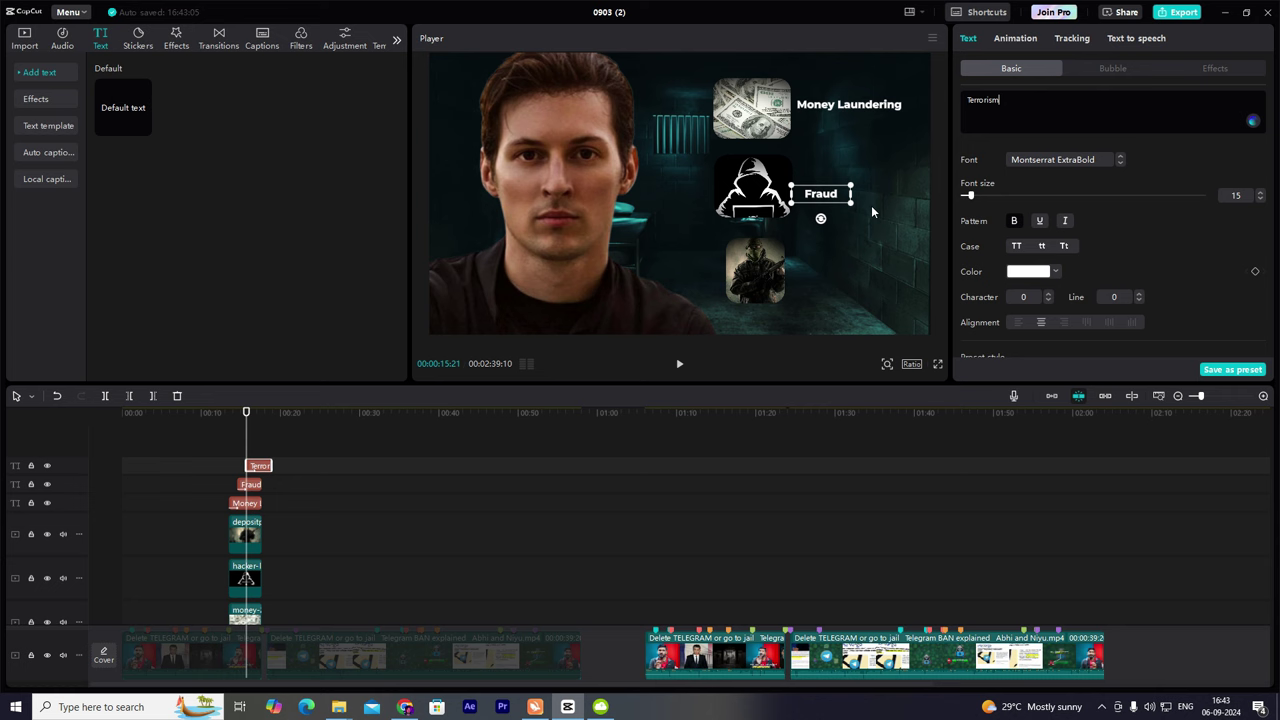
drag(835, 197, 838, 273)
click(237, 446)
drag(271, 466, 262, 466)
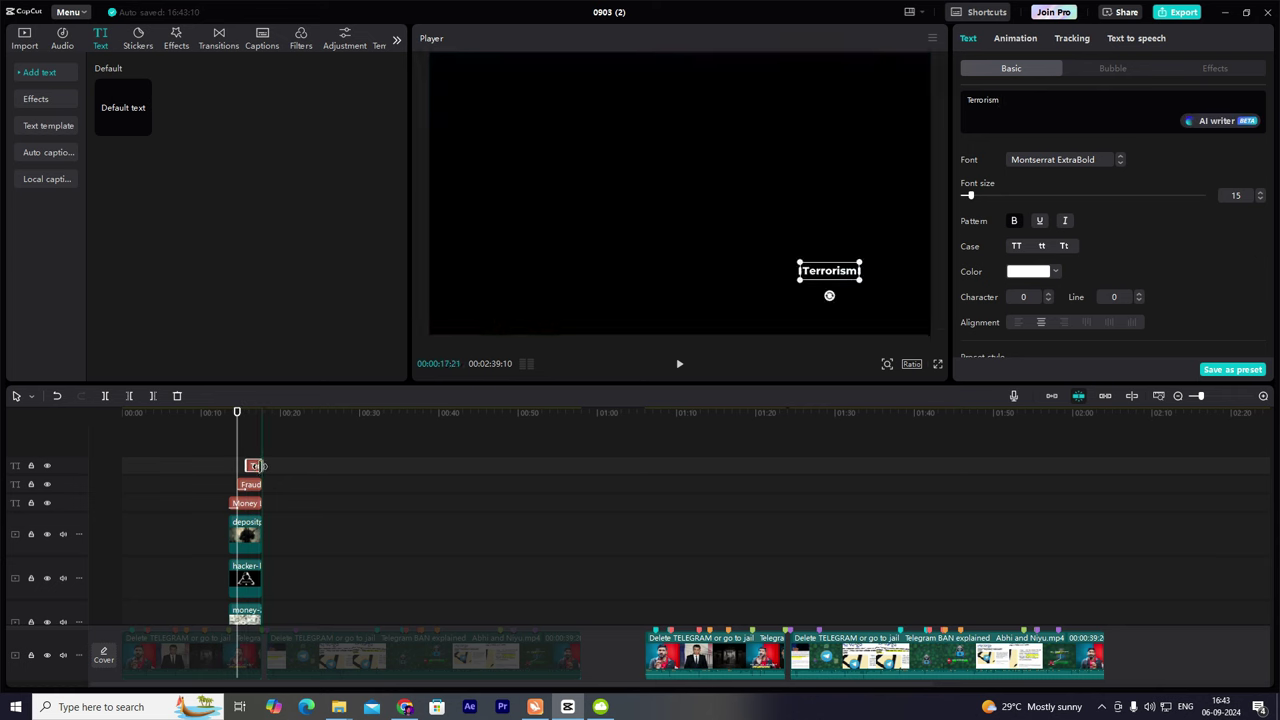
Play back the scene to check the timing of the three animated titles beside their images.
key(space)
key(space)
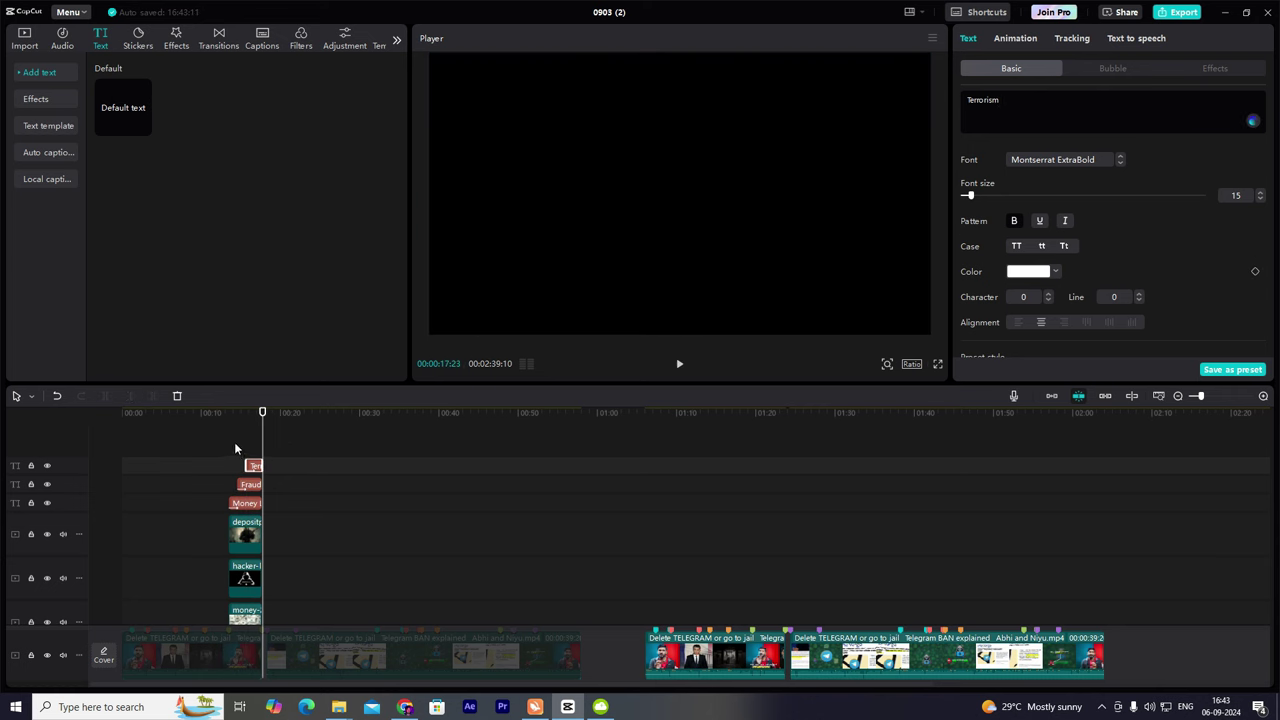
click(234, 442)
click(263, 463)
scroll(263, 463, down, 3)
click(223, 513)
key(space)
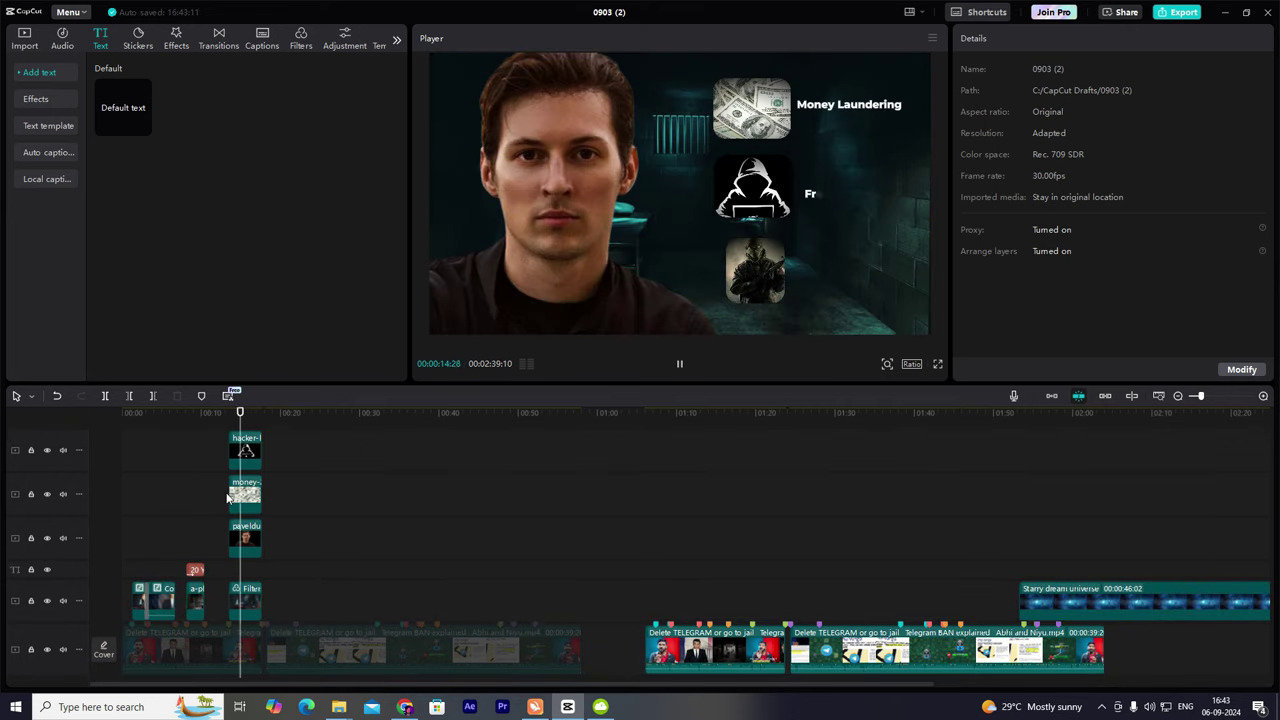
Apply the Slide Up entrance animation to the soldier image with a 0.5 s duration.
scroll(238, 494, up, 2)
click(245, 532)
click(1022, 38)
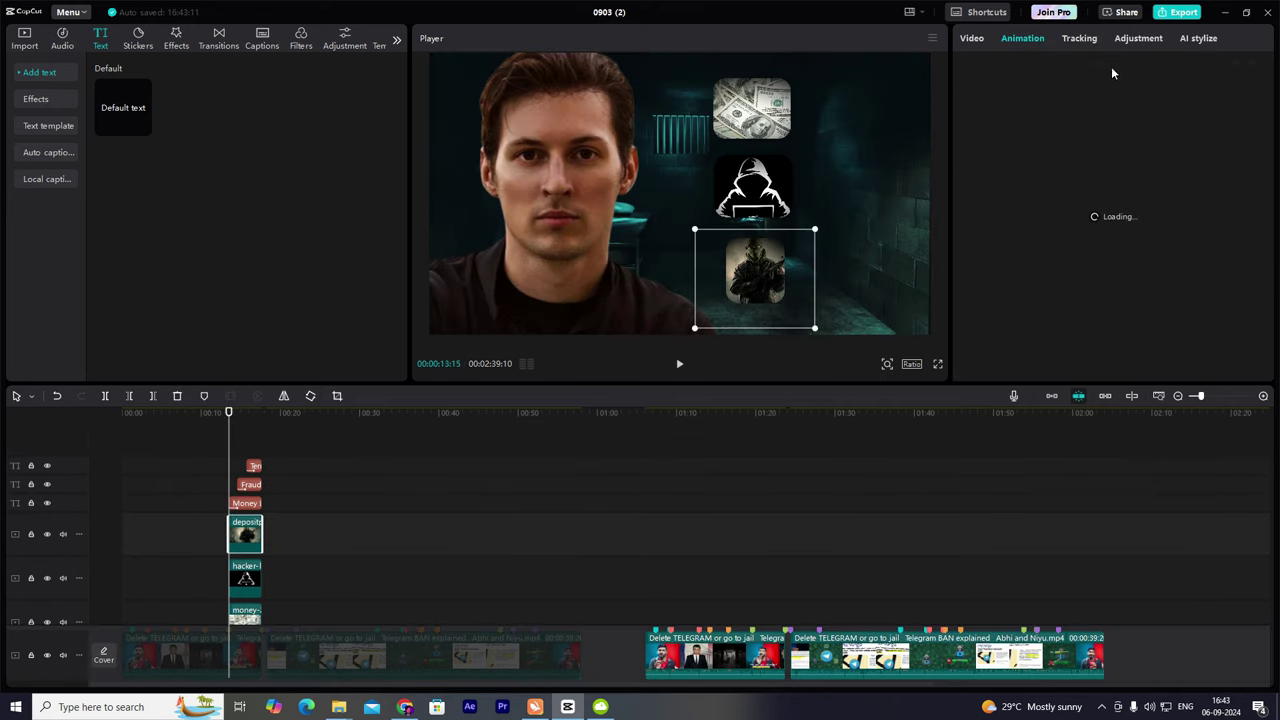
click(1247, 124)
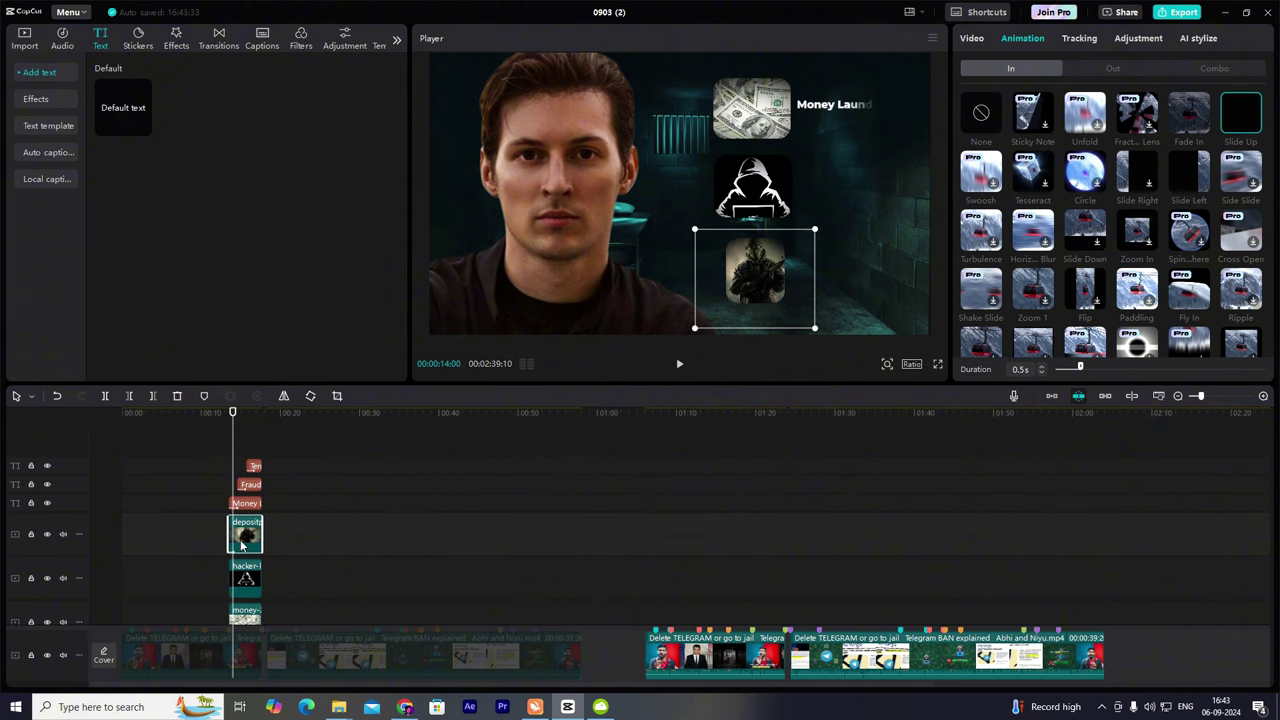
Apply the Slide Up entrance animation to the money image with a 0.7 s duration.
scroll(253, 545, down, 2)
click(245, 573)
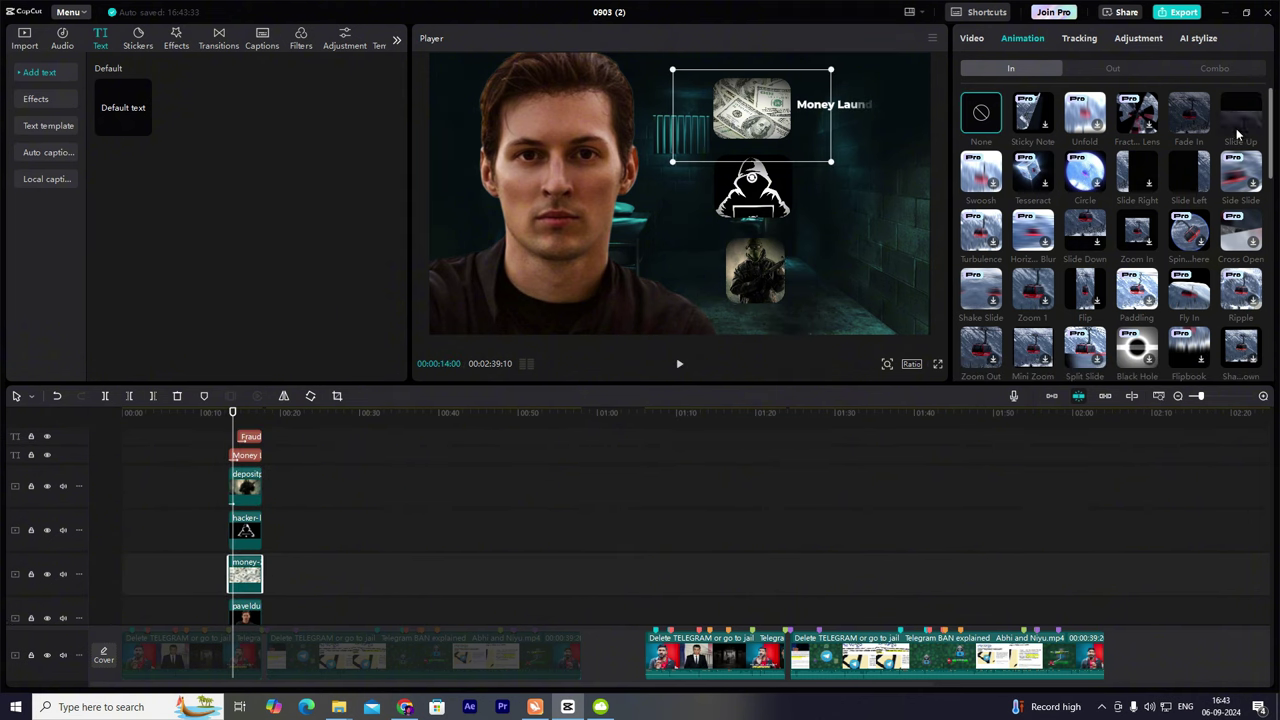
click(1241, 112)
mouse_move(1080, 368)
mouse_down()
mouse_move(1121, 369)
mouse_move(1089, 369)
mouse_up()
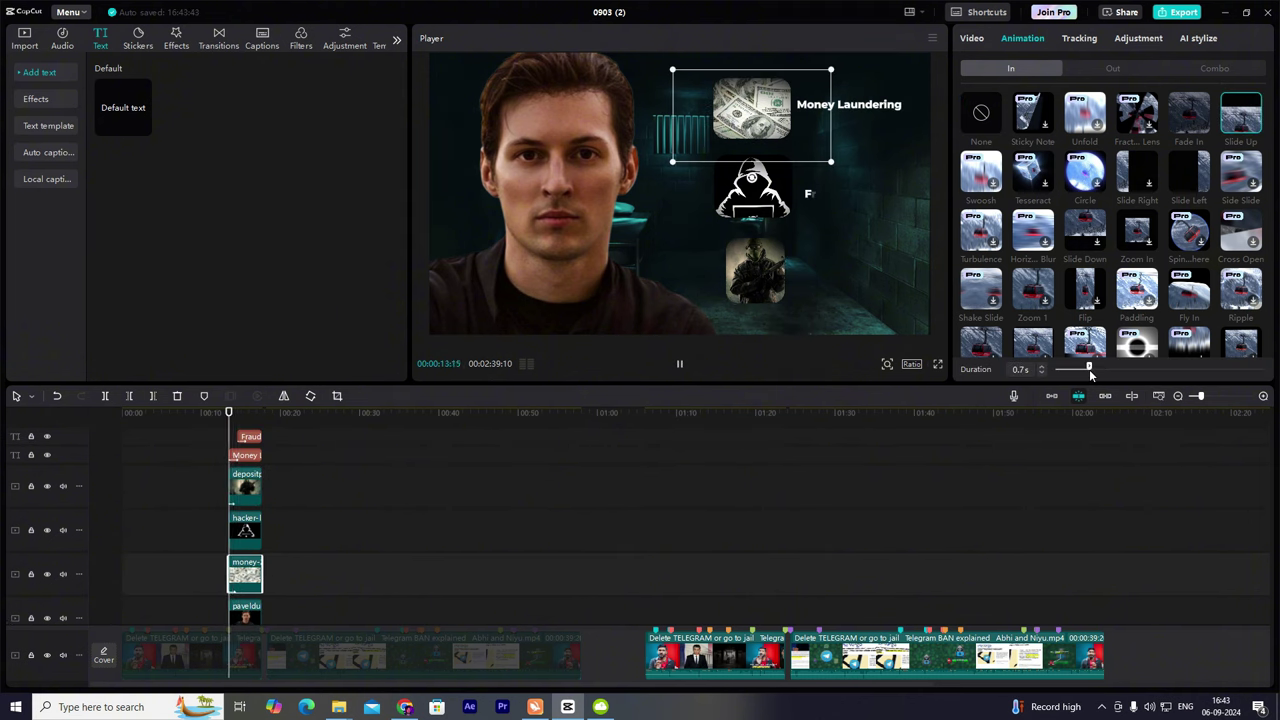
Trim the hacker image's start to about 00:00:14:05 and give it the Slide Up entrance animation with a 0.7 s duration.
click(243, 537)
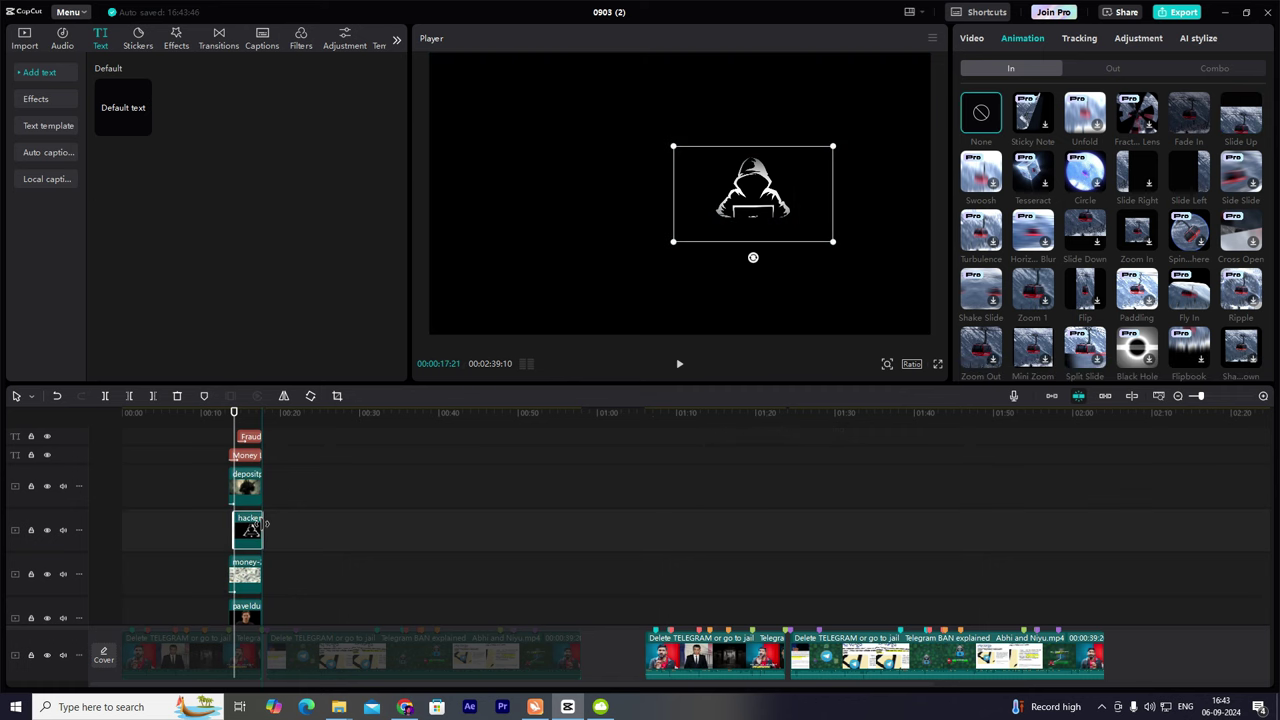
click(1241, 115)
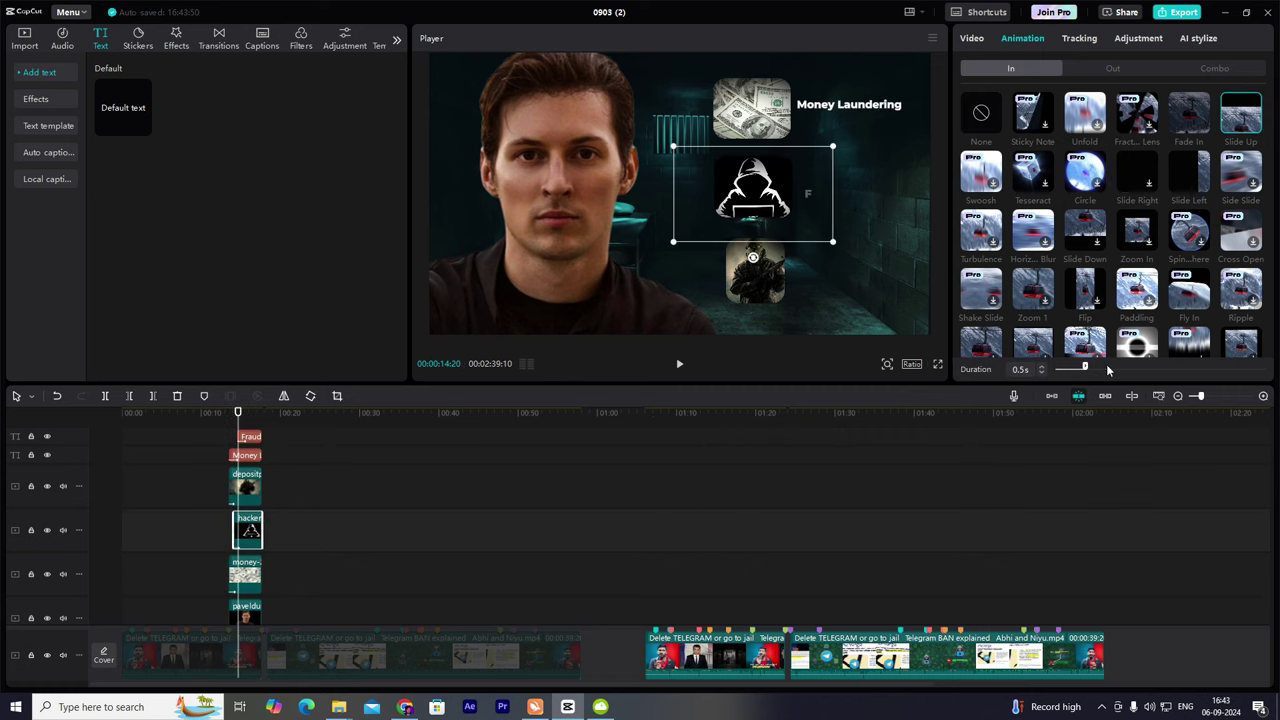
click(1104, 368)
drag(1102, 367, 1095, 367)
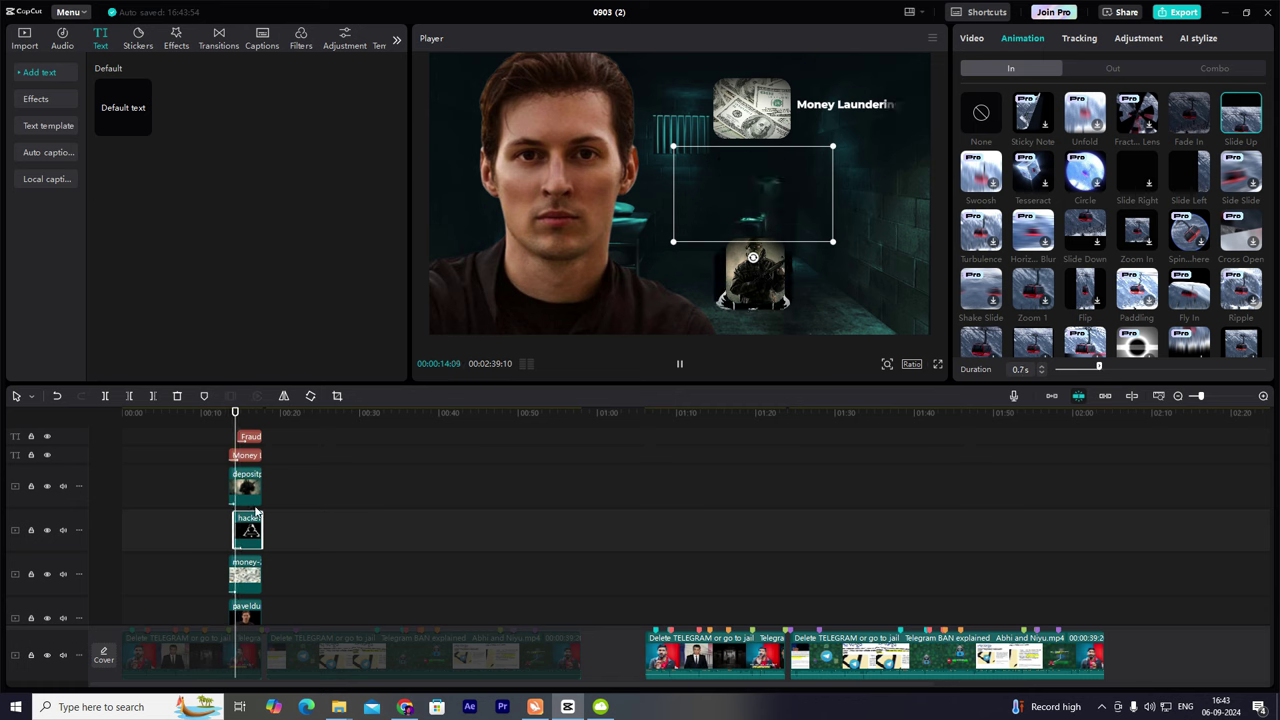
Trim the soldier image's start to about 00:00:14:21, set its Slide Up duration to 0.7 s, and preview the scene.
drag(241, 487, 262, 481)
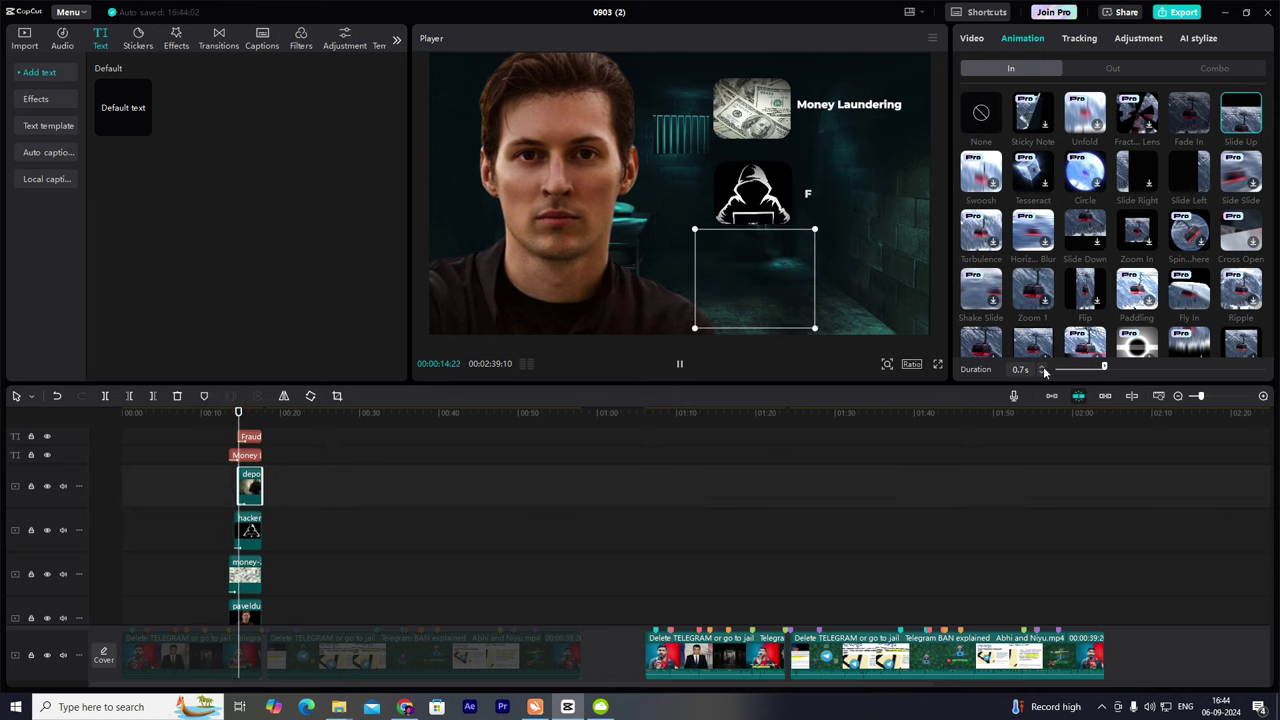
click(224, 478)
key(space)
key(space)
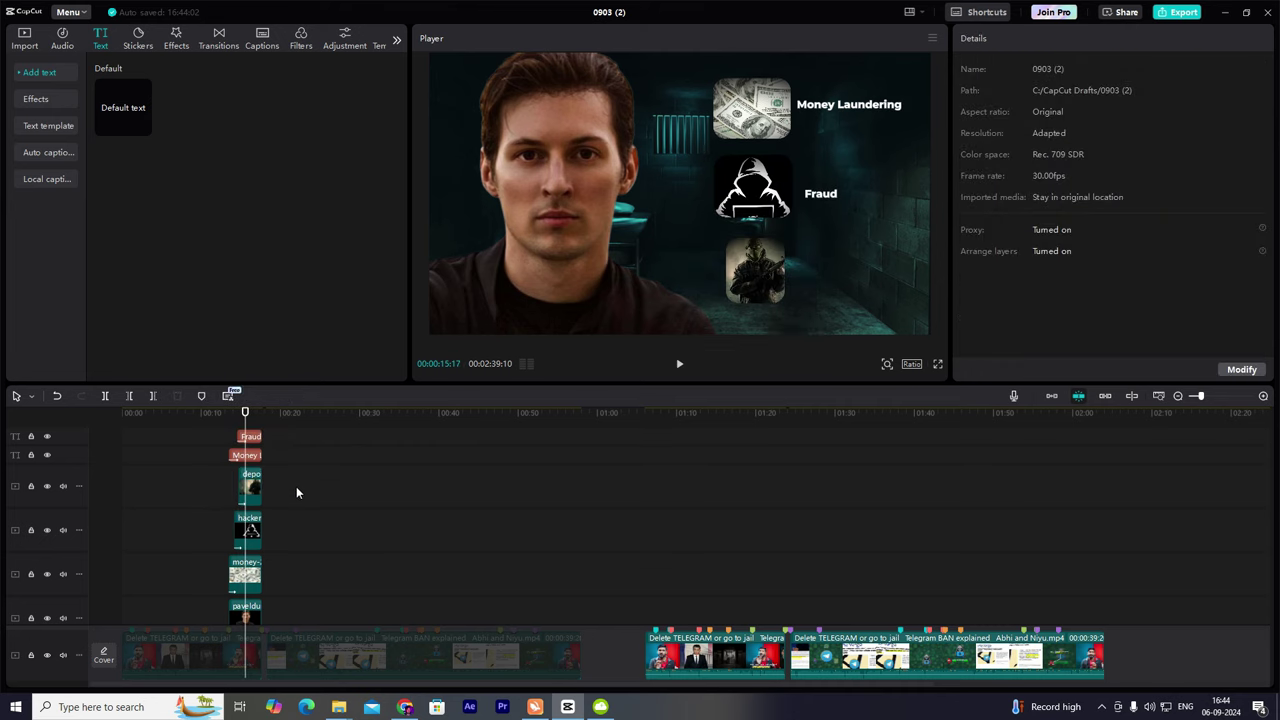
Shift the soldier image to start at 00:00:15:09 and trim its end to match the scene's other layers.
click(1263, 397)
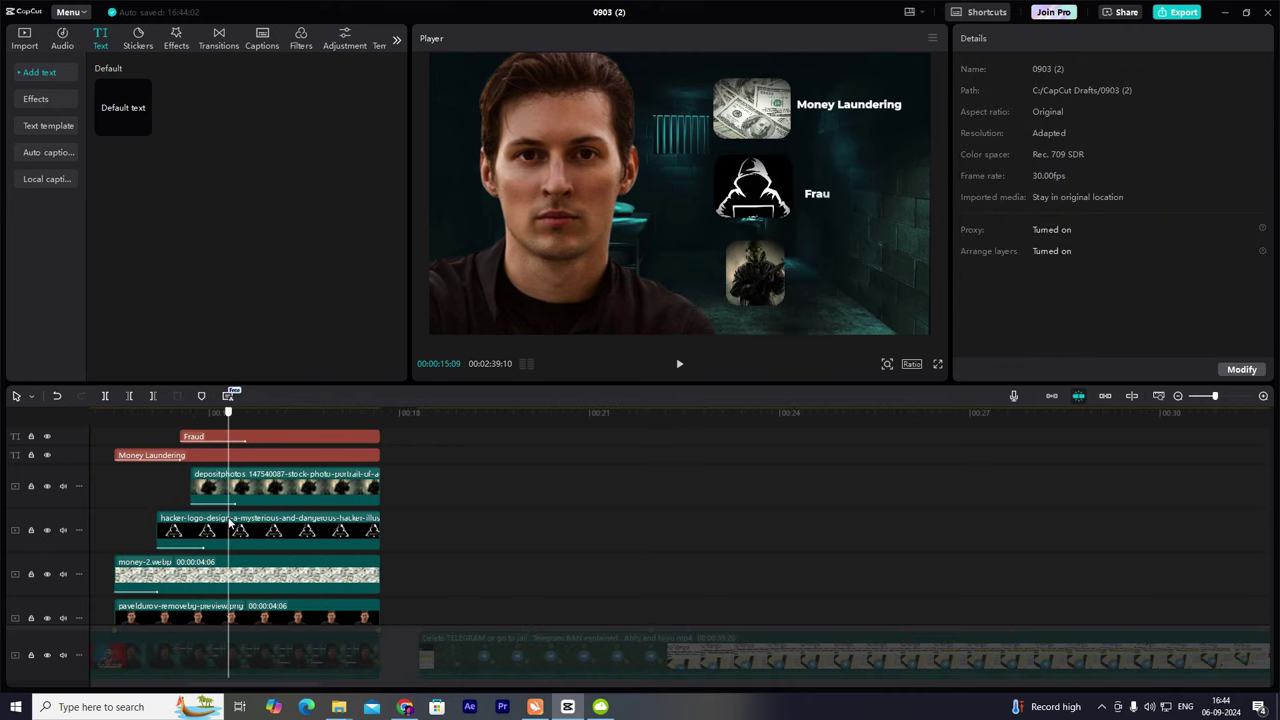
click(281, 501)
drag(281, 501, 289, 501)
drag(419, 487, 378, 487)
Play back the portrait scene to check the timing of the sliding images against their titles.
click(209, 500)
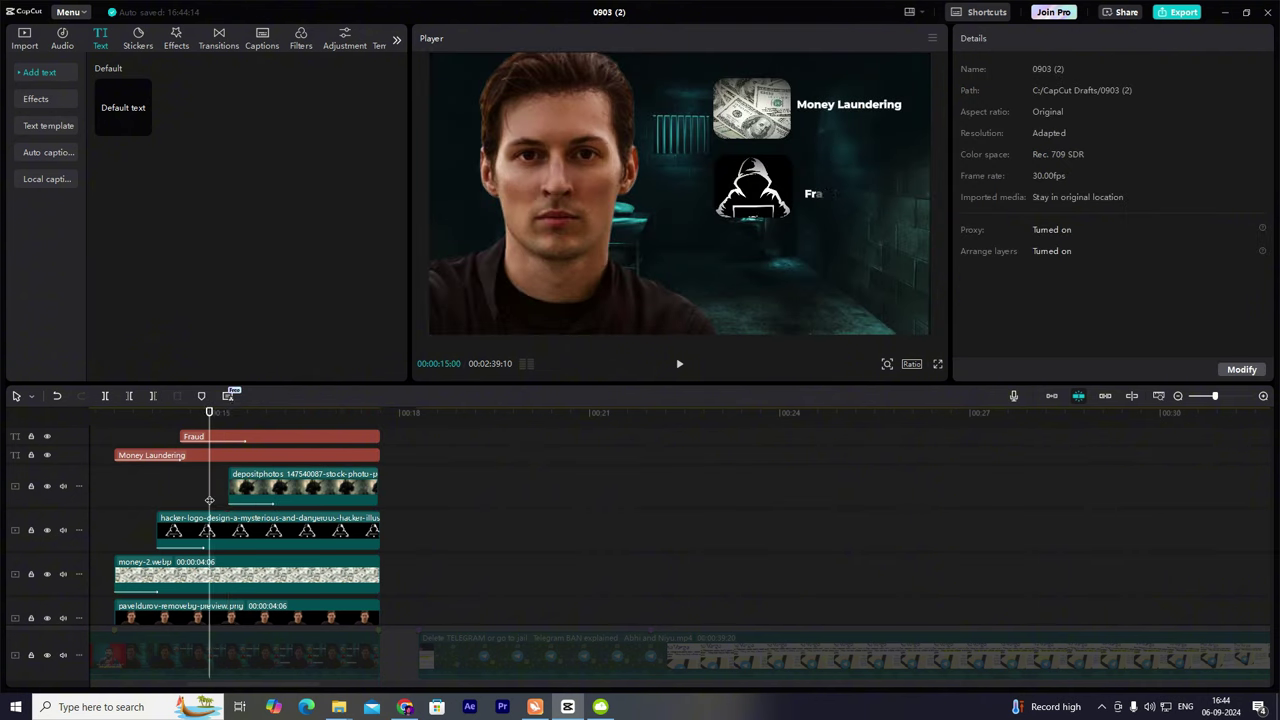
key(space)
key(space)
scroll(390, 486, up, 2)
click(115, 464)
key(space)
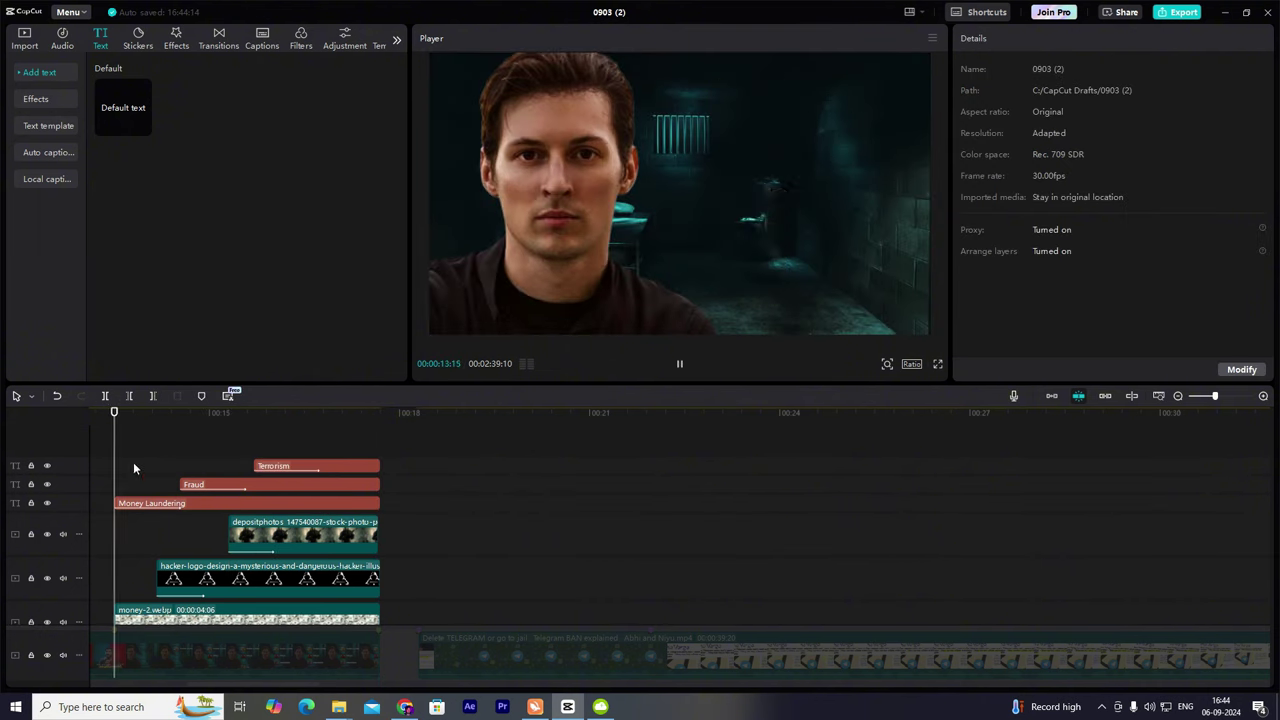
scroll(445, 472, down, 2)
scroll(450, 472, down, 1)
key(space)
scroll(378, 476, up, 2)
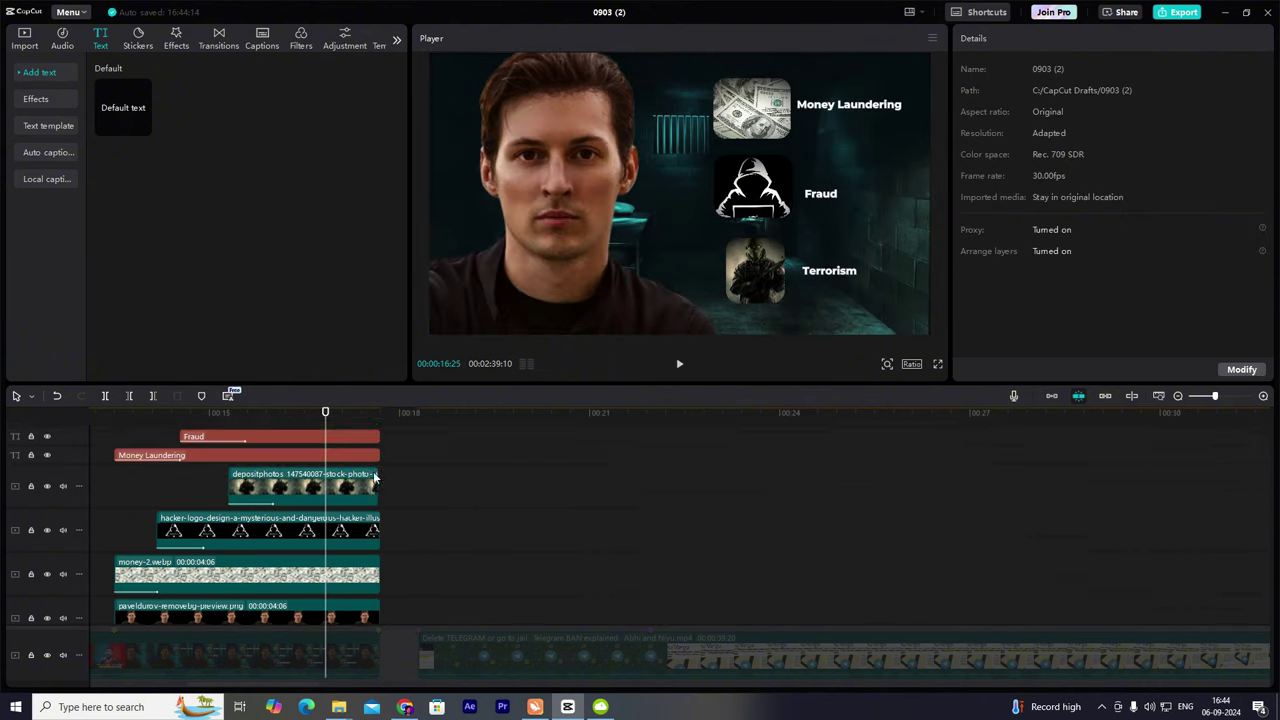
Combine all the images, titles and background of the portrait scene into one compound clip.
click(380, 474)
scroll(378, 470, down, 2)
drag(236, 441, 355, 565)
key(alt+g)
click(280, 457)
scroll(290, 480, down, 2)
click(338, 514)
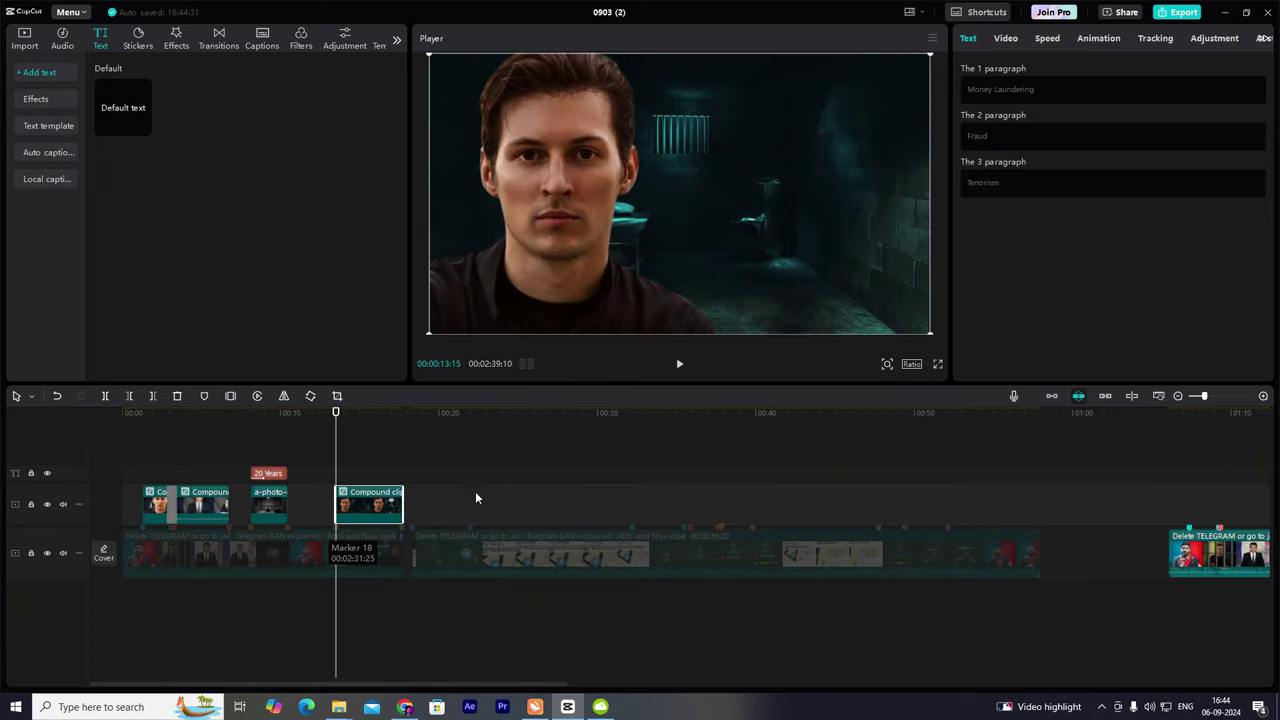
Keyframe the compound clip's scale from 132% at 00:00:13:15 to 100% at 00:00:13:29 and play back the zoom-out.
click(1008, 38)
drag(1004, 140, 1018, 144)
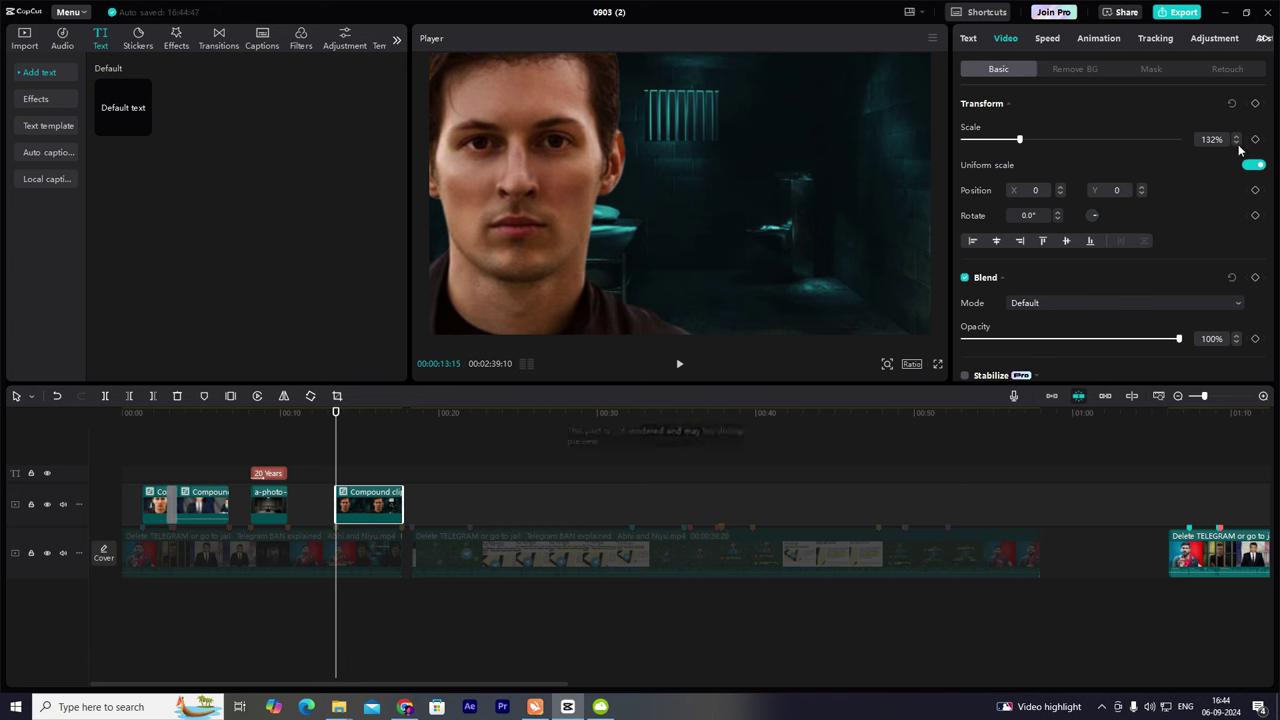
right_click(343, 457)
click(360, 508)
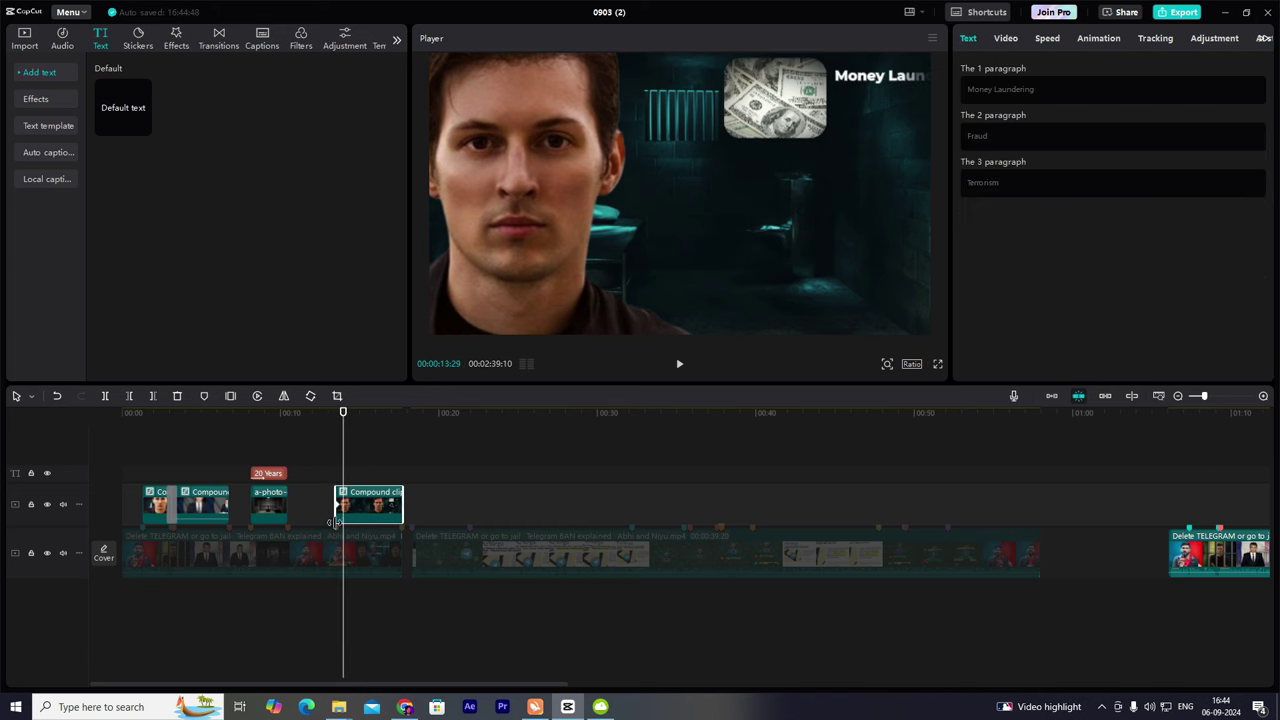
click(1007, 39)
text(10)
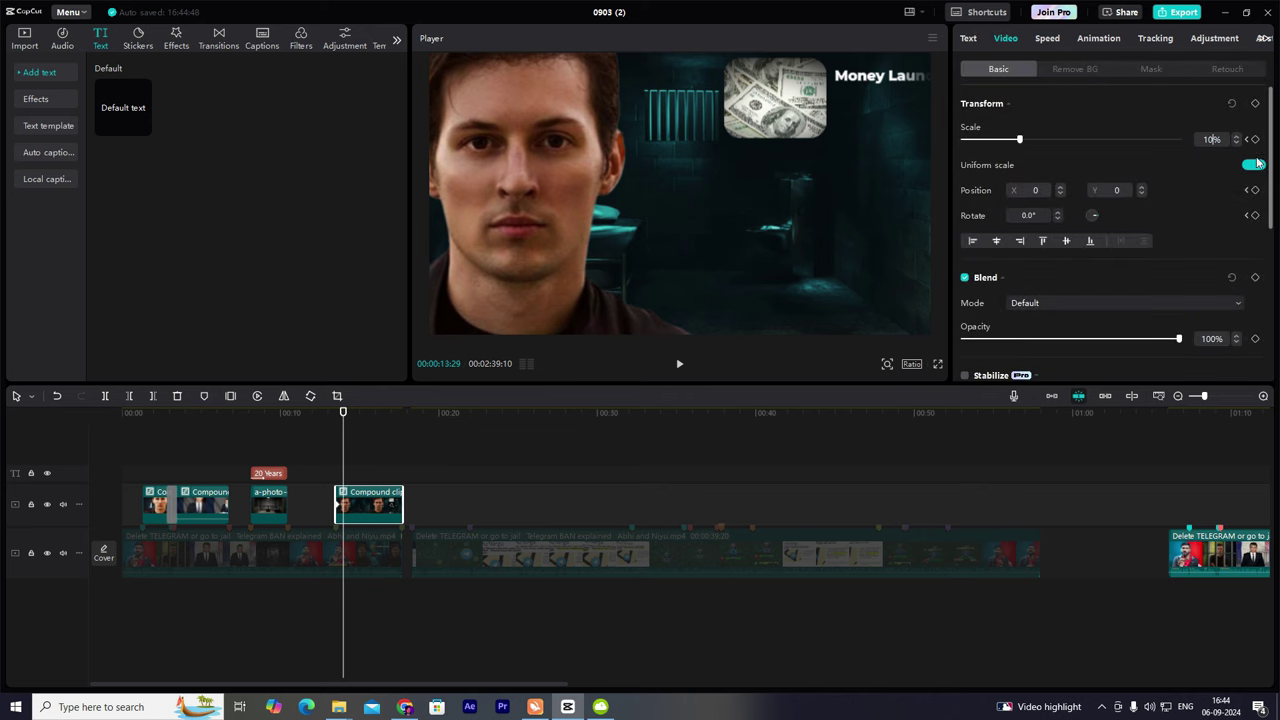
text(0)
click(334, 472)
key(space)
key(space)
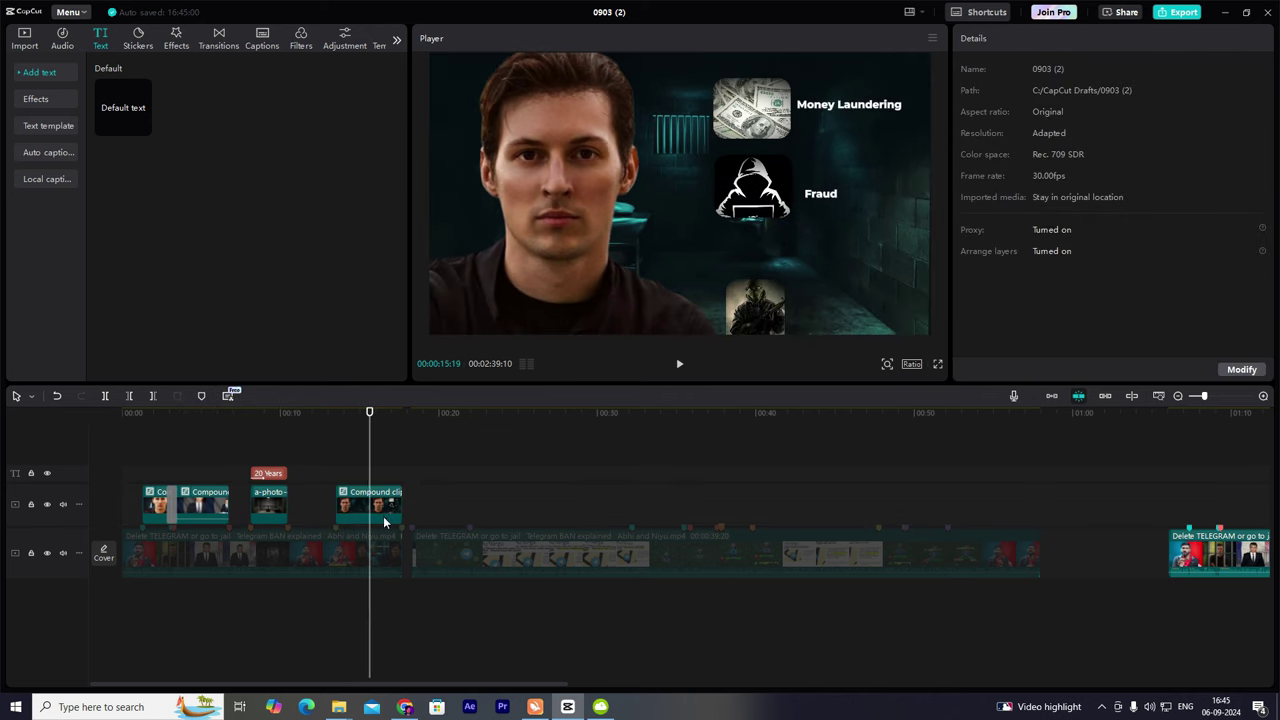
Apply an ease curve preset to the compound clip's scale keyframes and play back the result.
click(382, 520)
key(alt+k)
click(1263, 396)
double_click(281, 496)
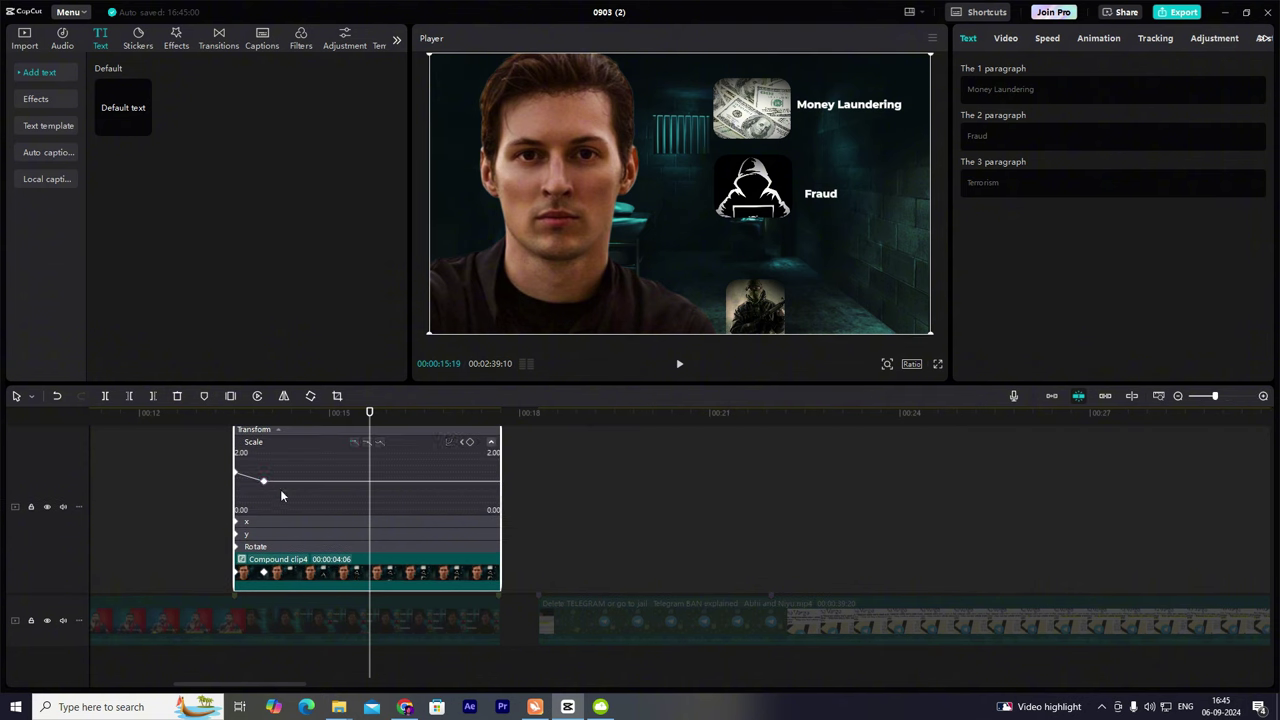
click(366, 443)
key(alt+k)
click(235, 457)
key(space)
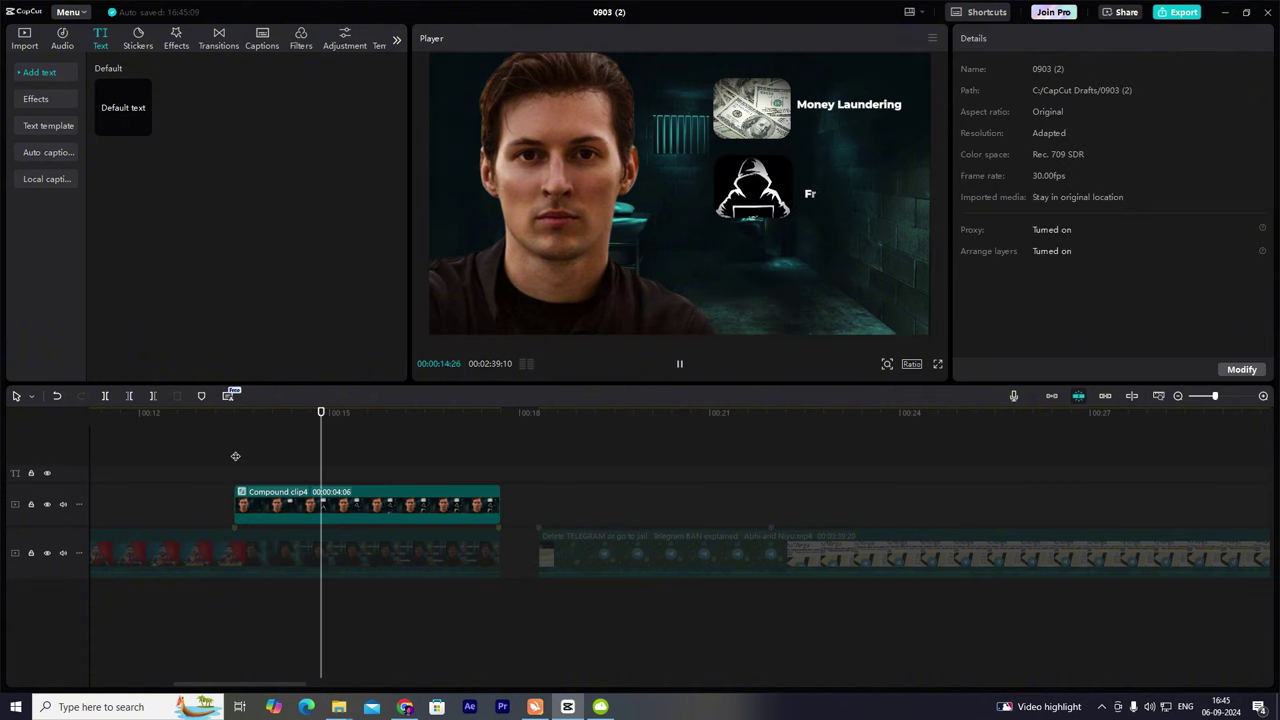
key(space)
Slow the zoom-out by moving the compound clip's second scale keyframe to 00:00:14:29.
click(1179, 397)
click(1177, 397)
click(344, 508)
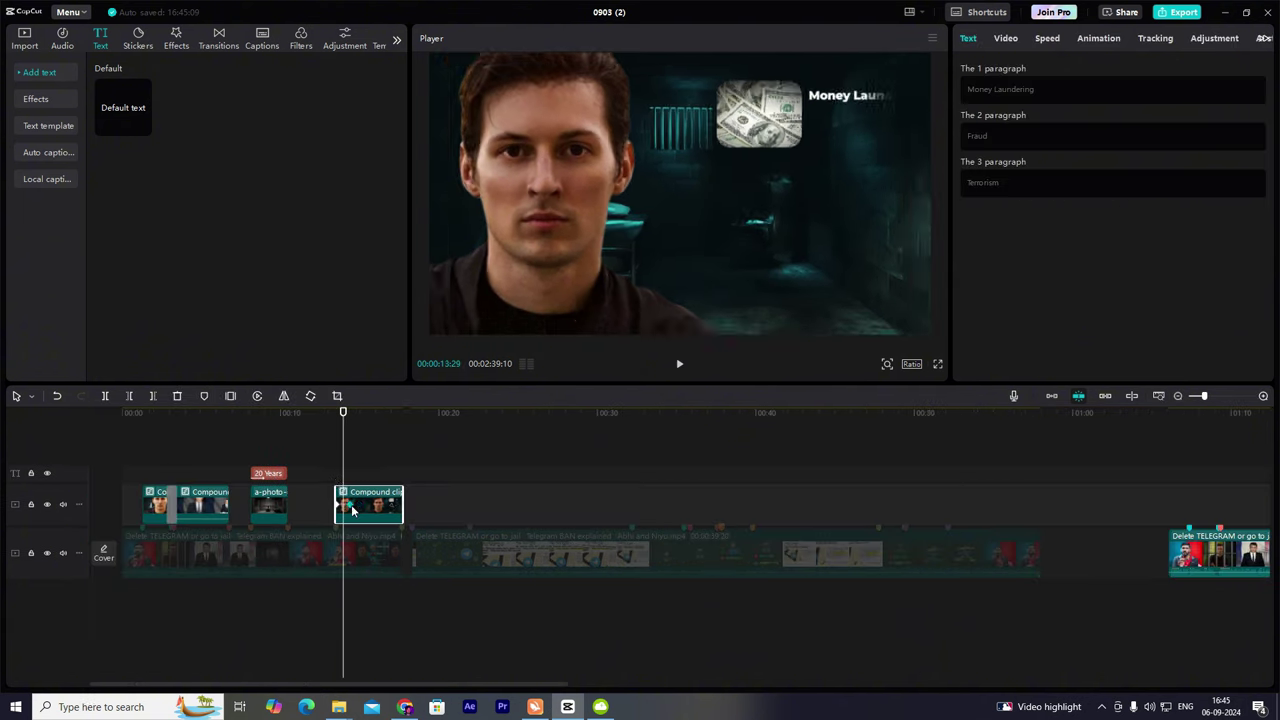
click(335, 480)
key(space)
click(359, 507)
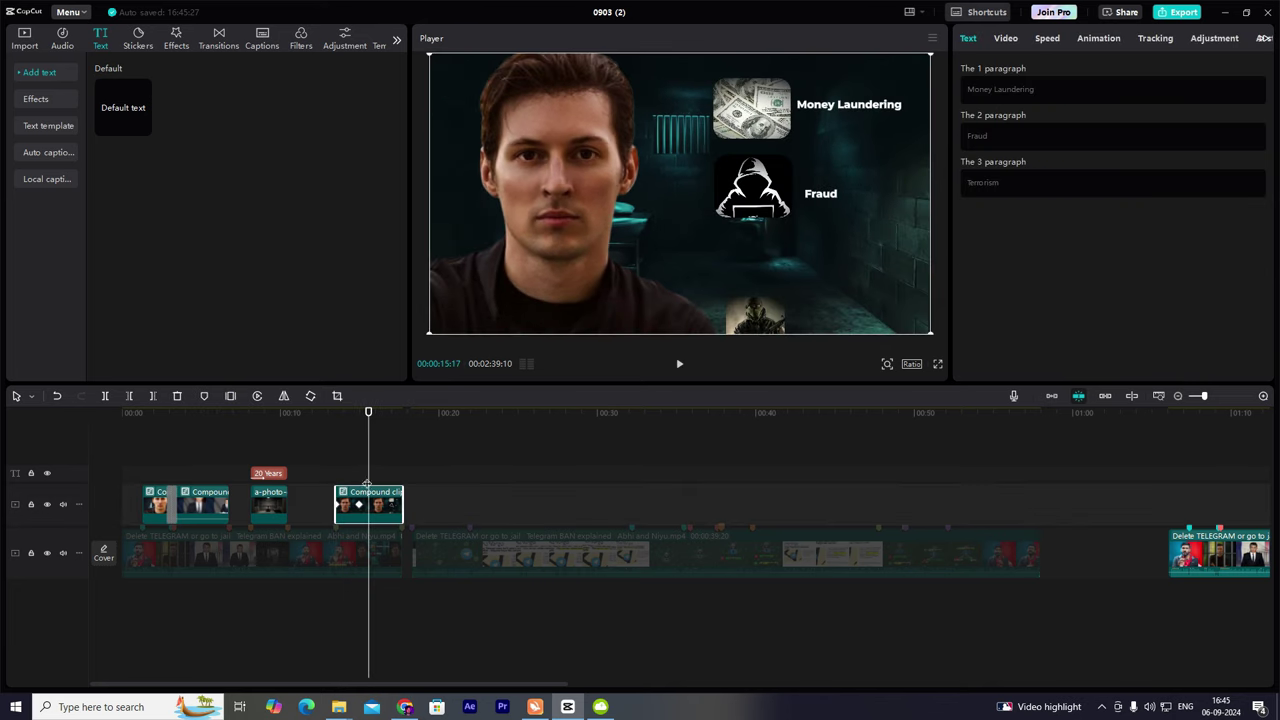
Reapply an ease curve to the lengthened scale animation and play it back from the clip's start.
key(alt+k)
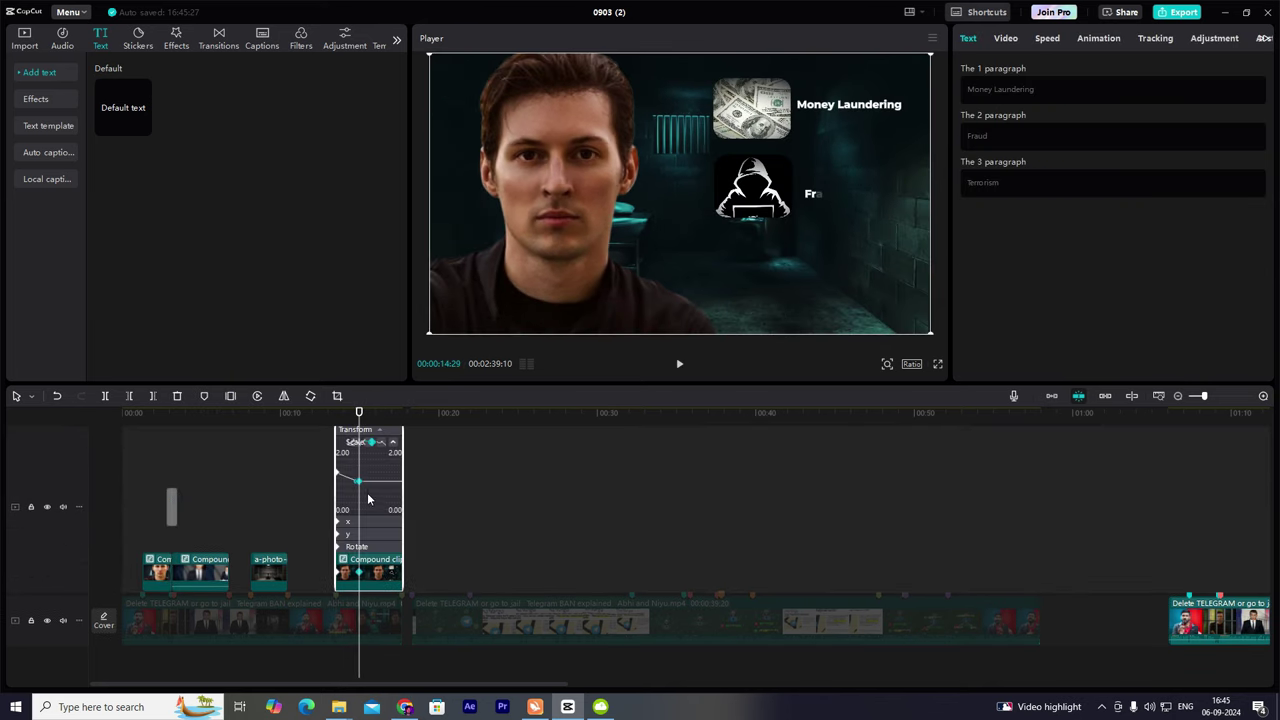
click(1263, 396)
click(1263, 396)
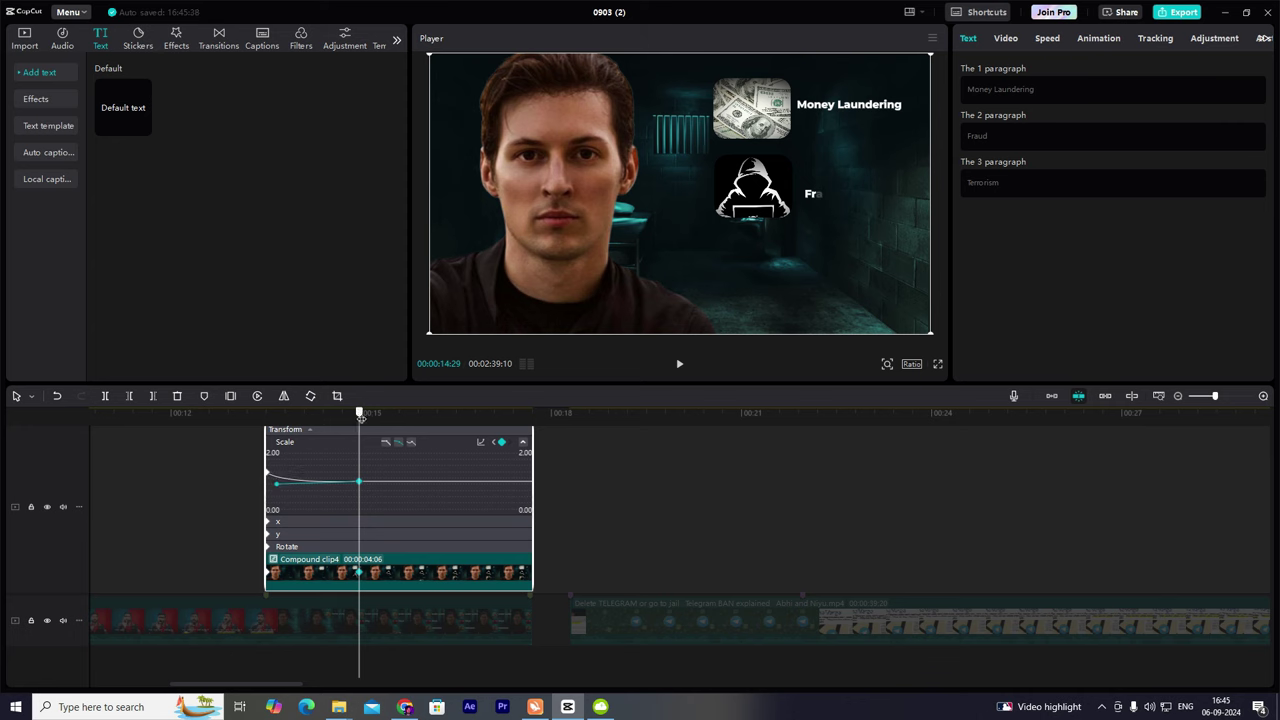
drag(360, 418, 268, 420)
key(space)
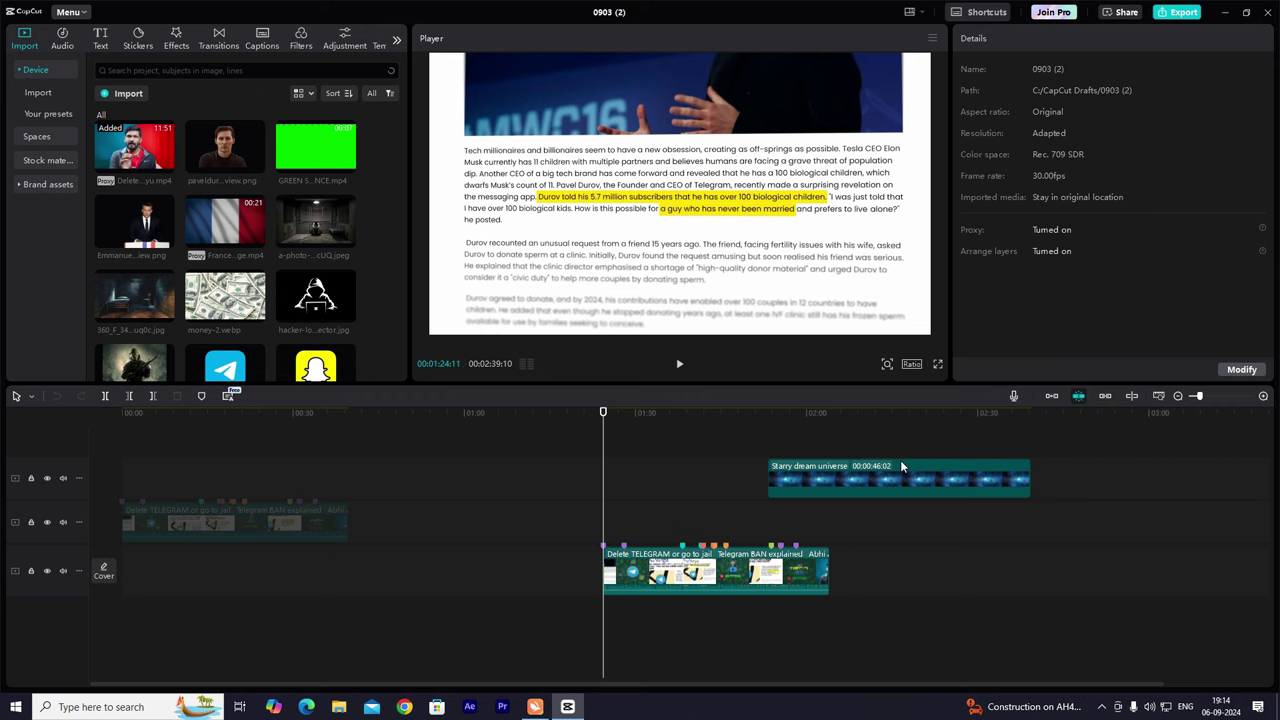
Move the "Starry dream universe" clip to the timeline's start and trim it to 00:00:39:20 to match the reference video below.
click(900, 465)
drag(844, 466, 198, 466)
click(117, 442)
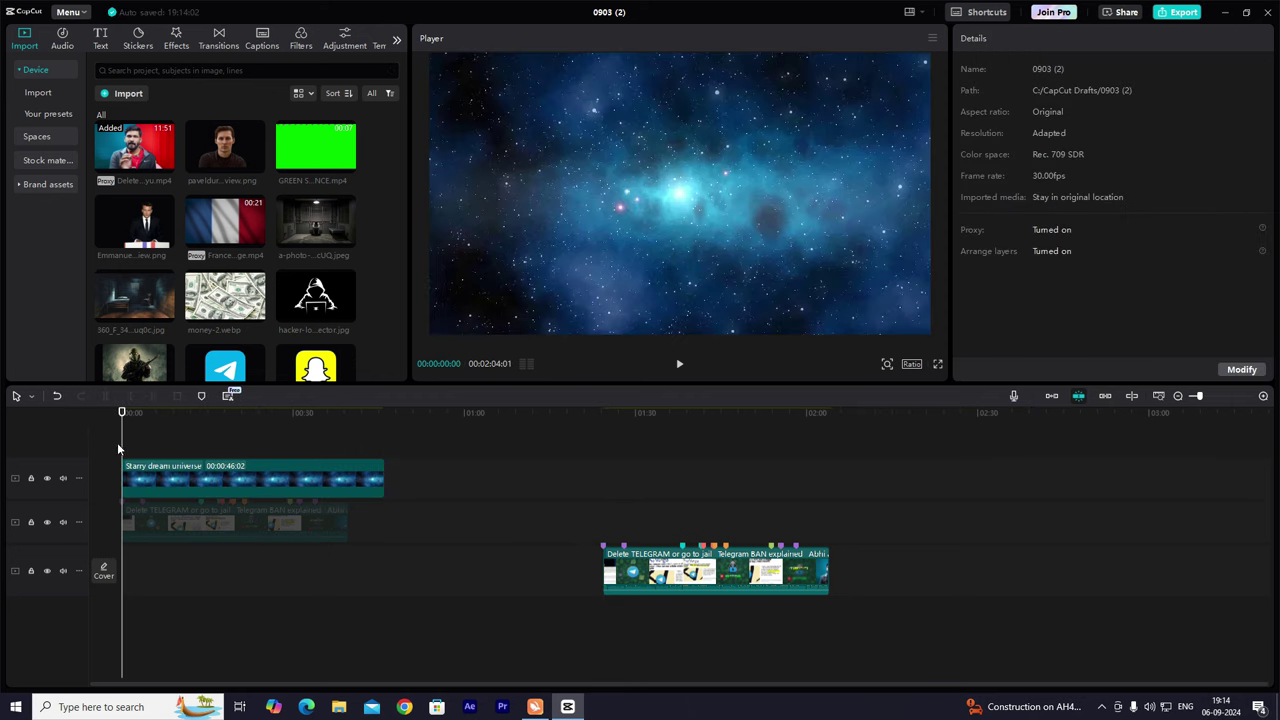
click(220, 466)
drag(381, 476, 348, 476)
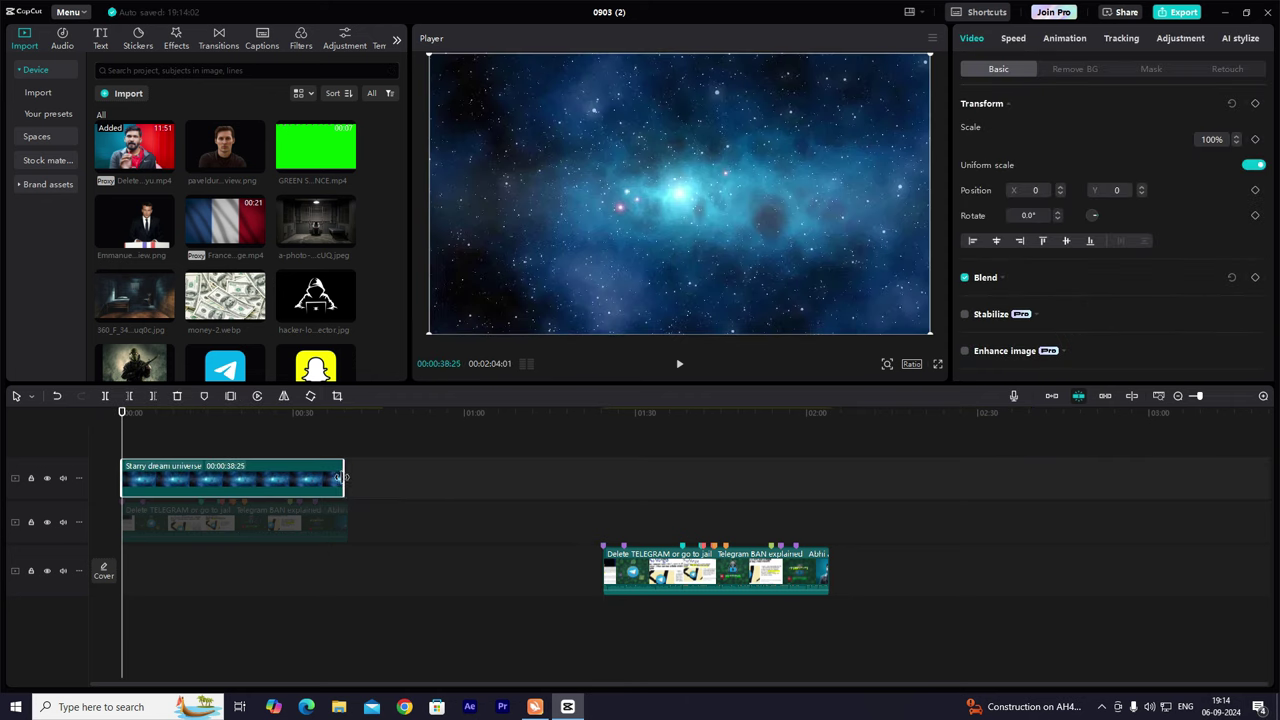
Set the starry background clip's vignette to 23.
scroll(1046, 253, down, 10)
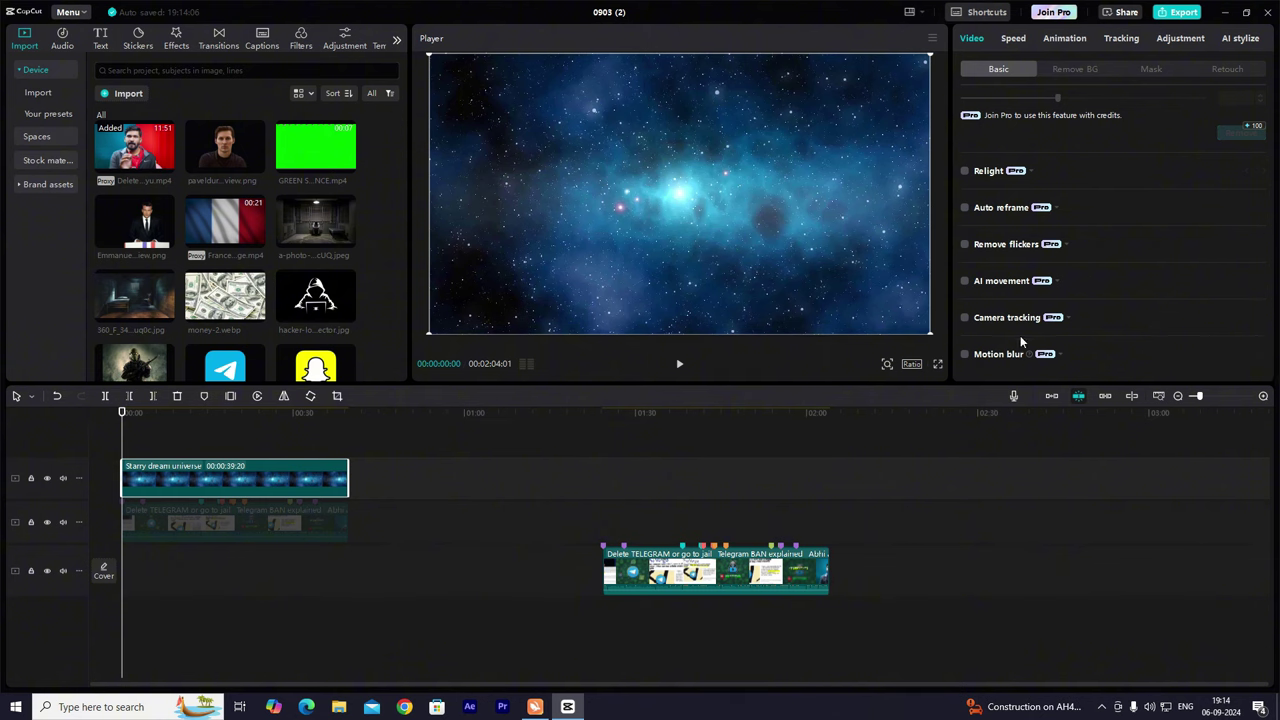
scroll(1020, 341, up, 10)
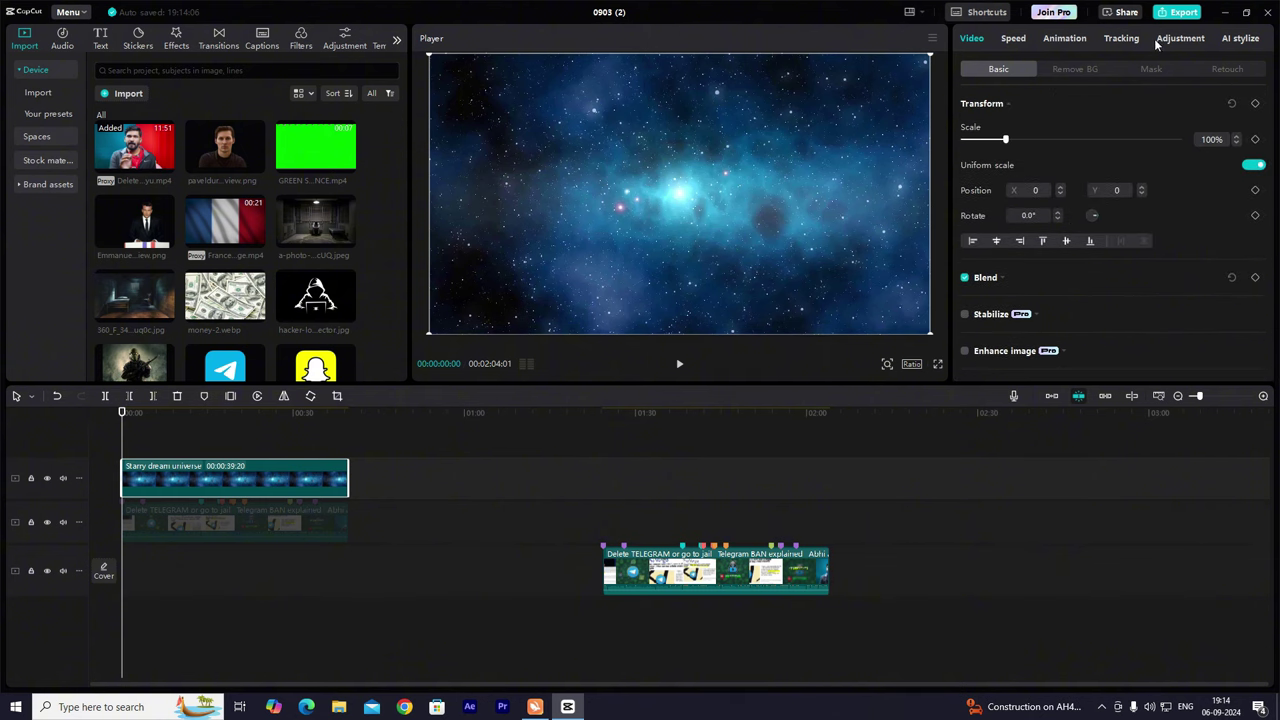
click(1180, 38)
scroll(1057, 297, down, 3)
drag(1071, 350, 1121, 352)
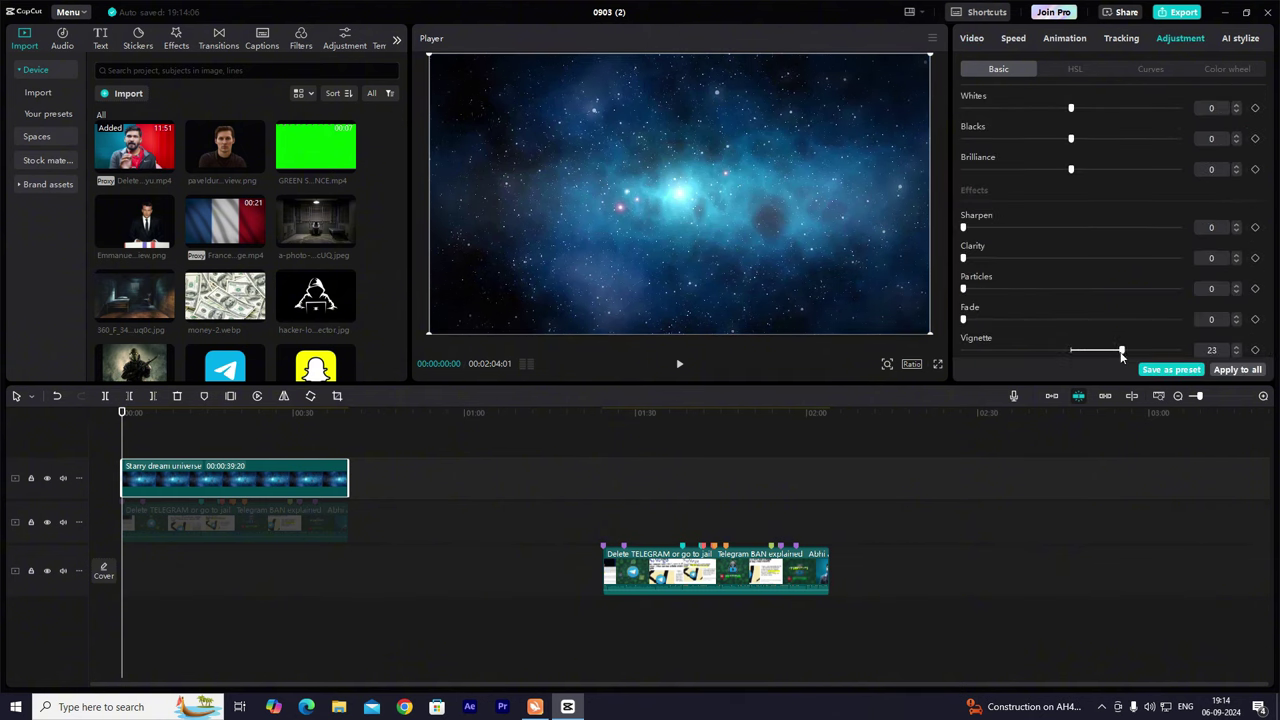
scroll(1036, 212, up, 10)
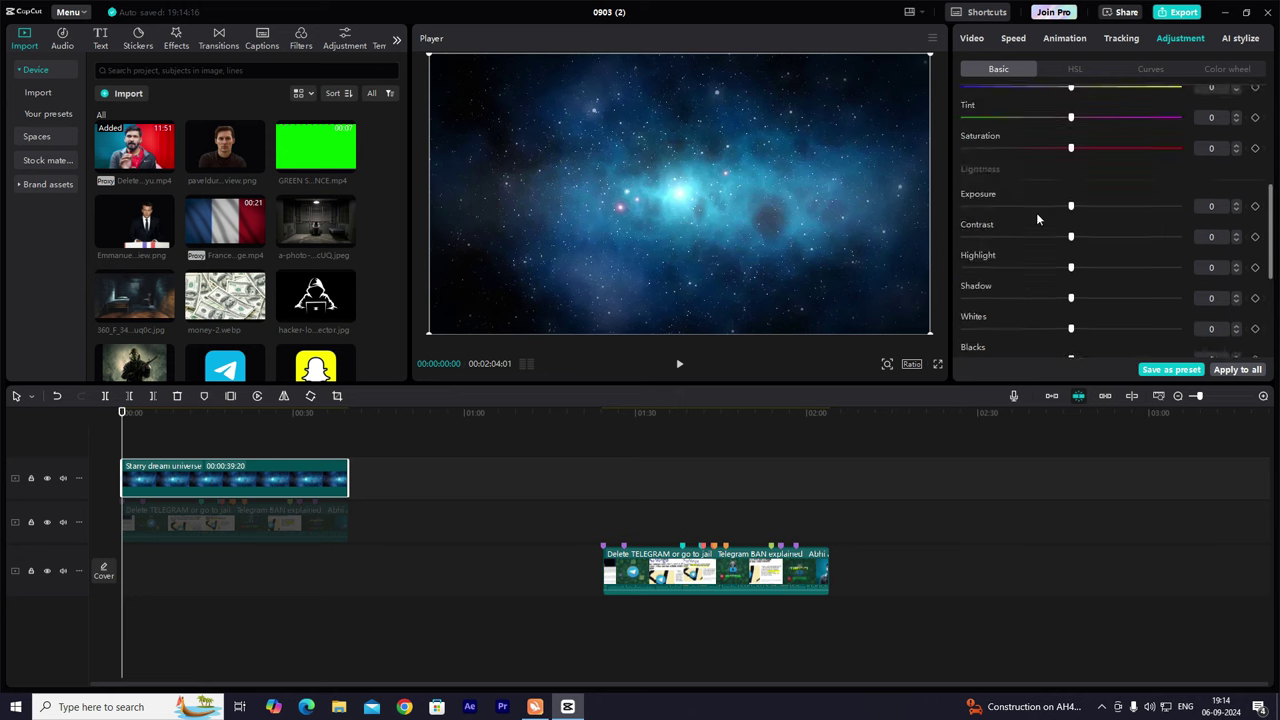
click(972, 39)
Add the Blur video effect over the full length of the starry background with a strength of 17.
click(178, 38)
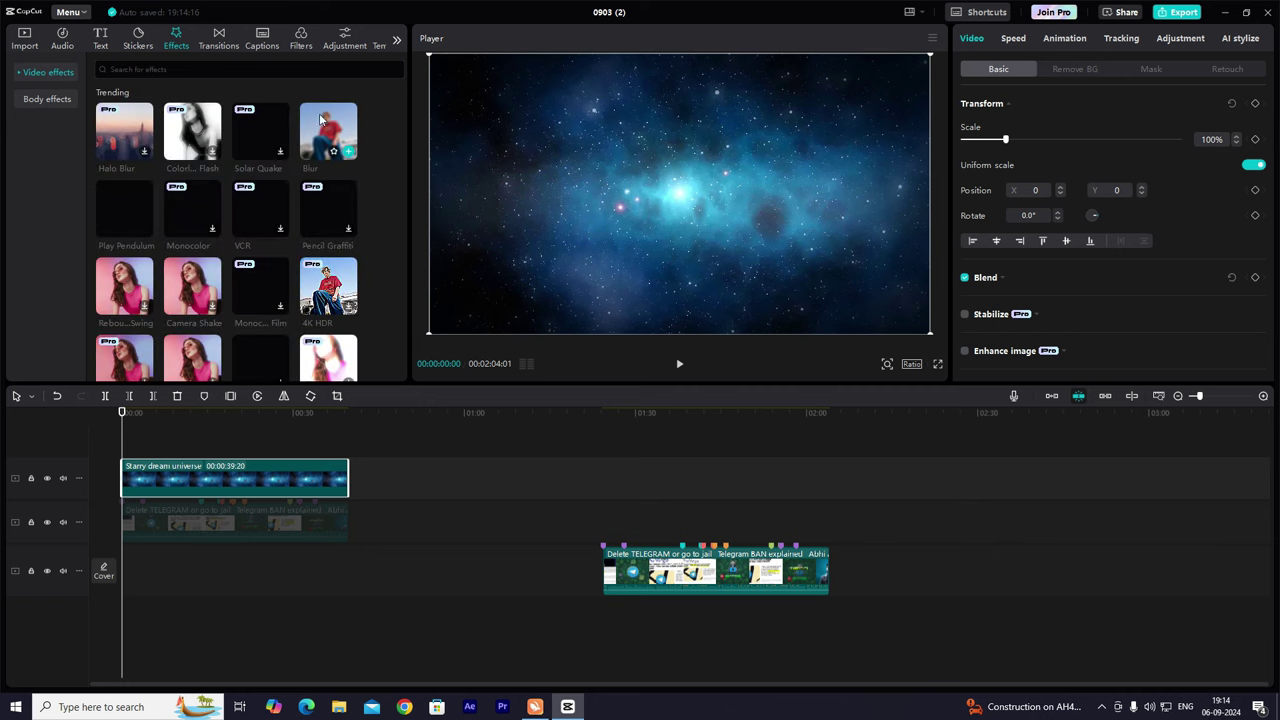
drag(328, 131, 152, 455)
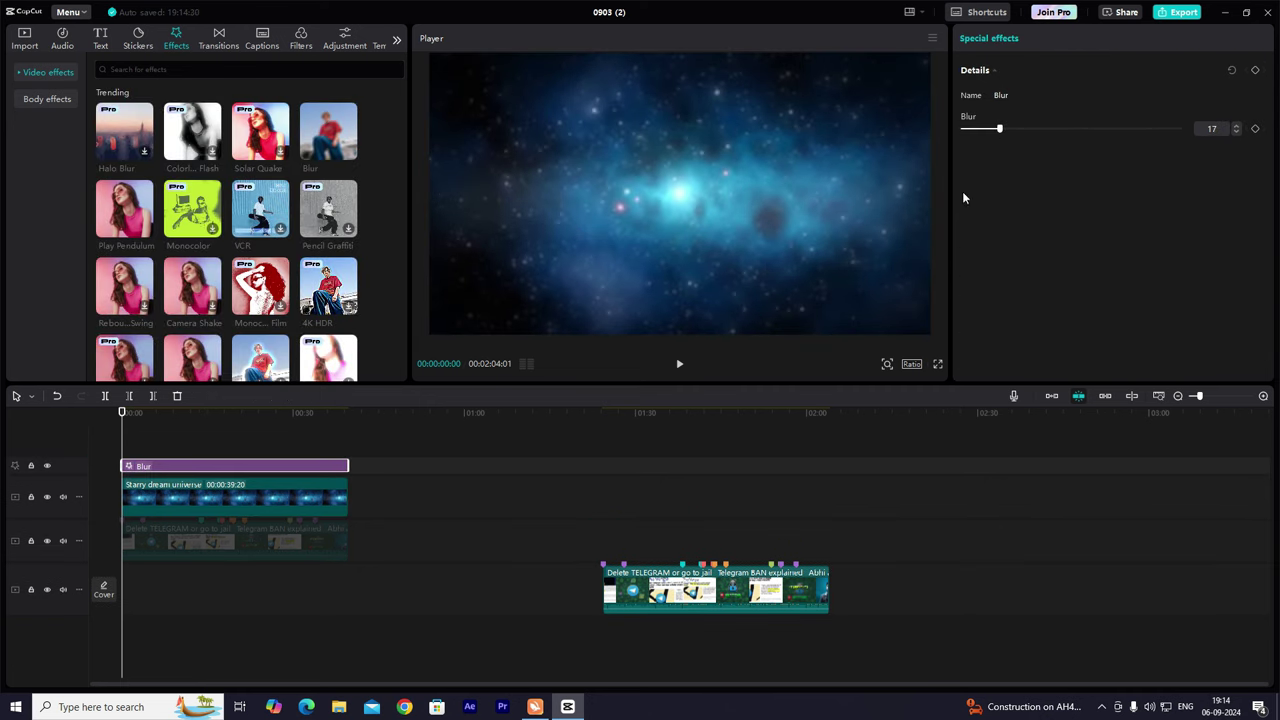
click(188, 496)
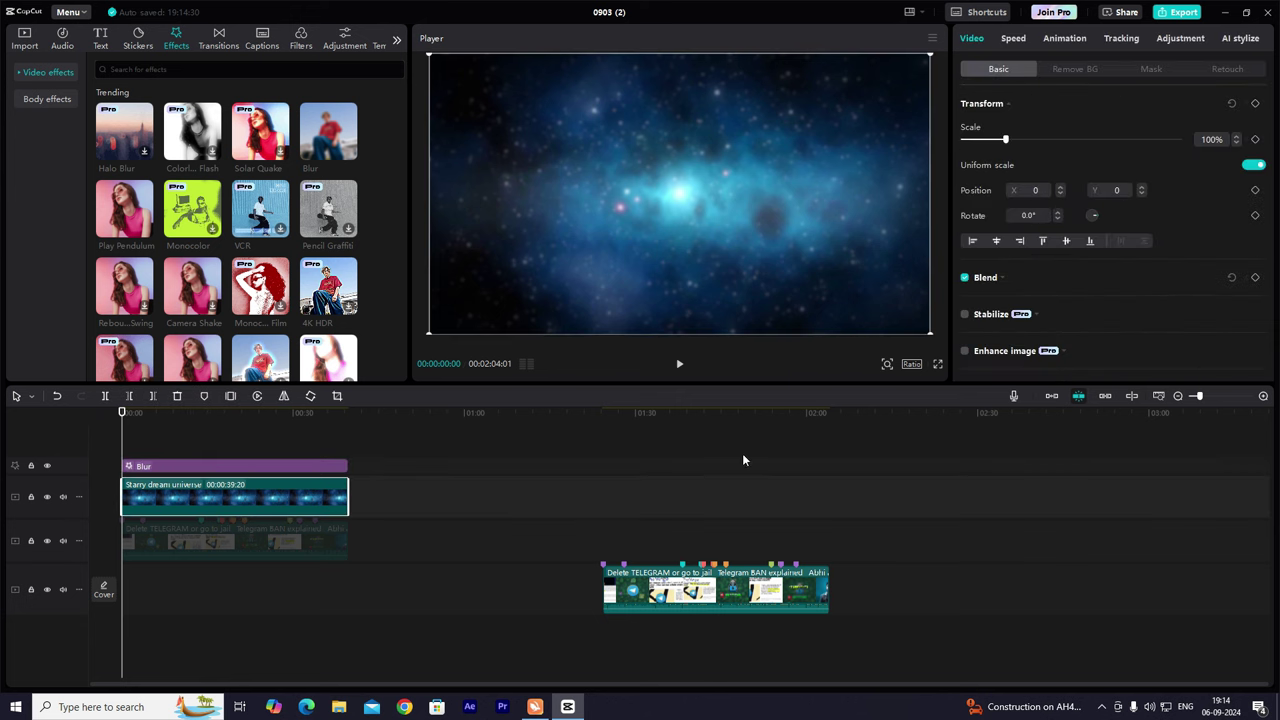
Check the reference logo scene, then place the Telegram logo at the timeline's start above the blur and scale it down to 32%.
click(616, 466)
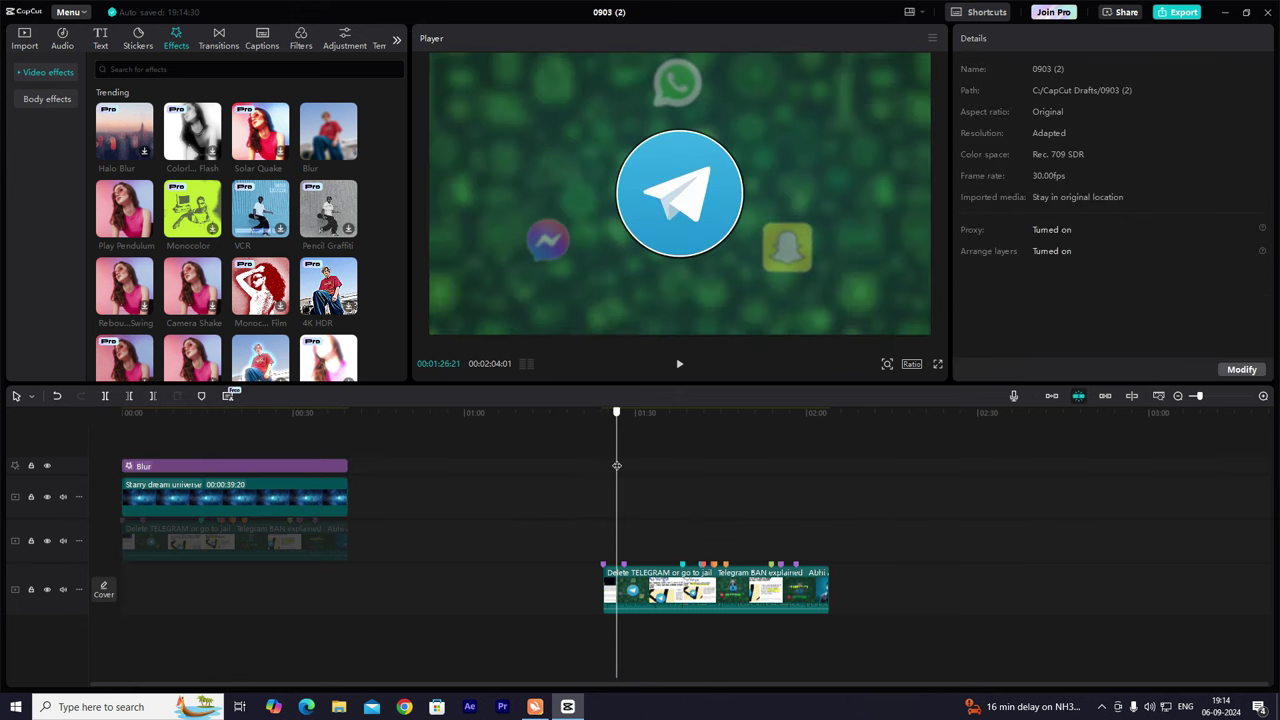
drag(616, 466, 119, 425)
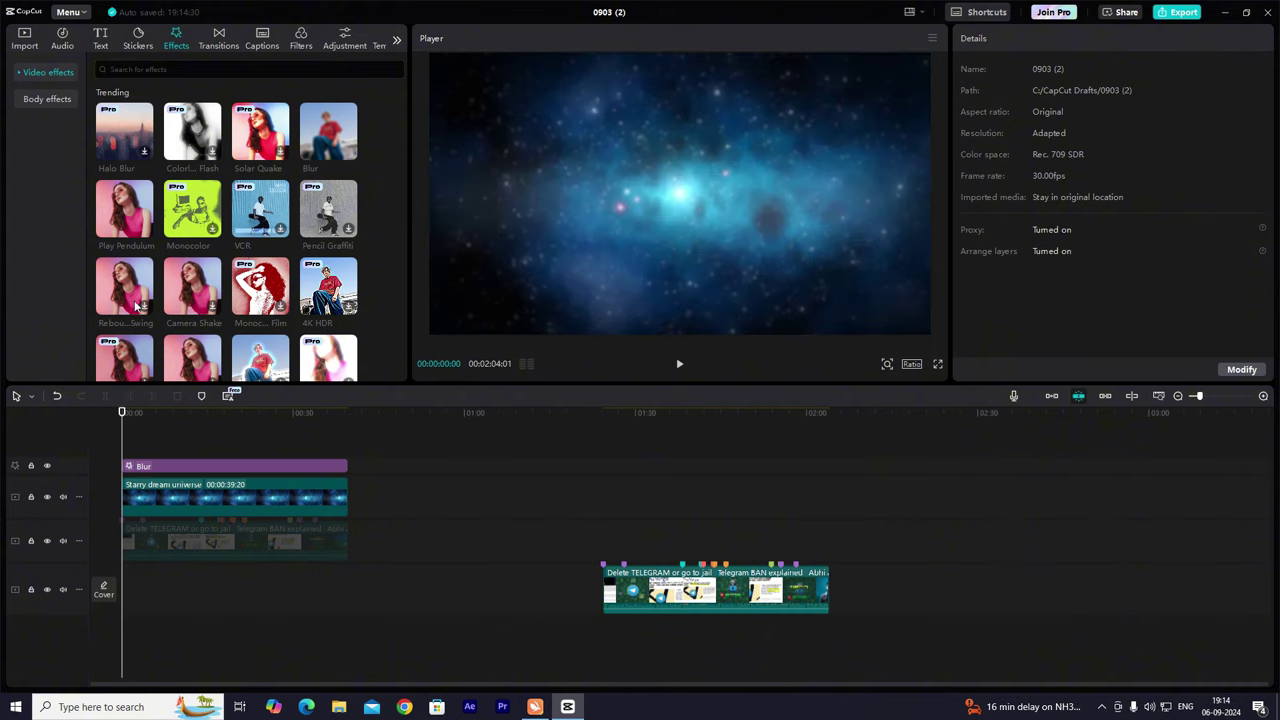
click(38, 47)
scroll(244, 196, down, 3)
drag(221, 235, 142, 478)
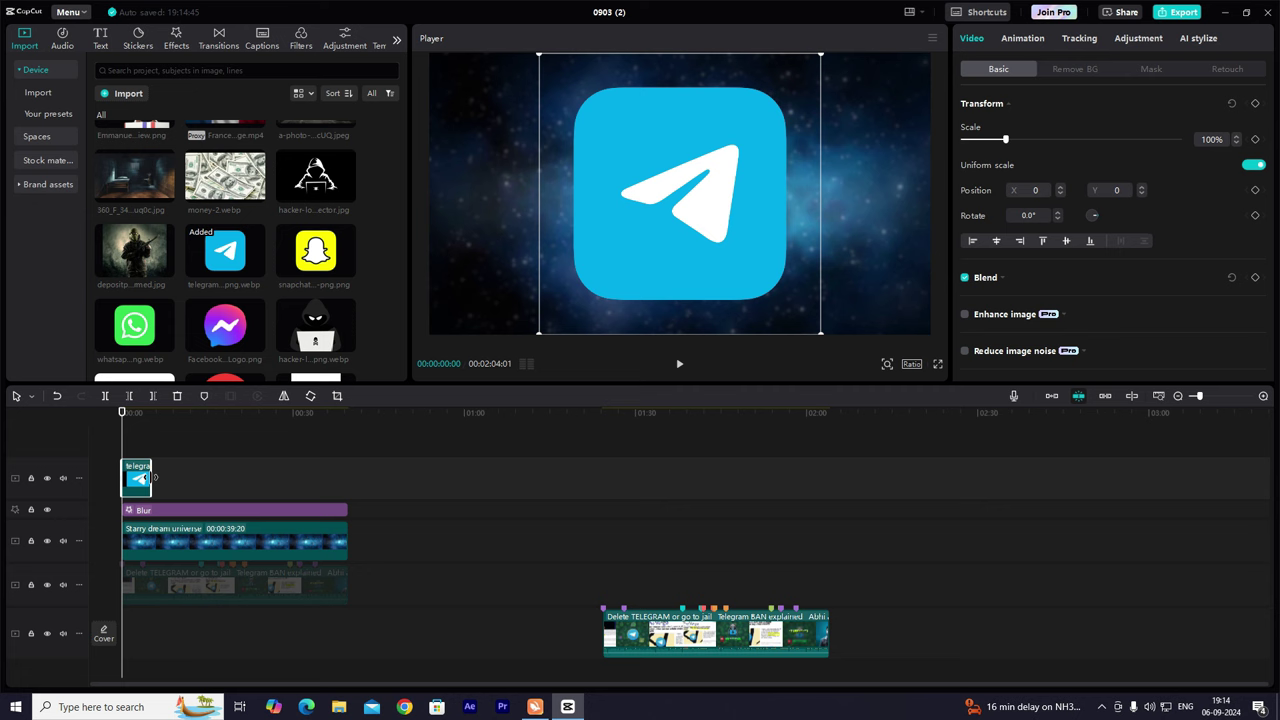
click(1264, 398)
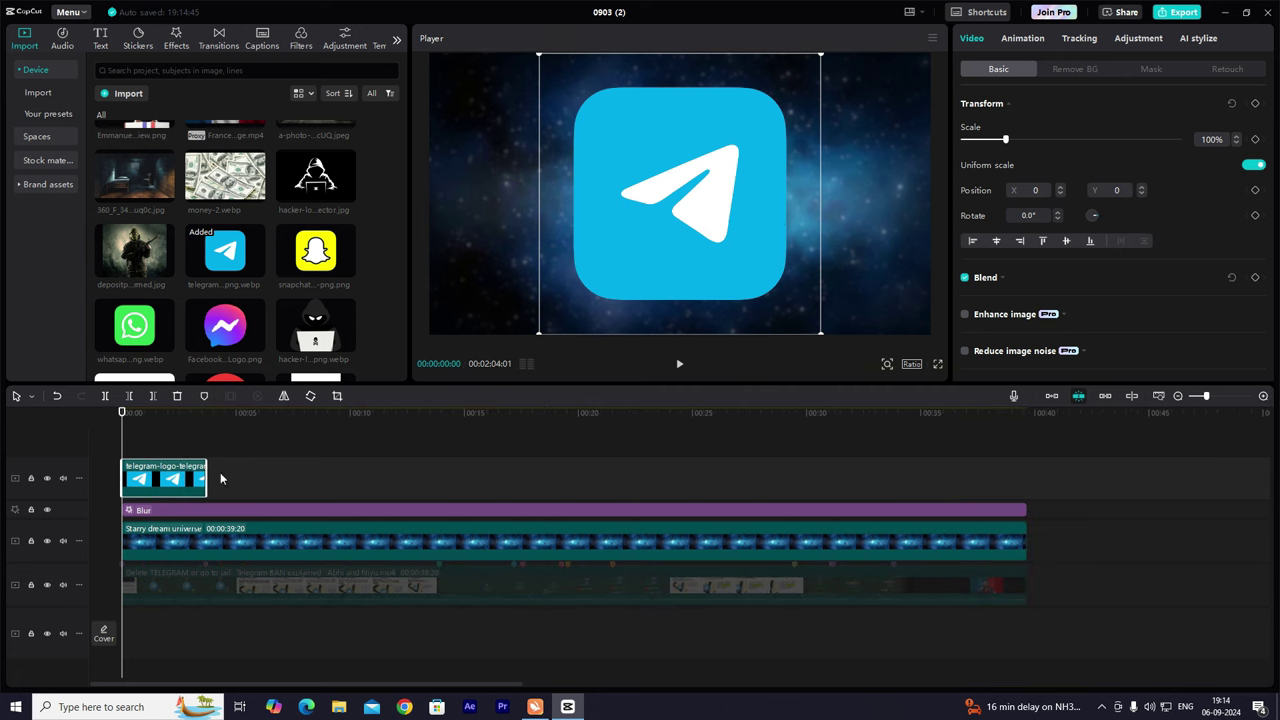
drag(818, 58, 724, 149)
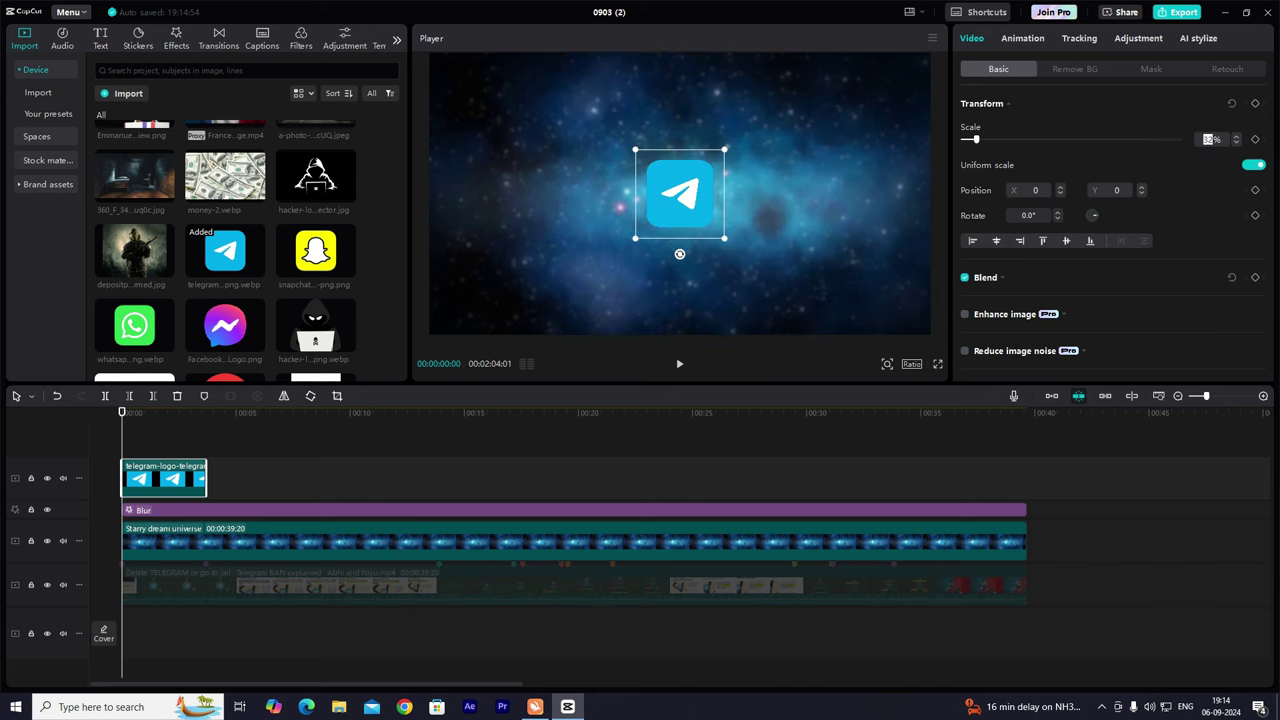
Add a scale keyframe of 1% at the very start of the Telegram logo clip.
click(166, 437)
drag(166, 437, 122, 437)
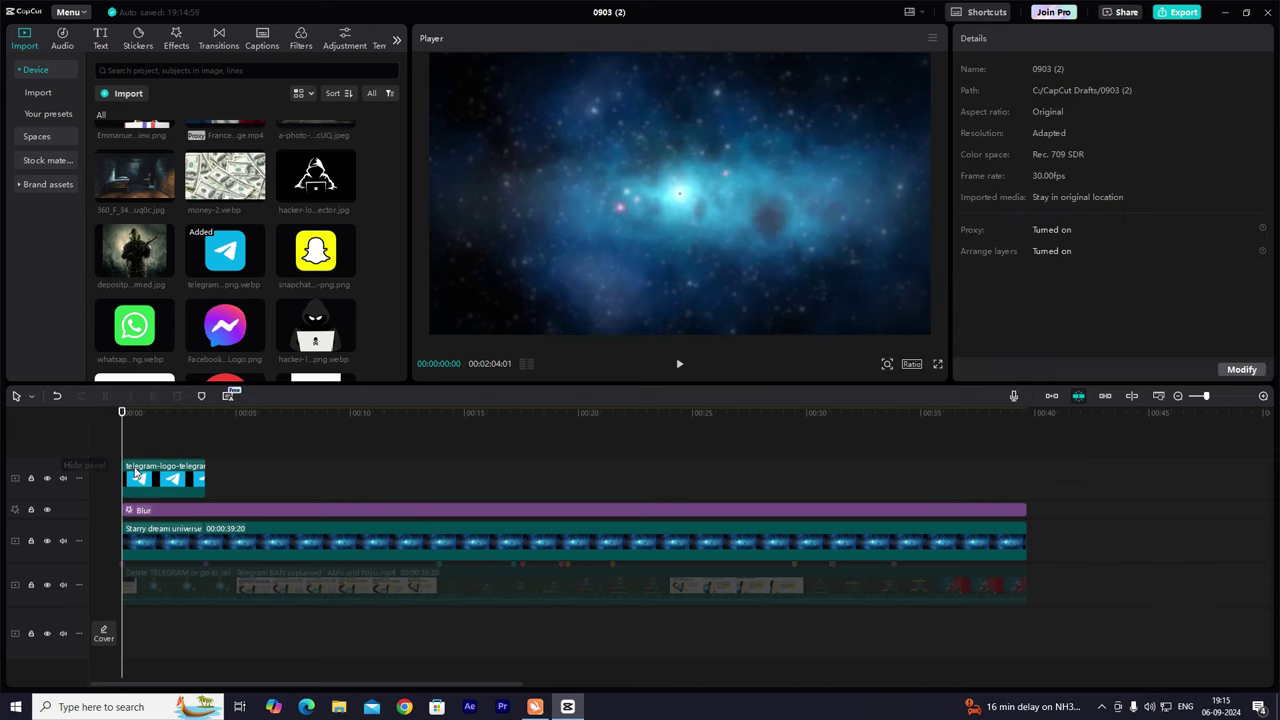
click(136, 478)
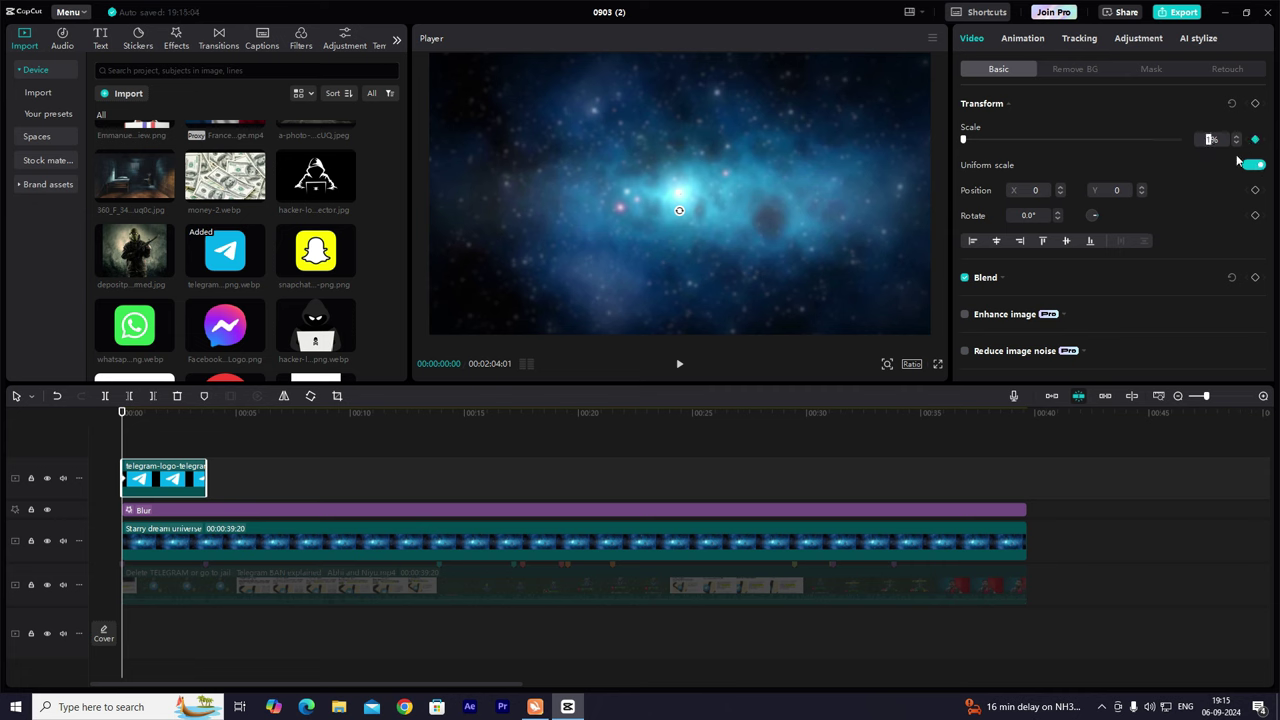
click(380, 470)
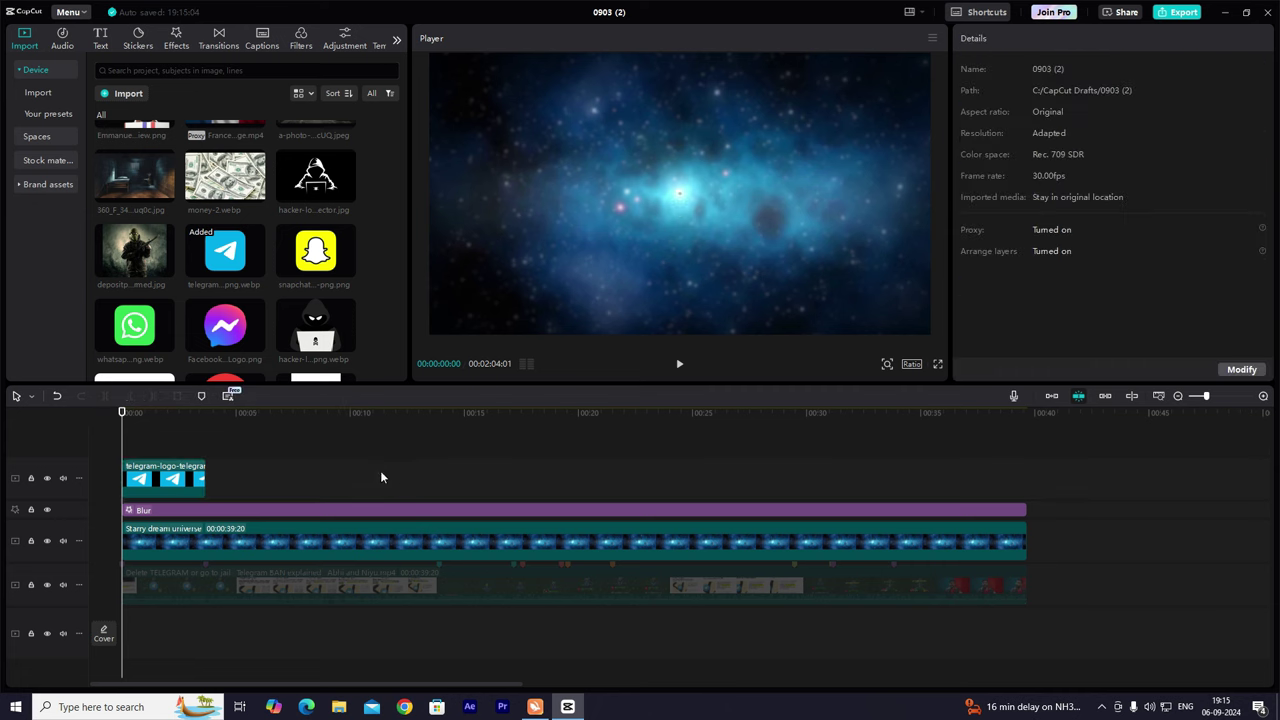
Set the Telegram logo's scale to 35% at 00:00:01:13 and play the growth animation from the start.
click(137, 479)
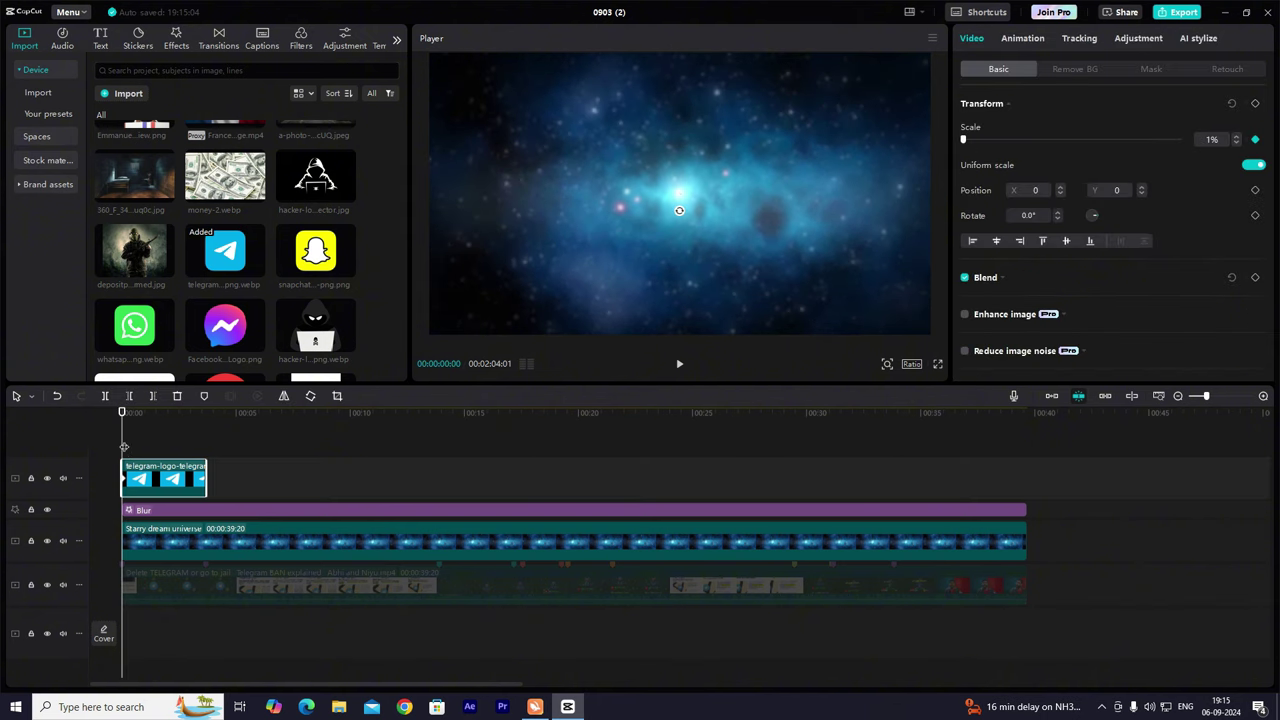
drag(124, 447, 155, 447)
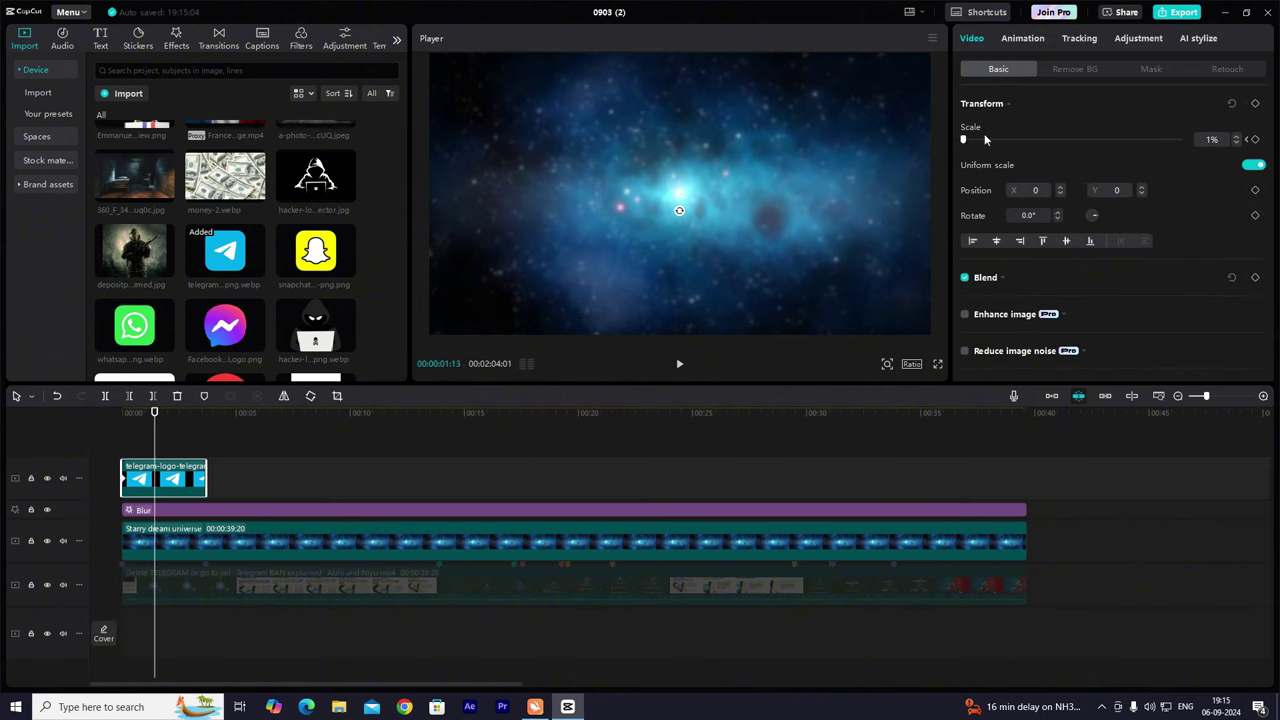
drag(964, 140, 978, 144)
click(47, 448)
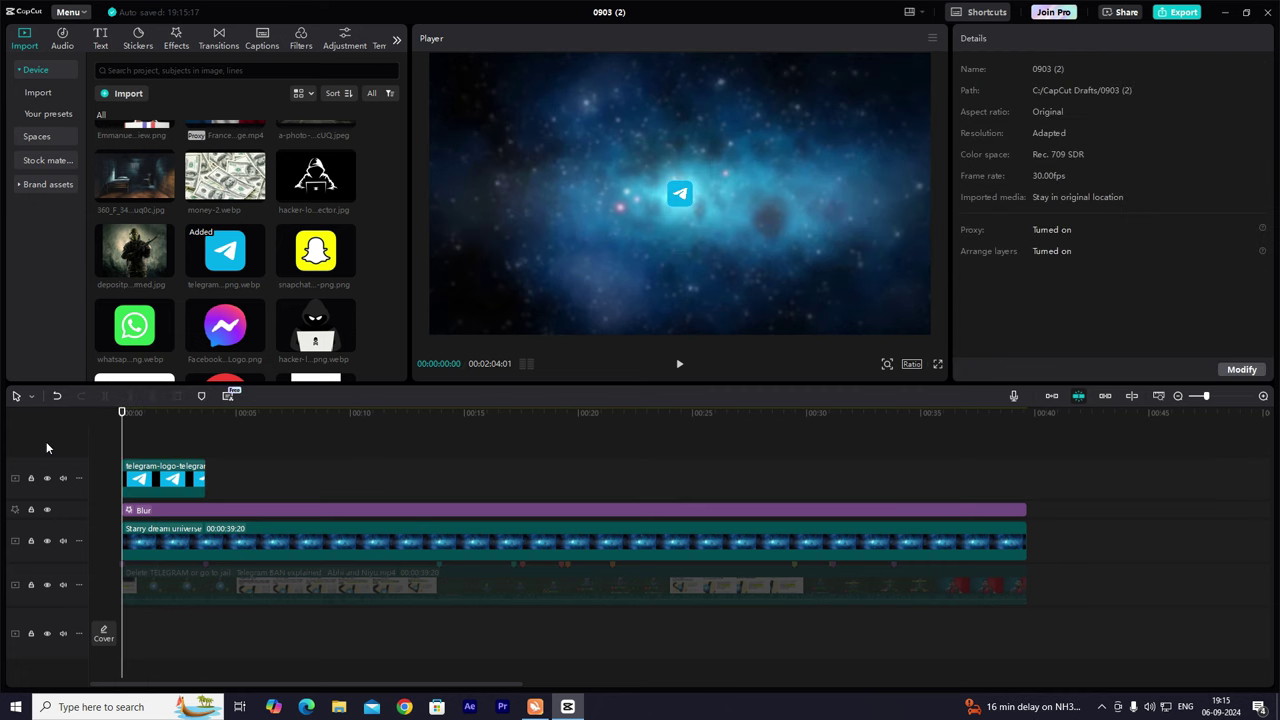
key(space)
key(space)
Apply an easing curve between the Telegram logo's two scale keyframes and play the animation from the start.
click(177, 482)
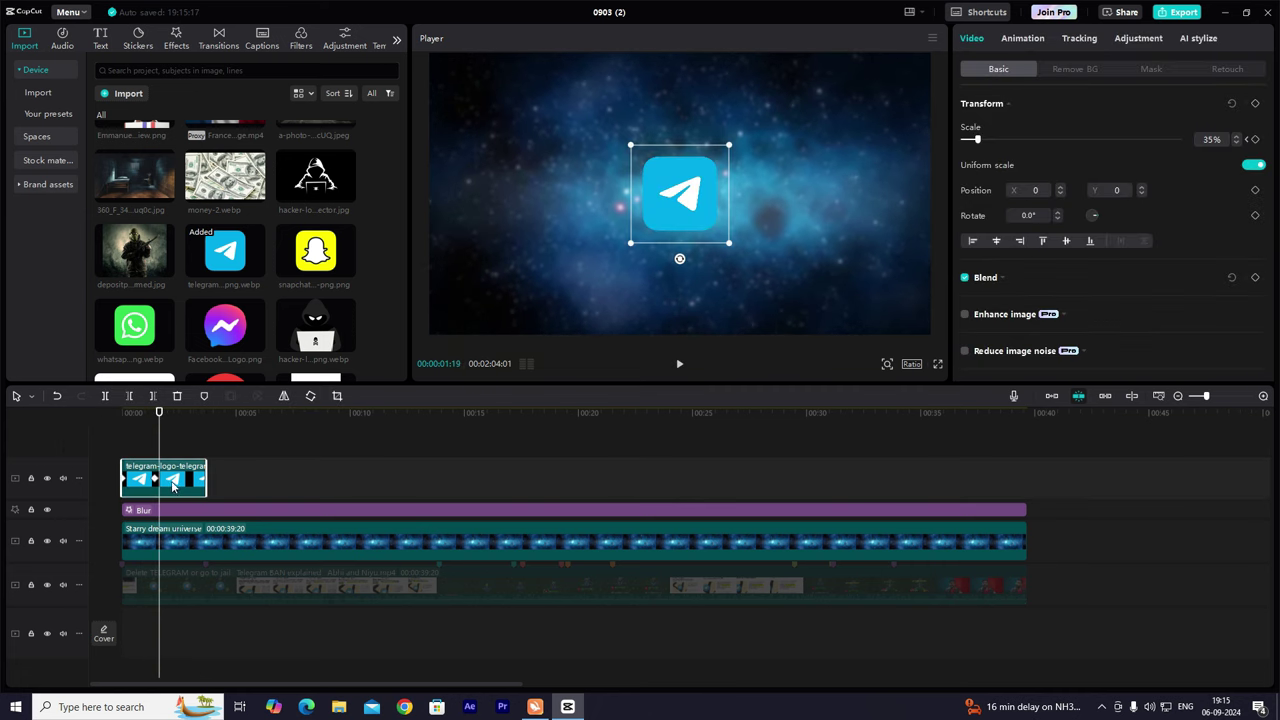
double_click(172, 486)
click(1263, 396)
click(246, 477)
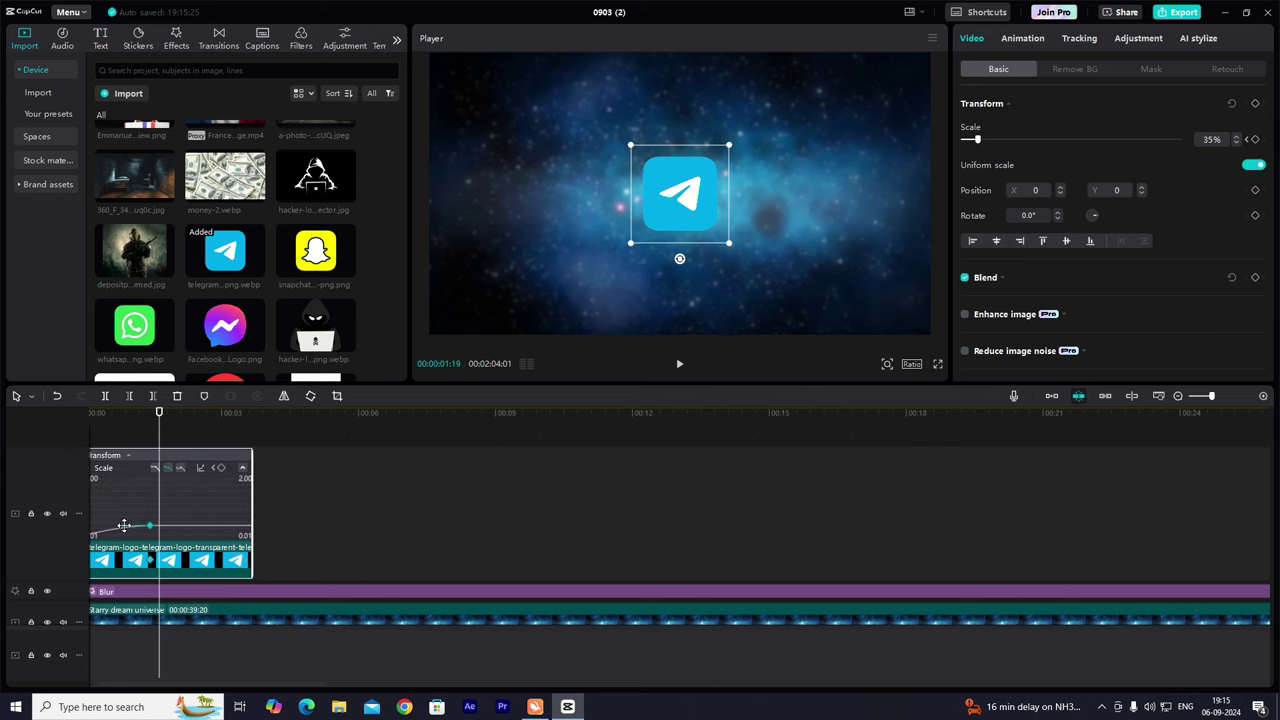
double_click(201, 509)
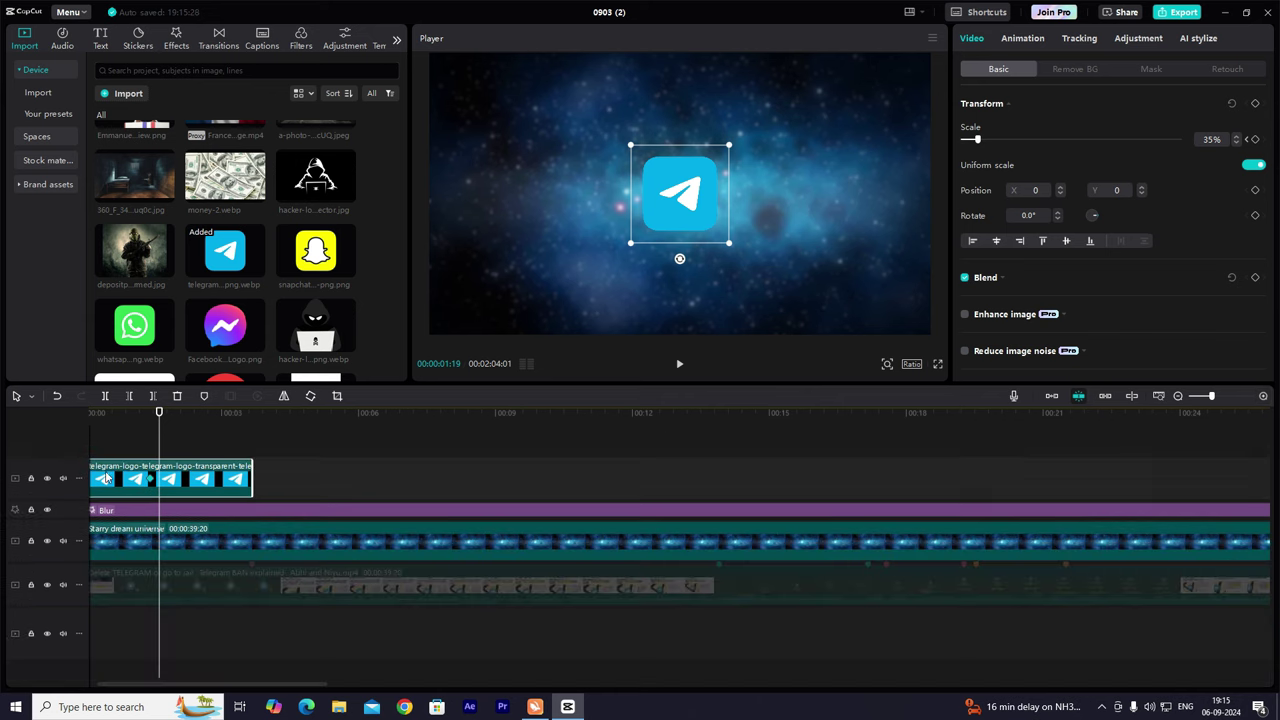
drag(142, 447, 11, 454)
key(space)
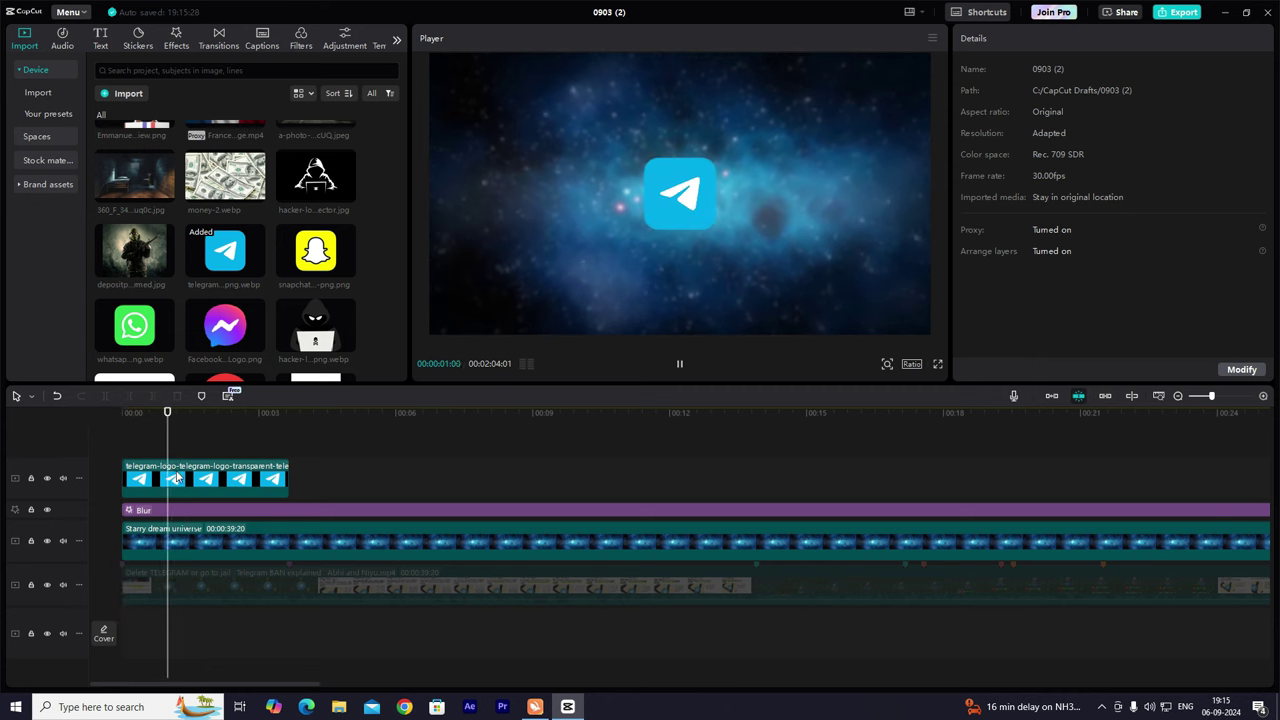
key(space)
Try a vignette of 26 on the Telegram logo.
click(211, 483)
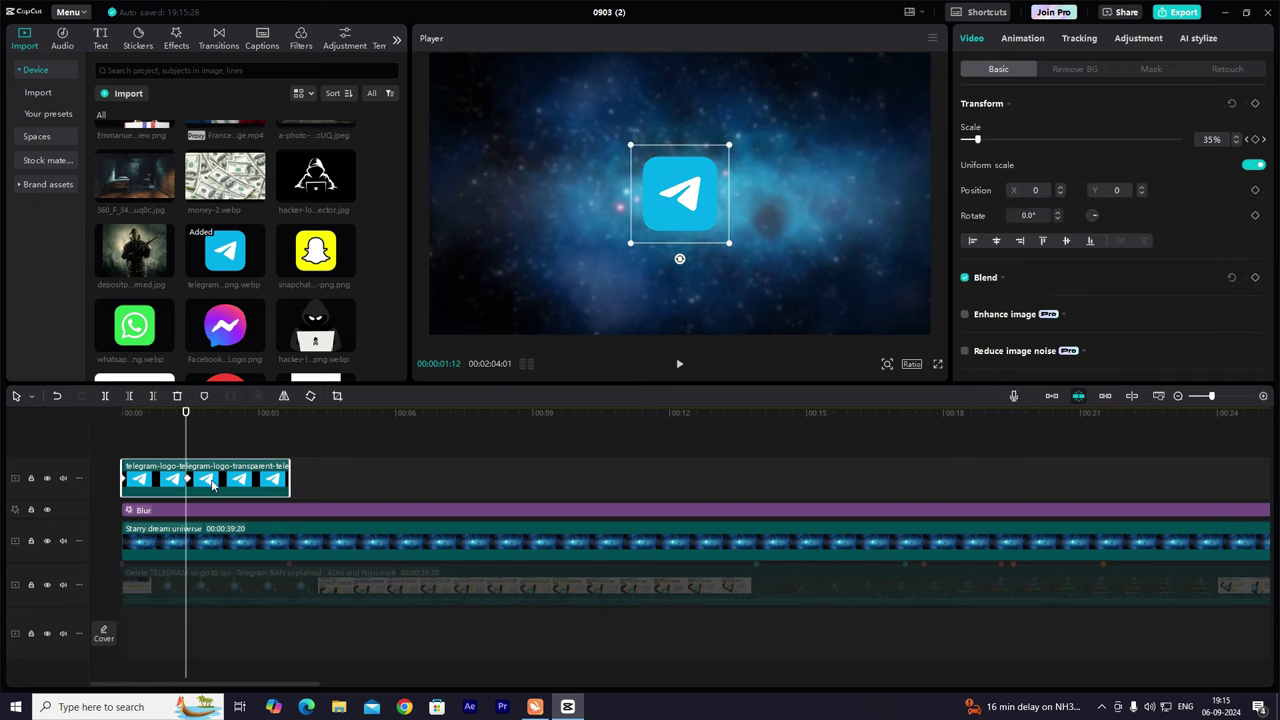
scroll(1200, 150, down, 6)
click(1139, 39)
scroll(1080, 340, down, 8)
drag(1071, 349, 1129, 351)
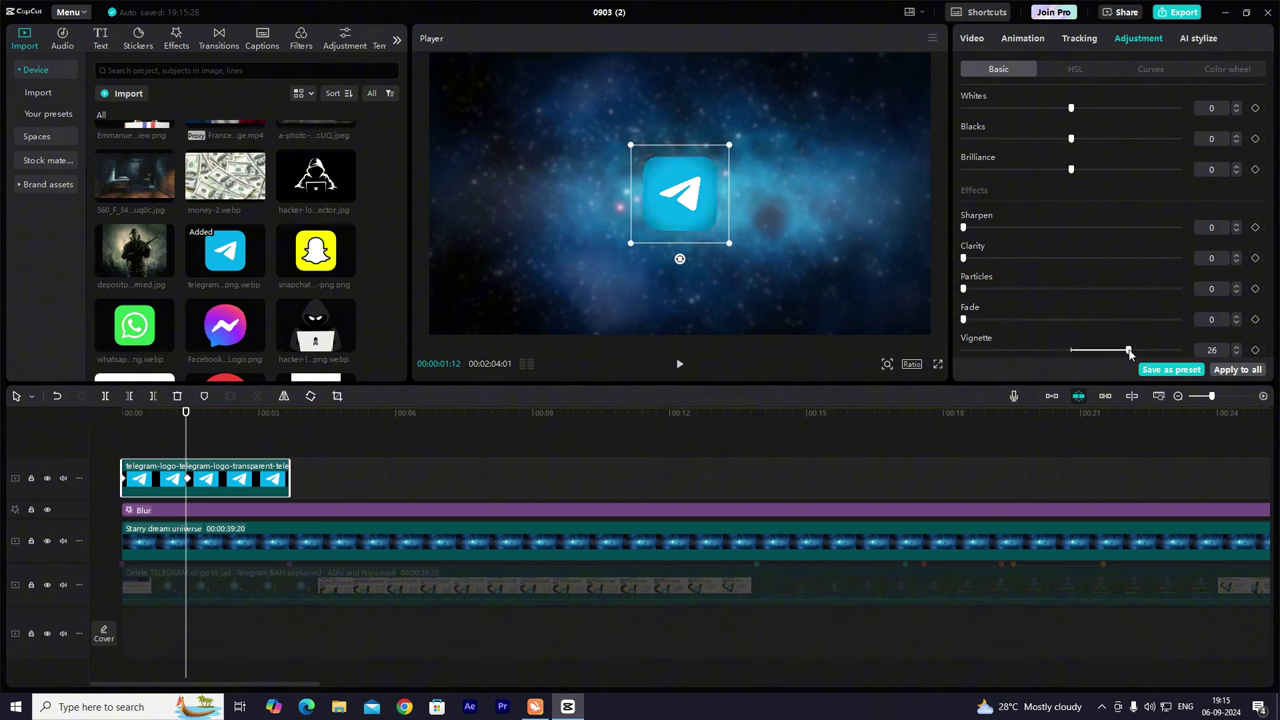
scroll(1074, 277, up, 5)
scroll(1071, 277, down, 3)
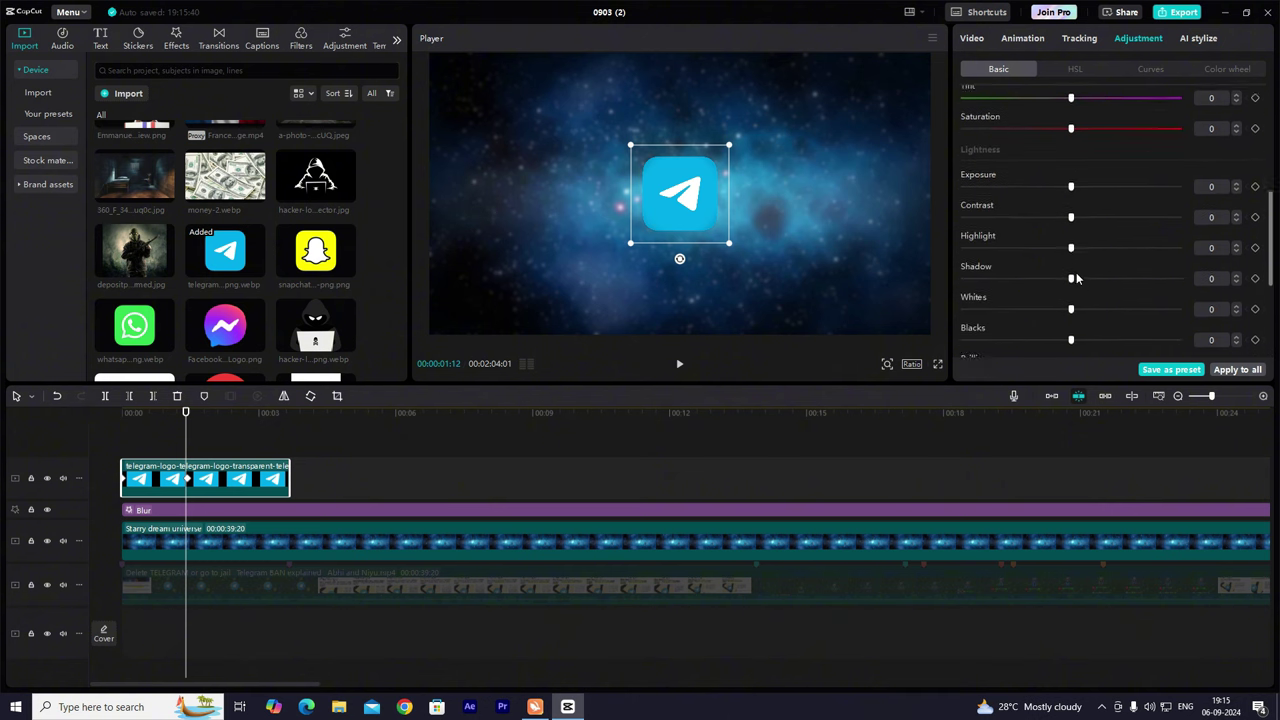
Brighten the Telegram logo by setting its exposure to 34 and raising its contrast.
drag(1071, 191, 1144, 216)
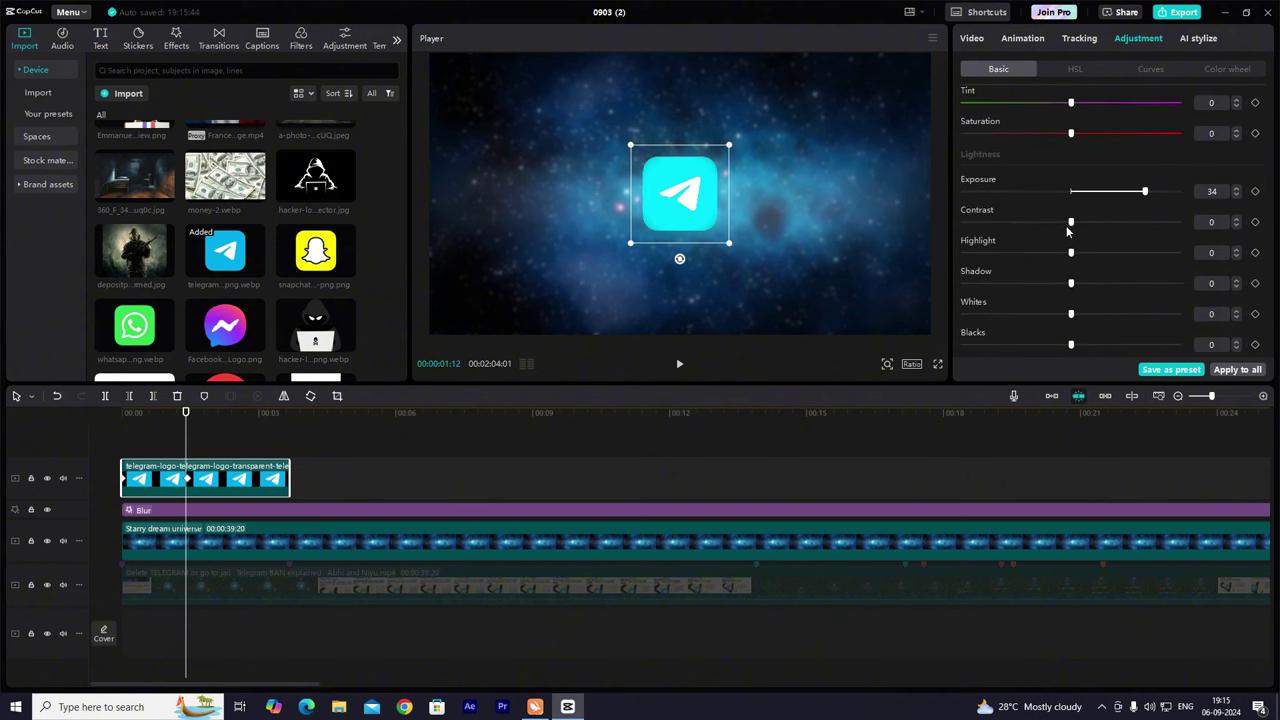
drag(1067, 231, 1148, 232)
click(759, 245)
Add the Snapchat logo on a new track from the timeline start, shrink it and place it above right of the Telegram logo.
click(346, 268)
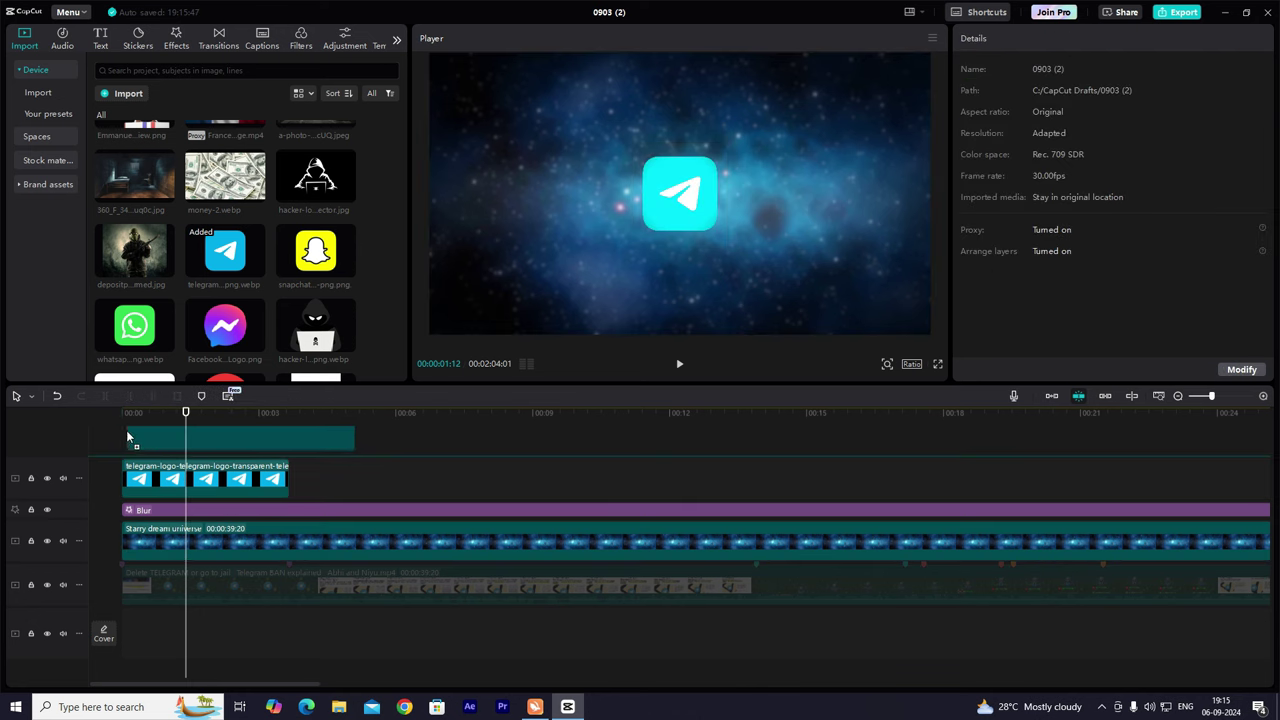
drag(821, 57, 719, 156)
drag(690, 195, 775, 123)
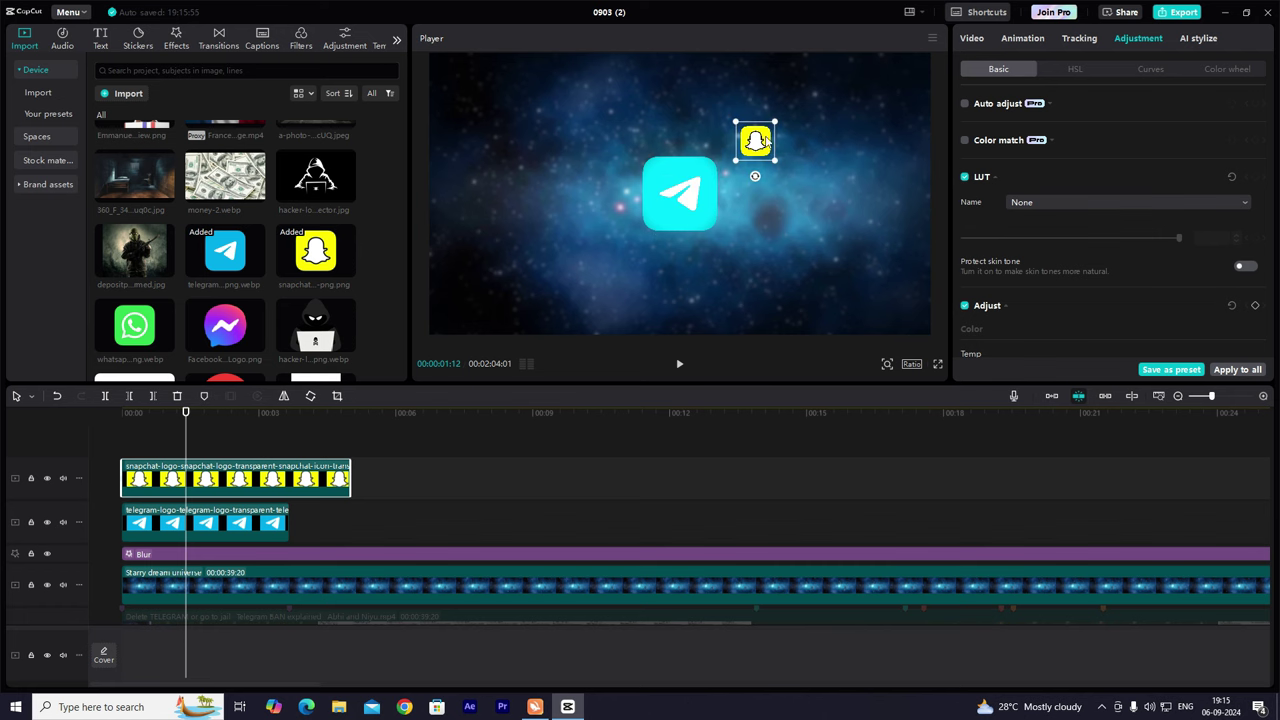
Check the reference video's logo layout at 00:01:27:09 and move the Snapchat logo clip below the Blur effect.
click(1178, 397)
click(1178, 397)
click(1054, 489)
drag(1054, 489, 1118, 502)
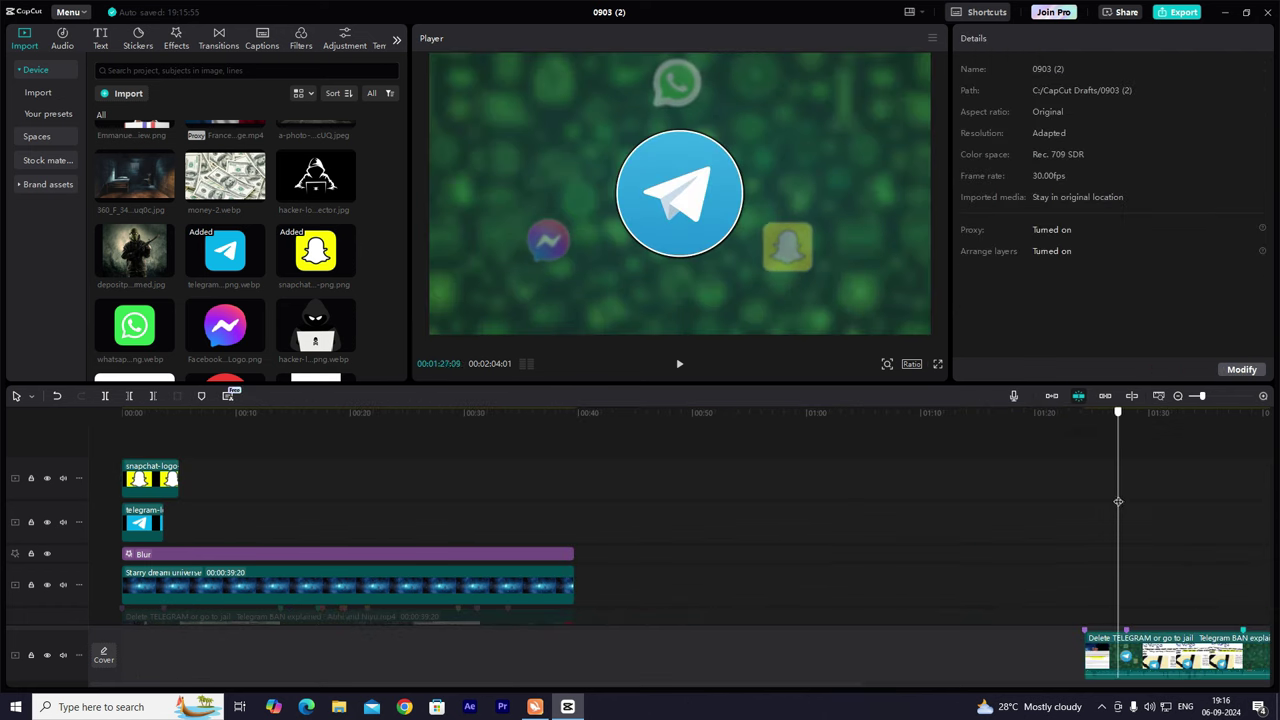
click(129, 440)
drag(154, 485, 165, 570)
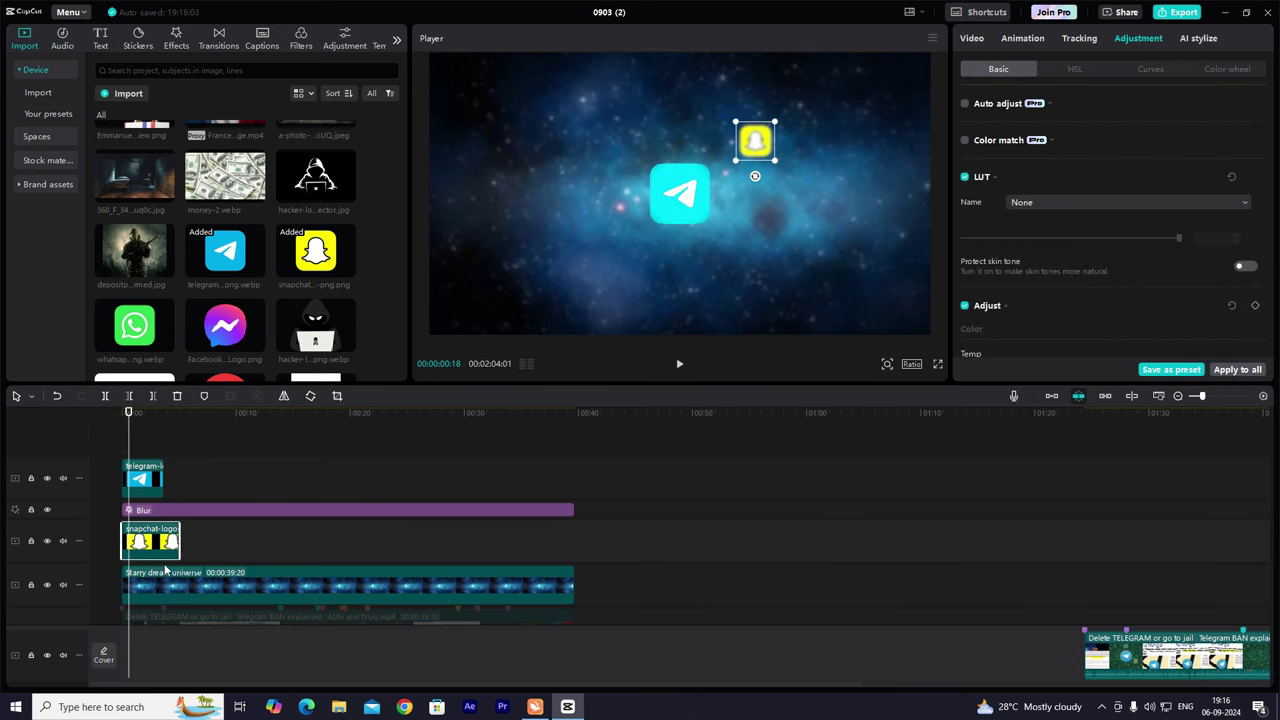
Add the WhatsApp and Facebook Messenger logos from the timeline start on new tracks below the Snapchat clip.
drag(162, 340, 122, 577)
scroll(252, 345, down, 1)
drag(252, 278, 126, 620)
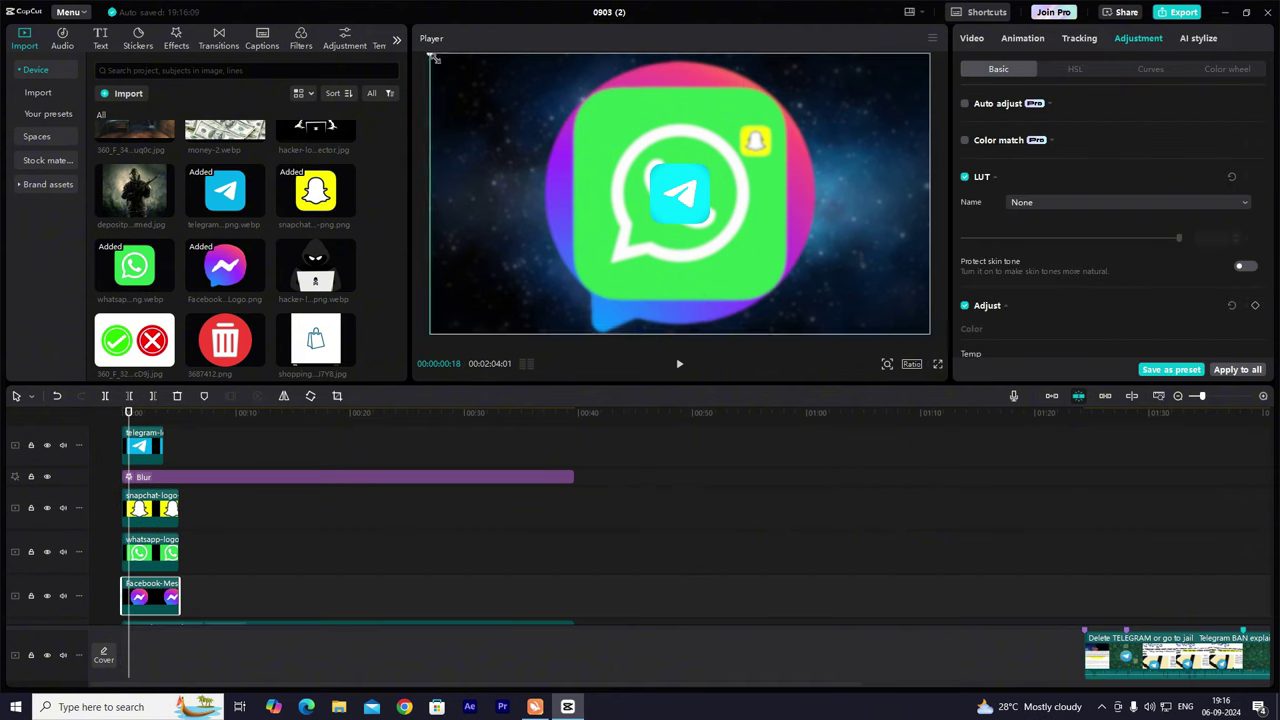
Scale the WhatsApp logo to about 16% left of the Telegram logo and the Messenger logo to about 15% below right of it.
drag(429, 56, 632, 146)
click(133, 560)
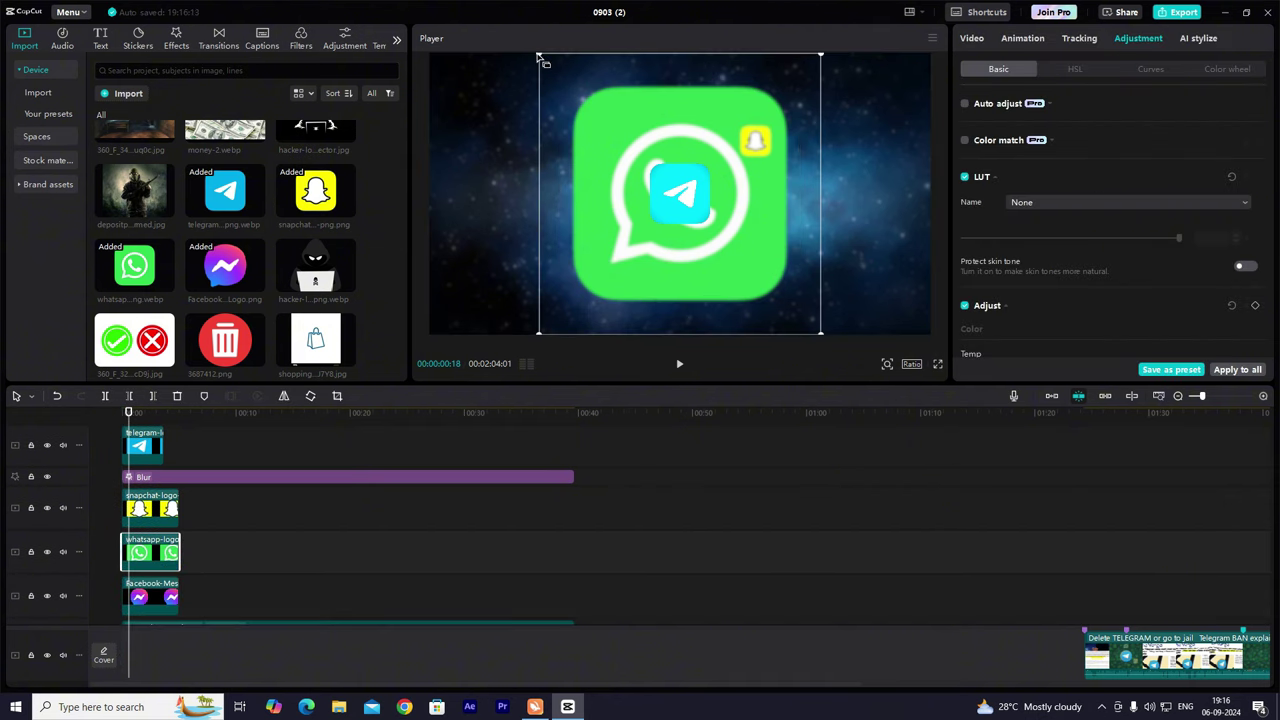
drag(540, 332, 652, 222)
drag(664, 174, 608, 170)
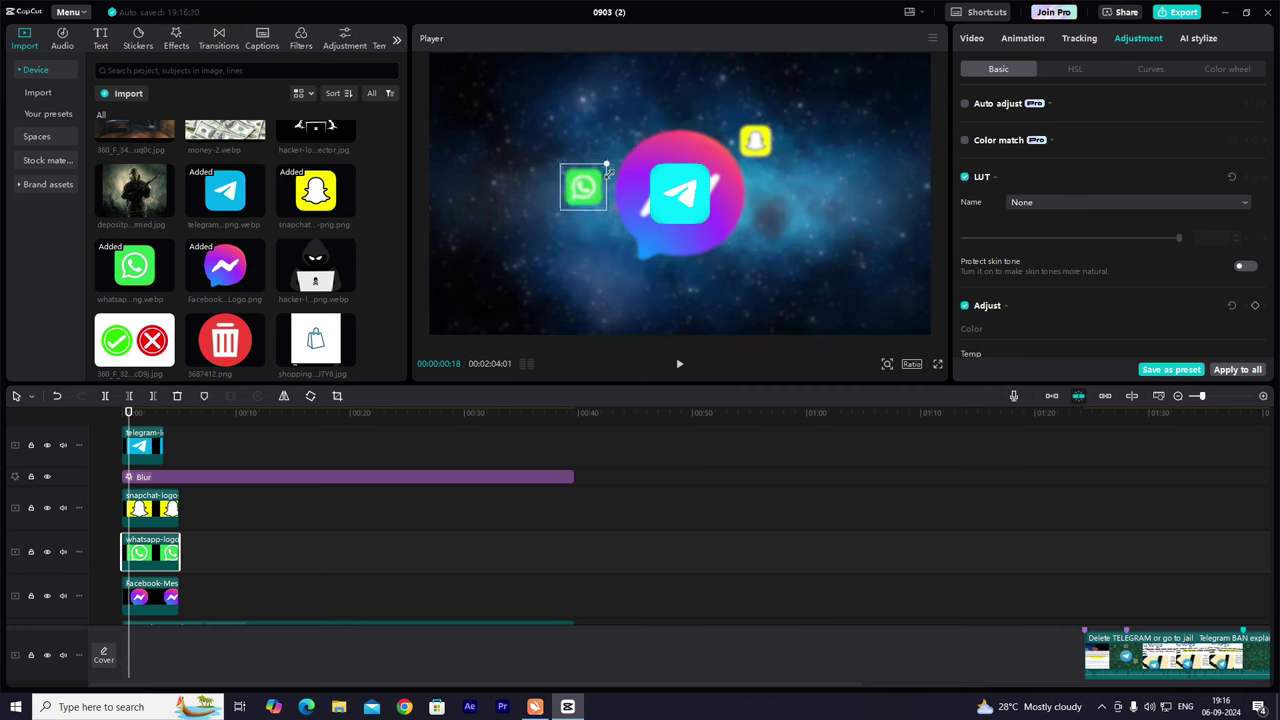
click(746, 198)
drag(804, 126, 729, 167)
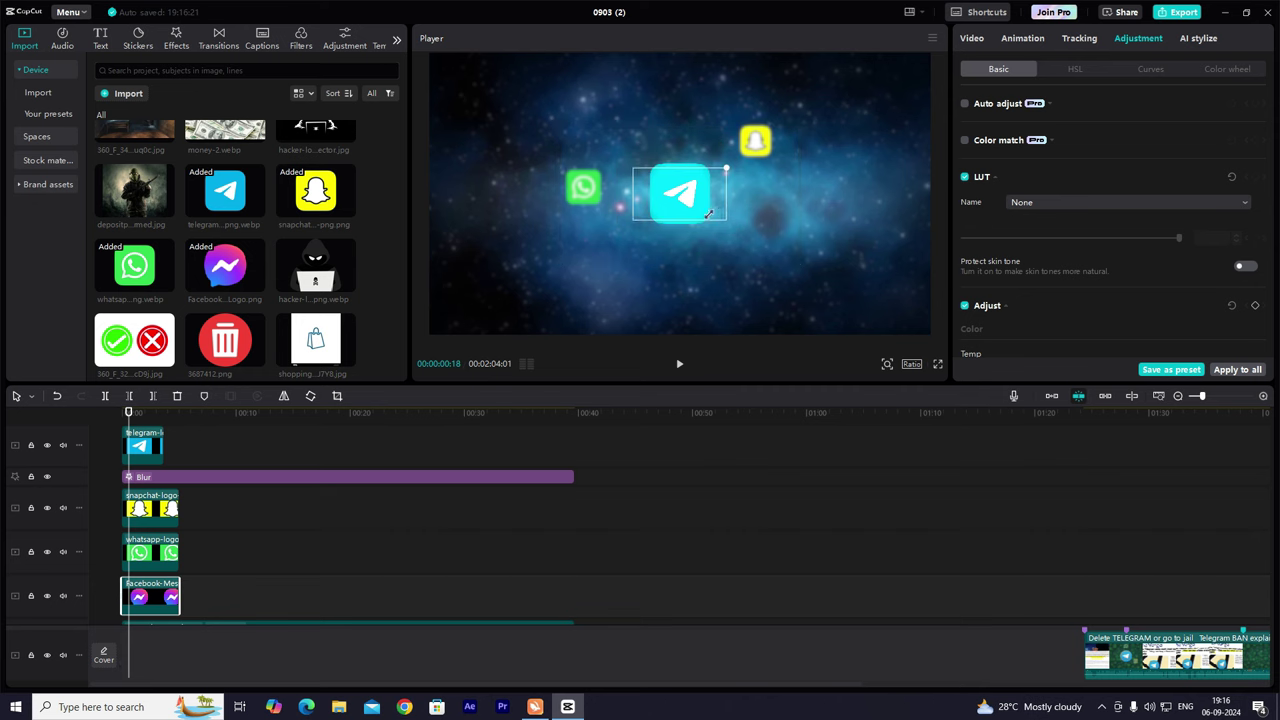
drag(720, 210, 736, 260)
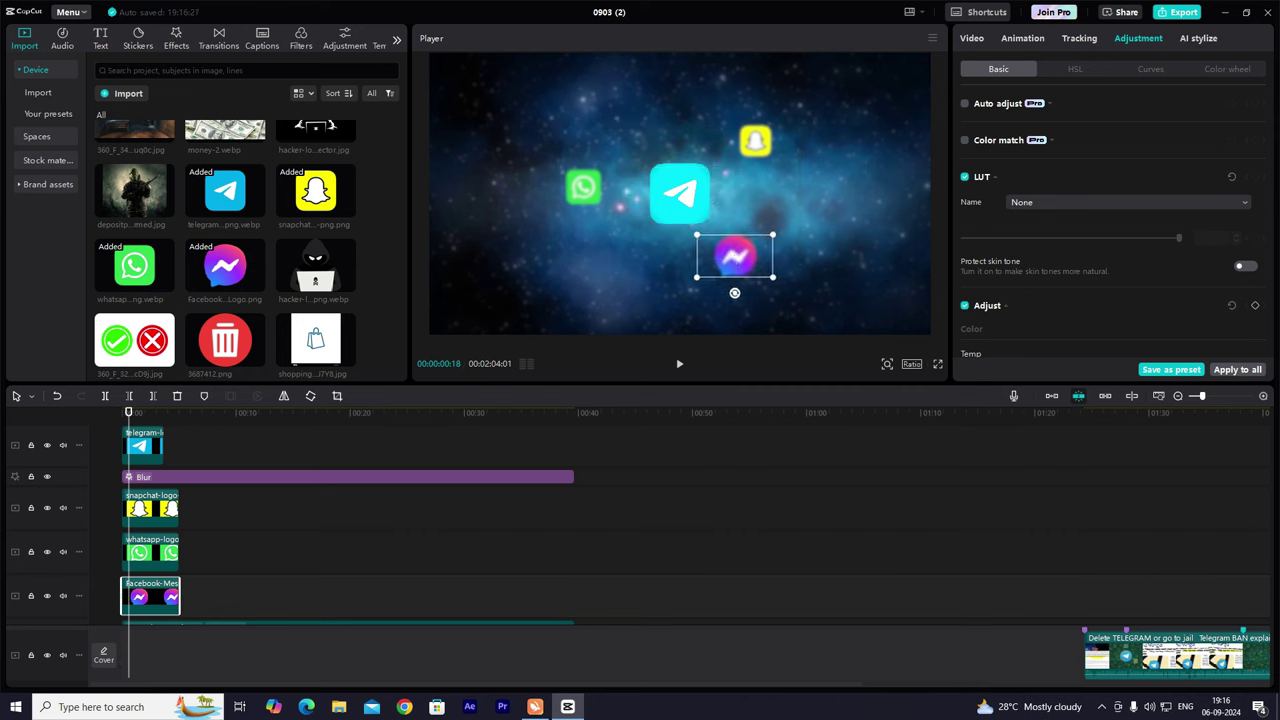
Play the opening from the start to check how the small logos sit around the Telegram logo.
drag(132, 420, 57, 428)
key(space)
key(space)
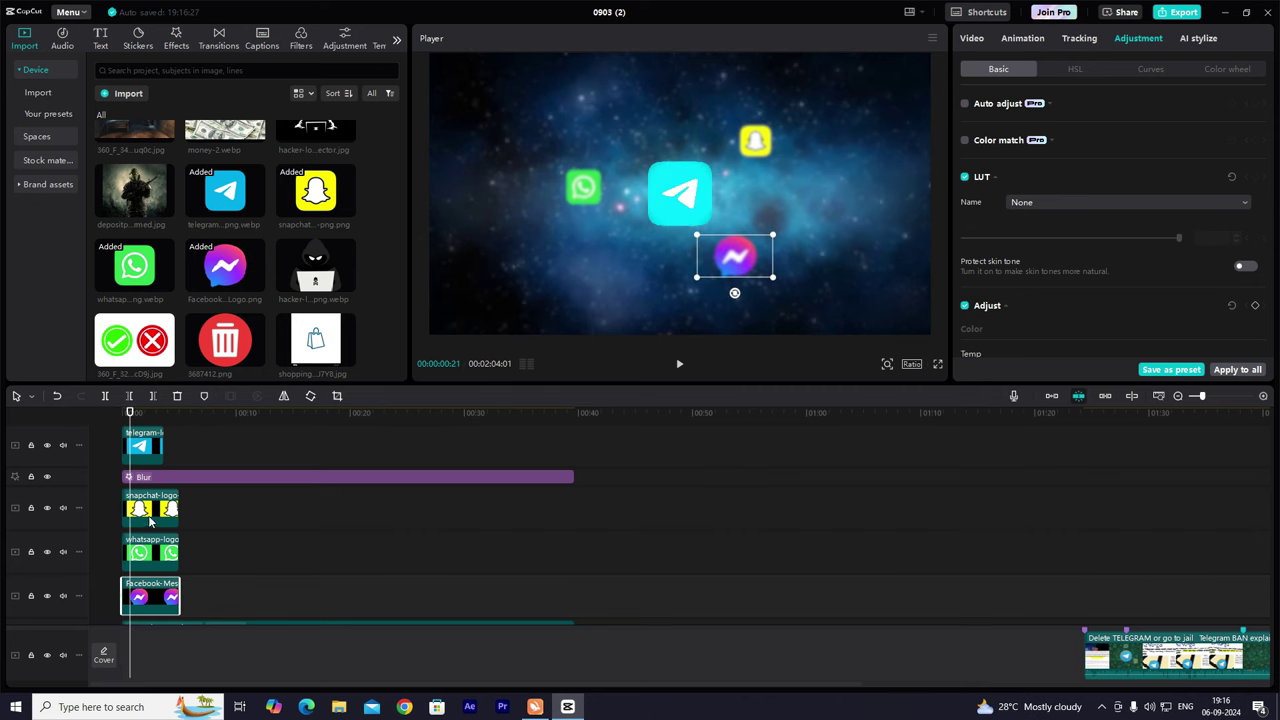
click(150, 521)
drag(130, 414, 85, 425)
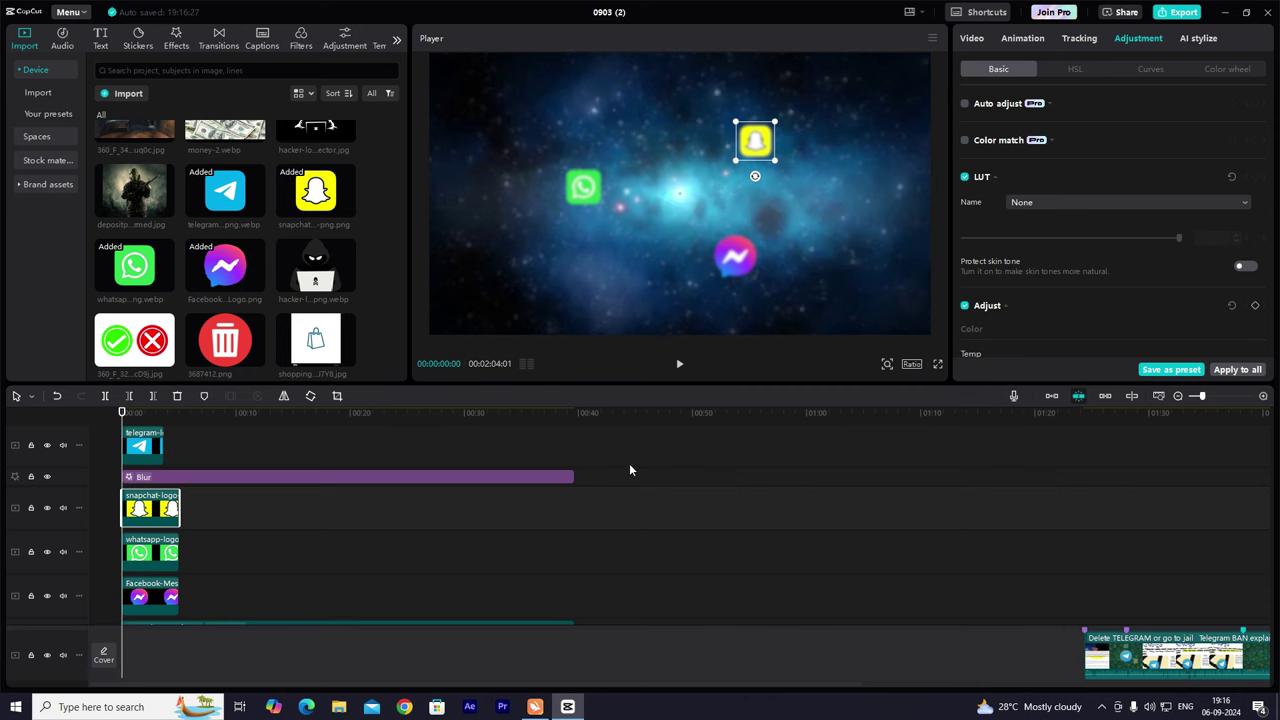
click(1088, 575)
drag(1088, 575, 100, 496)
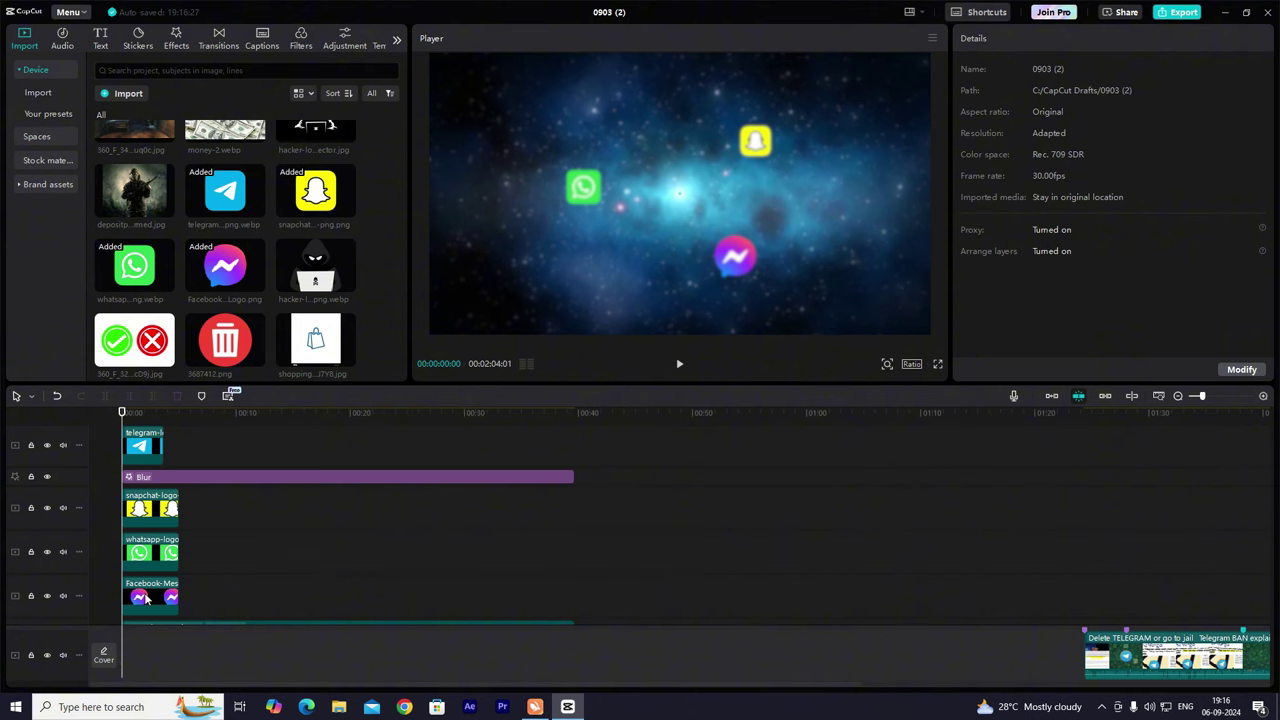
Add transform keyframes at 00:00:00:00 to the Snapchat, WhatsApp and Messenger logo clips.
click(146, 598)
click(160, 506)
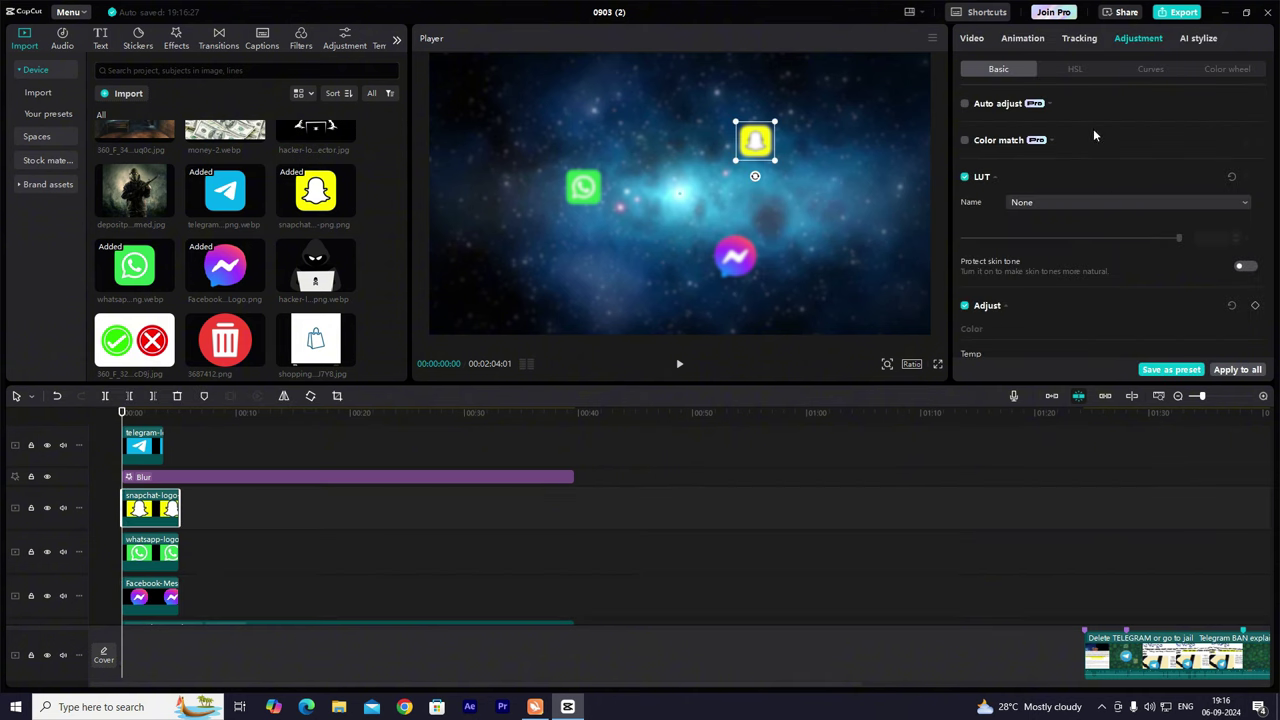
click(152, 548)
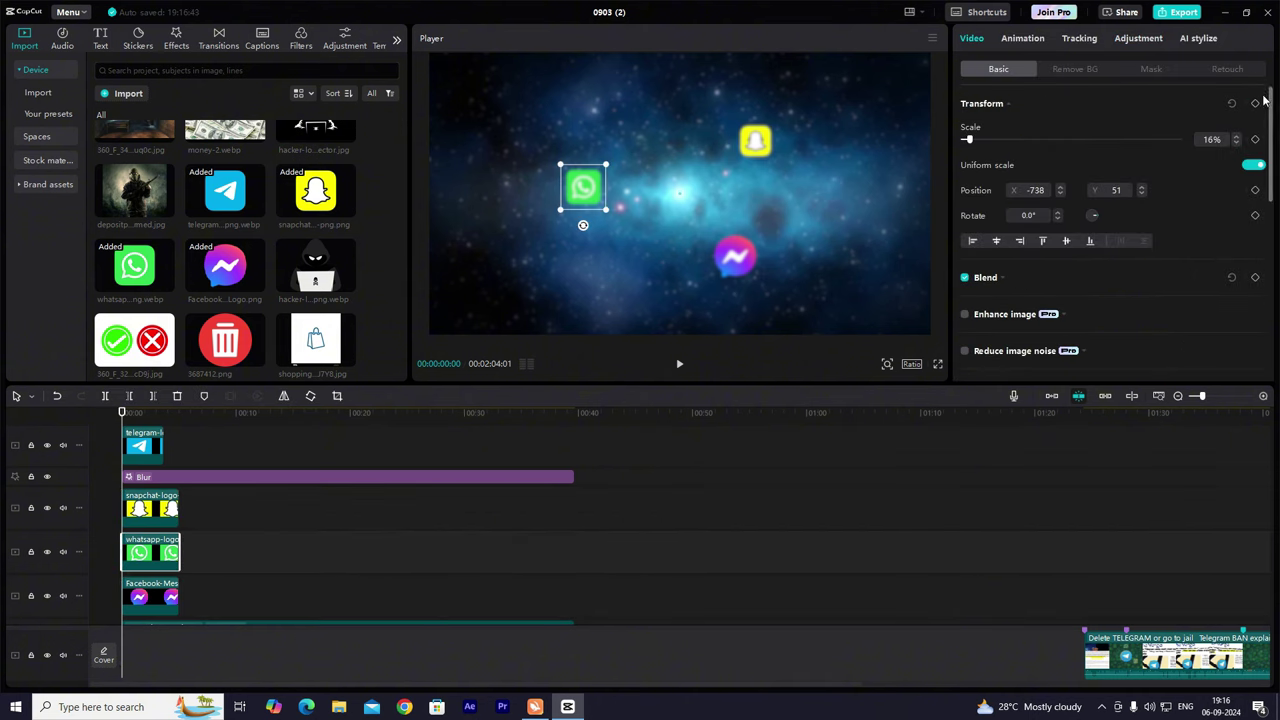
click(142, 608)
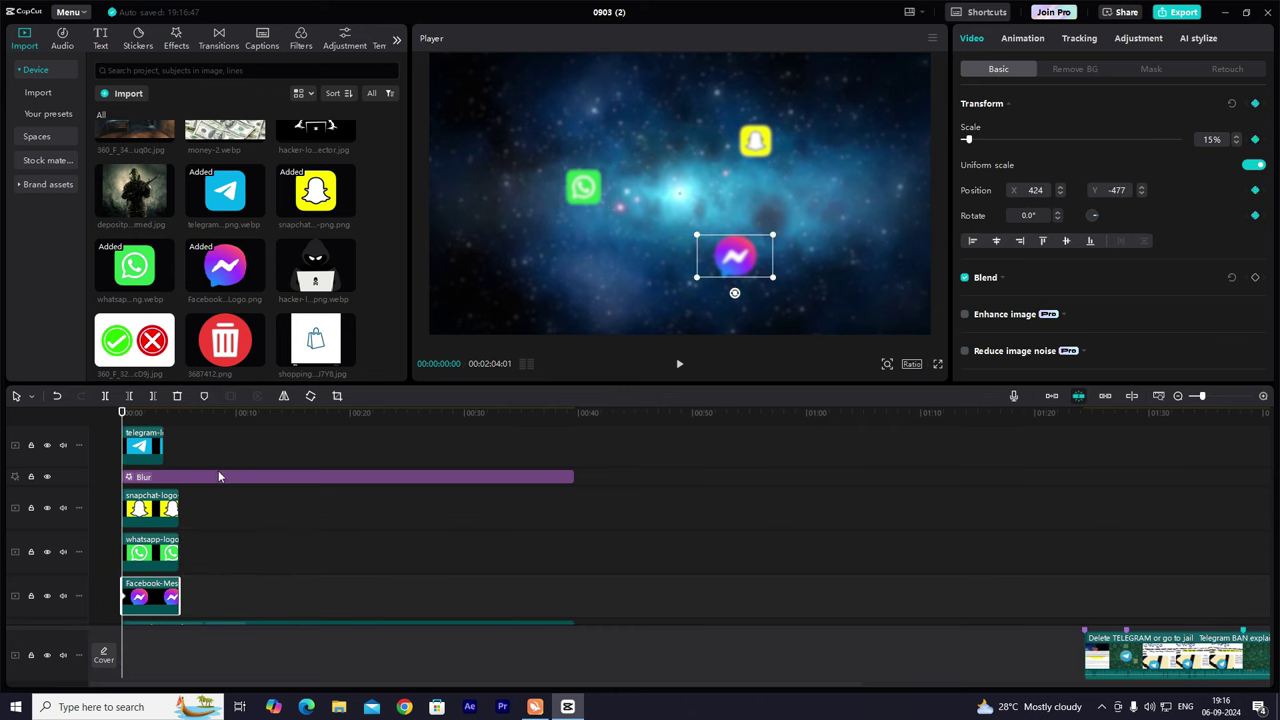
At 00:00:01:09, move the Snapchat logo up and left so it sits just above the Telegram logo.
key(space)
key(space)
click(136, 419)
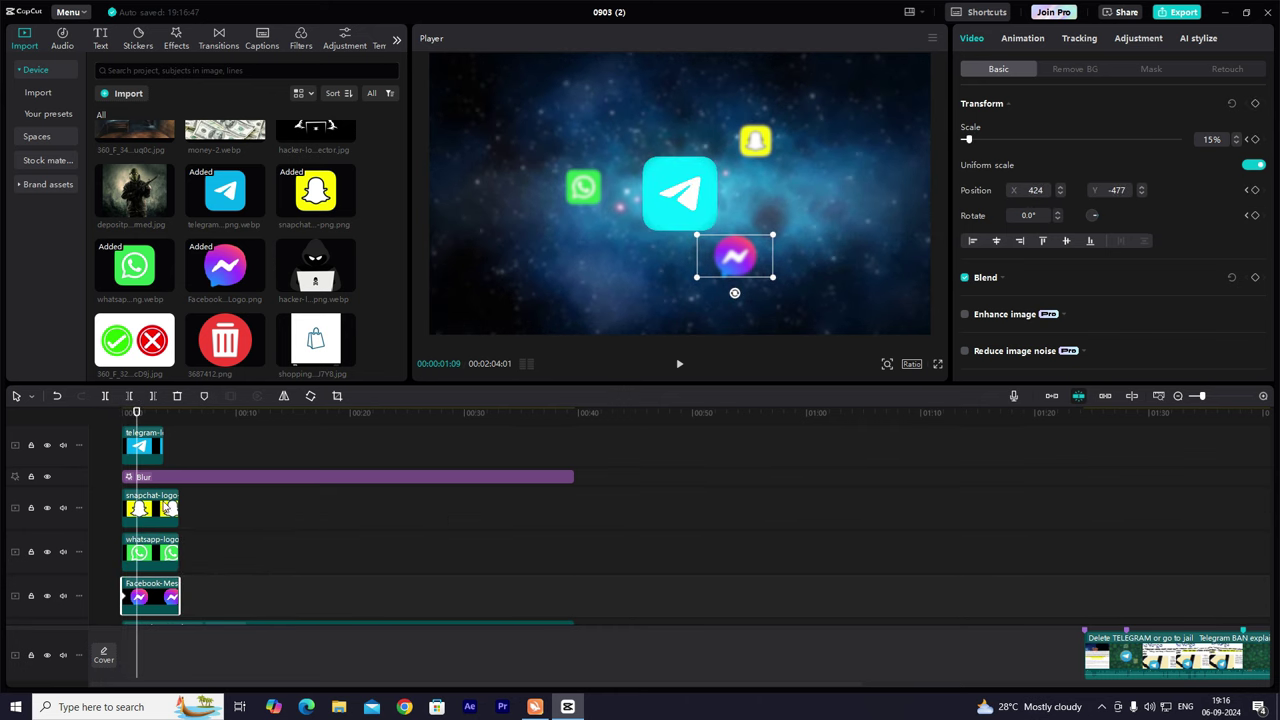
click(168, 508)
drag(758, 145, 708, 124)
At 00:00:01:09, move the WhatsApp logo below left of the Telegram logo and the Messenger logo to X 671, Y -161.
click(160, 552)
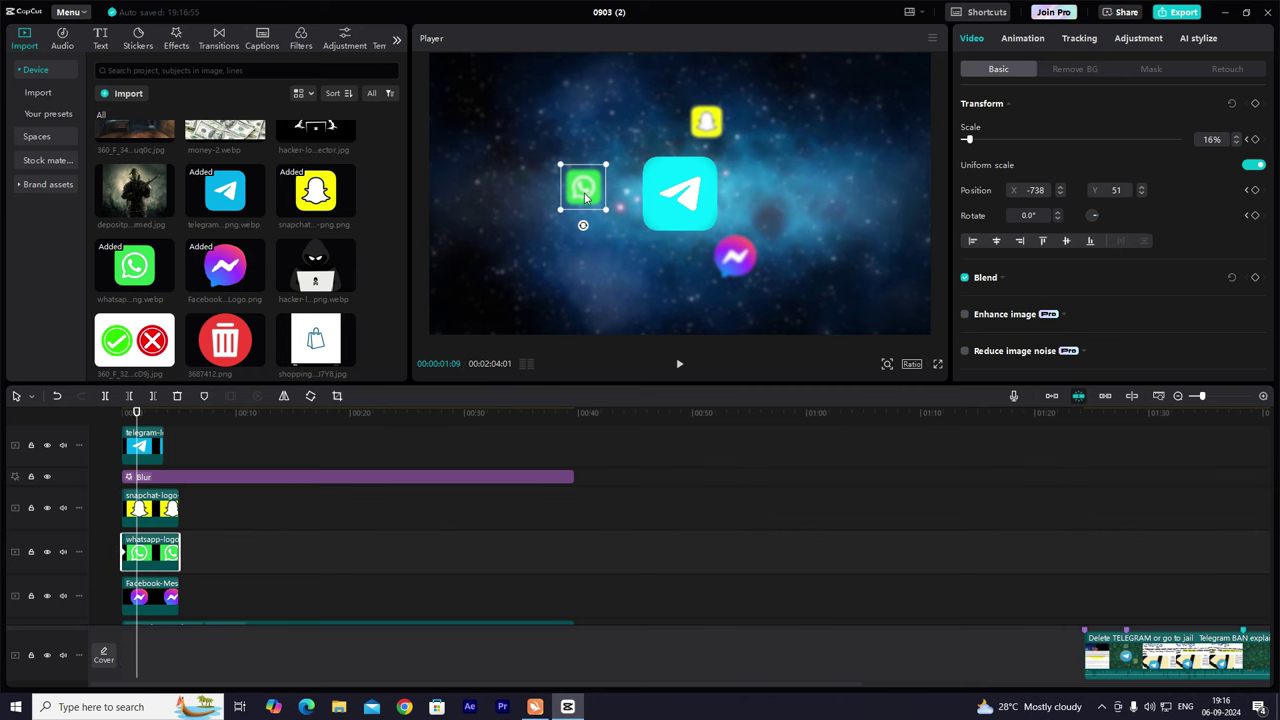
drag(585, 197, 599, 243)
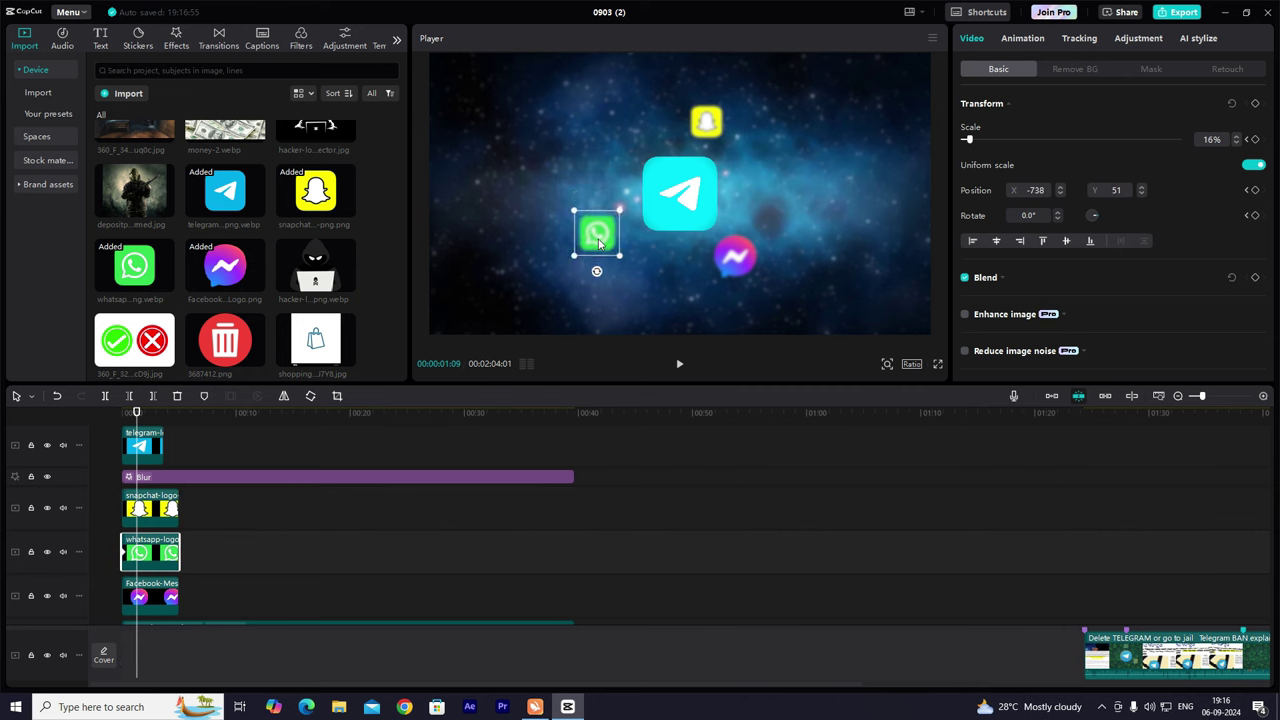
click(764, 255)
drag(754, 252, 778, 226)
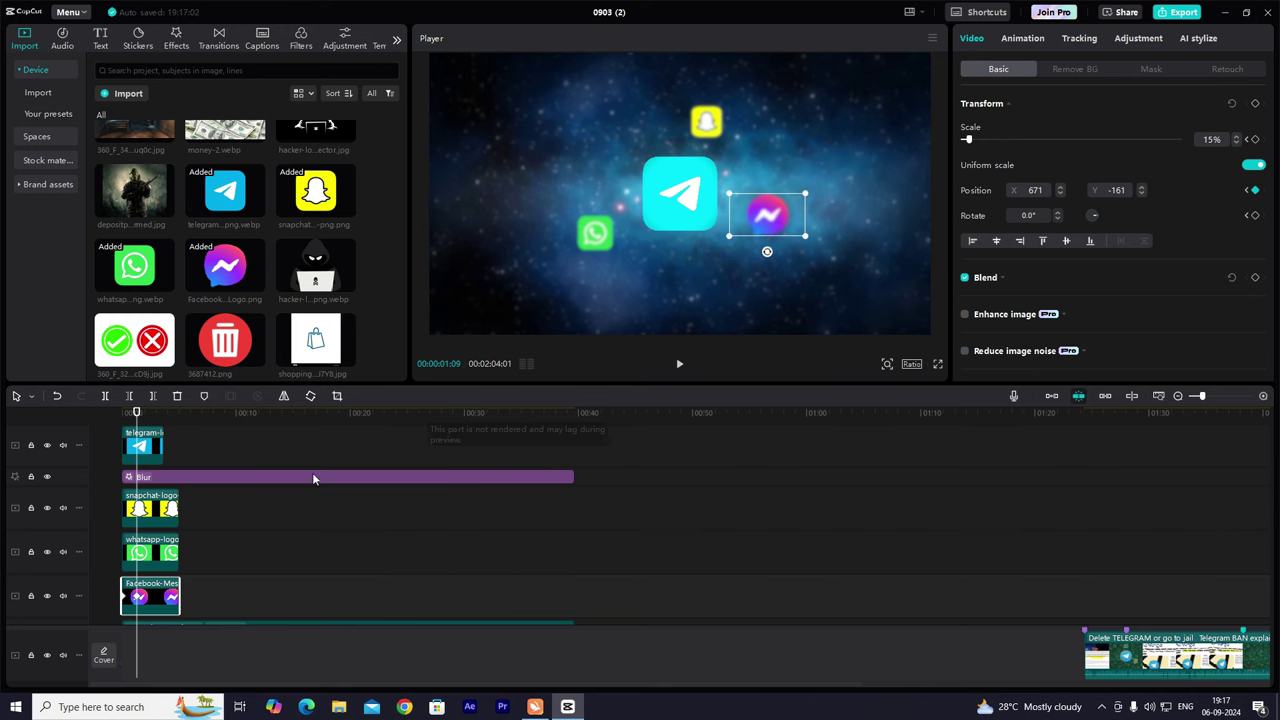
Play the sequence from the start to review the small logos circling the Telegram logo.
drag(140, 419, 65, 427)
key(space)
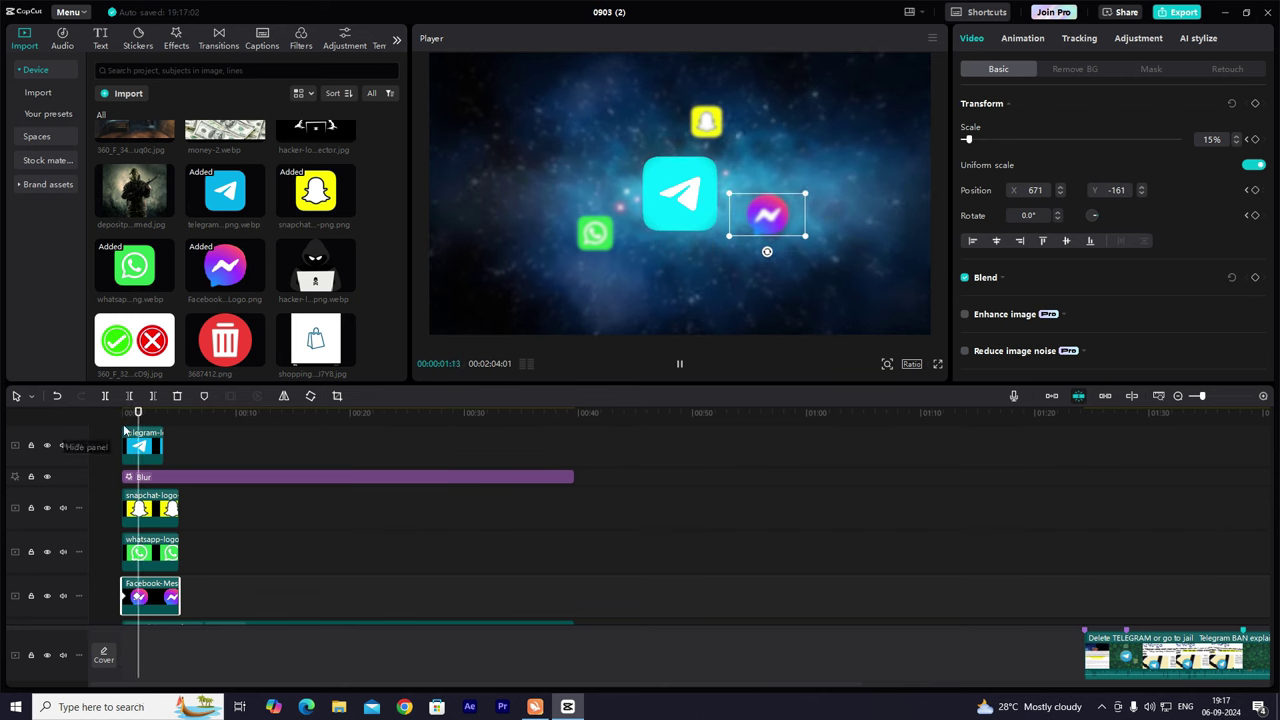
click(210, 447)
drag(213, 413, 3, 447)
key(space)
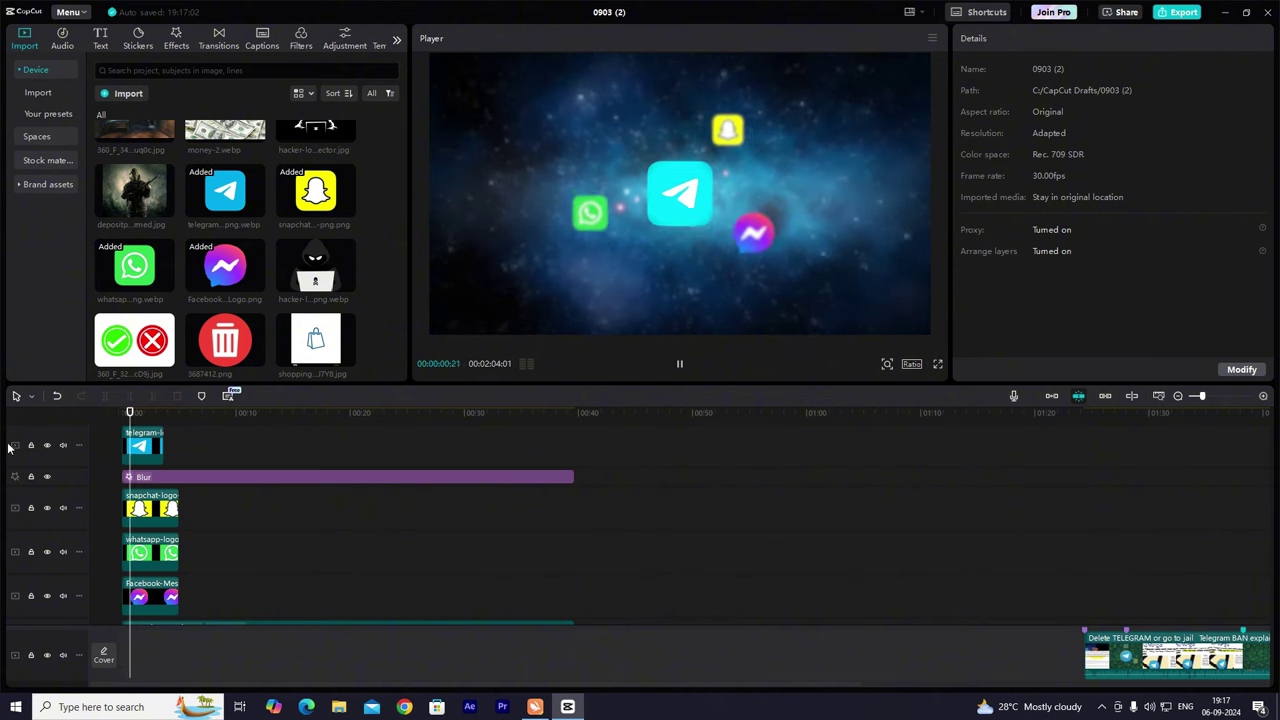
Apply an easing curve to the Snapchat logo's X and Y position keyframes.
key(space)
click(165, 523)
double_click(162, 528)
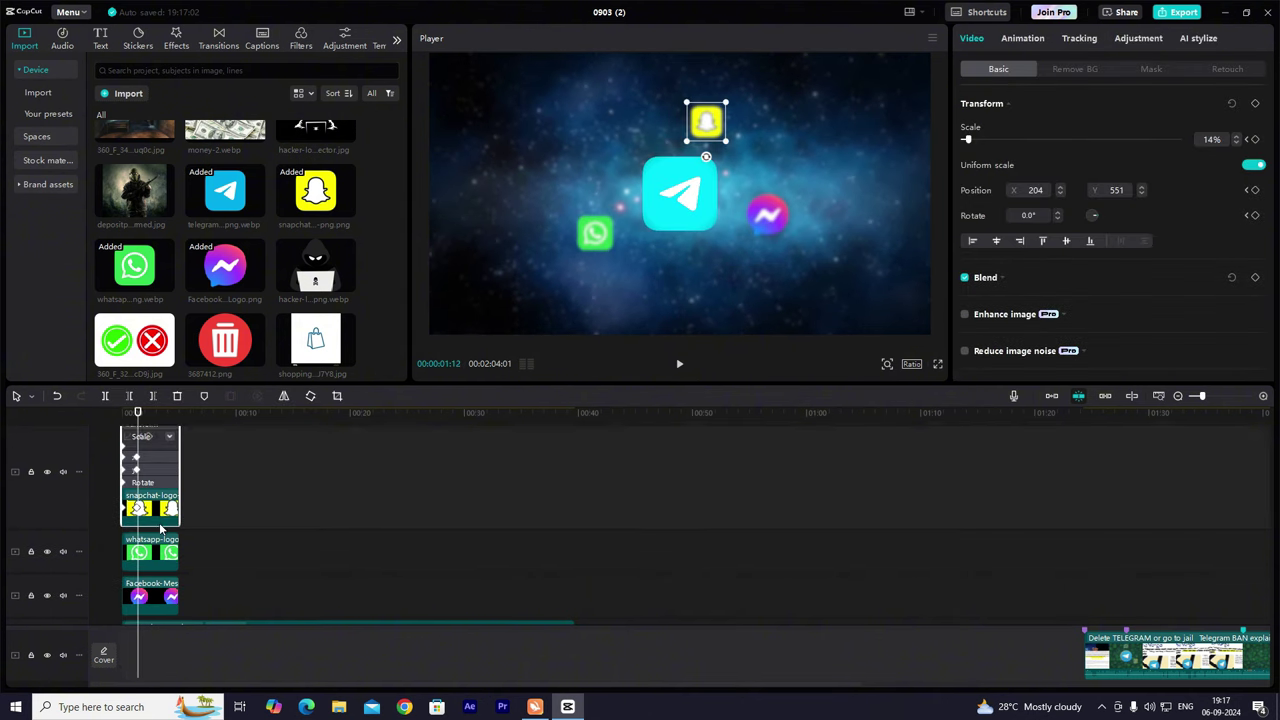
click(1264, 397)
click(1264, 397)
drag(134, 420, 66, 426)
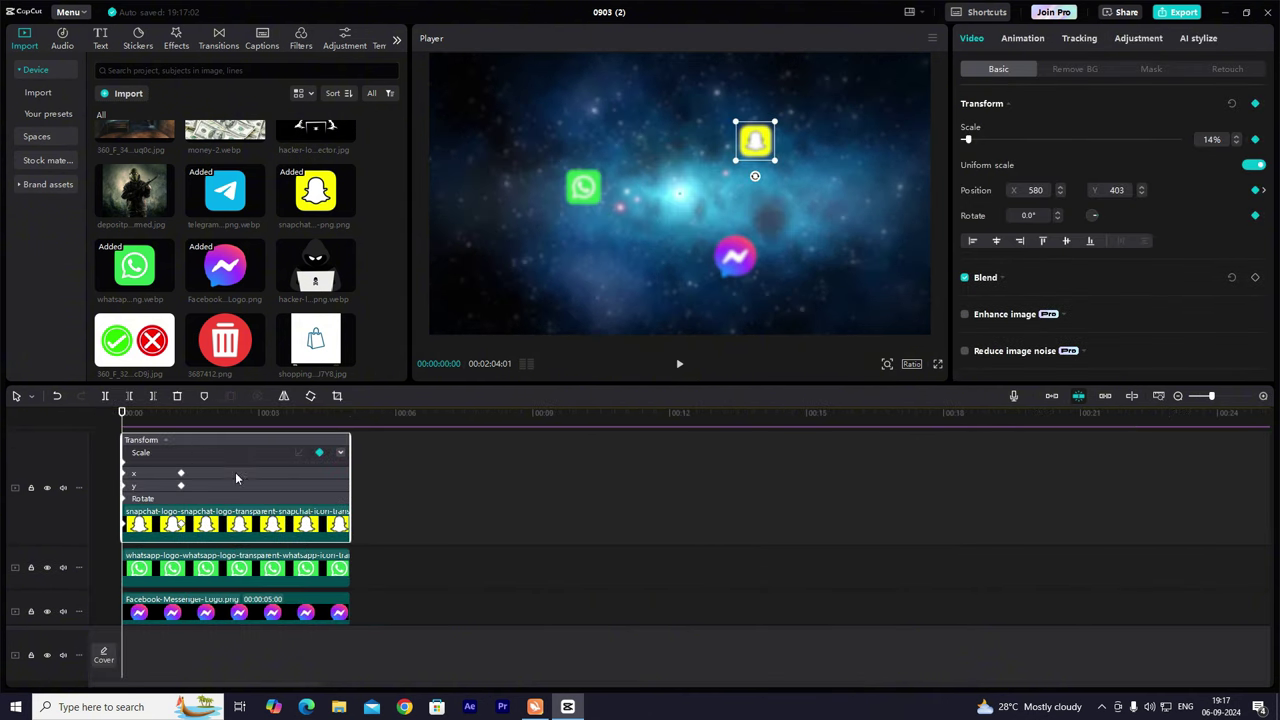
double_click(185, 473)
scroll(206, 470, up, 1)
click(180, 534)
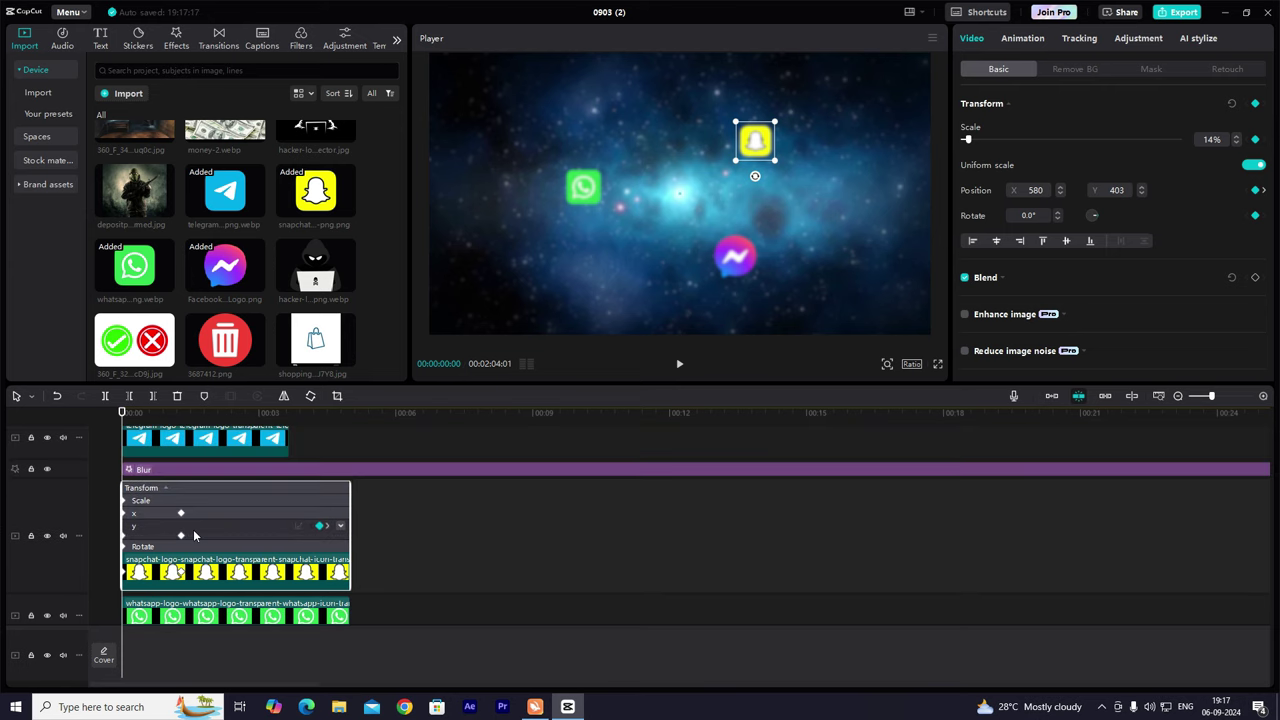
key(alt+k)
Apply the middle easing curve preset to the WhatsApp logo's X and Y position keyframes.
click(213, 518)
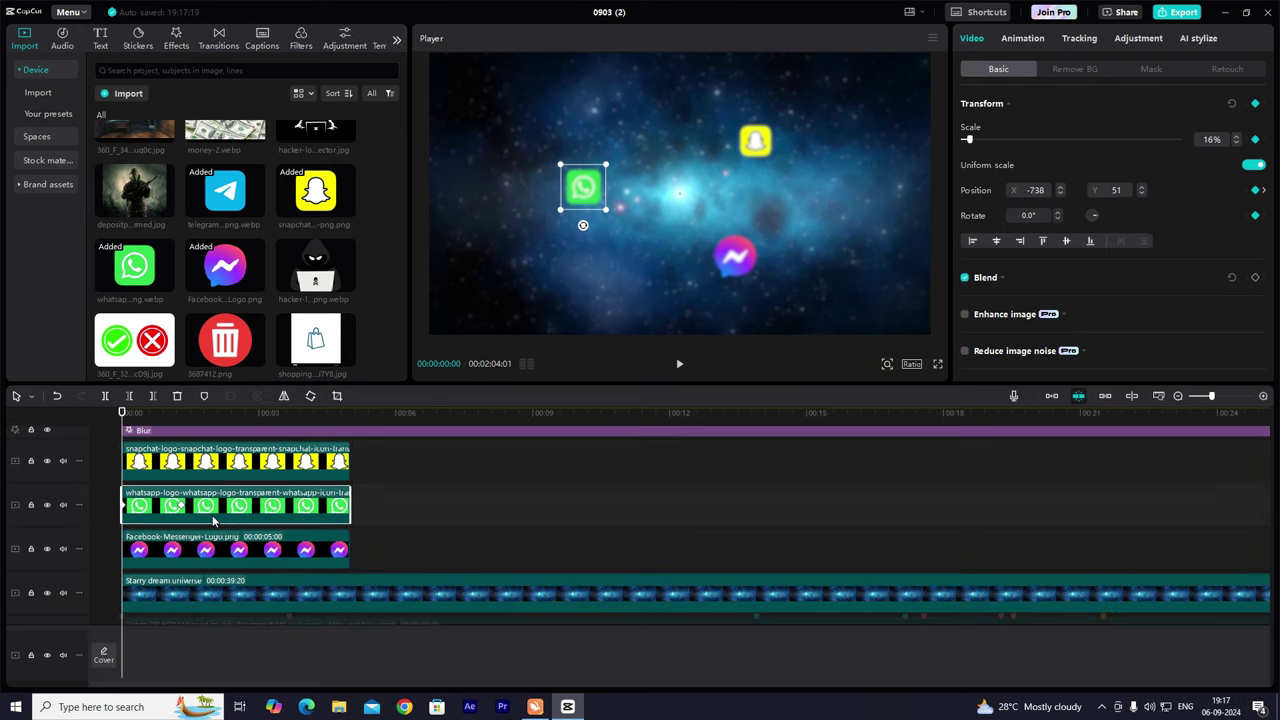
key(alt+k)
double_click(192, 467)
scroll(181, 448, up, 1)
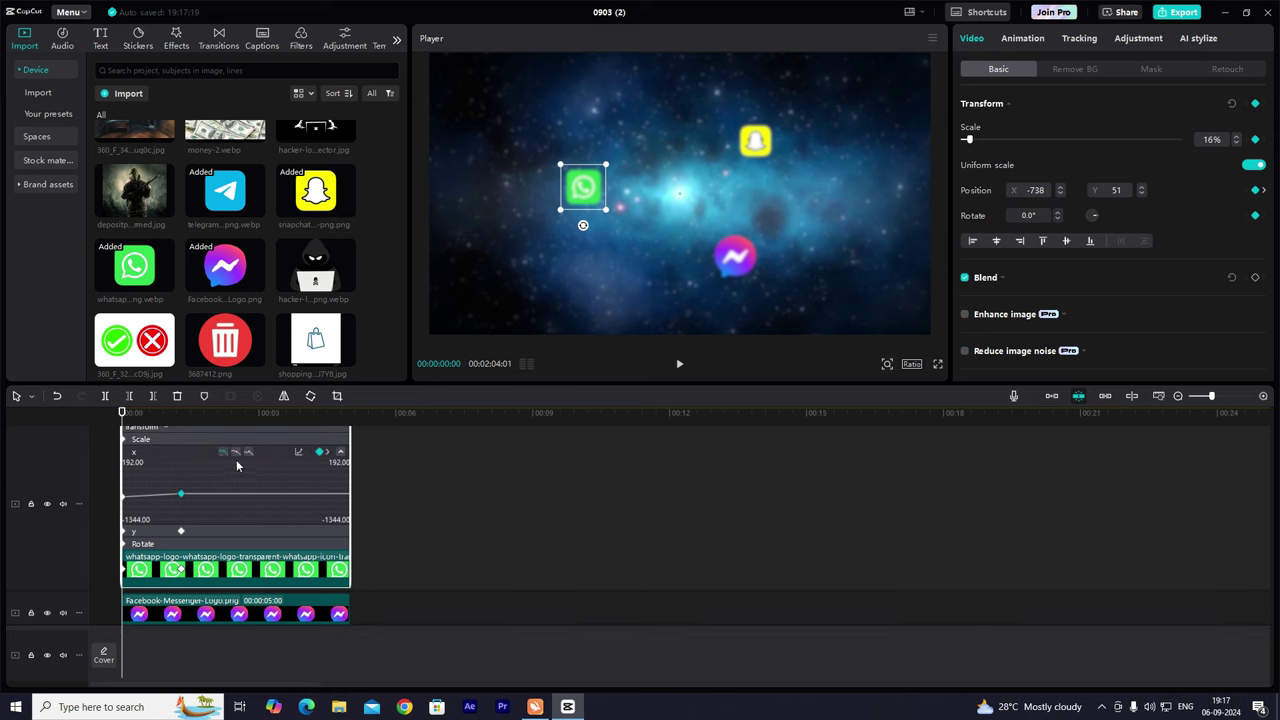
click(235, 456)
double_click(203, 529)
click(181, 505)
click(236, 466)
key(alt+k)
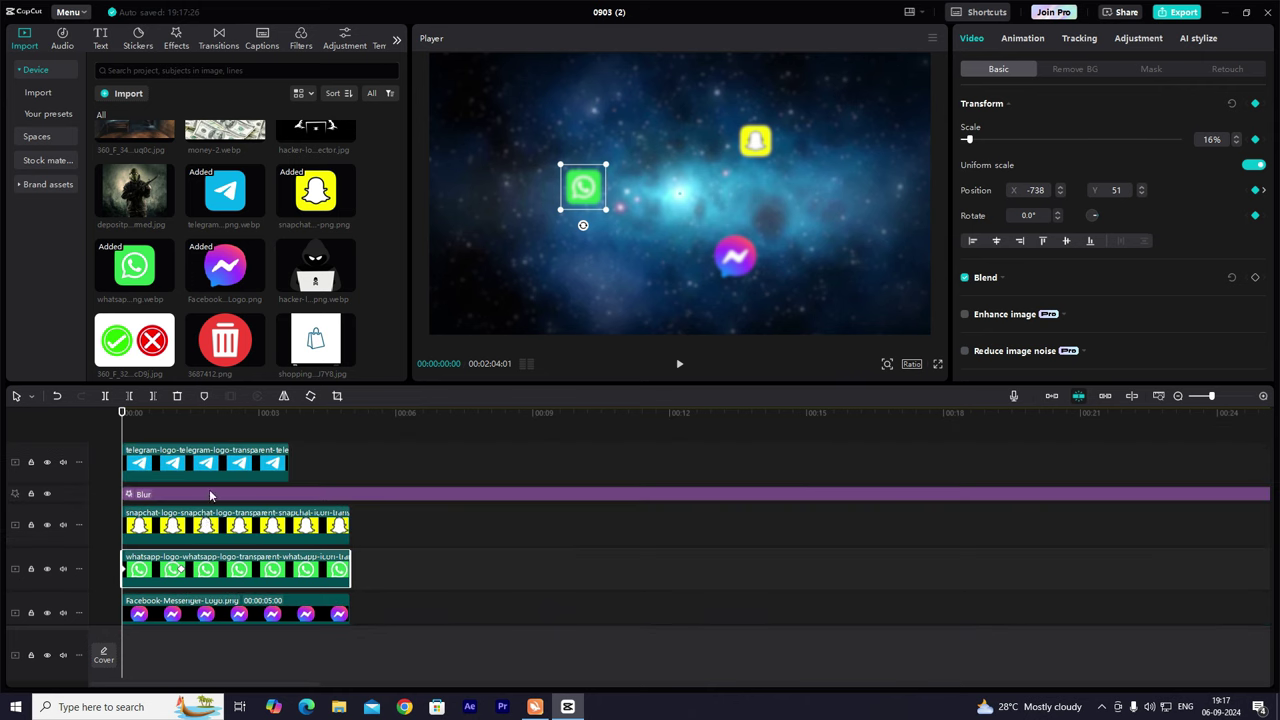
Ease the Messenger logo's X and Y position keyframes with the same curve preset.
scroll(207, 508, down, 1)
click(206, 553)
key(alt+k)
click(200, 497)
click(200, 497)
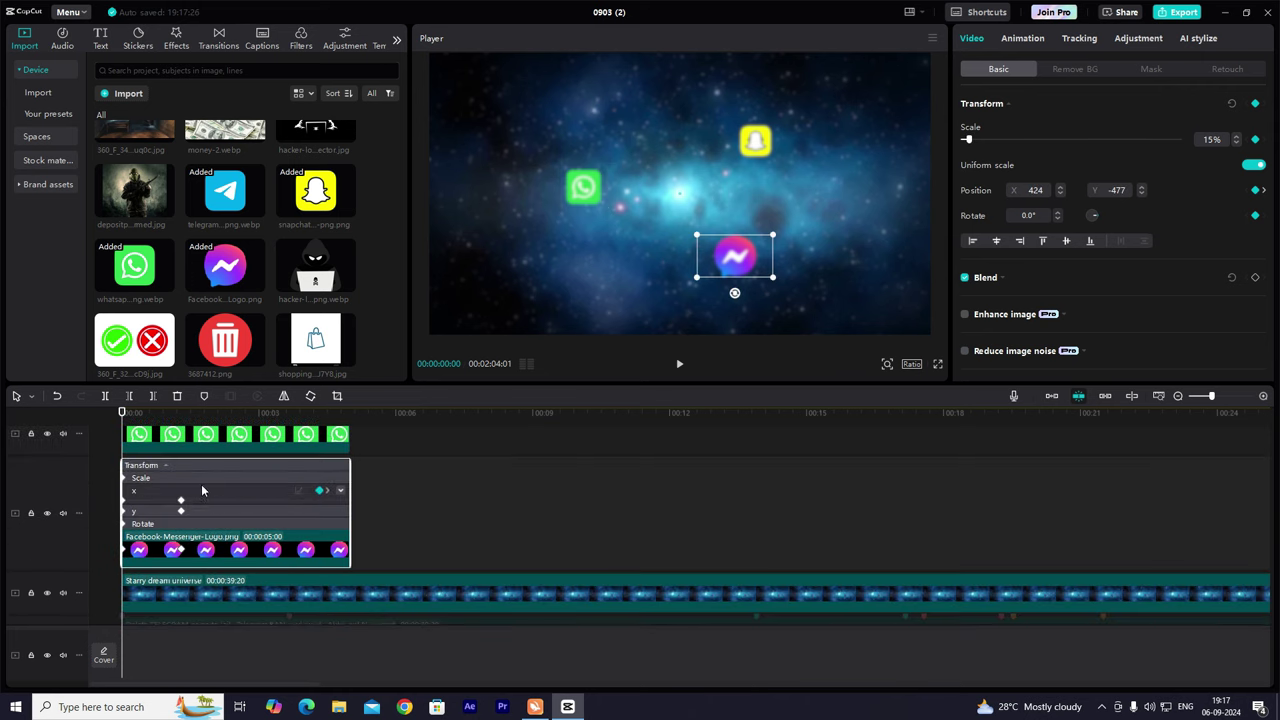
click(200, 497)
click(207, 511)
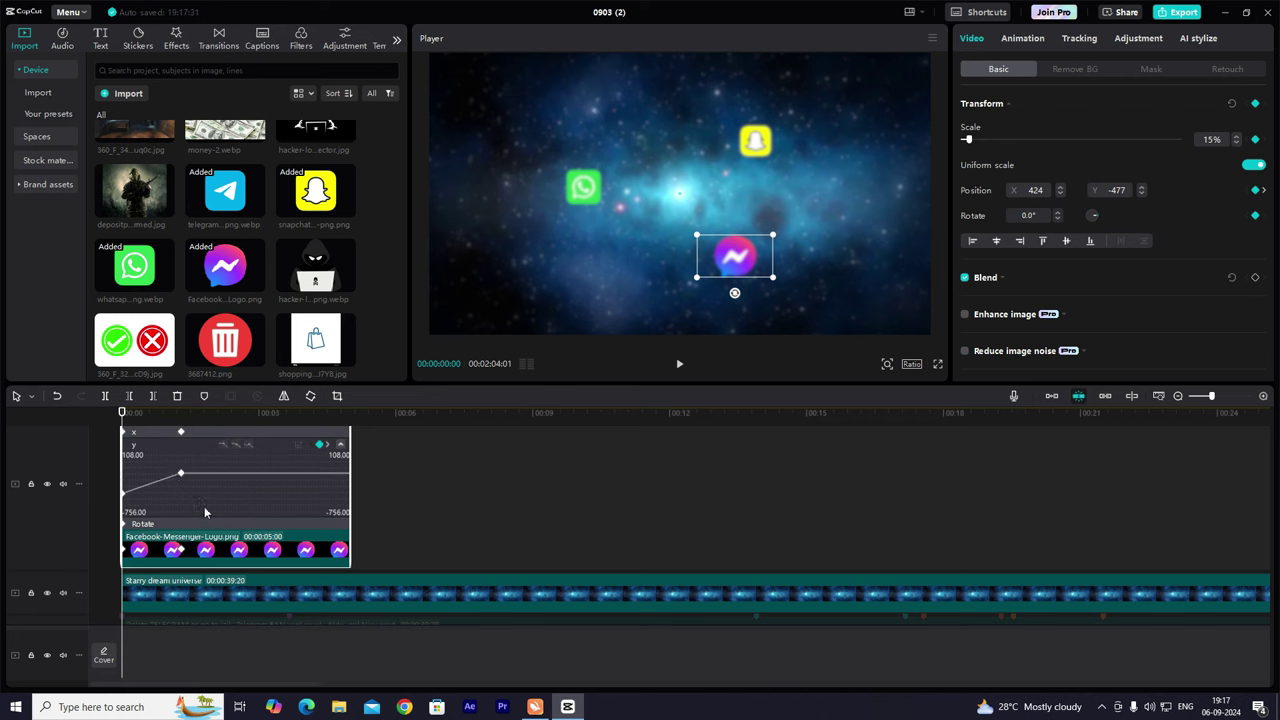
key(alt+k)
Keyframe a brief opacity dip on the Snapchat logo, starting from 100% at 00:00:01:22 and returning to full at 00:00:02:08.
key(space)
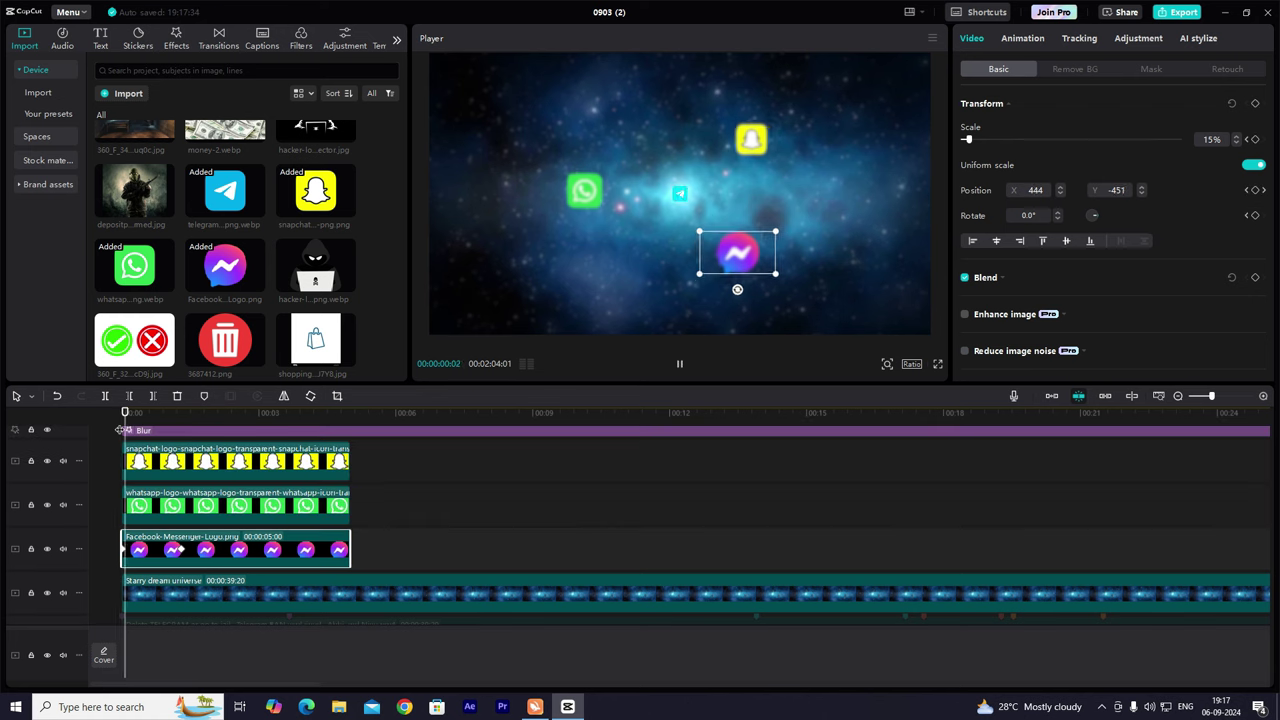
click(224, 477)
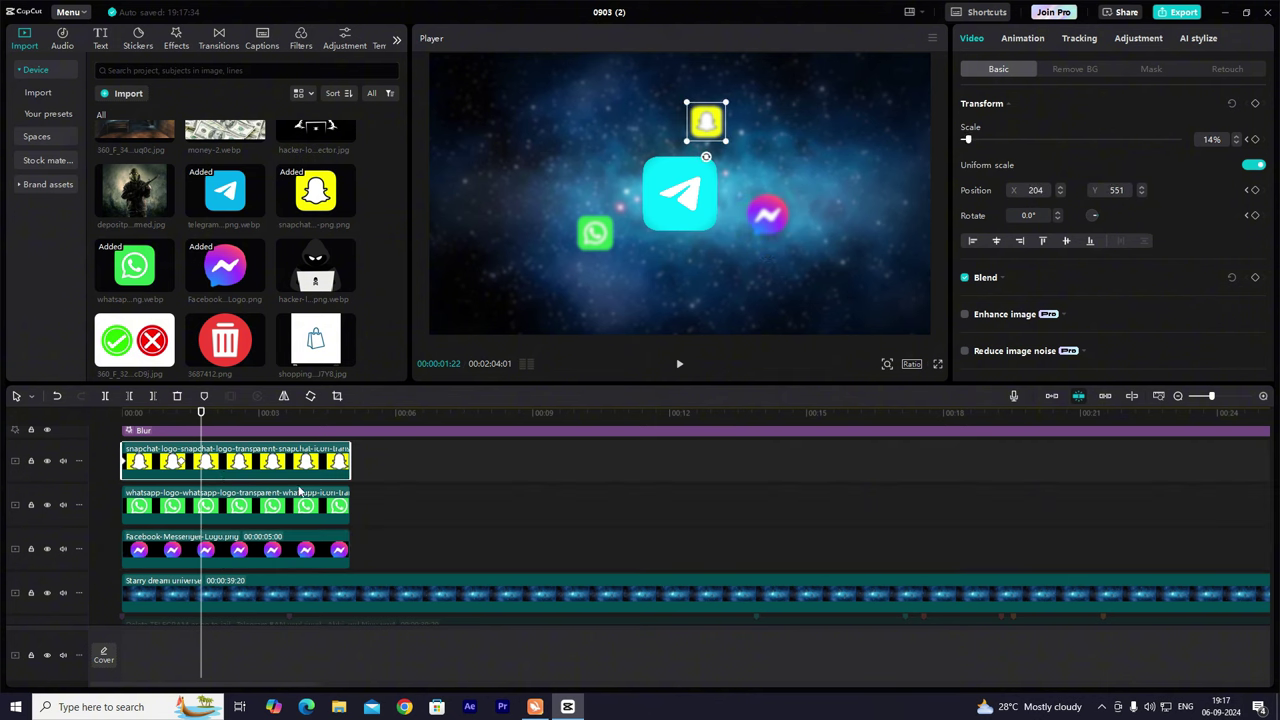
scroll(1175, 296, down, 1)
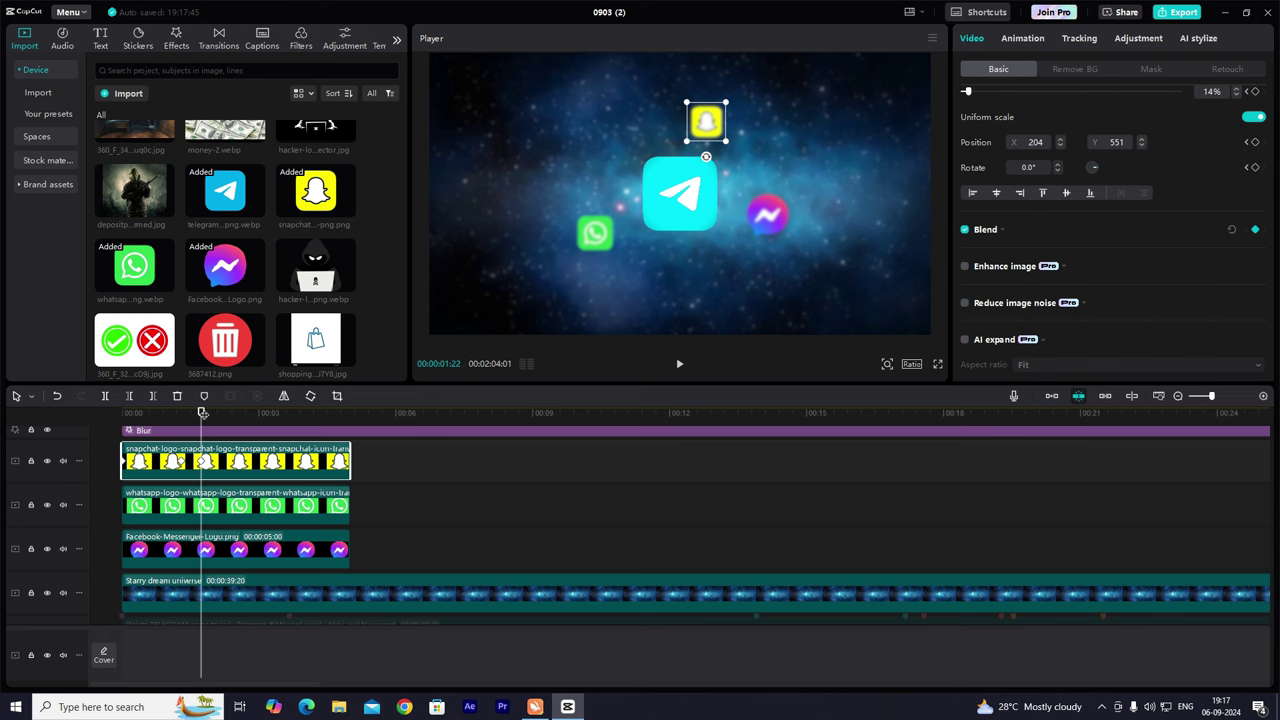
click(1004, 230)
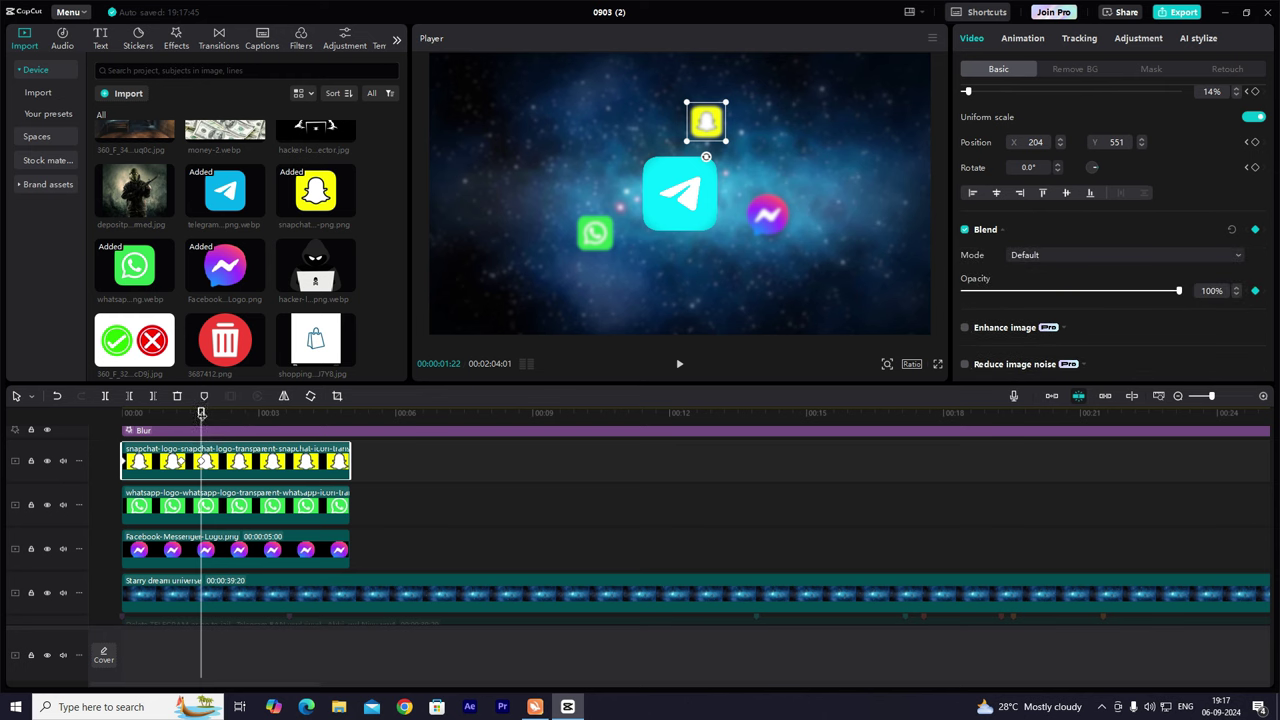
mouse_move(222, 416)
mouse_down()
mouse_move(212, 425)
mouse_move(226, 422)
mouse_up()
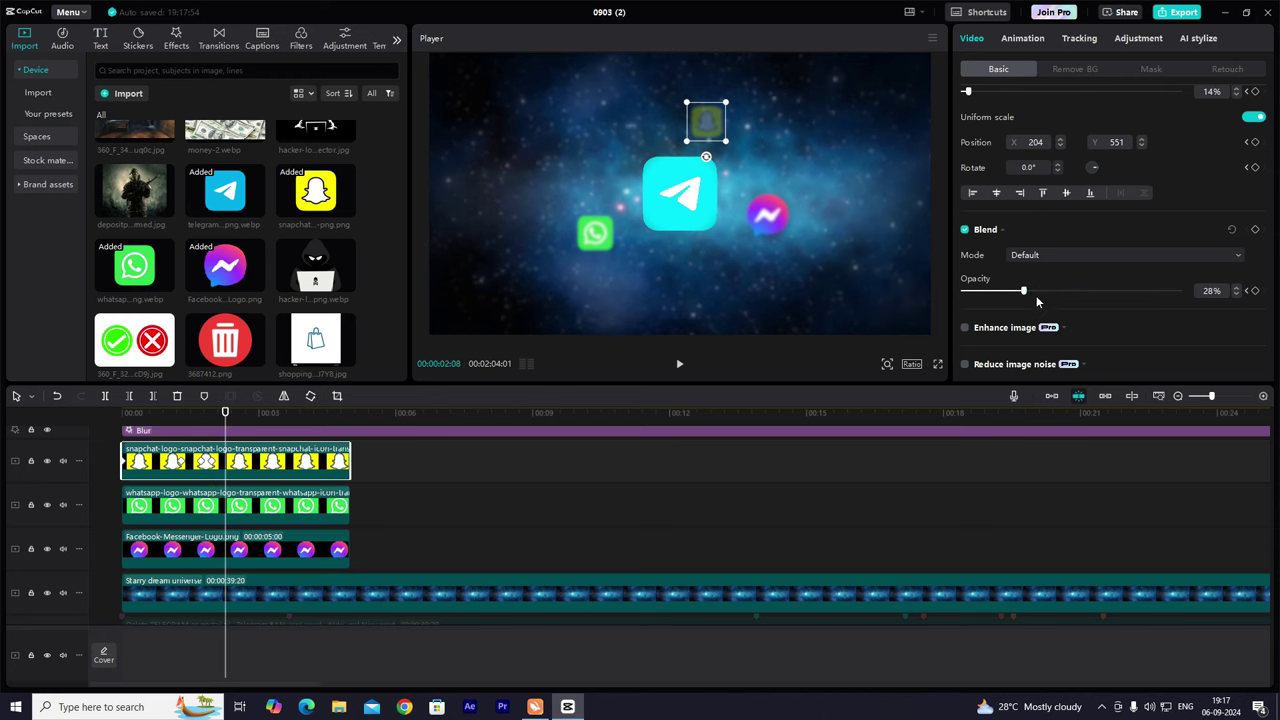
Keyframe the same brief opacity dip on the WhatsApp logo and the Messenger logo, each following the previous logo's fade.
click(236, 510)
scroll(236, 510, down, 1)
click(238, 505)
drag(224, 419, 14, 434)
click(243, 458)
click(250, 418)
click(258, 503)
Play the sequence from the start to review the logos' movement and successive opacity fades.
key(space)
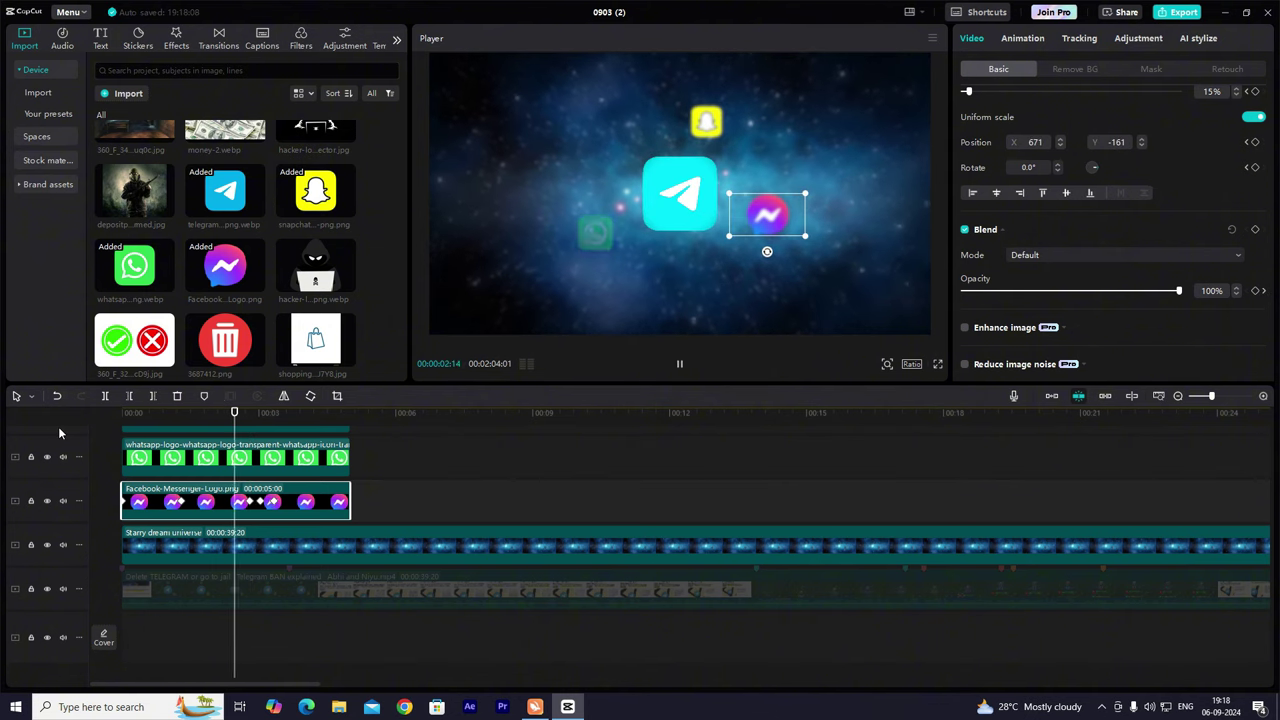
key(space)
click(410, 461)
drag(408, 418, 2, 483)
key(space)
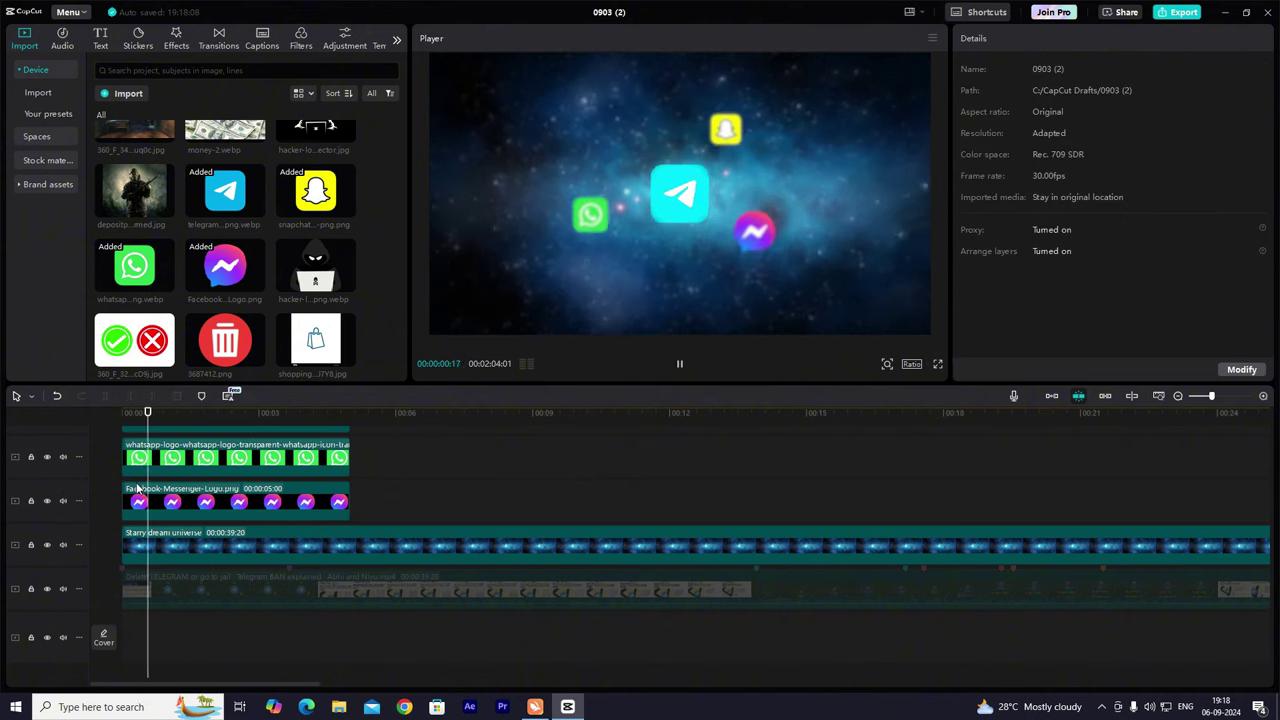
key(space)
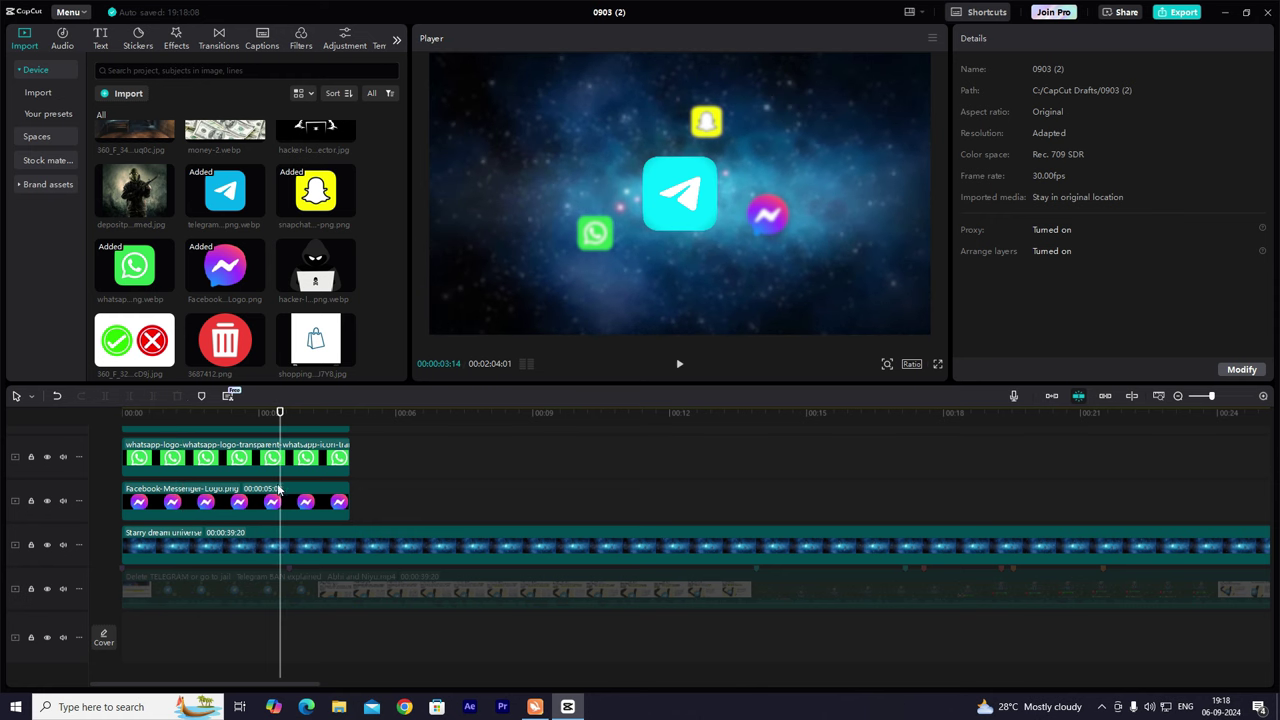
Trim the Snapchat, WhatsApp and Messenger logo clips to end together with the Telegram logo clip.
scroll(280, 490, up, 4)
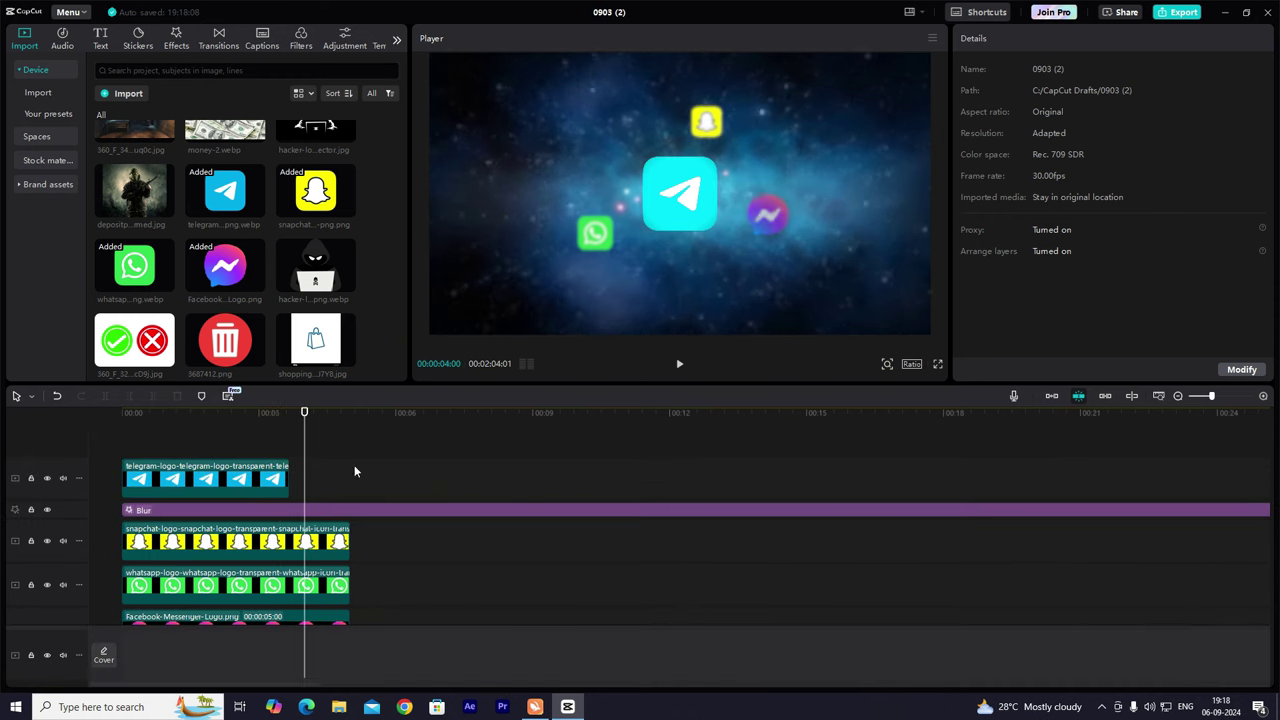
scroll(496, 533, down, 5)
click(1140, 549)
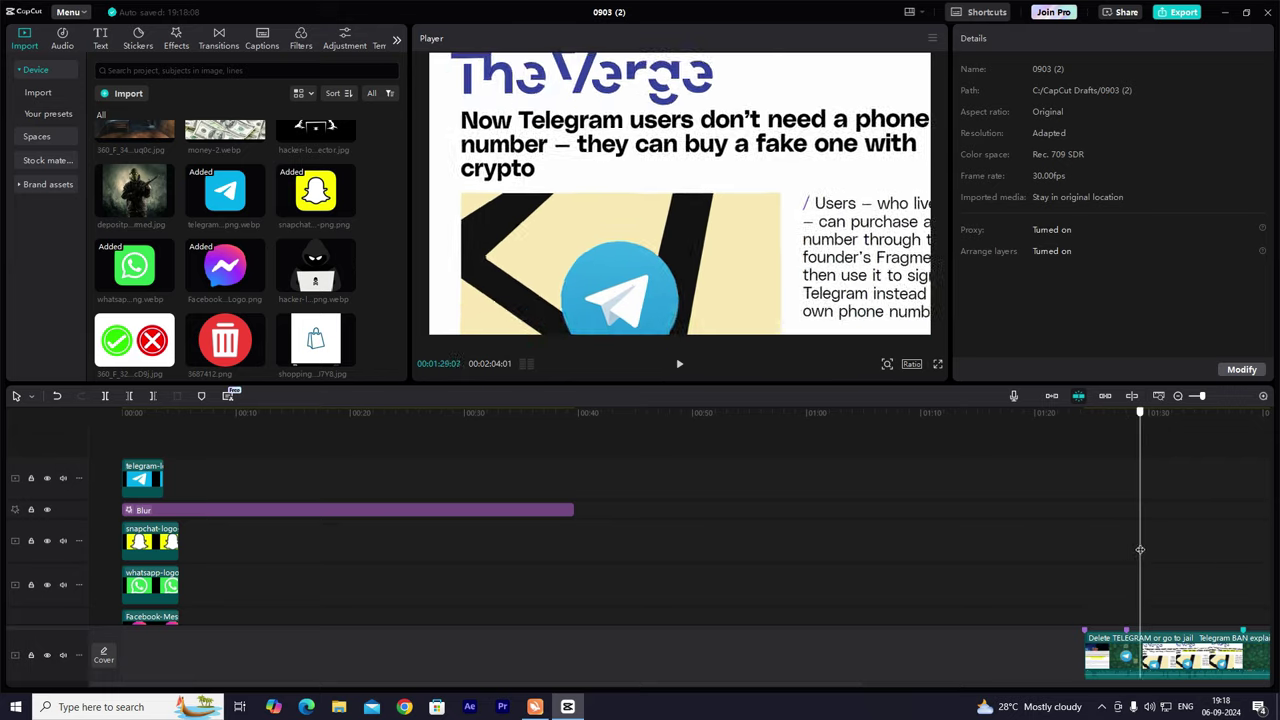
drag(1140, 549, 178, 485)
scroll(199, 494, down, 3)
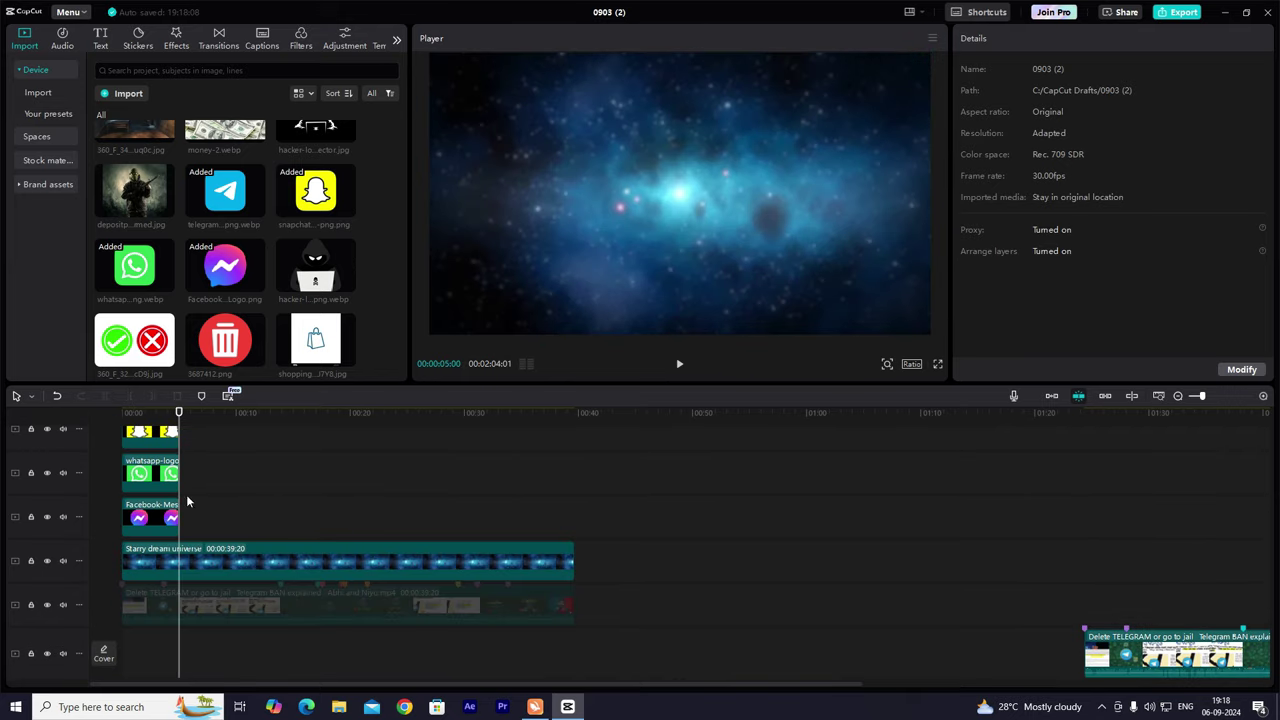
scroll(186, 500, up, 2)
click(182, 490)
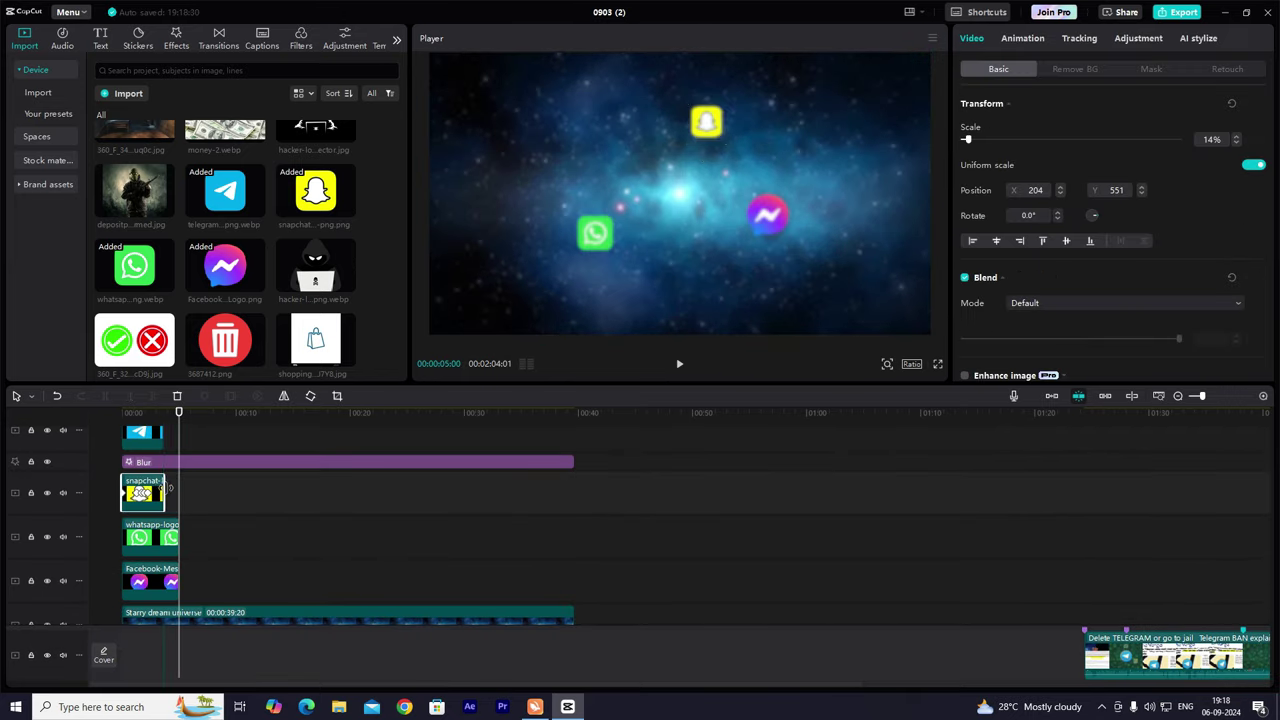
scroll(168, 484, down, 2)
click(168, 480)
drag(178, 508, 155, 519)
Trim the Blur effect to end with the logo clips at 00:00:03:20.
key(space)
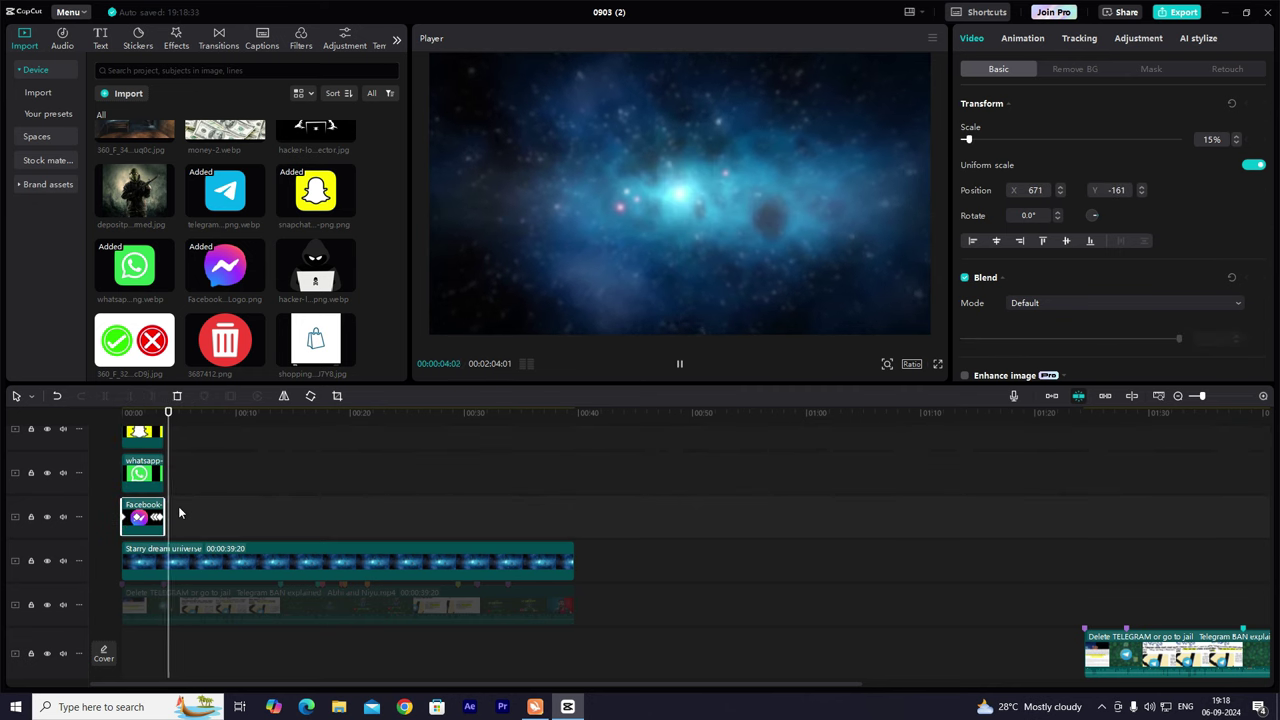
scroll(172, 495, up, 2)
key(space)
drag(570, 476, 165, 499)
scroll(212, 514, down, 2)
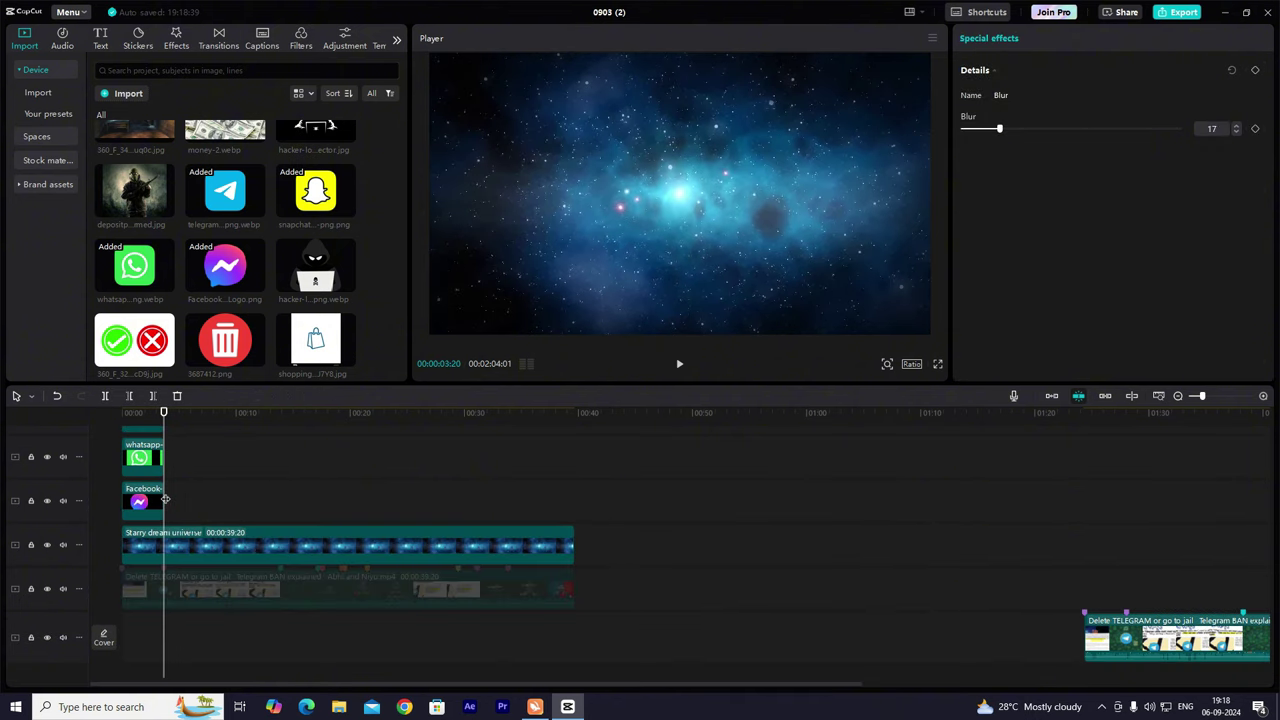
Split the starry background at 00:00:13:27 and 00:00:03:20, and delete the section between the cuts.
click(291, 543)
drag(262, 503, 165, 503)
key(ctrl+b)
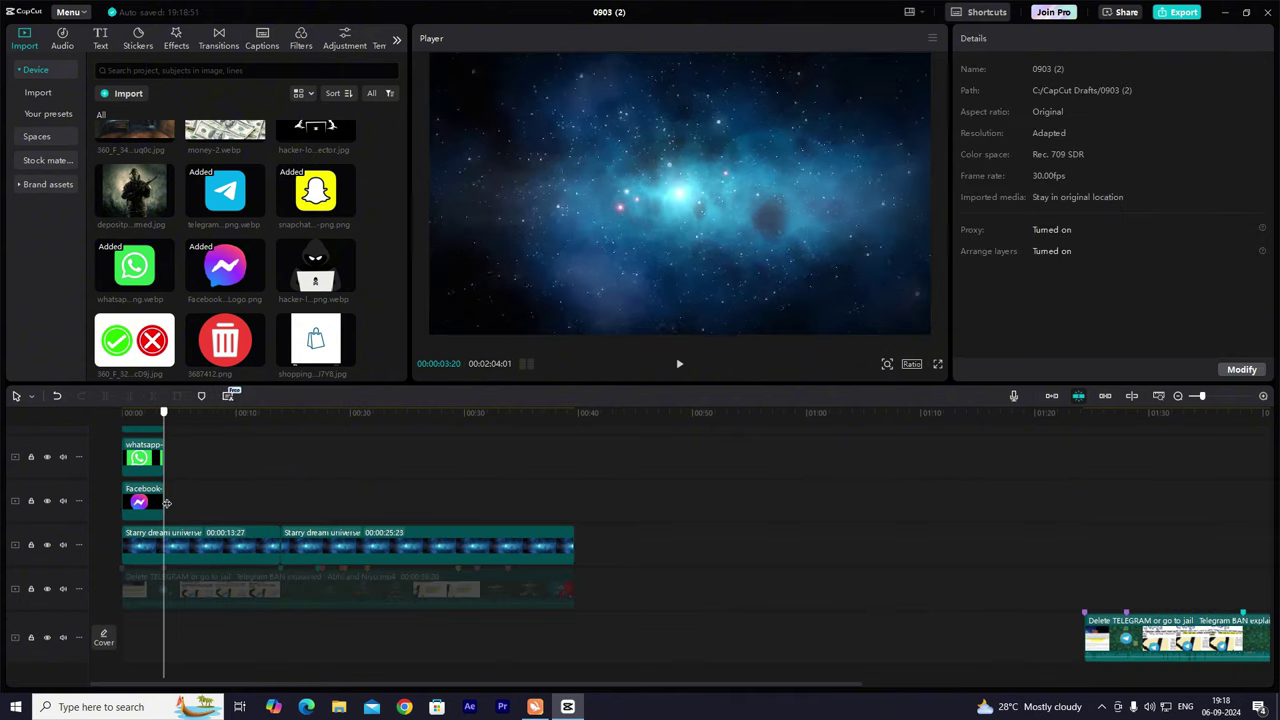
click(180, 540)
key(ctrl+b)
key(Delete)
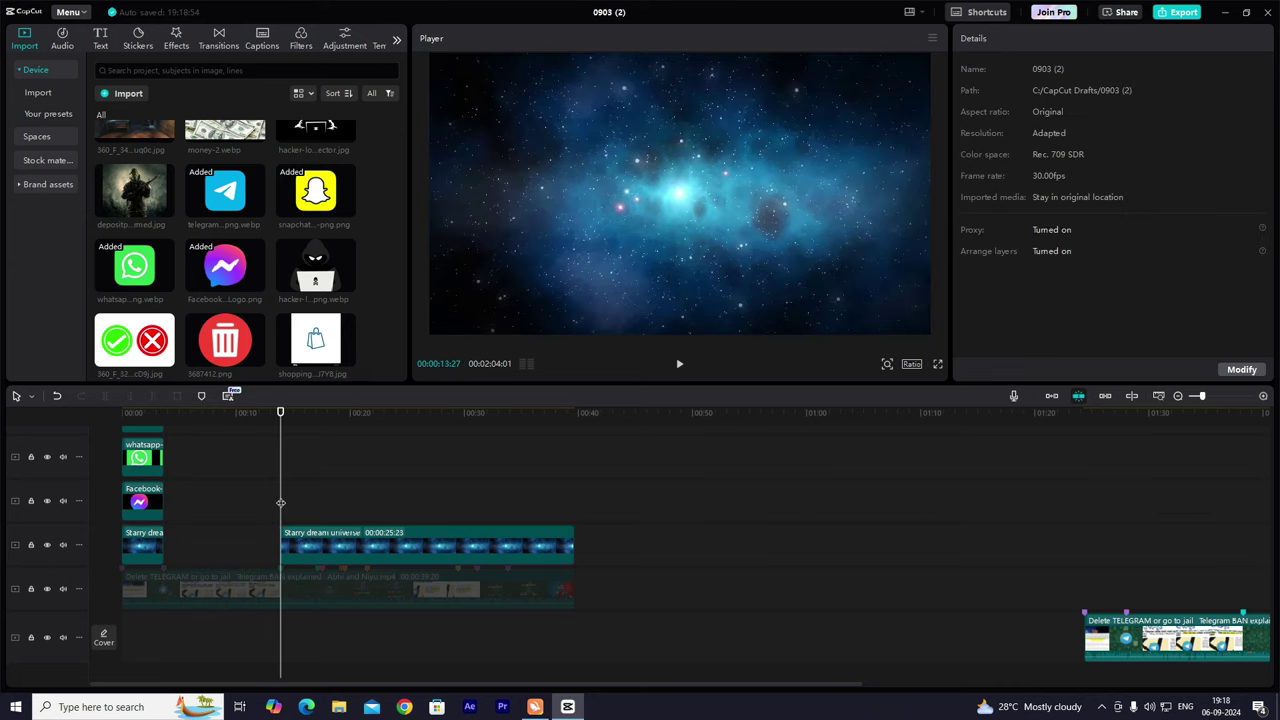
Paste a copy of the Blur effect at 00:00:13:27 and extend it to the end of the starry background.
scroll(183, 508, up, 3)
click(139, 512)
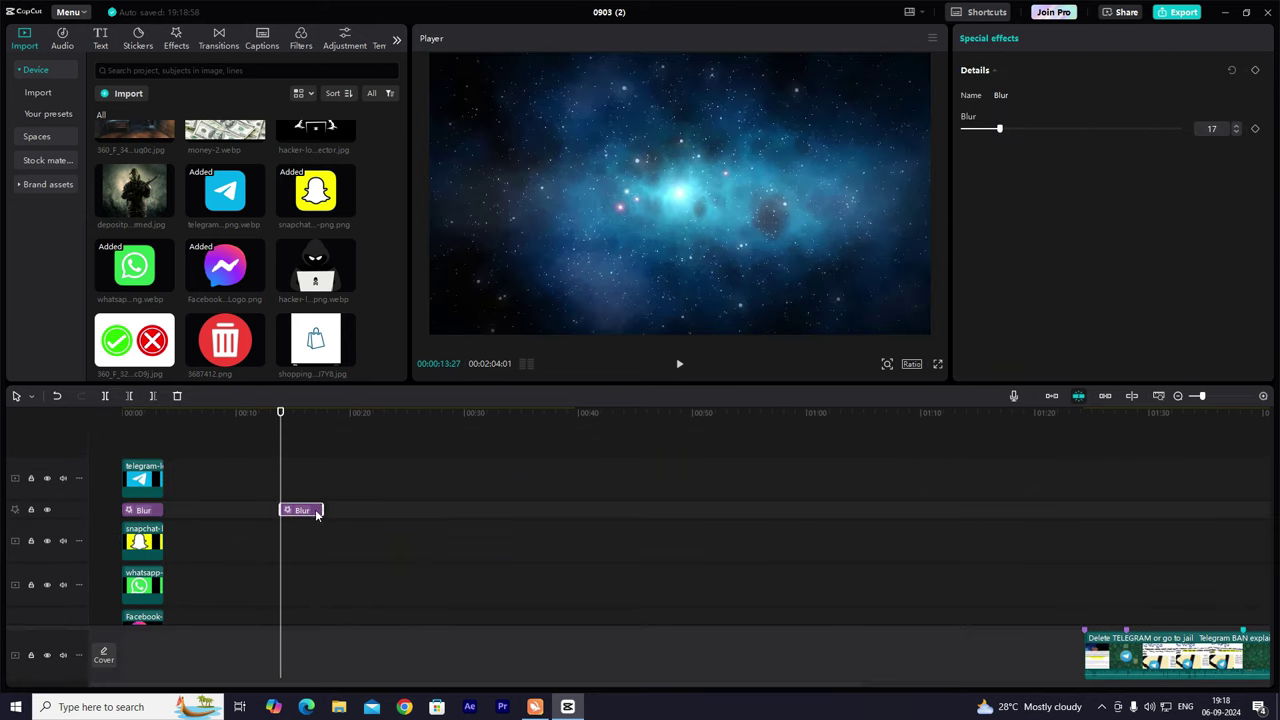
drag(316, 514, 575, 478)
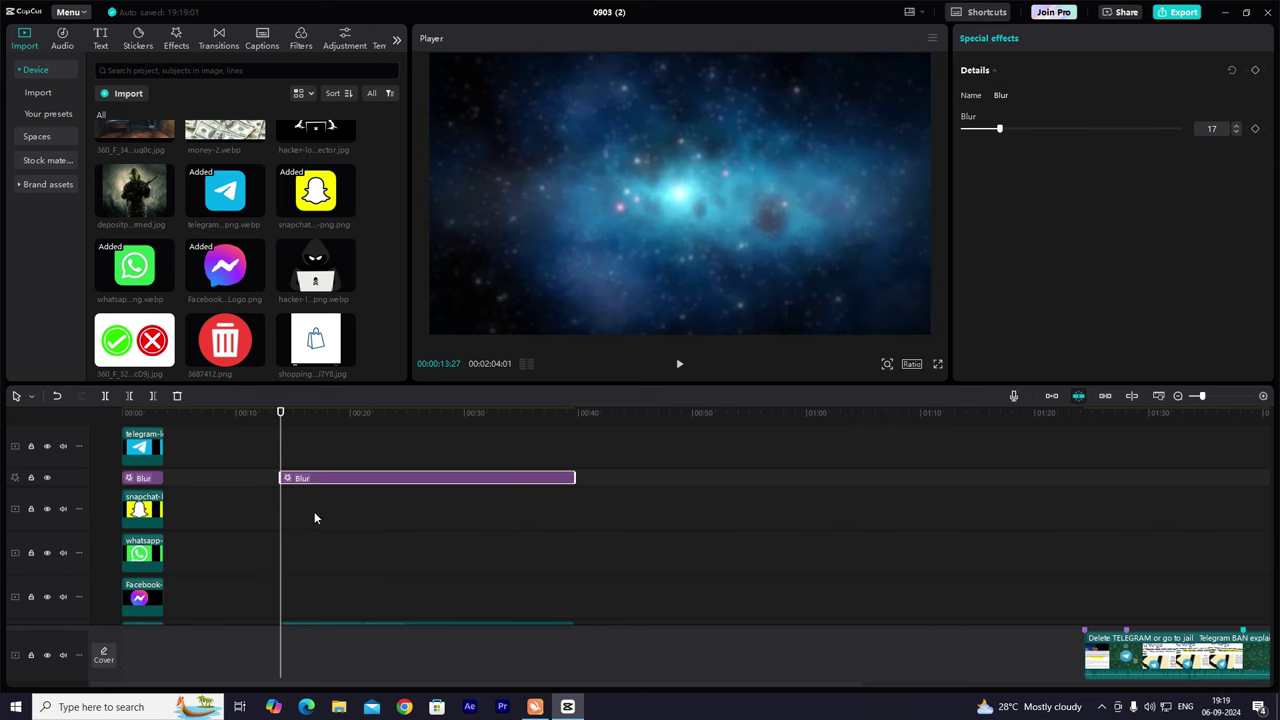
Place the hacker logo image above the second Blur effect at 00:00:13:27 and scale it down to 41%.
drag(313, 263, 286, 455)
drag(863, 57, 753, 139)
click(760, 212)
click(701, 230)
Try a Slide Up entrance animation with a 2.0 s duration on the hacker logo.
click(1040, 42)
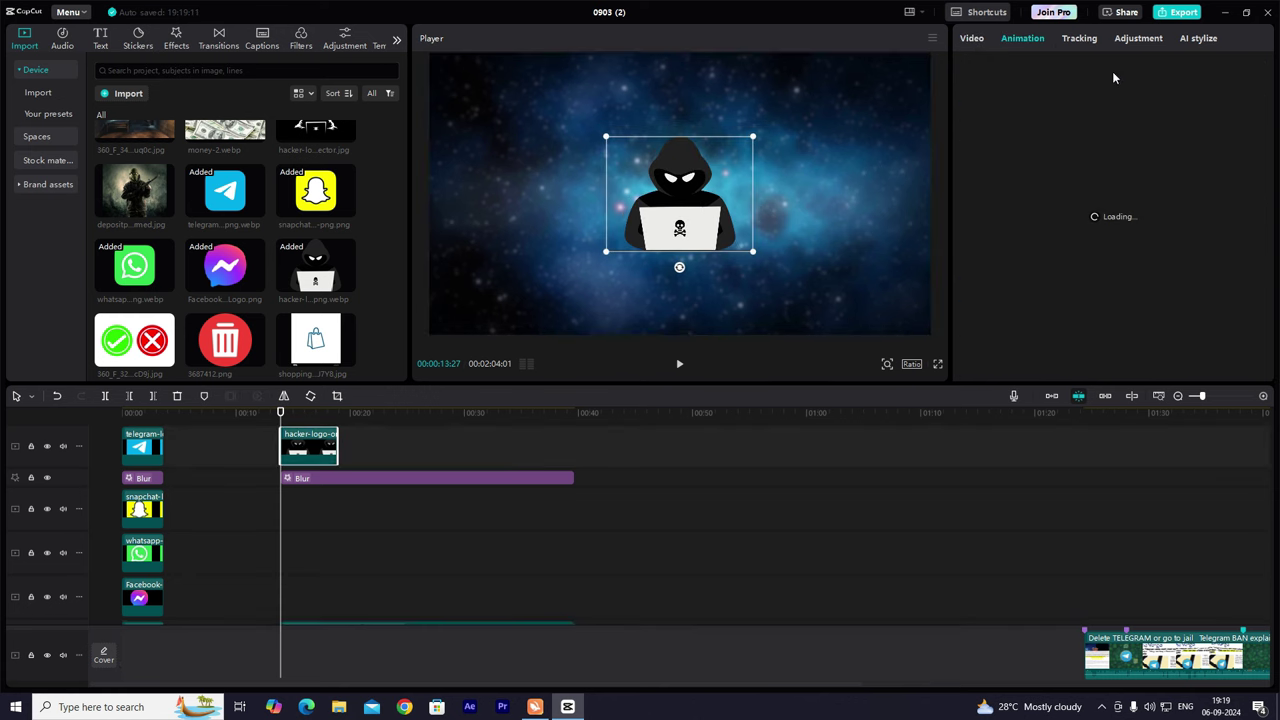
drag(1076, 368, 1093, 368)
scroll(407, 557, down, 1)
scroll(407, 557, down, 1)
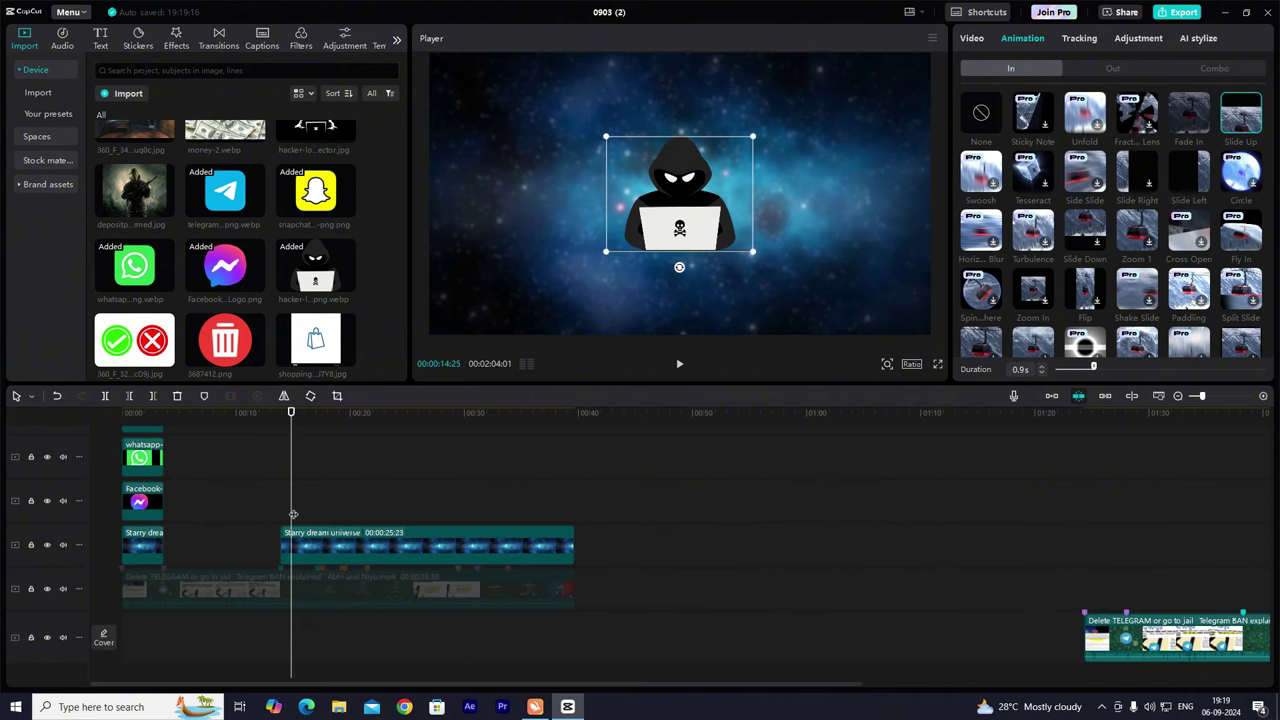
drag(294, 514, 318, 530)
scroll(318, 530, up, 2)
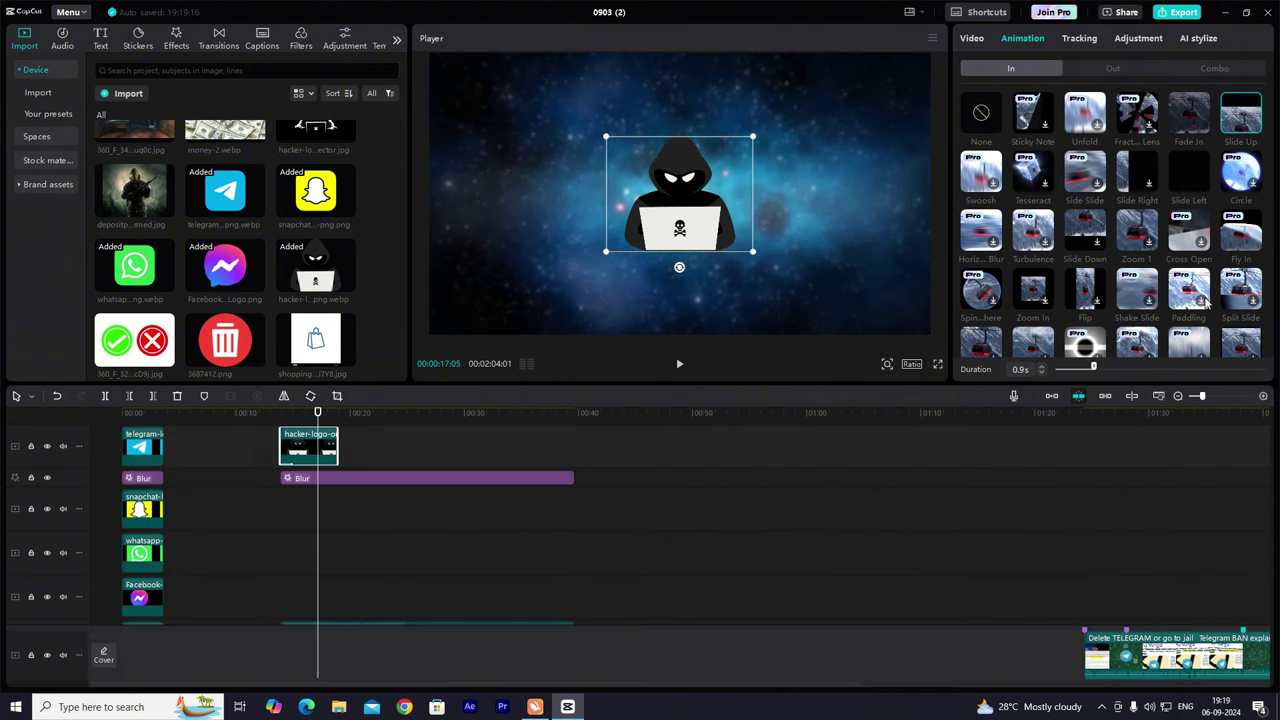
drag(1093, 368, 1140, 368)
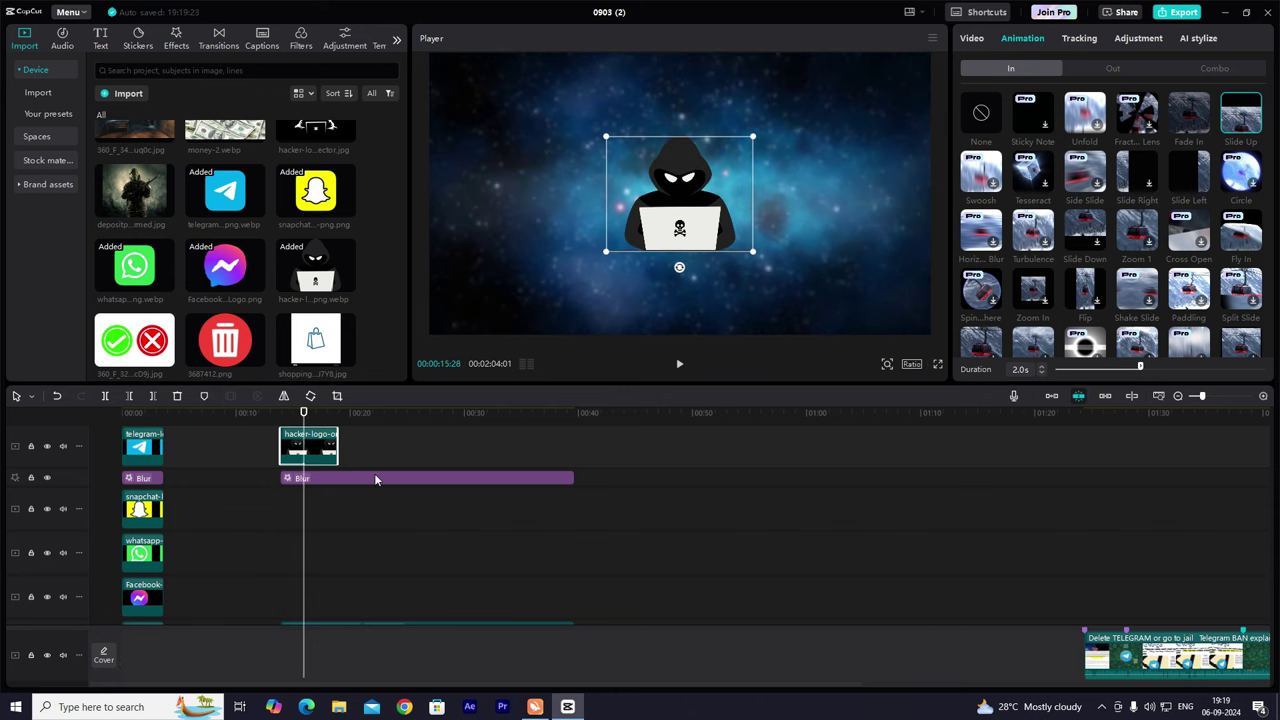
Undo the hacker logo's Slide Up animation and its duration changes.
key(ctrl+z)
key(ctrl+z)
key(ctrl+z)
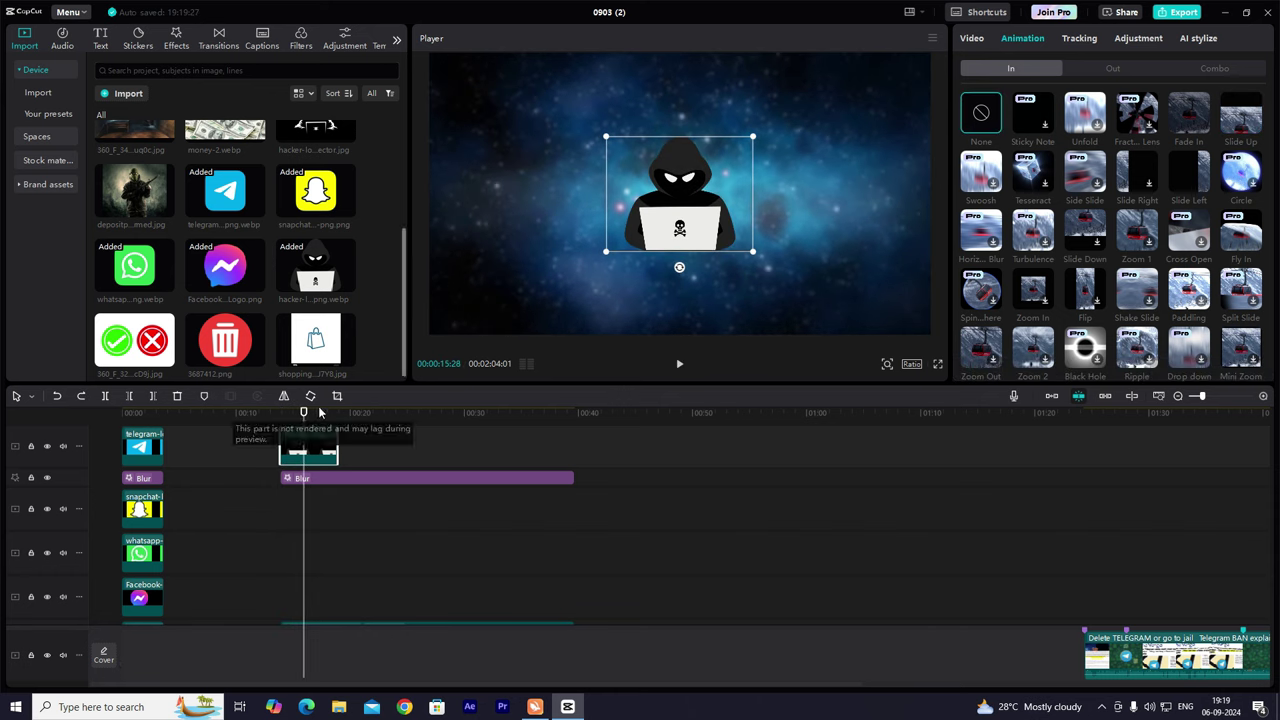
Add transform keyframes to the hacker logo clip at 00:00:13:27 and 00:00:16:04.
mouse_move(304, 412)
mouse_down()
mouse_move(280, 412)
mouse_move(318, 412)
mouse_up()
click(972, 39)
scroll(329, 447, down, 2)
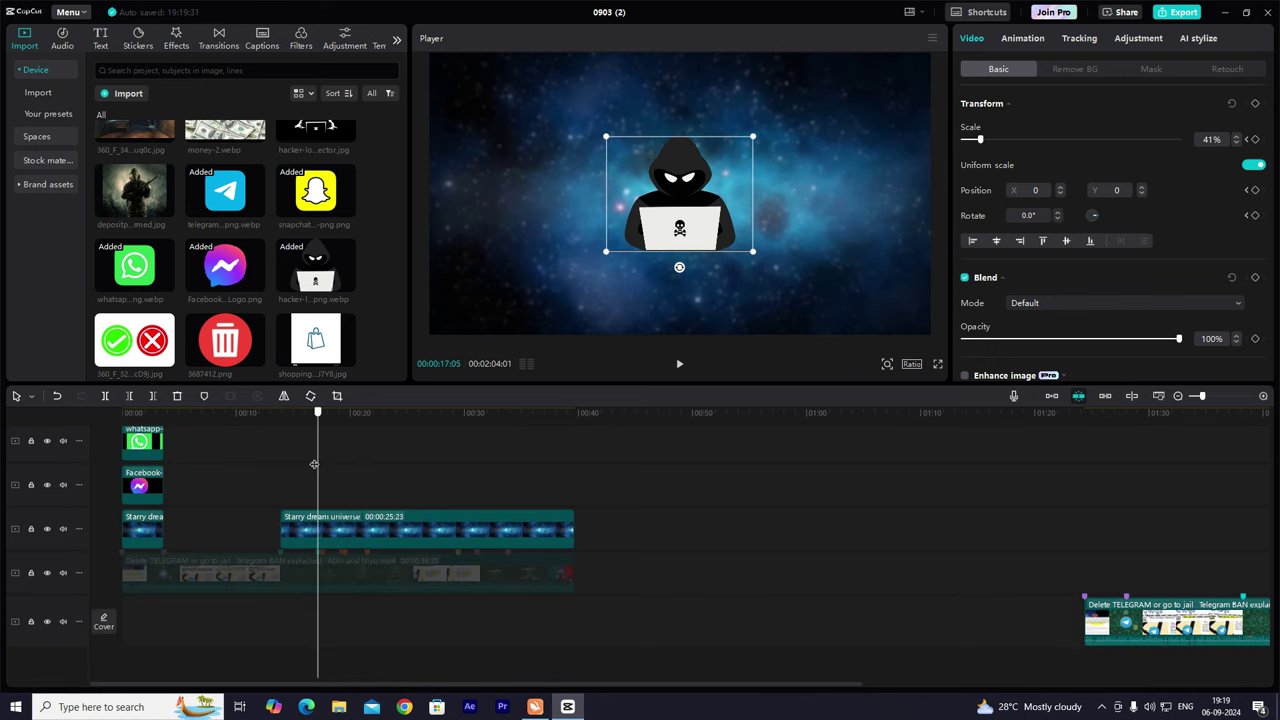
drag(314, 464, 306, 464)
scroll(308, 466, up, 4)
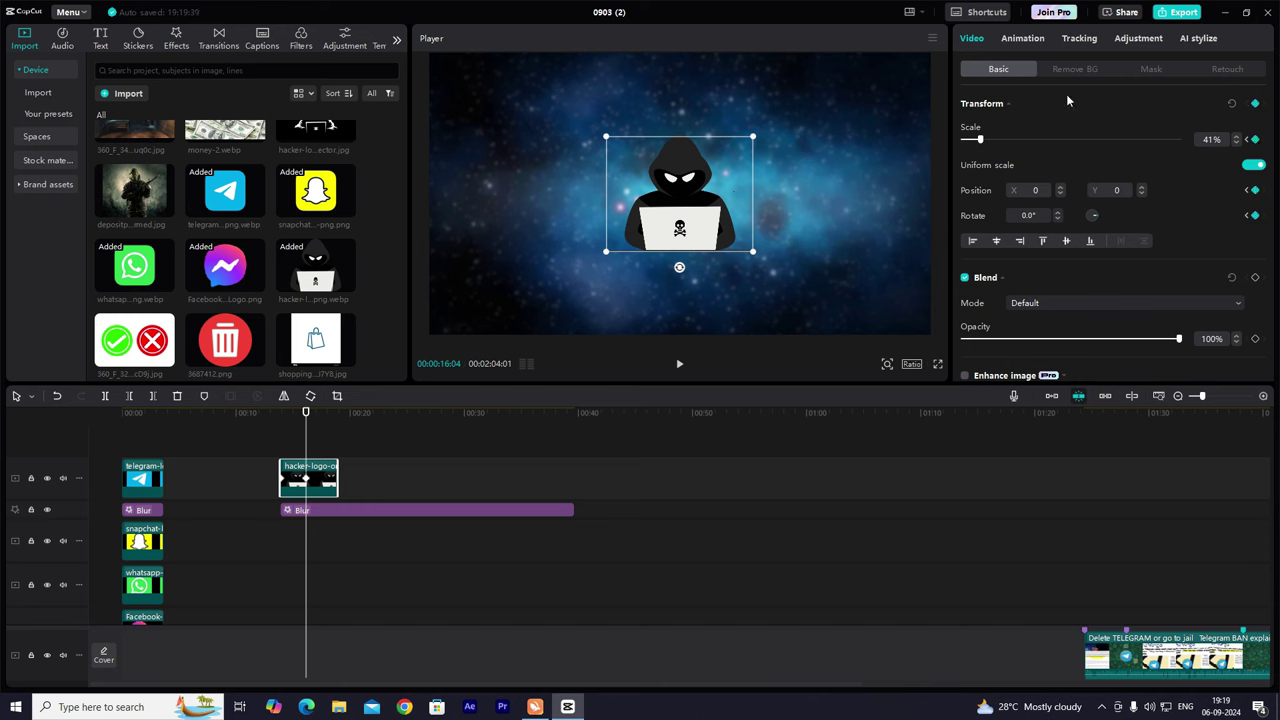
At the 00:00:13:27 keyframe, move the hacker logo straight down below the frame and preview its rise.
click(1246, 190)
drag(687, 218, 684, 340)
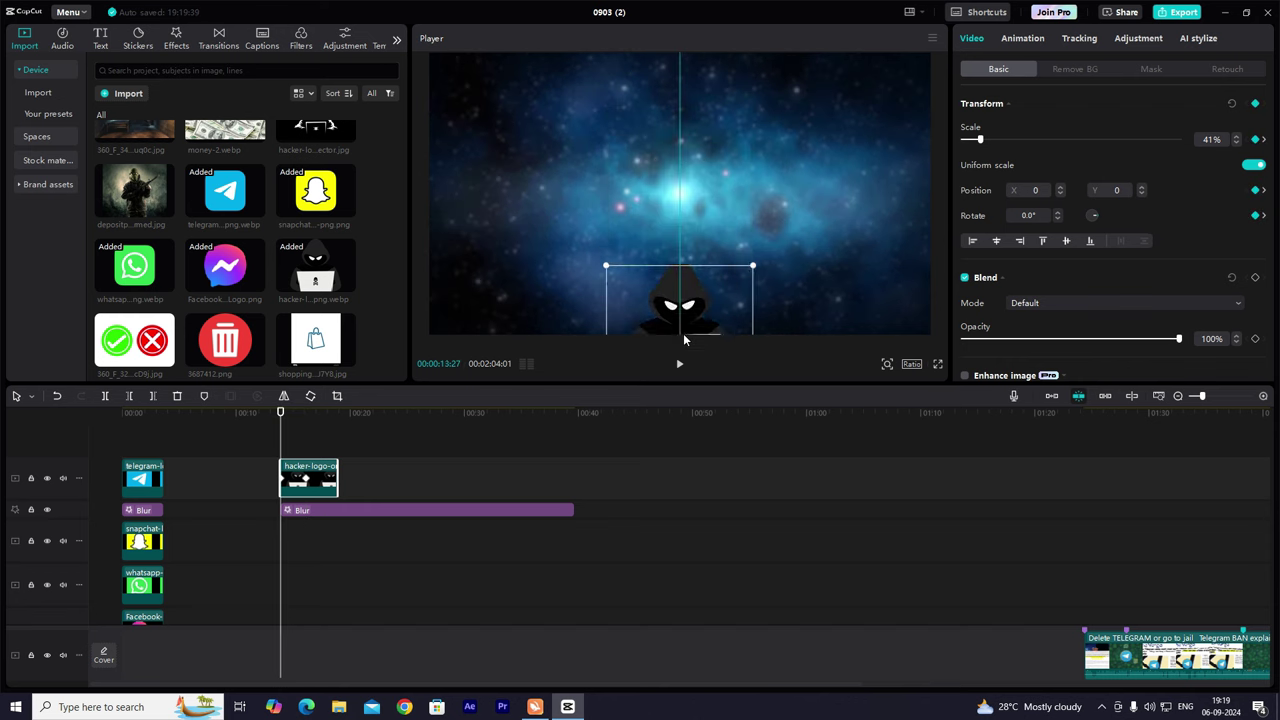
drag(684, 403, 683, 406)
key(space)
key(space)
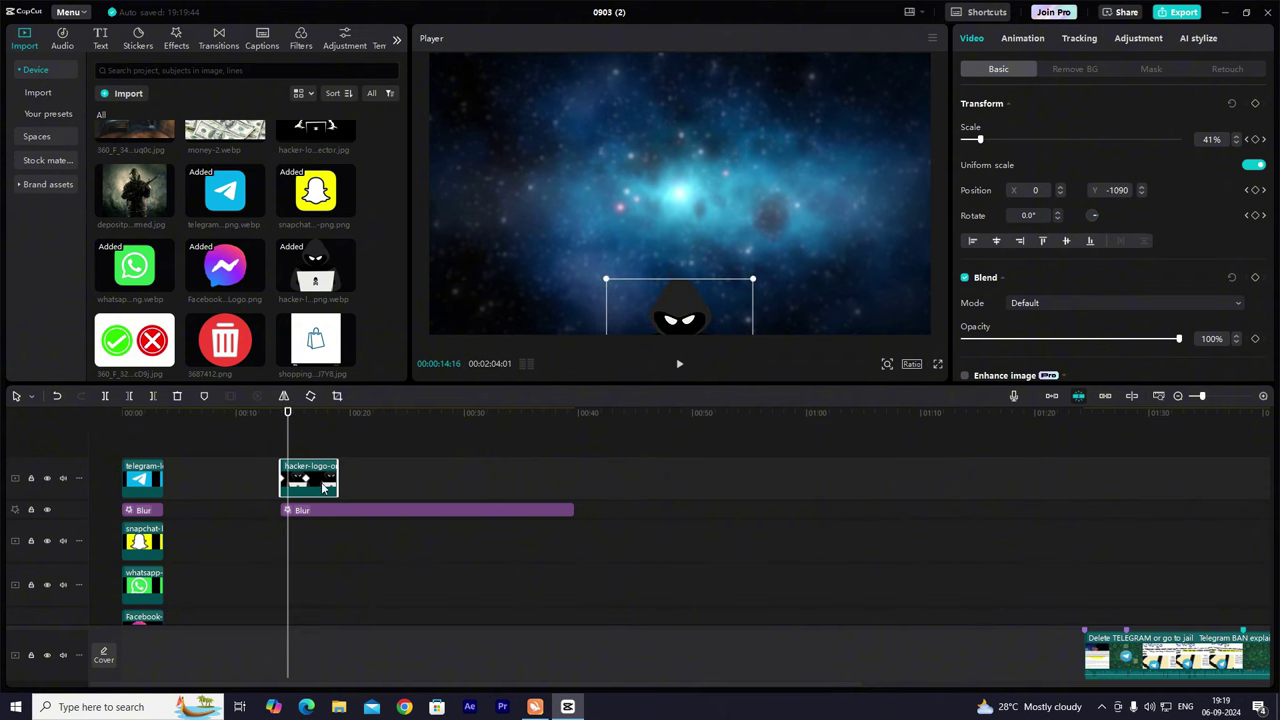
Ease the hacker logo's Y-position keyframes with a curve that rises quickly at first and flattens toward the second keyframe.
double_click(317, 484)
scroll(317, 484, up, 1)
click(1264, 396)
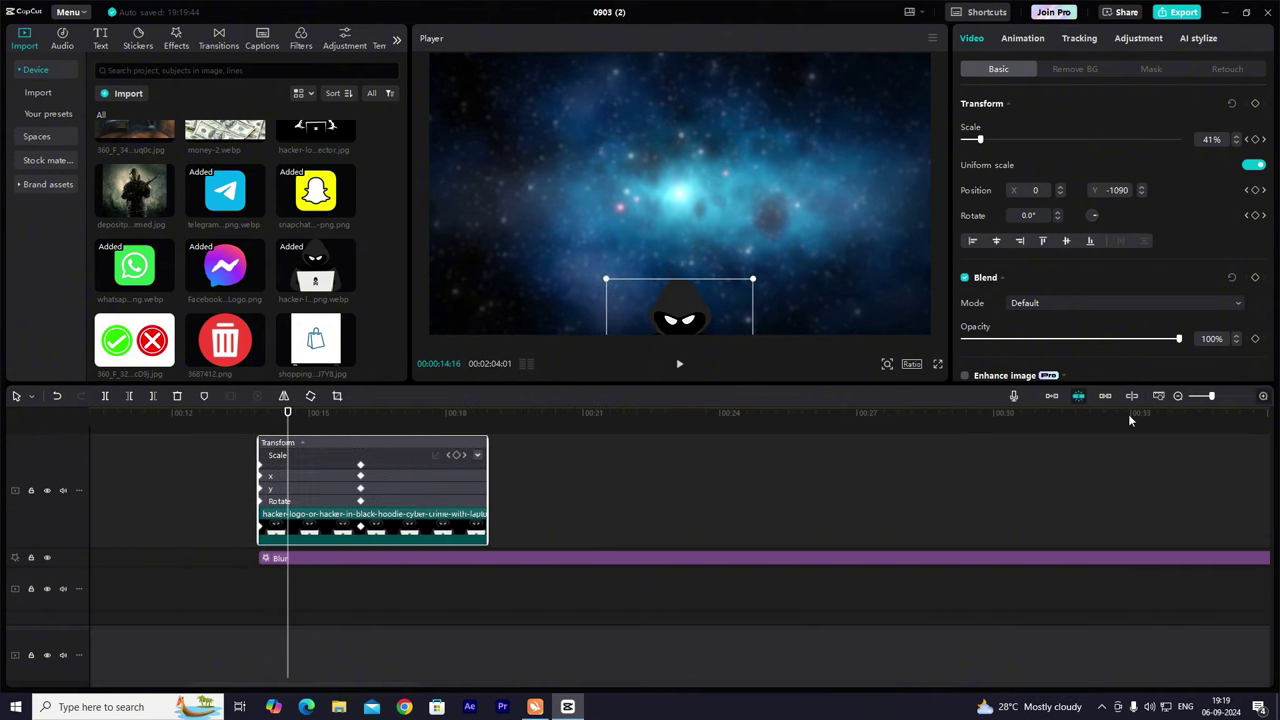
click(385, 488)
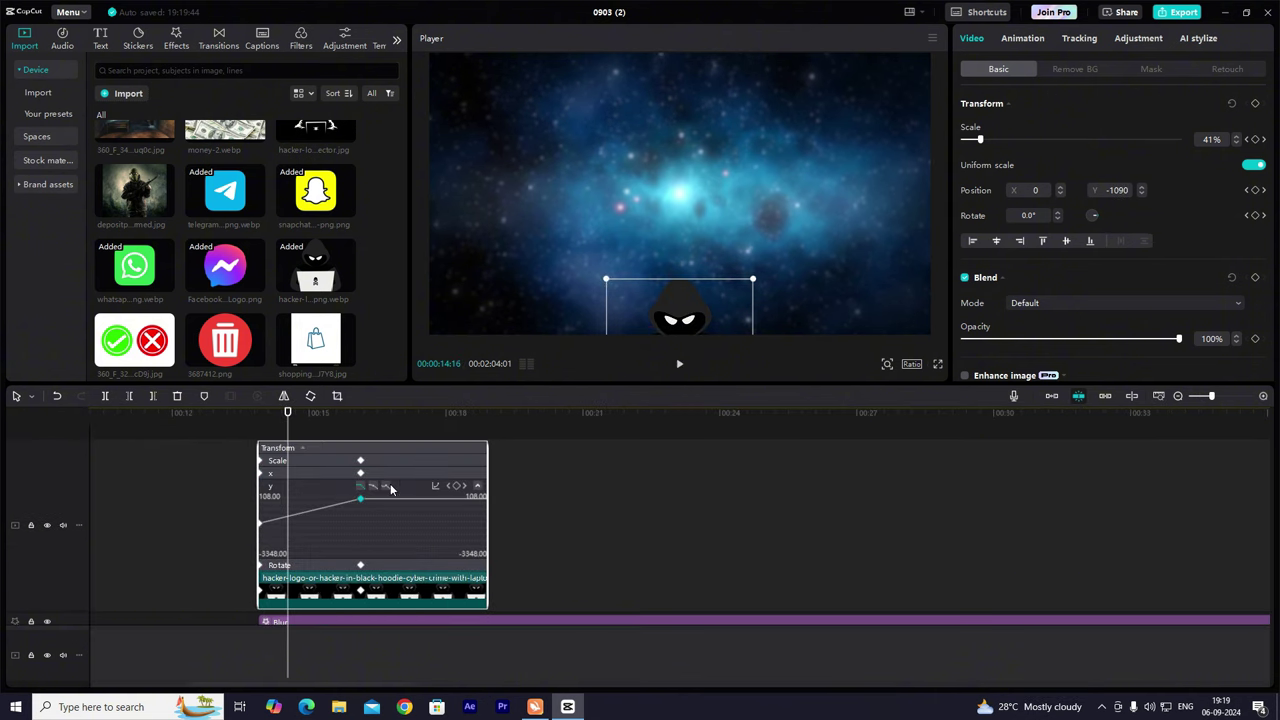
click(374, 487)
drag(322, 499, 275, 499)
Play back the hacker logo's eased rise from the start of its clip.
drag(288, 415, 261, 418)
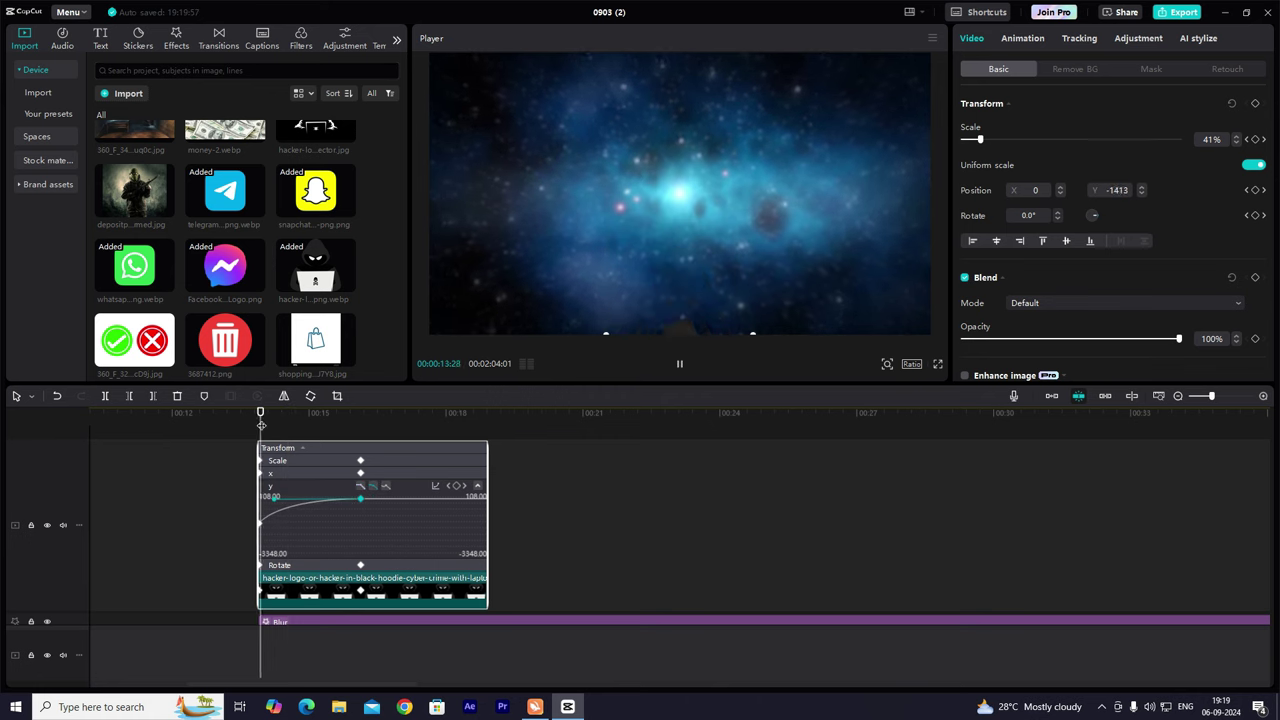
key(space)
key(space)
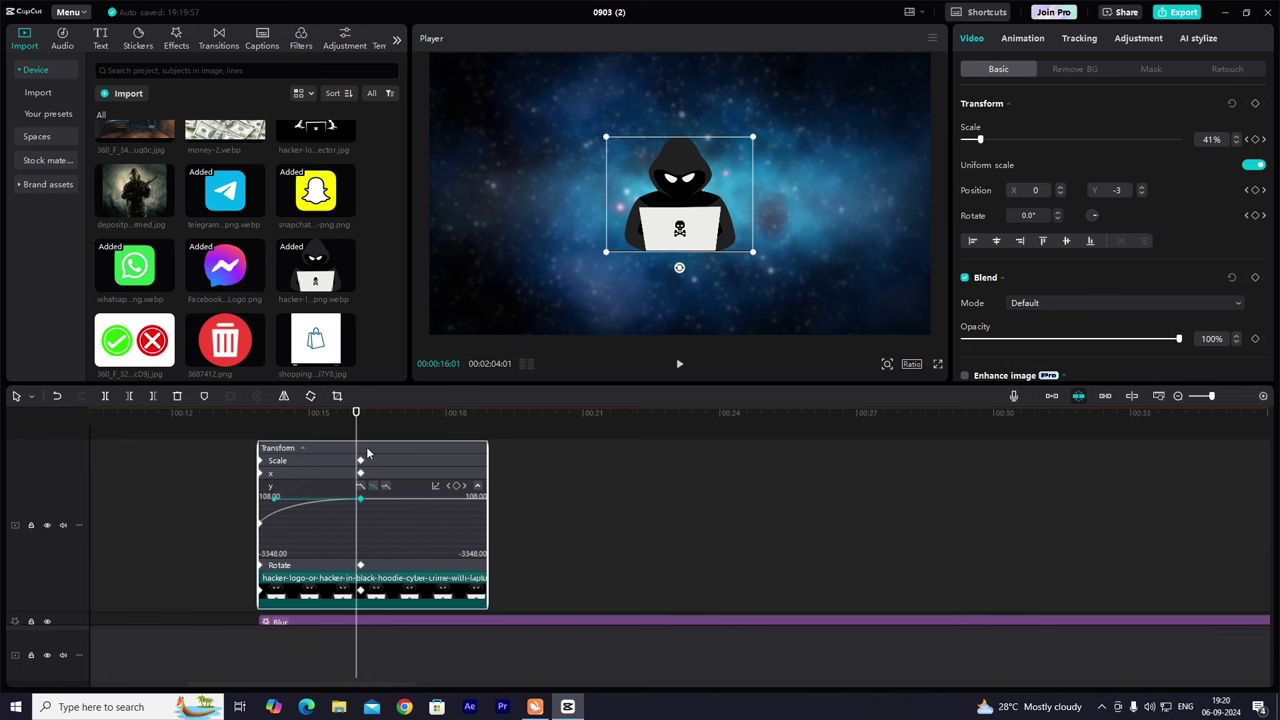
click(255, 431)
key(space)
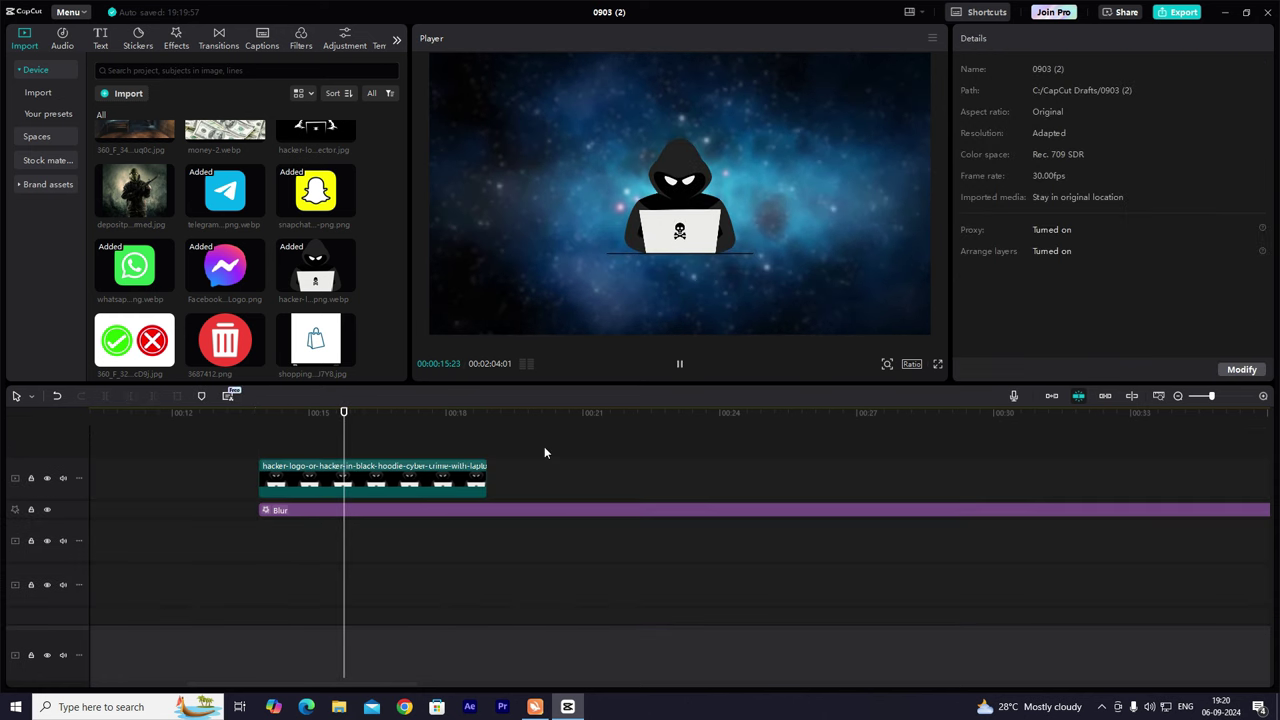
Review the reference video's section with the hacker logo, red cross icon and number text.
click(1180, 397)
click(1180, 397)
drag(1062, 538, 1231, 548)
click(1065, 535)
key(space)
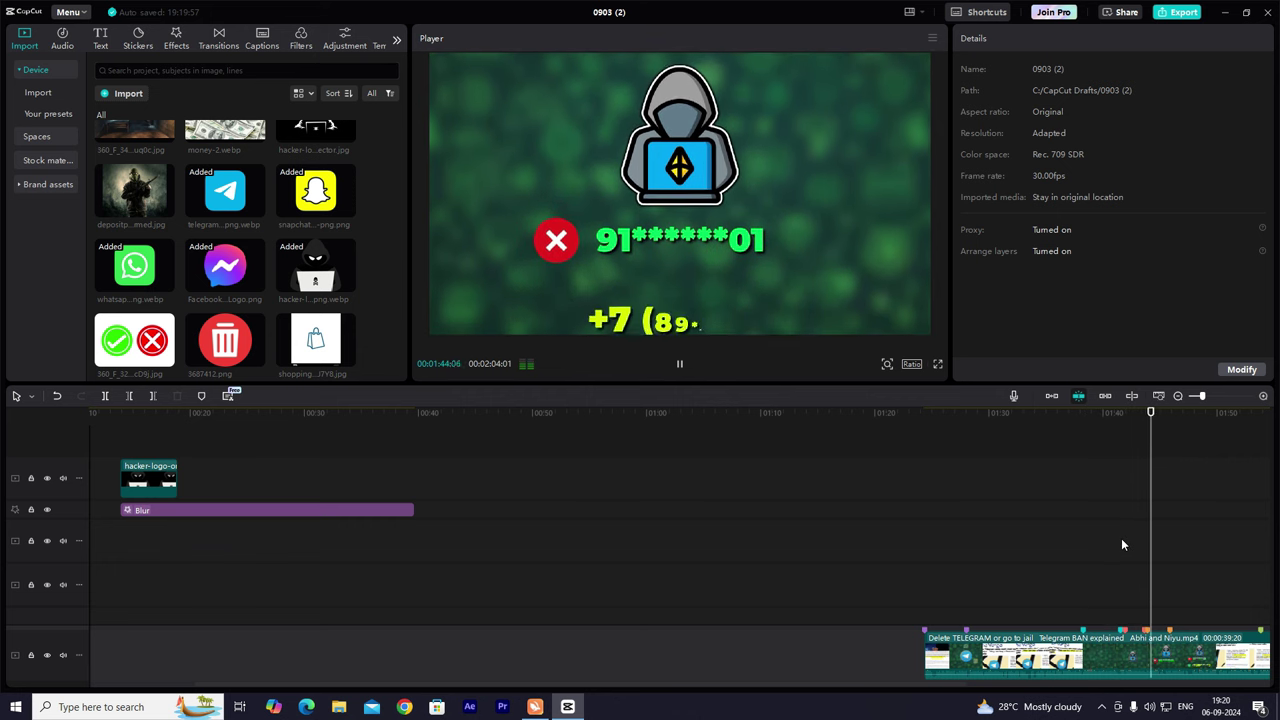
drag(1159, 541, 283, 458)
Position the playhead at 00:00:17:17 and add the green tick and red cross image on a new track above the hacker logo.
scroll(304, 494, down, 2)
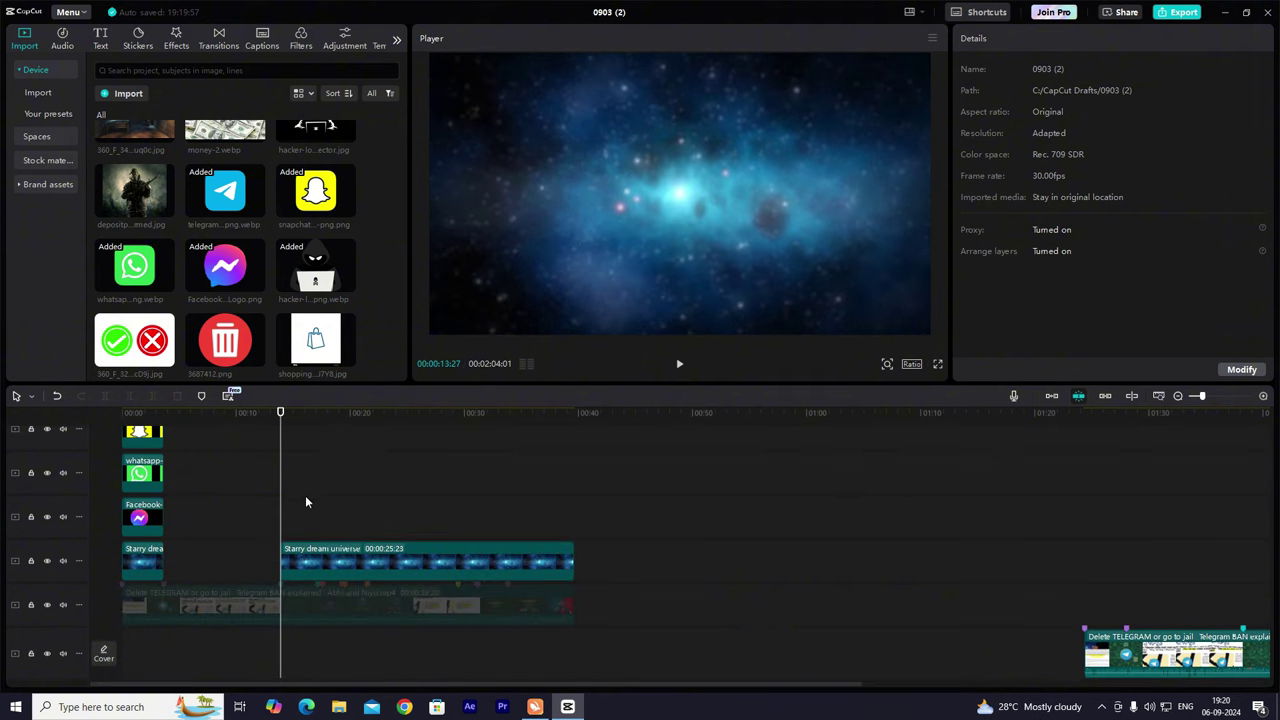
click(317, 497)
drag(317, 497, 324, 500)
drag(414, 510, 322, 421)
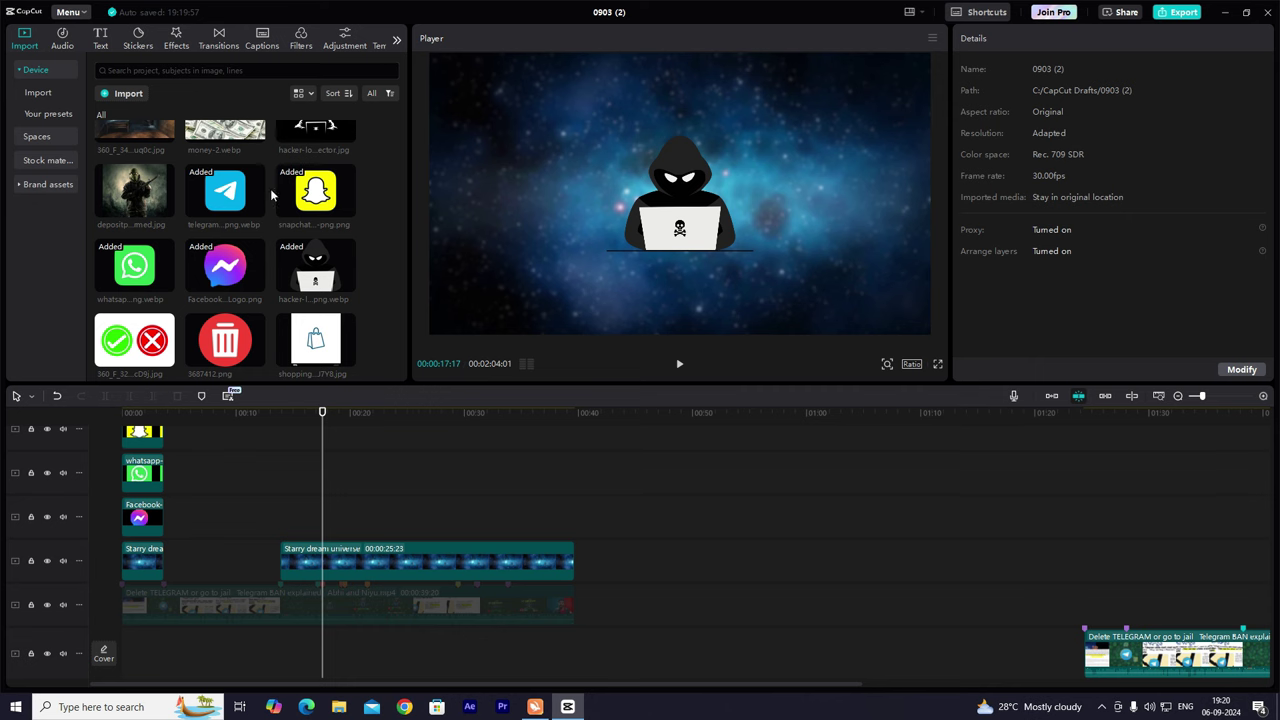
drag(150, 340, 312, 494)
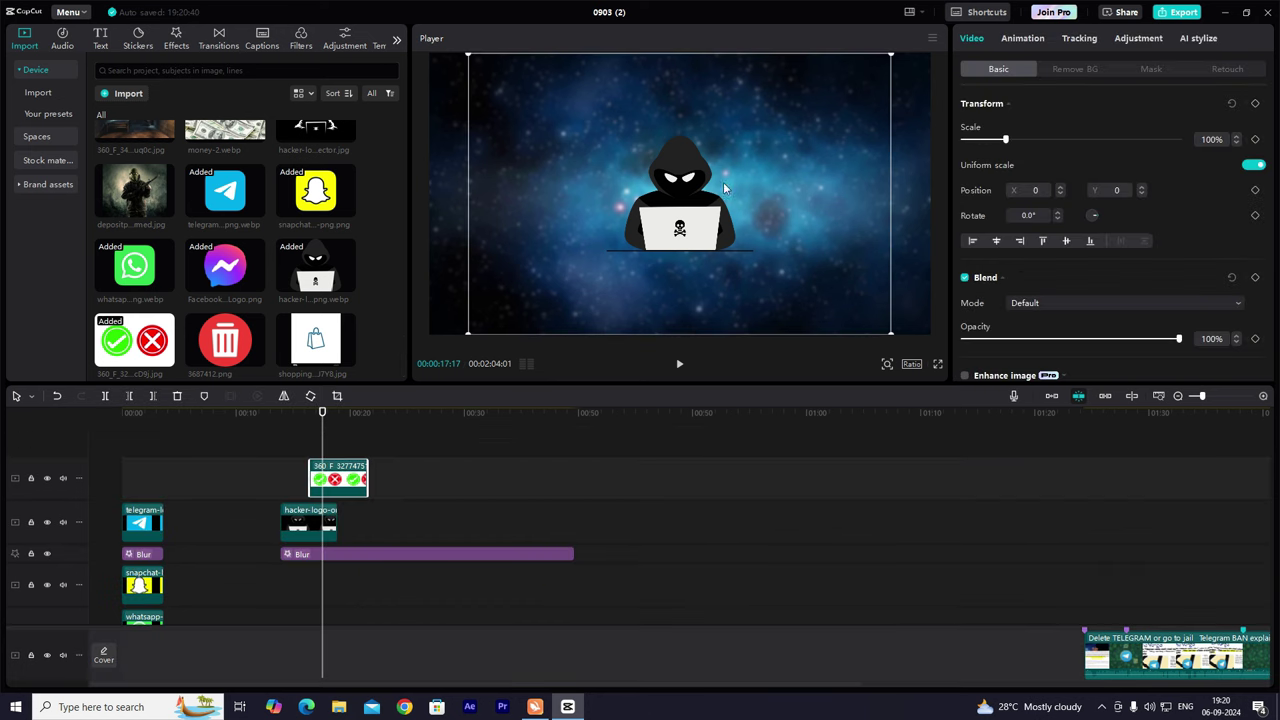
Apply a Circle mask to the tick-and-cross image, centred on the red cross at X 120, Y -4 and fitted to its disc.
click(1150, 70)
click(1137, 143)
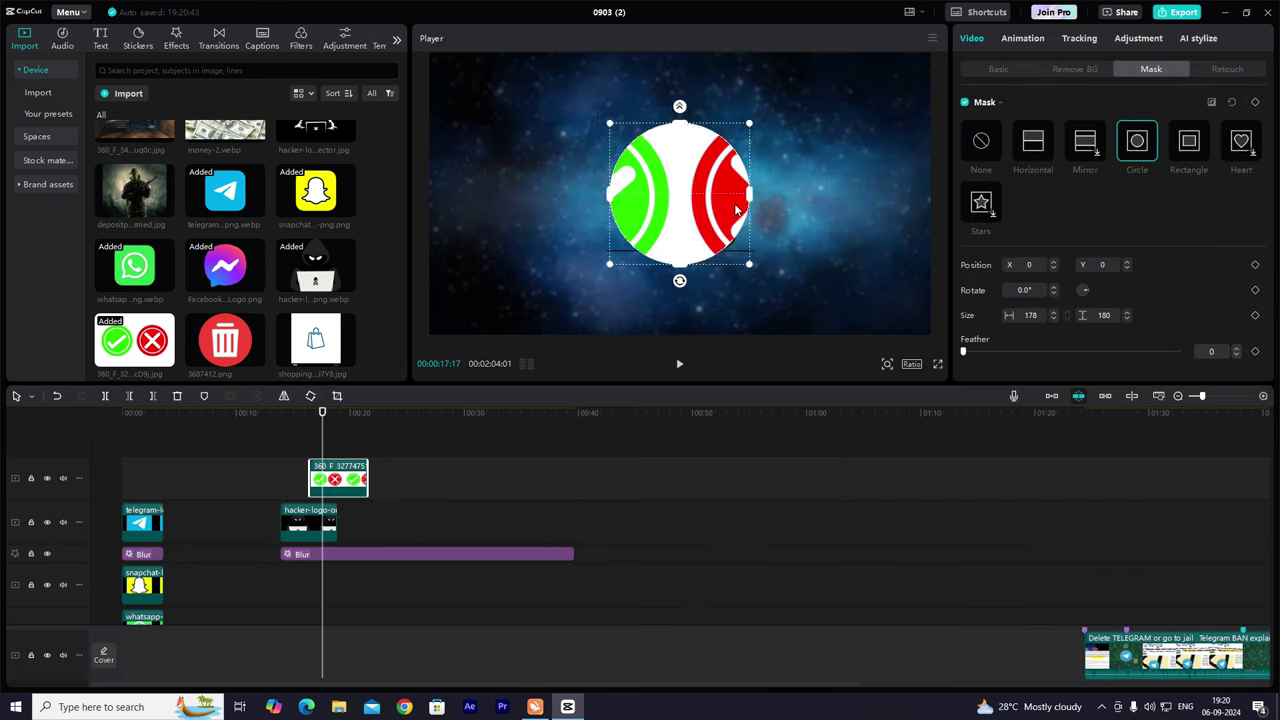
drag(712, 203, 808, 205)
drag(845, 266, 862, 289)
drag(793, 232, 793, 230)
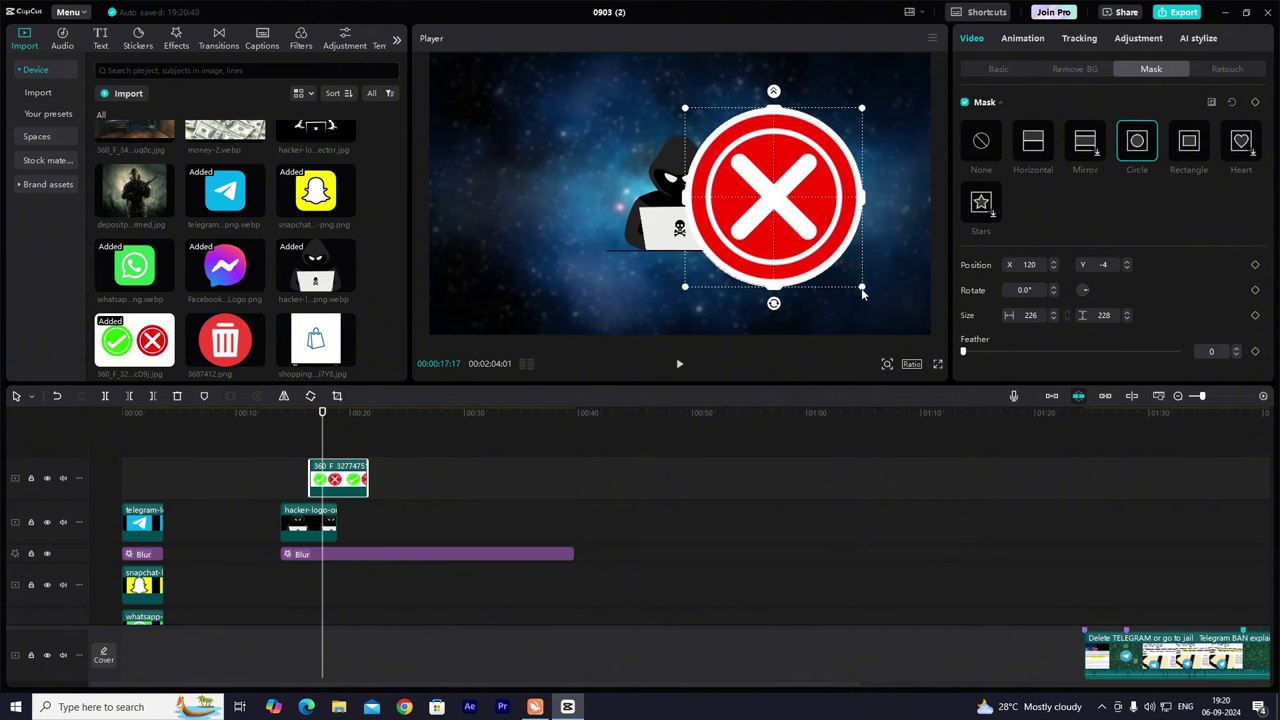
drag(862, 292, 854, 282)
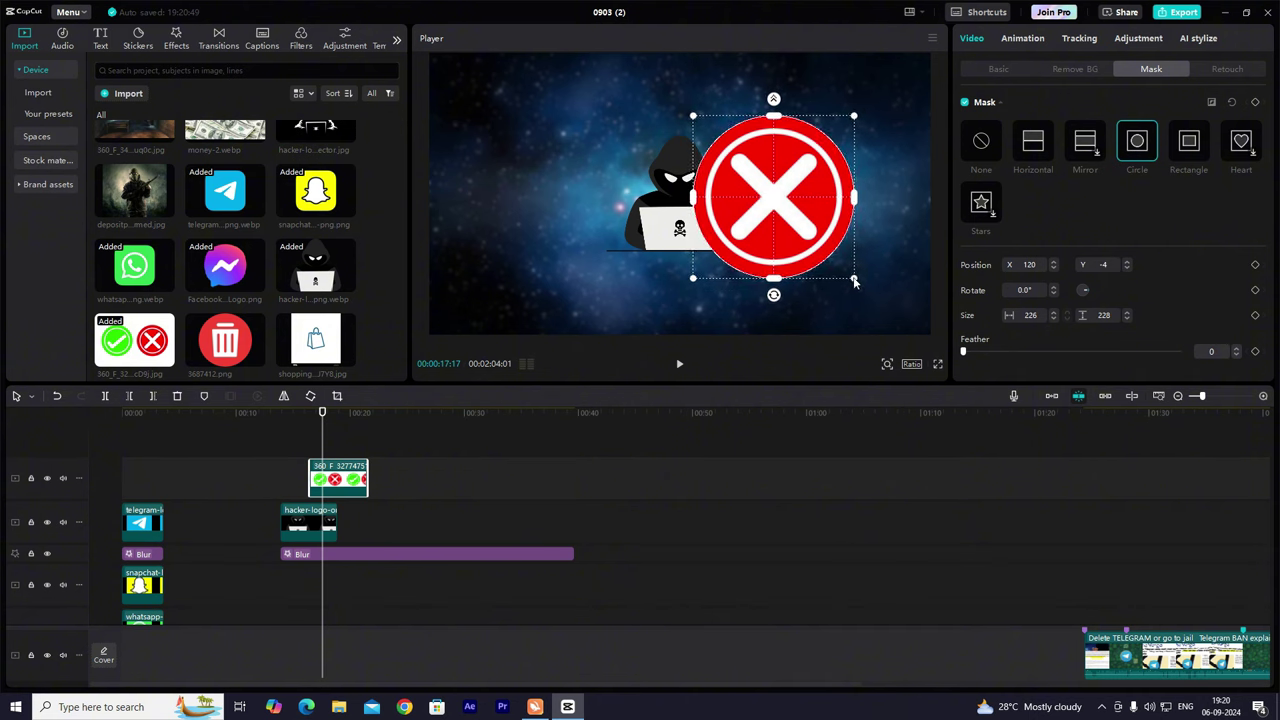
Scale the masked red cross to 22% and place it below and left of the hacker logo at X -763, Y -664.
click(984, 69)
drag(800, 170, 579, 181)
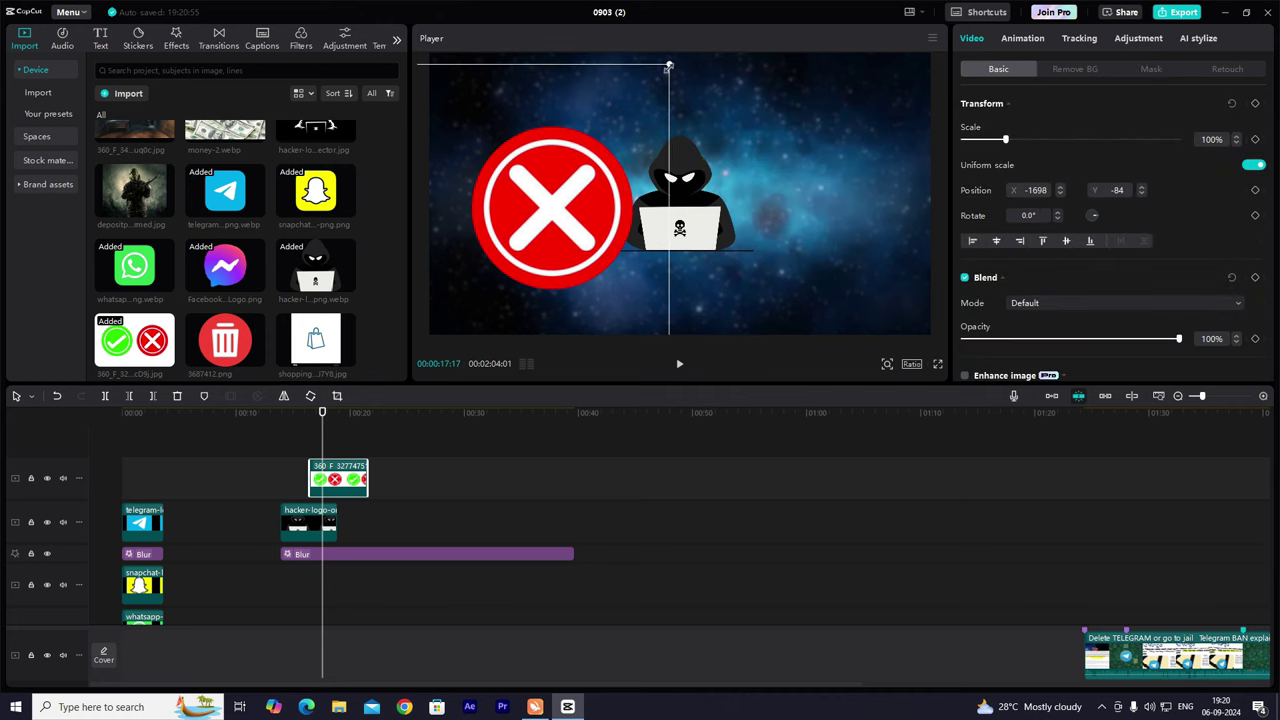
drag(667, 67, 490, 277)
drag(487, 207, 600, 284)
drag(631, 243, 603, 281)
click(566, 211)
Convert the red cross image clip into a compound clip.
click(340, 487)
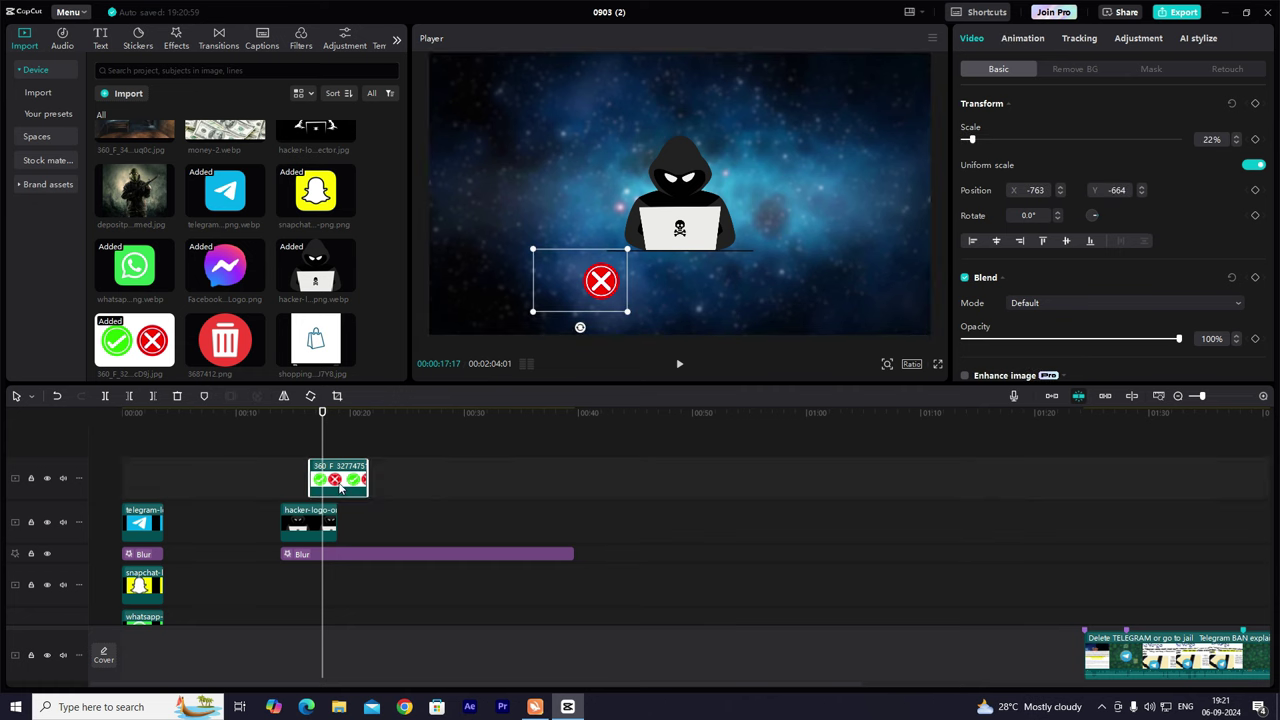
key(alt+g)
mouse_move(602, 285)
mouse_down()
mouse_move(628, 283)
mouse_move(604, 286)
mouse_up()
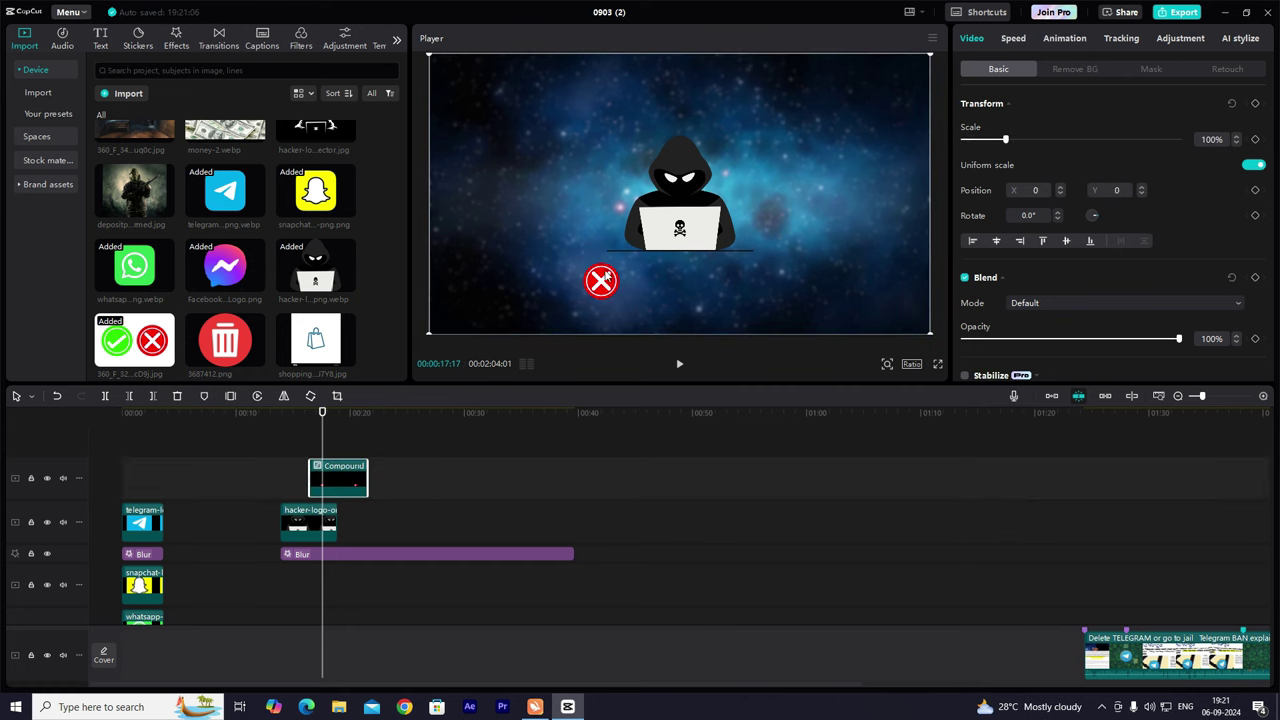
Try a Fade In entrance animation on the red cross compound clip.
click(1064, 38)
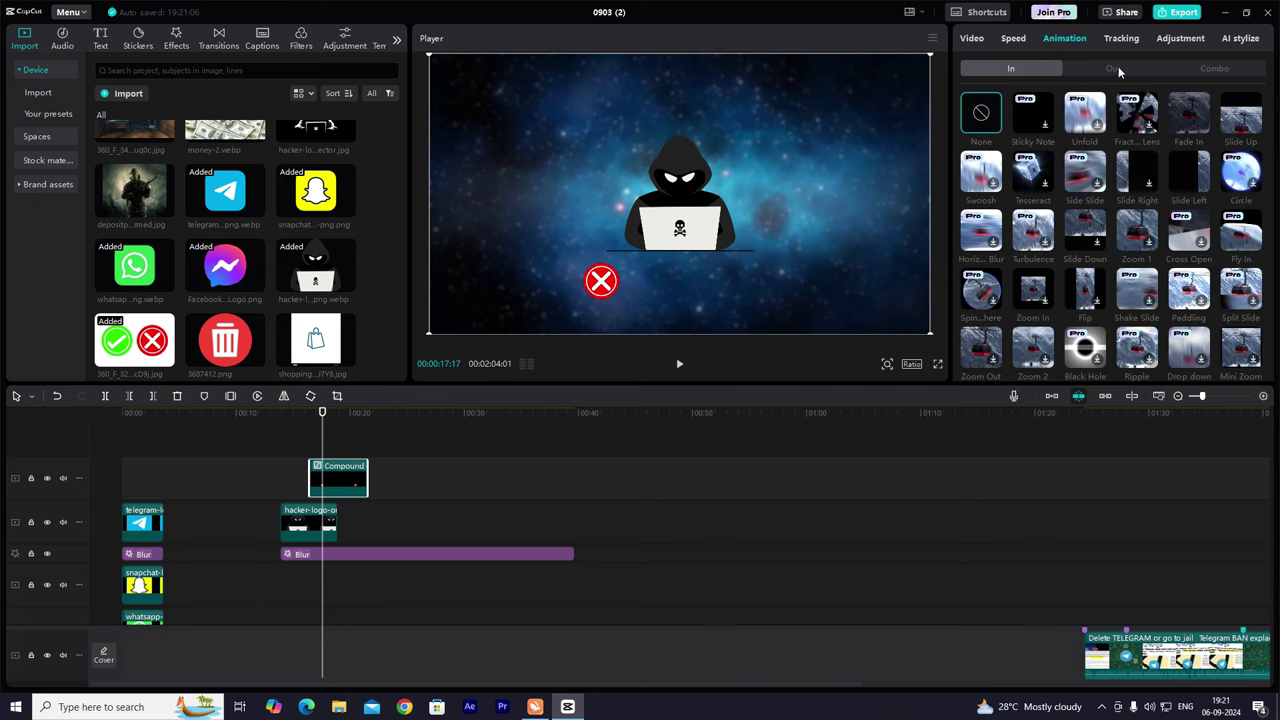
click(1181, 118)
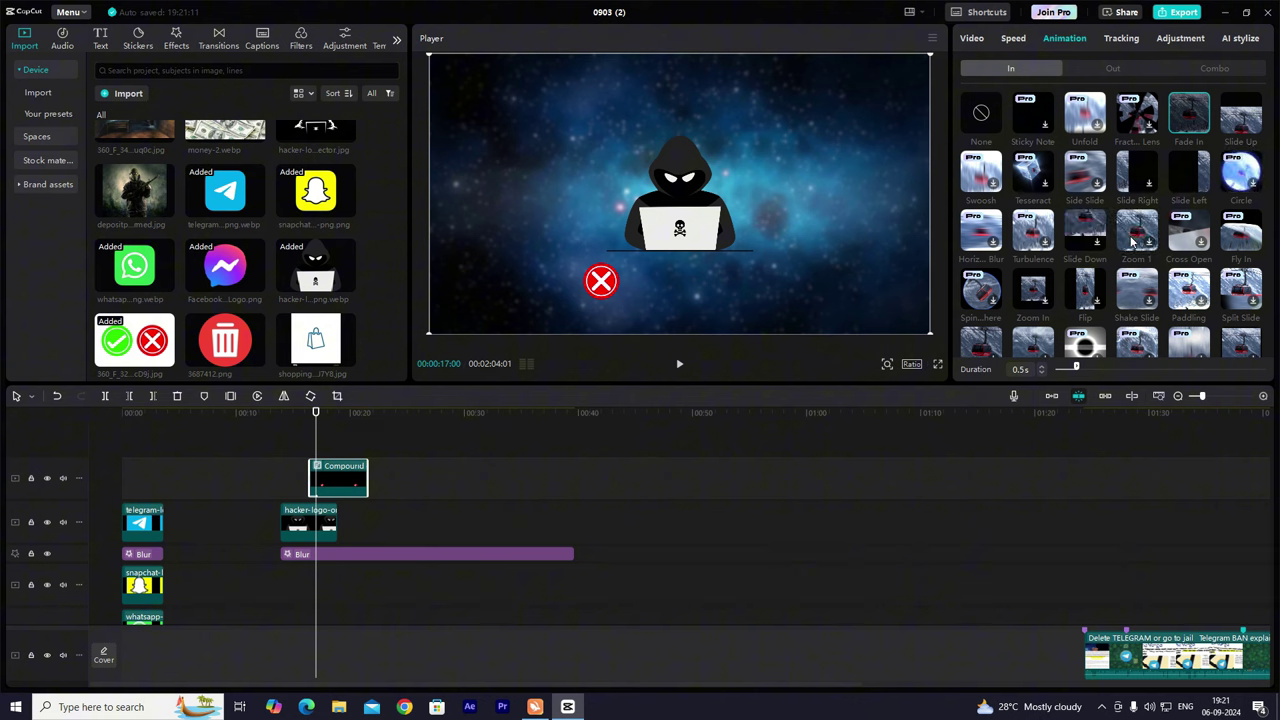
Preview the red cross's entrance and move its compound clip to start at 00:00:17:17.
click(305, 468)
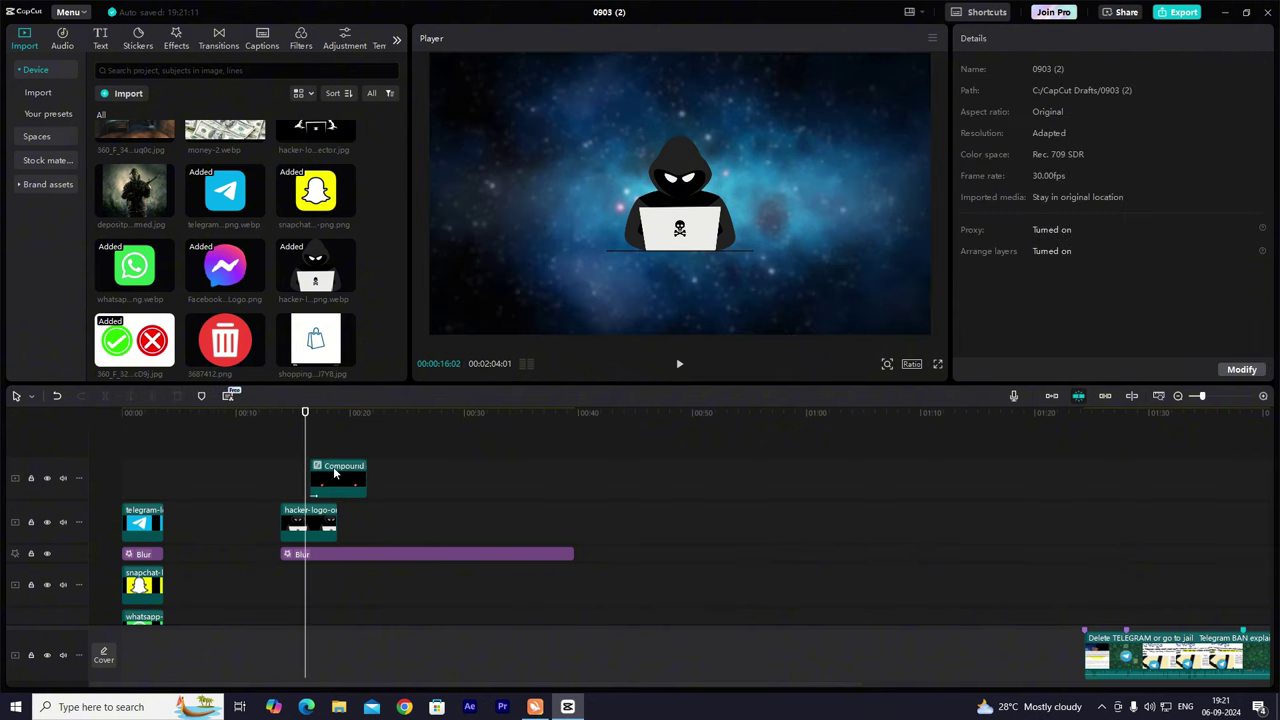
key(space)
scroll(331, 530, down, 2)
key(space)
scroll(322, 533, up, 1)
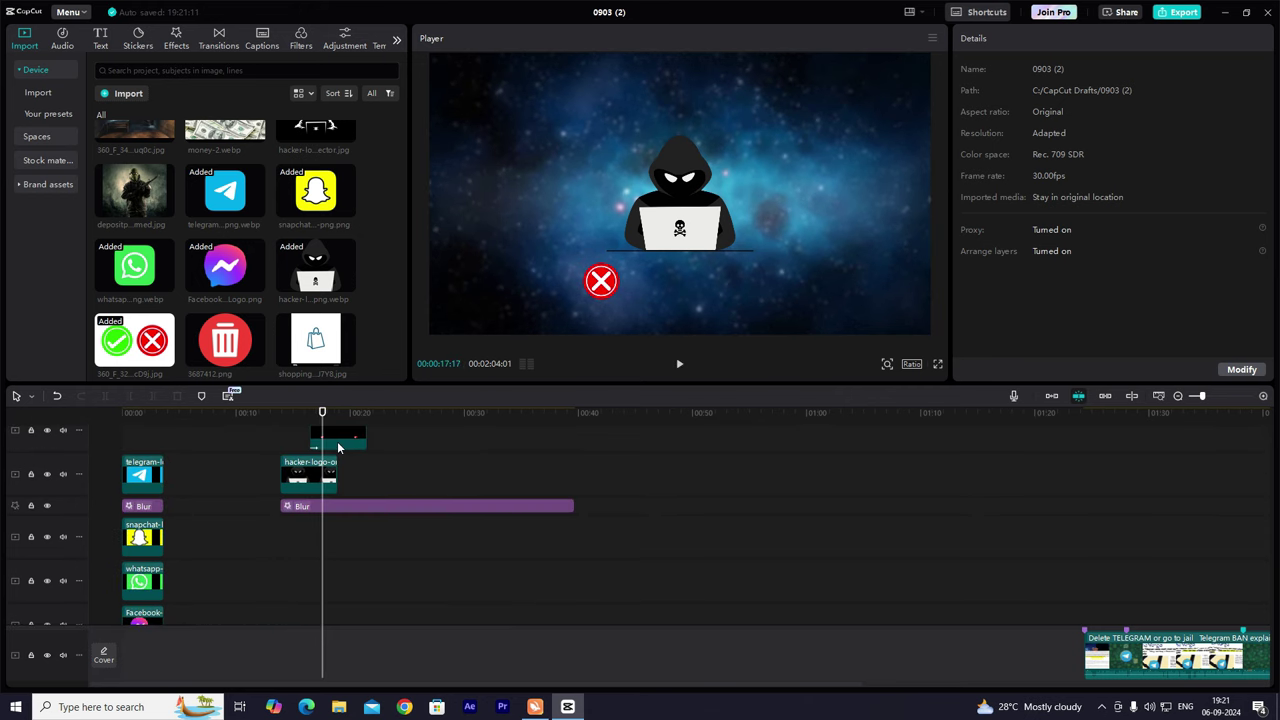
drag(338, 447, 348, 446)
Try a 0.5 s Zoom In entrance animation on the red cross compound clip and remove it again.
click(1064, 40)
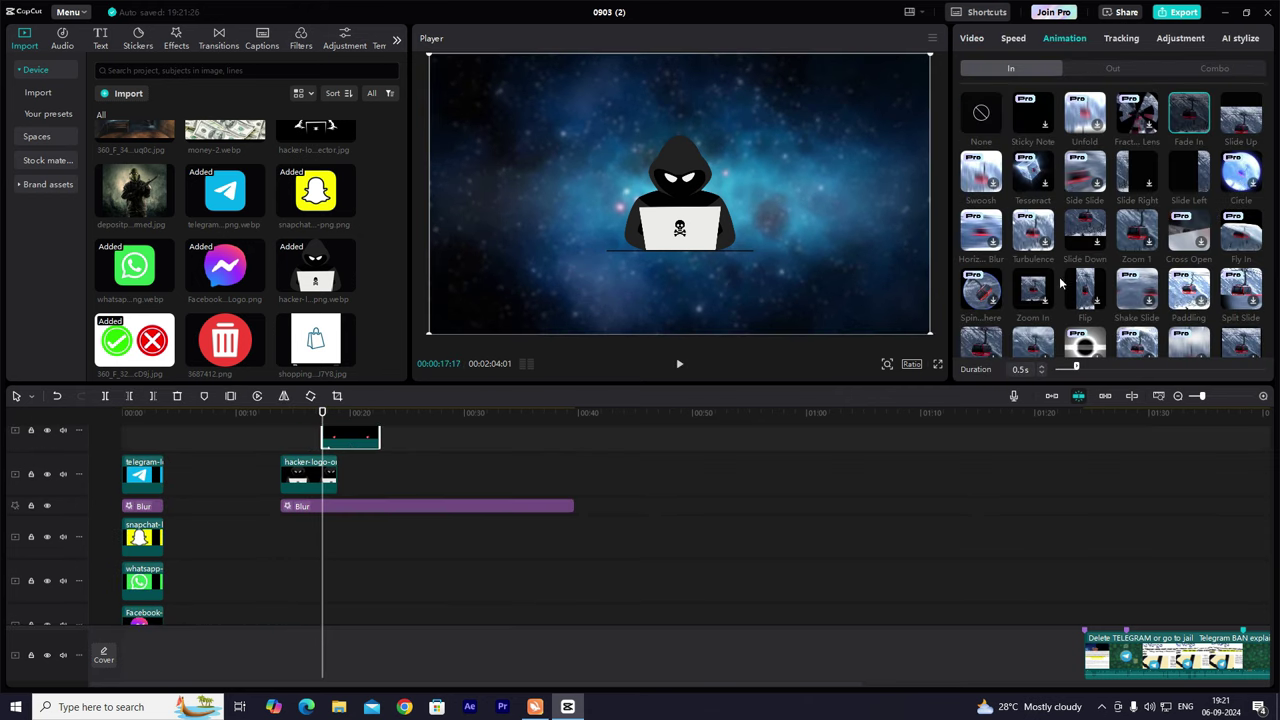
scroll(1062, 284, down, 2)
click(1033, 170)
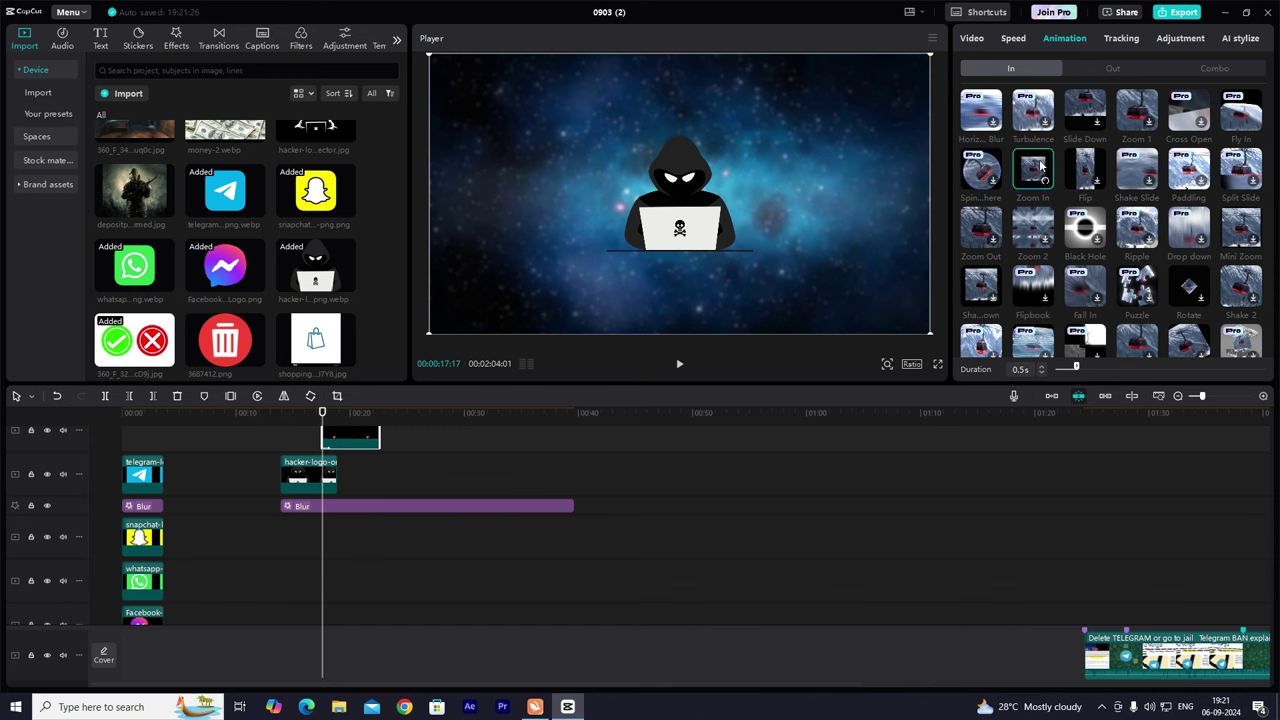
scroll(349, 452, up, 1)
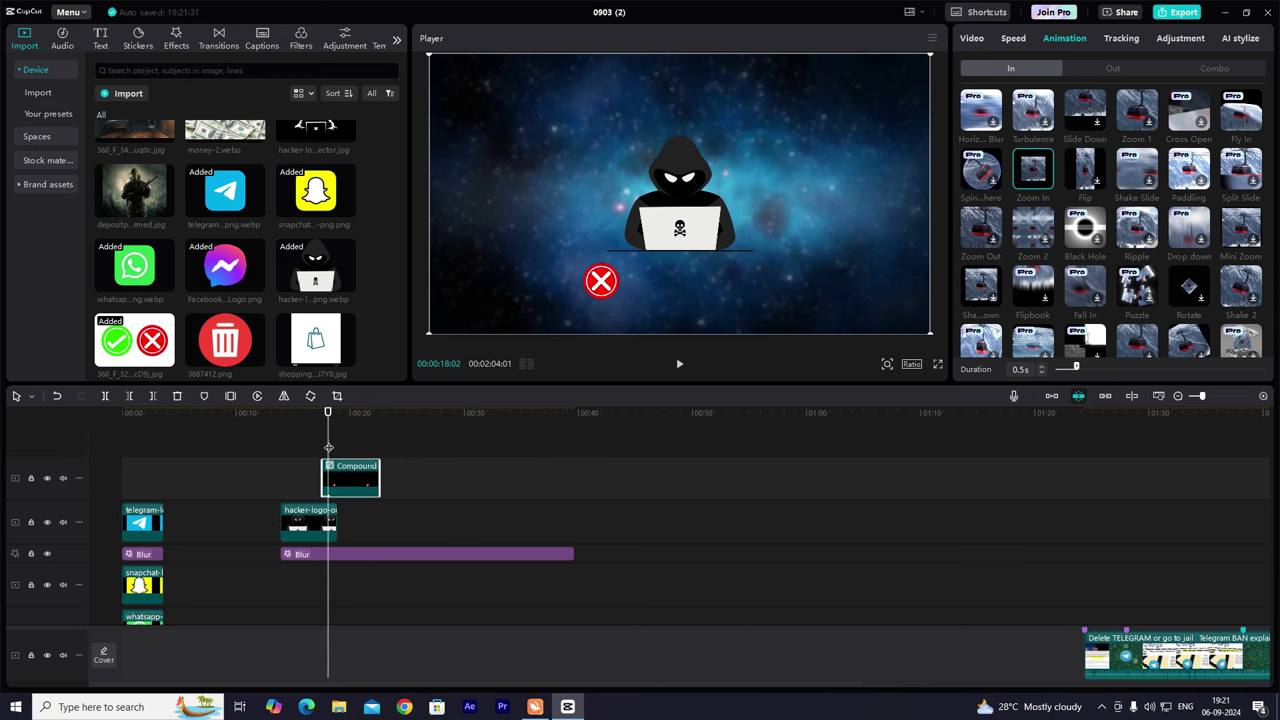
drag(328, 448, 322, 448)
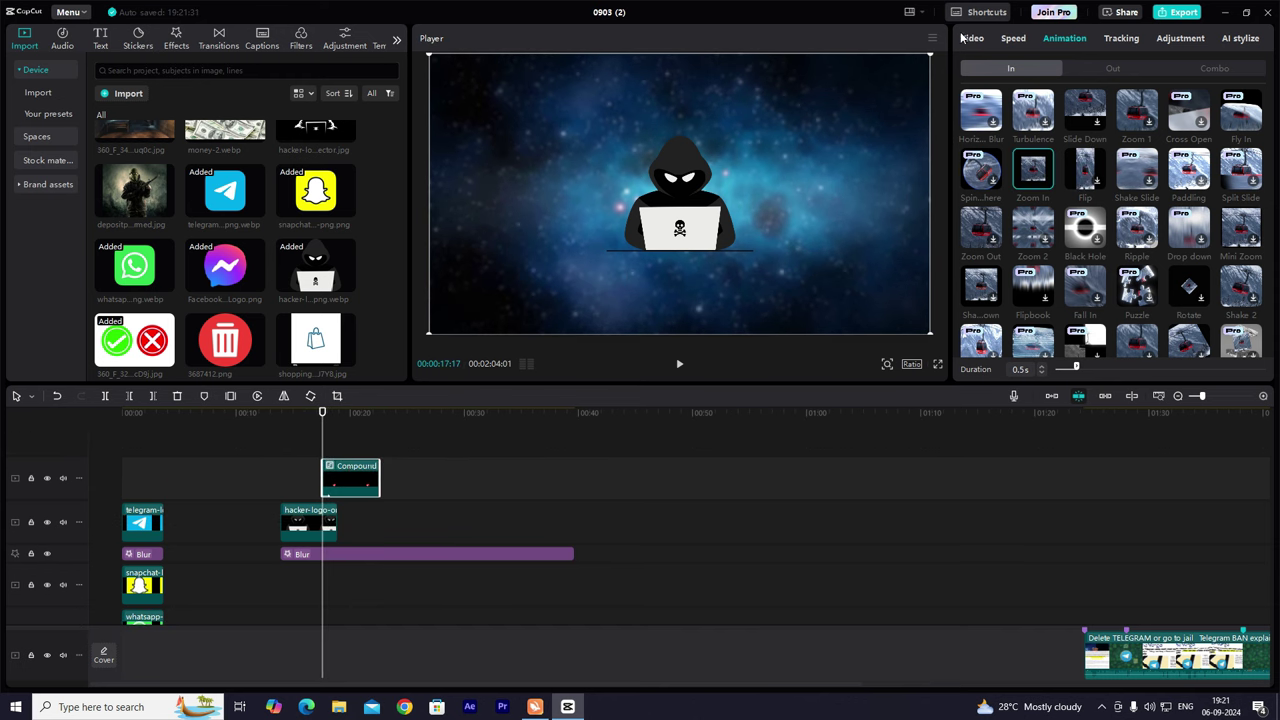
click(966, 40)
click(1069, 41)
scroll(985, 104, up, 5)
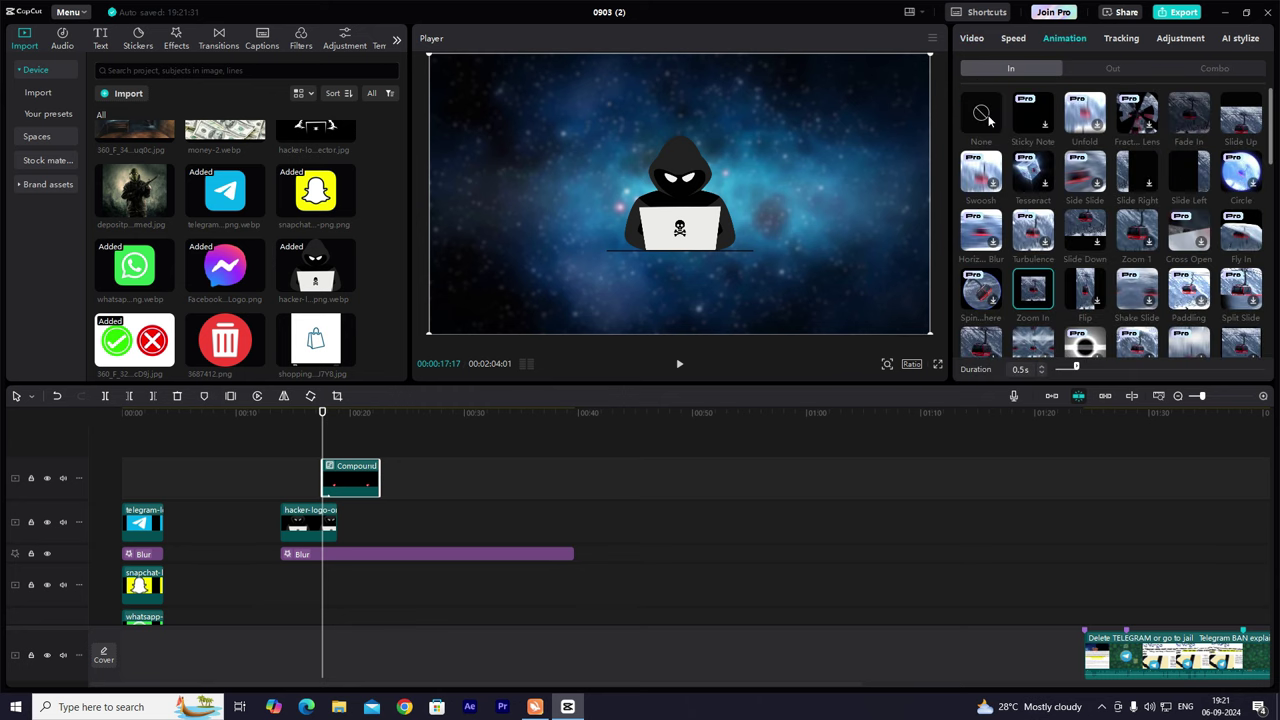
click(988, 119)
Try a transform keyframe with a reduced scale at the start of the red cross compound clip and undo it.
click(978, 42)
click(1254, 103)
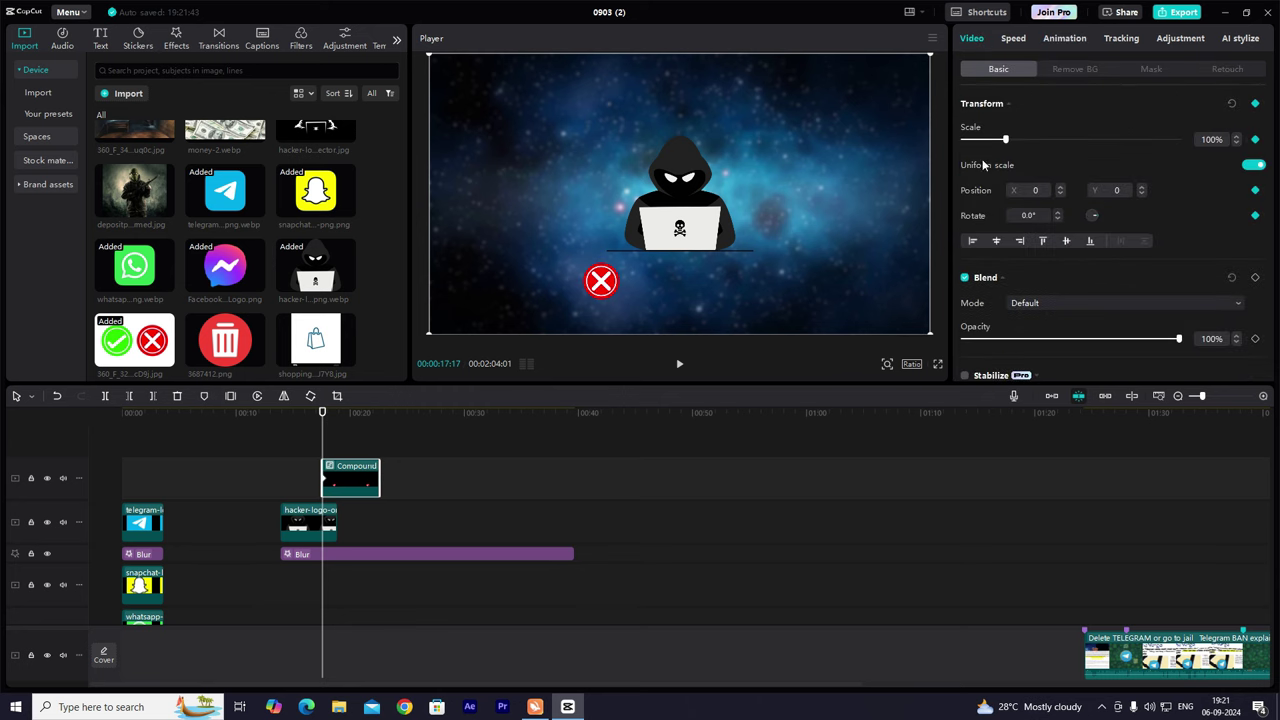
drag(1005, 139, 987, 148)
key(ctrl+z)
Apply a Slide Up entrance animation with a 1.0 s duration to the red cross compound clip.
click(1064, 38)
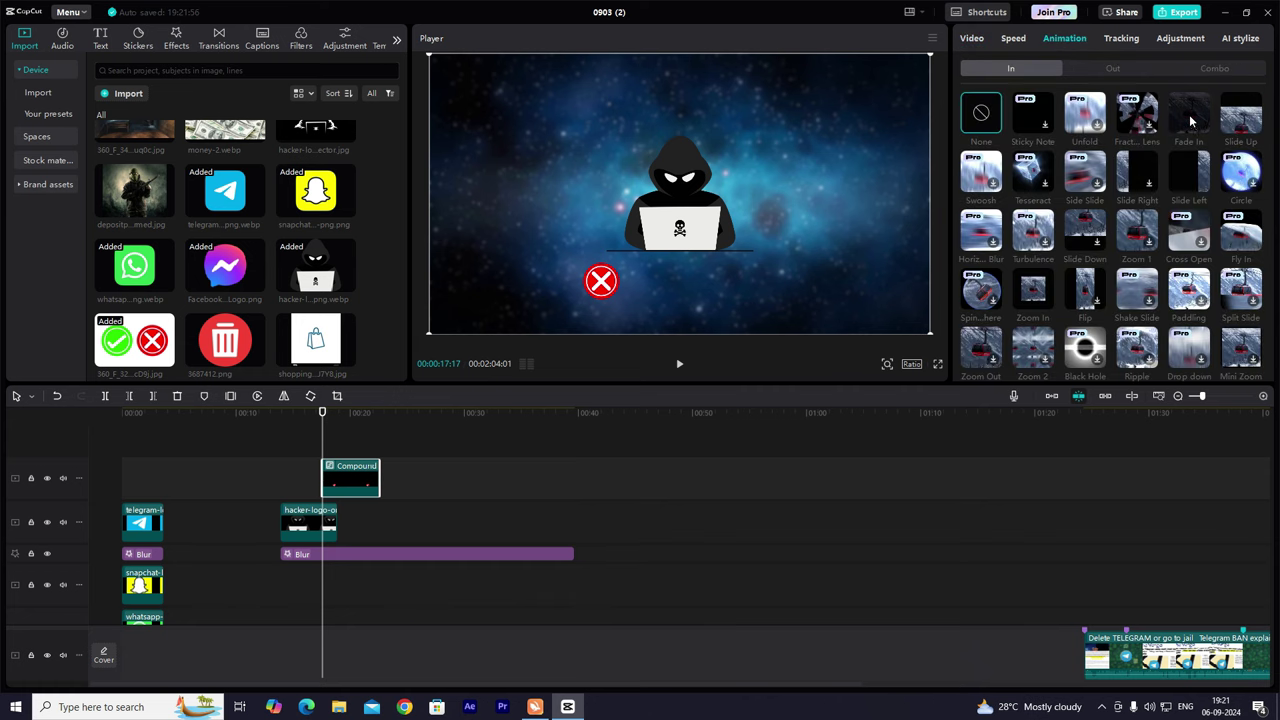
click(1240, 115)
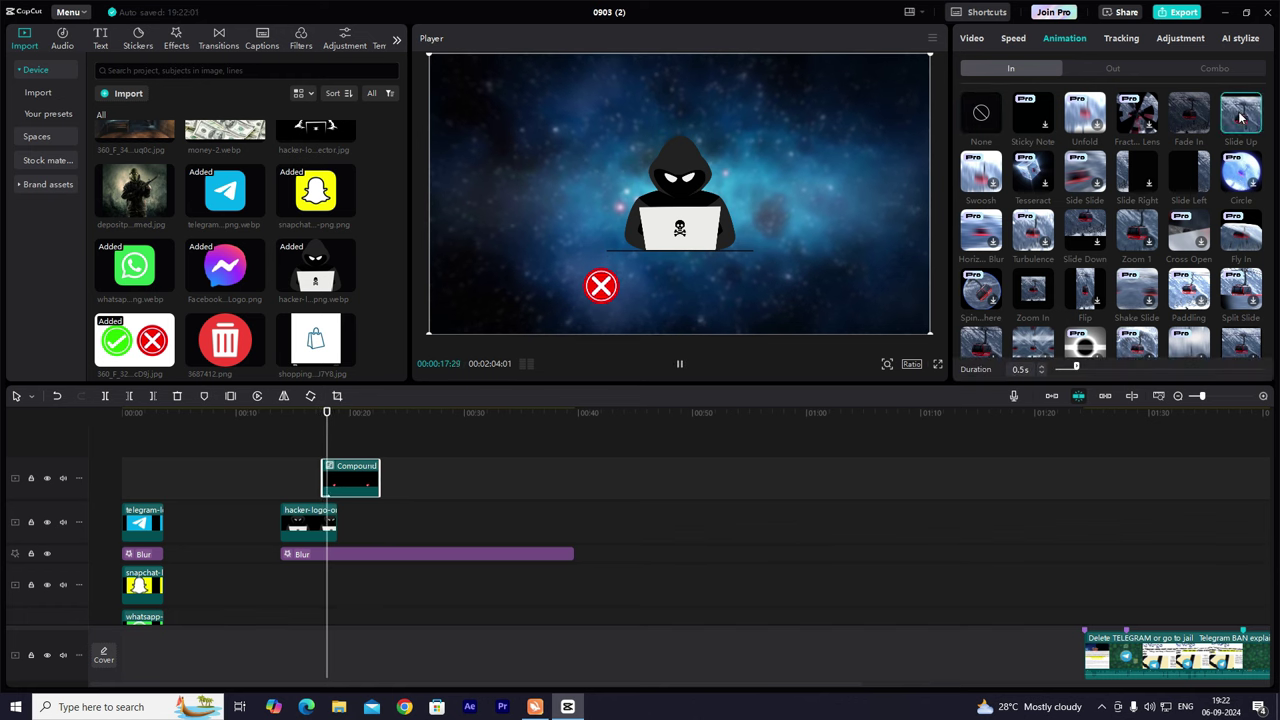
drag(1077, 368, 1096, 368)
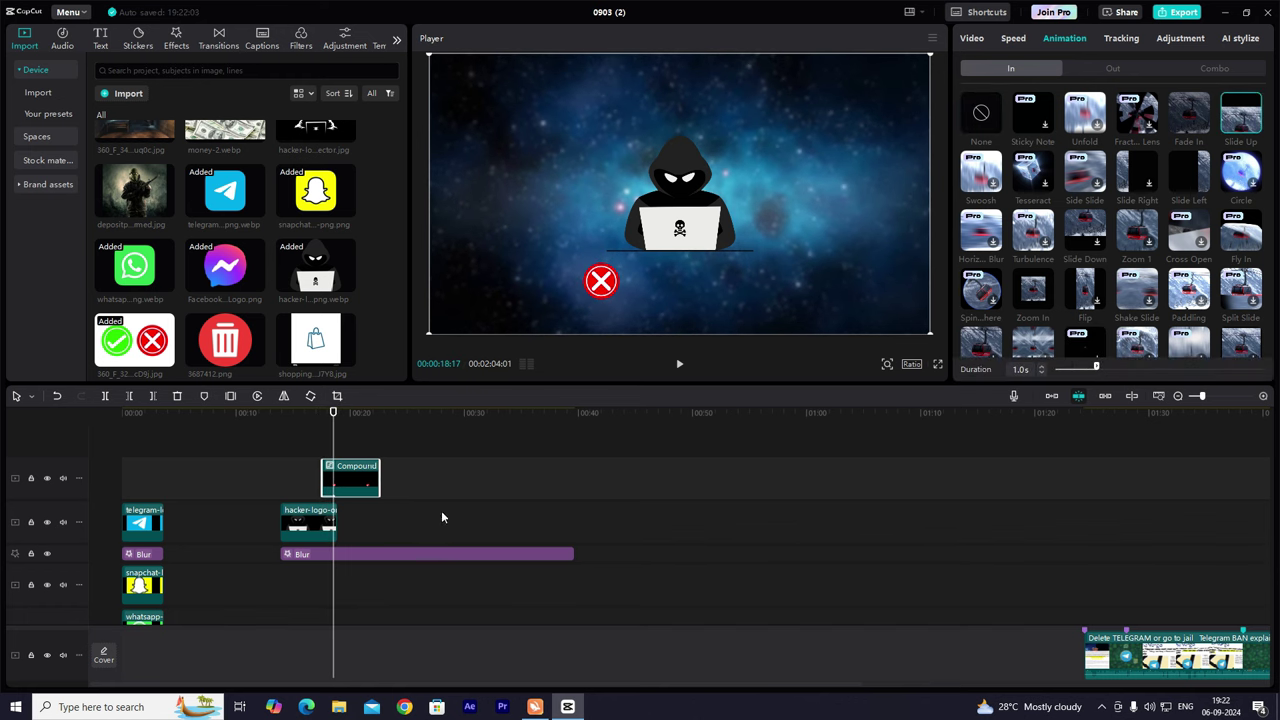
Add a default text clip at 00:00:18:17 reading "91******01", placed beside the red cross below the hacker logo.
click(106, 52)
drag(122, 107, 350, 466)
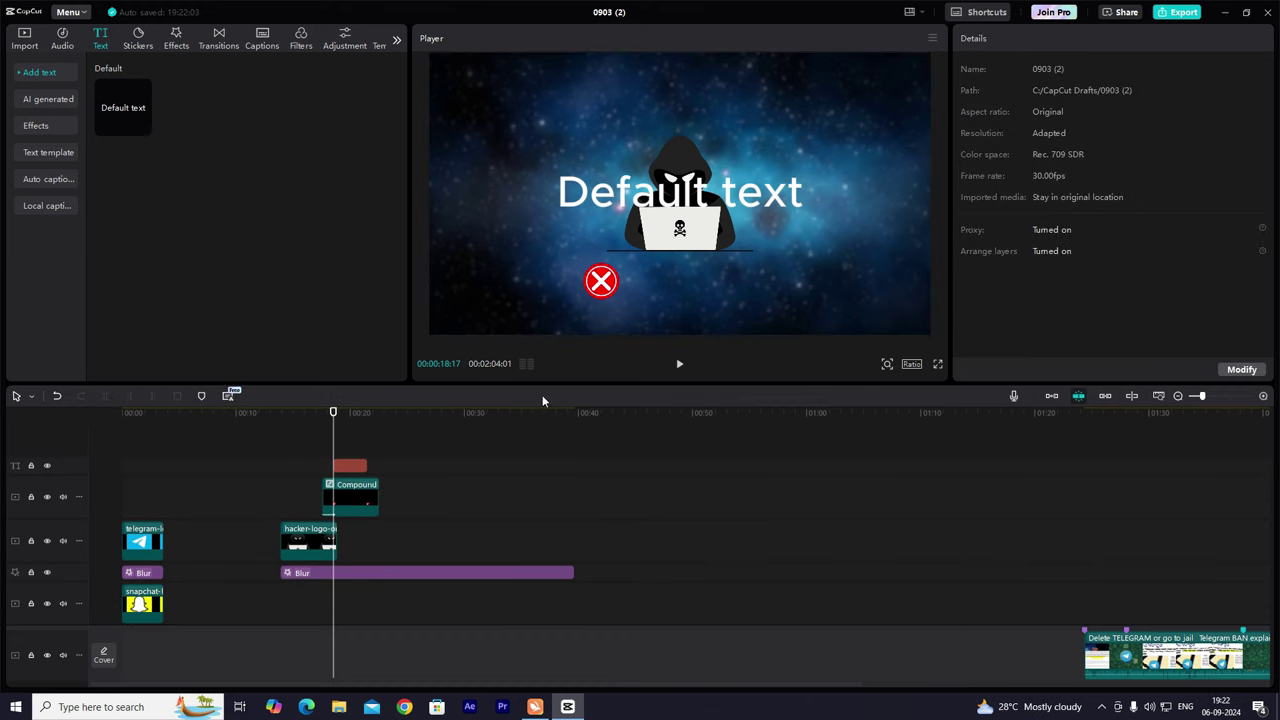
drag(659, 208, 722, 294)
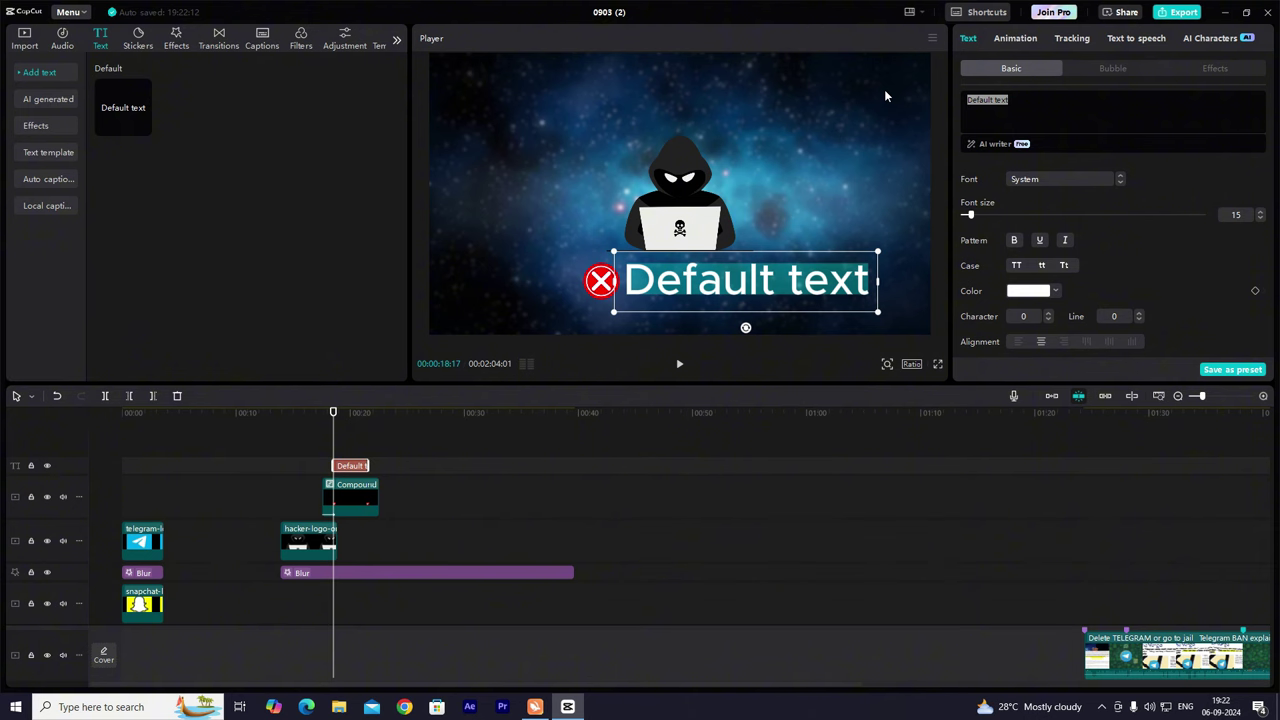
text(91)
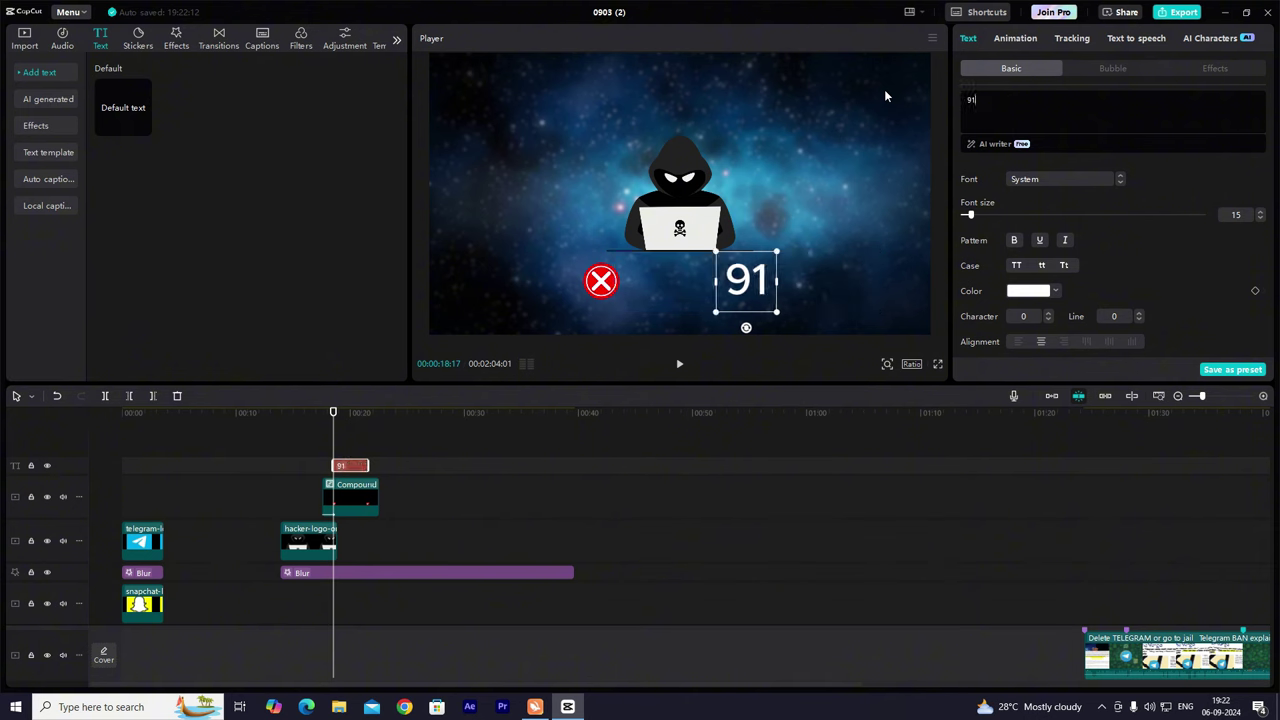
text(******)
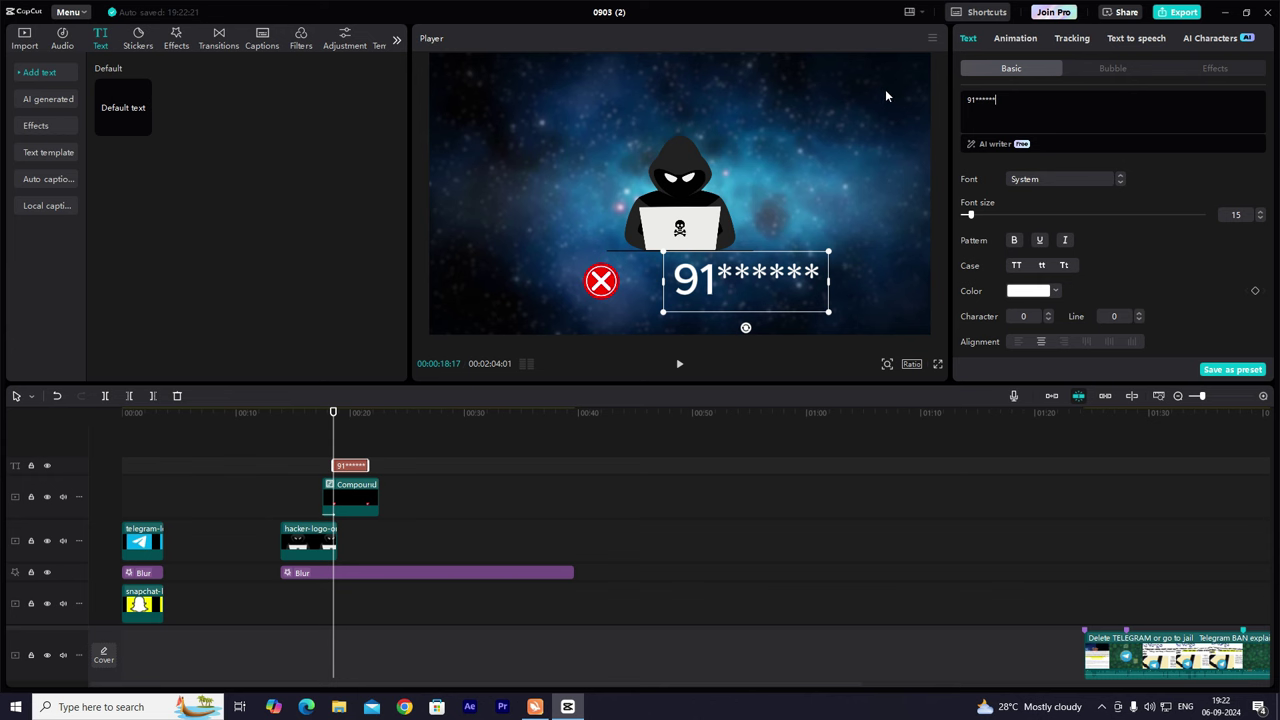
text(01)
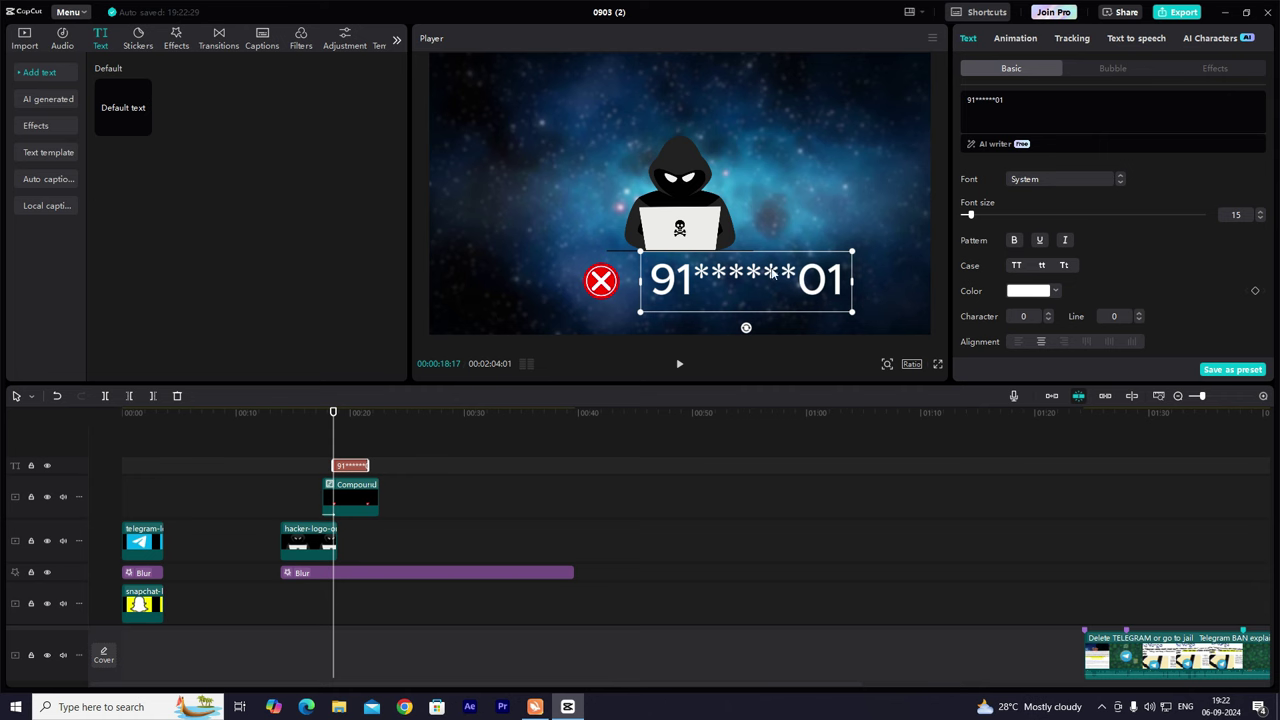
Colour only the six asterisks in the number text red.
drag(976, 100, 998, 100)
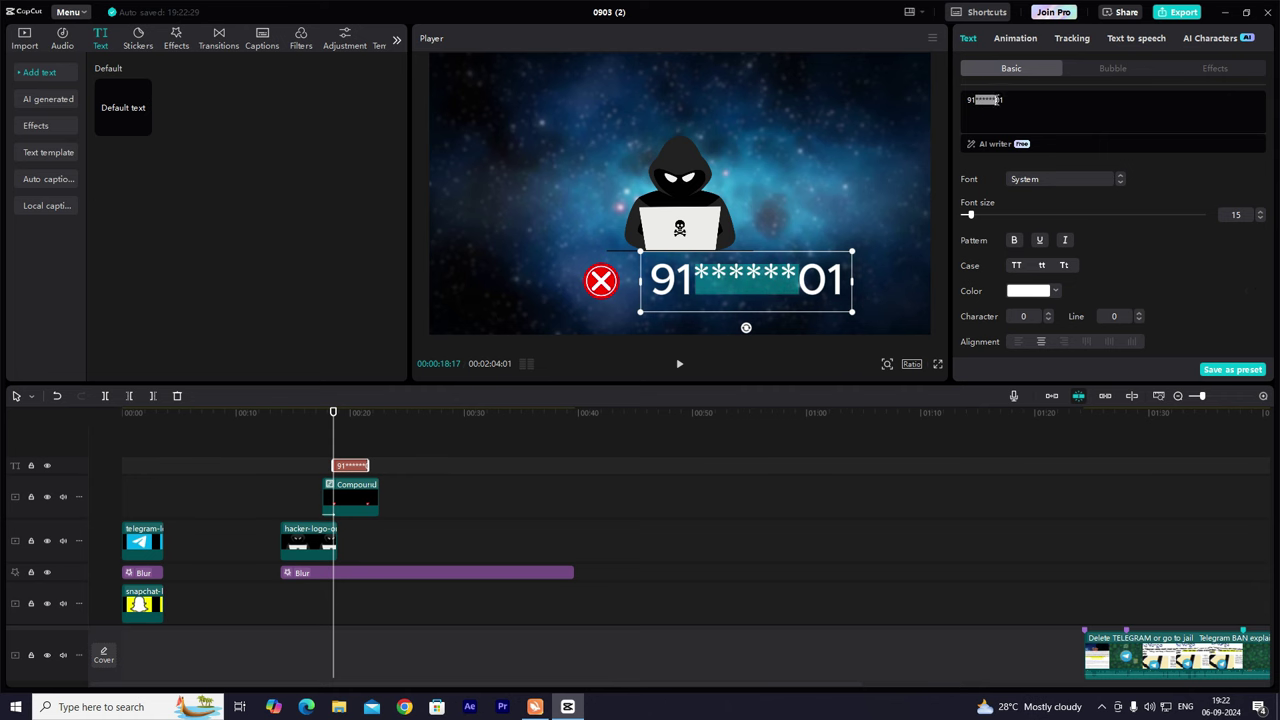
click(1047, 294)
drag(1088, 326, 1246, 243)
click(1244, 244)
click(793, 267)
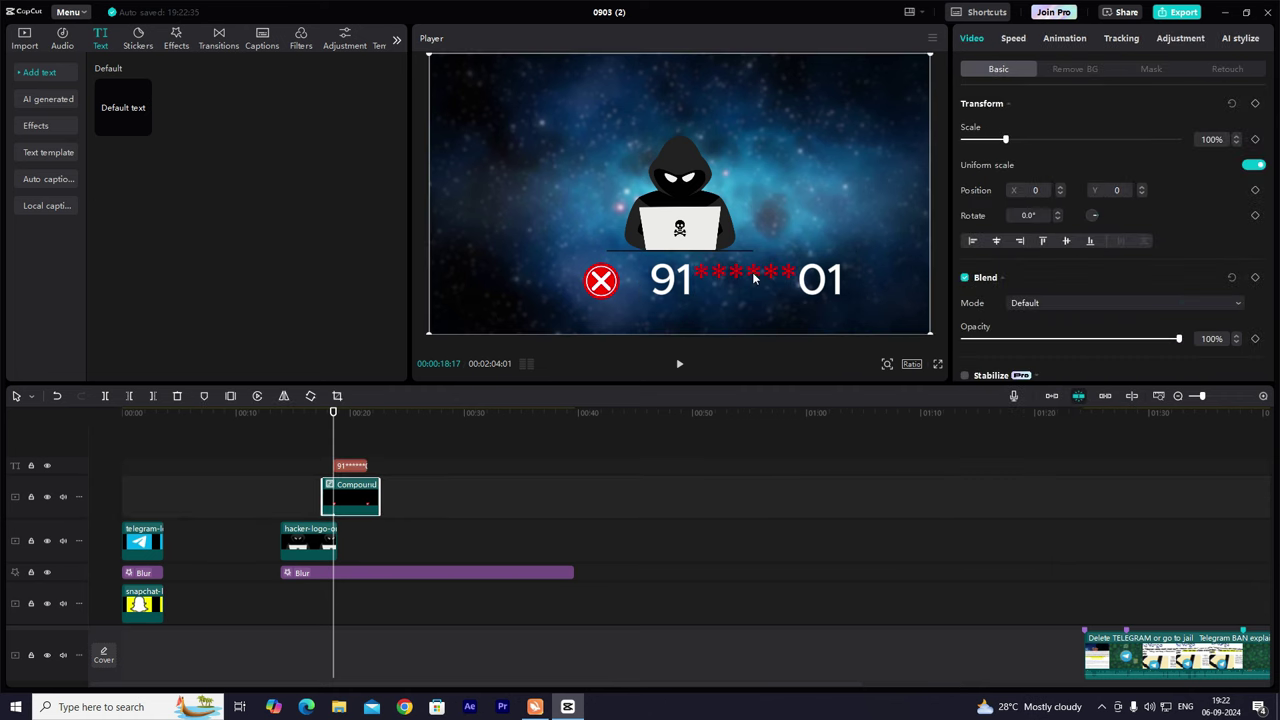
Shrink the masked number text and place it directly beside the red cross, below the hacker logo.
click(754, 277)
drag(642, 252, 698, 267)
drag(748, 280, 677, 280)
click(765, 271)
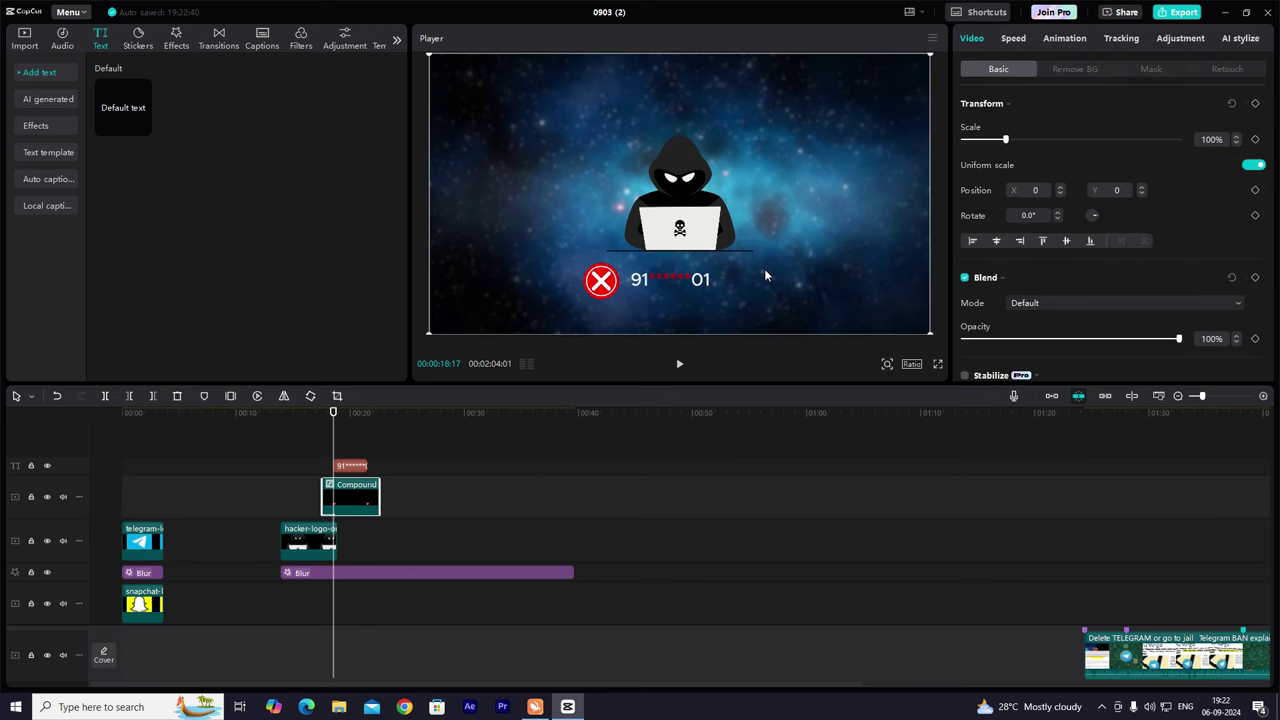
click(702, 280)
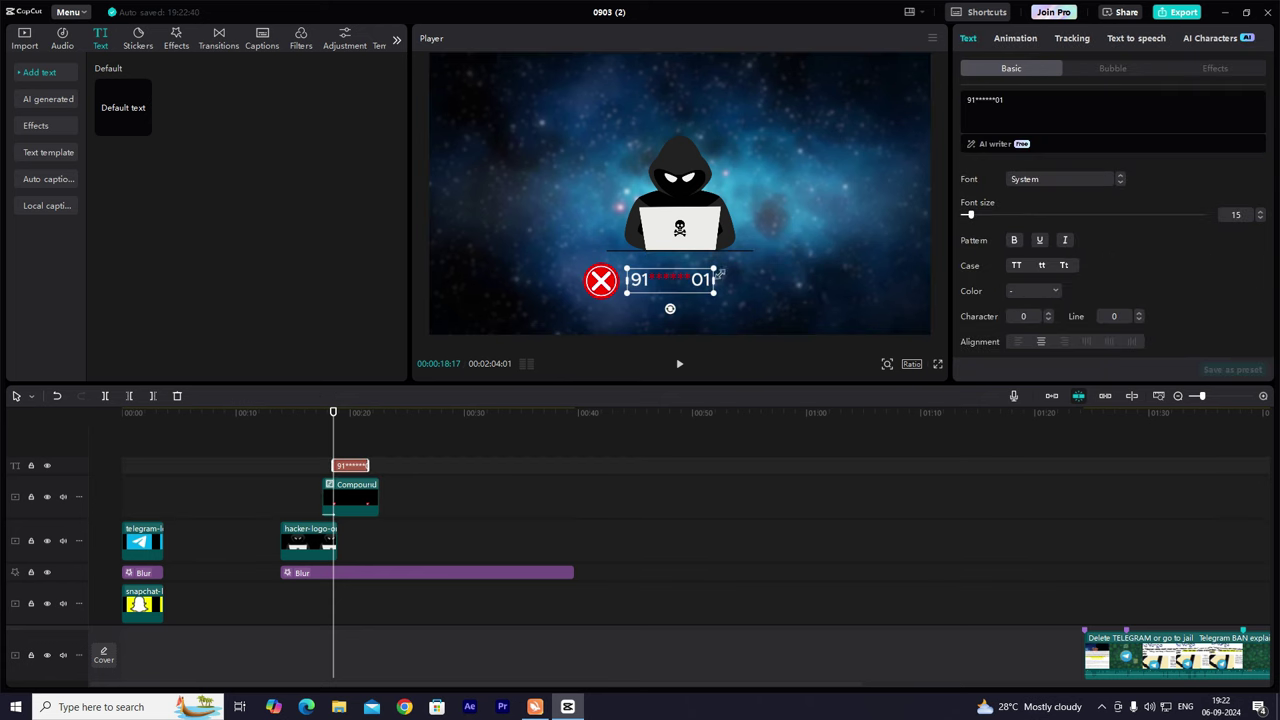
click(752, 282)
Compare with the reference video, then freeze the red cross compound clip at 00:00:20:24 and extend the freeze to the end of the blur effect.
click(1147, 517)
scroll(1150, 520, right, 3)
click(946, 533)
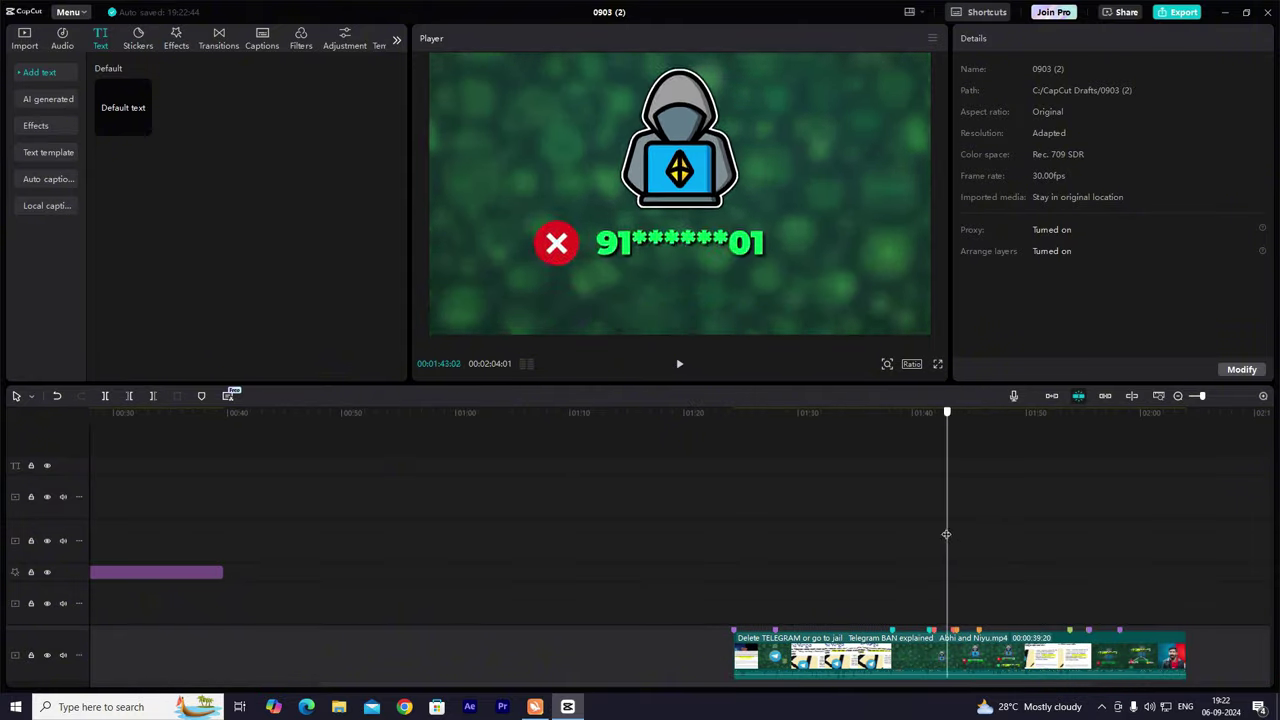
drag(946, 533, 972, 537)
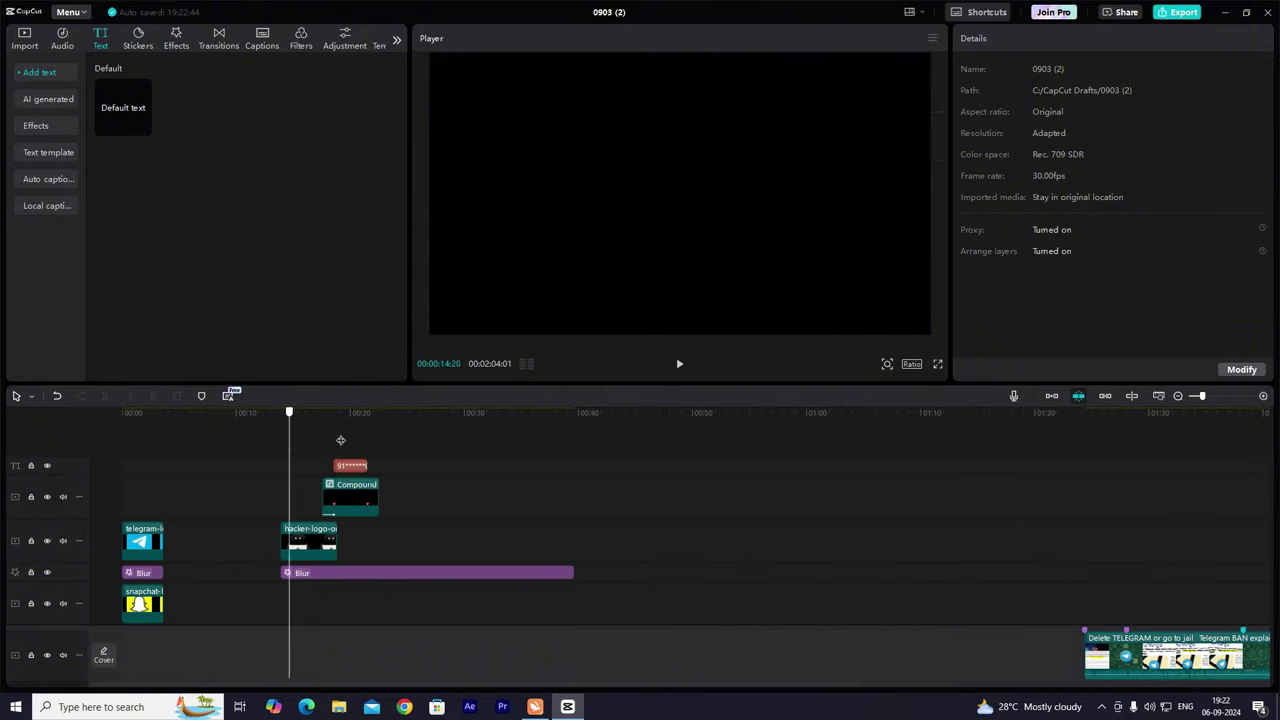
drag(340, 441, 358, 478)
click(374, 500)
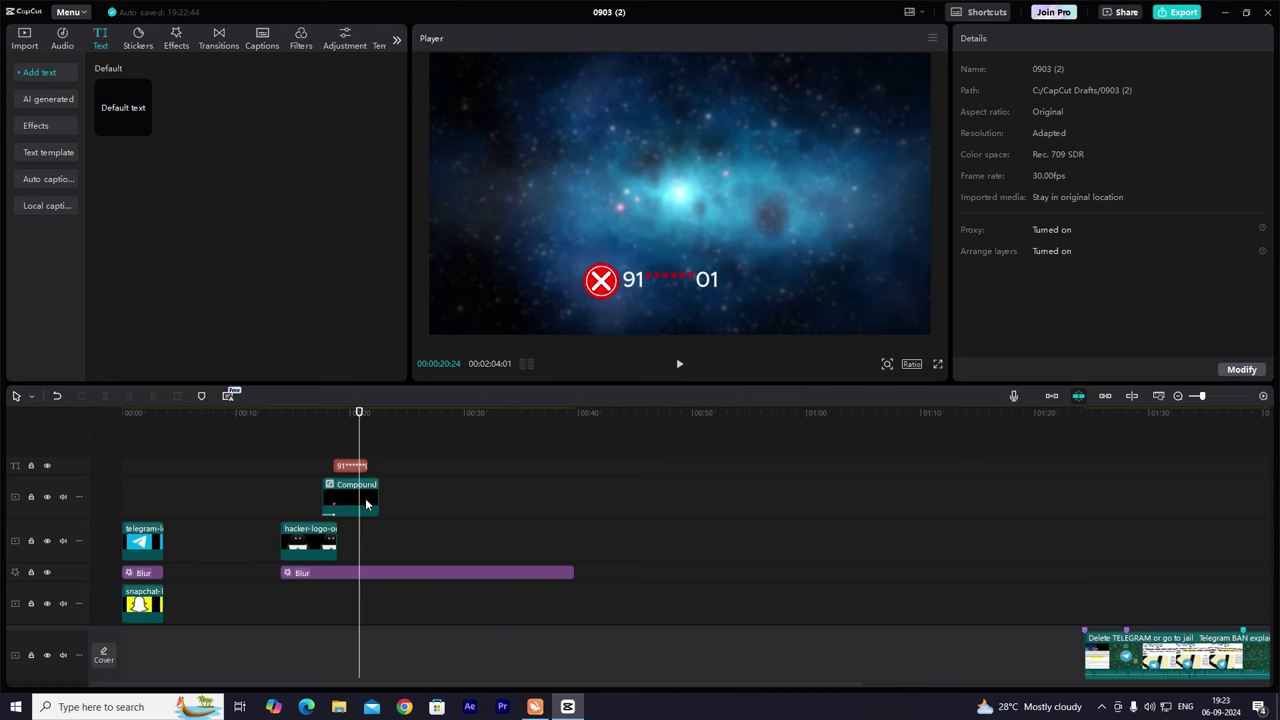
right_click(360, 512)
mouse_move(408, 341)
click(576, 335)
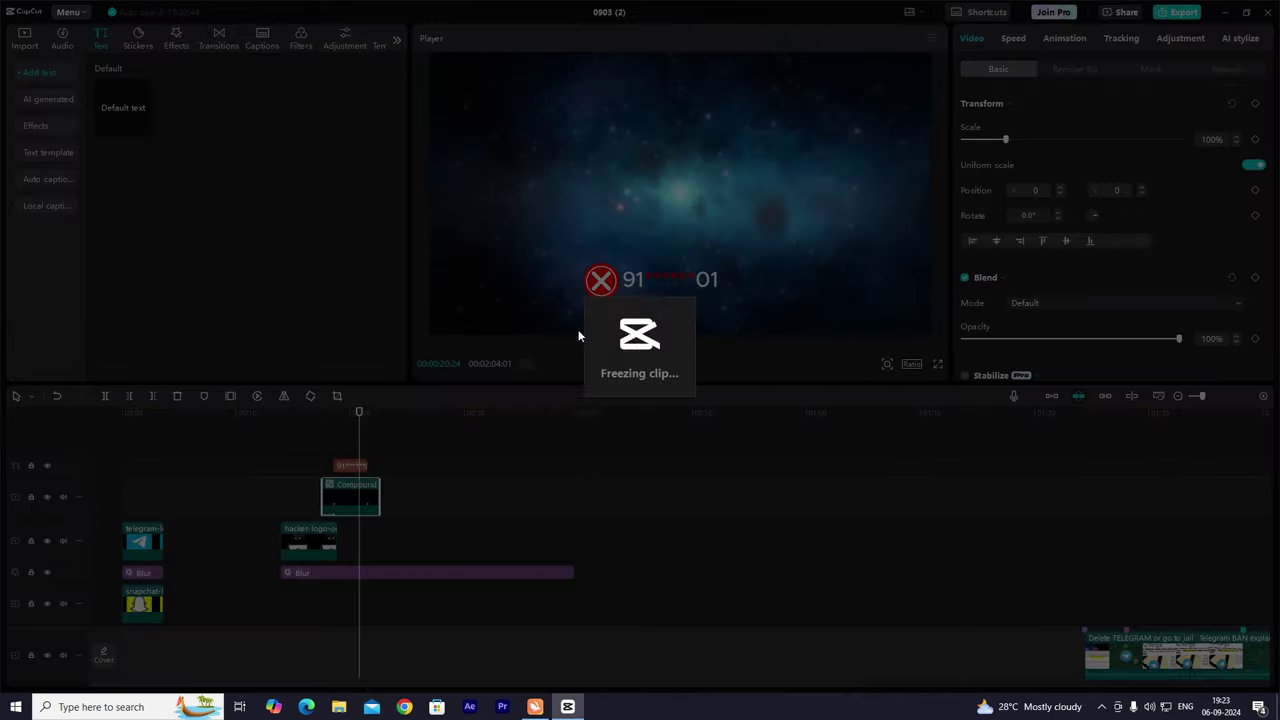
drag(404, 496, 575, 503)
Extend the hacker logo clip to the end of the freeze frame and play back the section from its start.
click(328, 516)
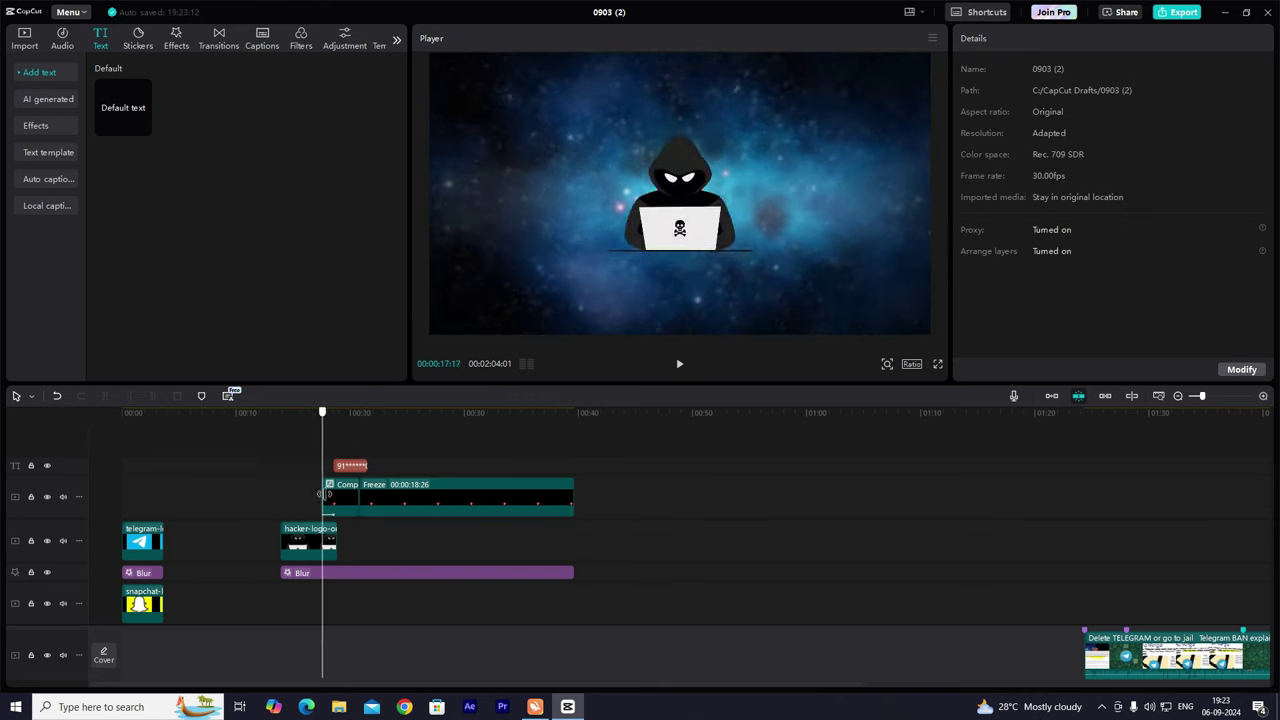
drag(336, 541, 575, 551)
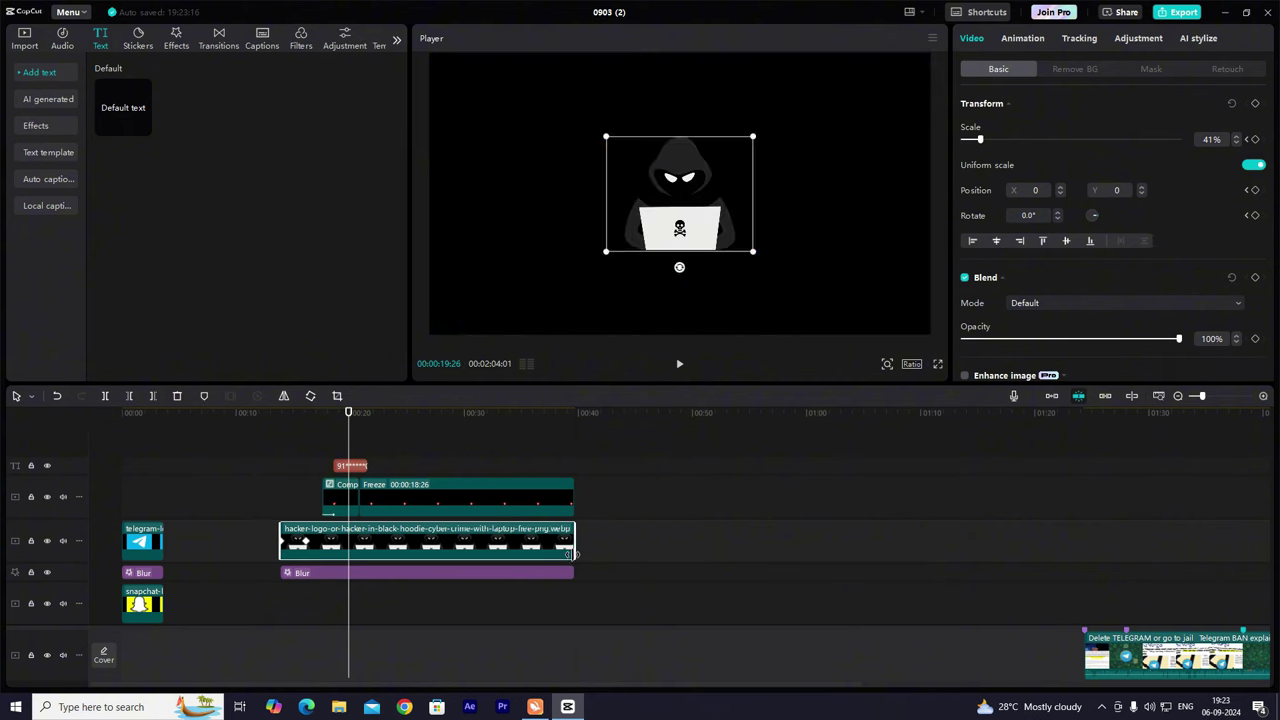
click(322, 453)
drag(323, 454, 281, 456)
key(space)
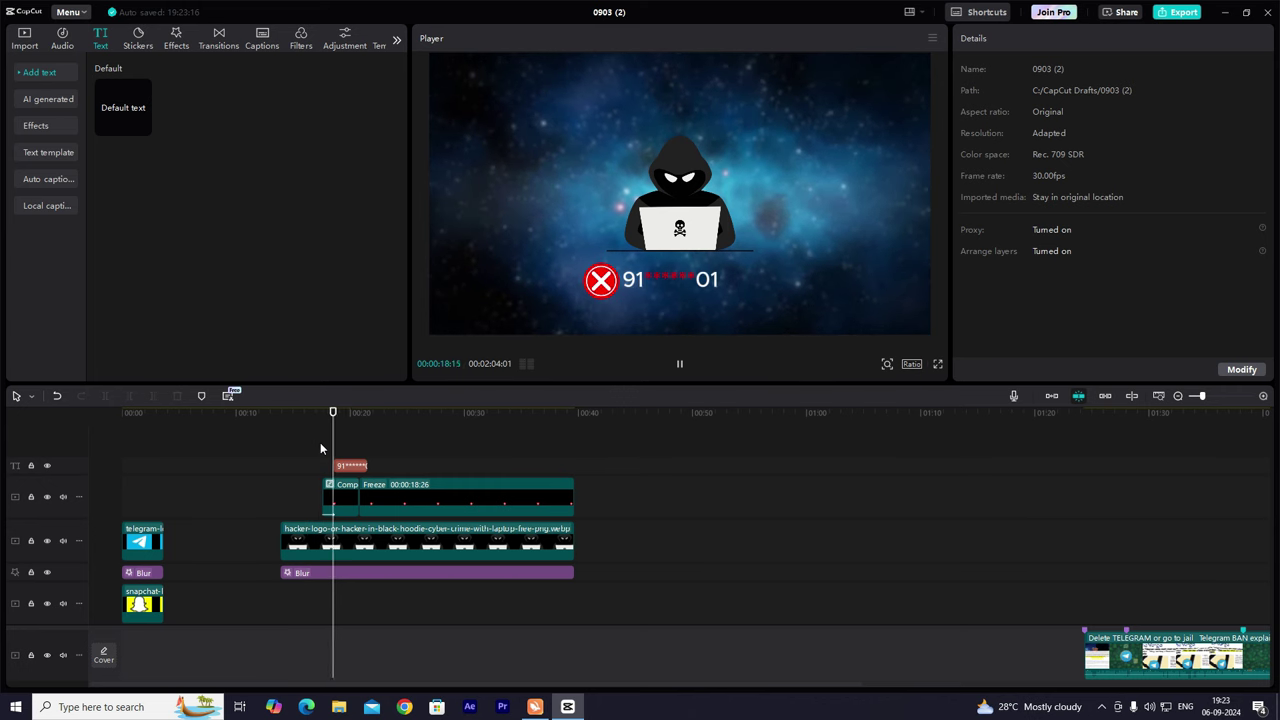
Apply the Type 2 entrance animation with a 1.4 s duration to the masked number text.
click(350, 465)
click(1018, 39)
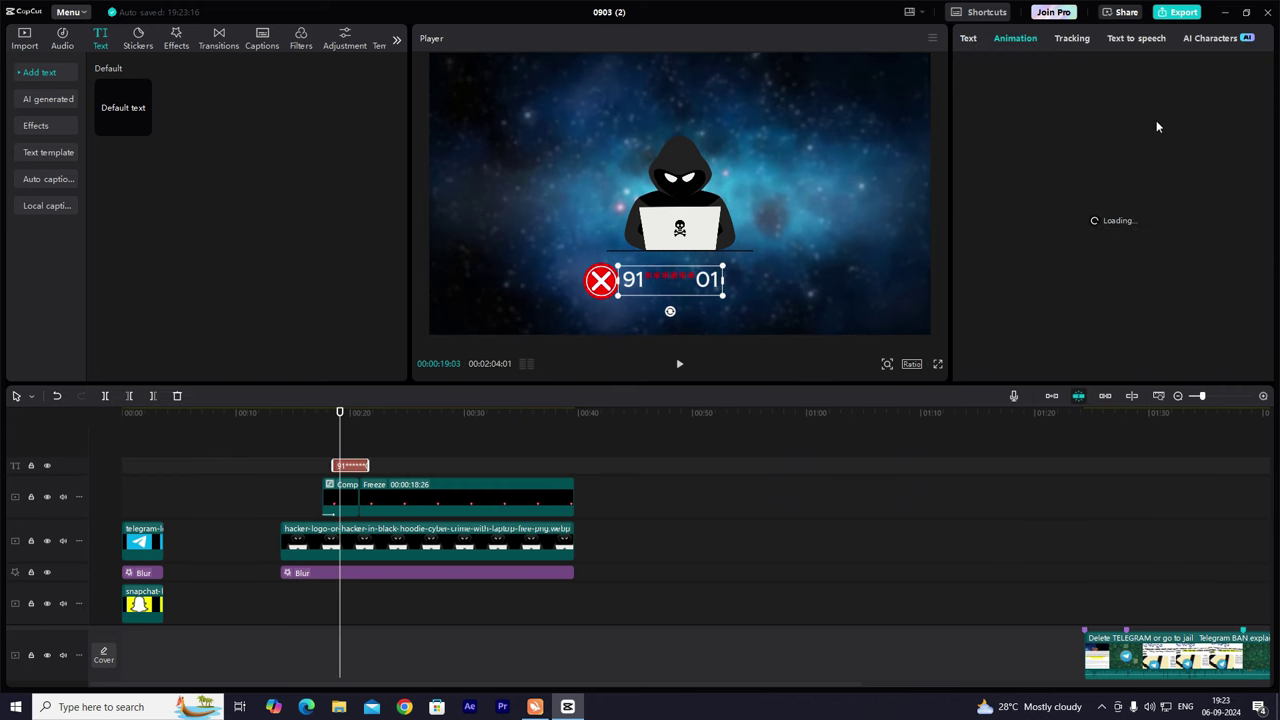
click(1221, 118)
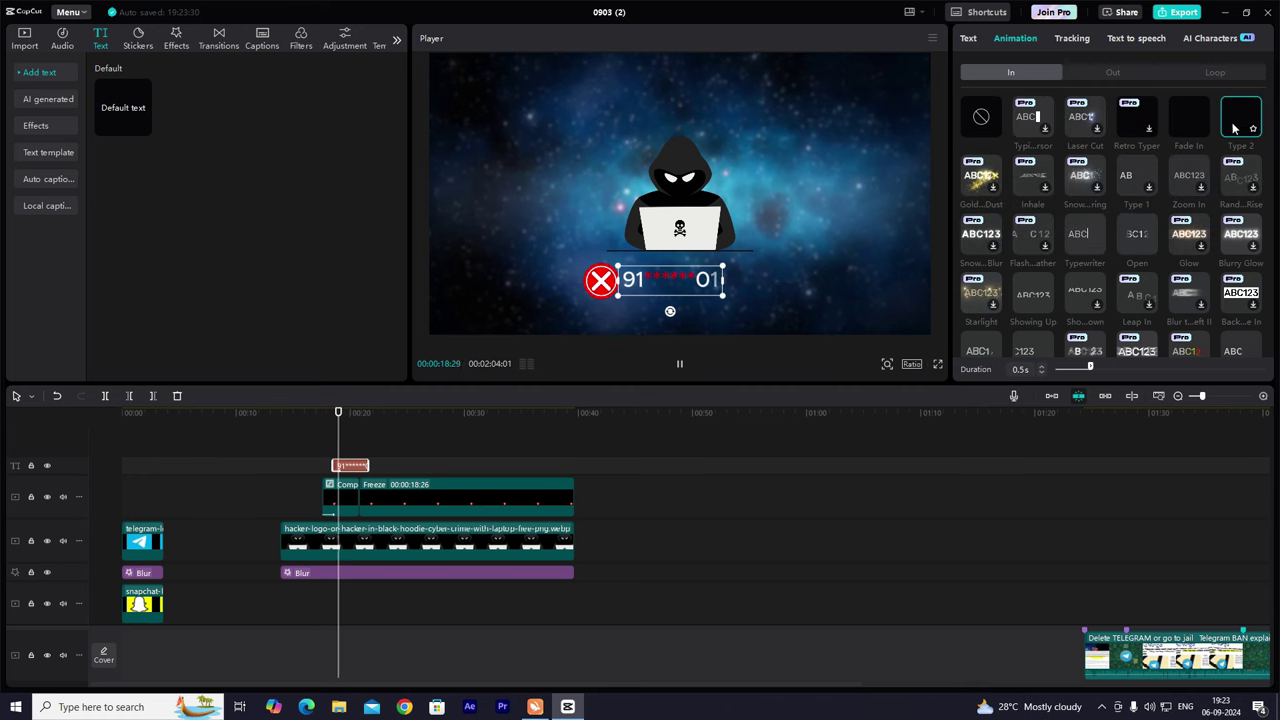
drag(1134, 369, 1155, 369)
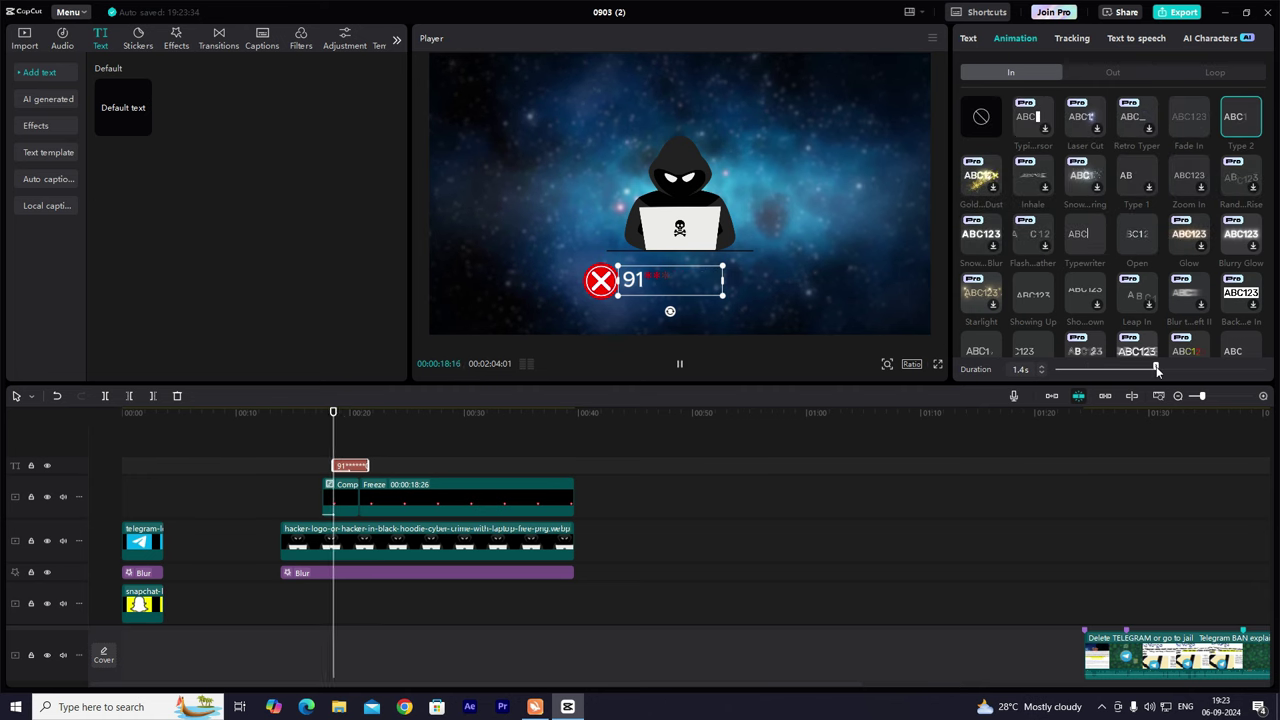
Move the masked number text clip earlier, near the start of the red cross clip, and play back the entrance.
scroll(414, 531, down, 5)
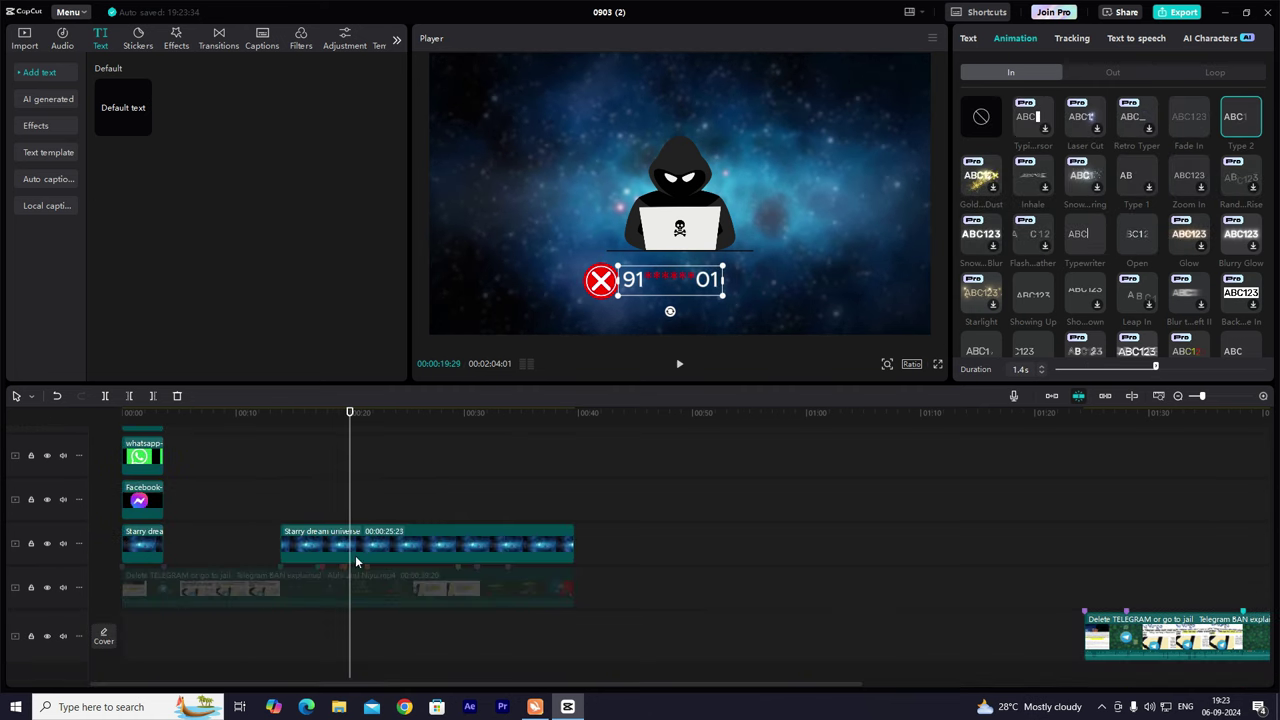
drag(351, 530, 343, 505)
scroll(343, 504, up, 3)
scroll(343, 504, up, 3)
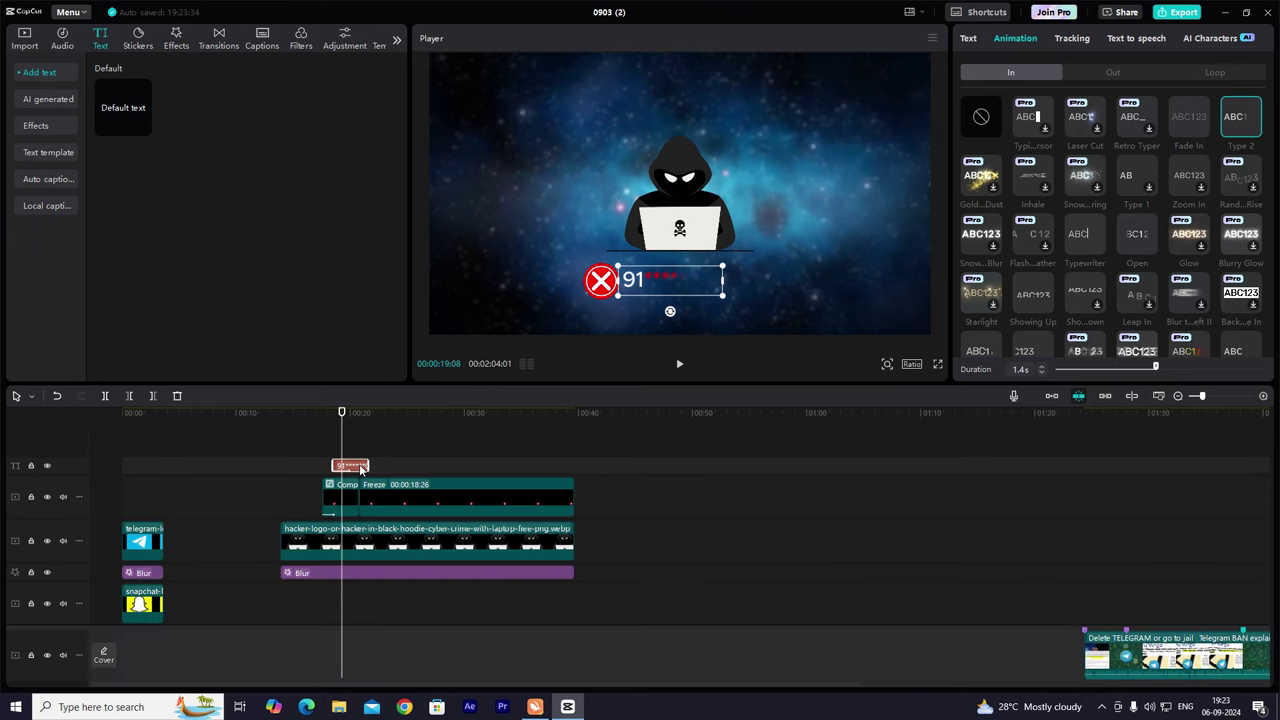
click(325, 457)
key(space)
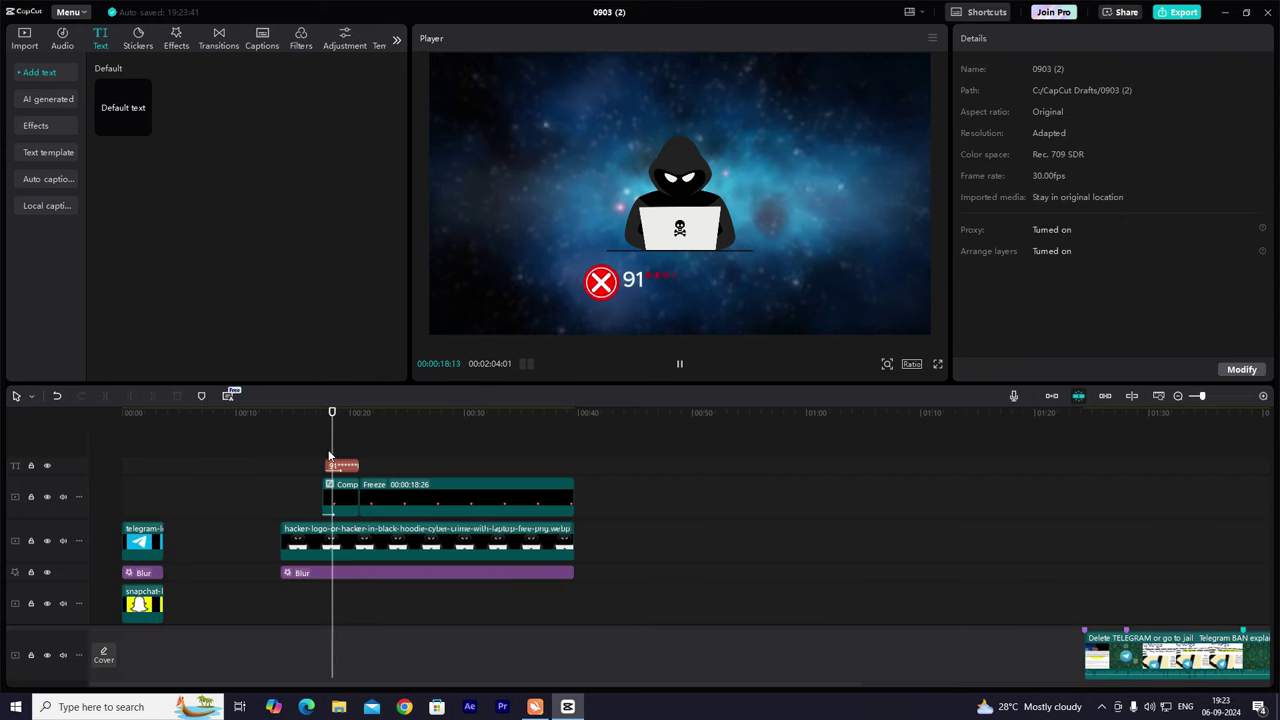
key(space)
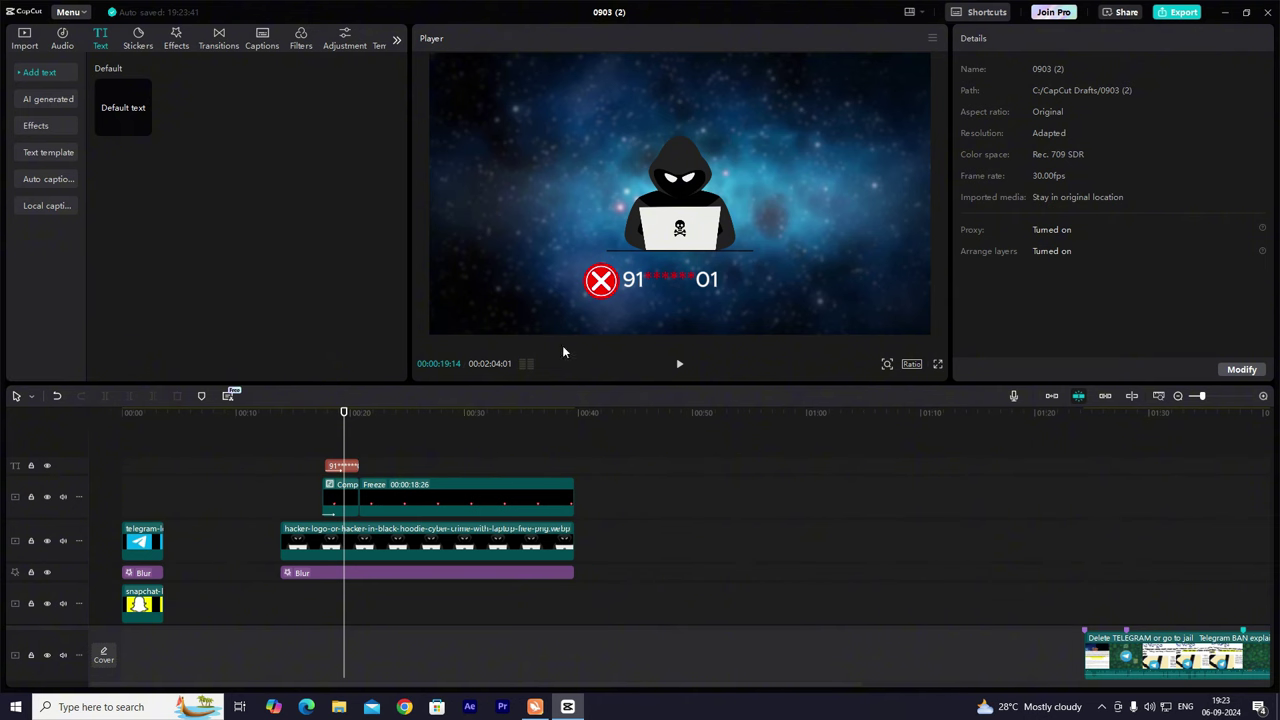
Add the check-and-cross image above the number text and isolate its green check with a 212 by 214 circle mask at X -117, Y -7.
click(345, 495)
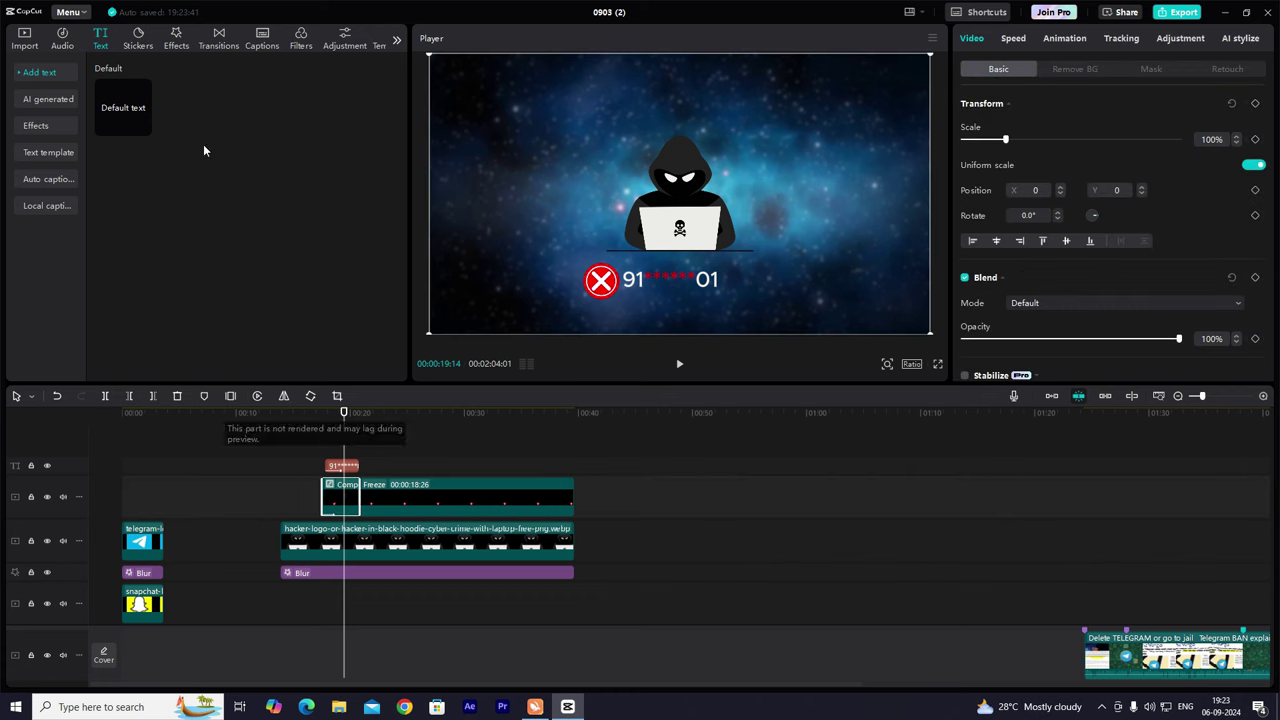
click(27, 44)
drag(140, 335, 316, 436)
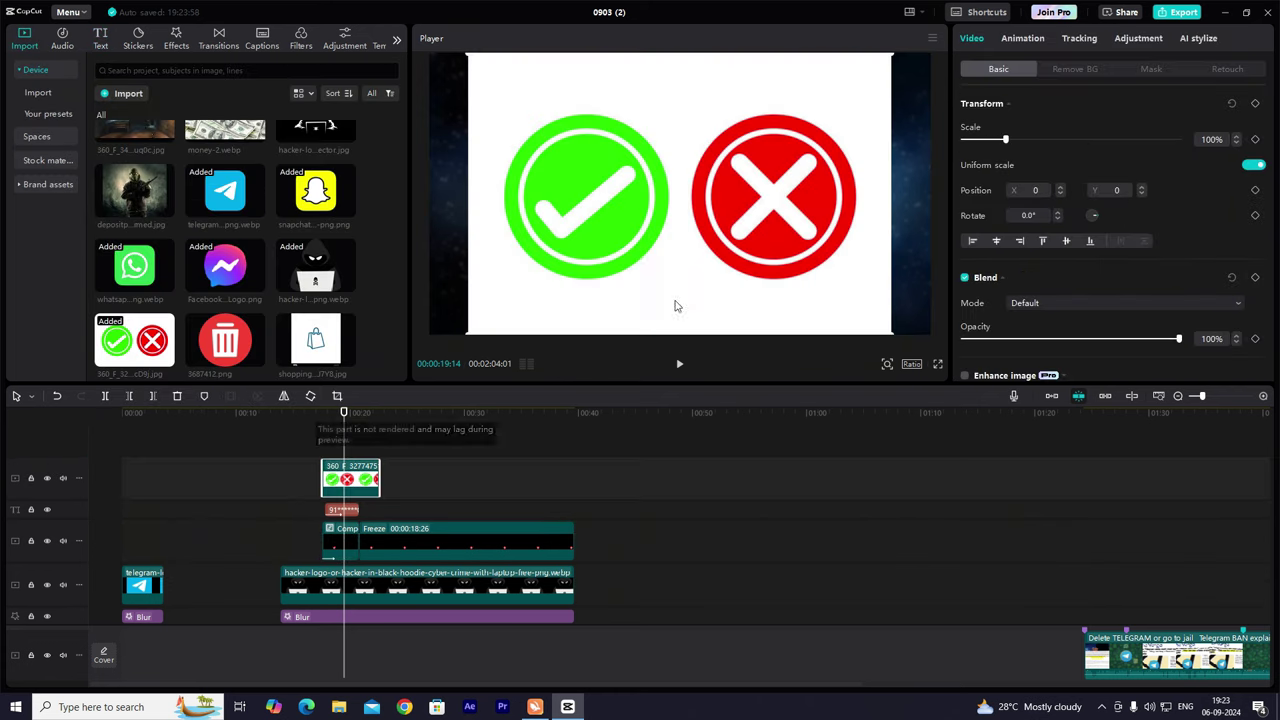
click(1151, 69)
click(1137, 145)
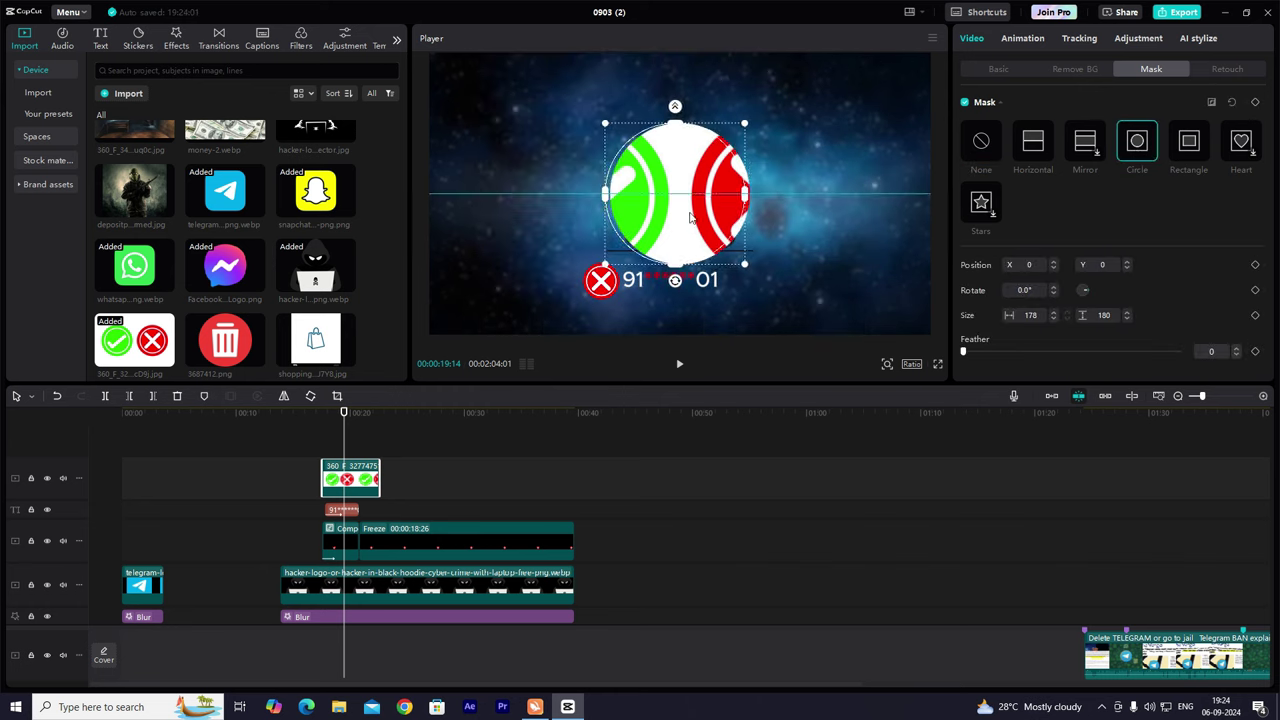
drag(680, 200, 590, 200)
drag(681, 291, 668, 283)
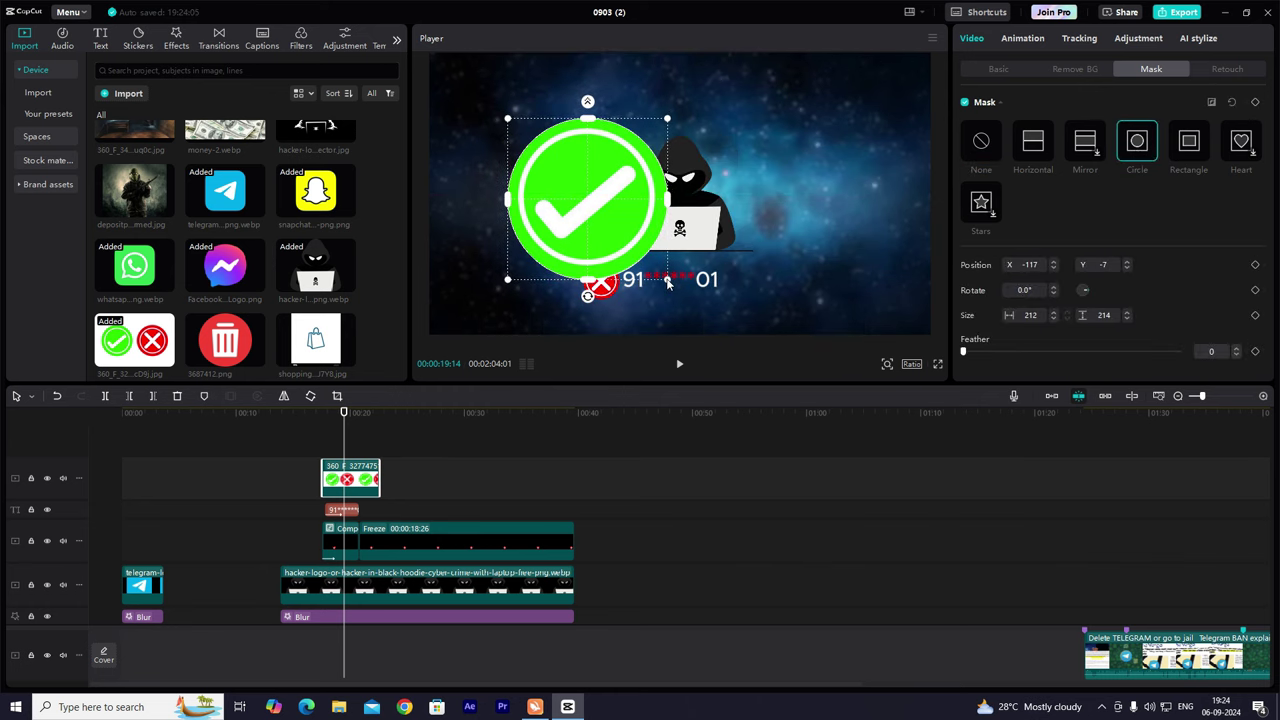
Scale the masked green check image to 22% and position it at X 738, Y -664, beside the number text.
click(991, 71)
drag(611, 199, 581, 231)
drag(860, 86, 707, 188)
drag(616, 240, 594, 319)
drag(686, 267, 820, 248)
drag(742, 276, 744, 276)
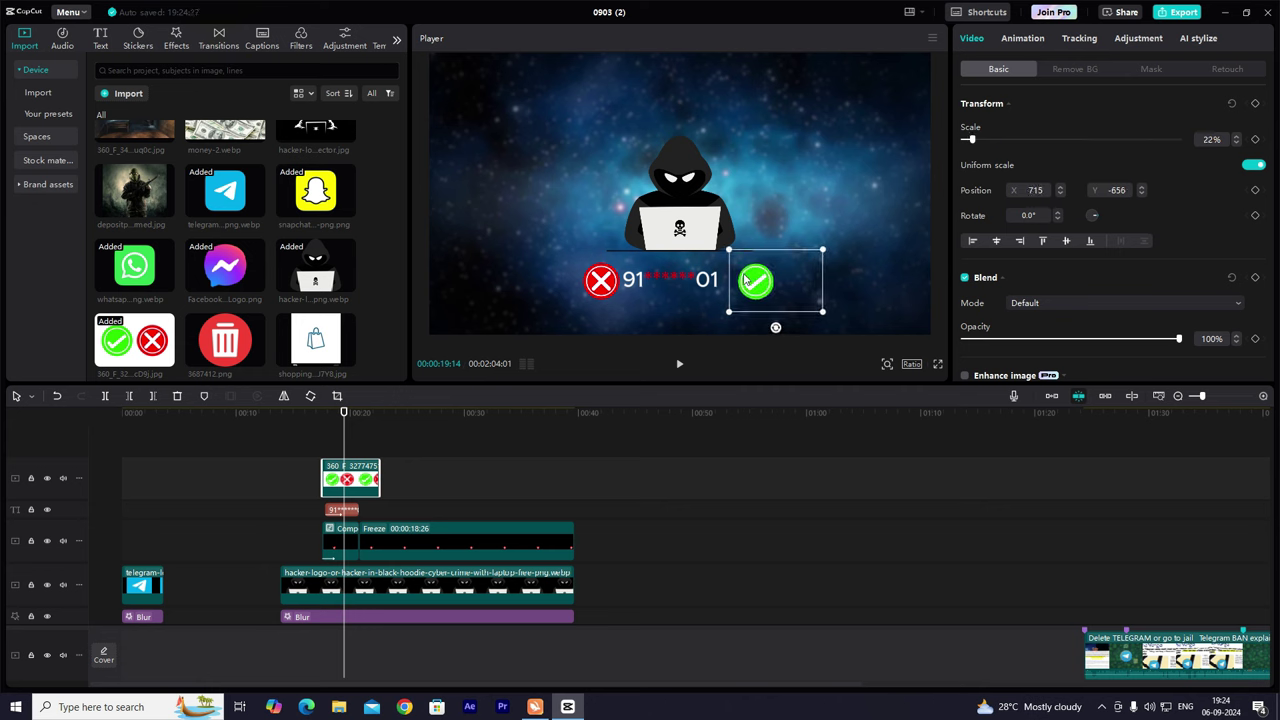
click(847, 236)
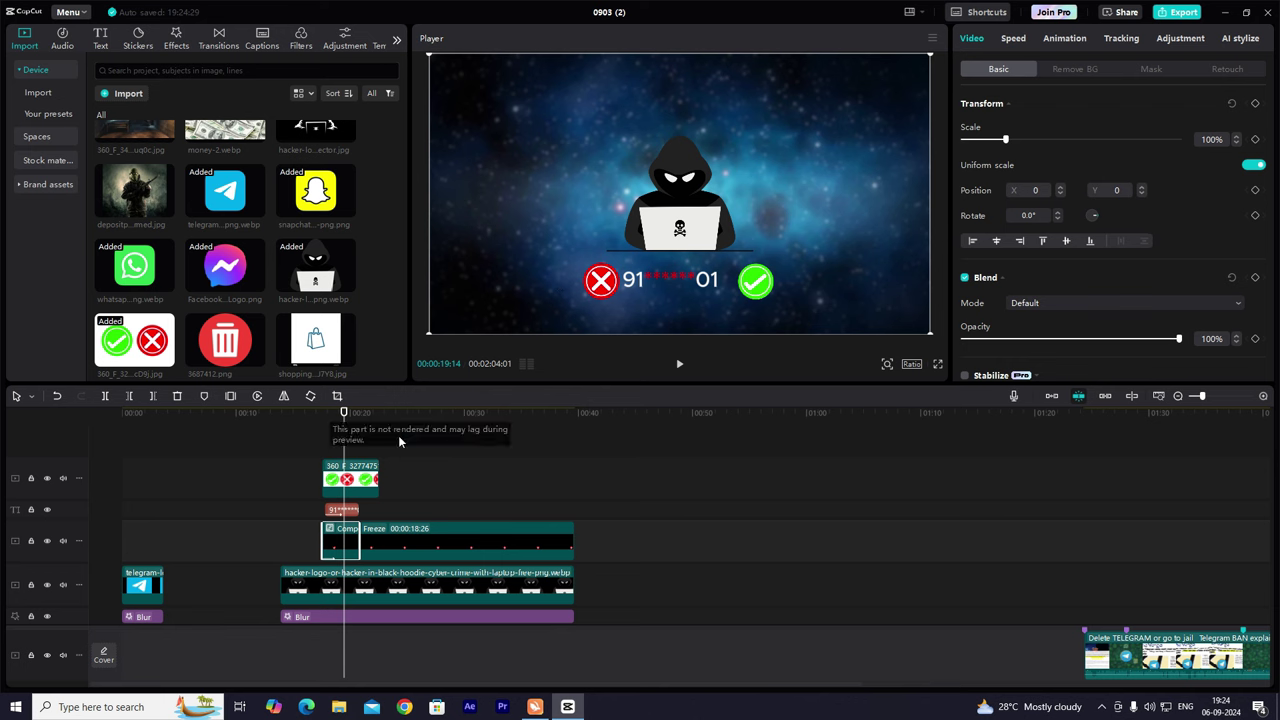
Extend the green check clip to the end of the layers below and convert it into a compound clip.
click(376, 481)
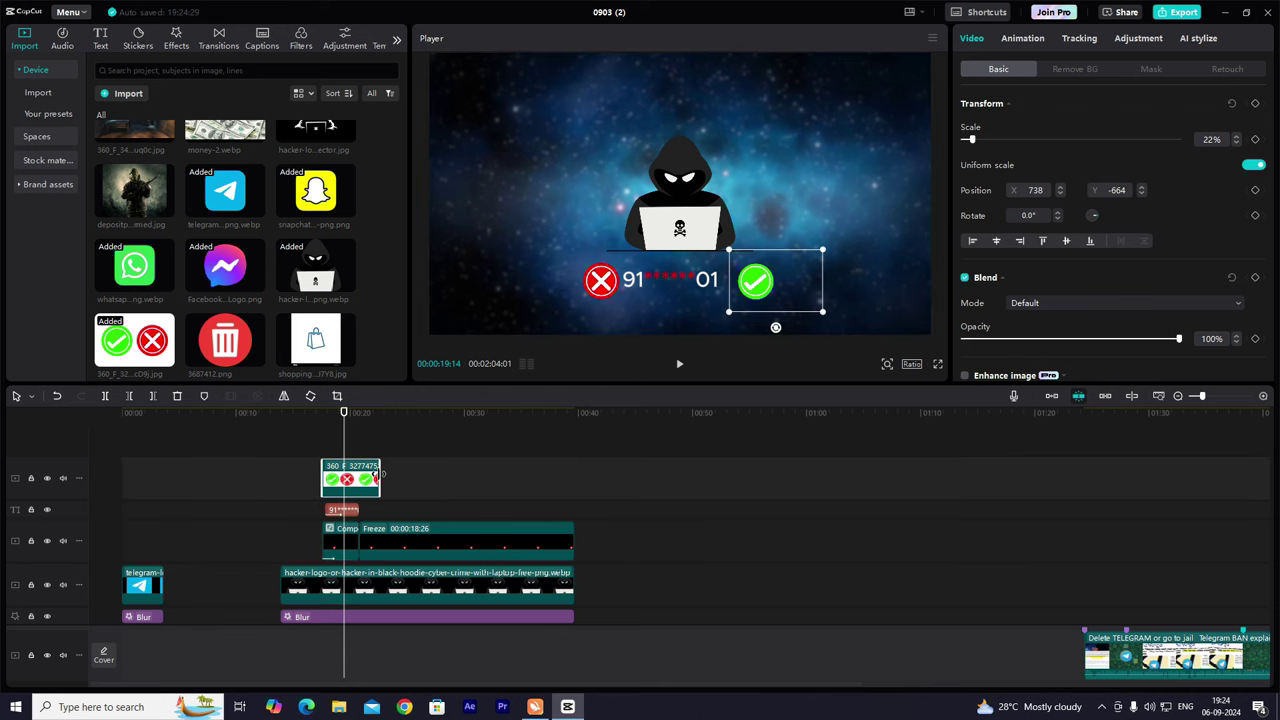
drag(376, 478, 583, 478)
right_click(521, 478)
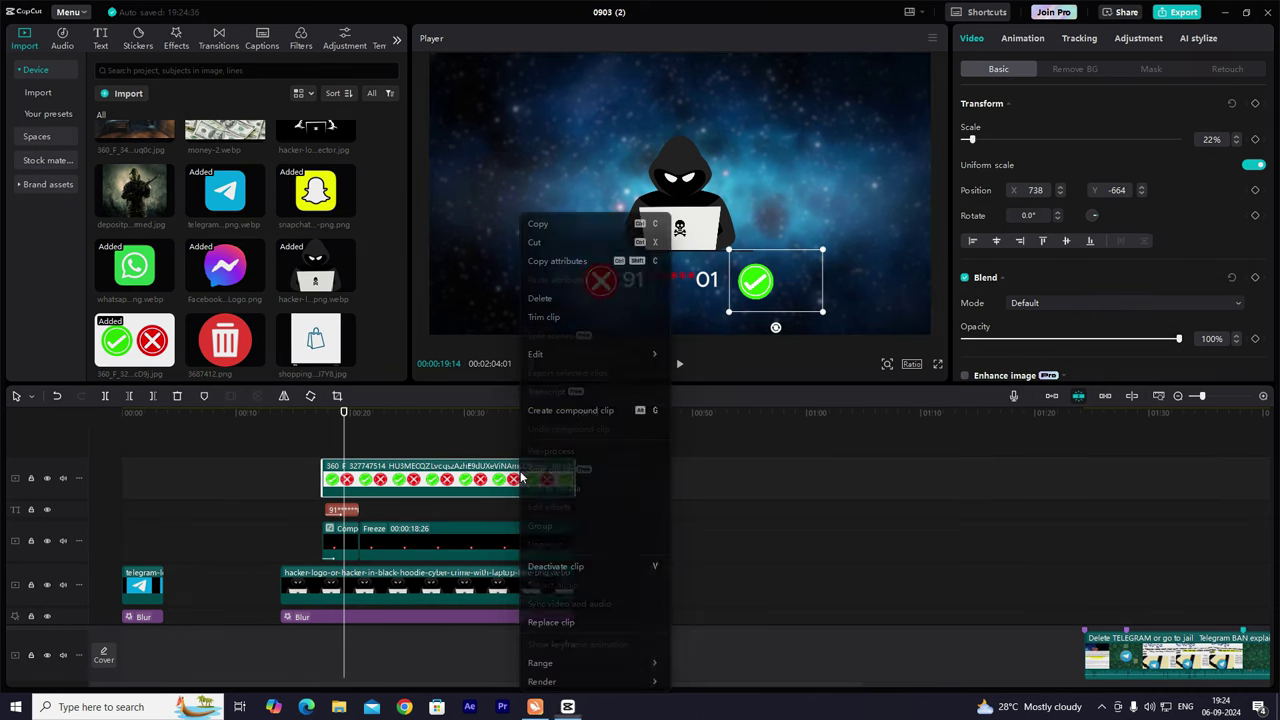
click(565, 411)
Extend the masked number text clip to the same end point as the hacker logo and freeze clips.
click(333, 443)
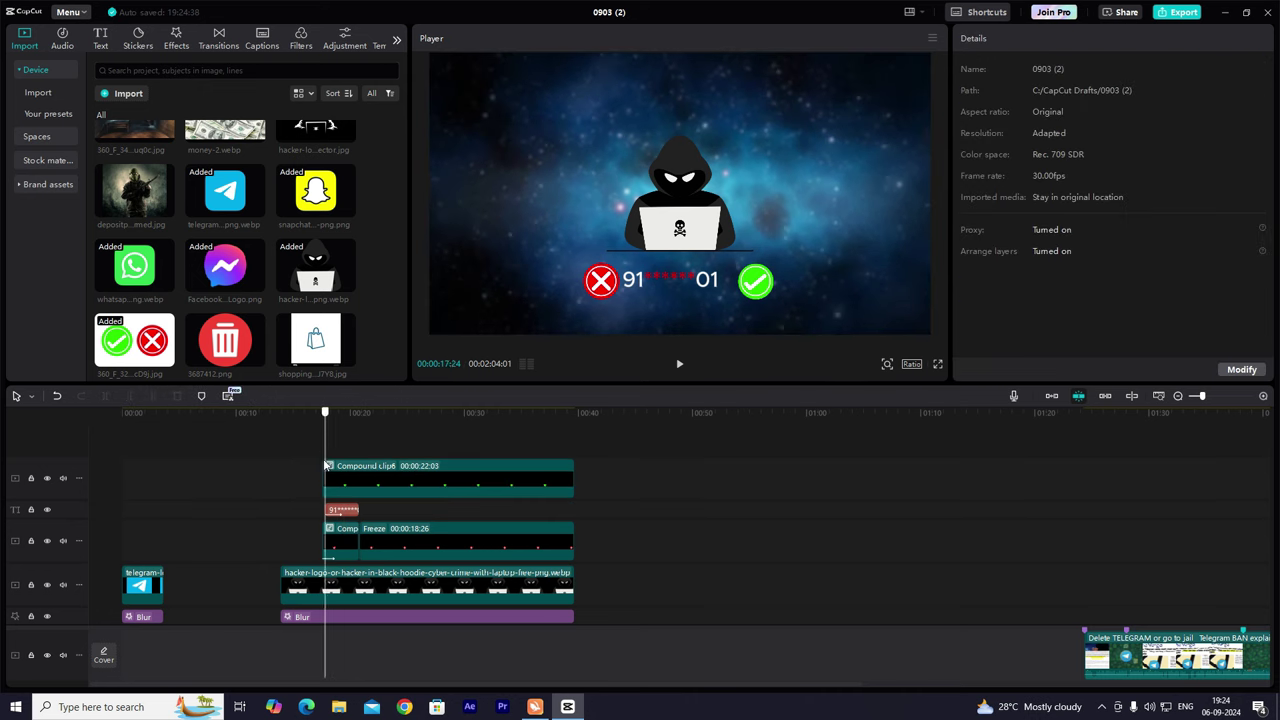
click(323, 466)
drag(357, 509, 573, 509)
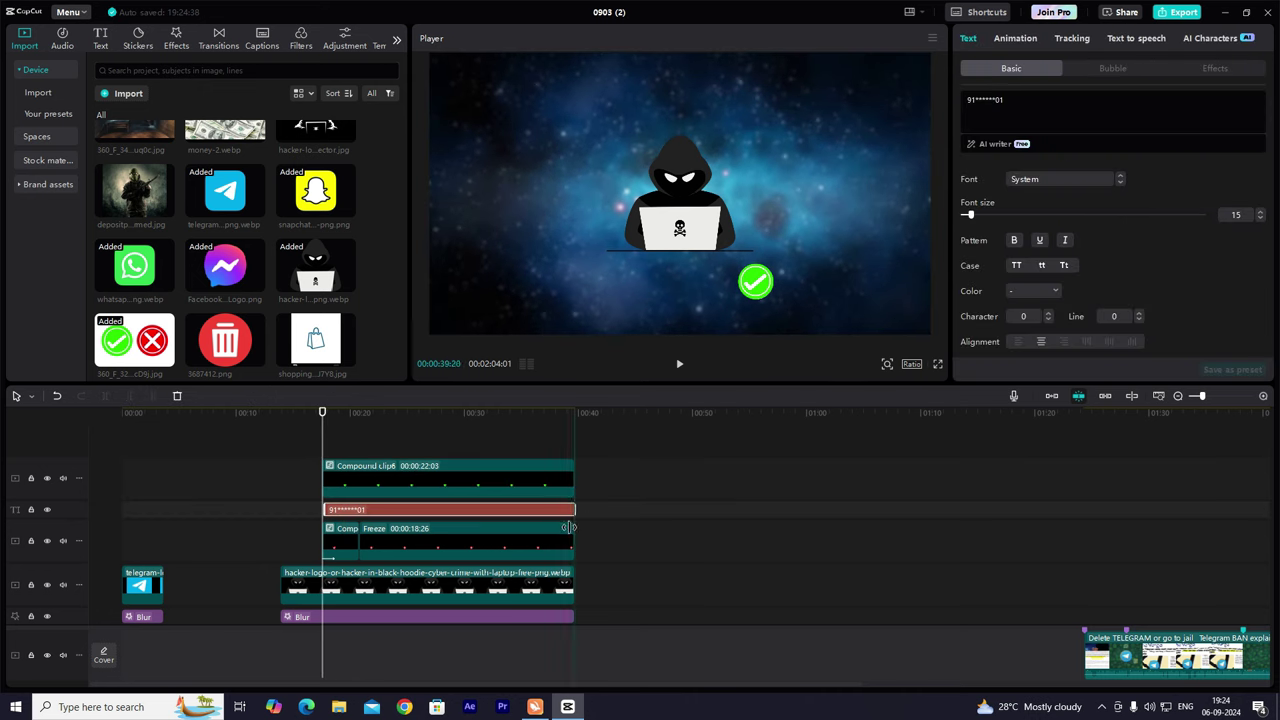
click(350, 443)
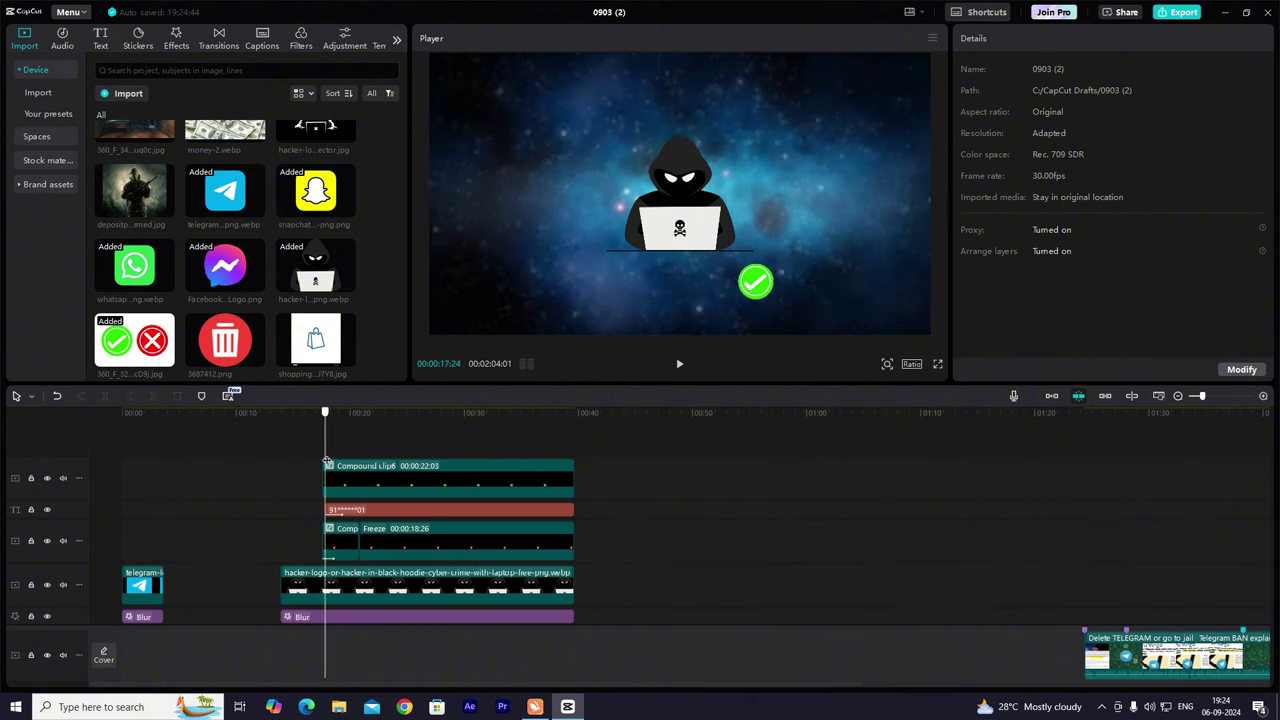
Check the green check's timing in the reference video and move its compound clip to start at 00:00:19:16.
scroll(357, 480, down, 4)
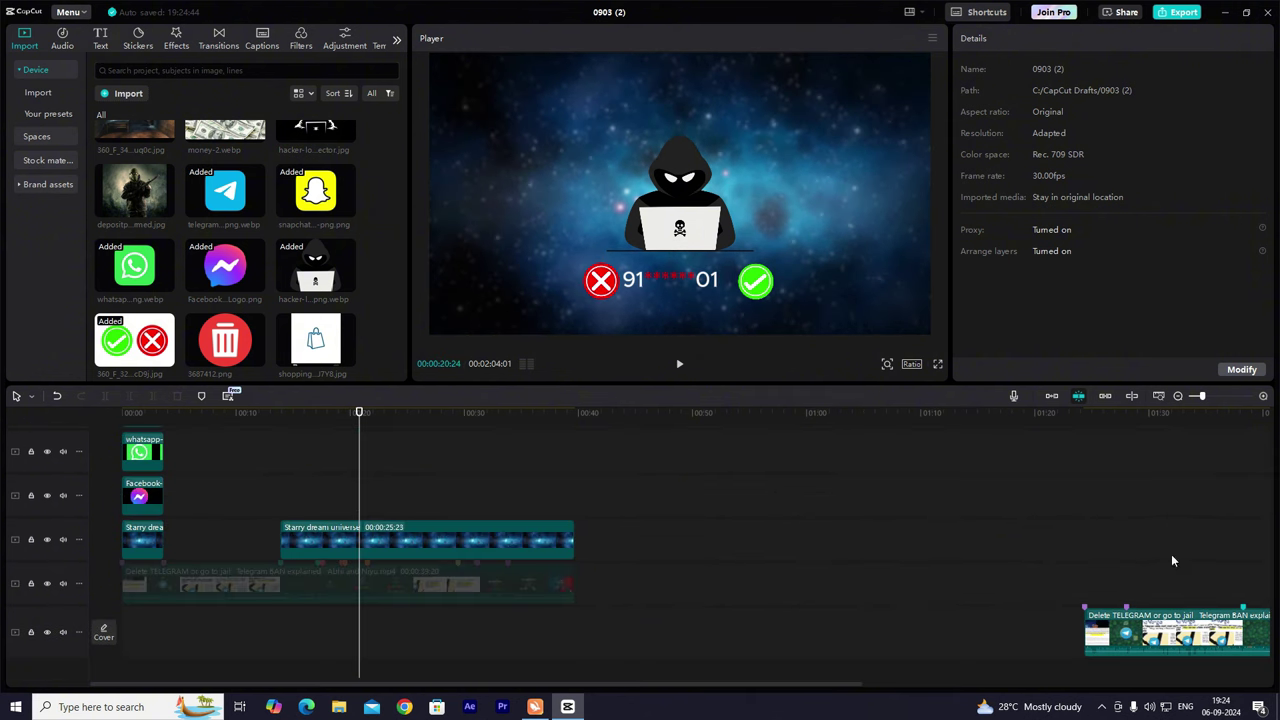
scroll(1171, 557, right, 5)
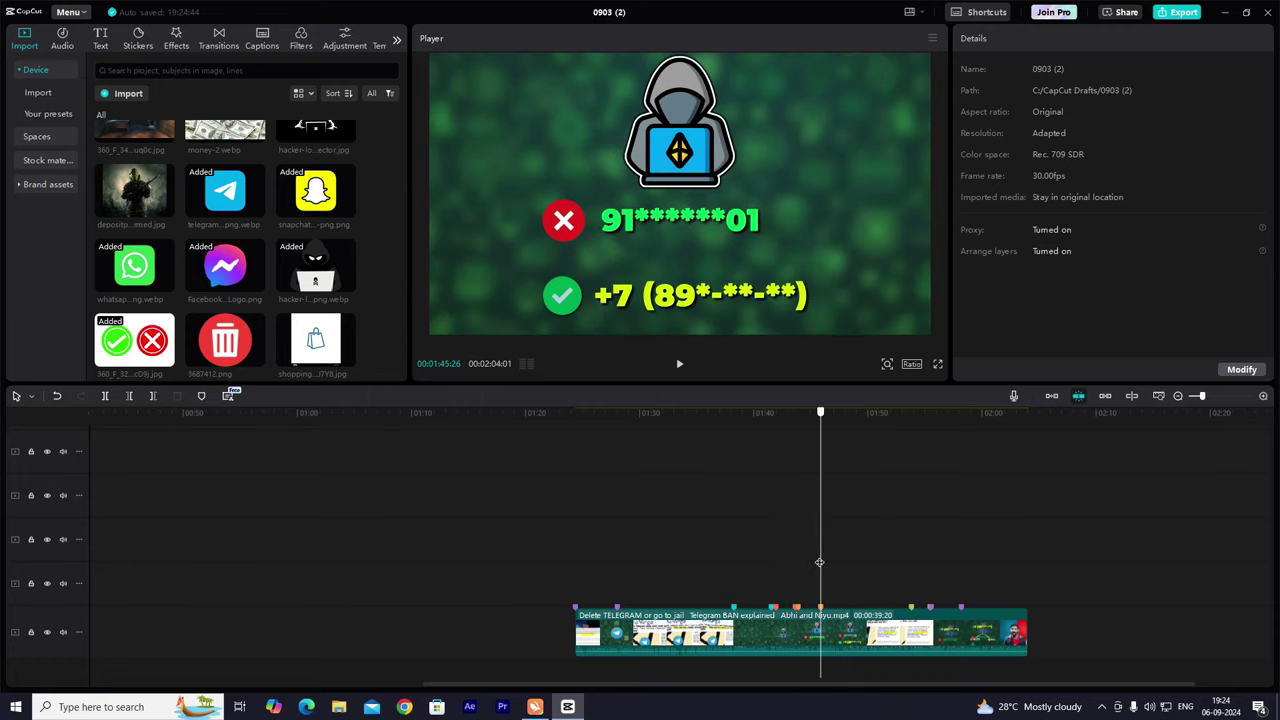
scroll(800, 557, left, 6)
scroll(332, 480, up, 1)
drag(288, 508, 381, 490)
scroll(348, 520, down, 1)
scroll(351, 512, up, 3)
scroll(352, 511, up, 2)
Apply a Slide Up entrance animation with a 0.7 s duration to the green check compound clip.
click(1068, 39)
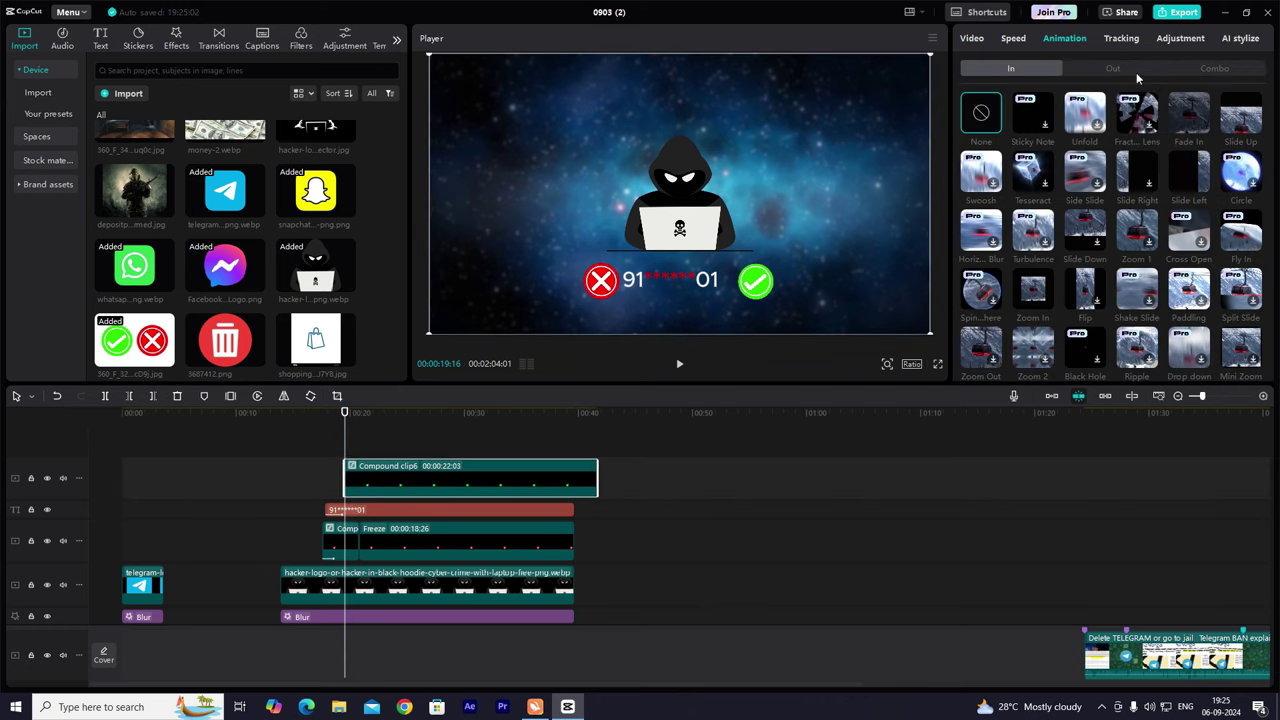
click(1240, 118)
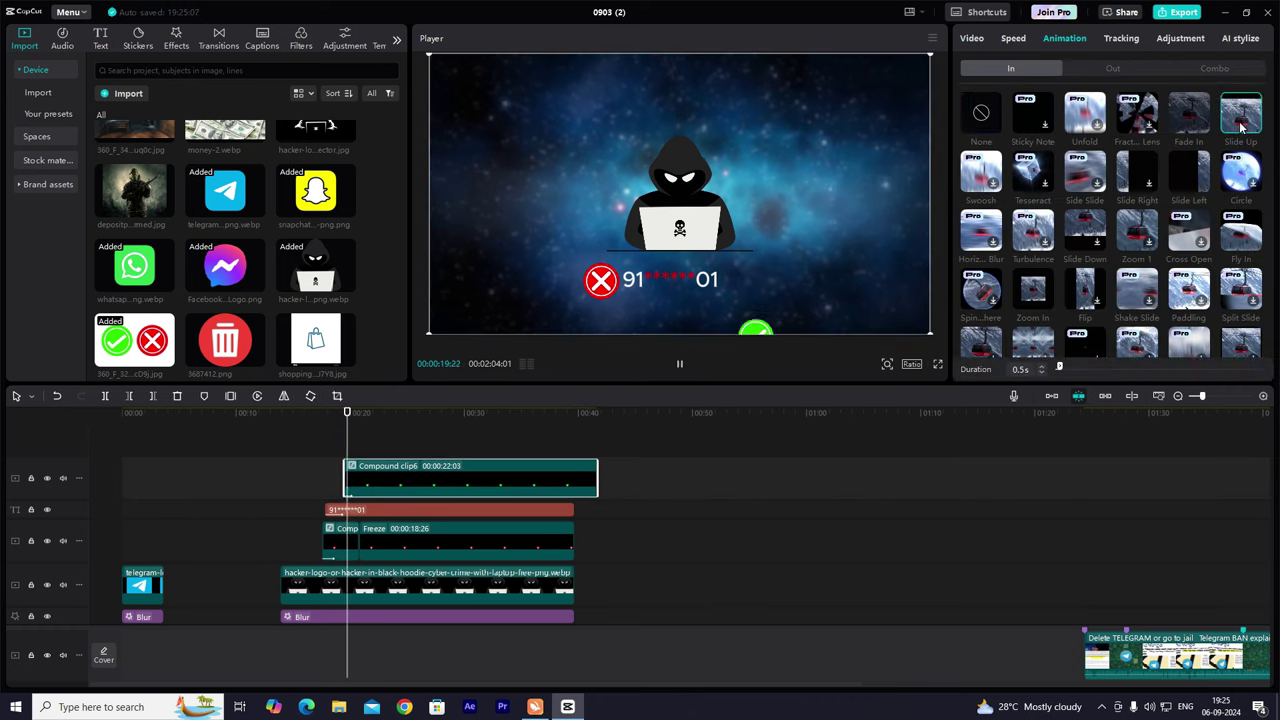
click(1044, 367)
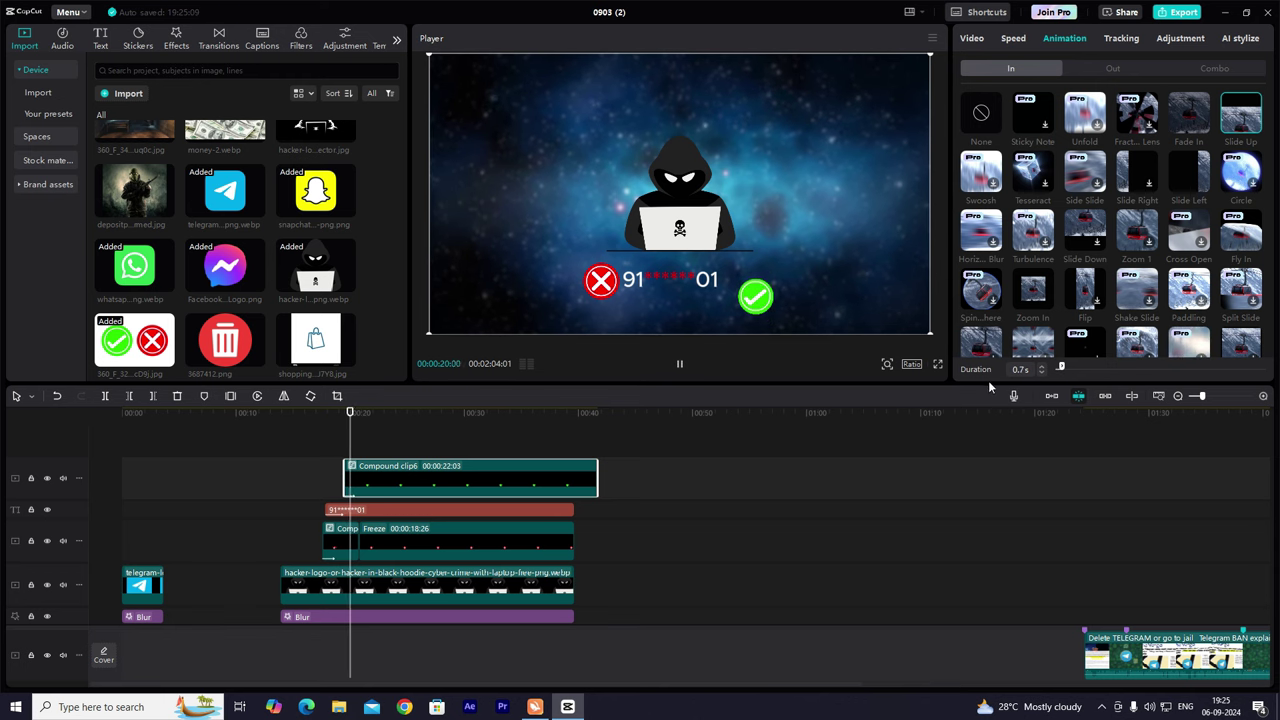
Trim the green check compound clip's end to match the other layers and play back its entrance.
drag(597, 480, 575, 479)
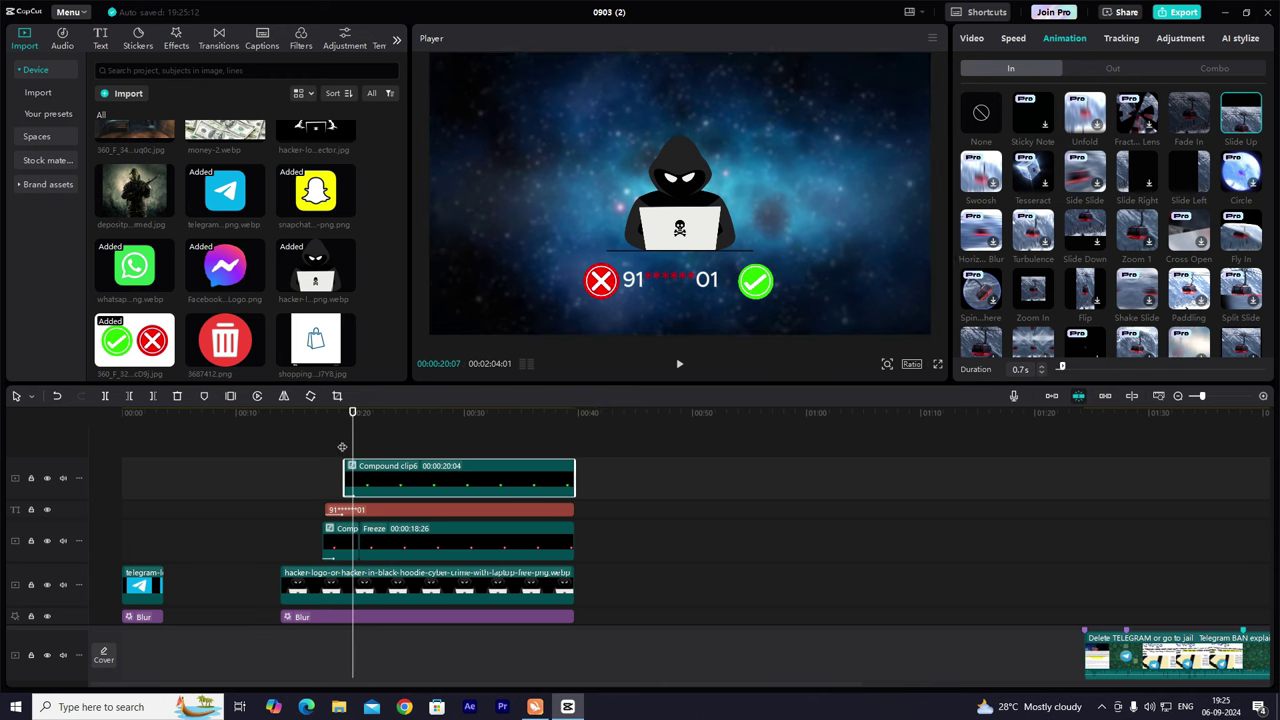
click(348, 452)
key(space)
key(space)
Set the duration of the green check compound clip's Slide Up entrance animation to 0.9 s.
scroll(362, 512, down, 5)
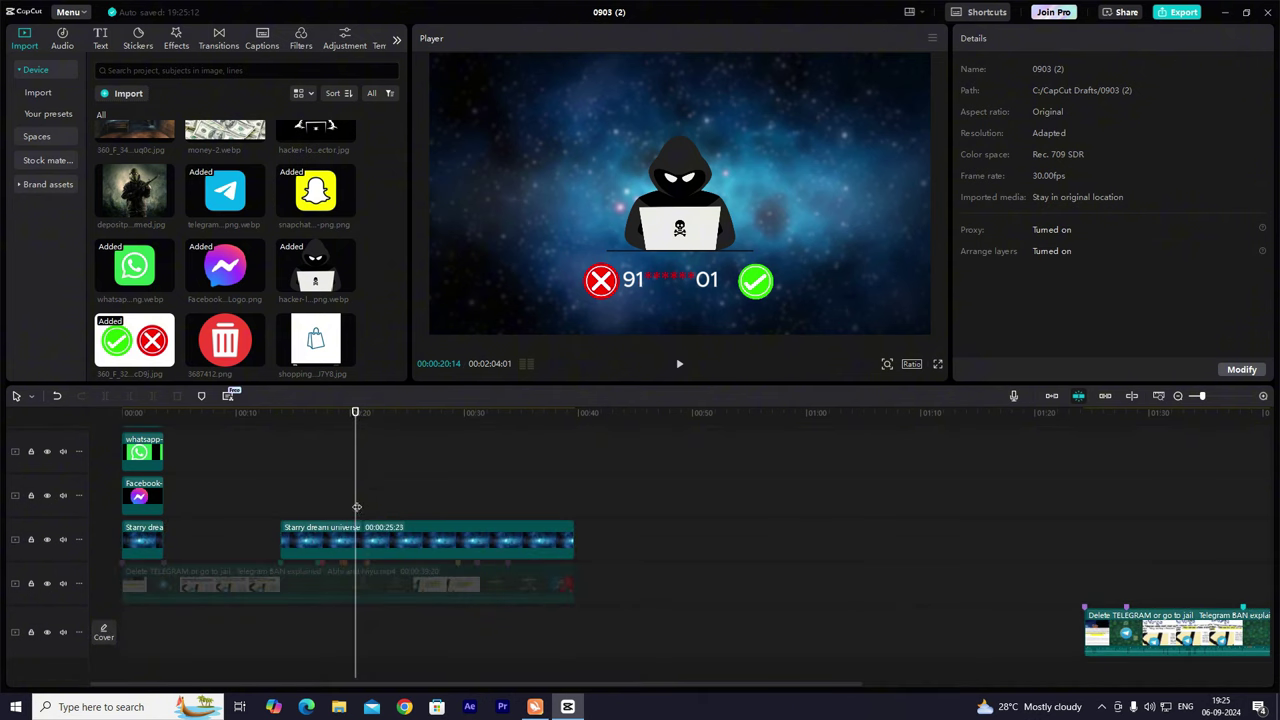
drag(357, 507, 367, 511)
scroll(368, 510, up, 4)
scroll(371, 502, up, 1)
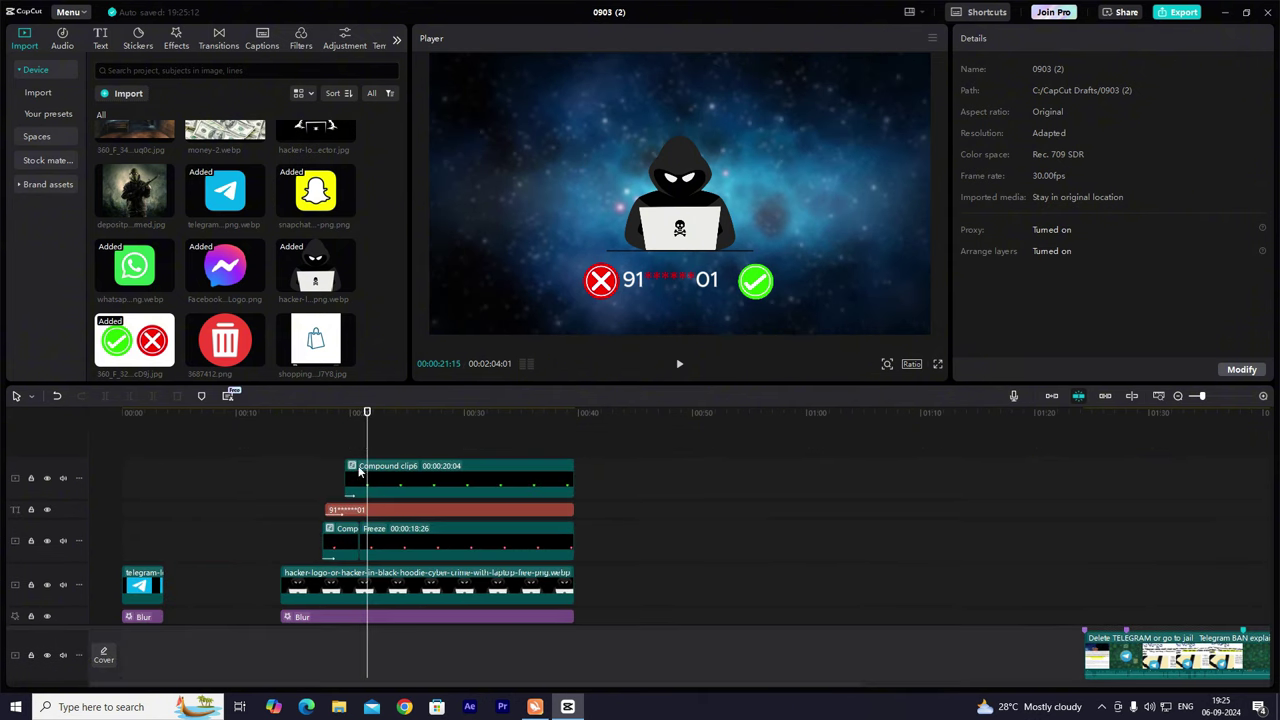
click(459, 481)
click(1068, 40)
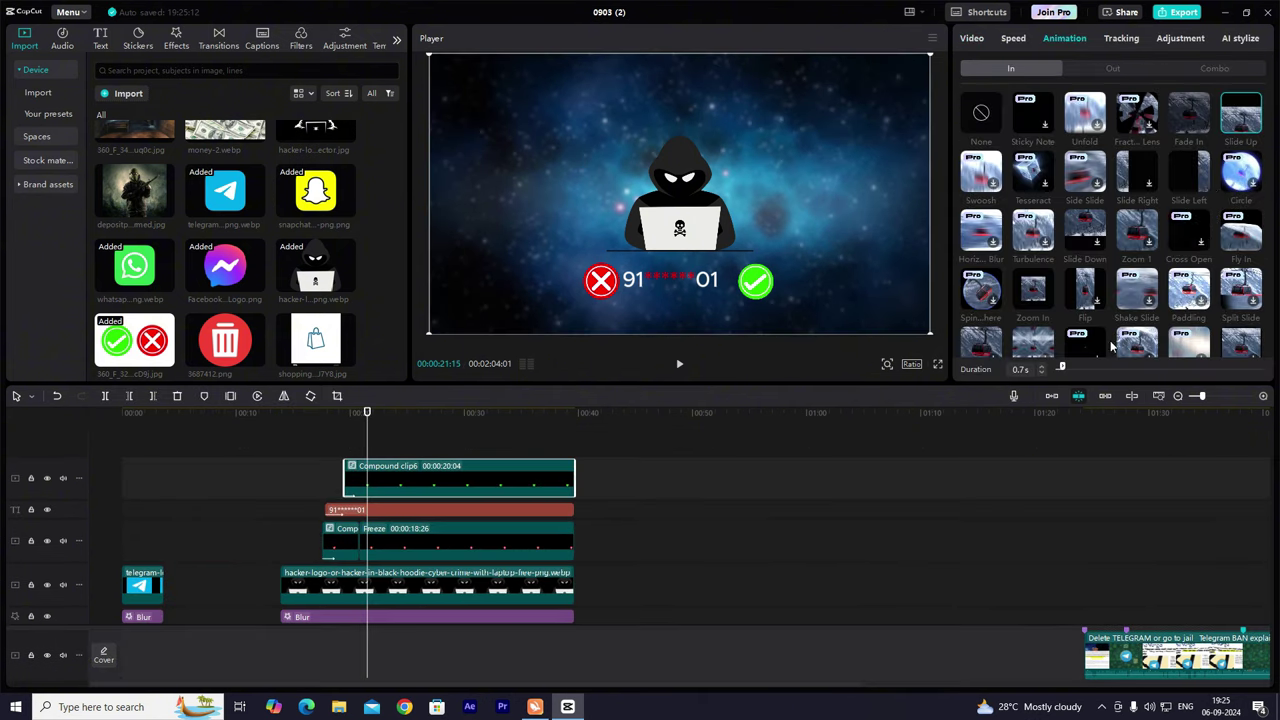
click(1041, 367)
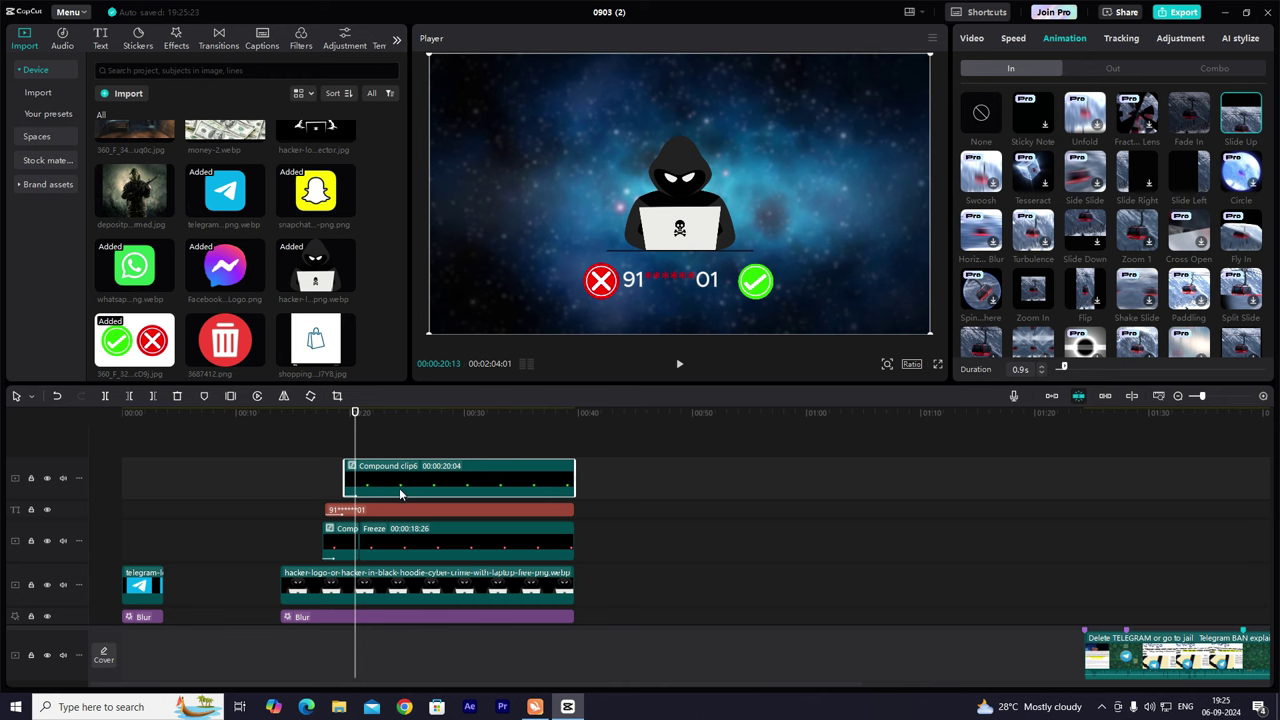
Duplicate the masked number text above the green check clip from 00:00:20:13, ending with the other layers, and replace its text with "+7".
drag(386, 503, 408, 460)
drag(604, 466, 575, 466)
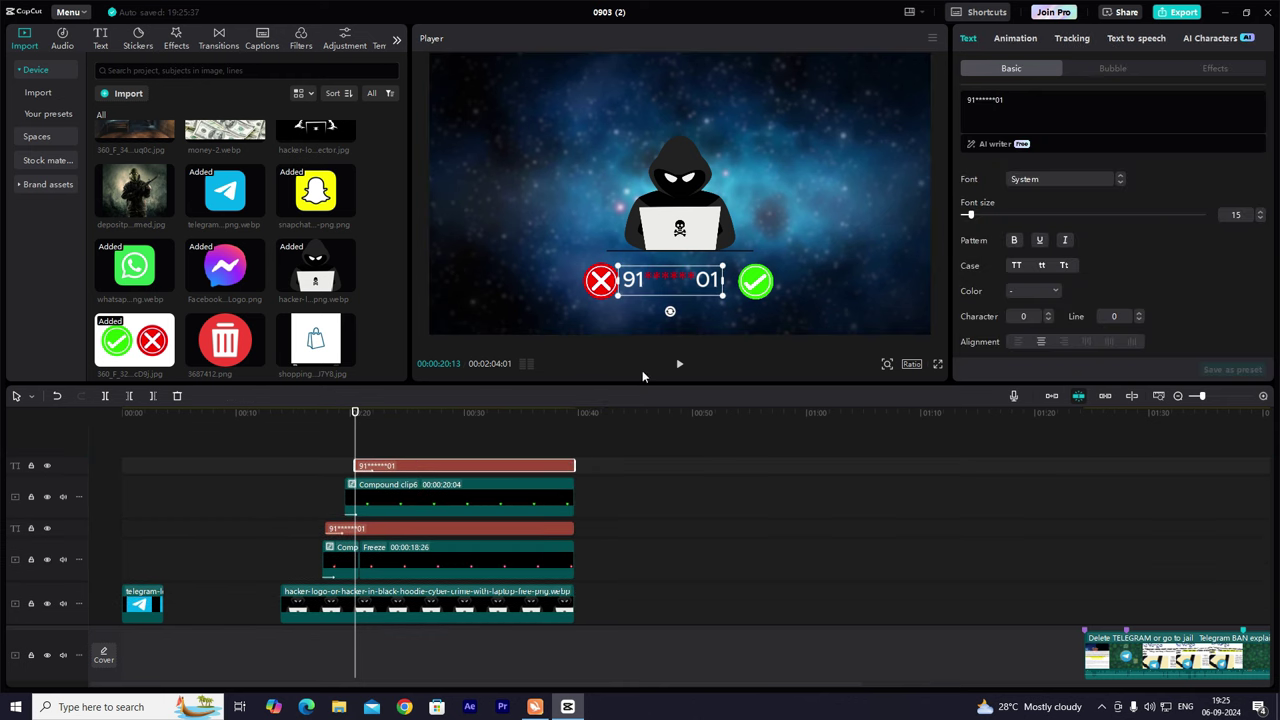
drag(1023, 101, 877, 101)
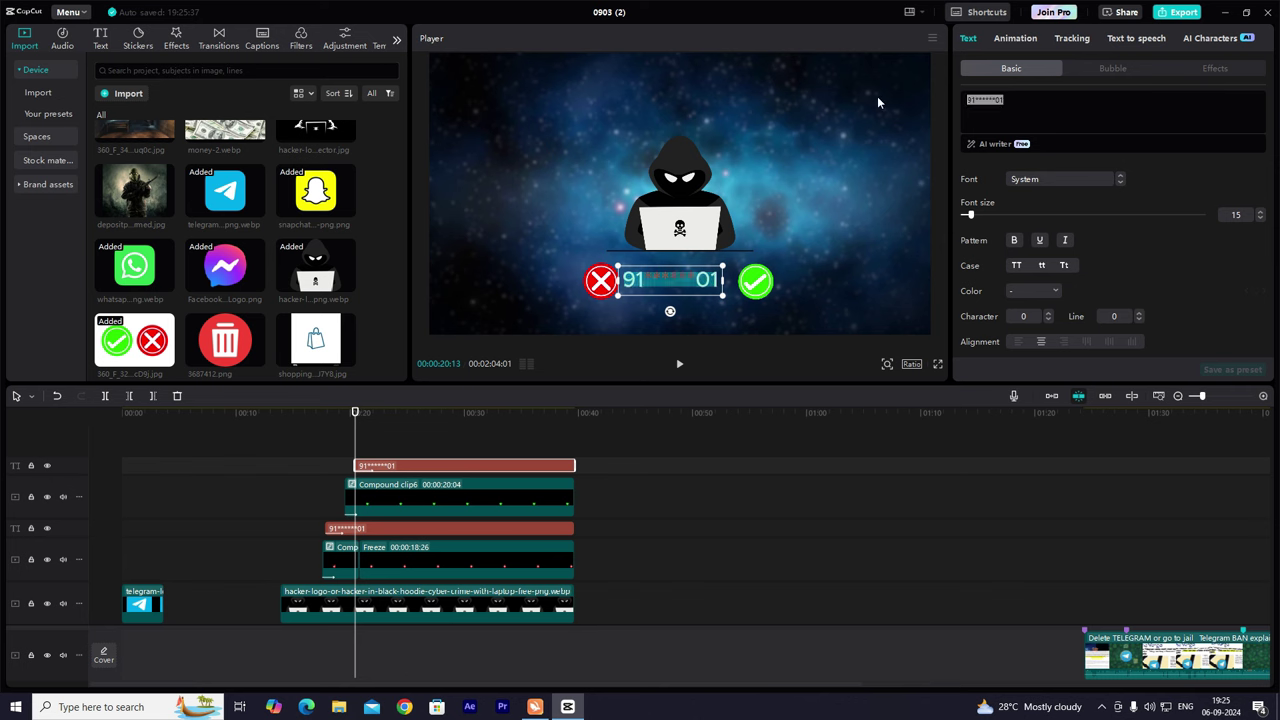
key(BackSpace)
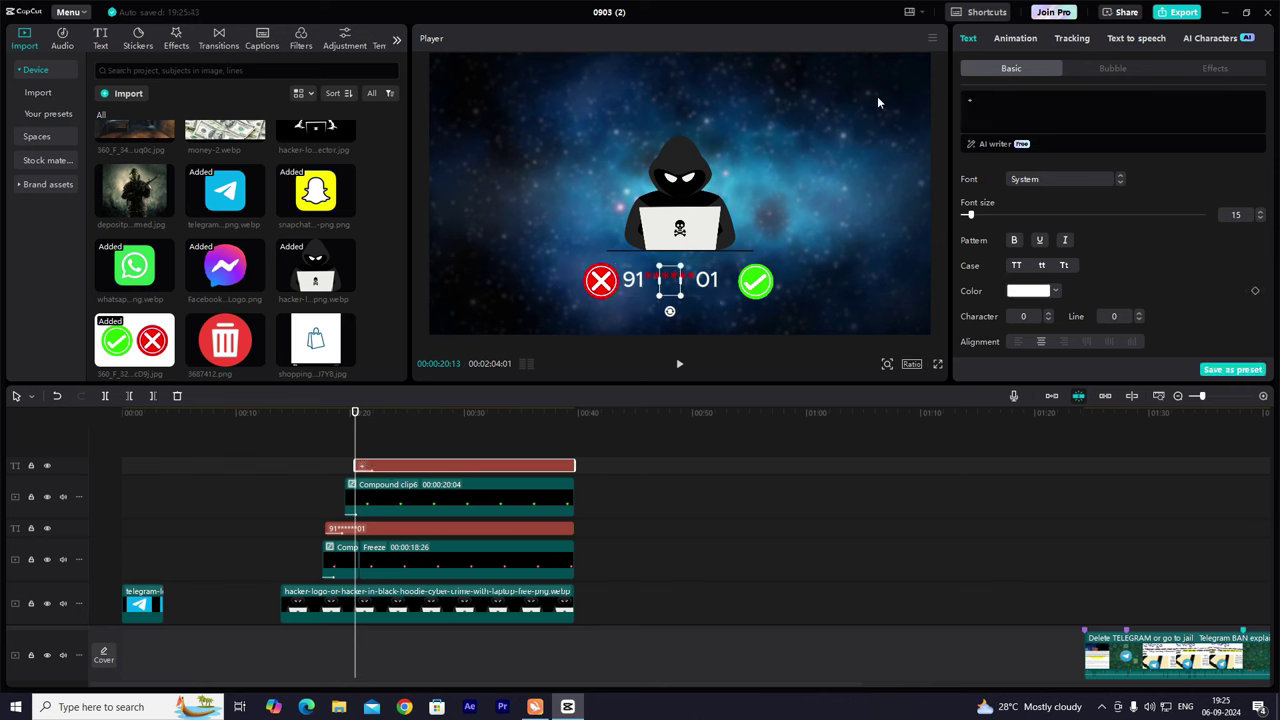
text(+7)
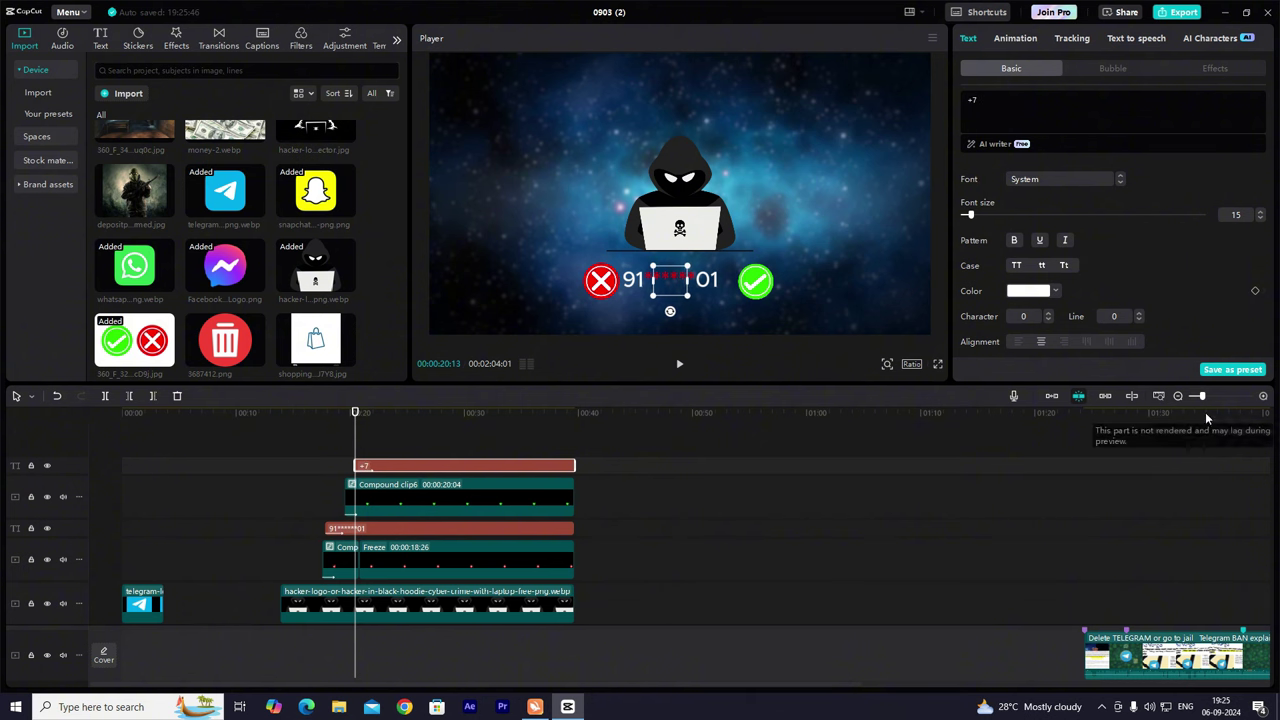
Check the second number's format in the reference video and extend the "+7" text with an opening bracket and masked phone number digits.
click(1241, 553)
key(End)
click(705, 582)
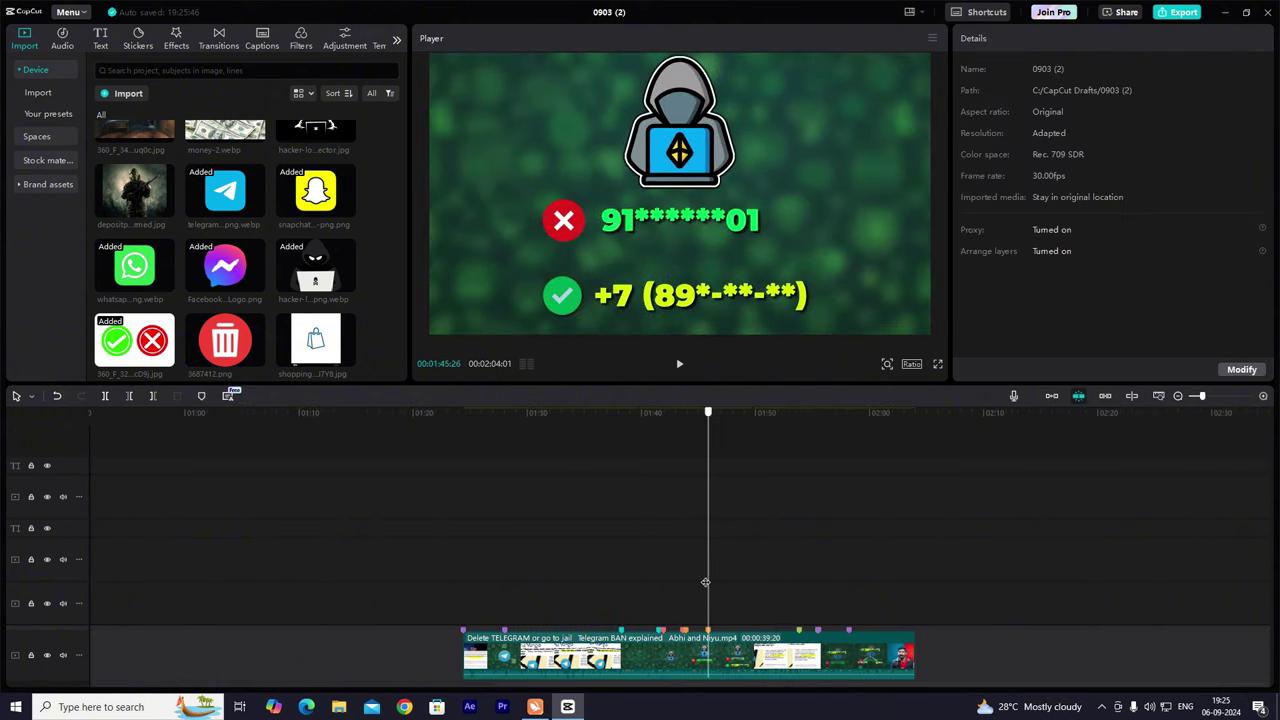
drag(705, 582, 419, 482)
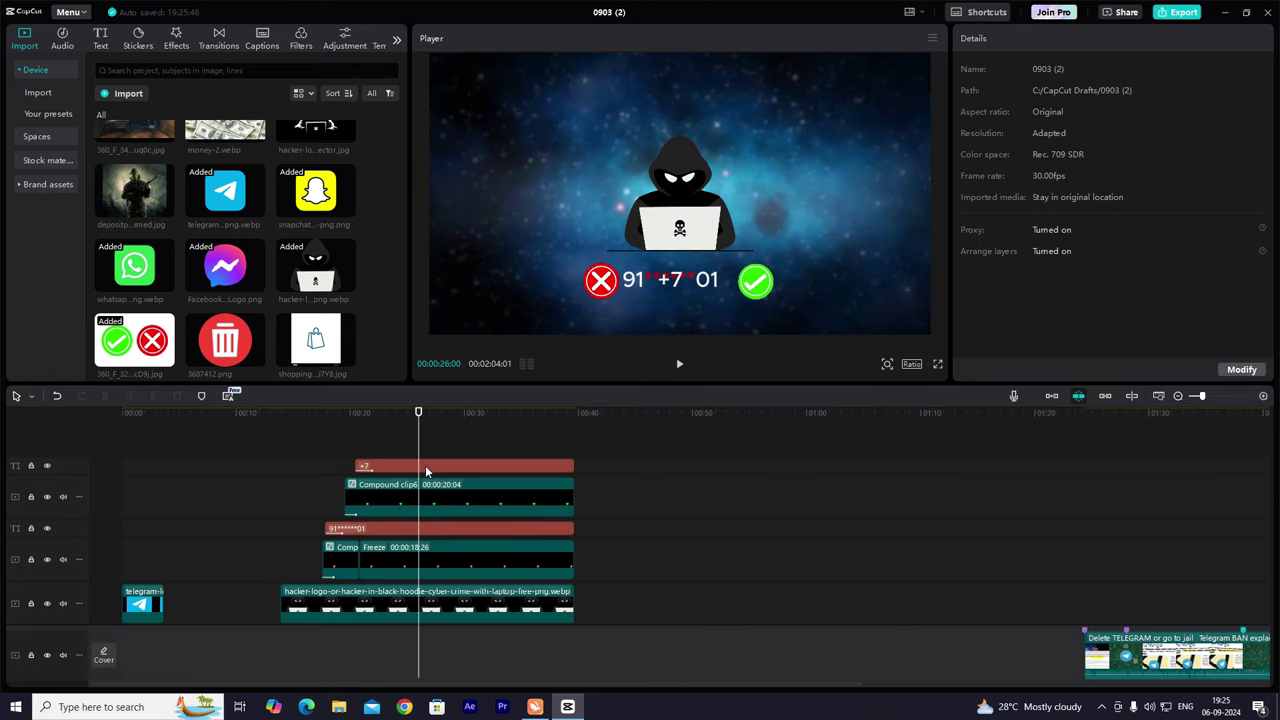
click(425, 466)
text(()
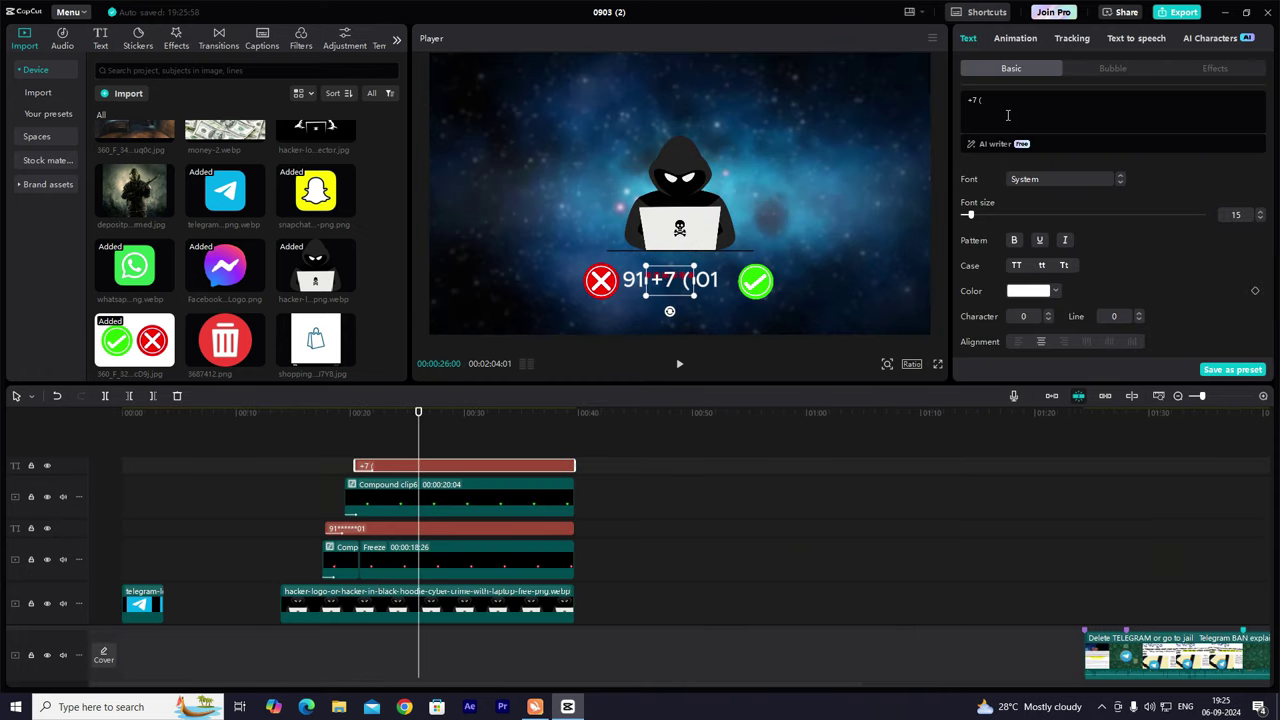
text(18)
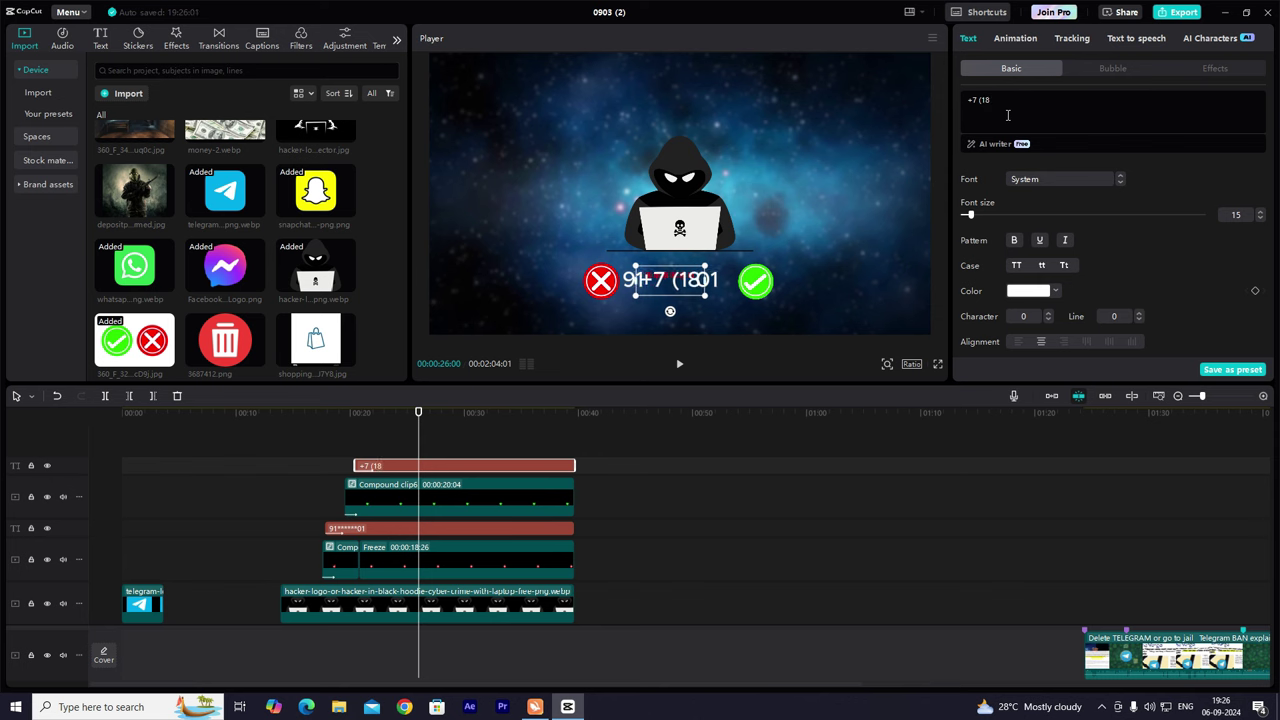
text(****21)
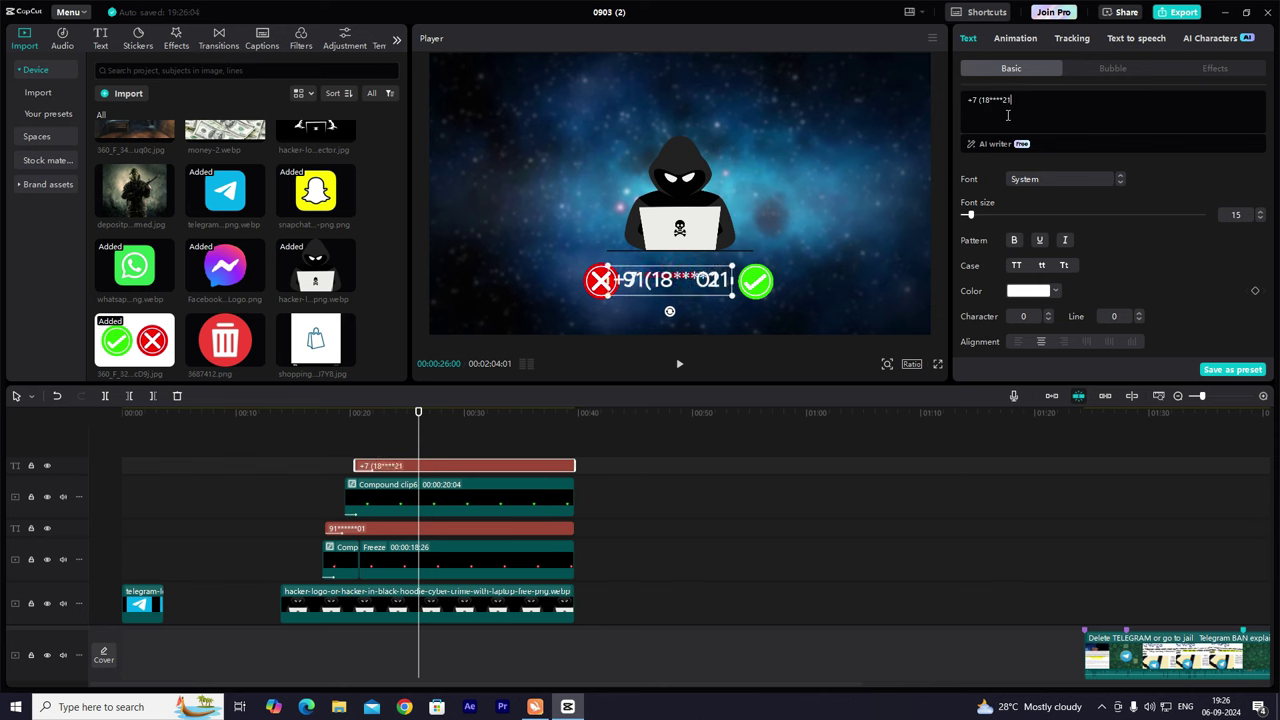
text(3)
Place the second number text just right of the green check and add the closing bracket.
drag(689, 280, 862, 281)
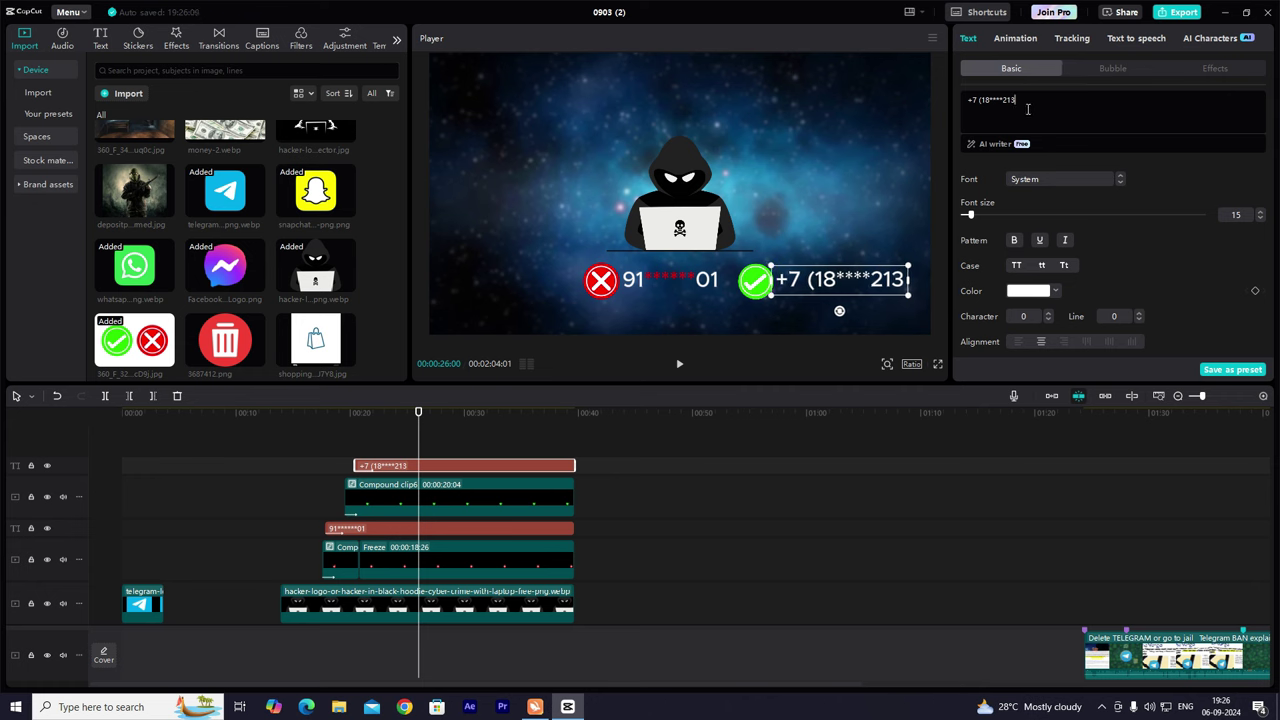
text())
drag(847, 273, 873, 278)
click(874, 248)
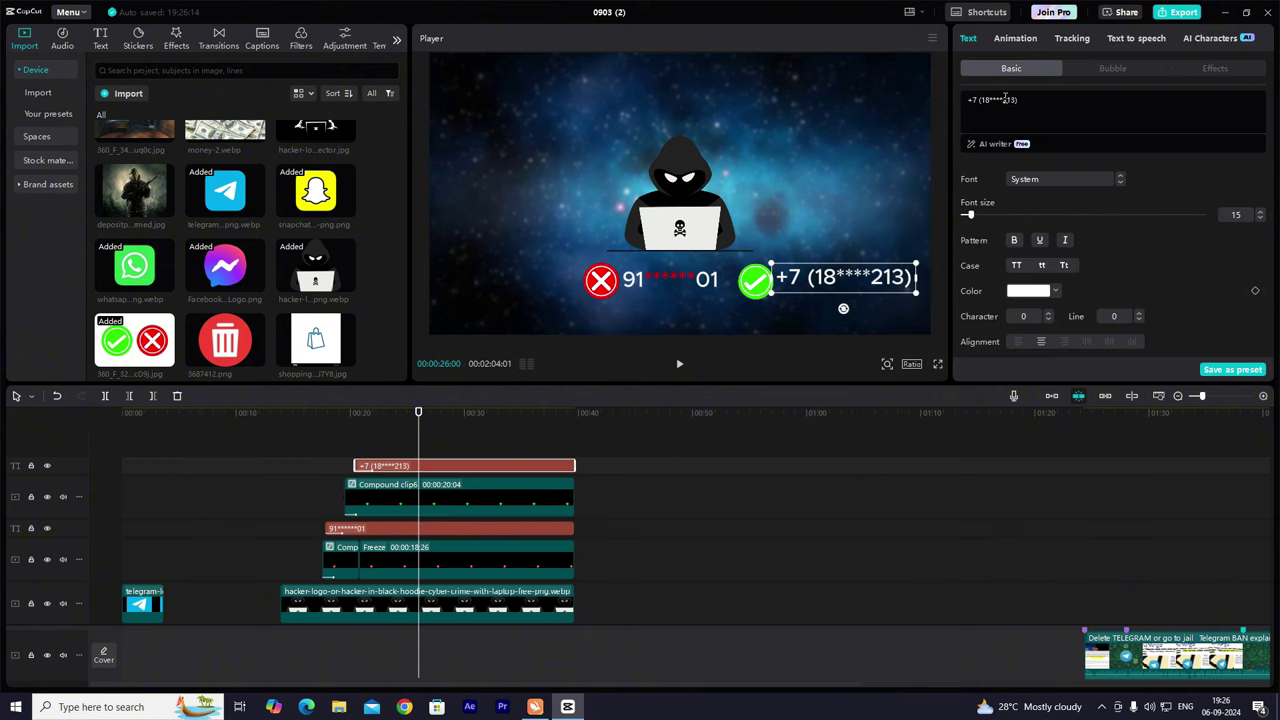
Color the asterisks in the second masked number green.
drag(1004, 99, 989, 100)
click(1040, 291)
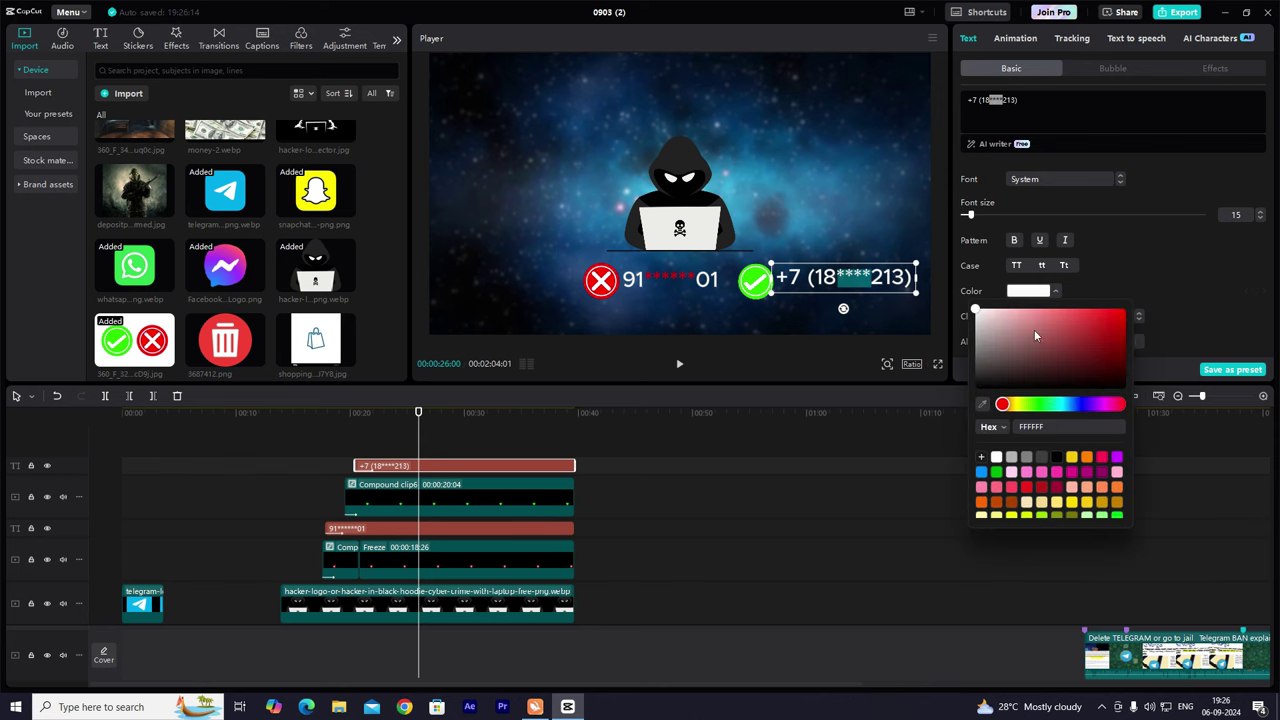
click(1117, 515)
click(1084, 261)
click(770, 310)
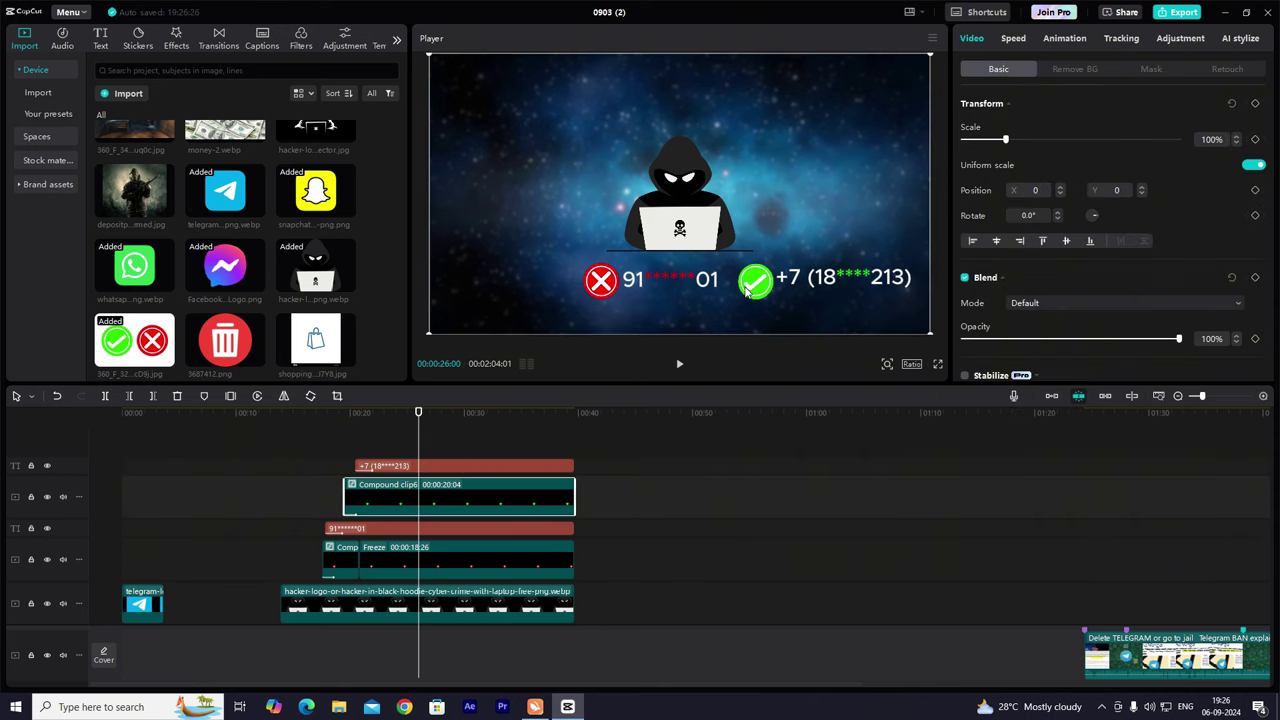
Play back the entrance of the green check and second number from 00:00:19:16.
click(350, 460)
key(space)
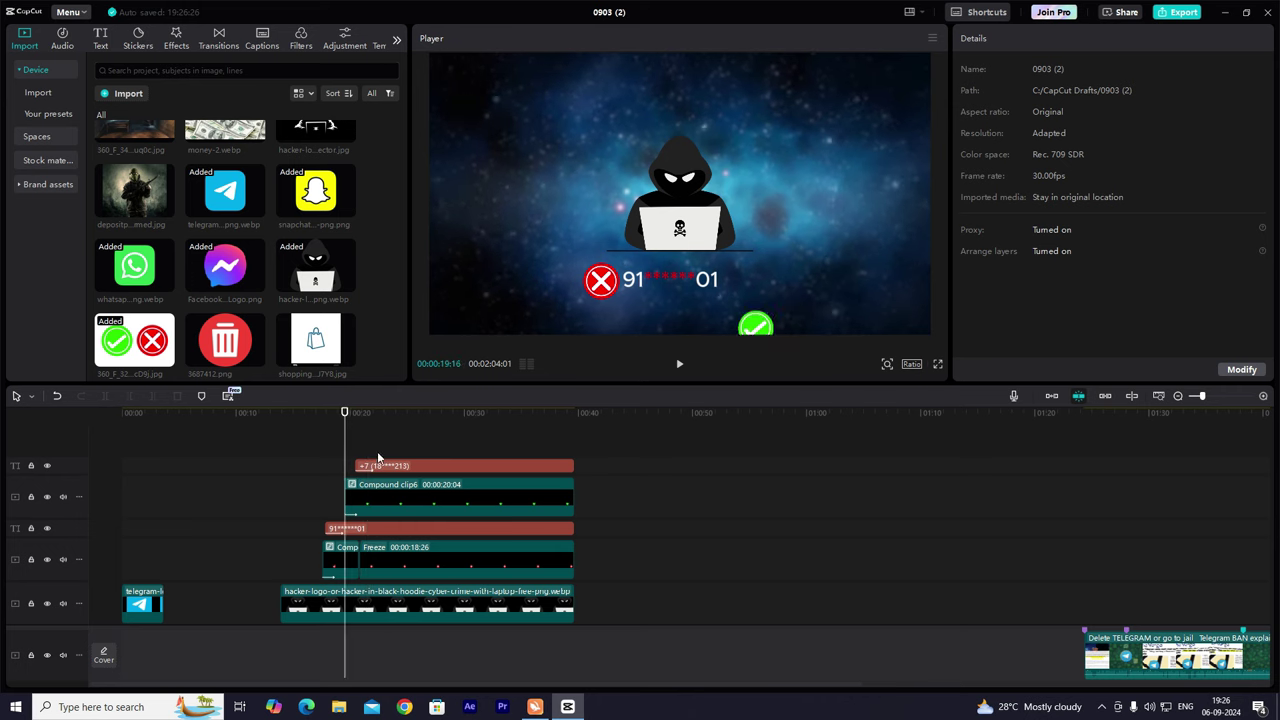
key(space)
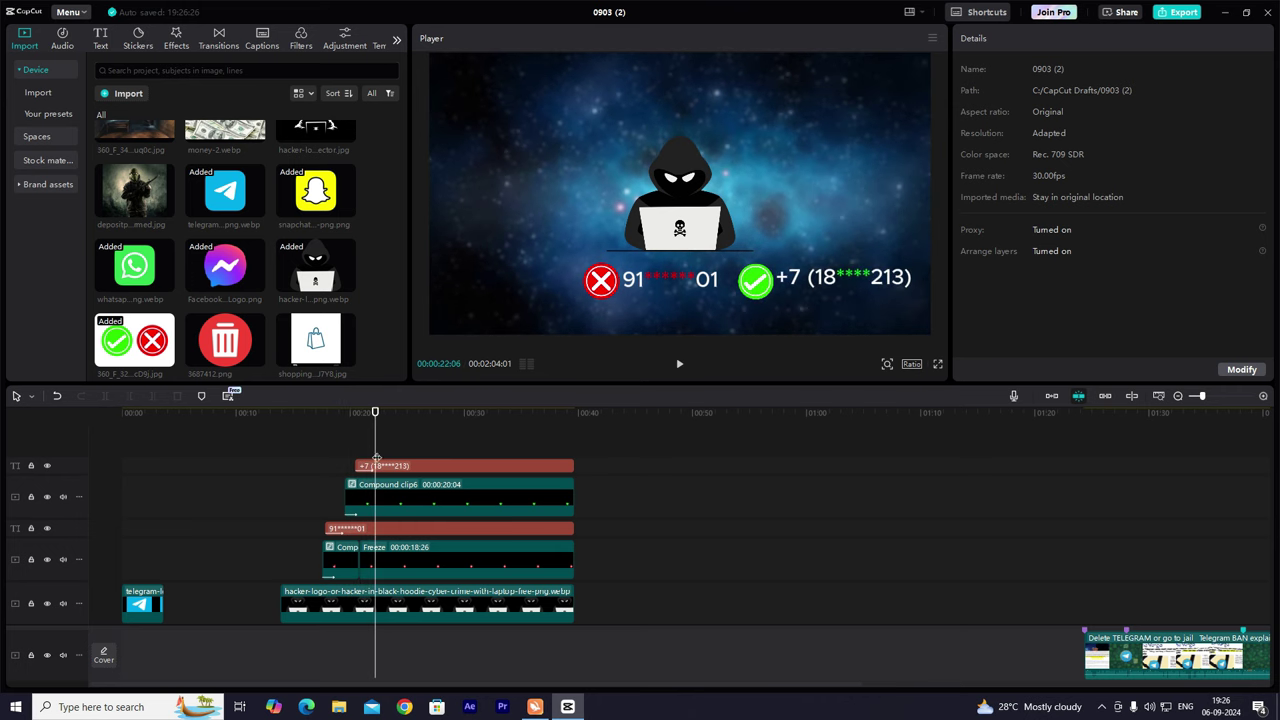
Examine the reference video from the second number's marker to about 00:01:47 for the timing of its next movement.
scroll(412, 463, down, 5)
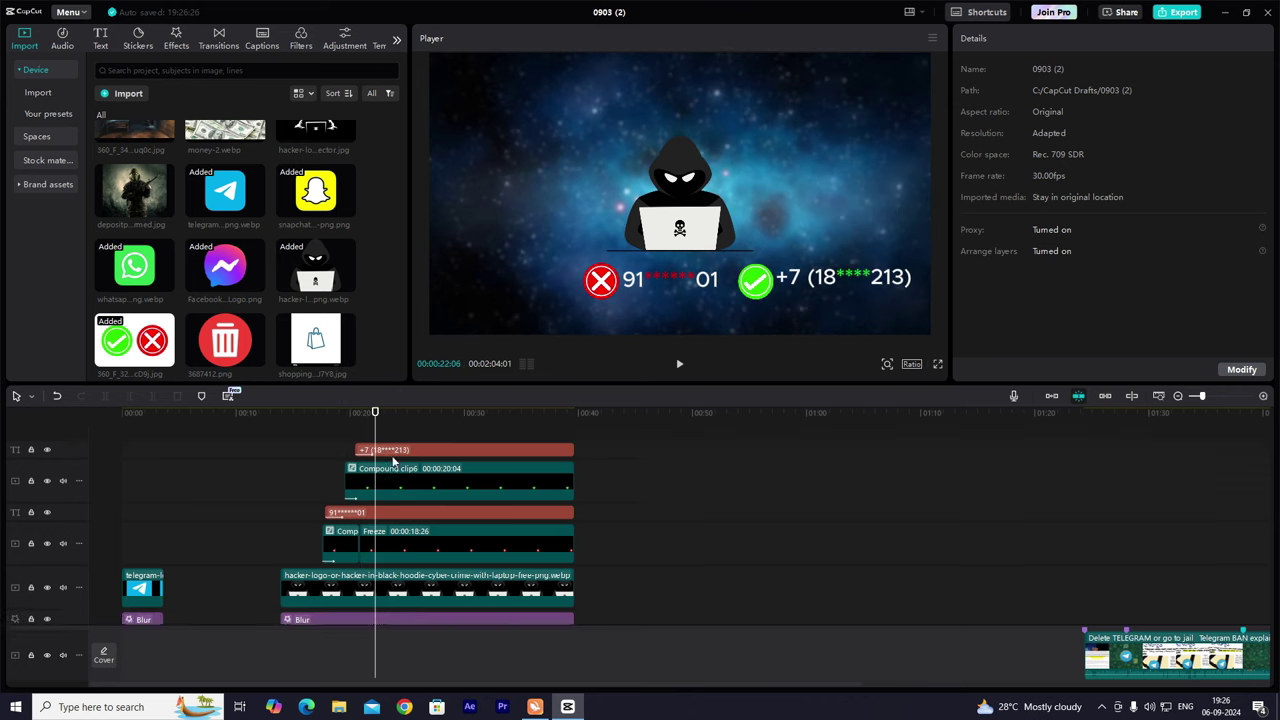
scroll(787, 513, right, 5)
click(857, 560)
mouse_move(857, 560)
mouse_down()
mouse_move(890, 565)
mouse_move(861, 571)
mouse_up()
key(space)
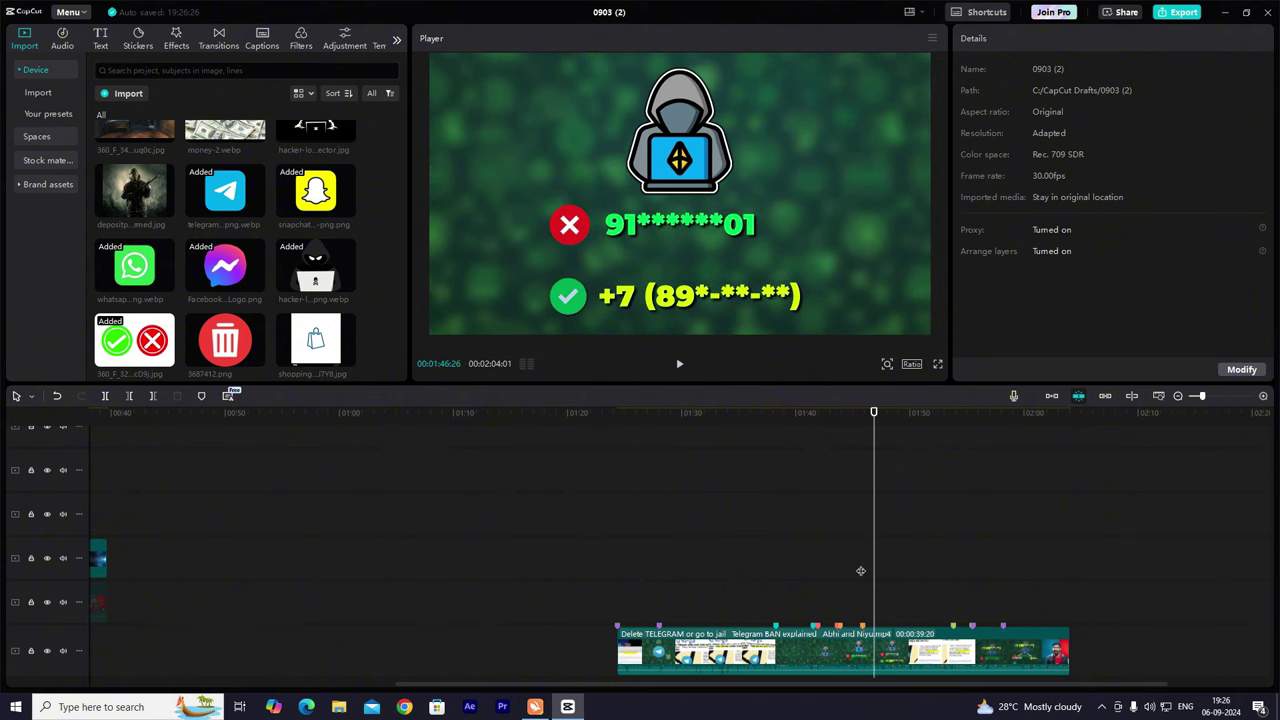
key(space)
key(Left)
key(Left)
key(Left)
key(Left)
key(Left)
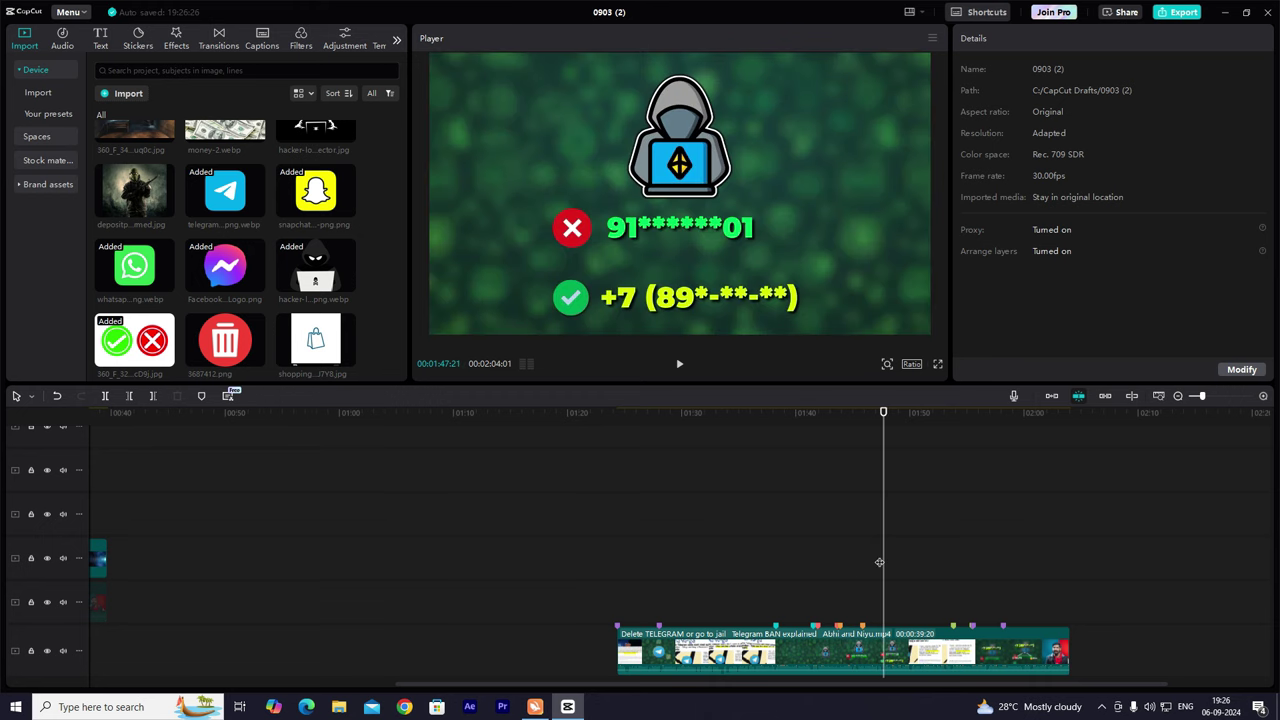
Play the edit from 00:00:21:15 and trim the hacker scene's starry background clip to end at 00:00:23:10.
drag(879, 562, 367, 543)
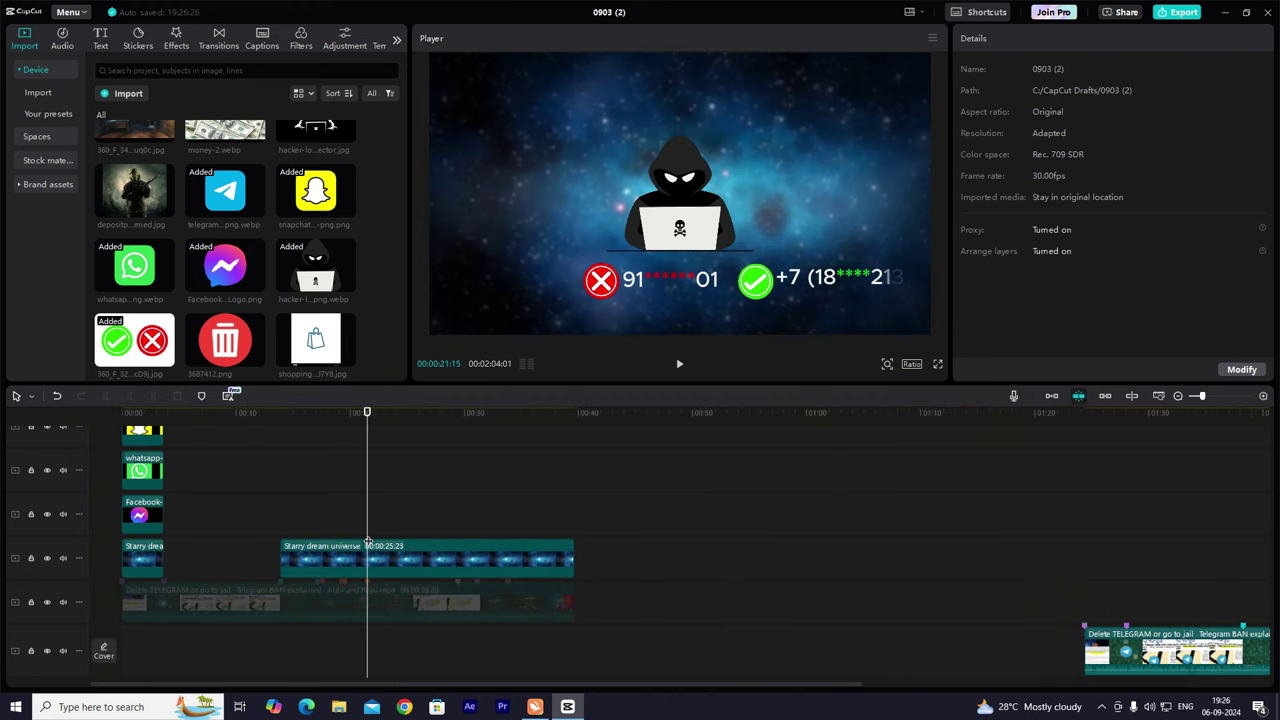
key(space)
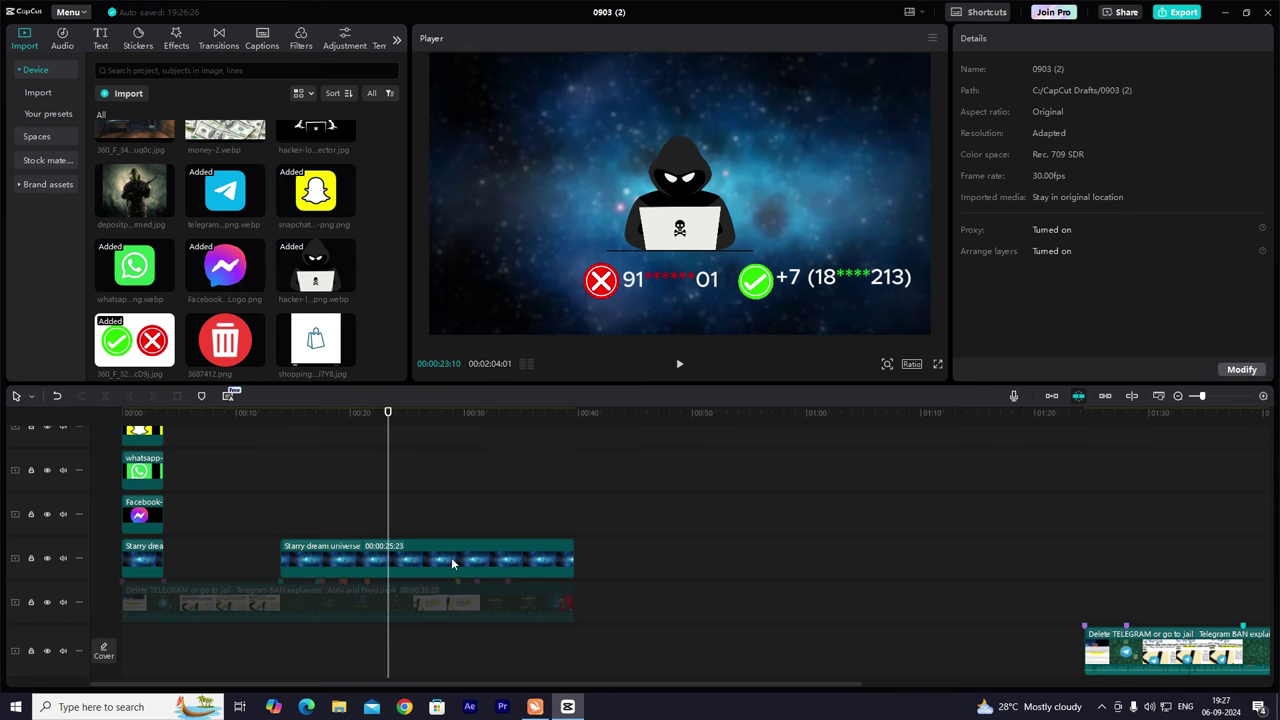
drag(573, 557, 425, 556)
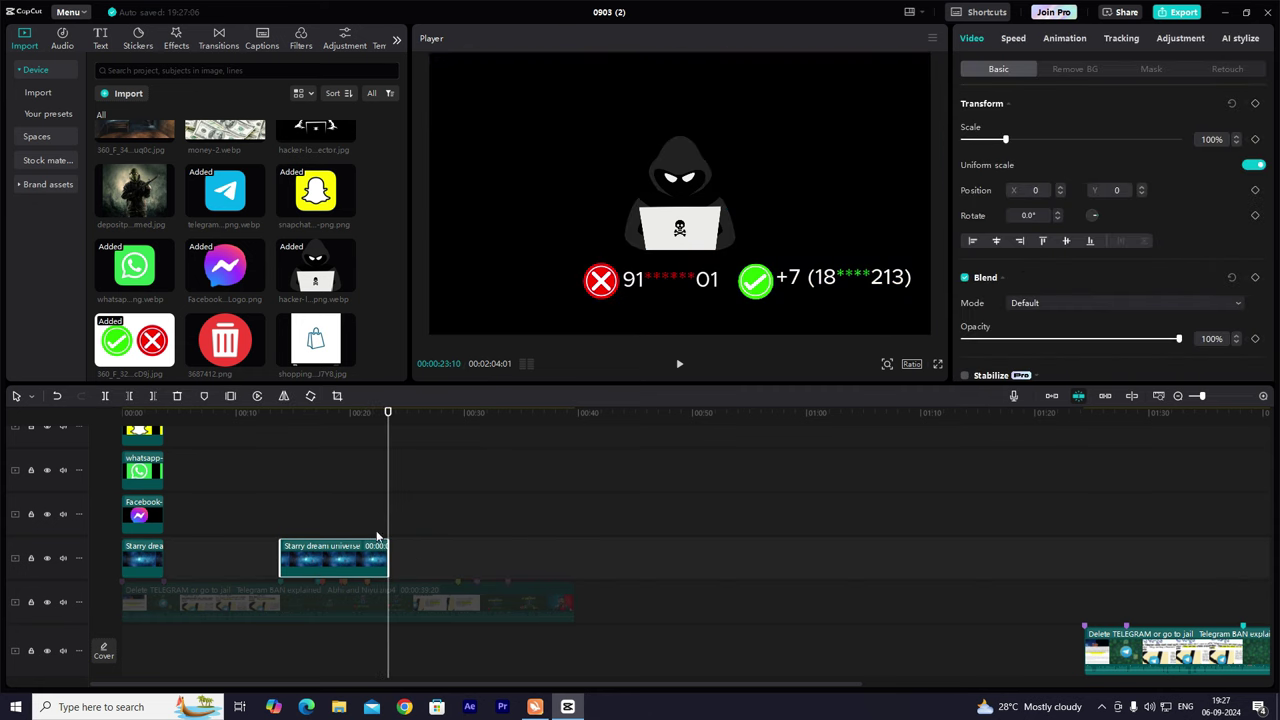
Split the second number text and green check clip at 00:00:22:04 and combine their latter parts into one compound clip.
click(365, 500)
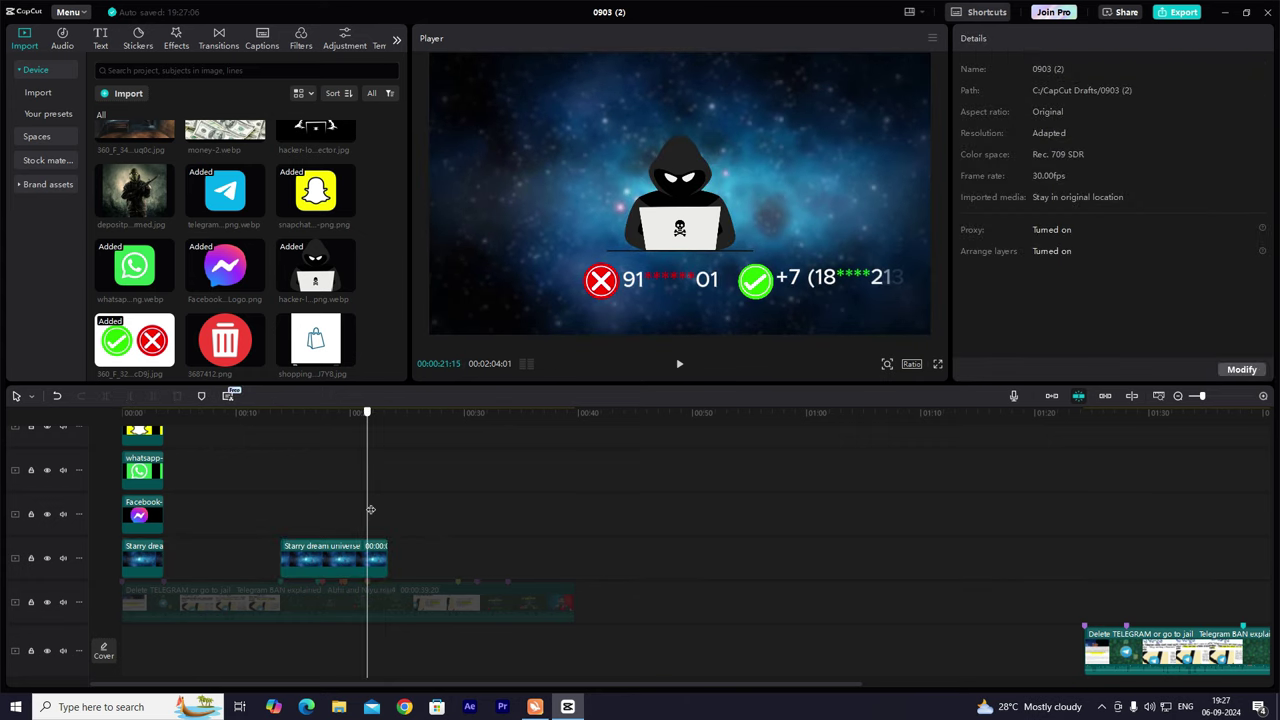
scroll(378, 551, up, 5)
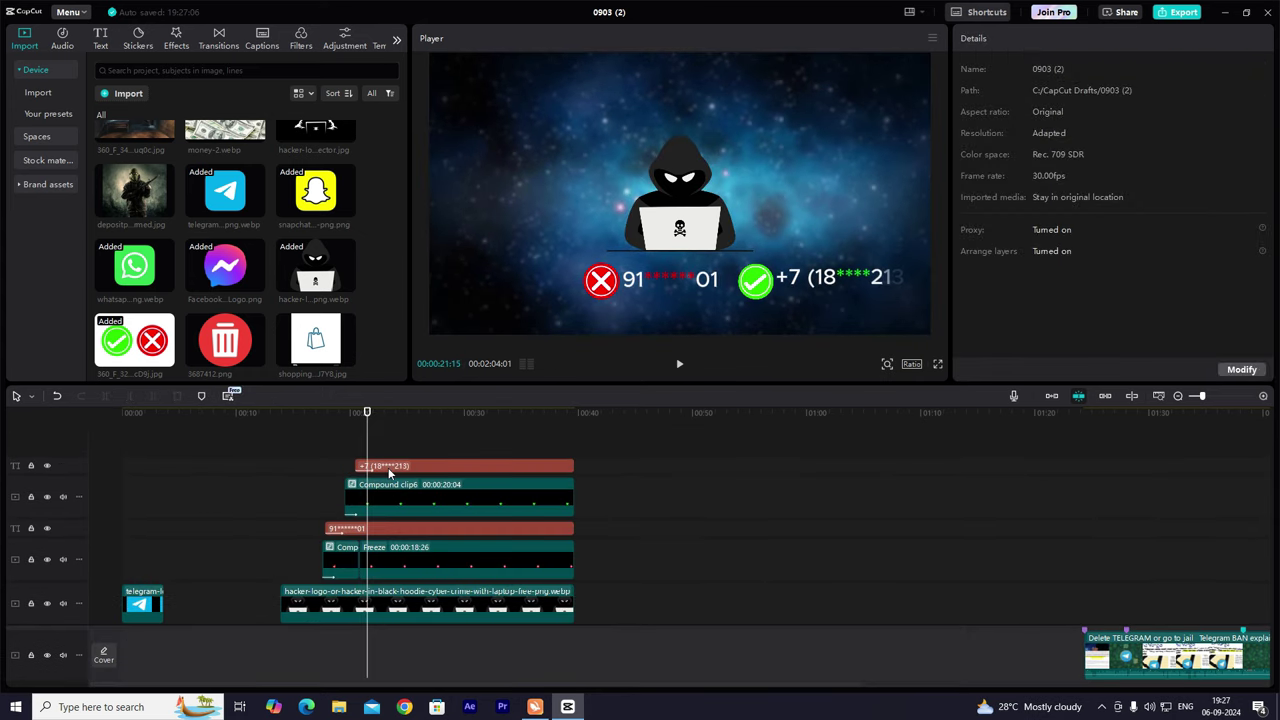
click(388, 467)
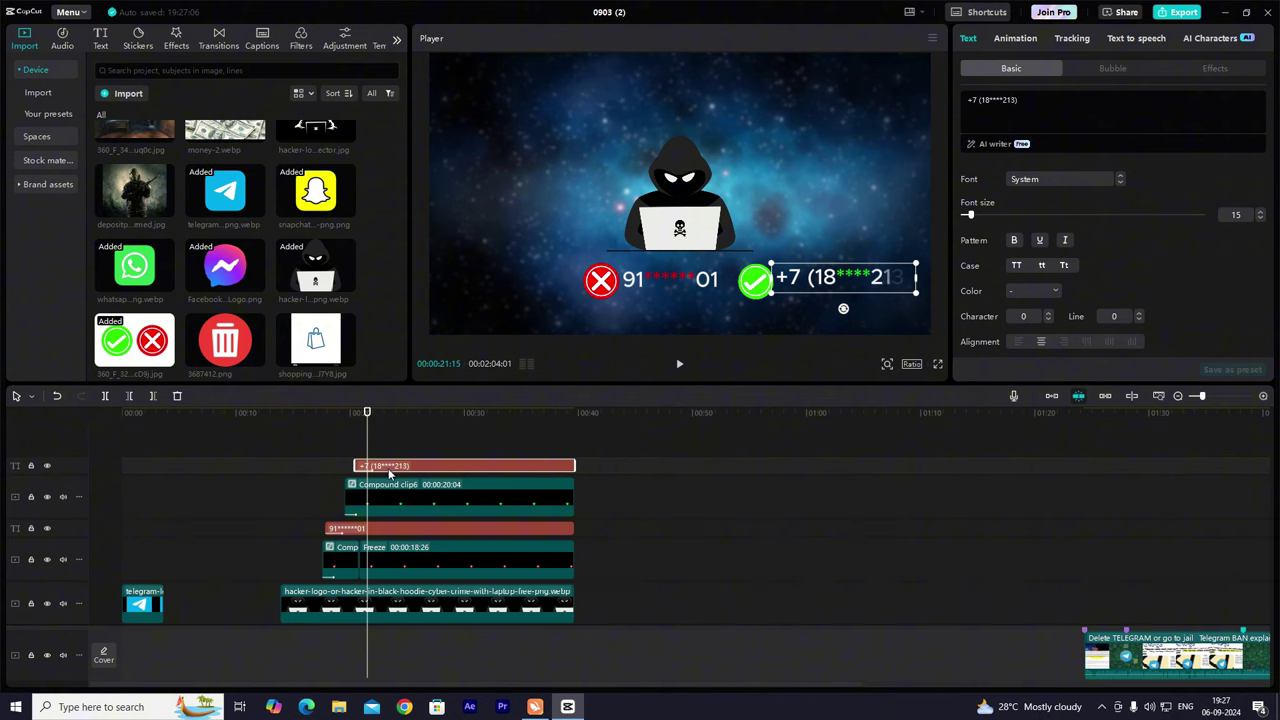
click(373, 451)
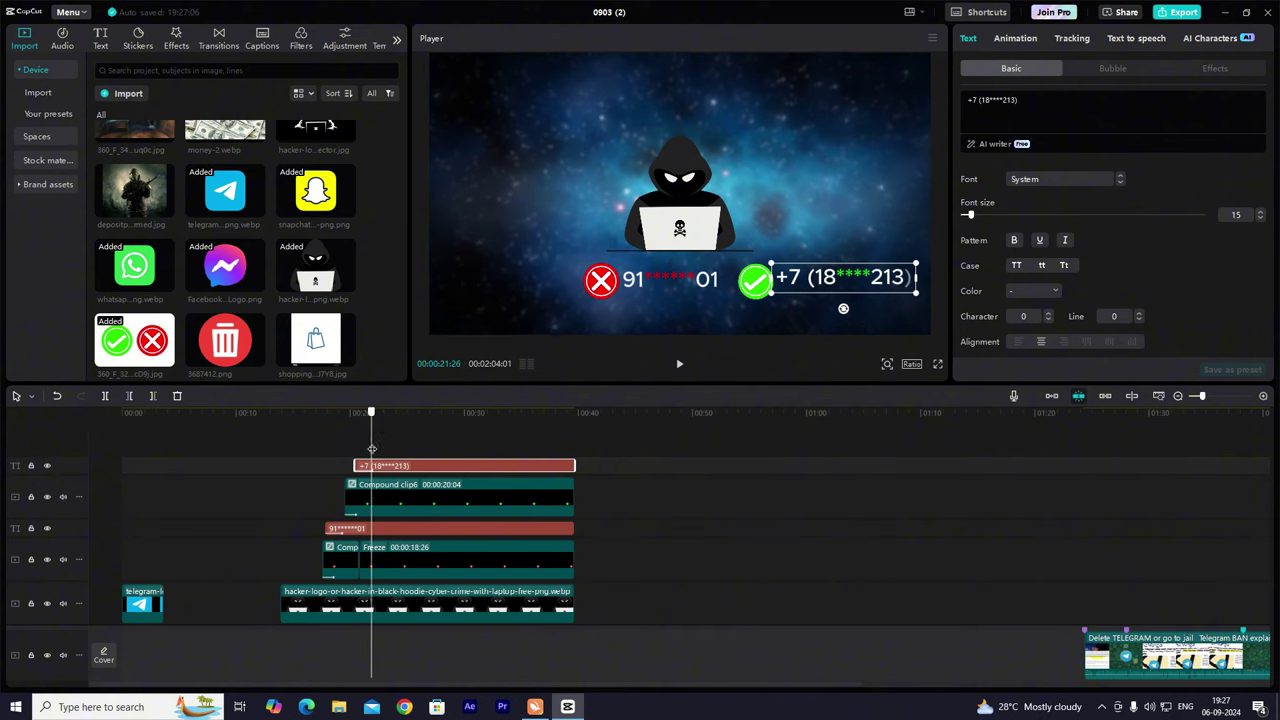
click(409, 501)
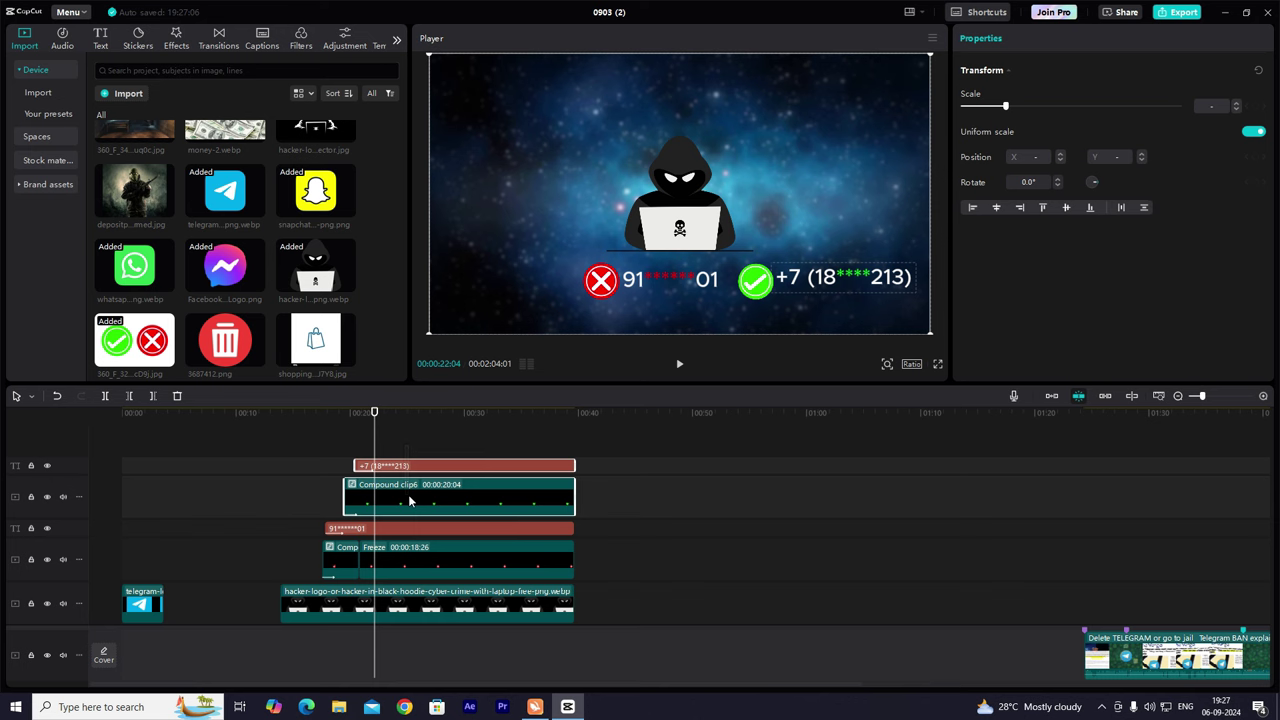
key(ctrl+b)
key(alt+g)
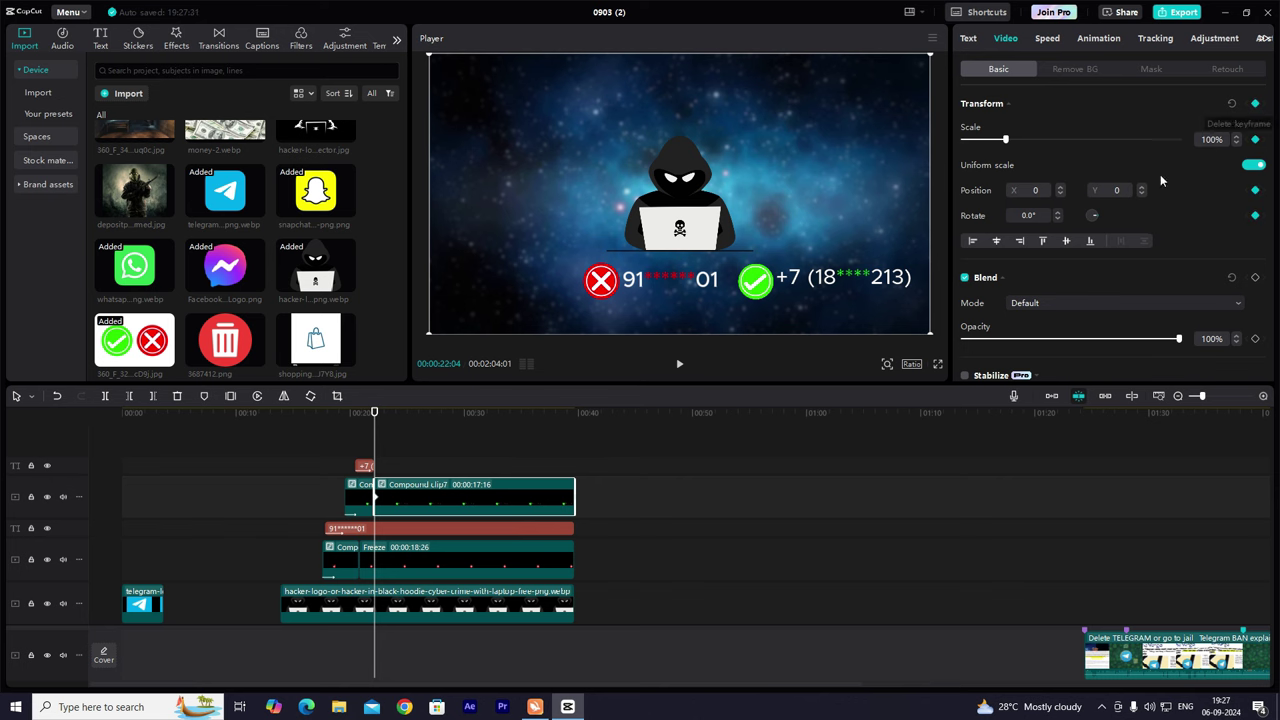
Keyframe the new compound clip's transform at 00:00:22:04 and move it left to position X -1182, Y 0 at 00:00:22:20.
drag(377, 443, 374, 489)
scroll(401, 478, down, 5)
scroll(385, 488, up, 3)
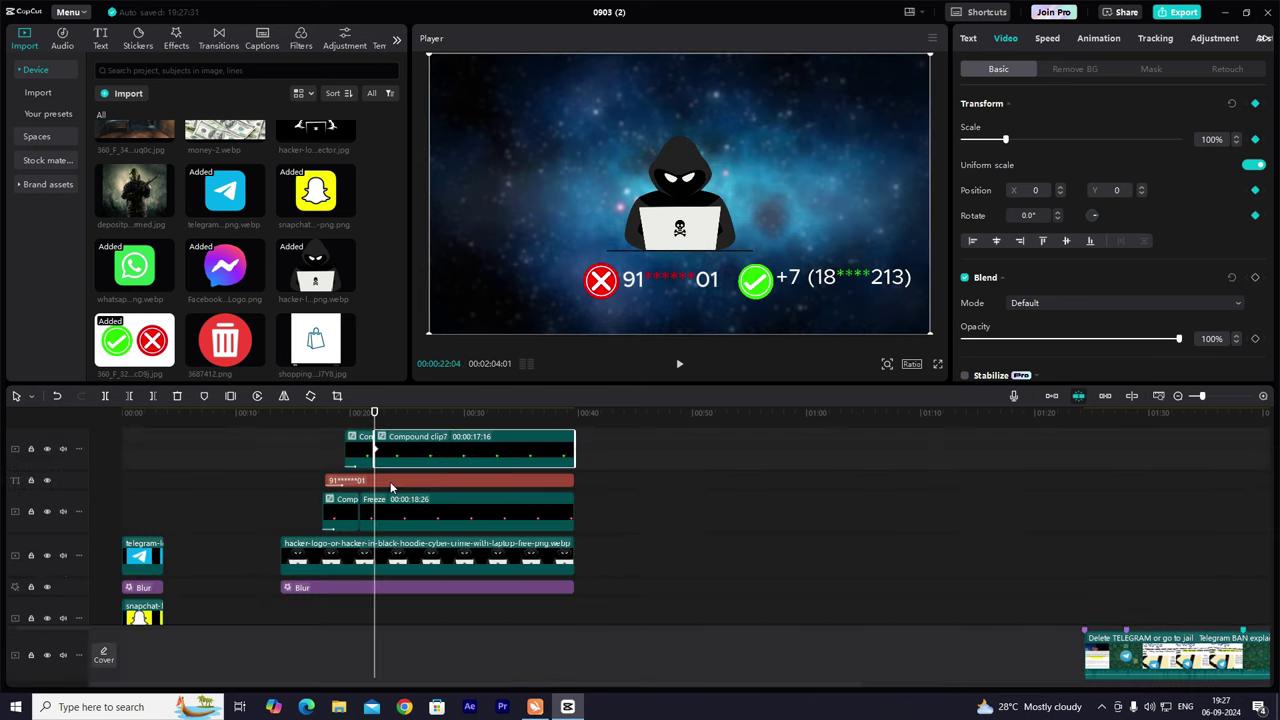
scroll(385, 488, down, 3)
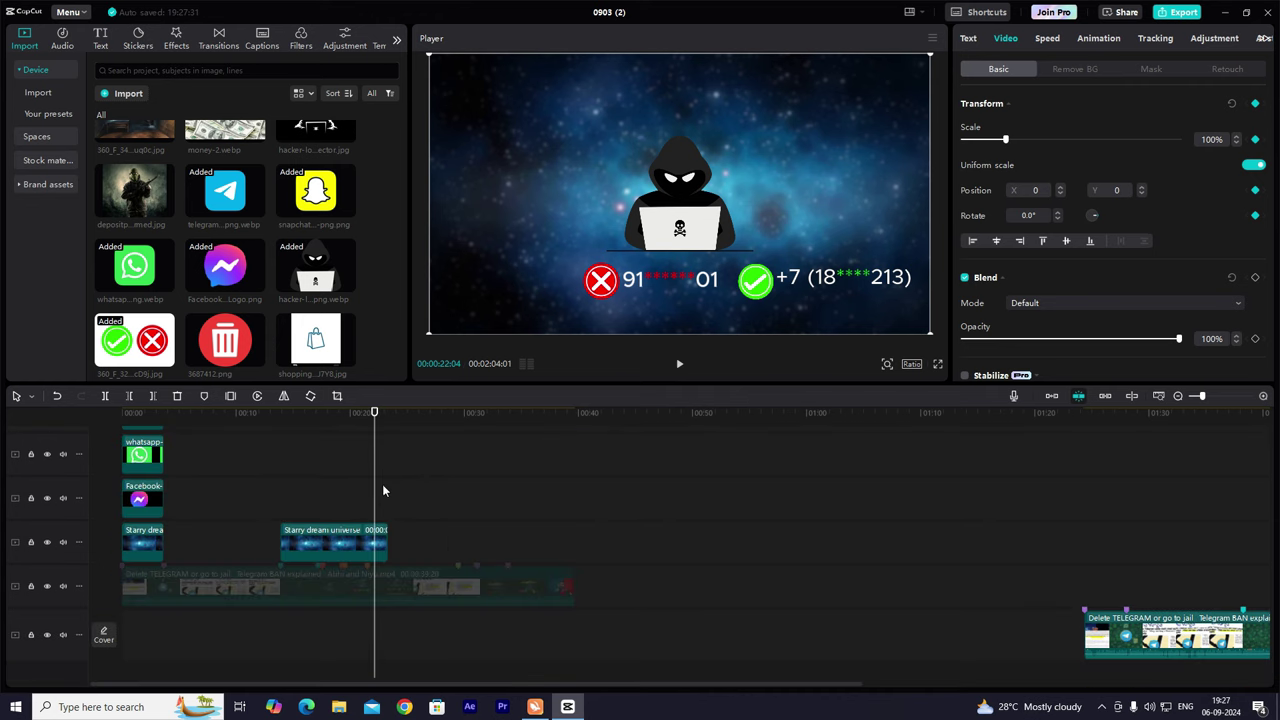
drag(375, 495, 381, 499)
scroll(396, 496, up, 3)
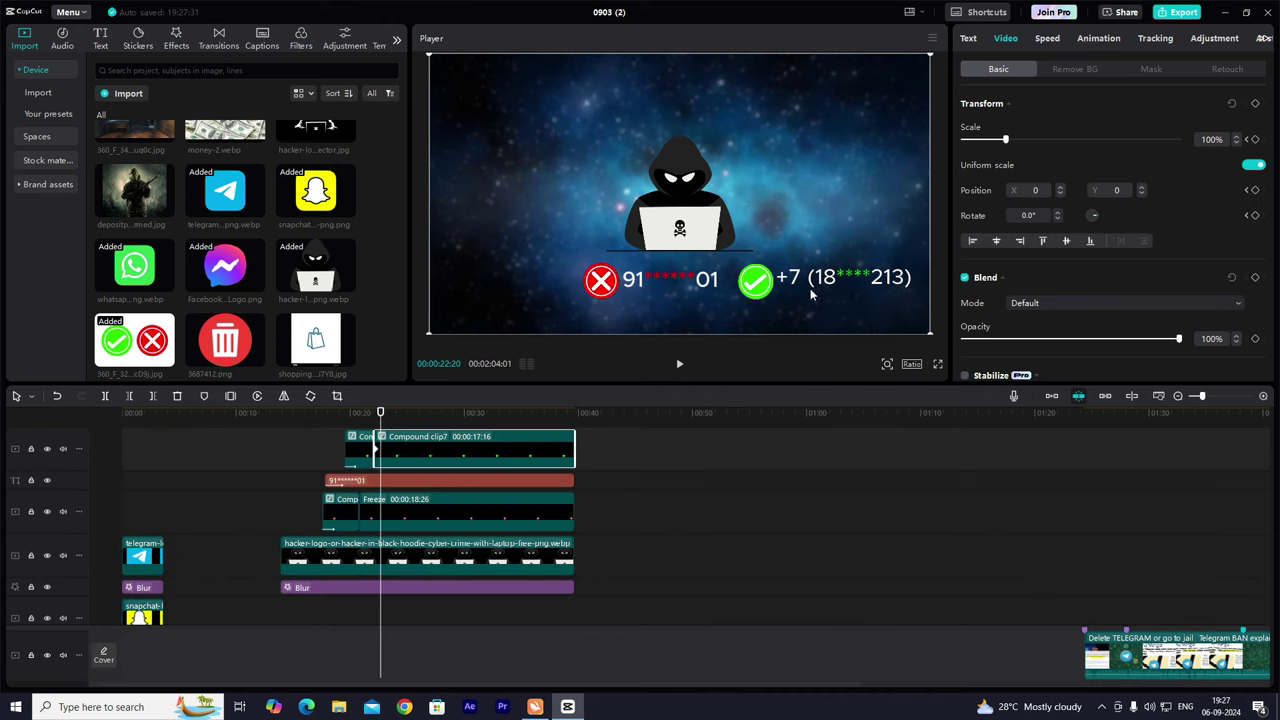
drag(812, 296, 653, 285)
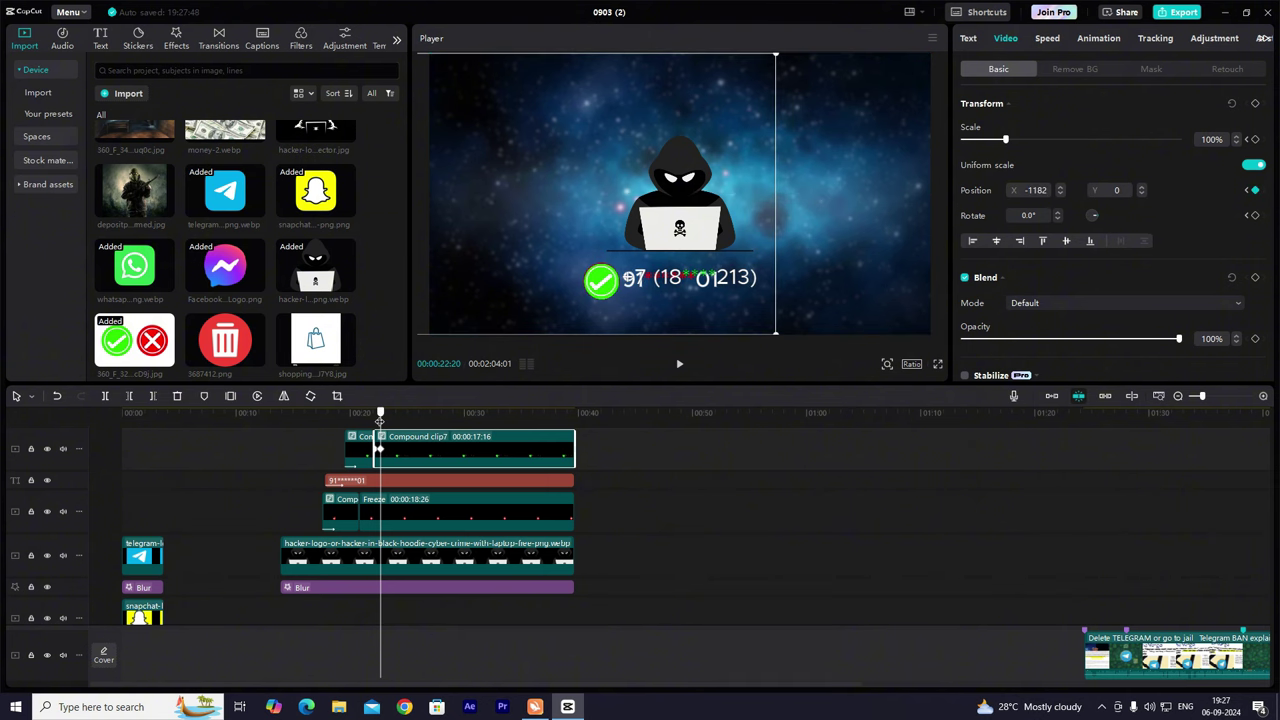
Apply the Ease Out 3 graph to the horizontal position keyframes of the second number's compound clip.
drag(380, 421, 374, 421)
key(space)
key(space)
click(1264, 397)
click(1264, 397)
click(1264, 397)
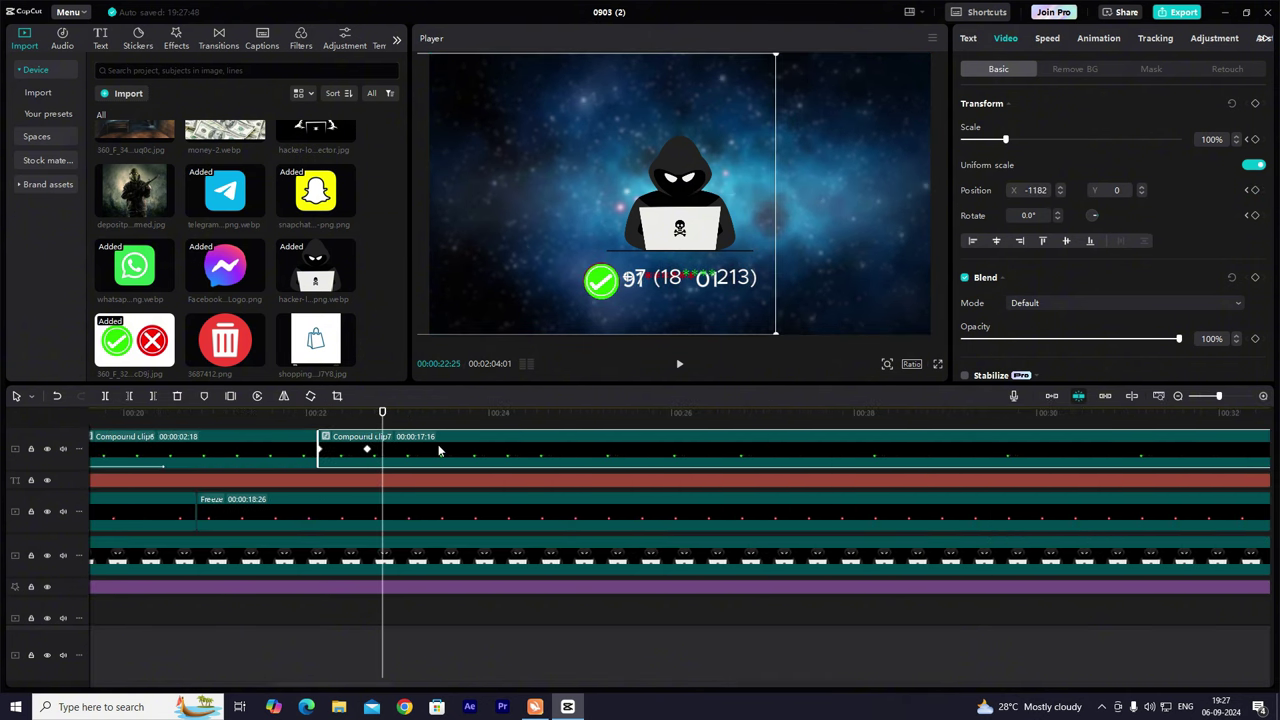
double_click(434, 450)
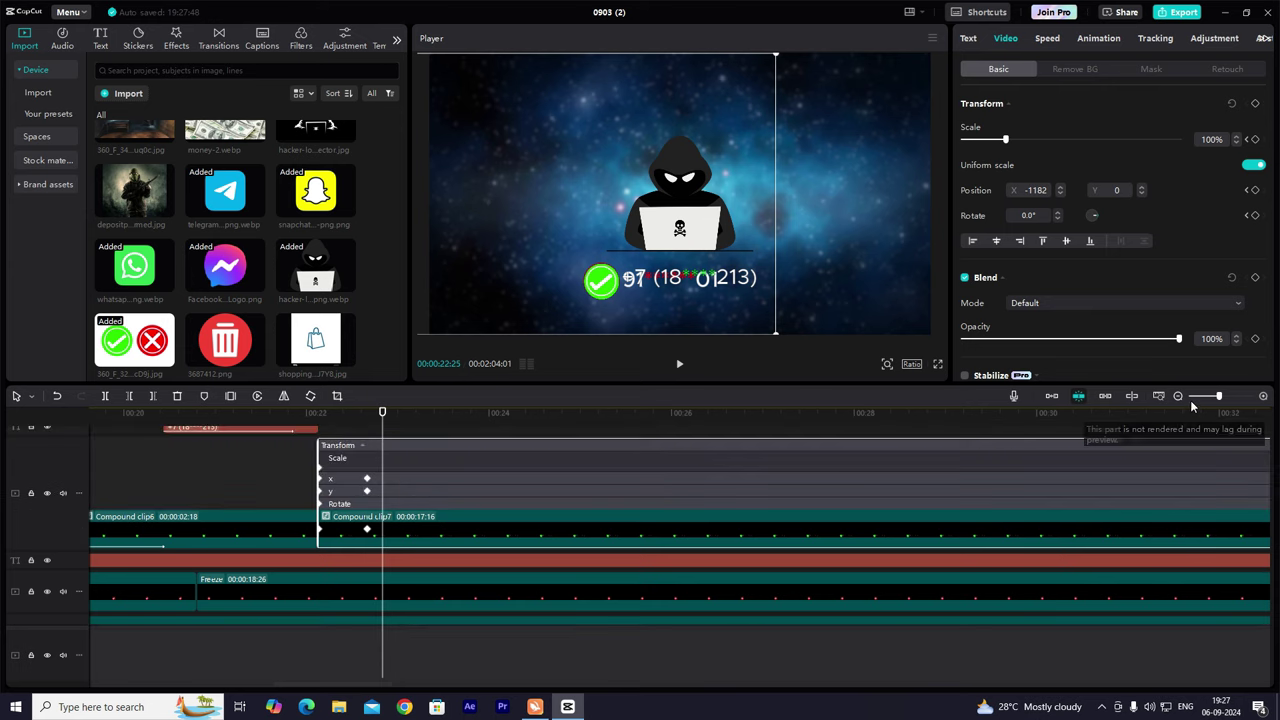
click(1178, 397)
click(1178, 397)
click(412, 475)
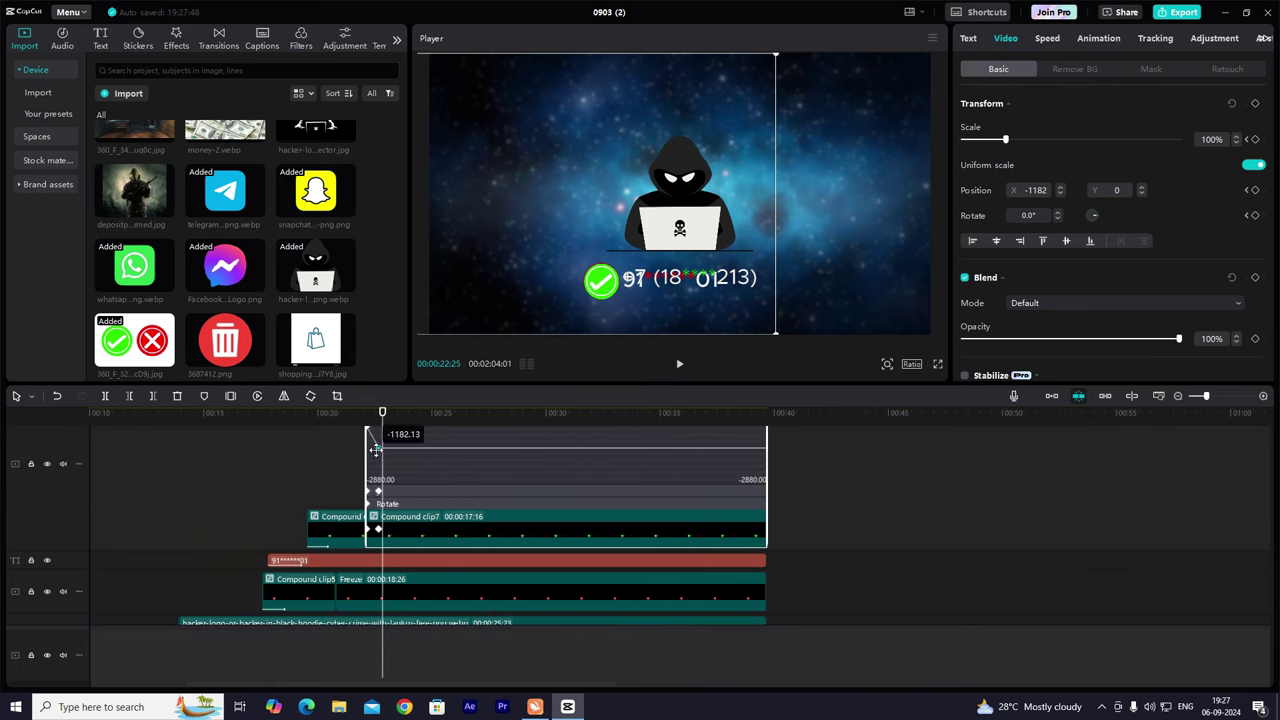
click(716, 460)
click(803, 571)
click(981, 467)
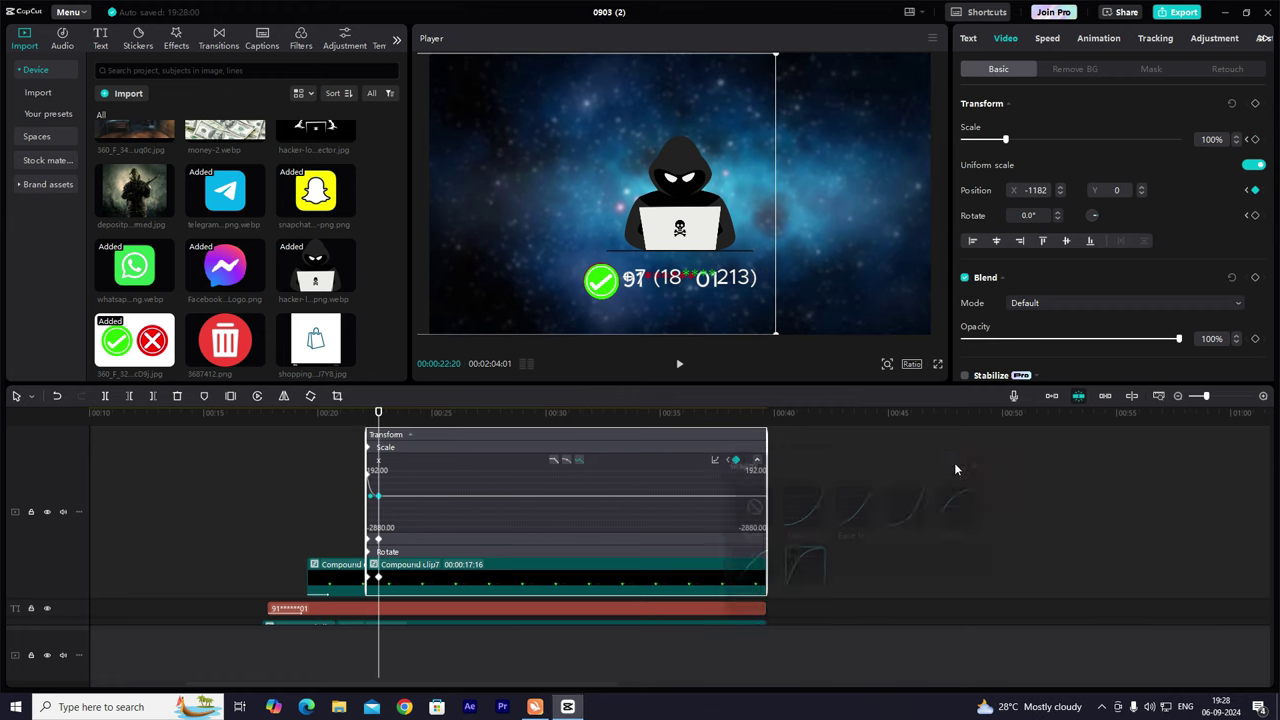
key(alt+k)
key(alt+k)
key(alt+k)
Split the first number text and red cross freeze clip at 00:00:22:04 and combine their latter parts into one compound clip.
click(344, 454)
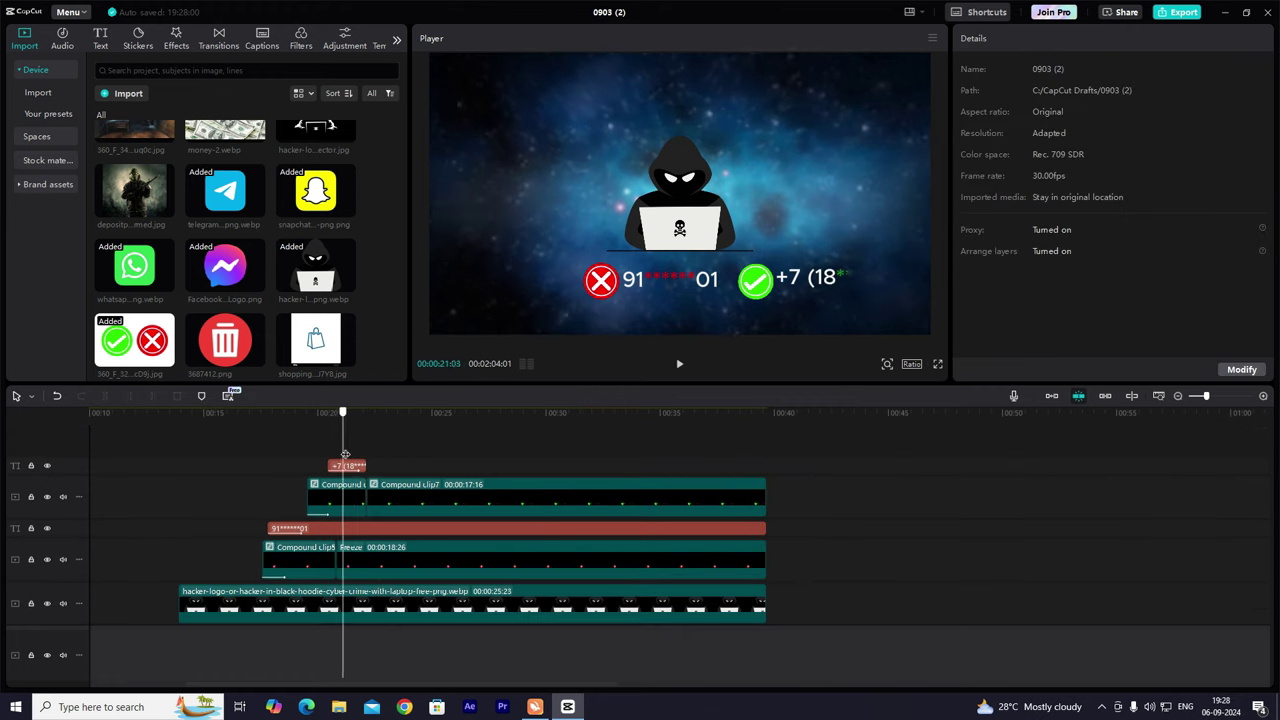
click(367, 455)
scroll(398, 481, down, 1)
click(382, 481)
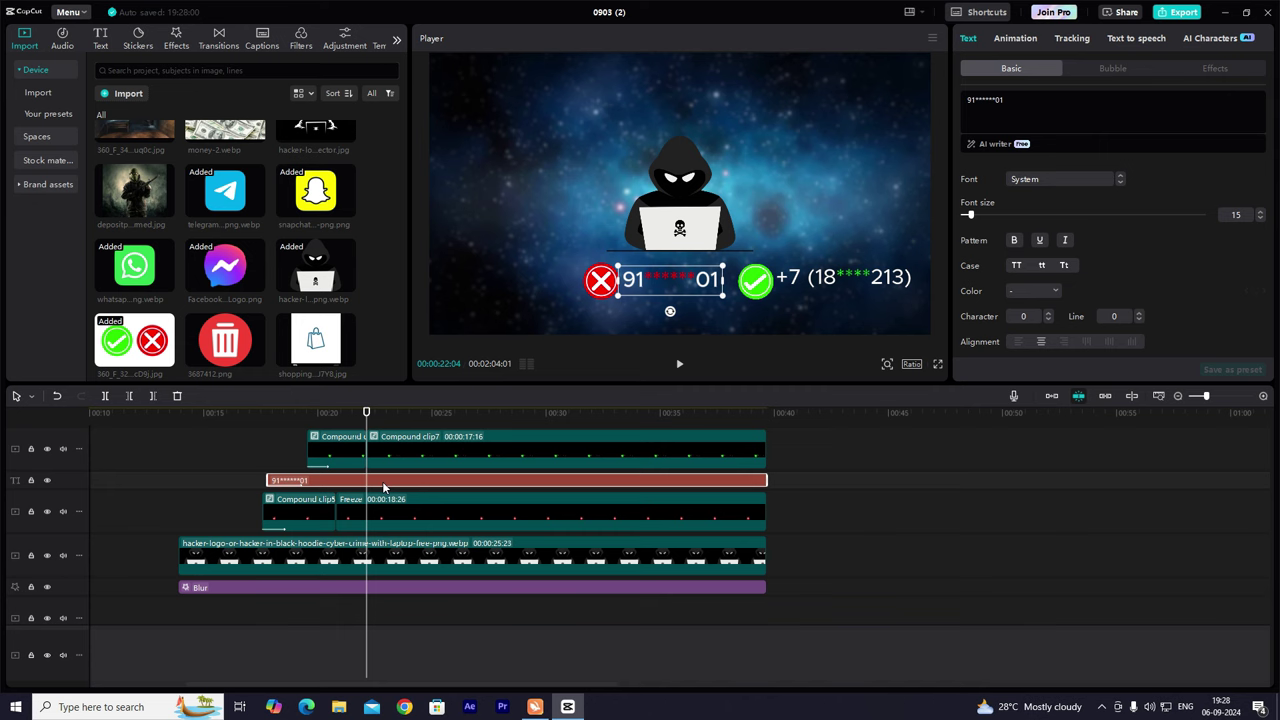
key(ctrl+b)
click(381, 512)
key(ctrl+b)
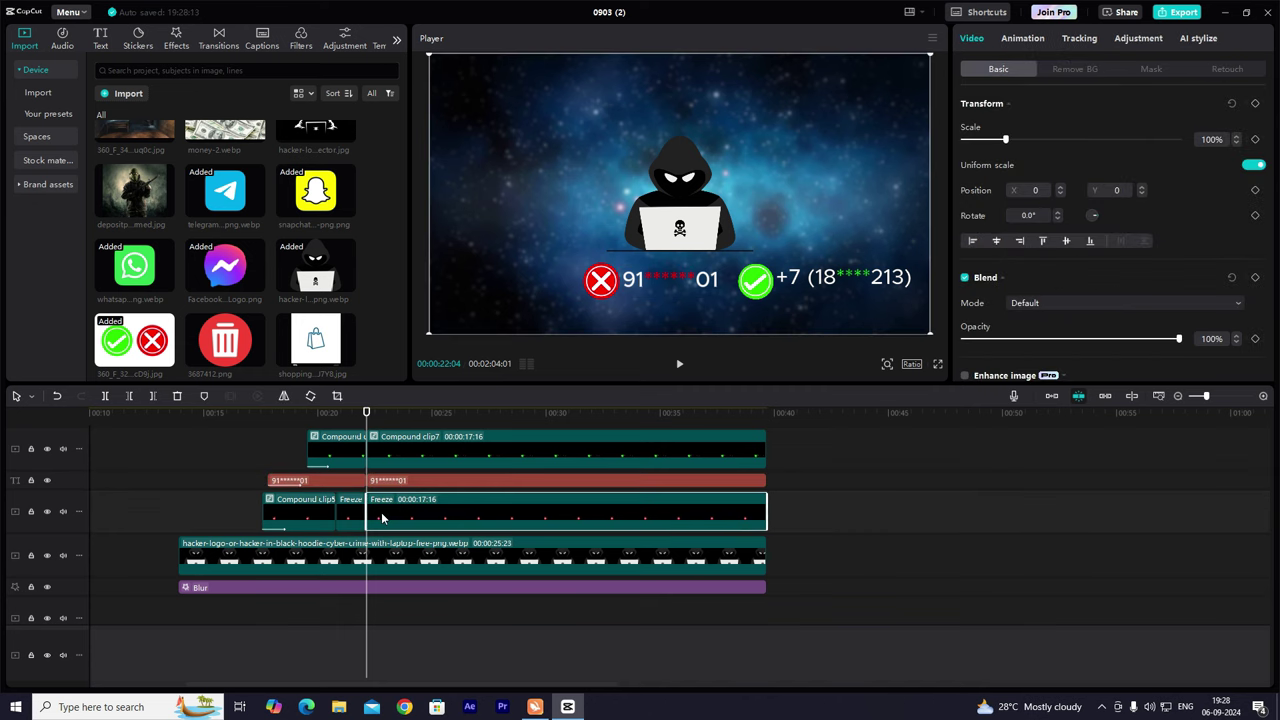
click(414, 483)
click(411, 490)
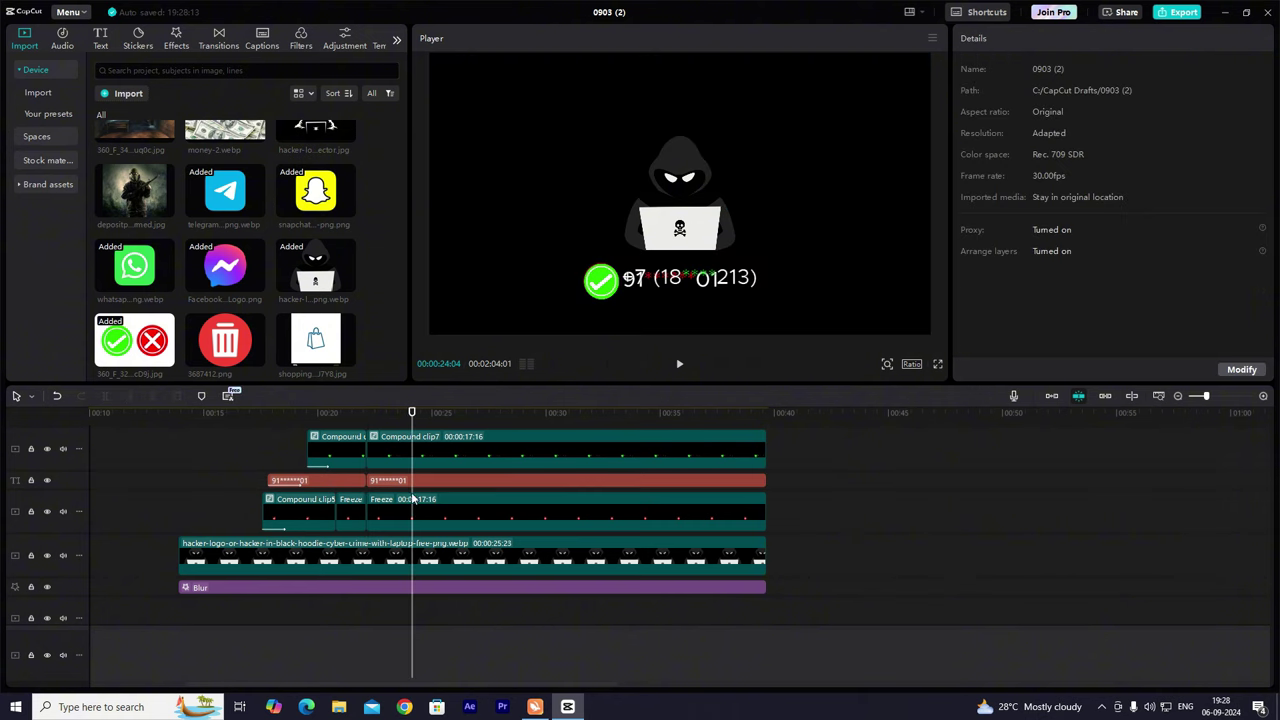
click(391, 484)
ctrl+click(417, 514)
key(alt+g)
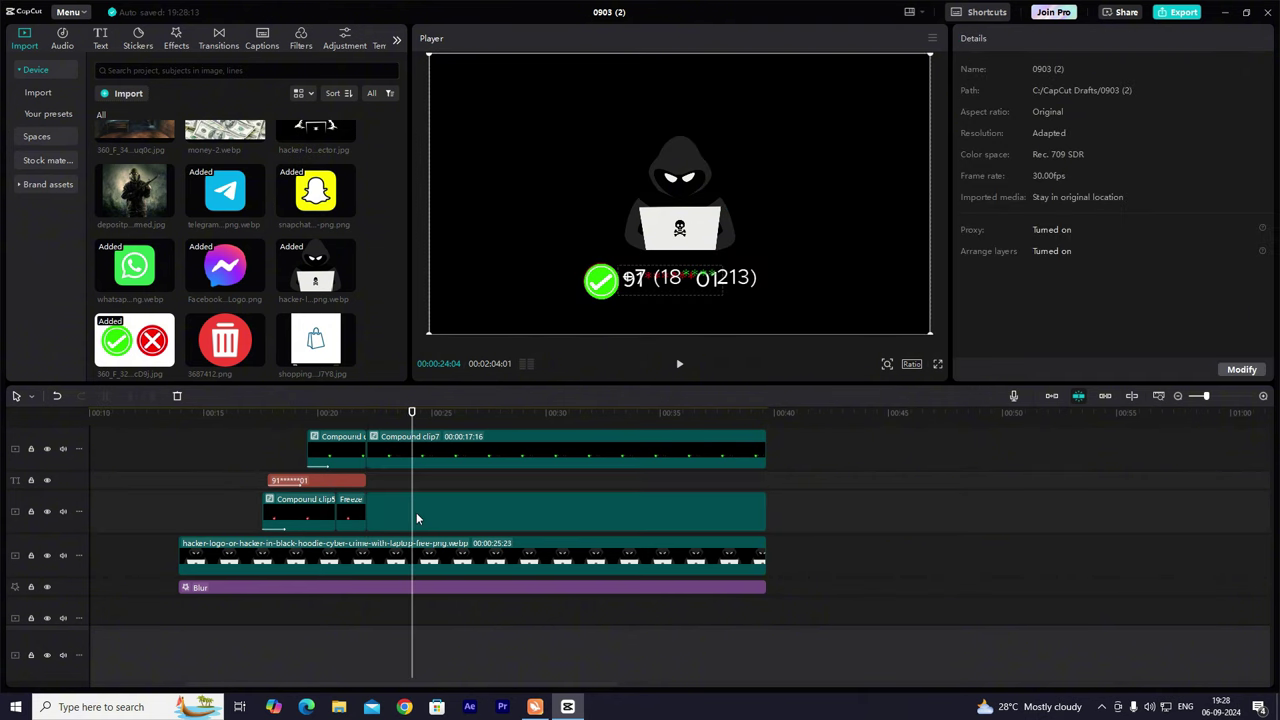
Keyframe the first number's compound clip at 00:00:22:04, and at 00:00:23:01 move it left and lower its opacity to 0%.
drag(409, 419, 366, 420)
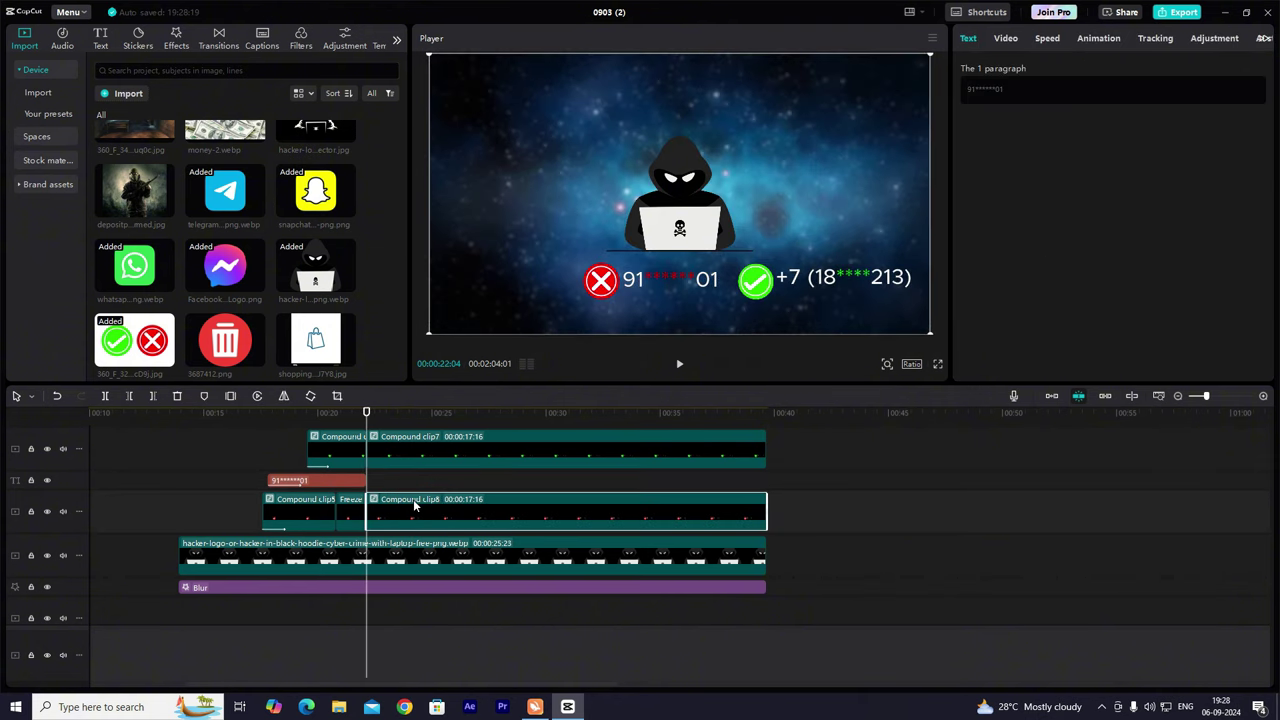
click(1007, 39)
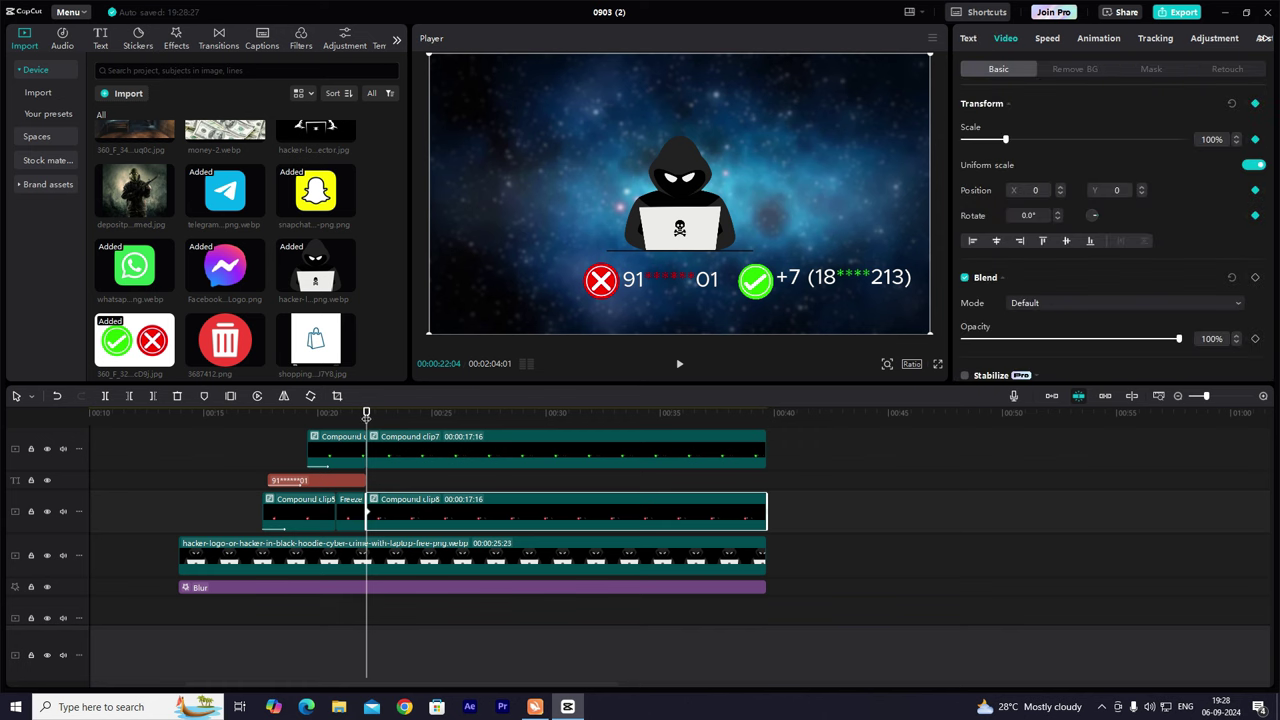
drag(366, 417, 387, 429)
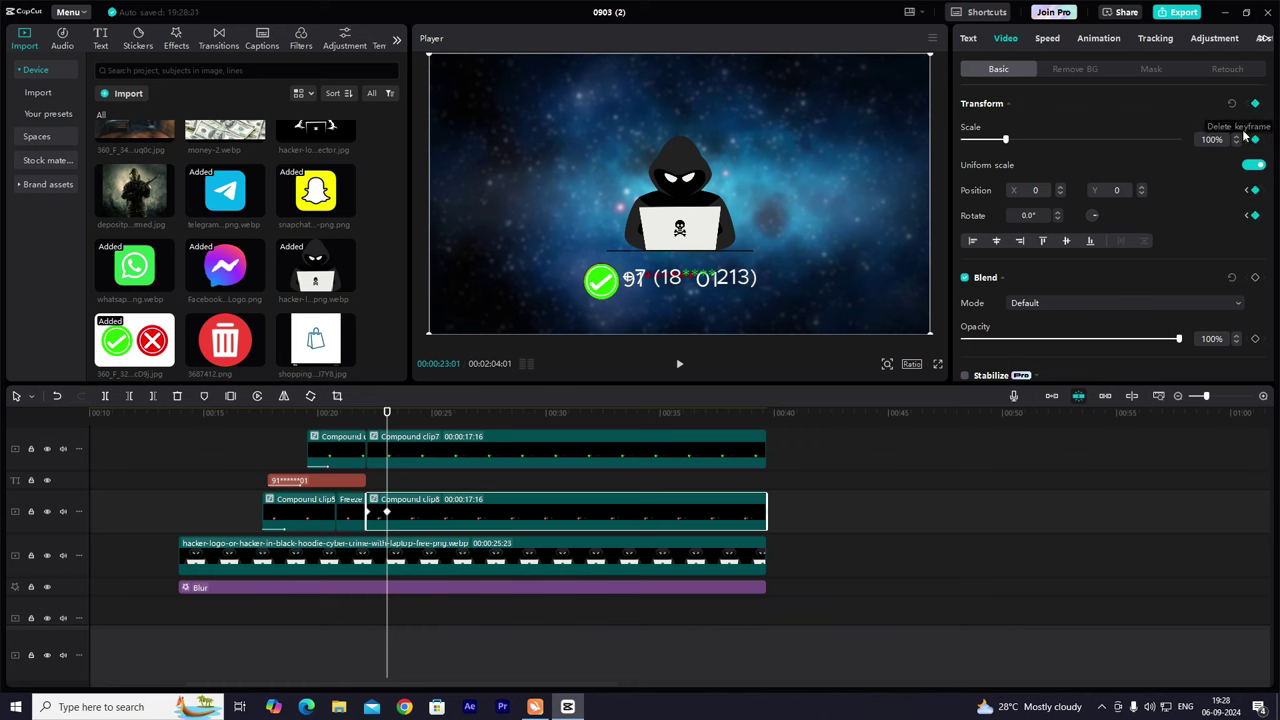
mouse_move(380, 418)
mouse_down()
mouse_move(366, 413)
mouse_move(387, 416)
mouse_up()
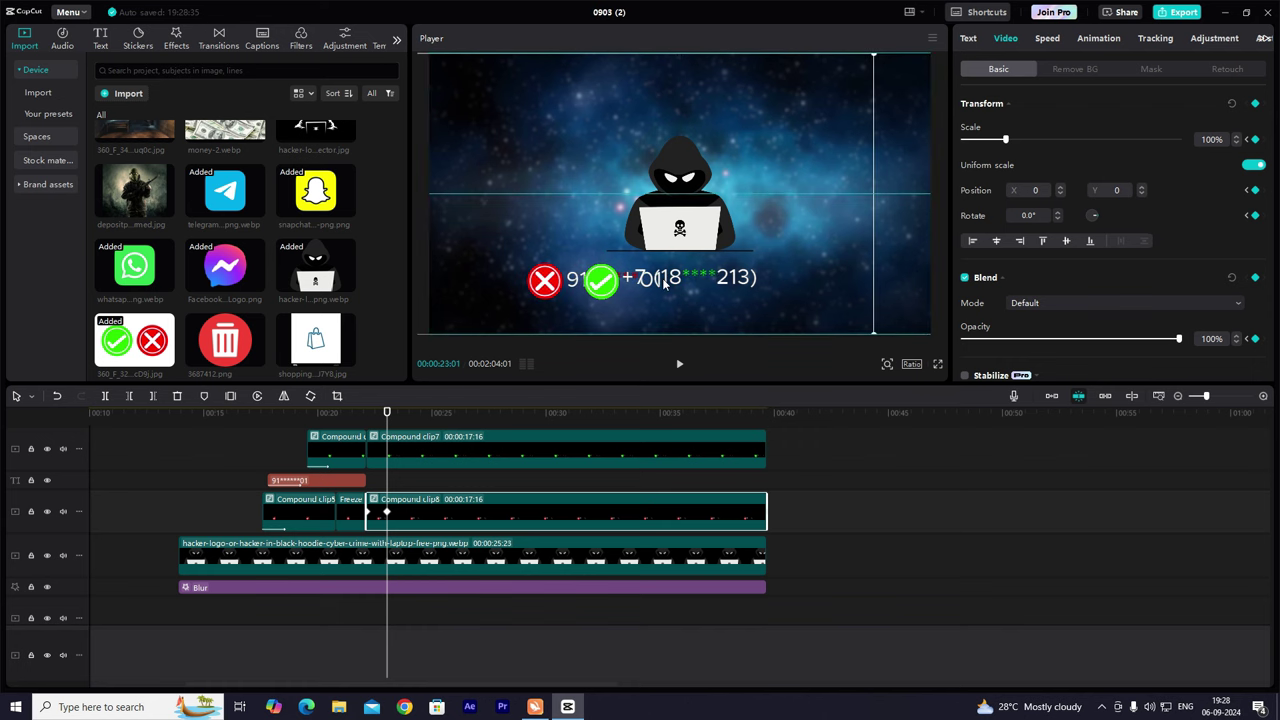
click(378, 485)
Apply the Ease Out 3 graph to the first number's horizontal position keyframes and expand its opacity graph.
click(427, 509)
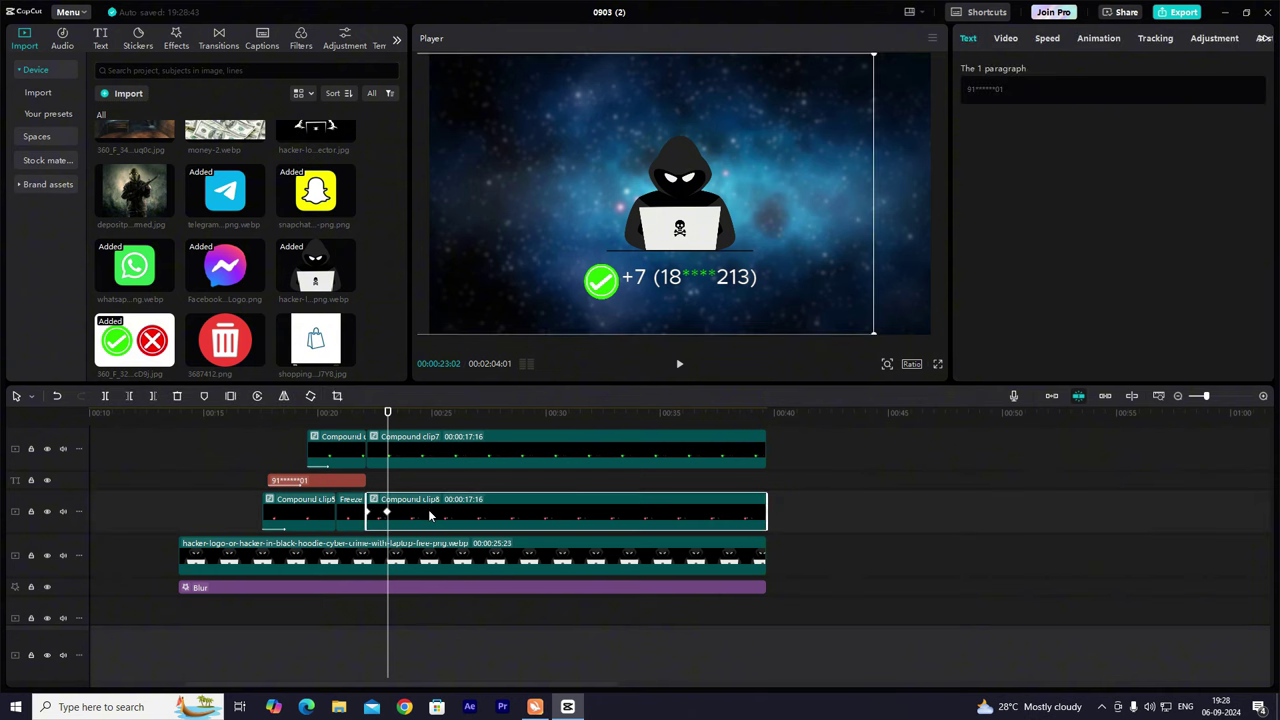
key(alt+k)
click(409, 510)
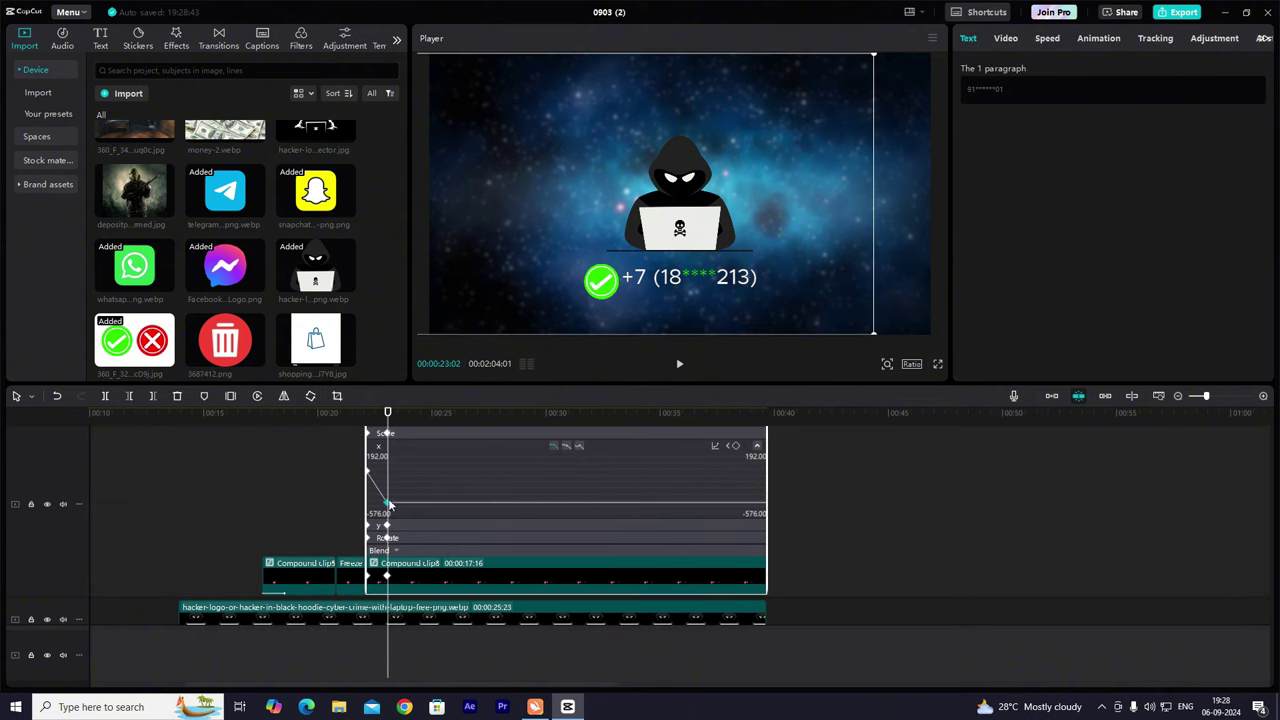
click(715, 446)
click(806, 551)
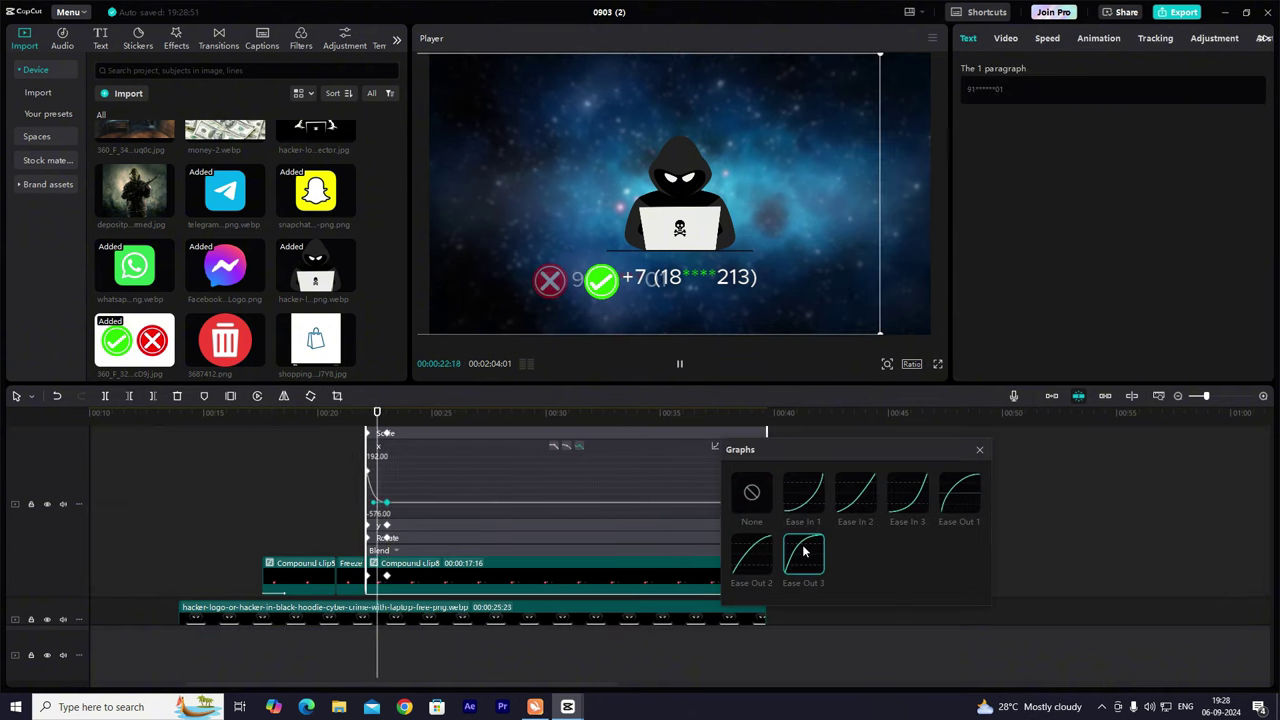
click(980, 448)
click(397, 550)
click(421, 545)
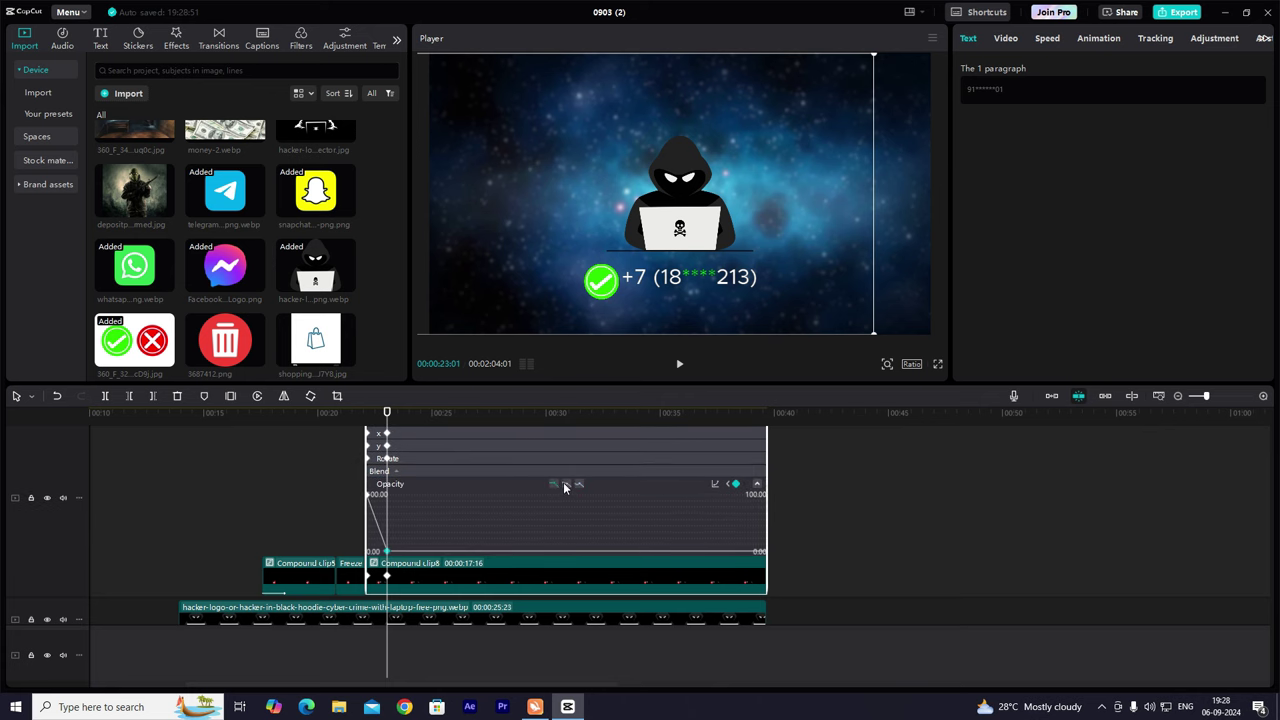
Play the edit from 00:00:22:04 to check how the two numbers shift and the first one fades.
click(381, 650)
click(367, 650)
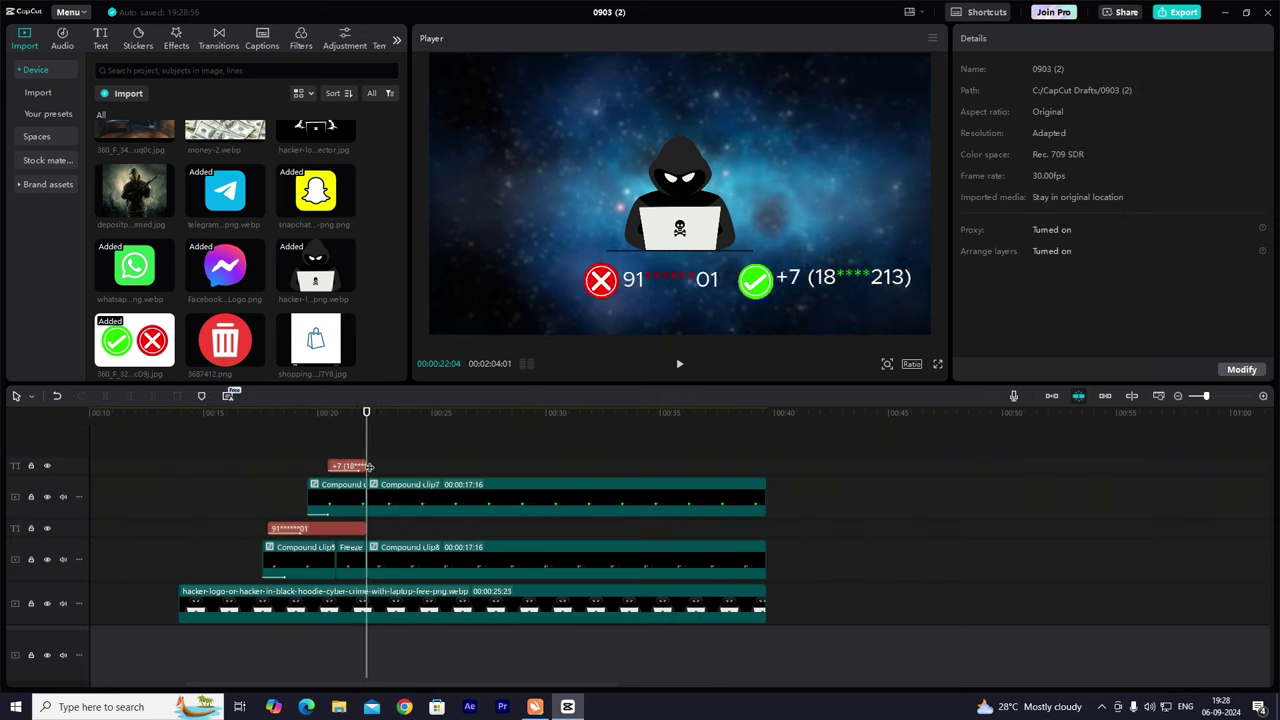
key(space)
key(space)
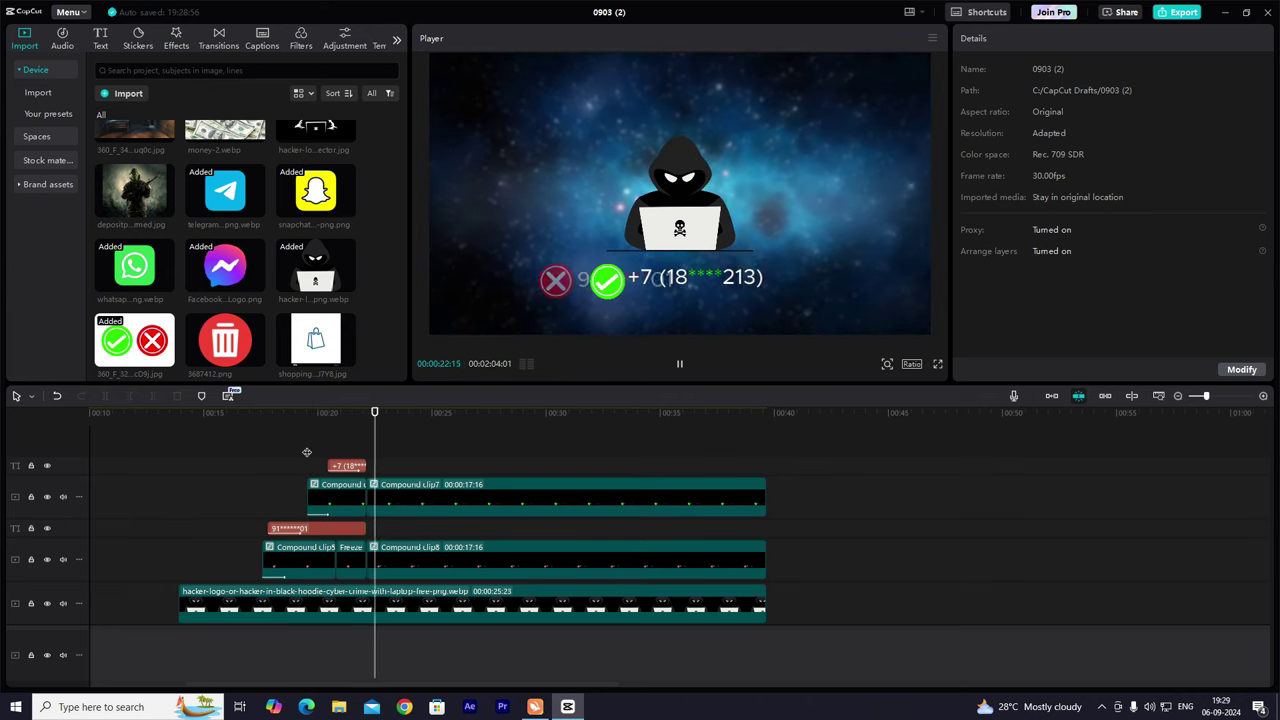
key(space)
Trim all hacker scene layers above the starry background so they end with it at 00:00:23:10.
scroll(527, 470, down, 3)
scroll(480, 483, down, 2)
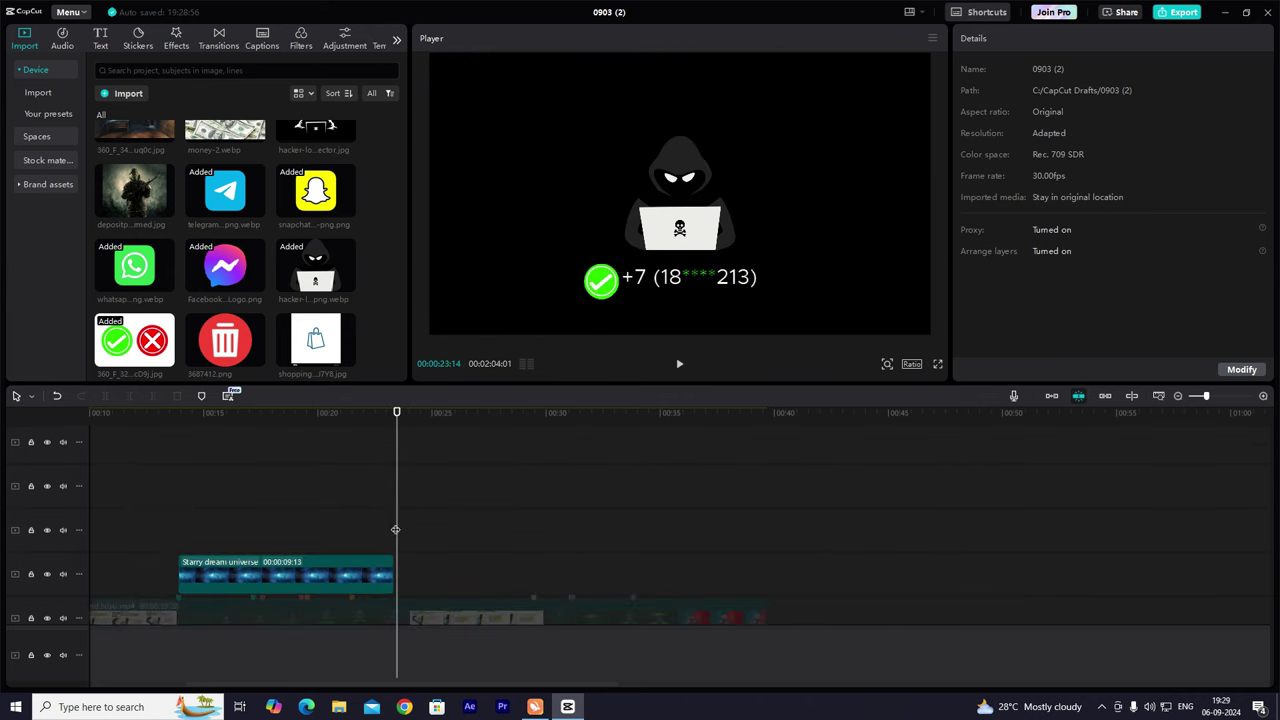
scroll(396, 526, up, 3)
drag(418, 458, 434, 605)
key(ctrl+b)
key(Delete)
Combine the hacker logo, number texts and mark clips above the starry background into one compound clip.
click(261, 469)
drag(261, 470, 178, 497)
scroll(248, 497, up, 3)
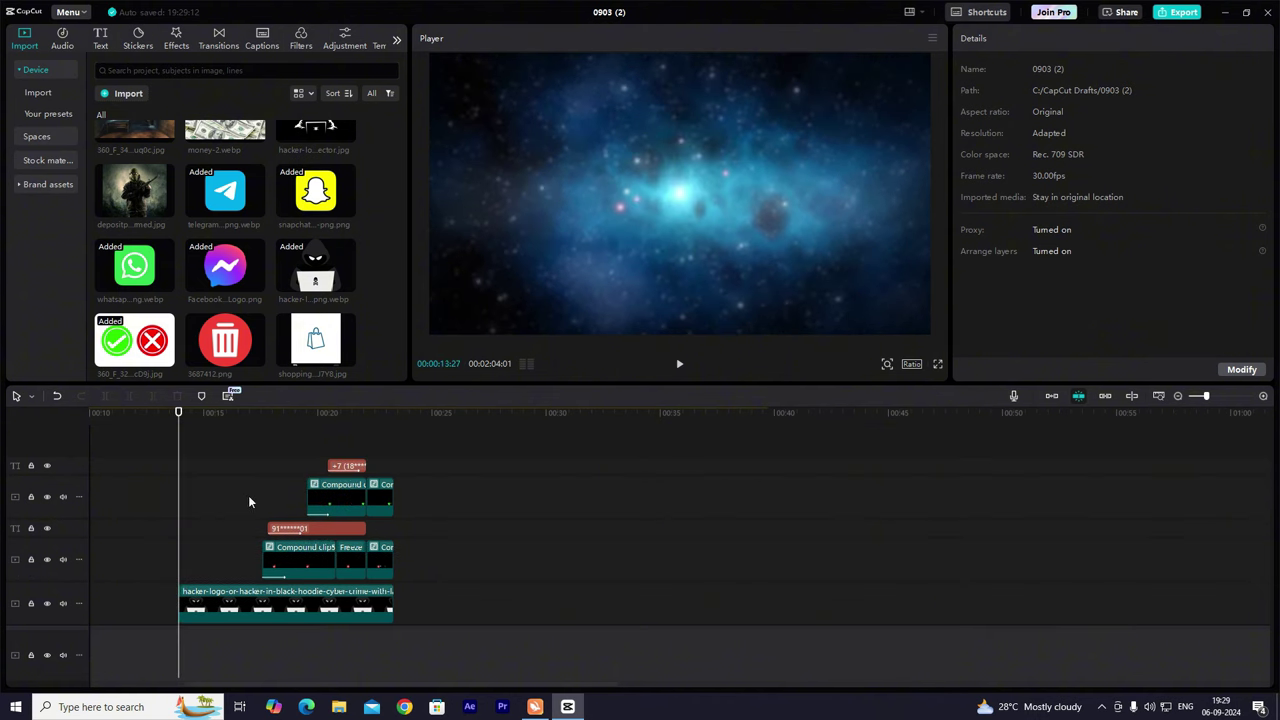
drag(205, 437, 420, 637)
key(alt+g)
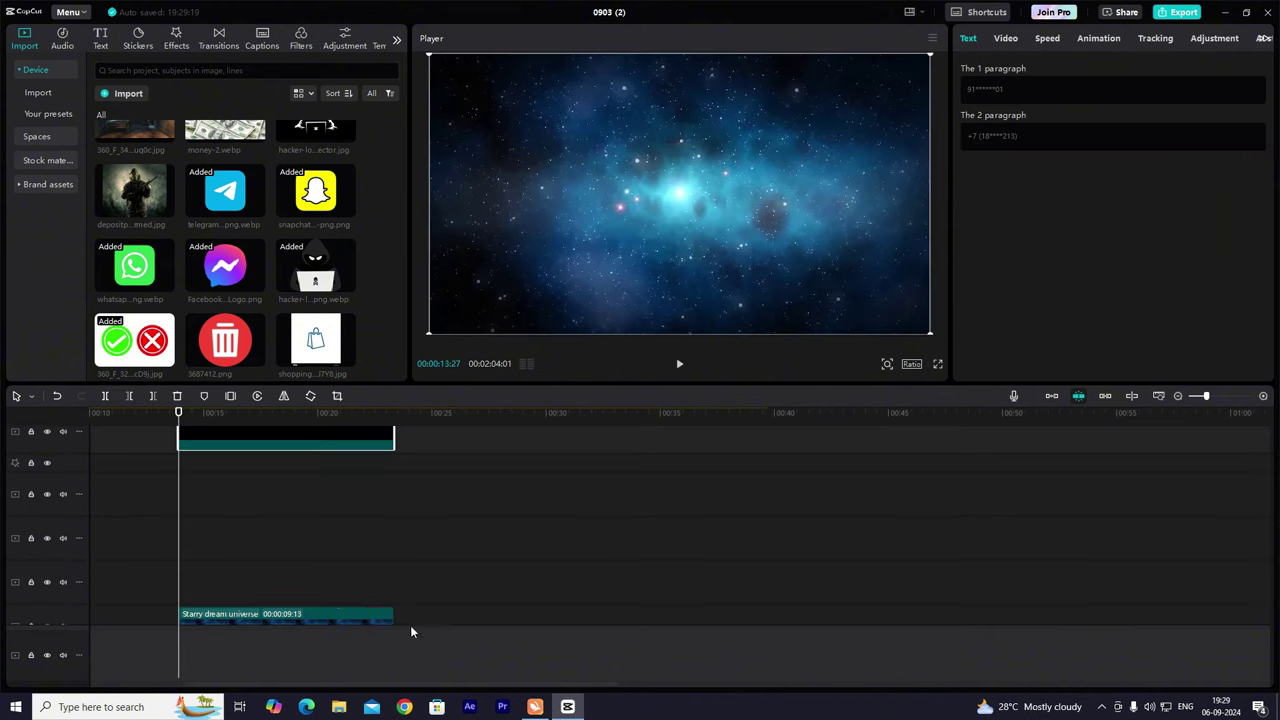
Keyframe the hacker scene compound clip's transform at 00:00:17:22 and scale it up to 112% at 00:00:19:04.
click(165, 460)
drag(165, 460, 180, 468)
key(space)
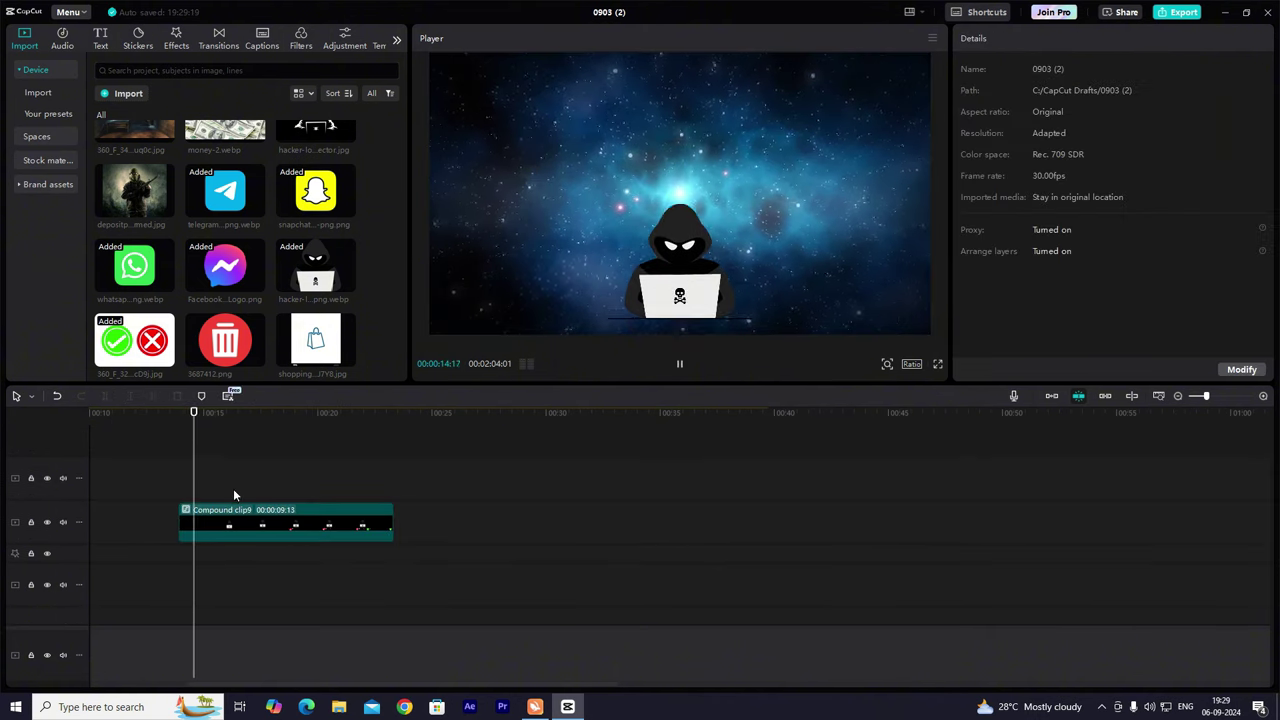
key(space)
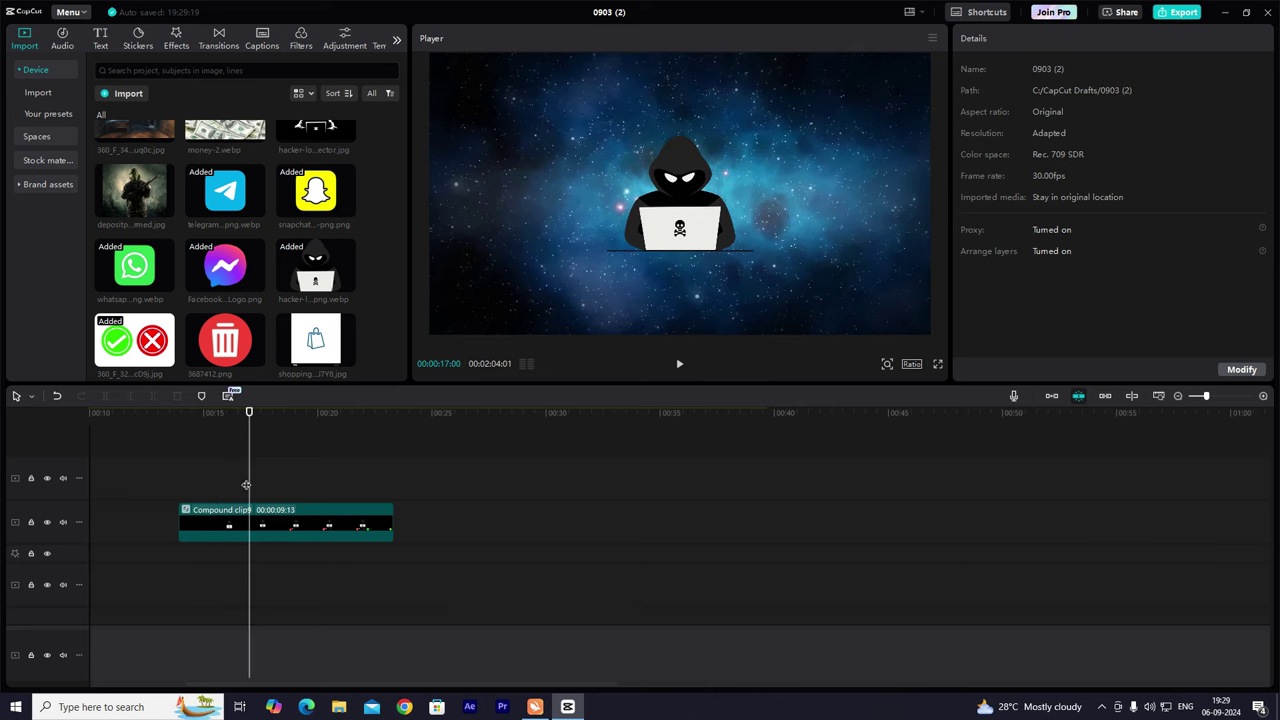
drag(248, 485, 266, 496)
click(306, 518)
click(1005, 40)
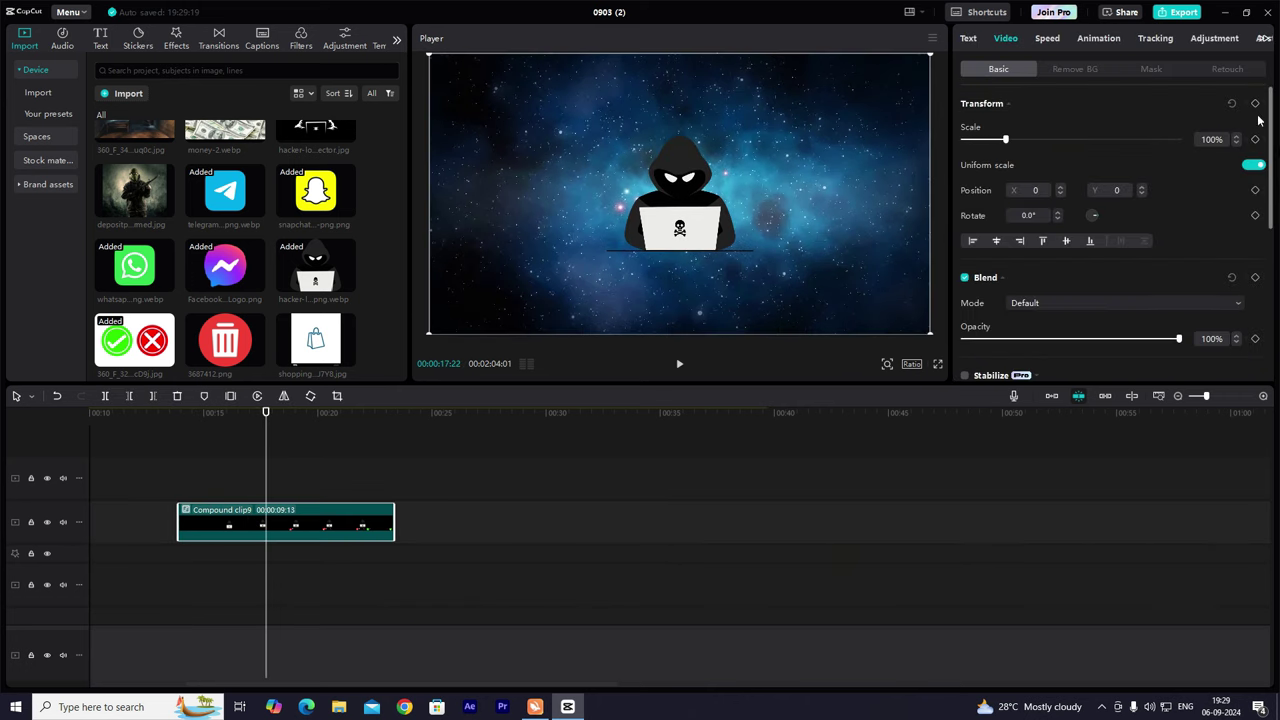
key(space)
key(space)
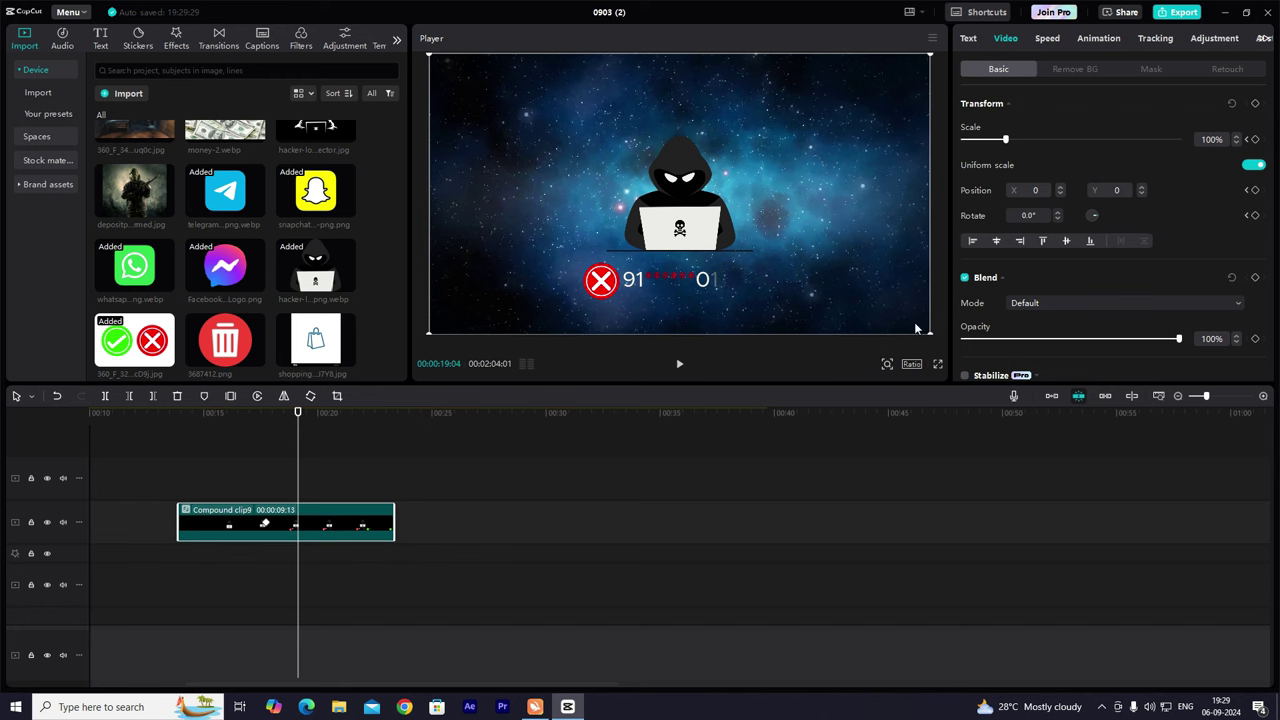
drag(931, 331, 975, 366)
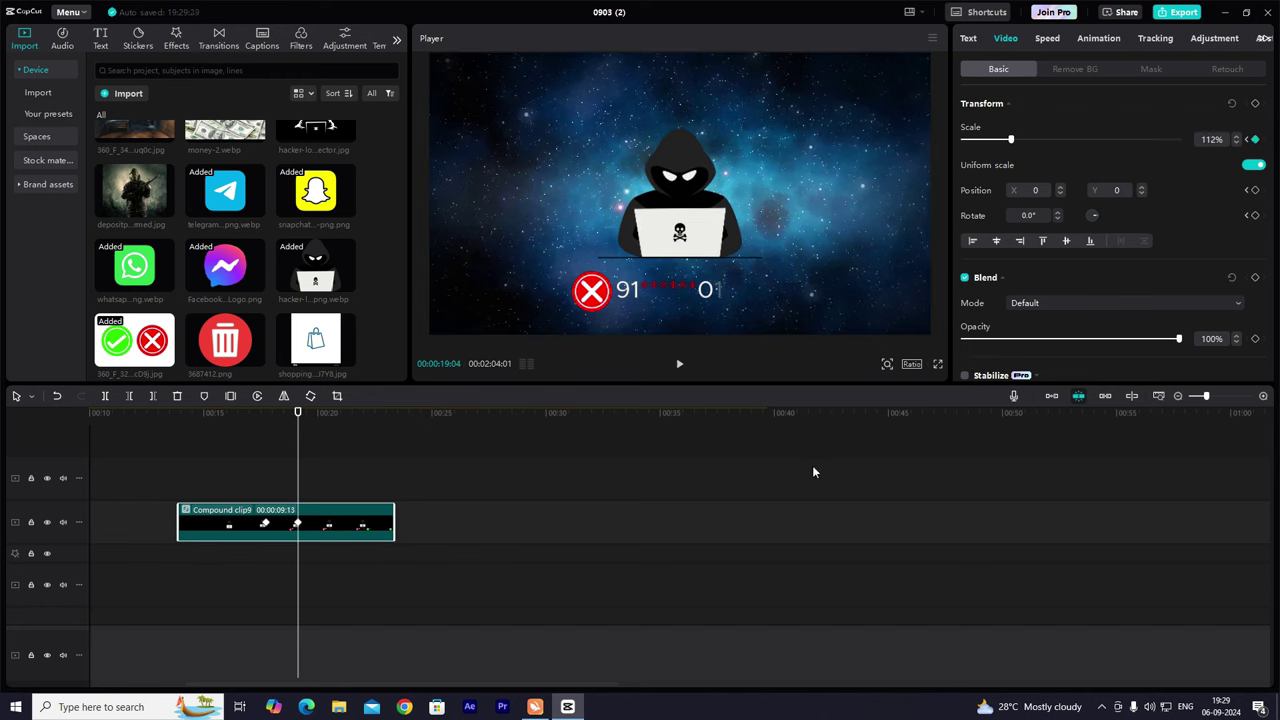
Apply the Ease Out 3 graph to the hacker scene compound clip's scale keyframes.
key(alt+k)
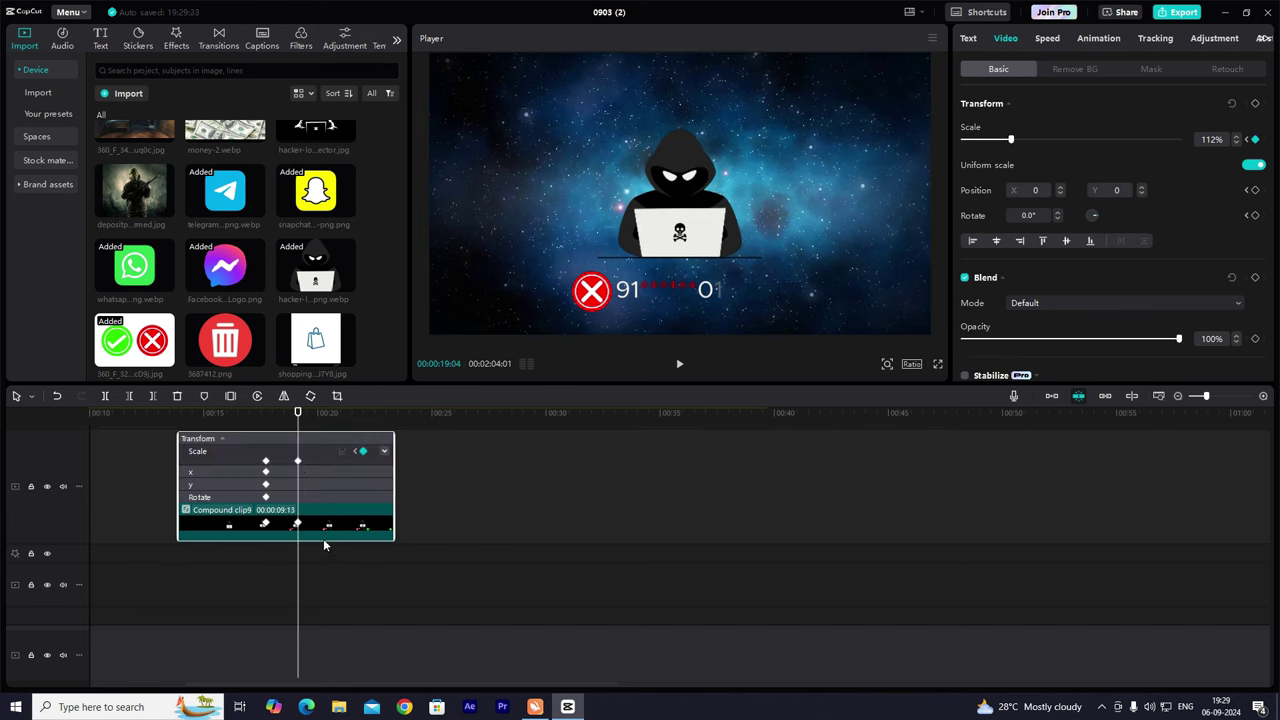
click(305, 458)
click(342, 440)
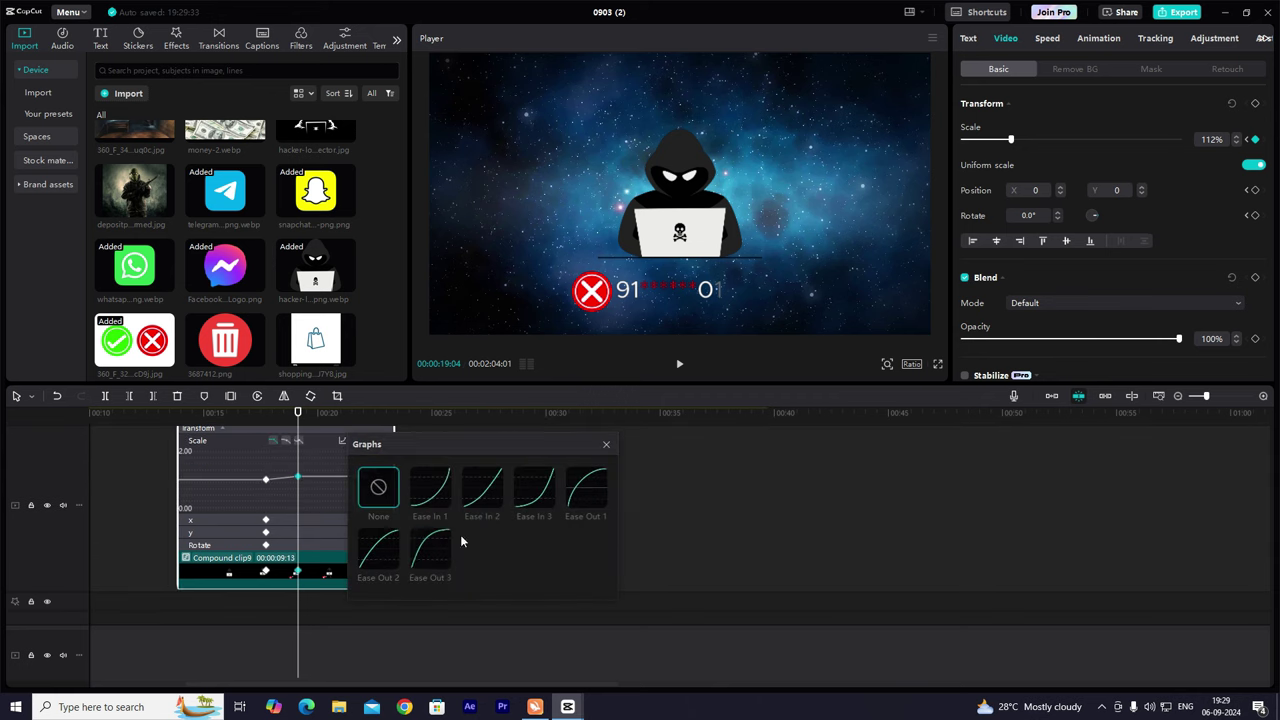
click(430, 548)
click(605, 446)
key(alt+k)
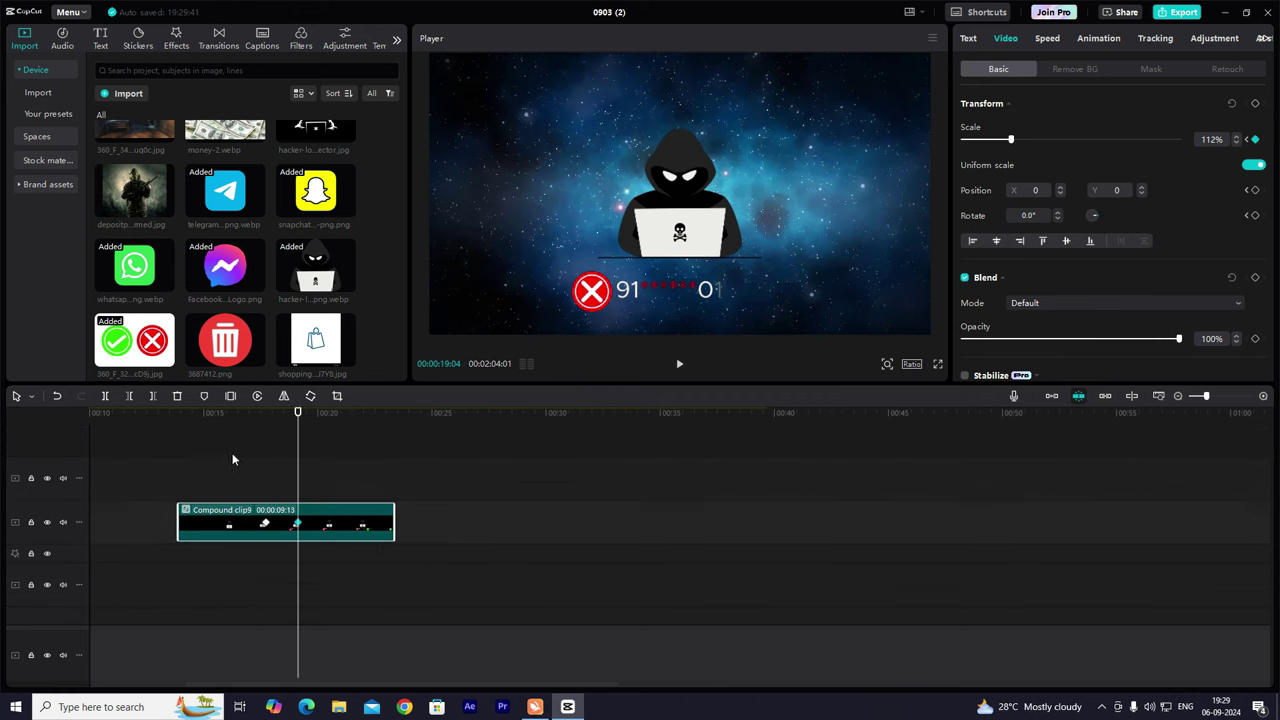
Play the hacker scene through its zoom and number animations, up to its end at 00:00:23:10.
click(234, 458)
drag(235, 460, 263, 467)
key(space)
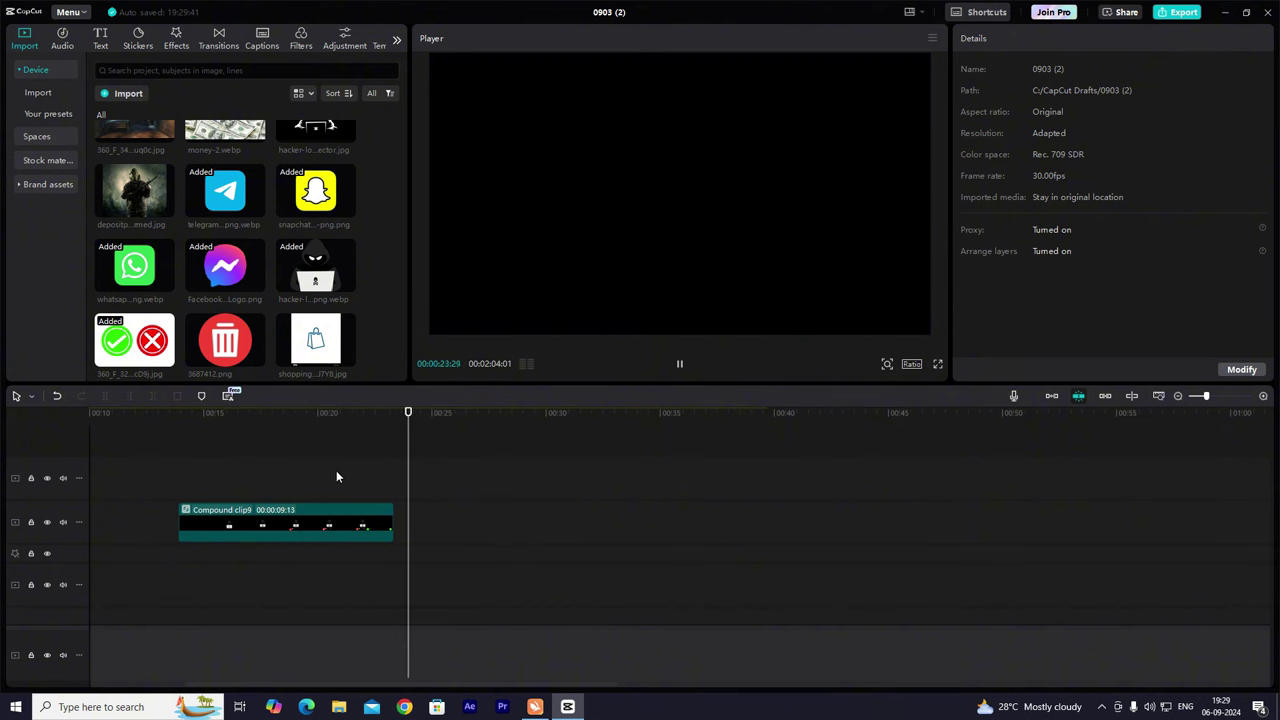
drag(403, 483, 394, 484)
Examine the reference video around 00:01:49:13 for the scene that follows the hacker numbers.
scroll(422, 487, down, 5)
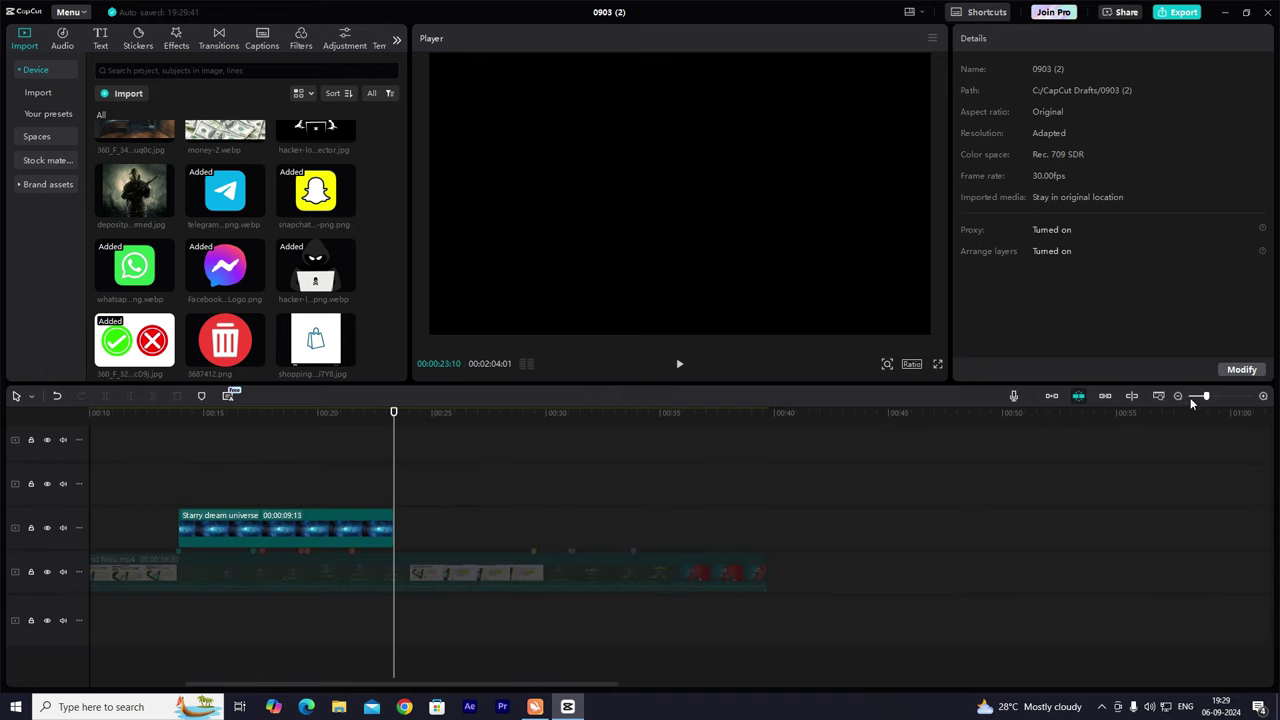
click(1178, 397)
scroll(609, 498, up, 4)
click(595, 508)
scroll(800, 560, right, 4)
click(982, 605)
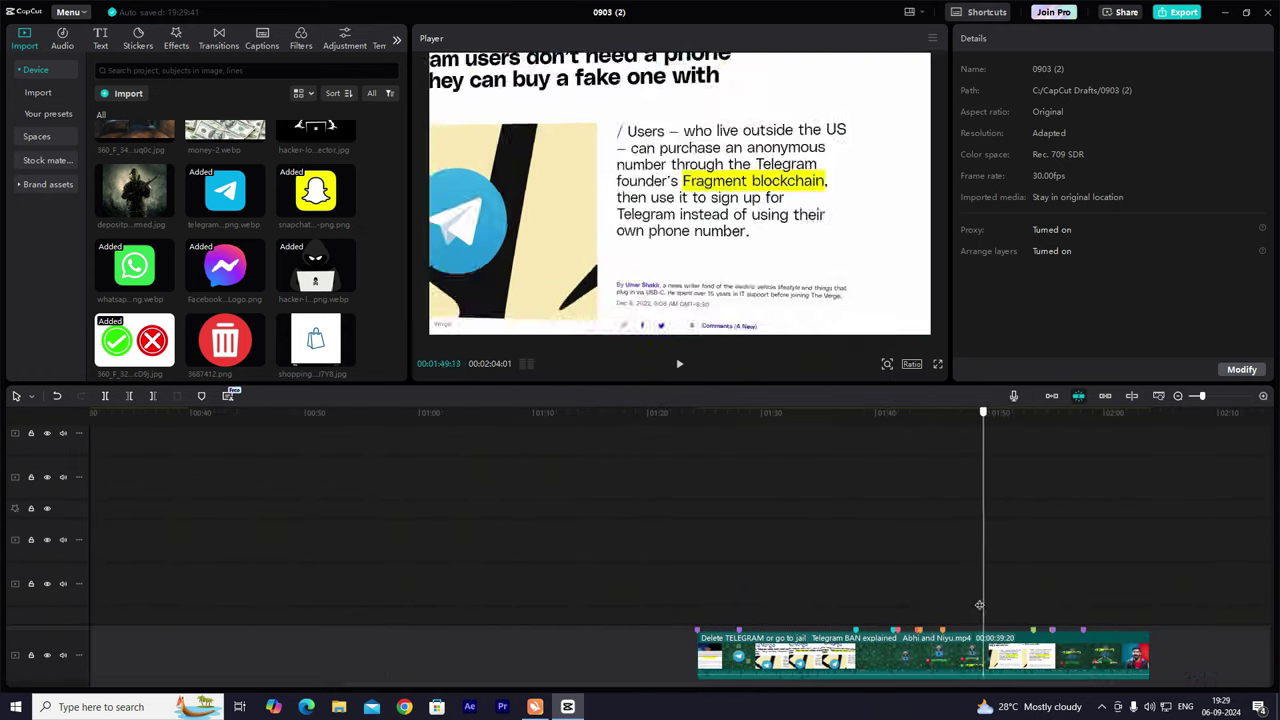
drag(979, 604, 333, 568)
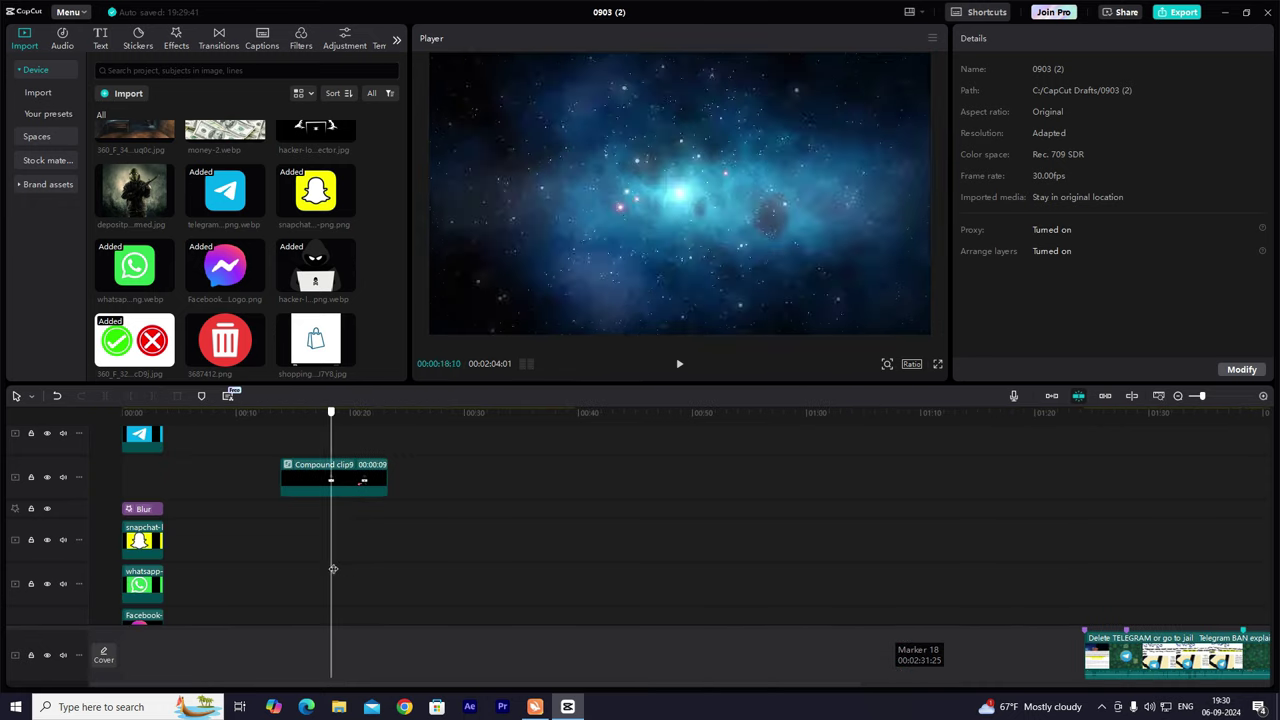